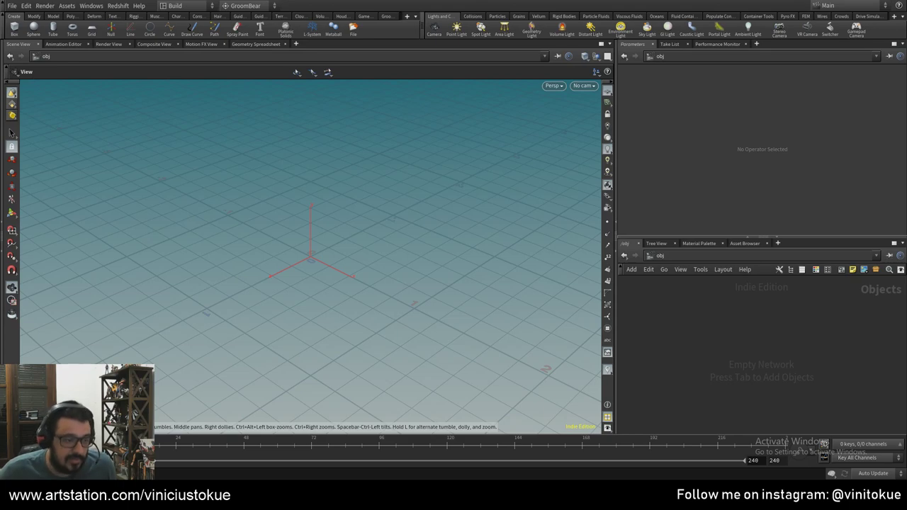
- Orbit the viewport around the empty grid from several angles
drag(336, 305, 339, 292)
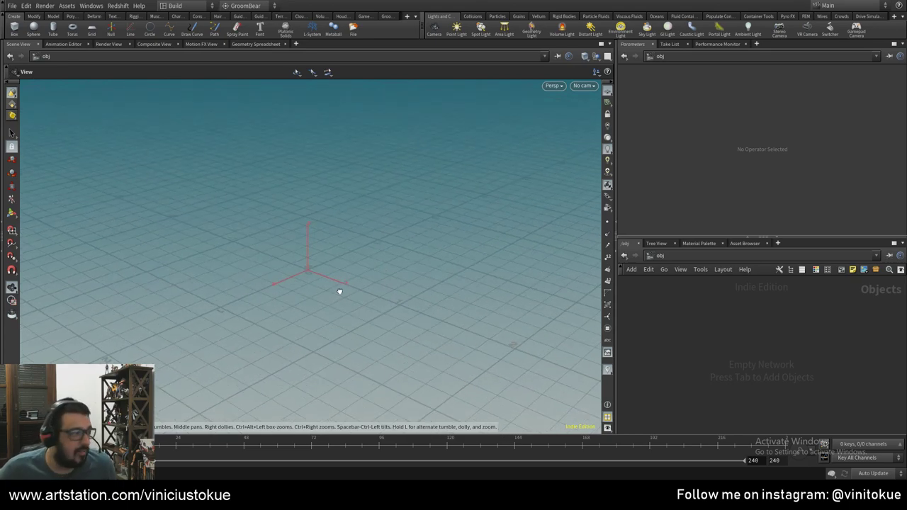
mouse_move(314, 334)
mouse_down()
mouse_move(317, 285)
mouse_move(333, 310)
mouse_move(336, 294)
mouse_up()
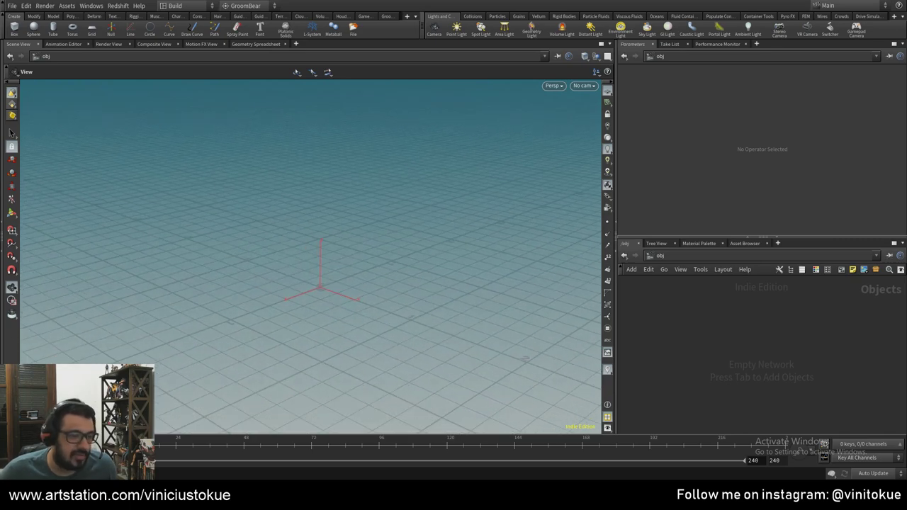
mouse_move(456, 287)
mouse_down()
mouse_move(447, 277)
mouse_move(360, 312)
mouse_move(336, 265)
mouse_up()
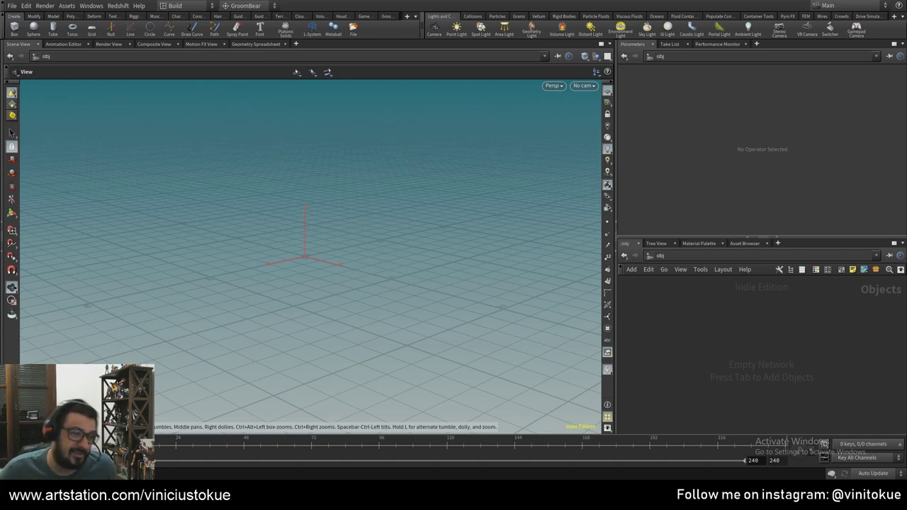
mouse_move(422, 235)
mouse_down()
mouse_move(341, 257)
mouse_move(356, 247)
mouse_up()
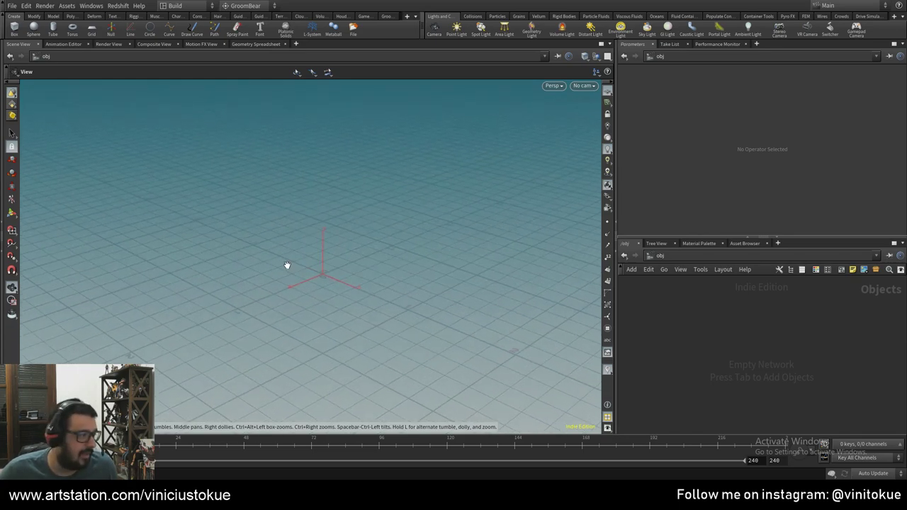
mouse_move(287, 263)
mouse_down()
mouse_move(196, 255)
mouse_move(364, 252)
mouse_move(277, 260)
mouse_move(265, 289)
mouse_move(319, 224)
mouse_move(168, 245)
mouse_move(258, 273)
mouse_move(443, 279)
mouse_move(364, 247)
mouse_move(309, 247)
mouse_move(472, 274)
mouse_move(298, 279)
mouse_move(390, 265)
mouse_move(309, 254)
mouse_move(276, 267)
mouse_move(291, 255)
mouse_up()
right_drag(292, 255, 511, 272)
mouse_move(426, 284)
mouse_down()
mouse_move(310, 276)
mouse_move(428, 317)
mouse_up()
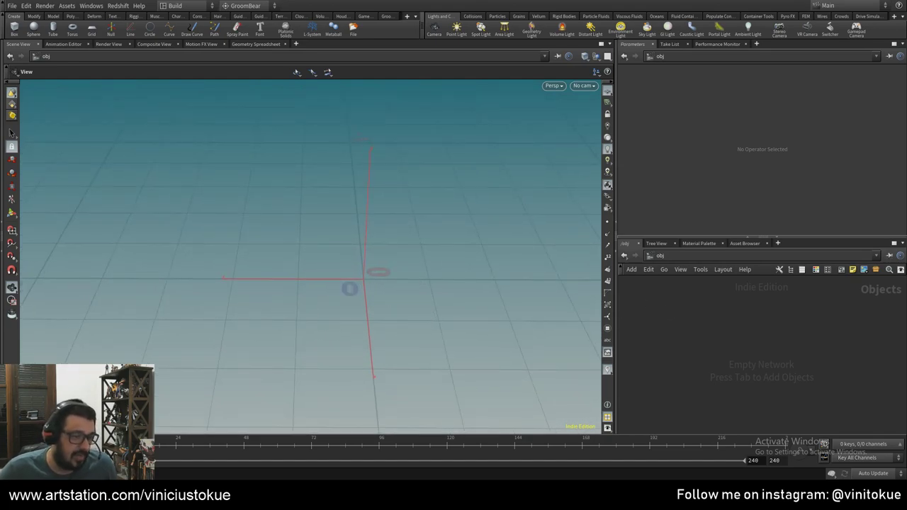
mouse_move(366, 326)
mouse_down()
mouse_move(134, 260)
mouse_move(365, 302)
mouse_move(314, 229)
mouse_move(328, 250)
mouse_move(342, 229)
mouse_move(441, 224)
mouse_up()
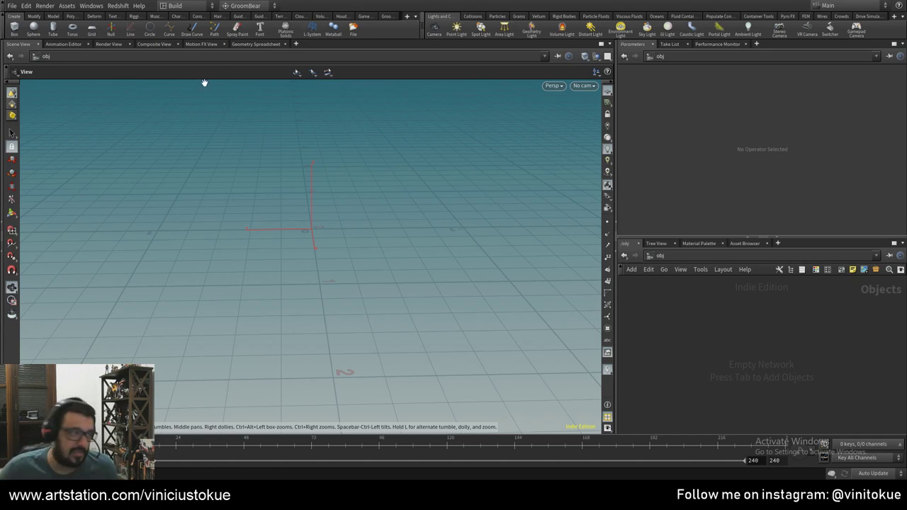
- Load the Grooming_tokue desktop and point the third and fourth network tabs at mat and img
click(176, 7)
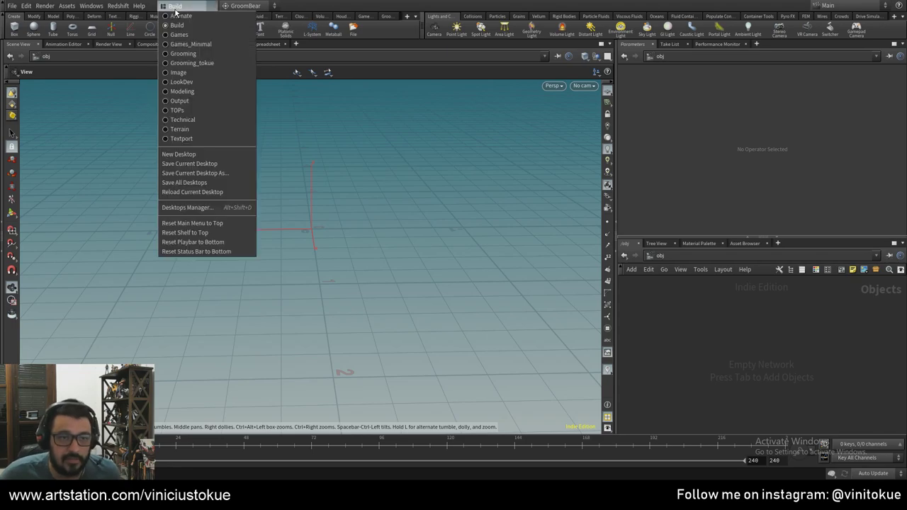
click(189, 64)
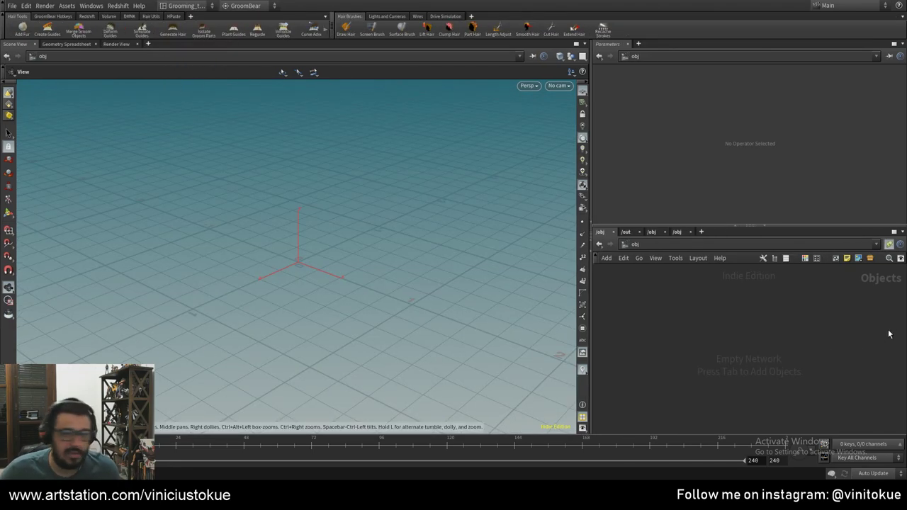
click(626, 231)
click(661, 234)
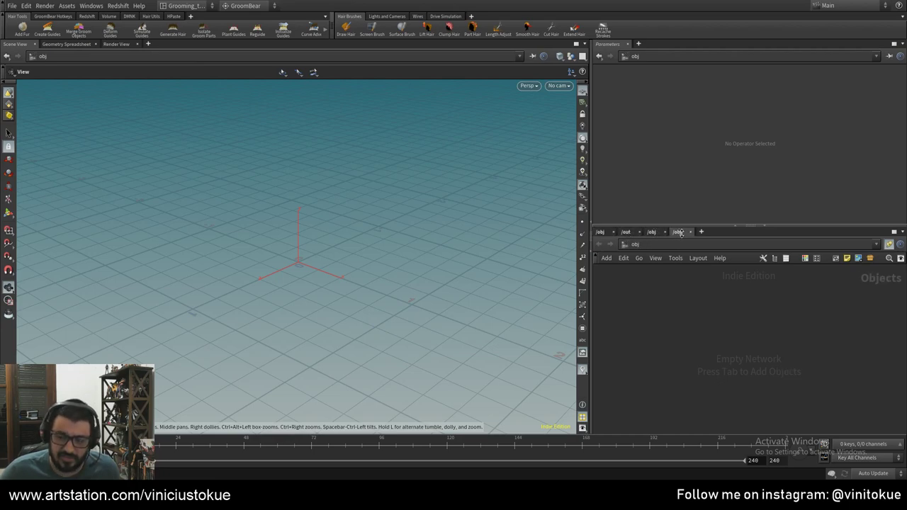
click(661, 245)
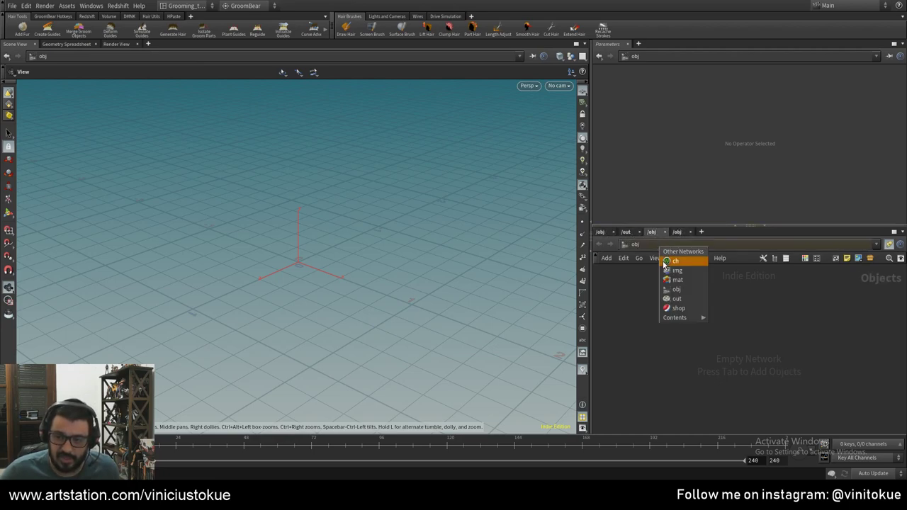
click(672, 280)
click(679, 232)
click(666, 245)
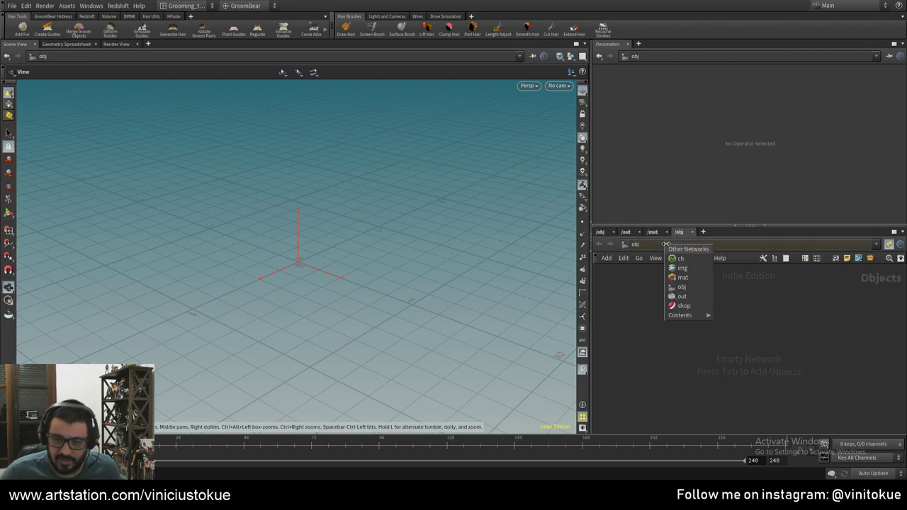
click(682, 268)
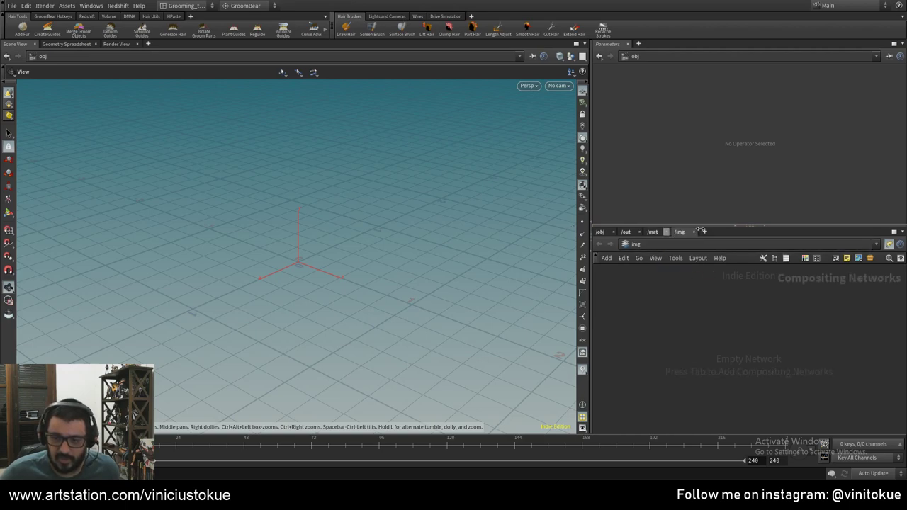
click(601, 231)
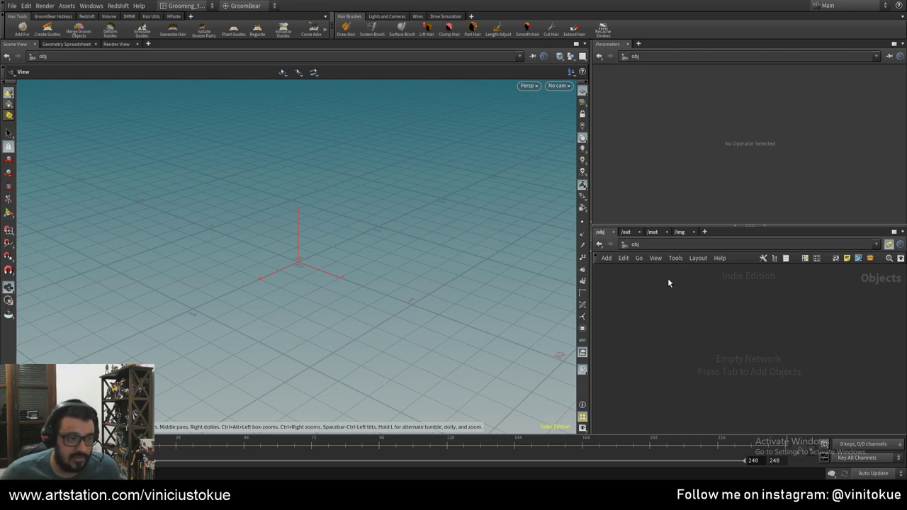
- Check the out, mat and img tabs, return to obj, and make the network area taller
click(626, 232)
click(652, 232)
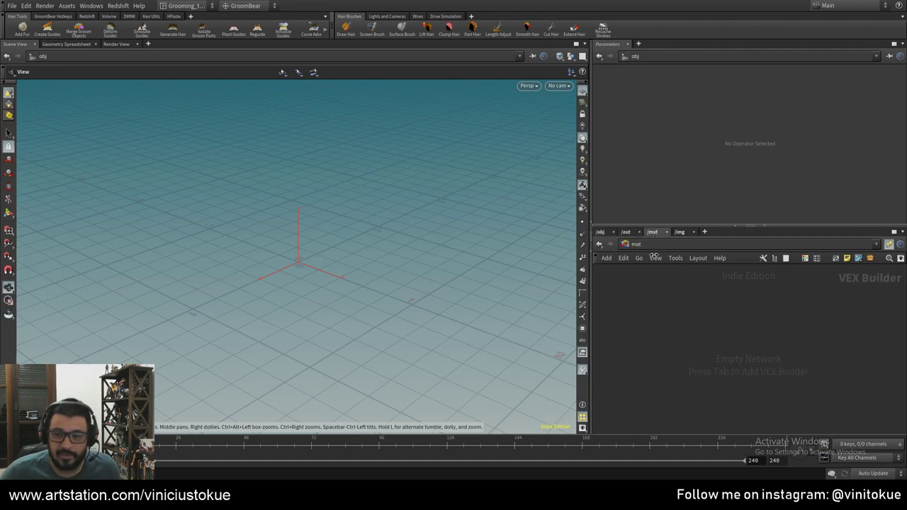
click(679, 231)
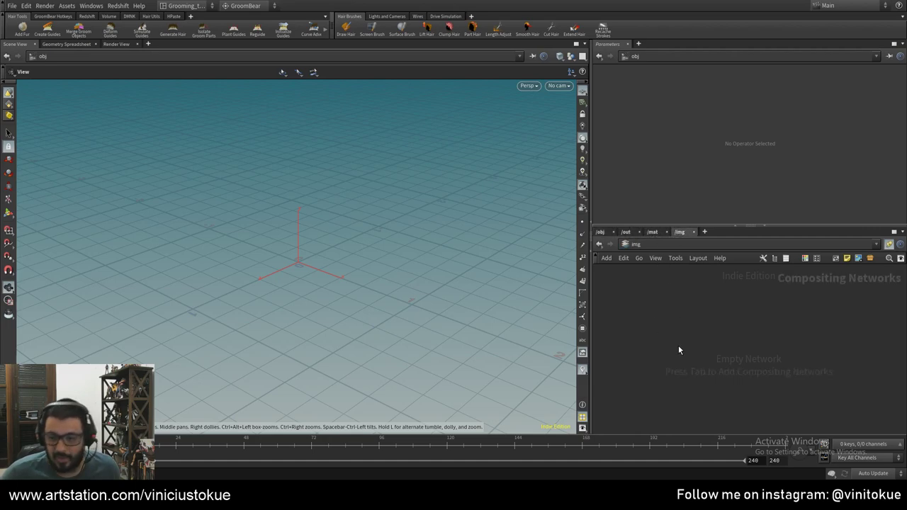
click(600, 232)
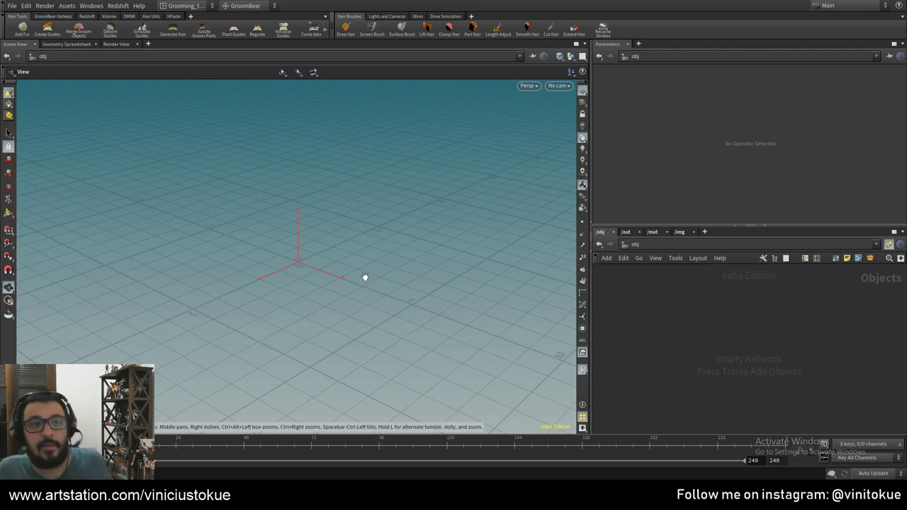
mouse_move(365, 276)
mouse_down()
mouse_move(330, 255)
mouse_move(342, 297)
mouse_up()
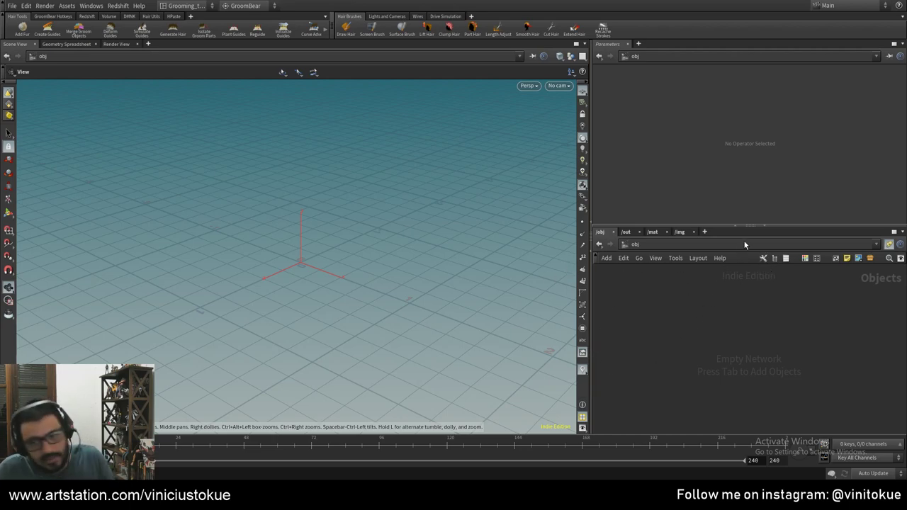
drag(782, 226, 777, 207)
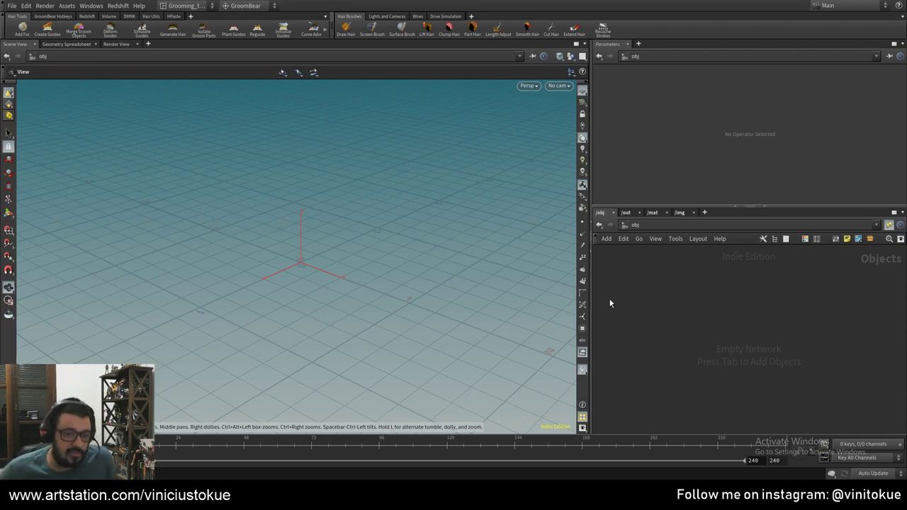
- Add an Alembic object to the obj network and position the alembic1 node
key(Tab)
key(Tab)
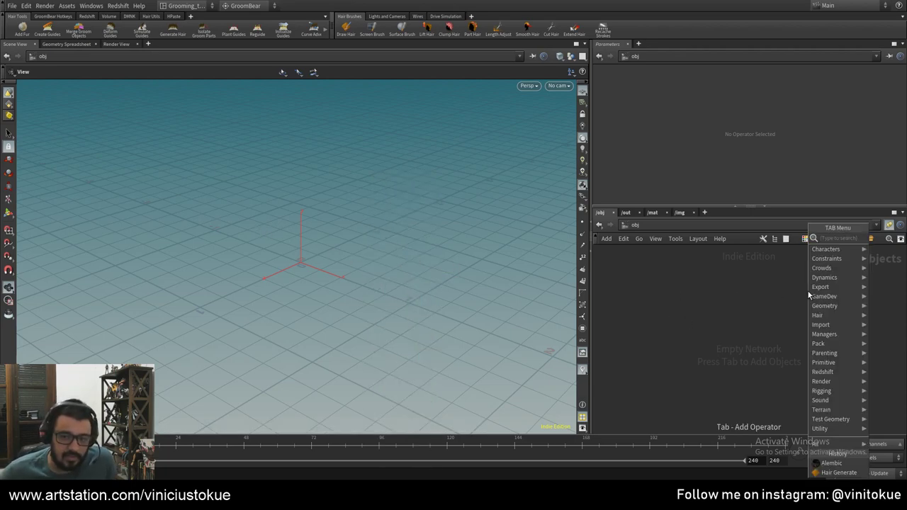
key(Tab)
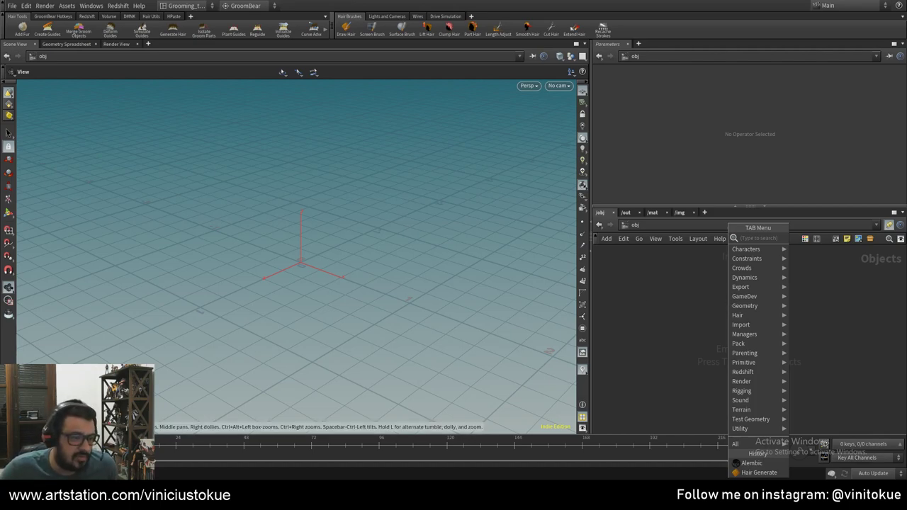
key(Escape)
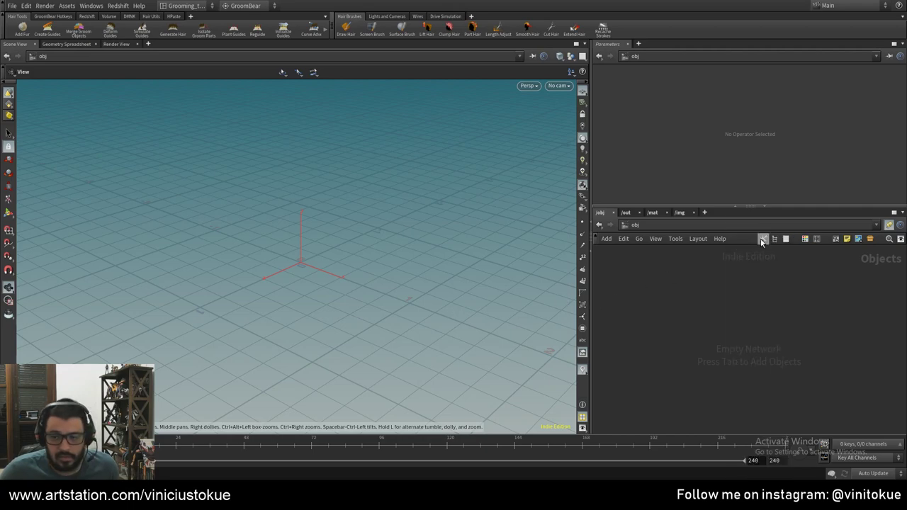
key(Tab)
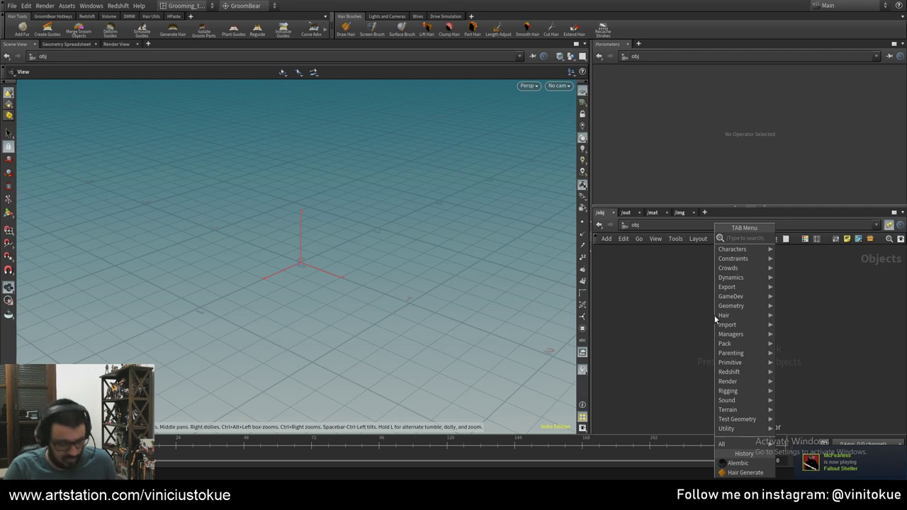
text(alembic)
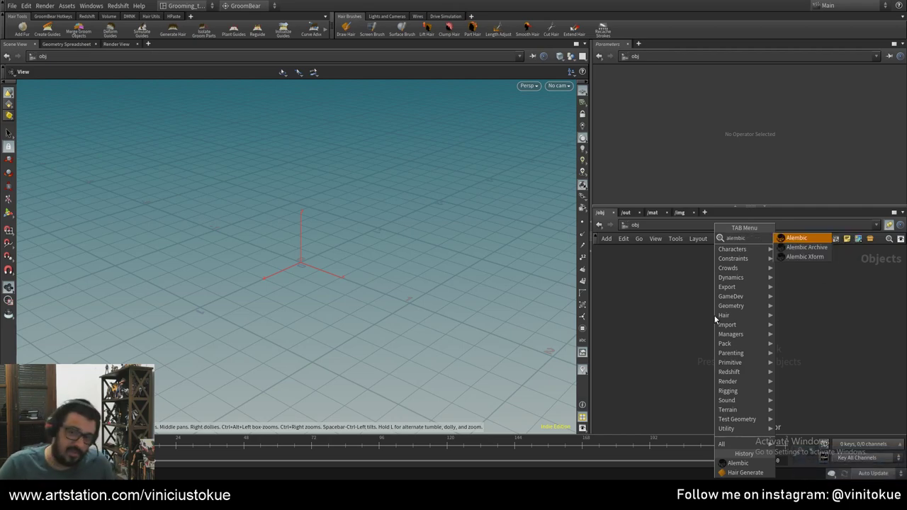
key(Return)
click(714, 320)
drag(708, 316, 678, 284)
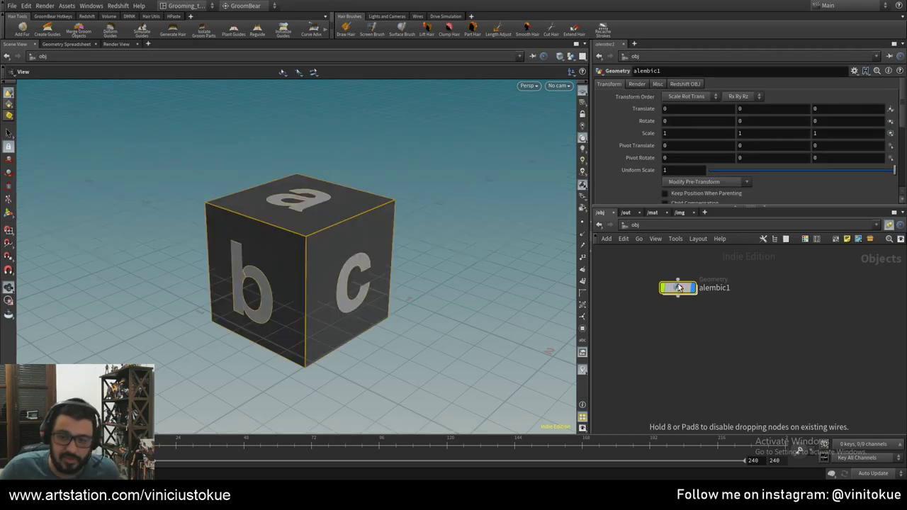
- Rename the Alembic object to STATIC_GEO and go inside it
double_click(719, 287)
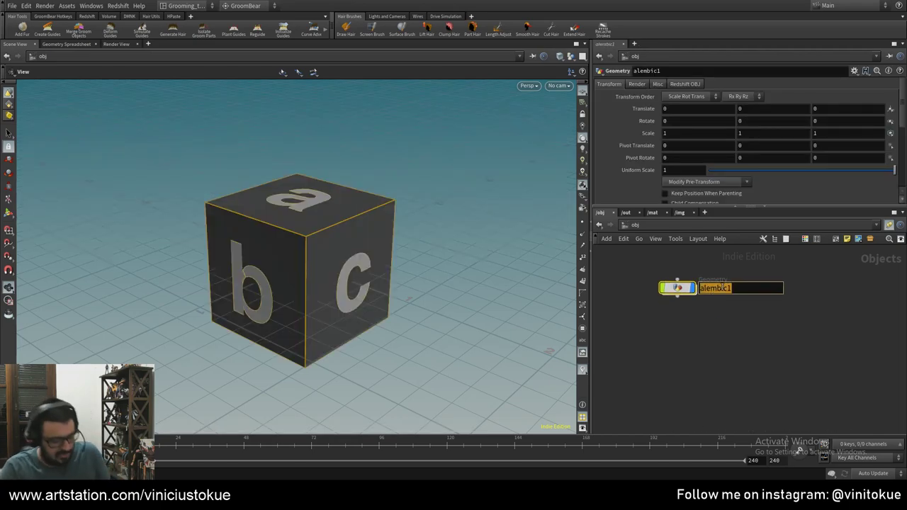
text(STATIC)
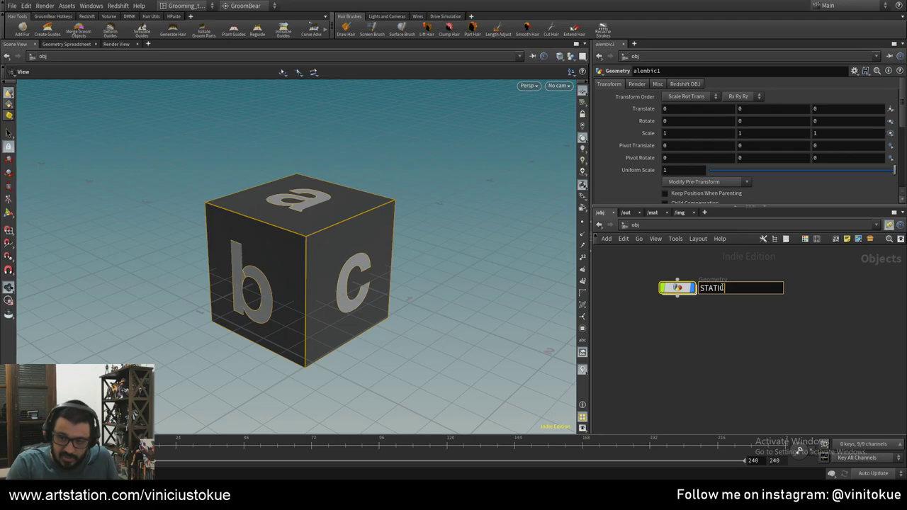
text(_GEO)
key(Return)
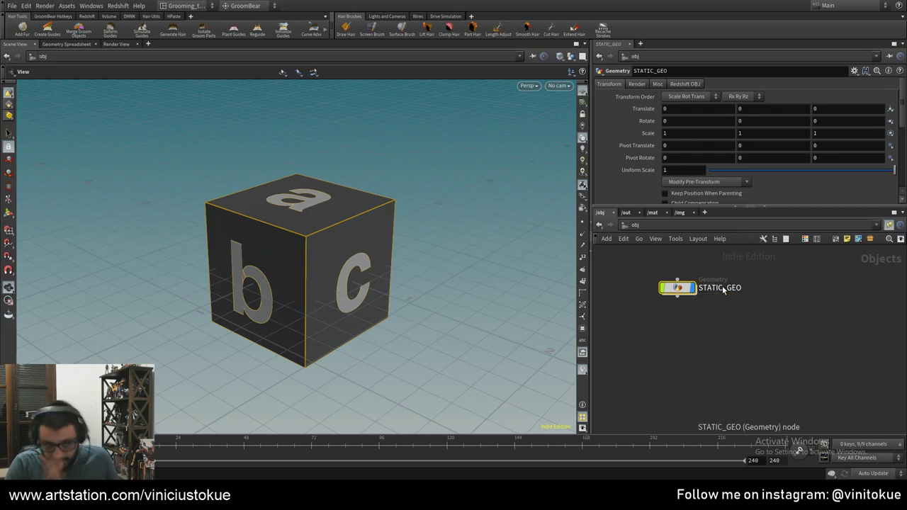
drag(528, 329, 544, 330)
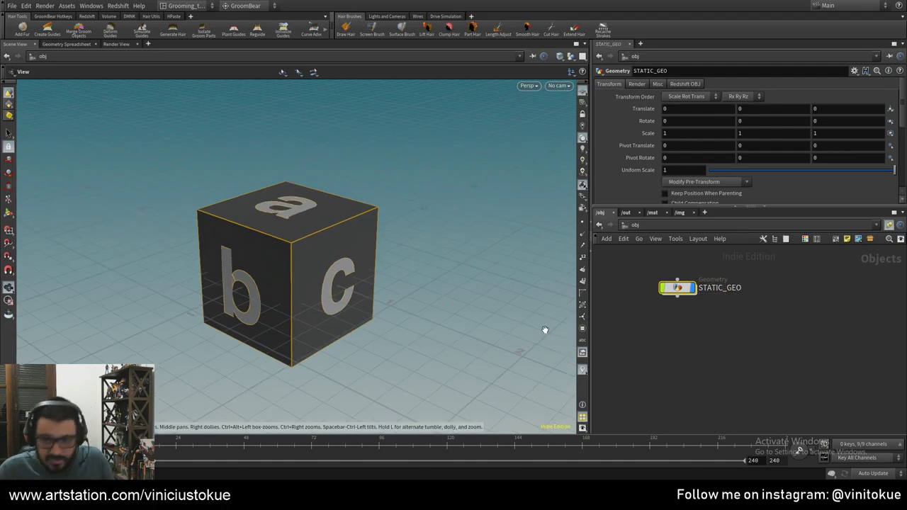
double_click(676, 287)
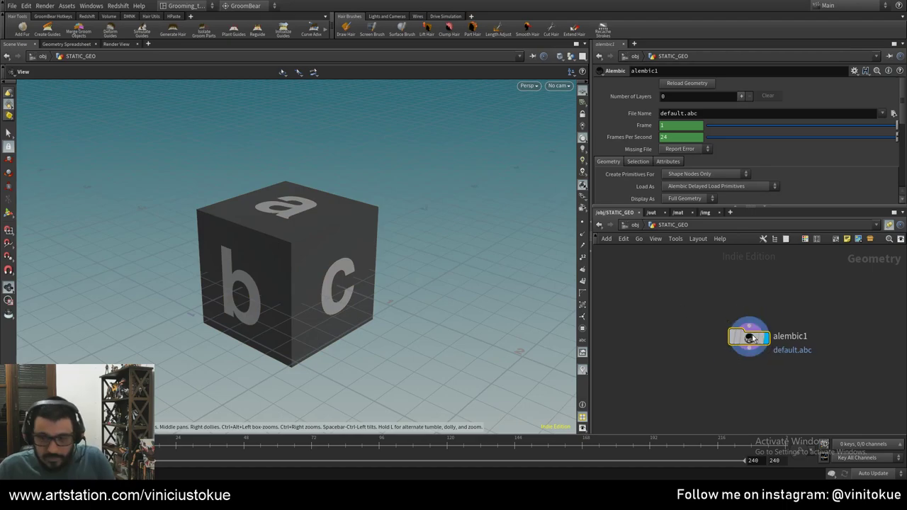
- Set alembic1's File Name to bode_v01.abc from D:/3D Personal Projects/Bodinho/Houdini/abc
click(892, 113)
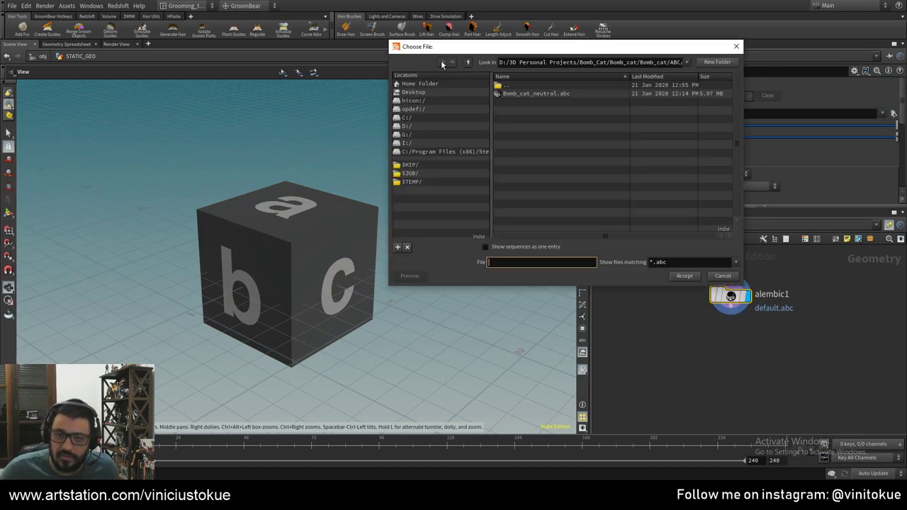
click(467, 62)
click(468, 63)
click(468, 62)
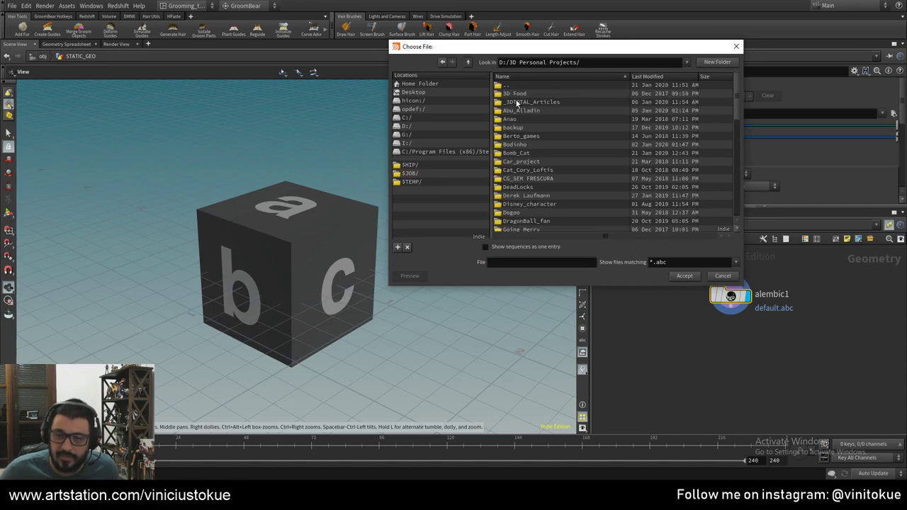
double_click(542, 145)
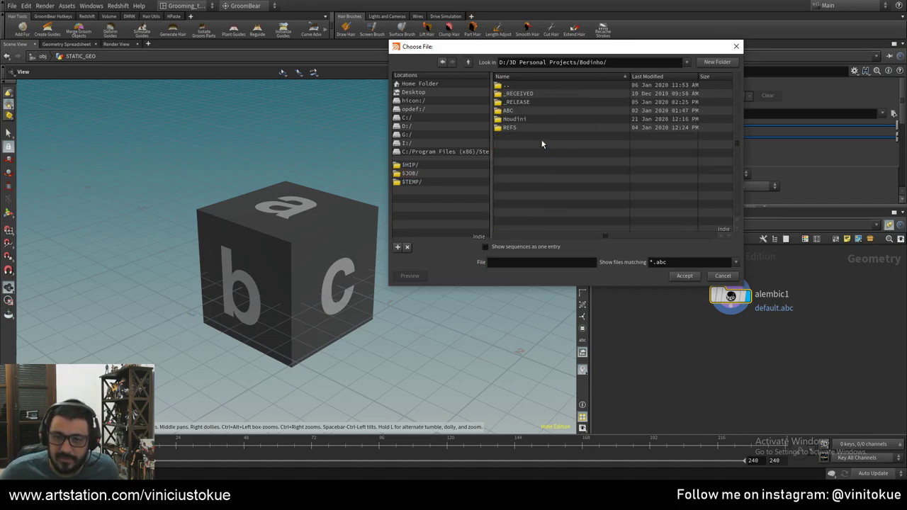
double_click(525, 111)
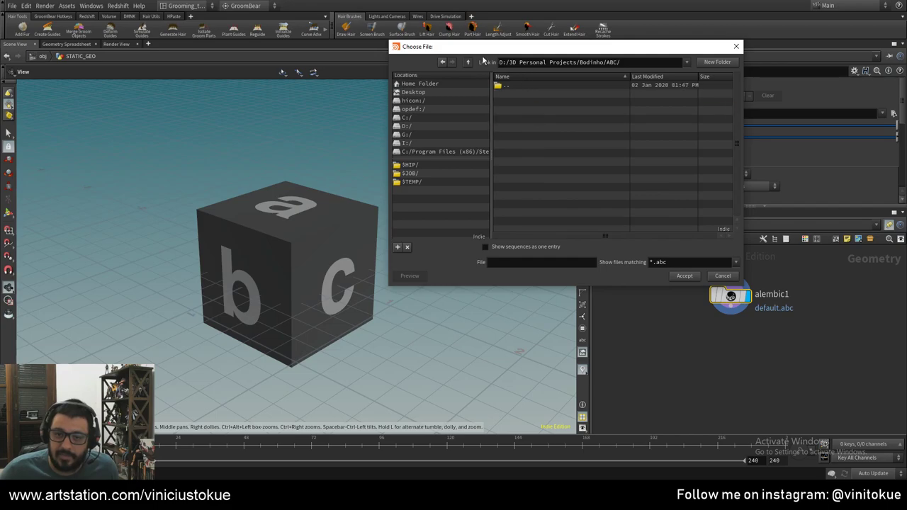
click(467, 63)
double_click(525, 119)
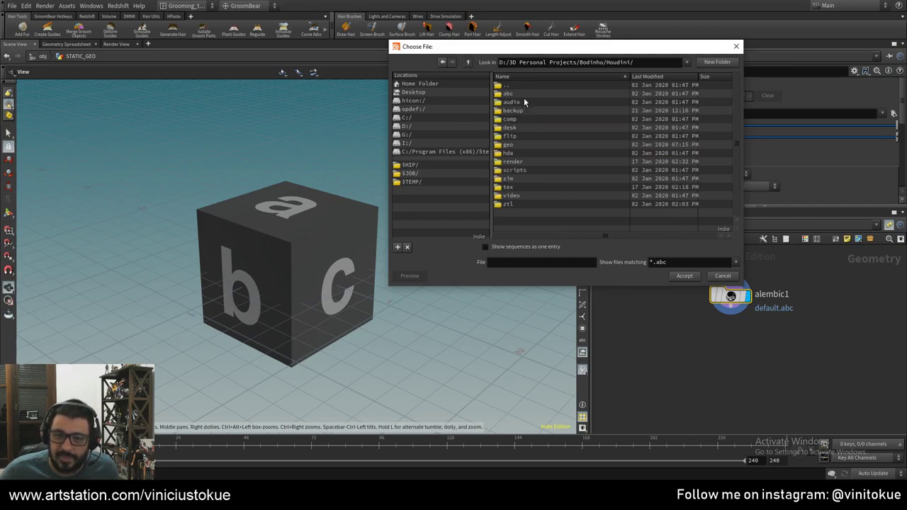
double_click(525, 102)
click(527, 92)
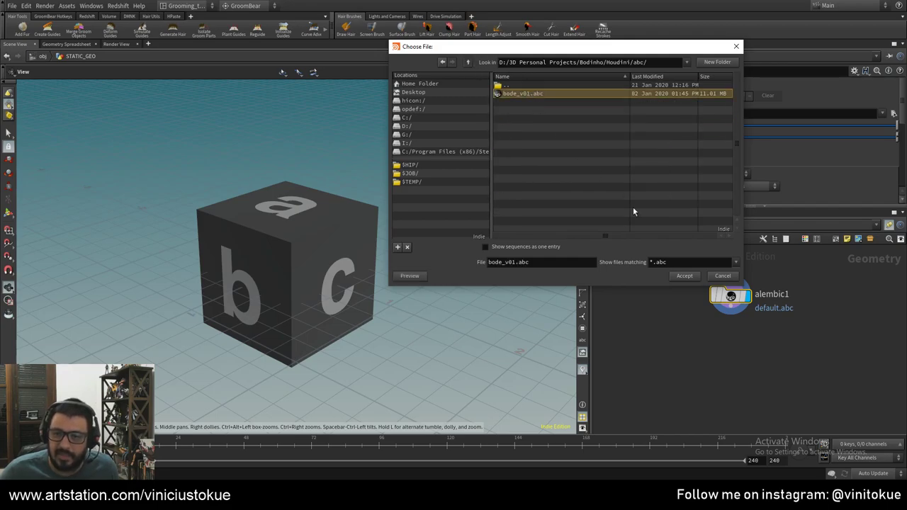
click(684, 277)
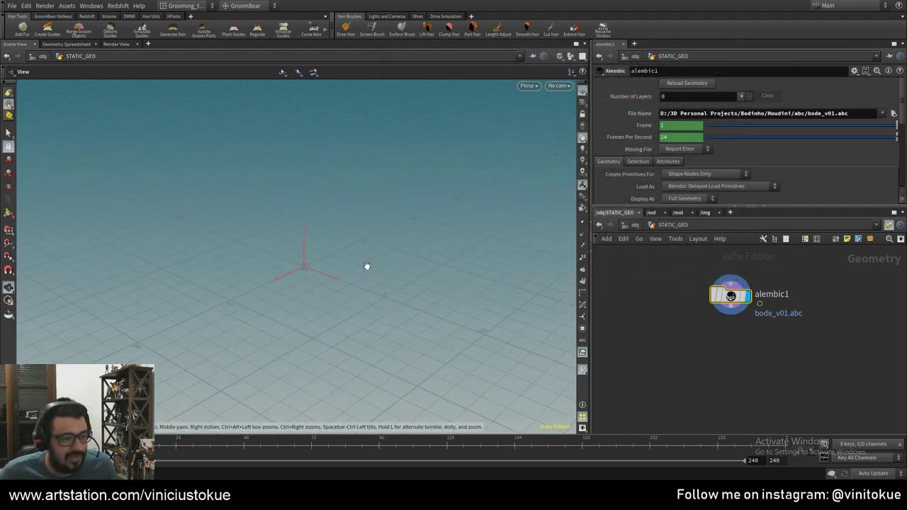
- Frame and orbit around the ram model, then view alembic1's info showing 12 packed Alembics
key(f)
mouse_move(401, 279)
mouse_down()
mouse_move(496, 352)
mouse_move(481, 314)
mouse_move(404, 371)
mouse_move(425, 277)
mouse_move(512, 274)
mouse_move(453, 241)
mouse_move(398, 236)
mouse_up()
scroll(495, 248, down, 5)
scroll(438, 238, up, 5)
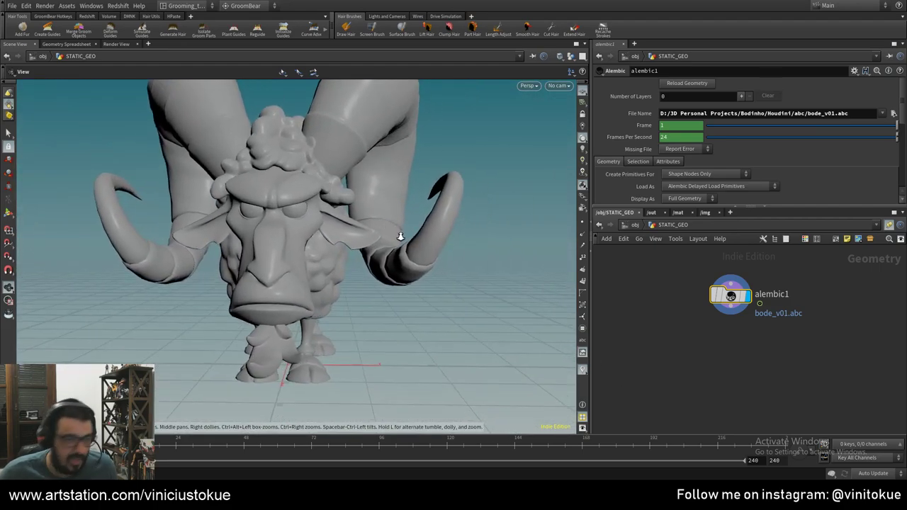
scroll(398, 236, down, 3)
mouse_move(455, 316)
mouse_down()
mouse_move(406, 307)
mouse_move(317, 237)
mouse_move(293, 248)
mouse_up()
right_drag(294, 247, 527, 257)
key(h)
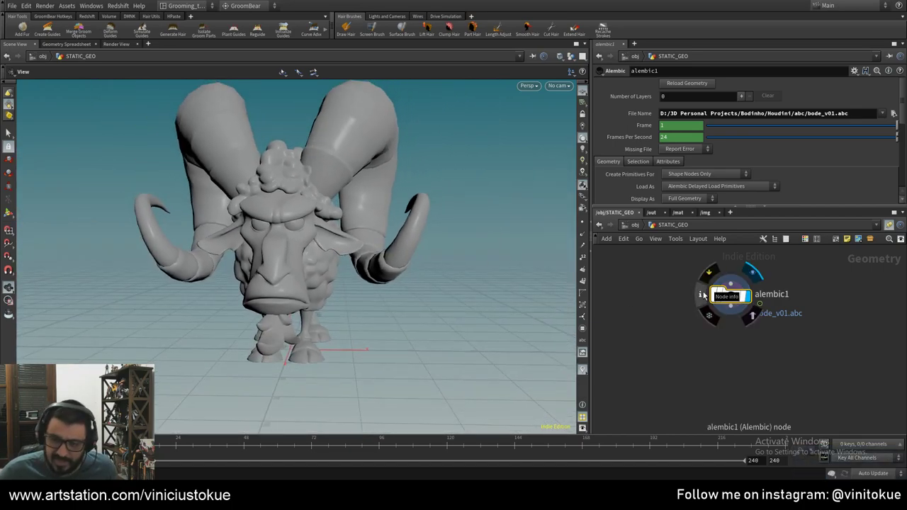
middle_click(700, 295)
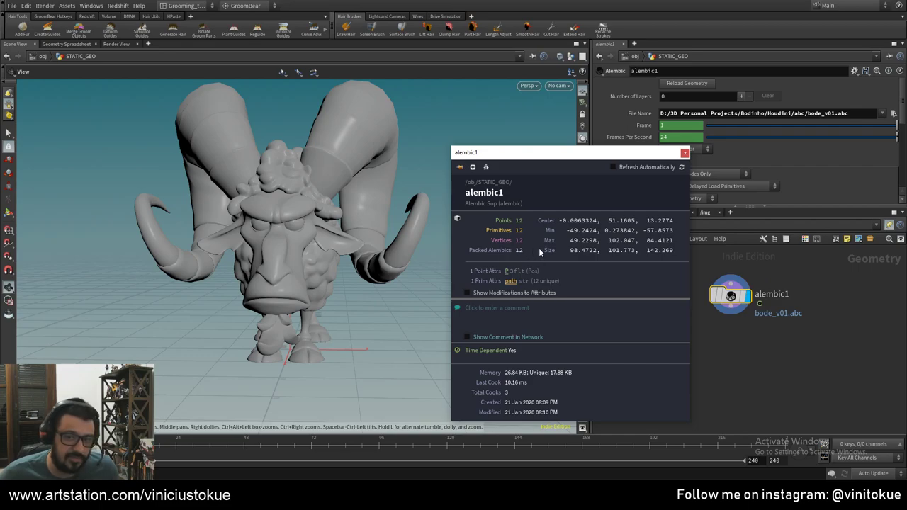
- Add an Unpack node below alembic1, display it, and view its geometry info
key(Tab)
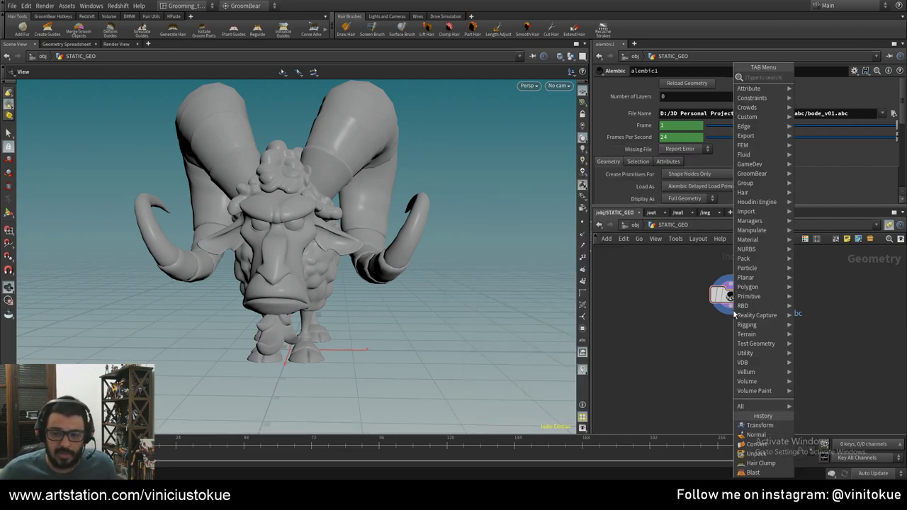
text(unpack)
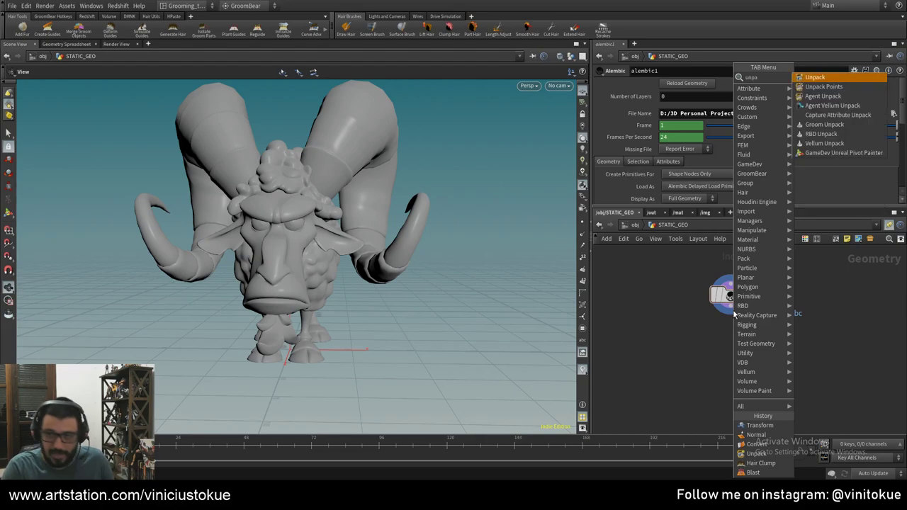
key(Return)
click(734, 313)
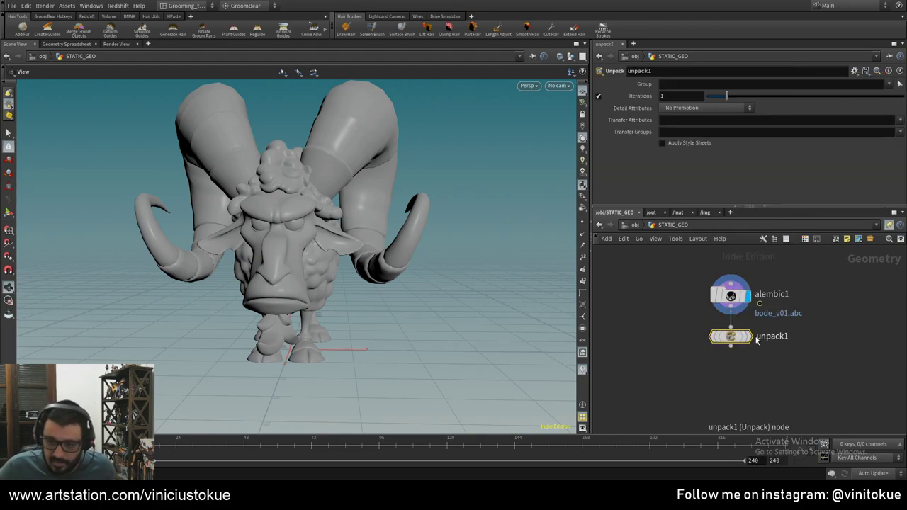
click(744, 336)
key(f)
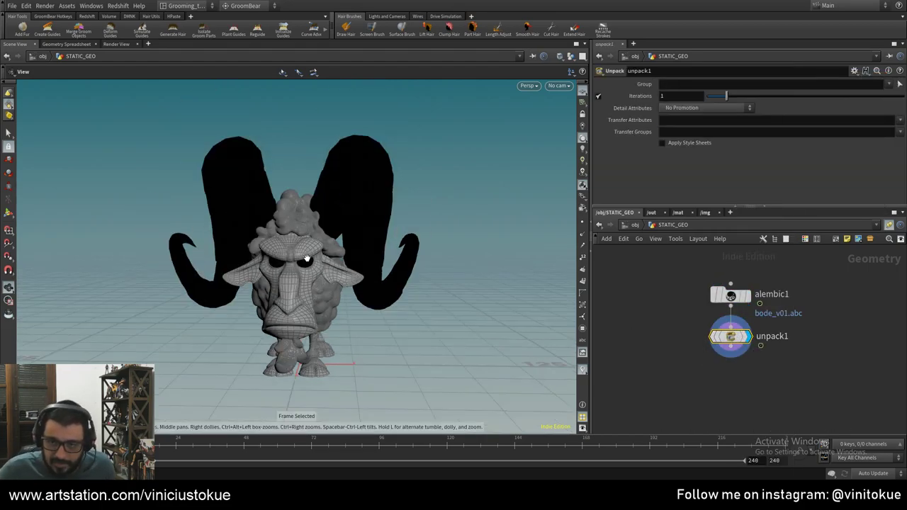
click(698, 335)
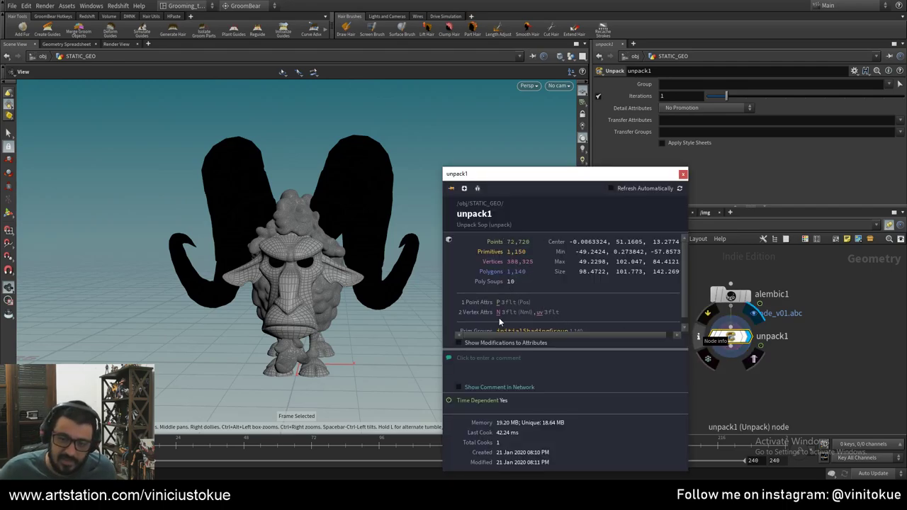
- Set unpack1's Transfer Attributes to path
click(900, 121)
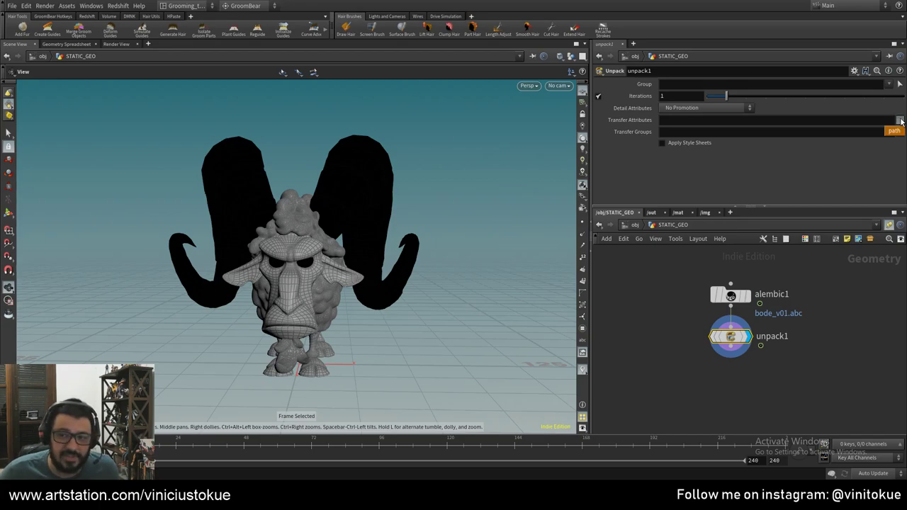
click(893, 131)
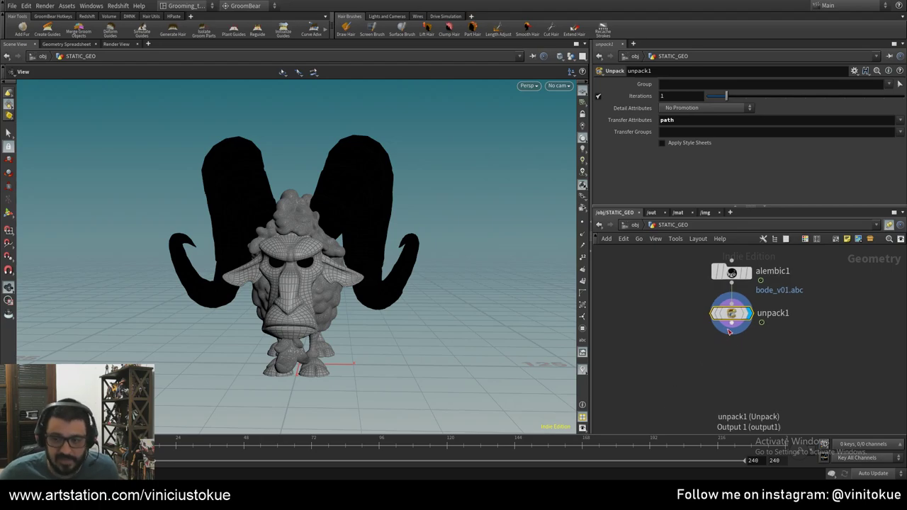
key(Tab)
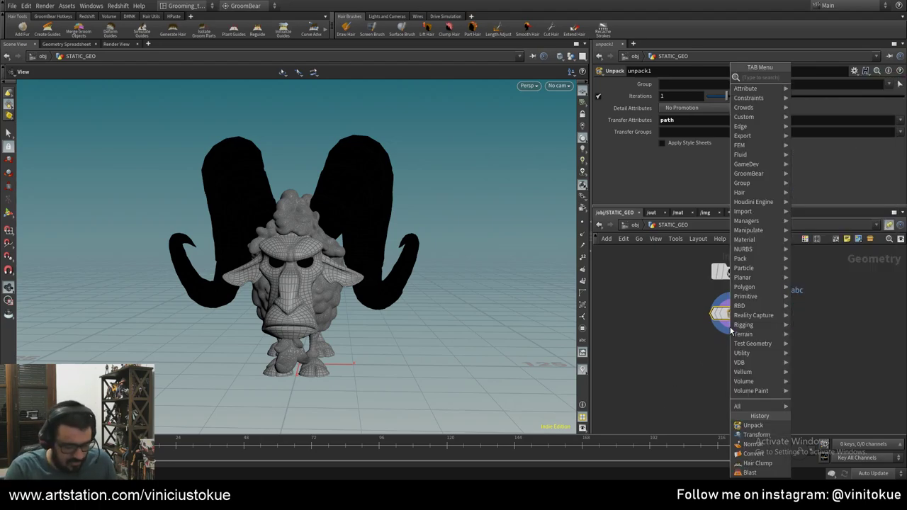
- Add a Convert node after unpack1, display it, and tidy the node layout
text(convert)
key(Return)
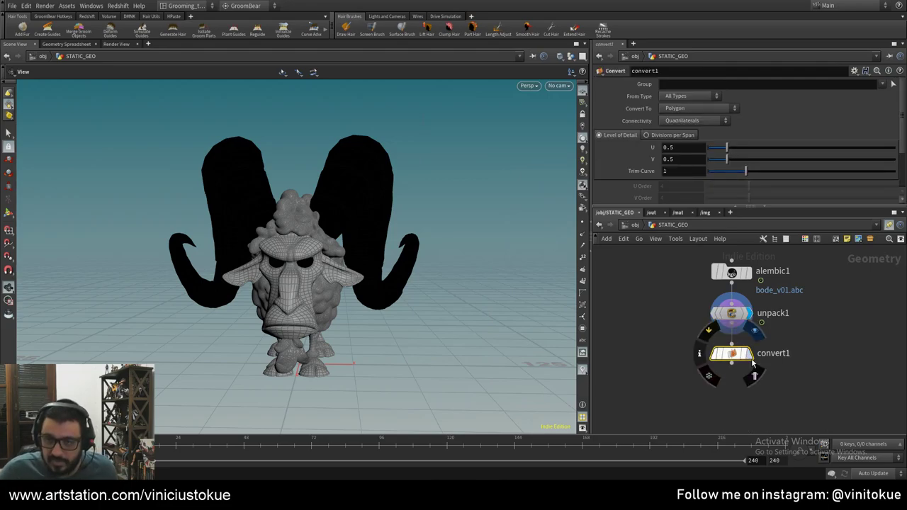
mouse_move(730, 353)
key(r)
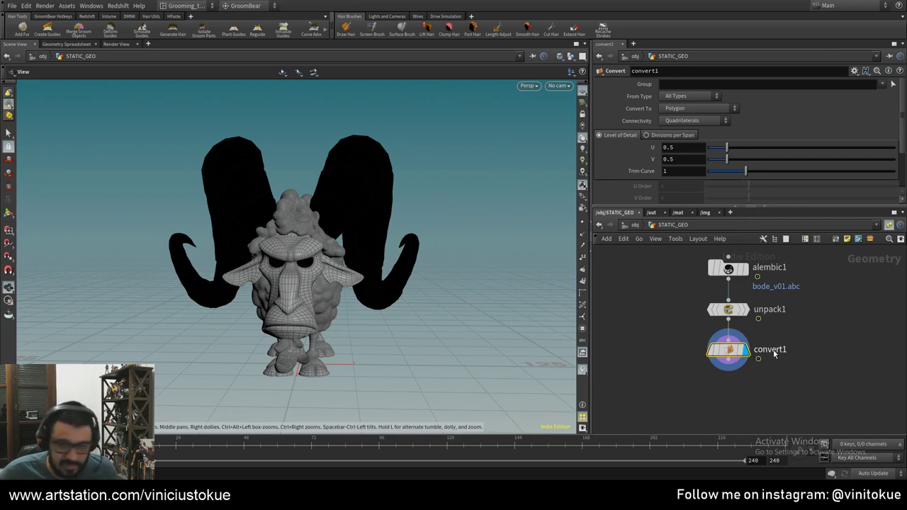
drag(730, 350, 730, 343)
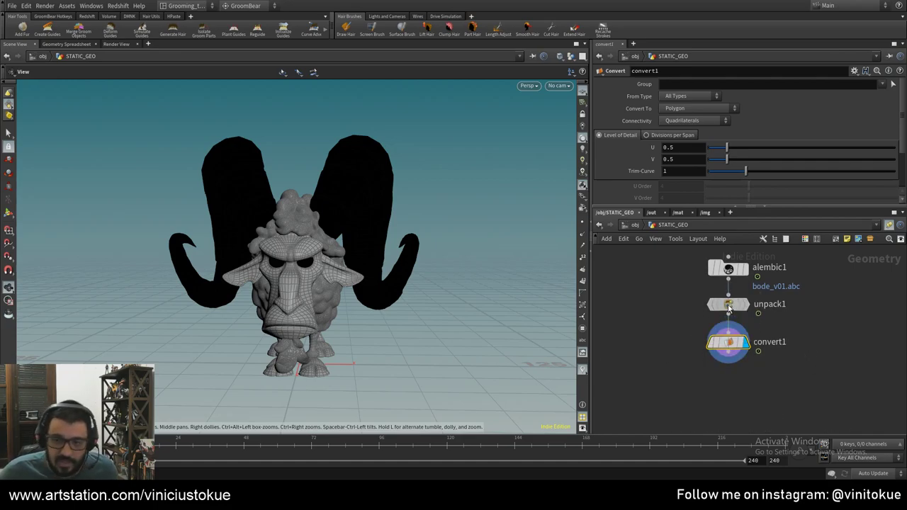
drag(730, 310, 731, 299)
mouse_move(733, 348)
mouse_down()
mouse_move(734, 310)
mouse_move(735, 320)
mouse_up()
shift+click(731, 302)
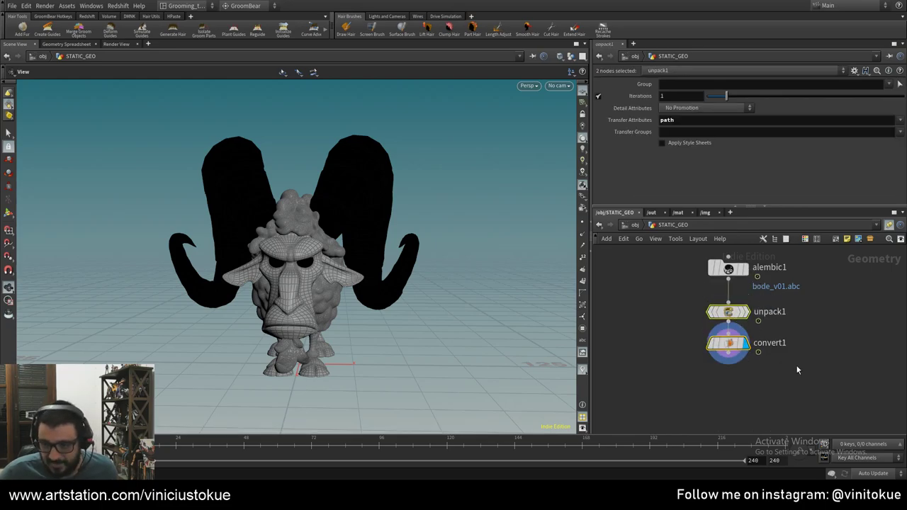
mouse_move(853, 391)
middle_down()
mouse_move(822, 344)
mouse_move(795, 346)
middle_up()
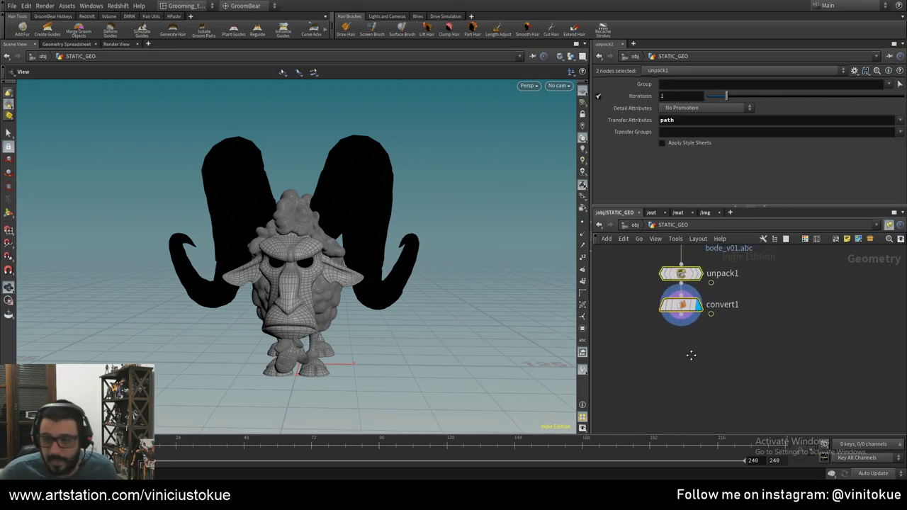
- Add a Normal node below convert1 and orbit to a three-quarter view of the ram
key(Tab)
text(nor)
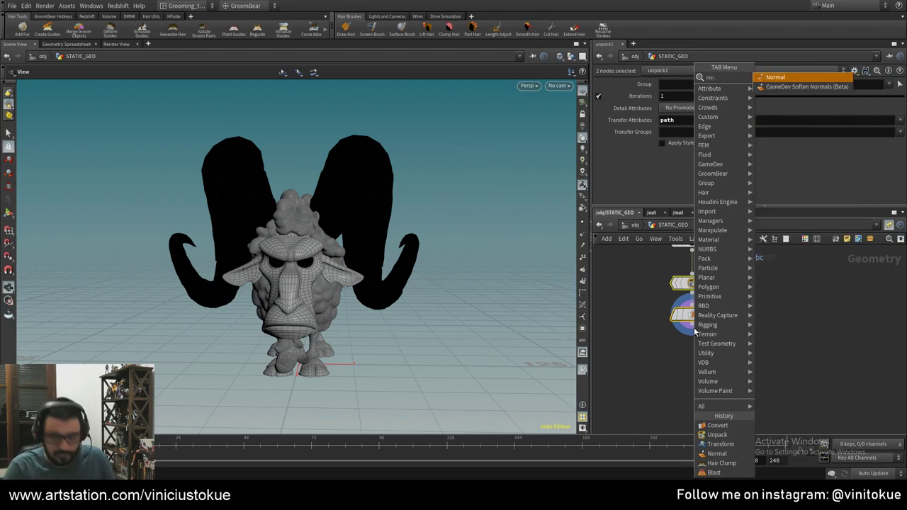
key(Return)
click(696, 359)
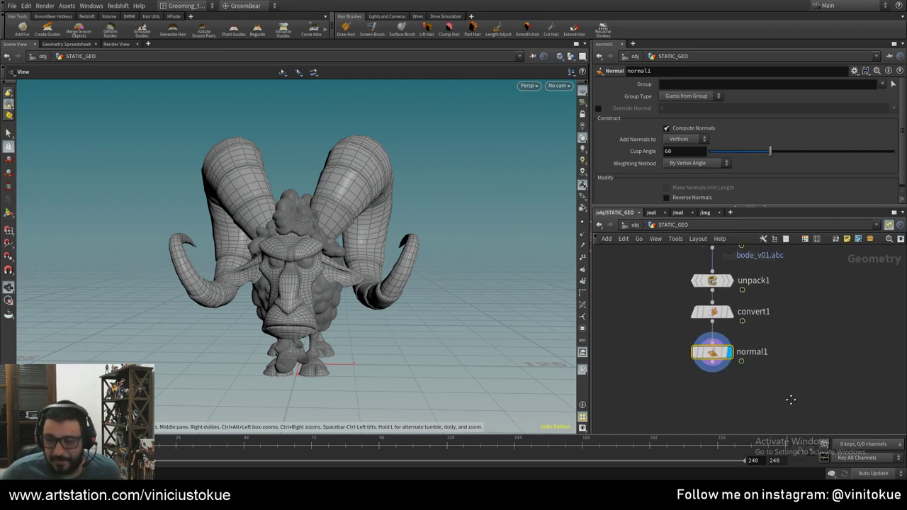
middle_drag(773, 401, 782, 412)
drag(340, 318, 427, 373)
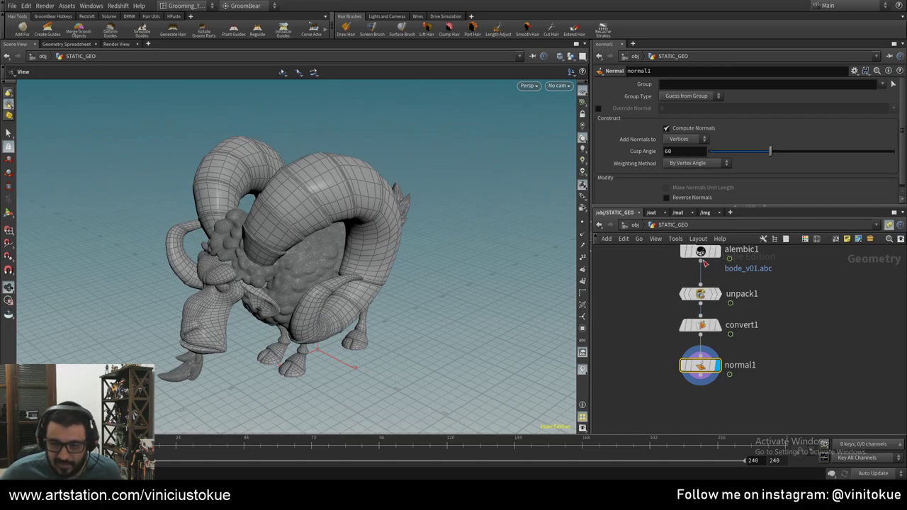
key(Tab)
- Insert a Transform node between alembic1 and unpack1, then re-enter STATIC_GEO
text(tran)
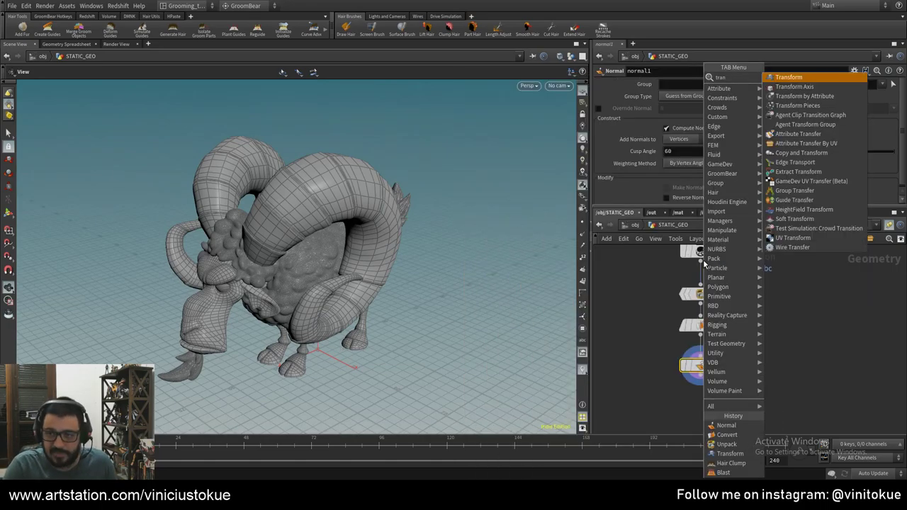
key(Return)
click(700, 291)
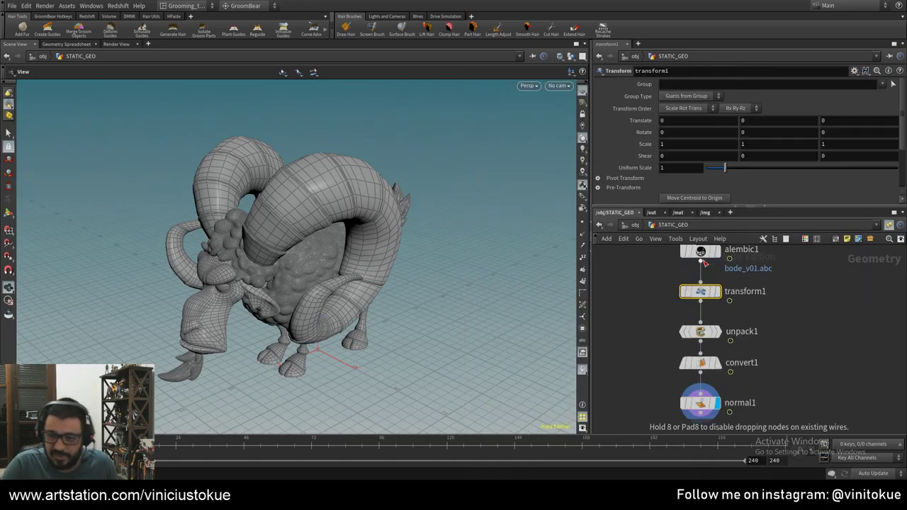
click(638, 227)
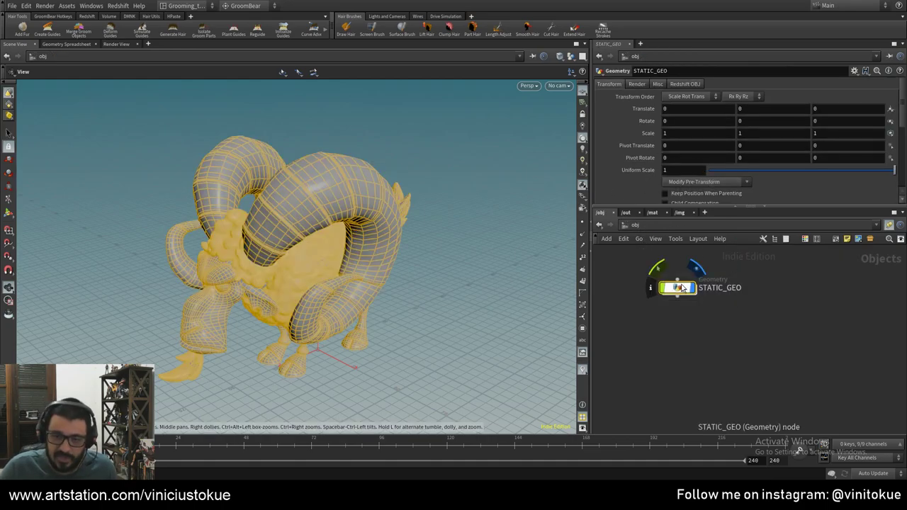
double_click(682, 287)
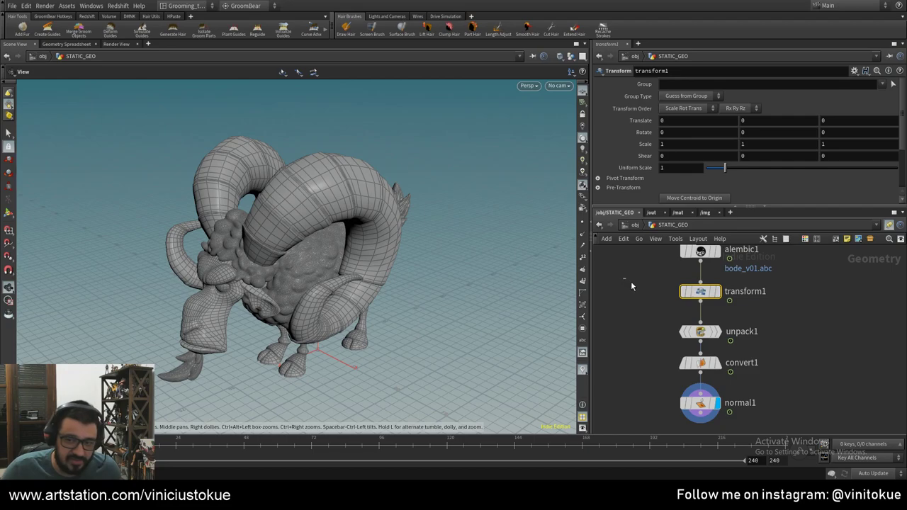
- Set transform1's Uniform Scale to 0.01, frame the ram, and select normal1
scroll(782, 314, up, 2)
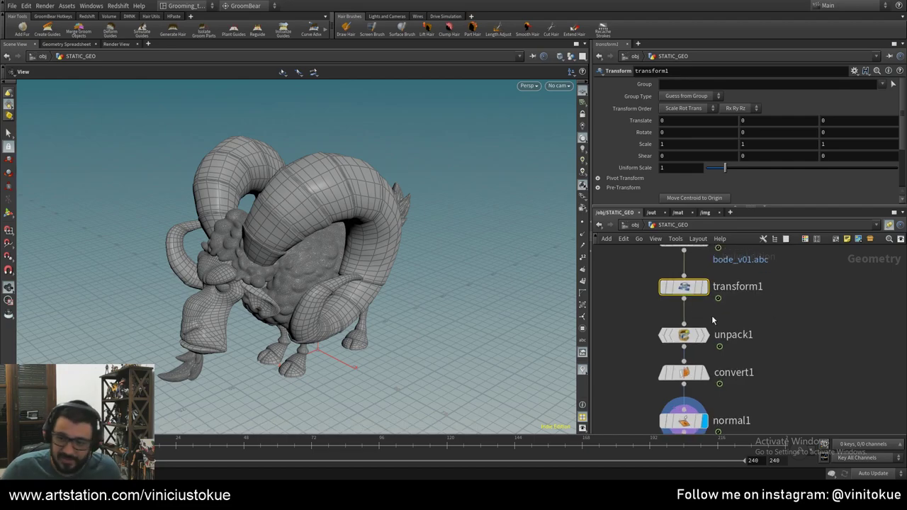
click(680, 168)
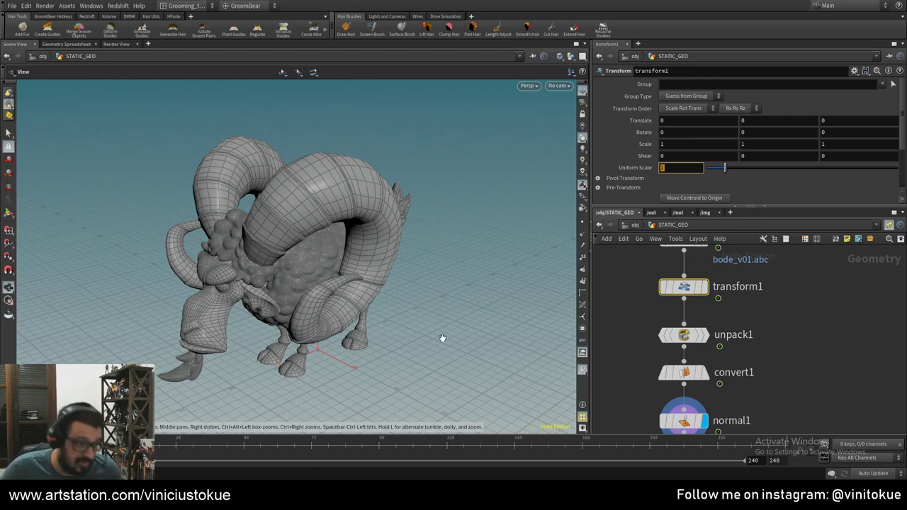
text(0)
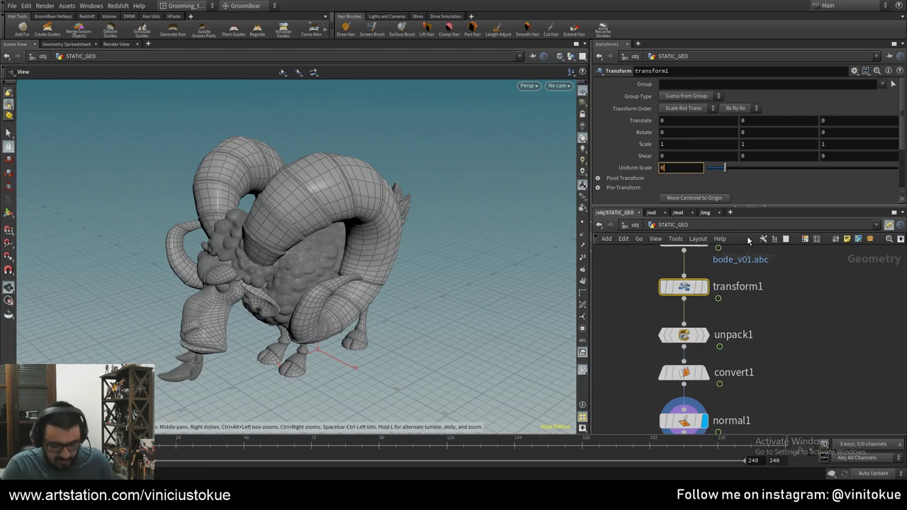
text(.01)
key(Return)
key(f)
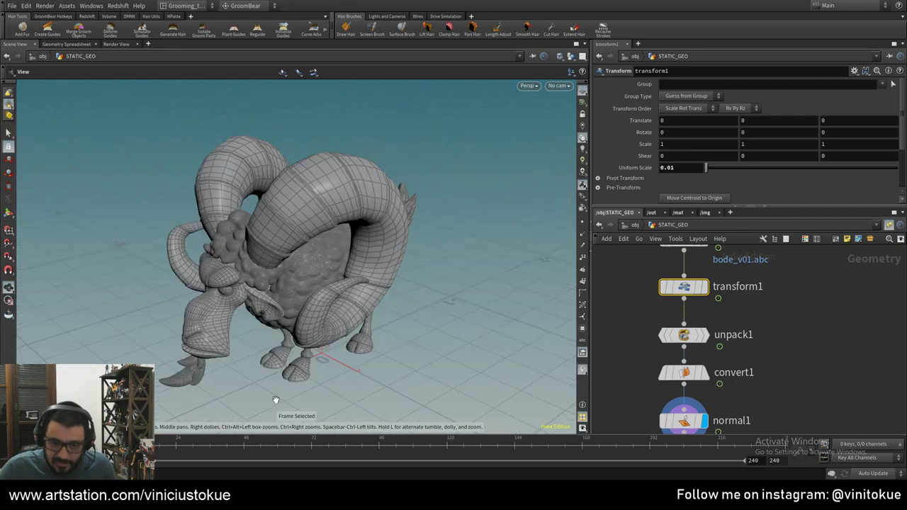
mouse_move(297, 340)
mouse_down()
mouse_move(356, 345)
mouse_move(448, 334)
mouse_move(478, 288)
mouse_move(382, 316)
mouse_move(397, 328)
mouse_move(397, 344)
mouse_move(389, 298)
mouse_move(158, 295)
mouse_move(259, 289)
mouse_up()
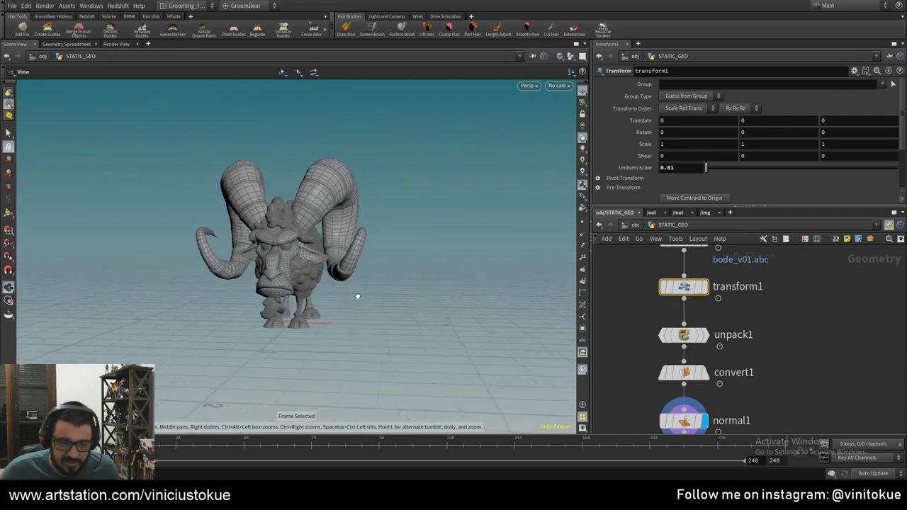
scroll(259, 289, down, 2)
scroll(259, 289, up, 3)
middle_drag(813, 403, 801, 344)
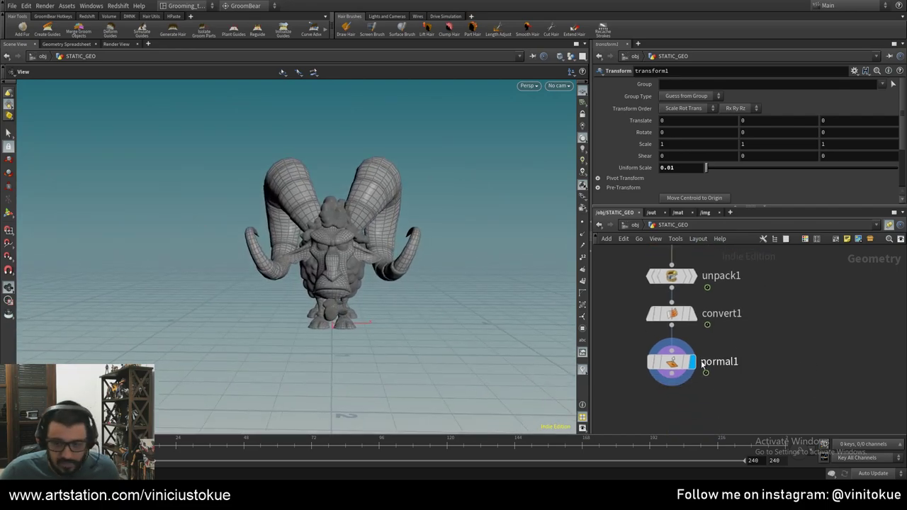
click(671, 362)
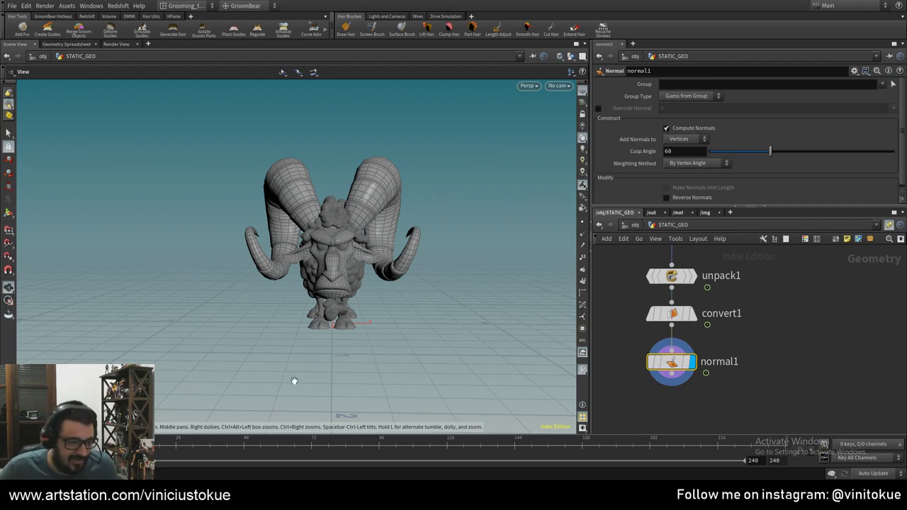
drag(294, 381, 323, 259)
scroll(490, 303, up, 3)
mouse_move(489, 303)
mouse_down()
mouse_move(326, 269)
mouse_move(591, 283)
mouse_move(354, 283)
mouse_move(482, 292)
mouse_up()
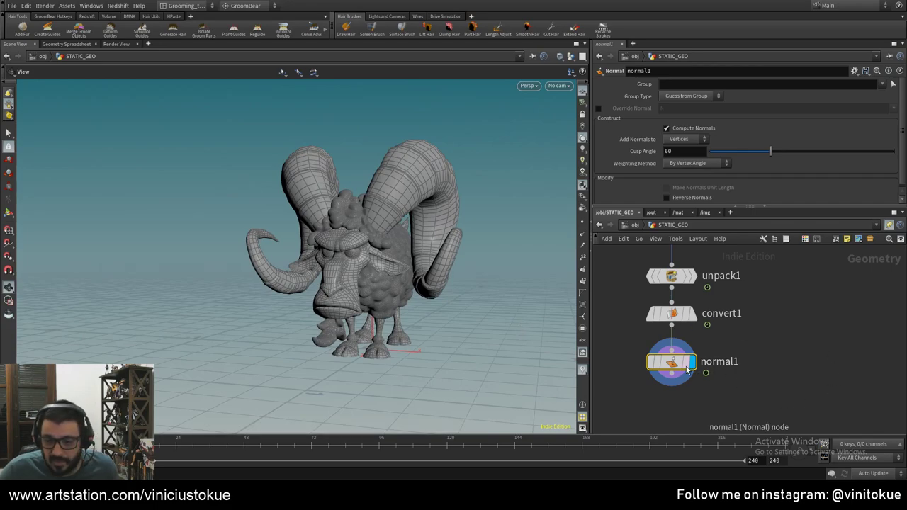
key(s)
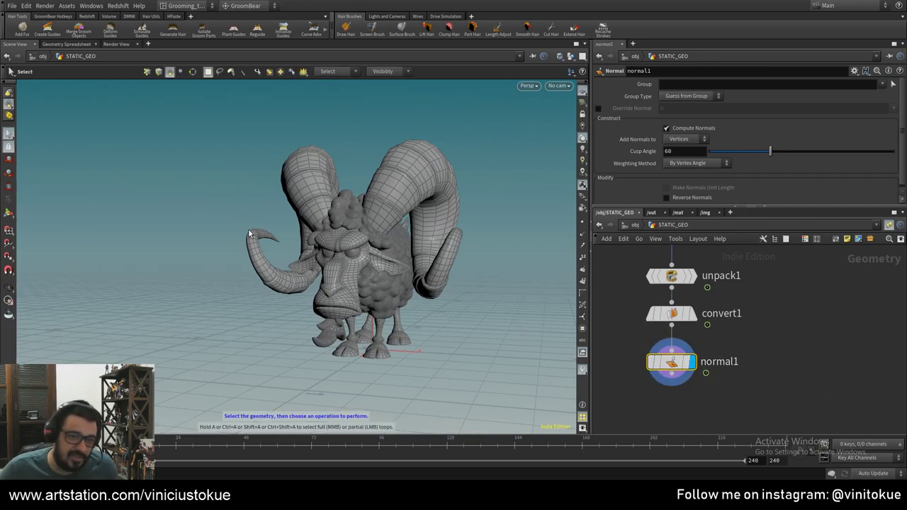
click(150, 72)
drag(202, 128, 468, 285)
click(159, 71)
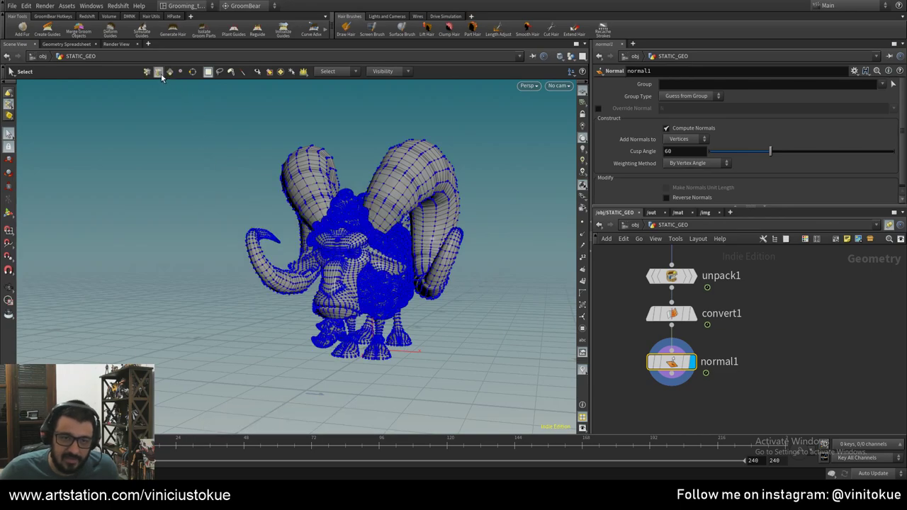
click(419, 202)
click(170, 72)
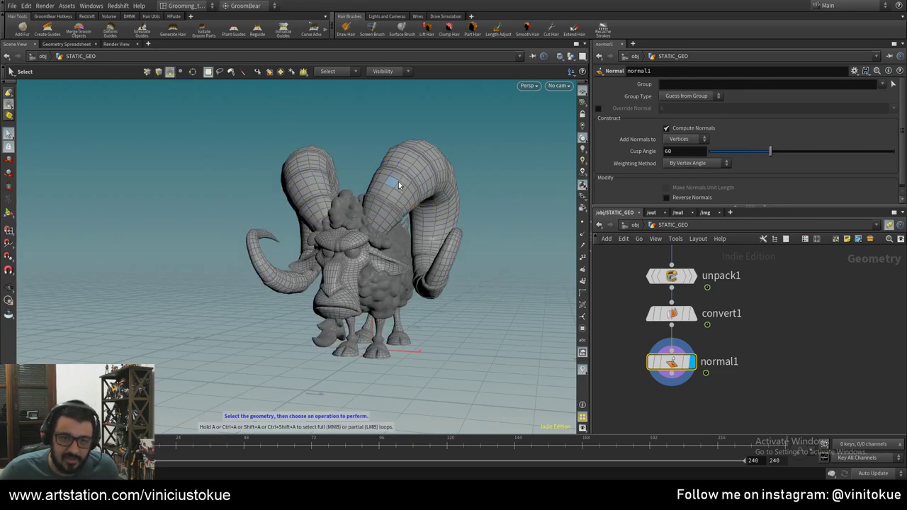
key(4)
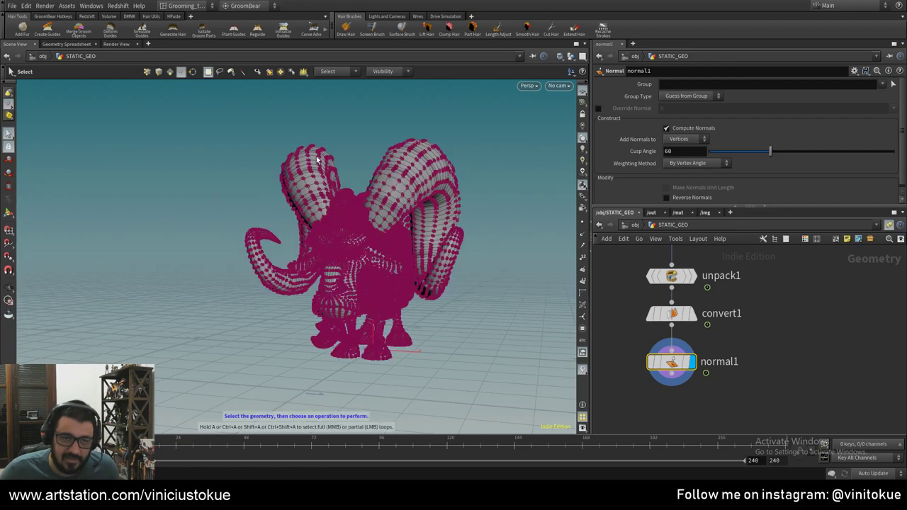
click(192, 73)
click(185, 72)
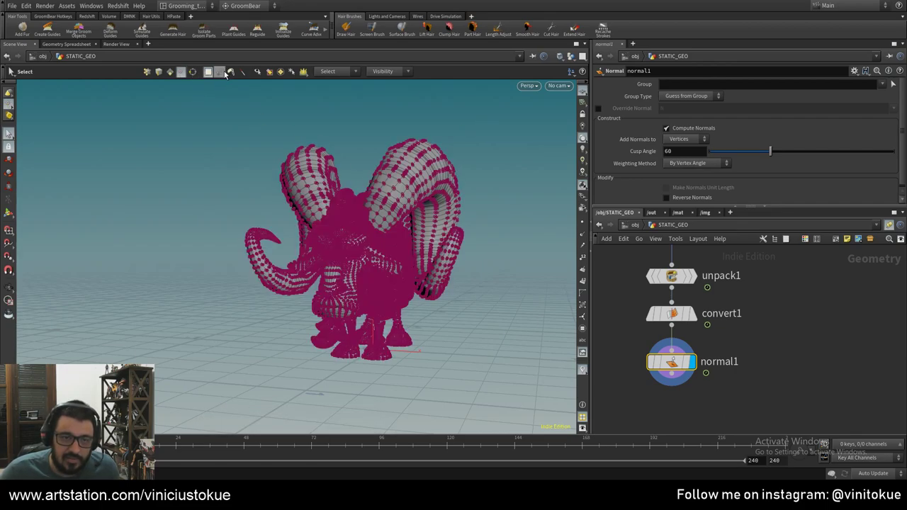
click(167, 73)
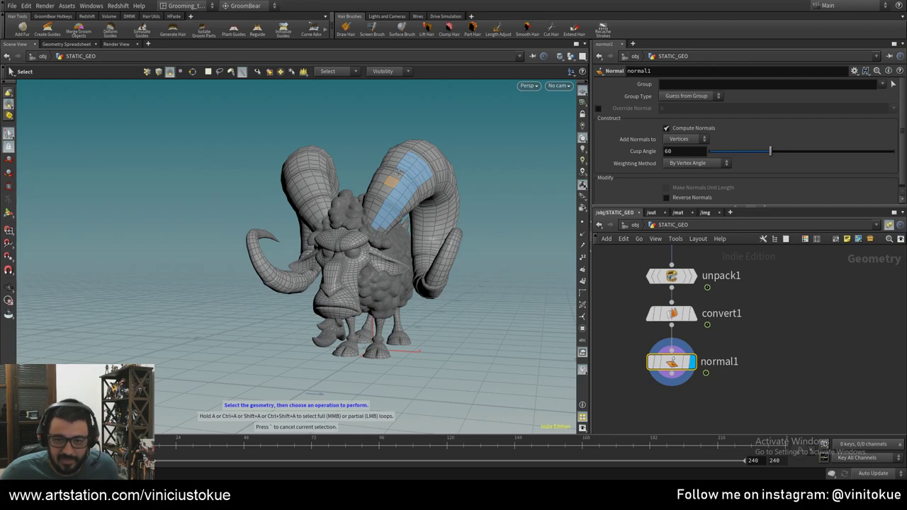
click(415, 170)
key(Escape)
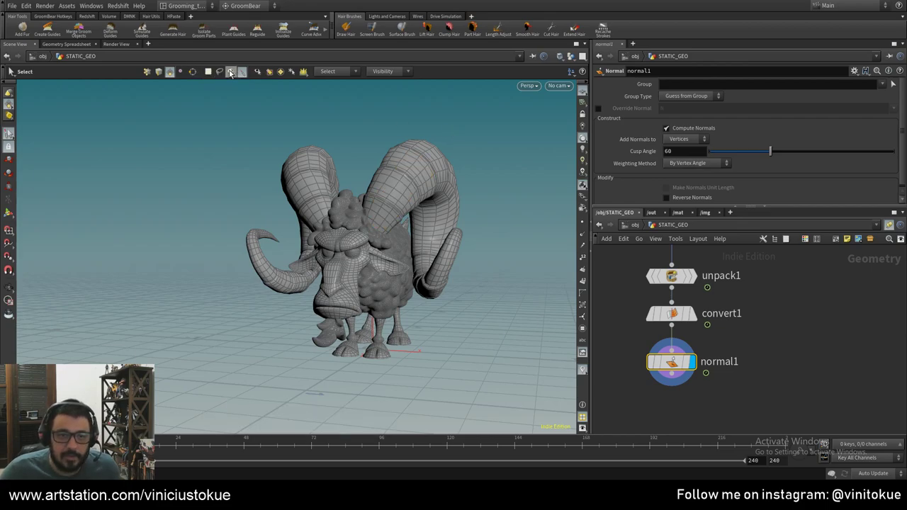
click(219, 71)
click(411, 181)
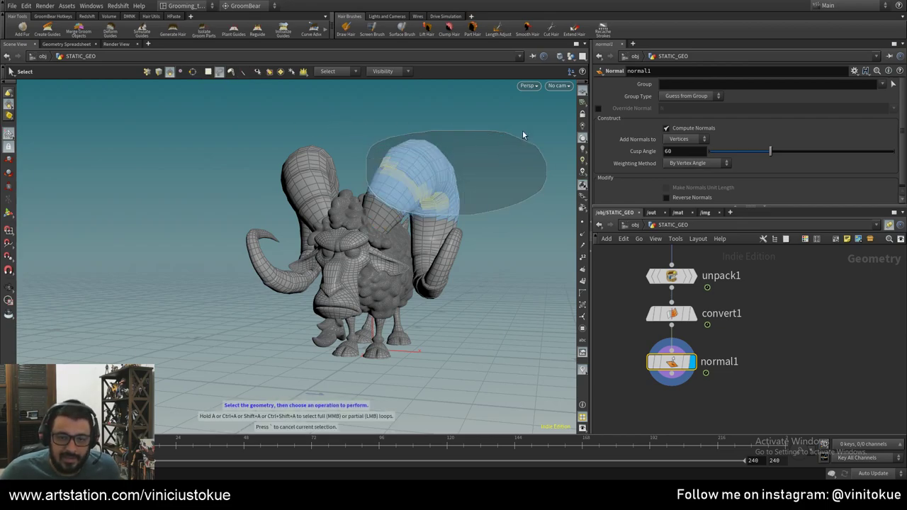
click(522, 131)
click(230, 71)
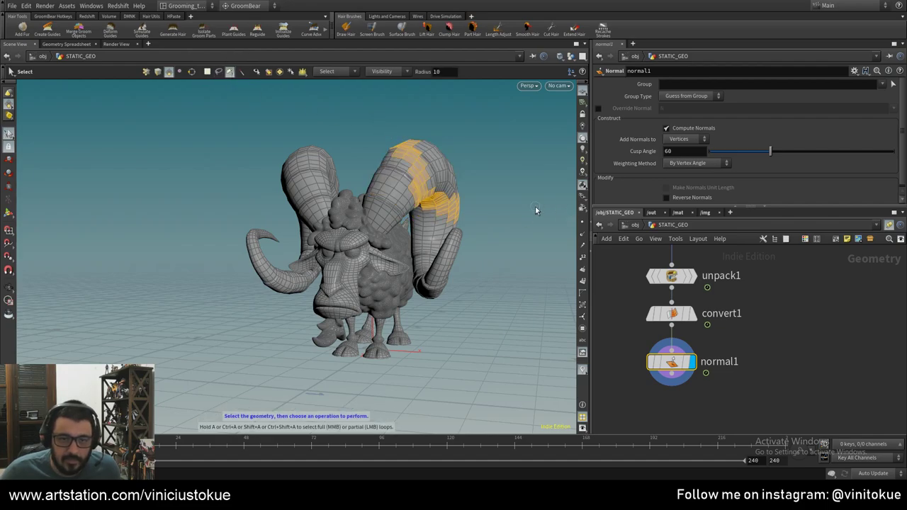
mouse_move(422, 159)
mouse_down()
mouse_move(382, 247)
mouse_move(357, 243)
mouse_move(391, 302)
mouse_move(267, 211)
mouse_up()
key(Escape)
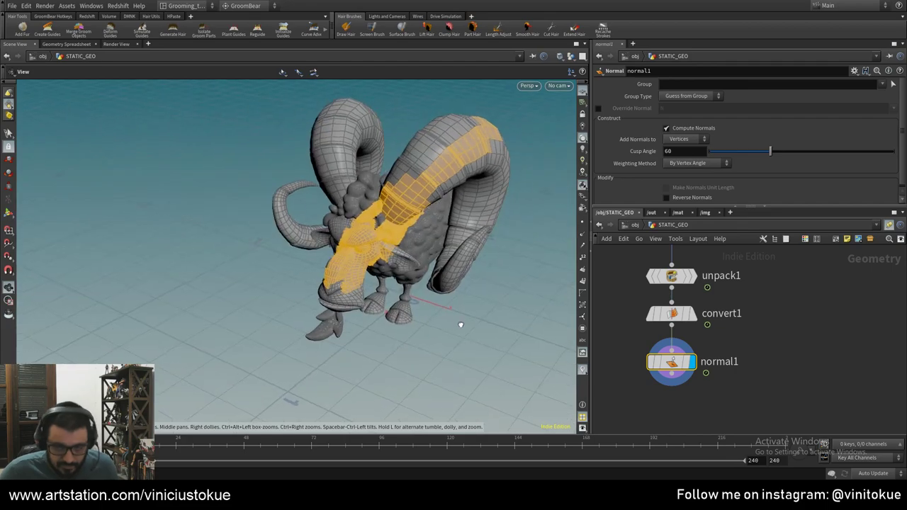
key(s)
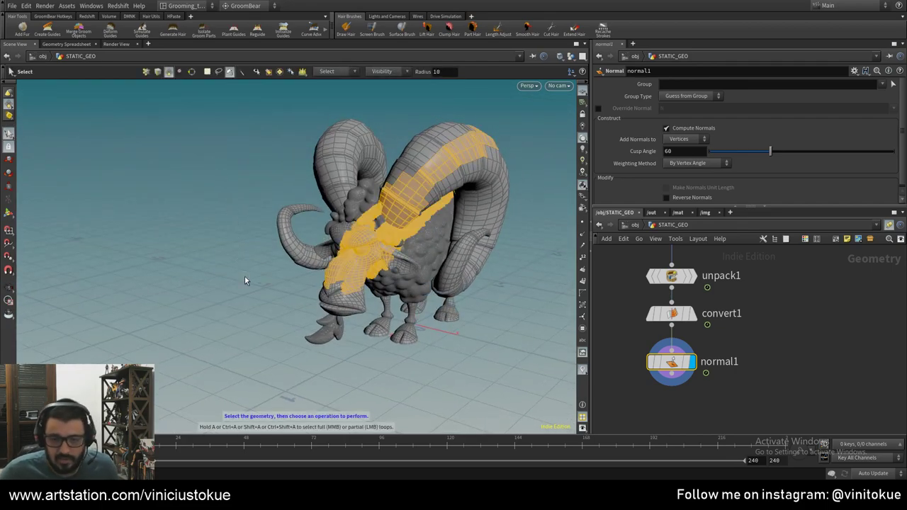
key(ctrl+z)
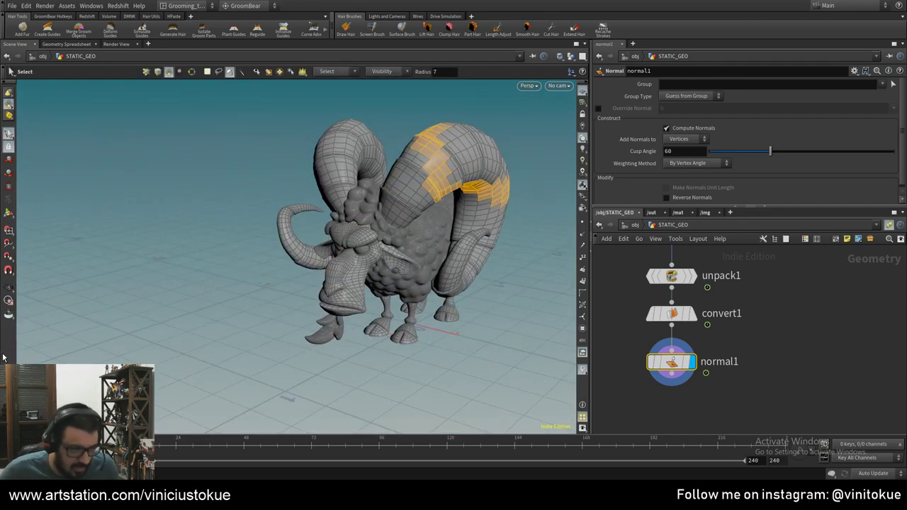
key(Escape)
drag(359, 296, 405, 182)
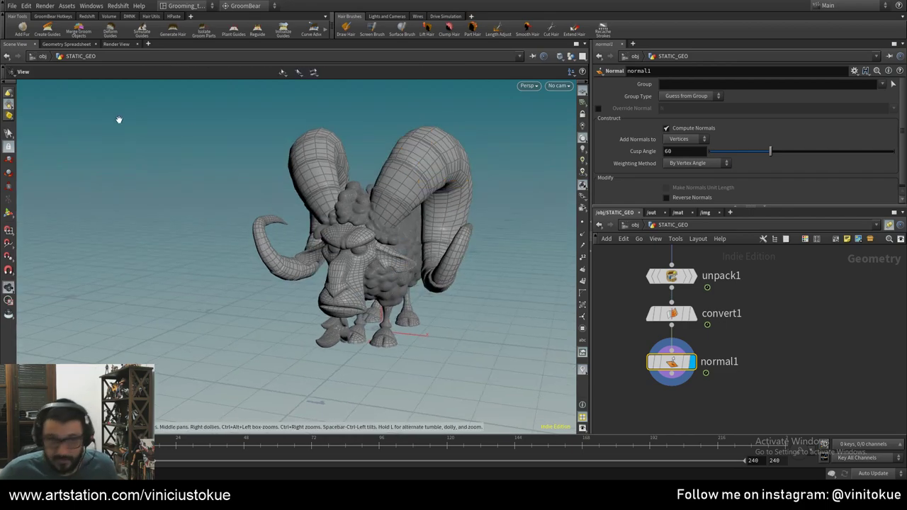
drag(147, 199, 138, 214)
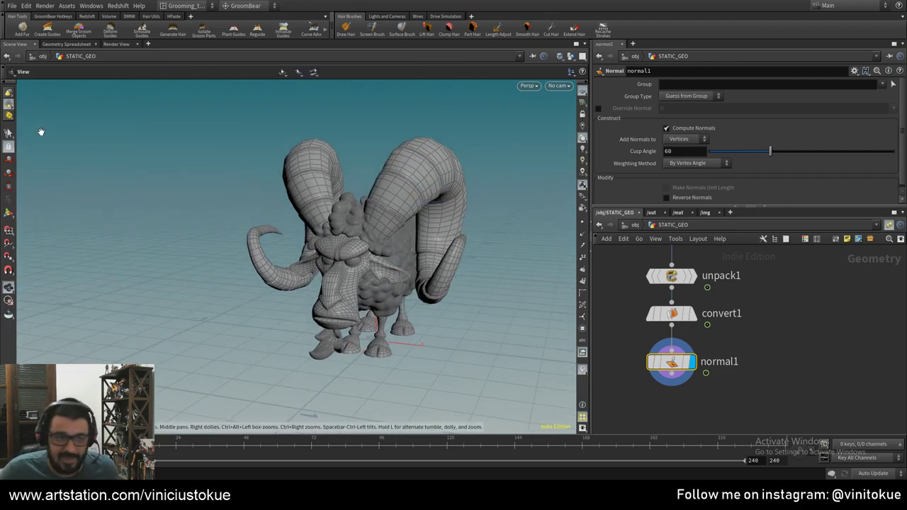
key(s)
click(169, 72)
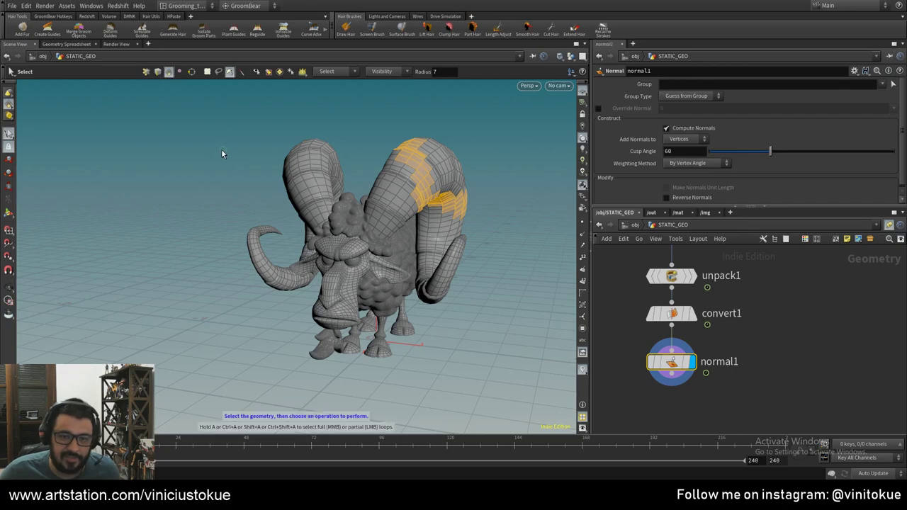
click(208, 71)
click(463, 147)
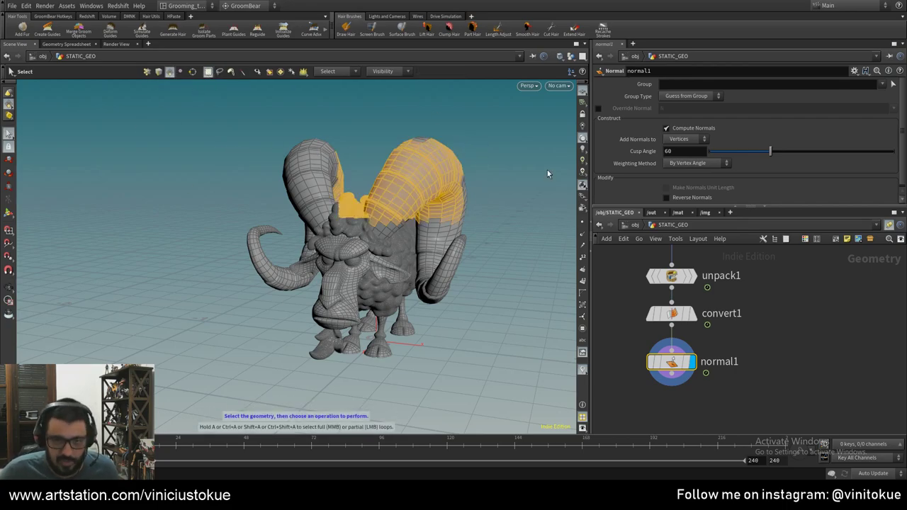
click(532, 300)
key(Escape)
mouse_move(532, 300)
mouse_down()
mouse_move(423, 326)
mouse_move(446, 327)
mouse_up()
key(s)
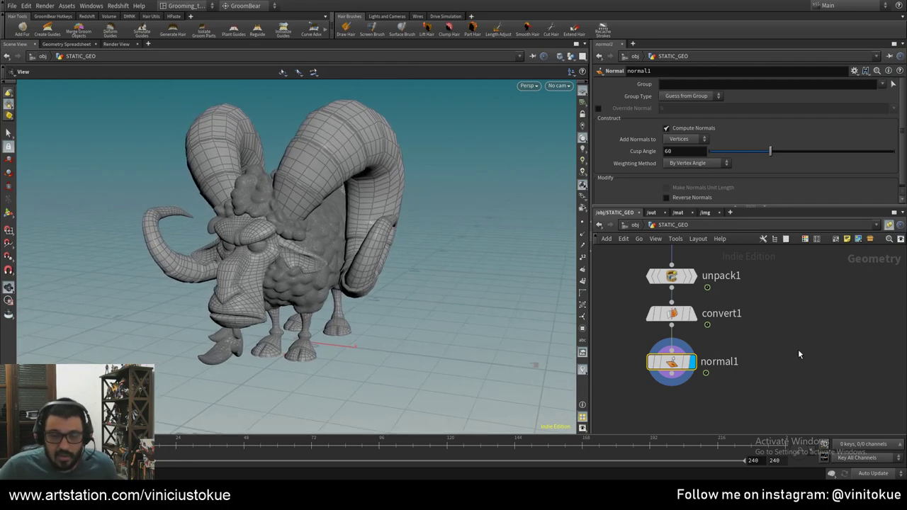
key(f)
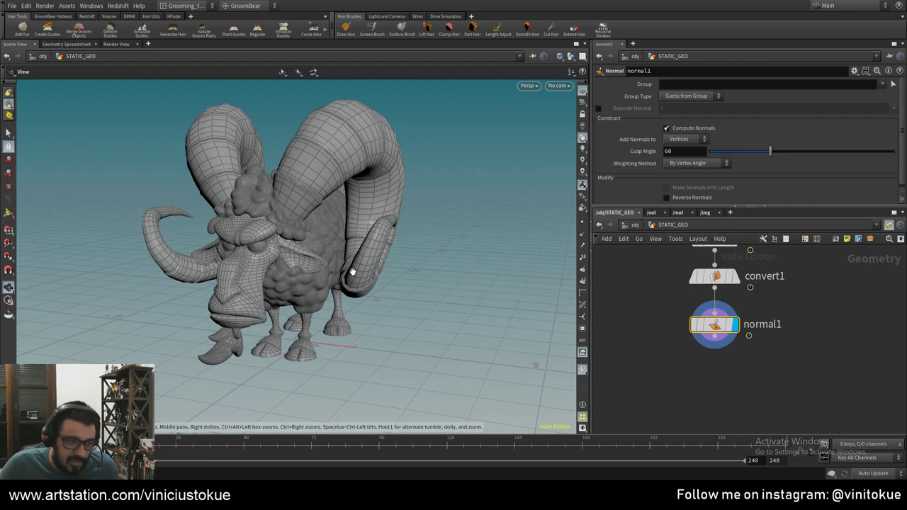
alt+drag(405, 269, 470, 306)
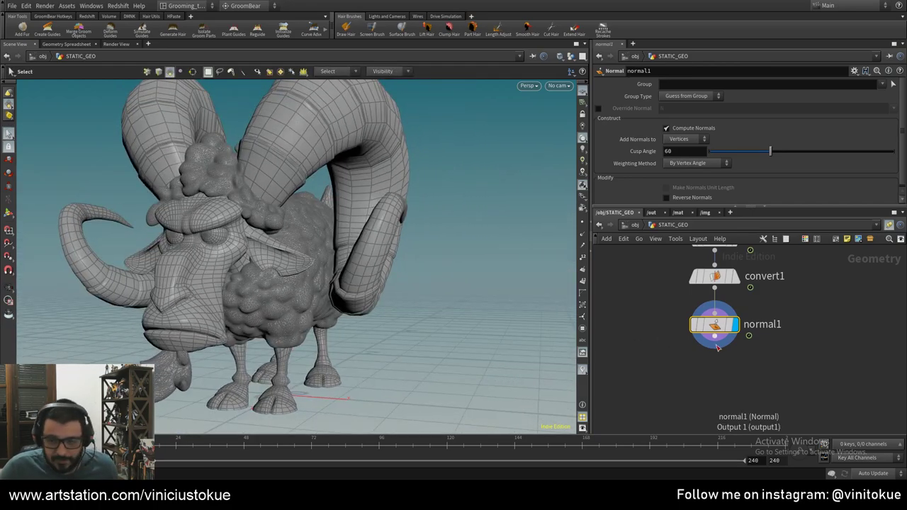
key(Tab)
text(split)
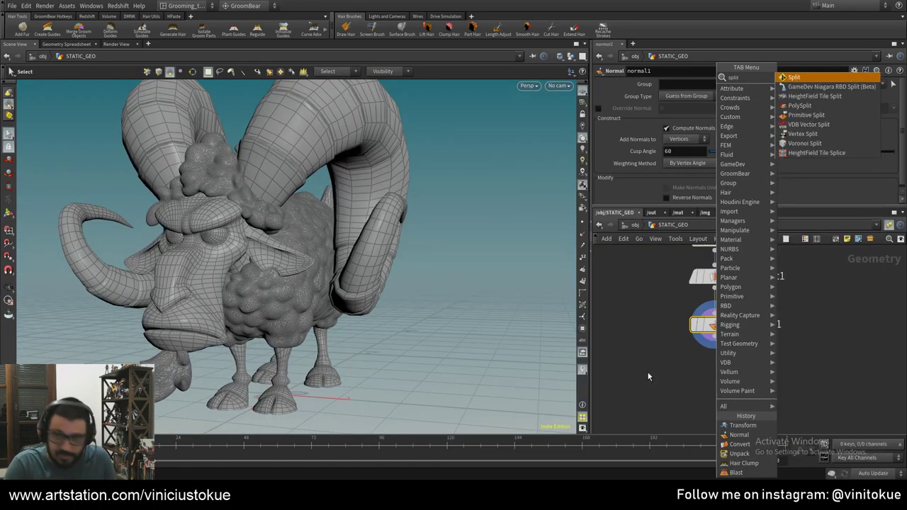
- Place a Split node directly under normal1 and display its output
key(Return)
click(646, 373)
click(667, 373)
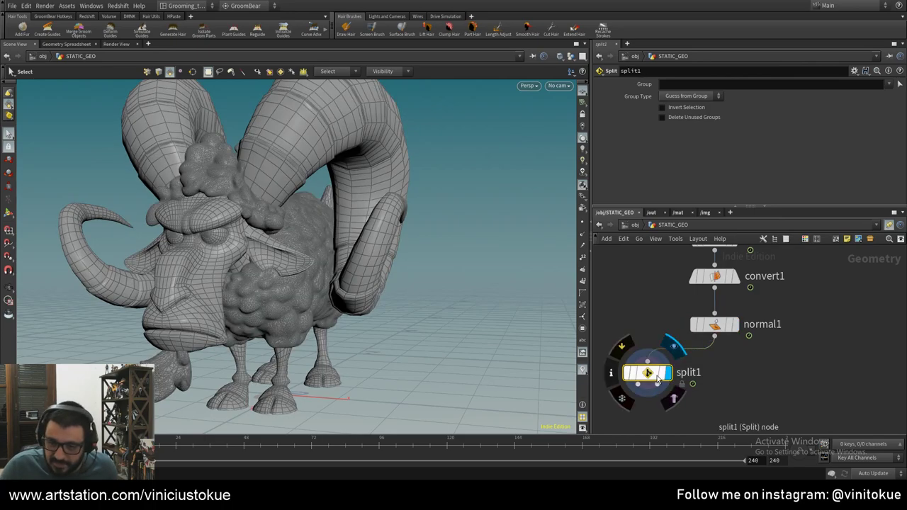
drag(647, 374, 718, 379)
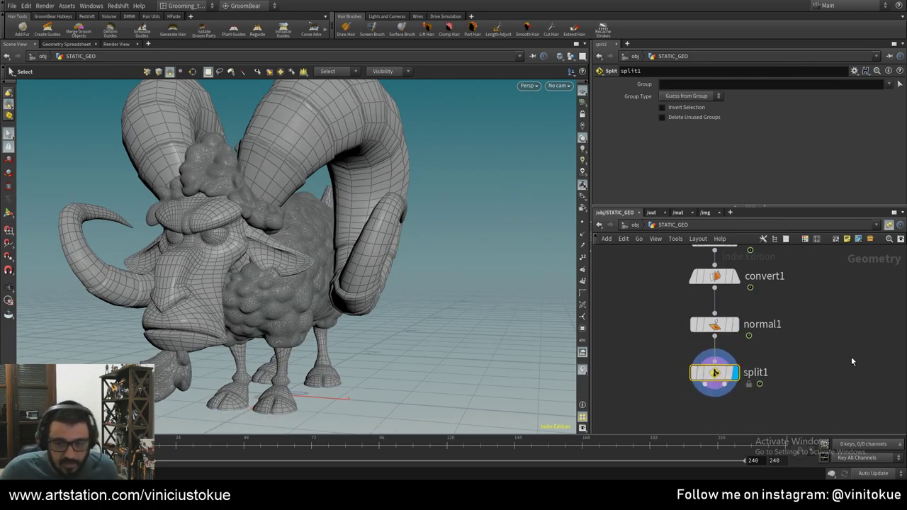
click(899, 85)
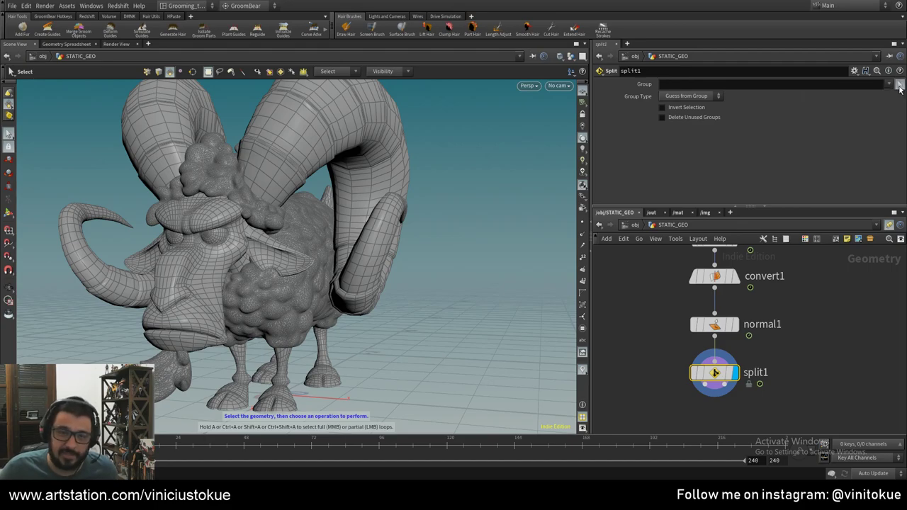
click(350, 73)
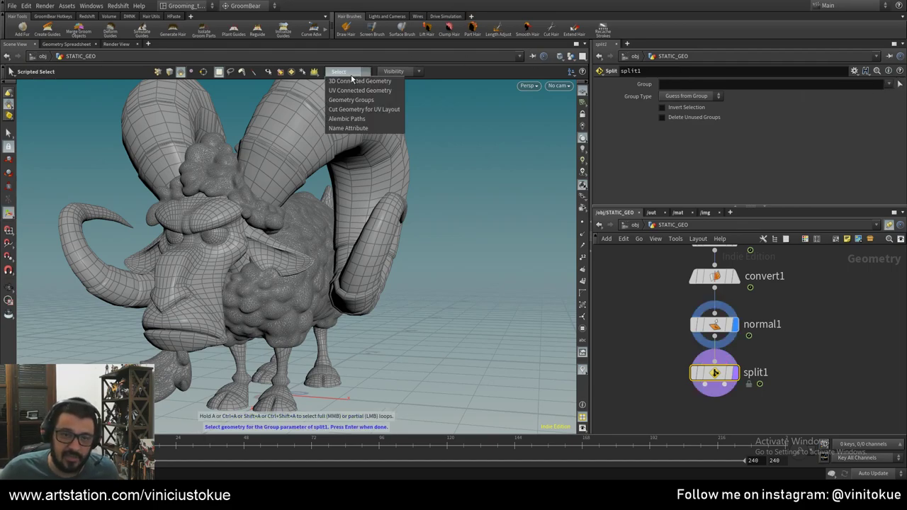
click(353, 119)
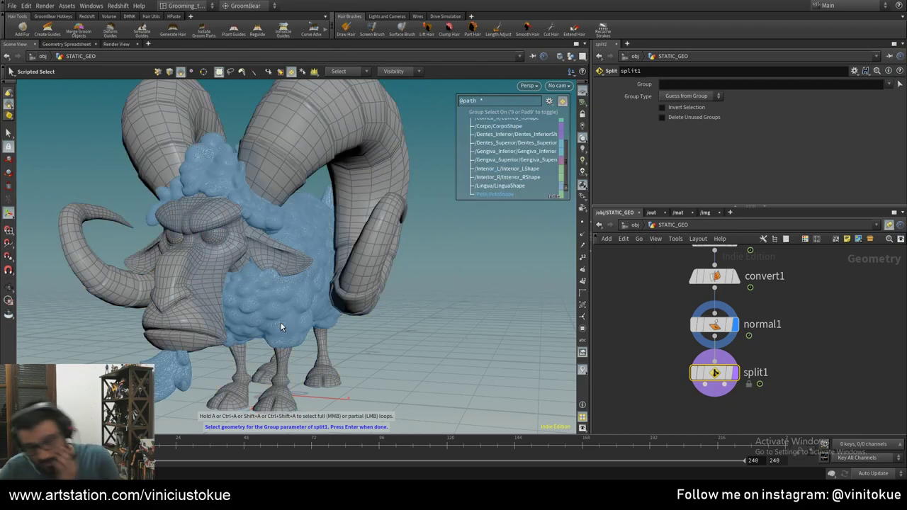
drag(108, 311, 234, 326)
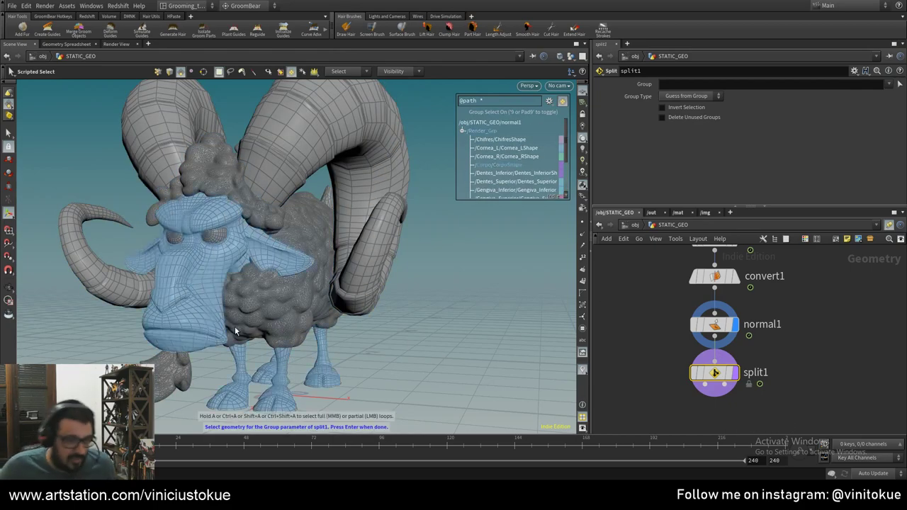
middle_drag(791, 276, 673, 323)
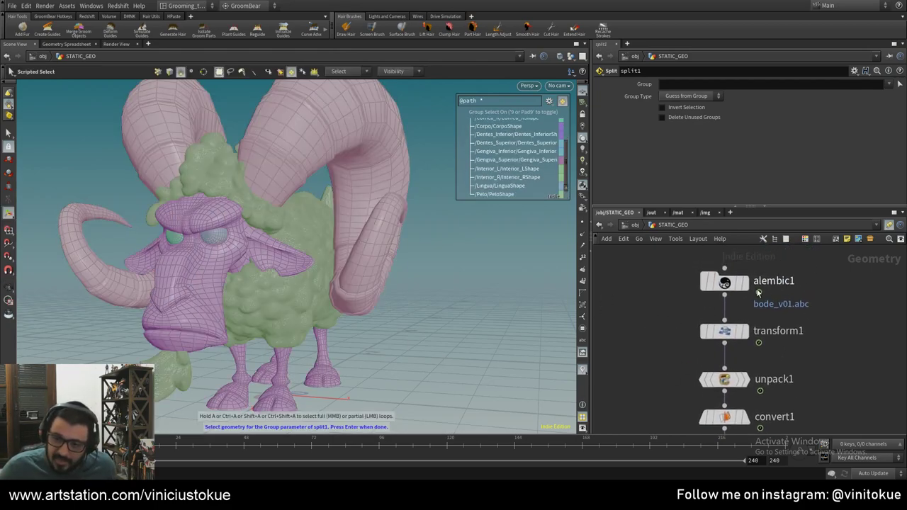
middle_drag(646, 373, 662, 293)
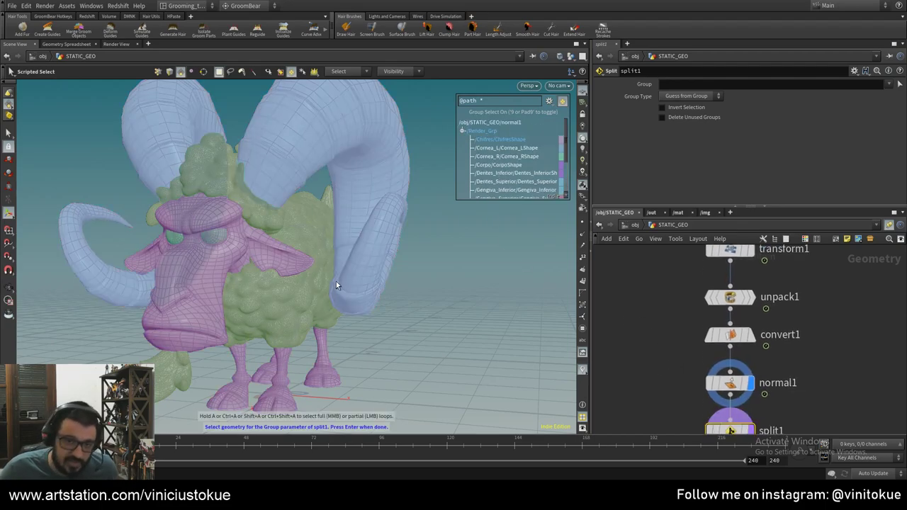
click(302, 308)
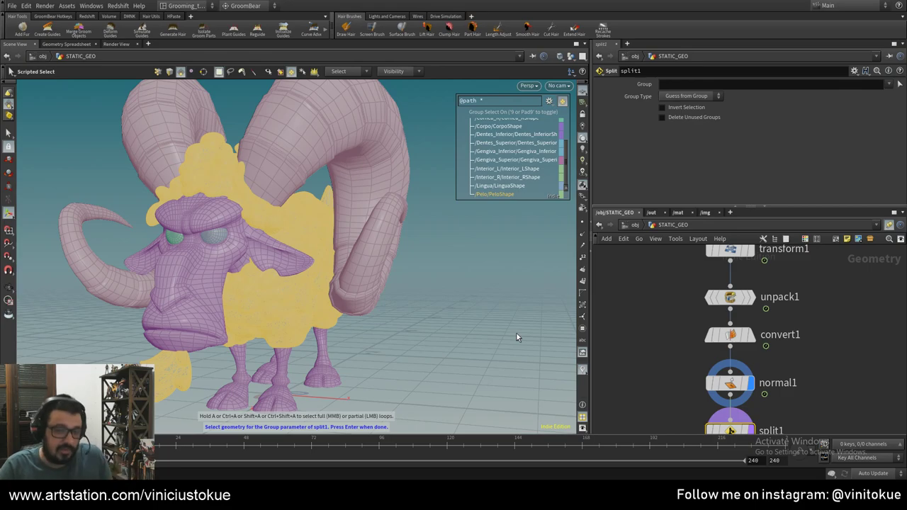
key(Return)
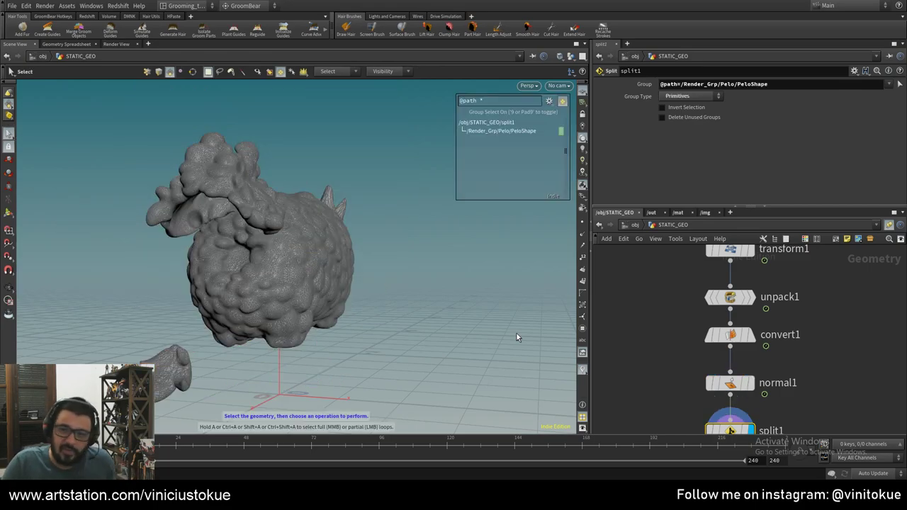
- Turn on Invert Selection in split1 so the ram shows without its wool
click(682, 83)
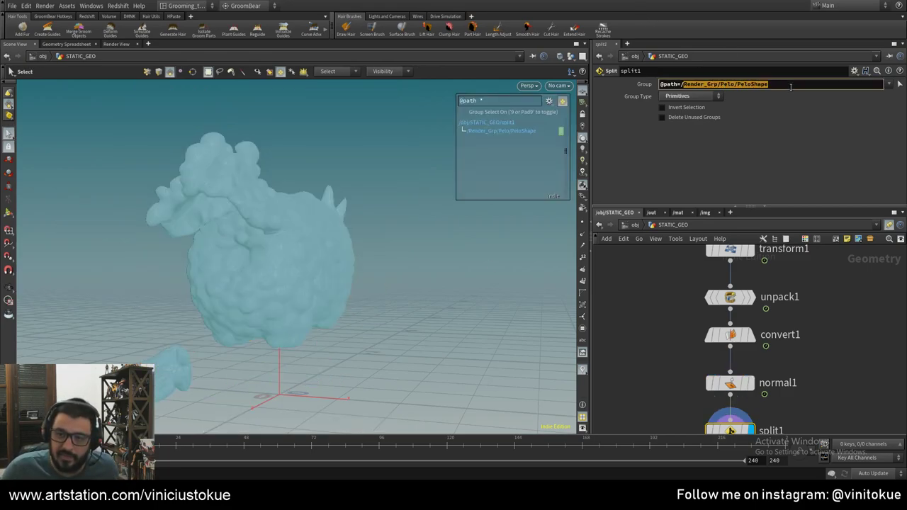
key(Return)
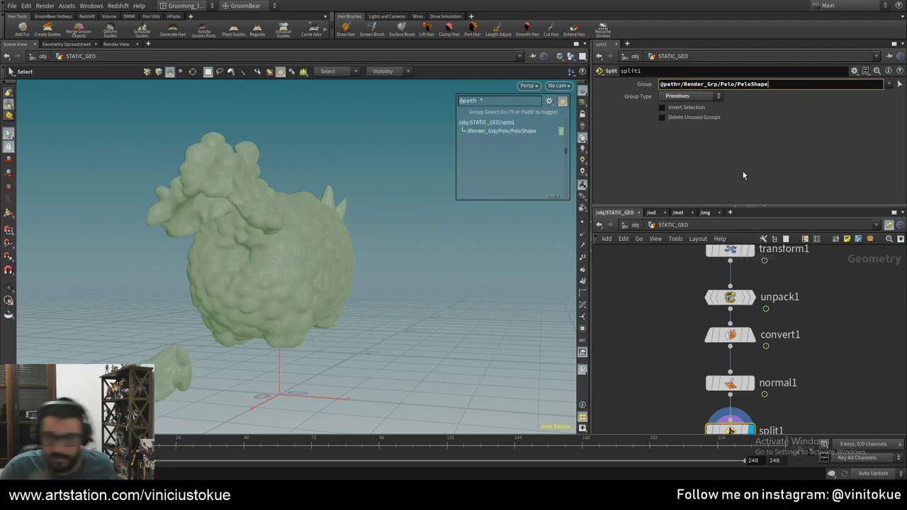
click(662, 107)
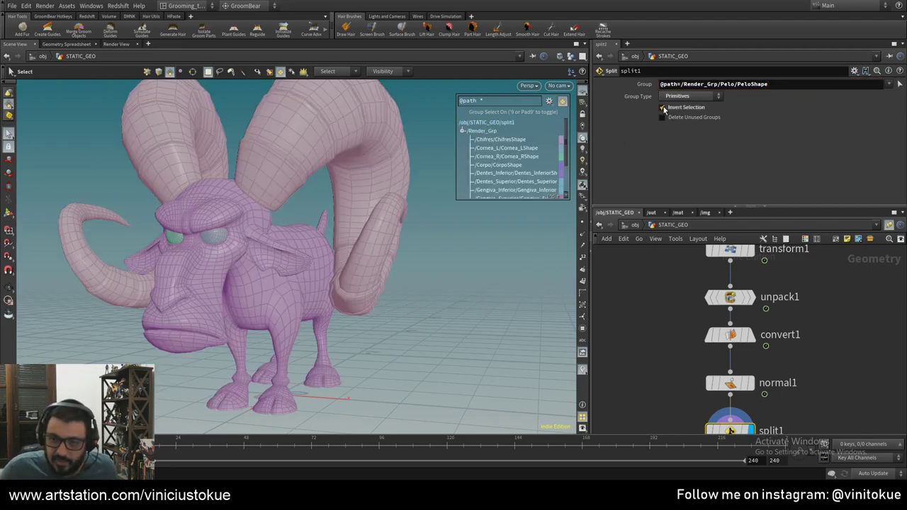
alt+drag(337, 296, 436, 284)
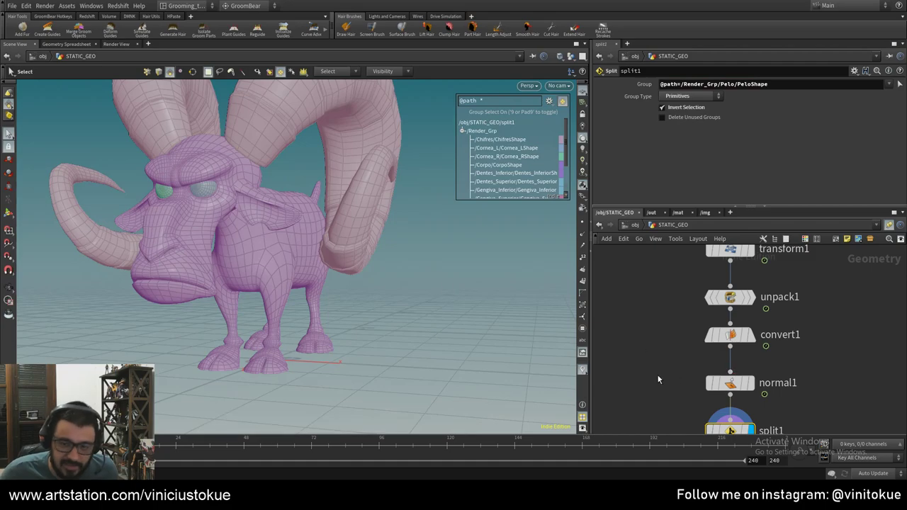
middle_drag(717, 432, 718, 330)
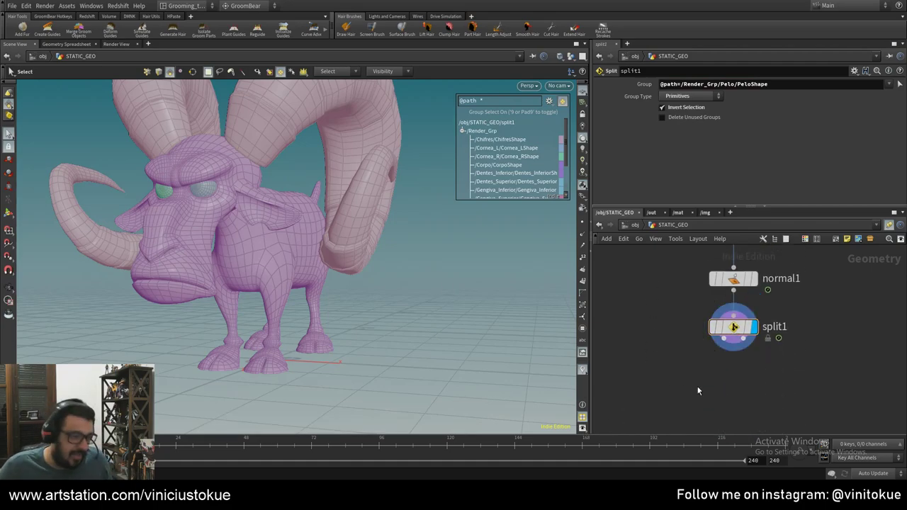
- Wire a Null node from split1, rename it OUT_BODE, then delete it
key(Tab)
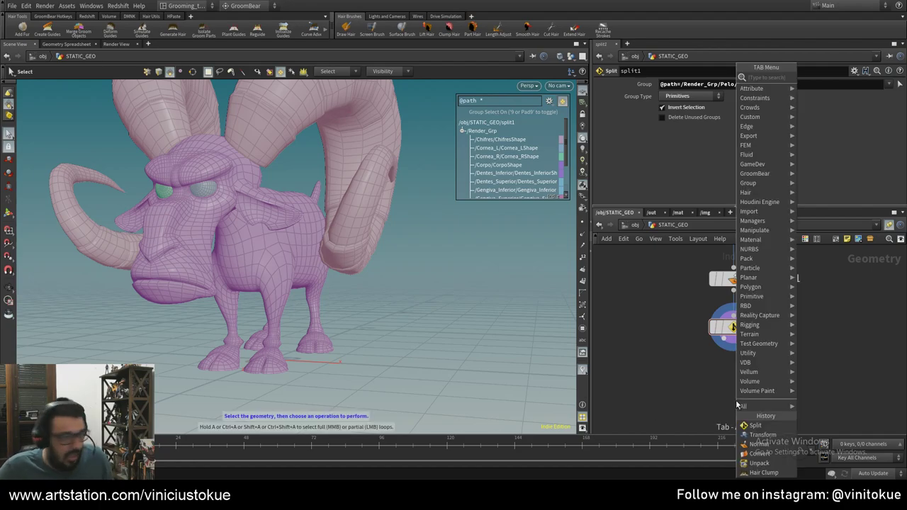
text(null)
key(Return)
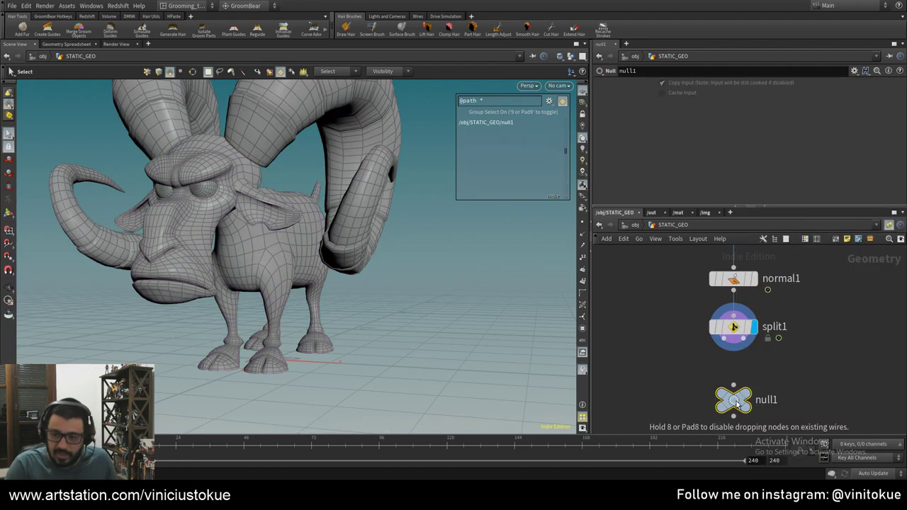
drag(736, 401, 691, 386)
drag(724, 341, 688, 371)
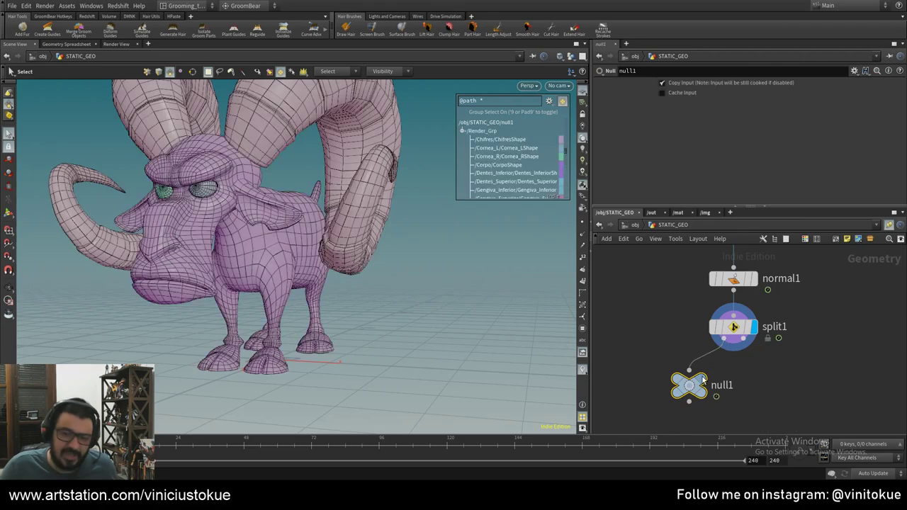
double_click(723, 385)
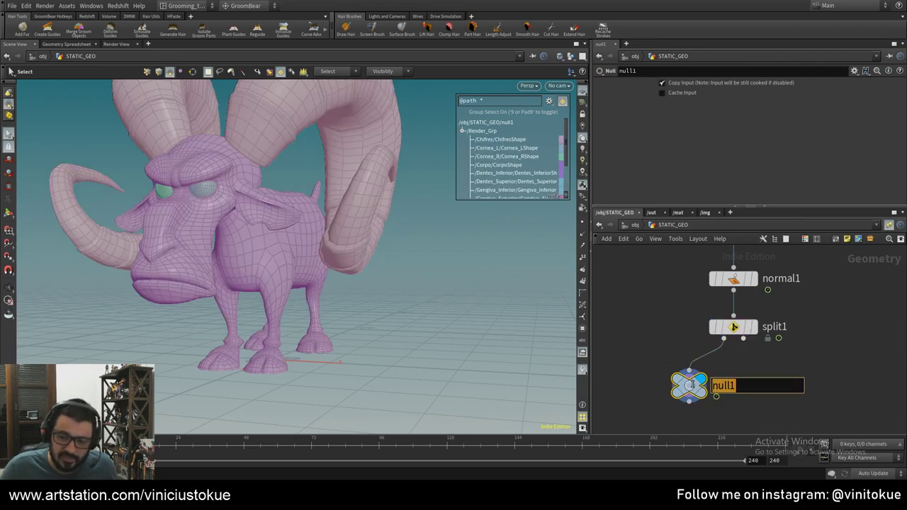
key(Return)
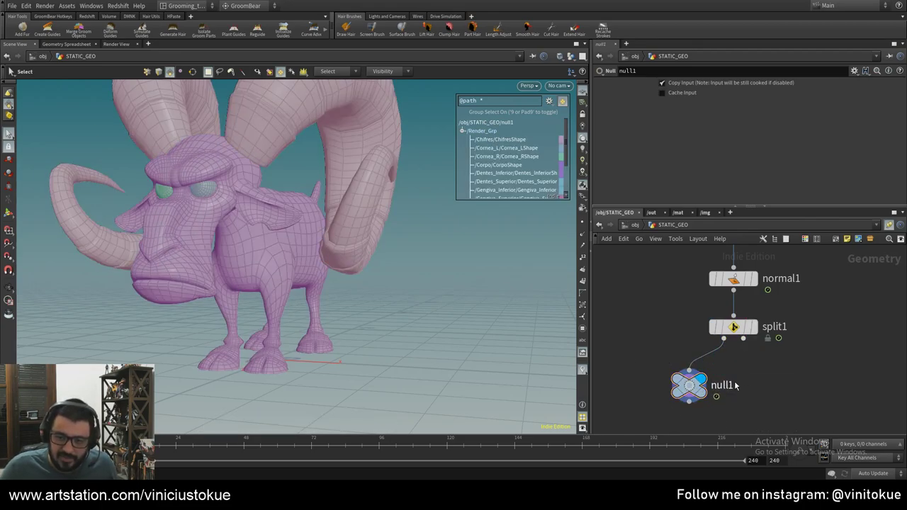
double_click(734, 384)
text(OUT_BOD)
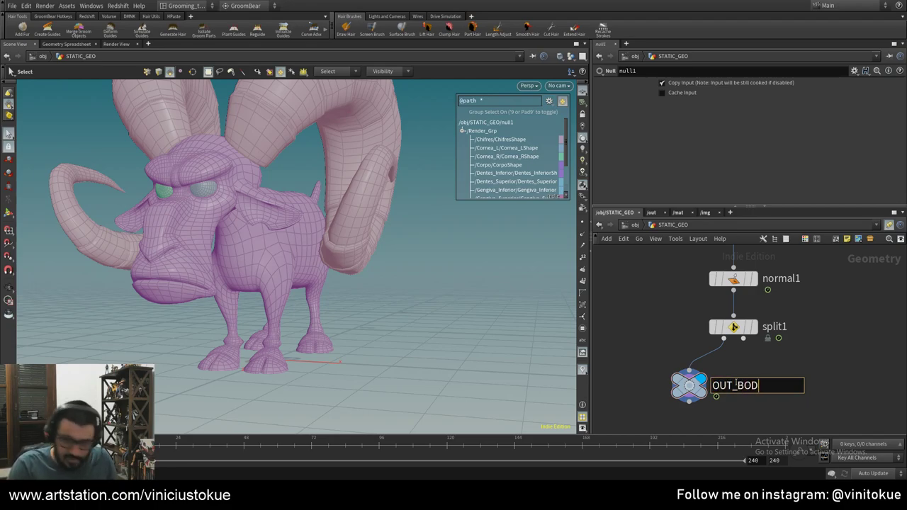
text(E)
key(Return)
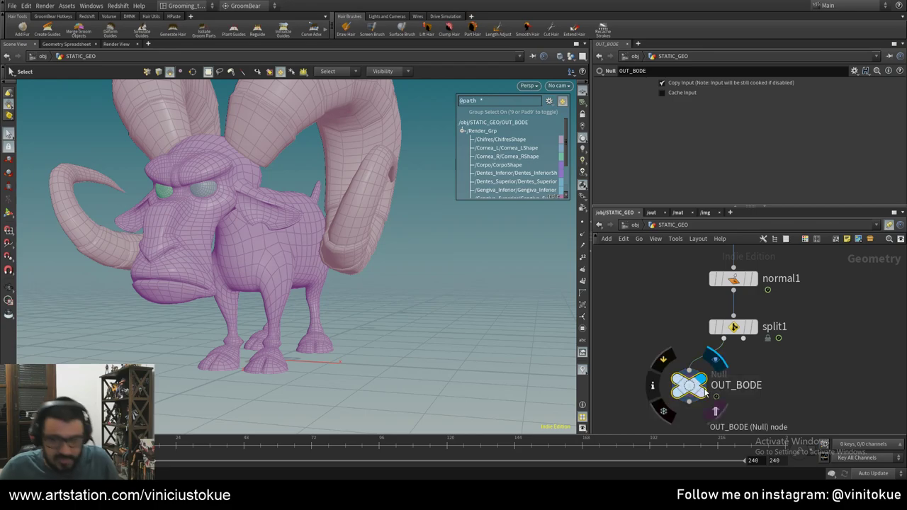
key(Delete)
- Add a new Null below split1, name it OUT_Pelo, and display the wool output
key(Tab)
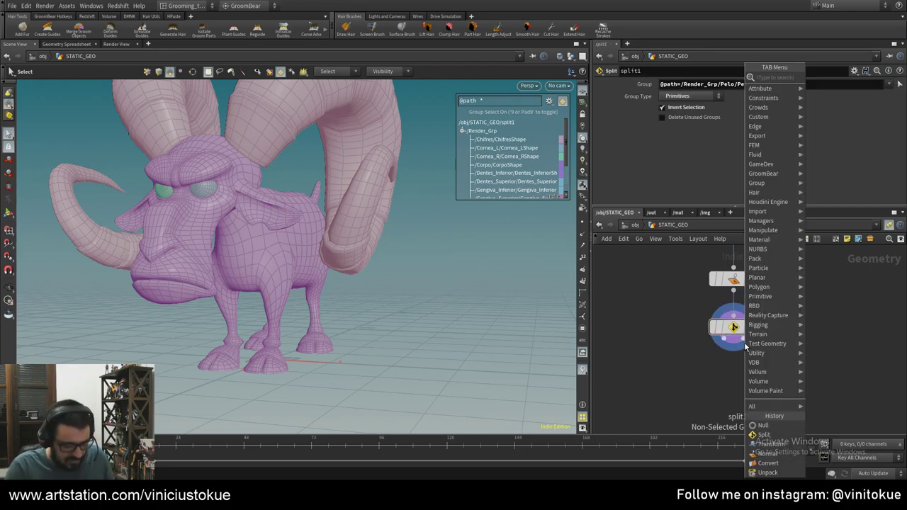
text(out)
key(BackSpace)
key(BackSpace)
key(BackSpace)
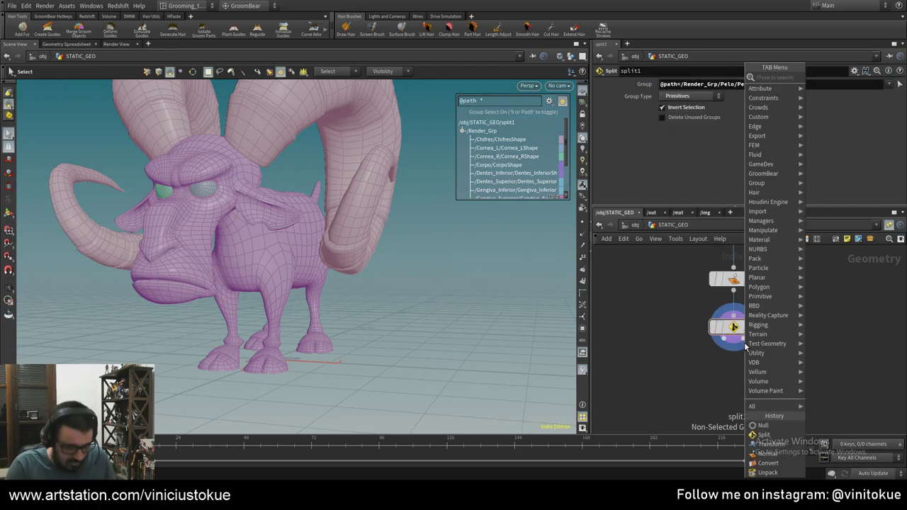
text(null)
key(Return)
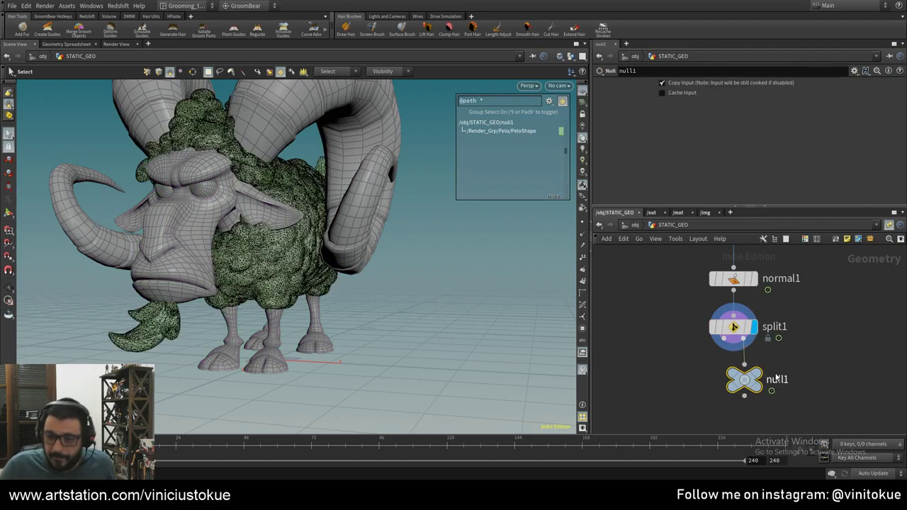
double_click(780, 380)
key(BackSpace)
text(OUT_Pelo)
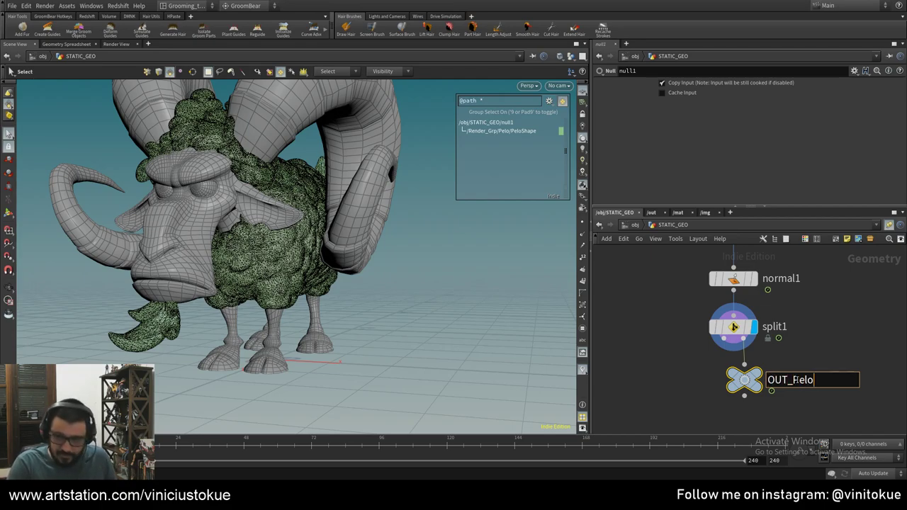
key(Return)
key(r)
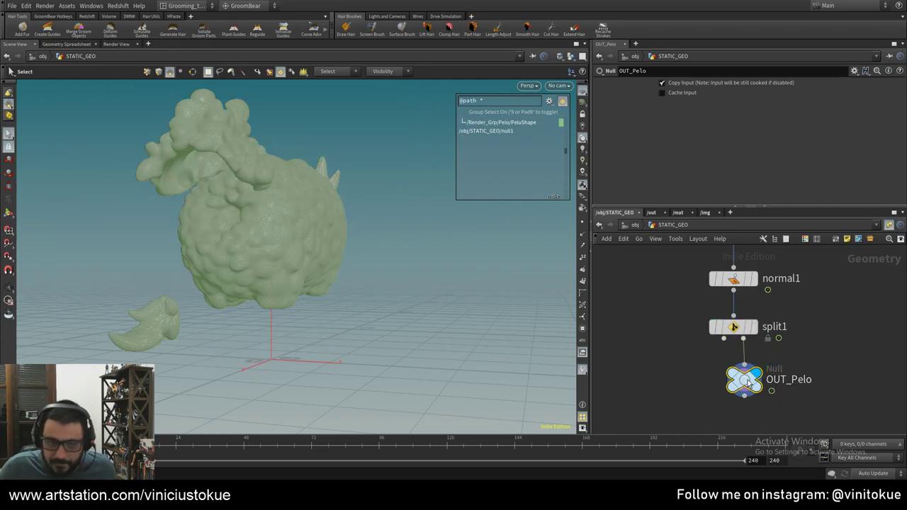
- Move OUT_Pelo right of split1, redisplay split1, and cancel a stray wire
drag(747, 381, 805, 375)
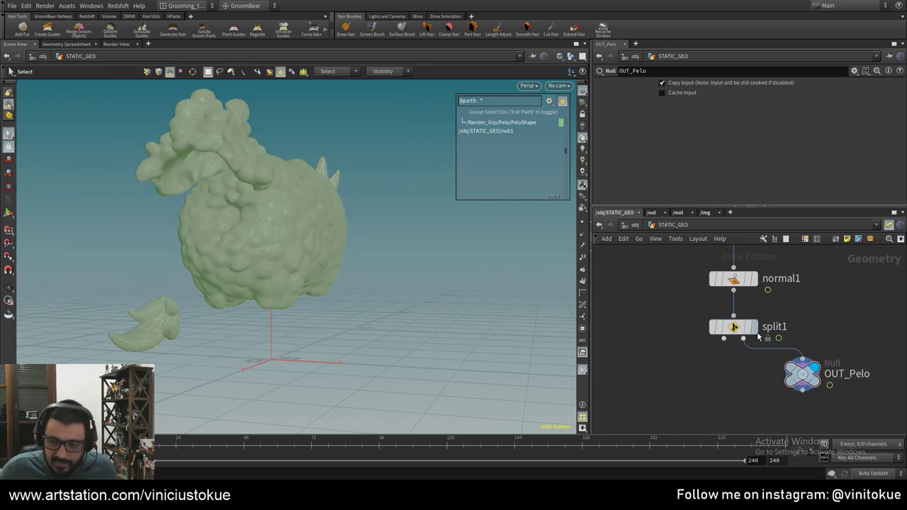
click(753, 326)
click(733, 327)
click(802, 373)
mouse_move(723, 339)
mouse_down()
mouse_move(660, 384)
mouse_move(682, 373)
mouse_move(669, 359)
mouse_up()
key(Escape)
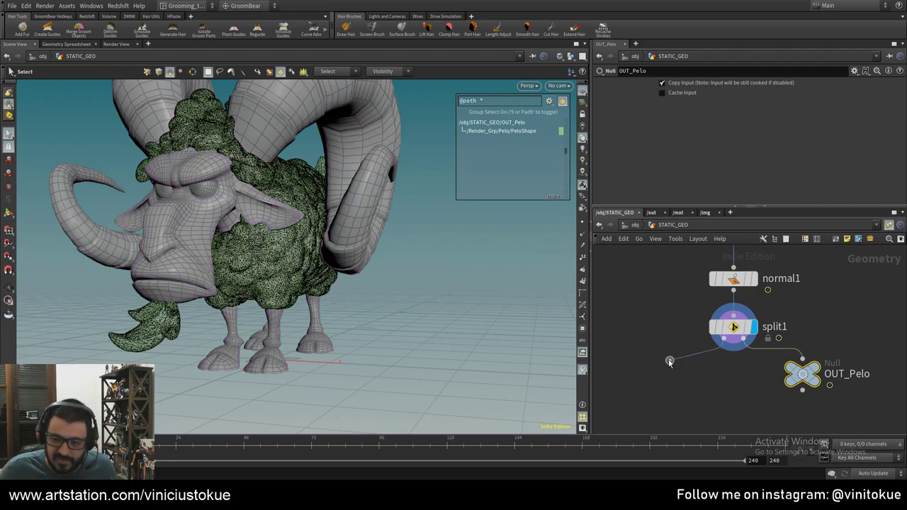
- Select split1, orbit closer to the ram, and pick the Corpo/CorpoShape body piece by path
click(733, 327)
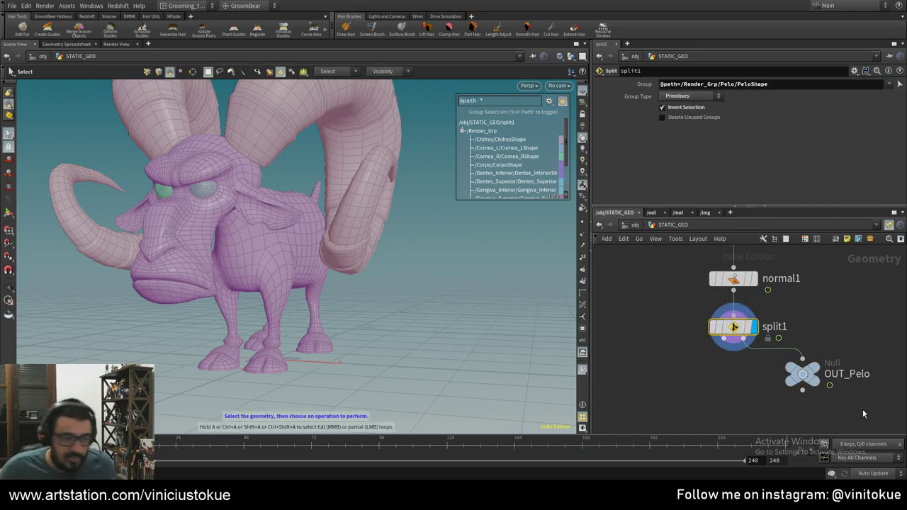
mouse_move(801, 374)
key(Escape)
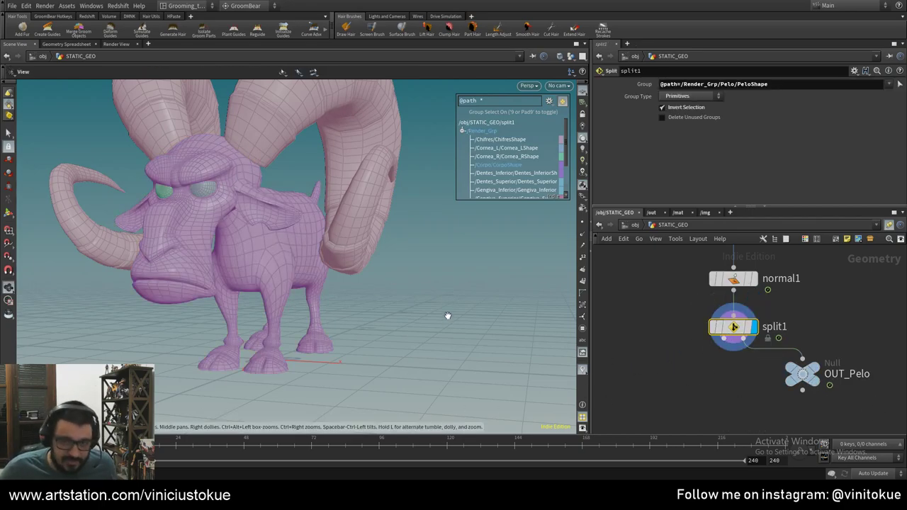
drag(447, 315, 435, 328)
key(s)
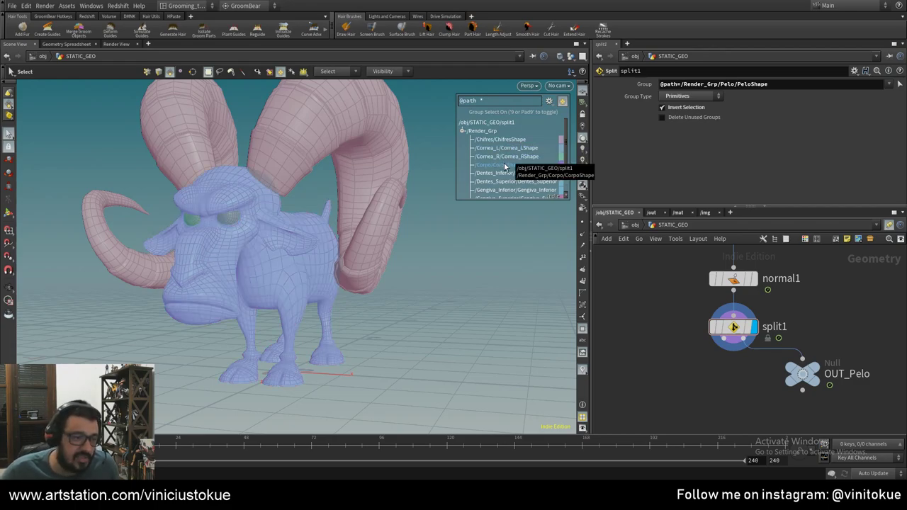
click(504, 166)
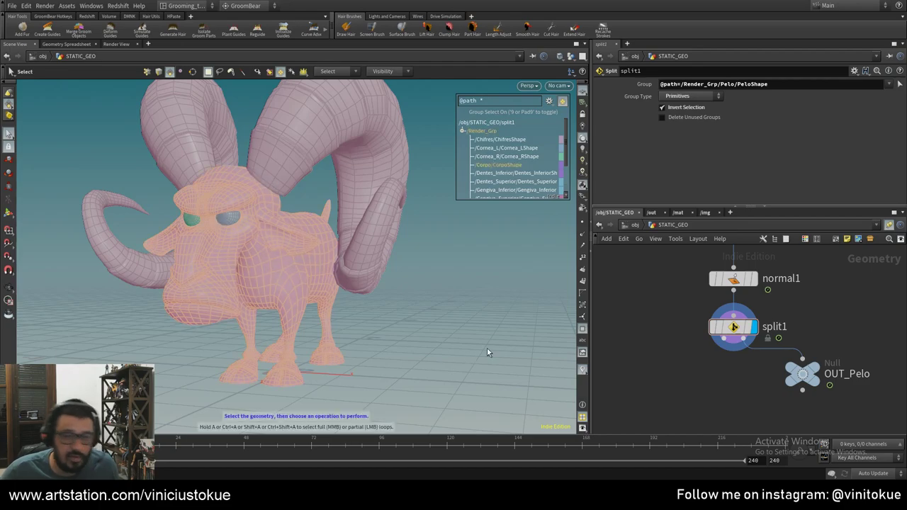
key(Tab)
- Add a Group Create node from the body and name its group corpo, fixing the 'cropo' typo
text(grou)
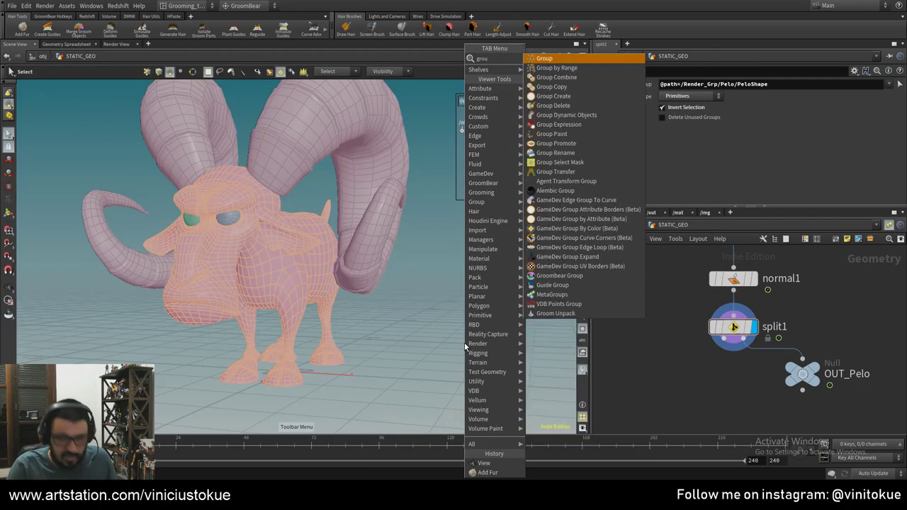
key(Return)
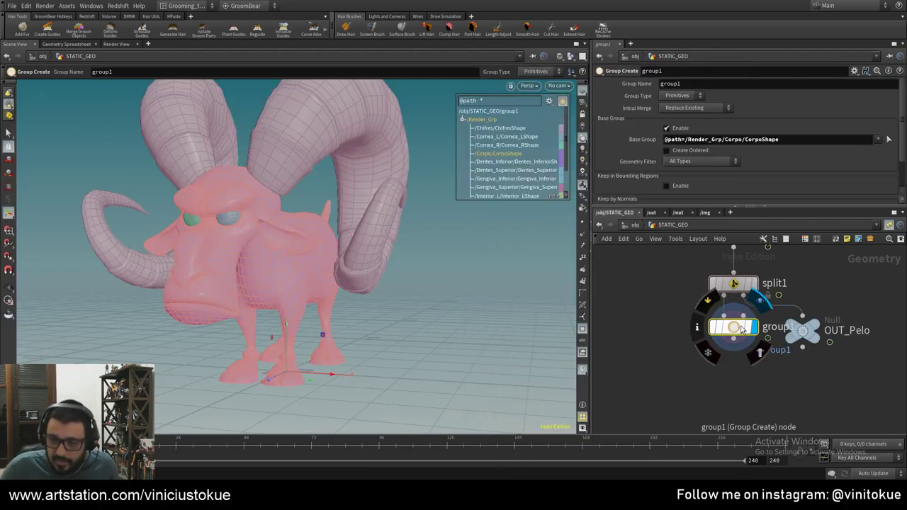
drag(786, 140, 652, 141)
drag(701, 83, 610, 83)
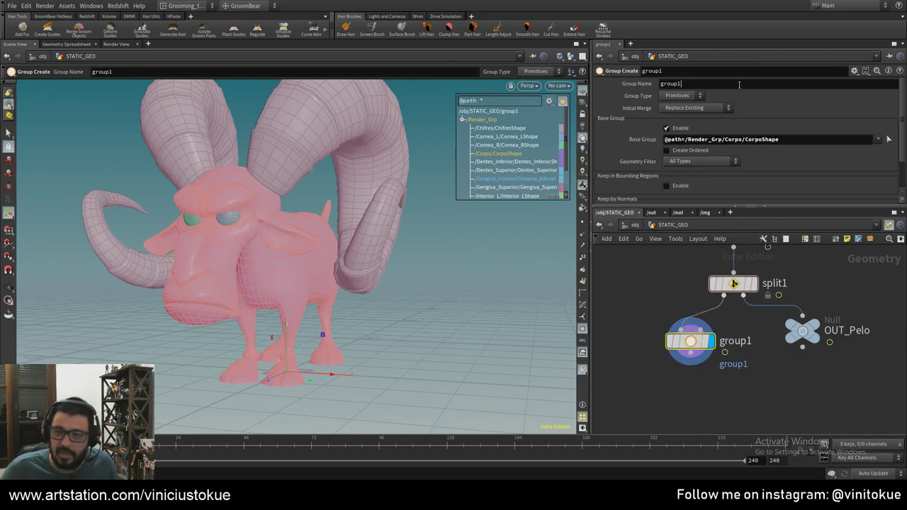
key(BackSpace)
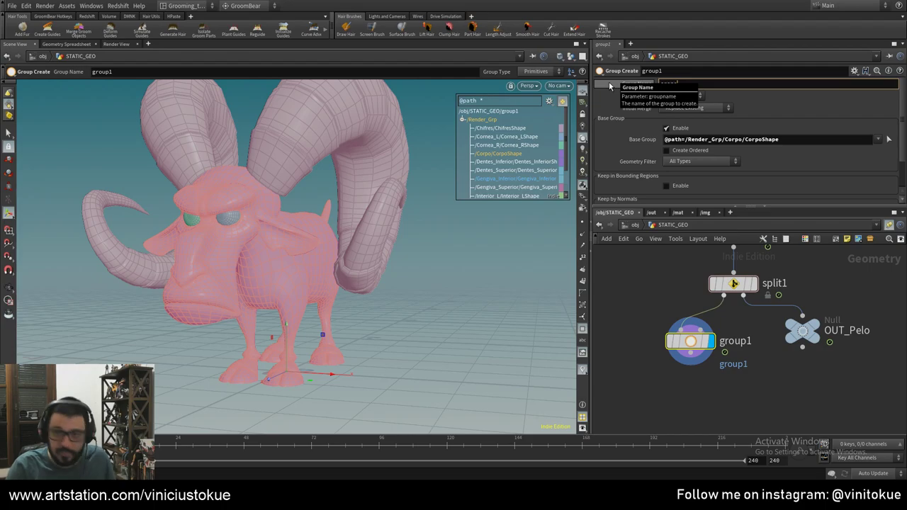
text(cropo)
key(Return)
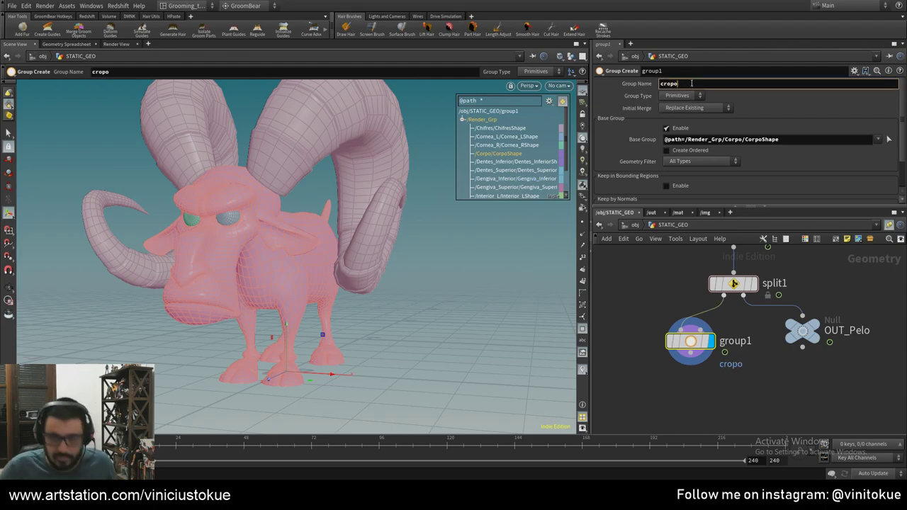
double_click(692, 83)
text(corpo)
key(Return)
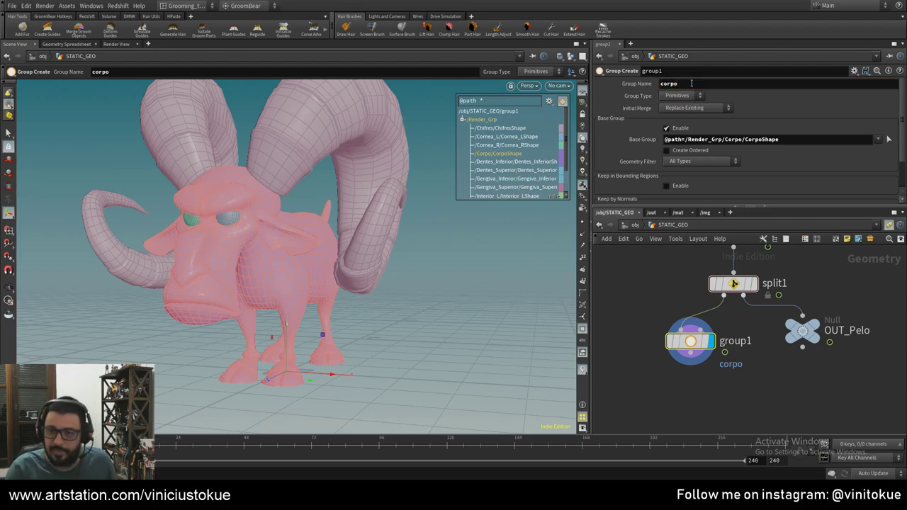
key(ctrl+b)
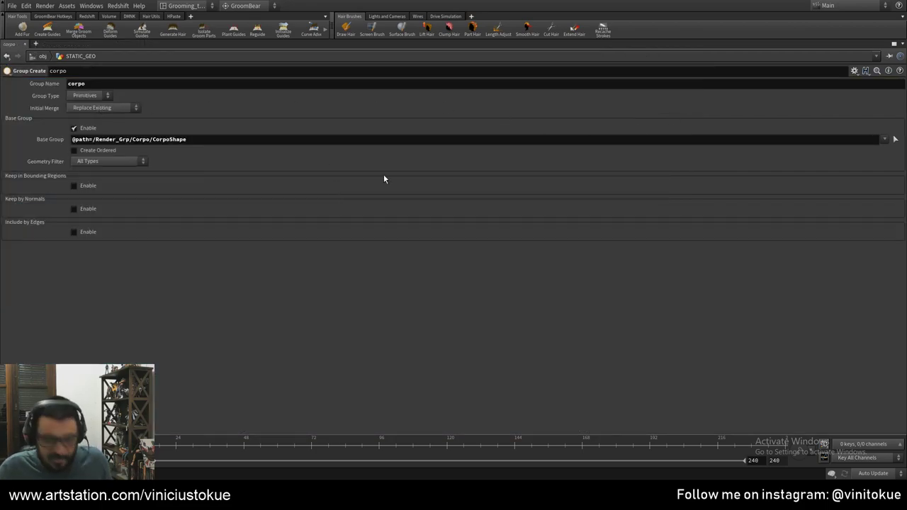
- Close Edit Bookmarks, reload the current desktop layout, and show the /obj network
key(ctrl+shift+b)
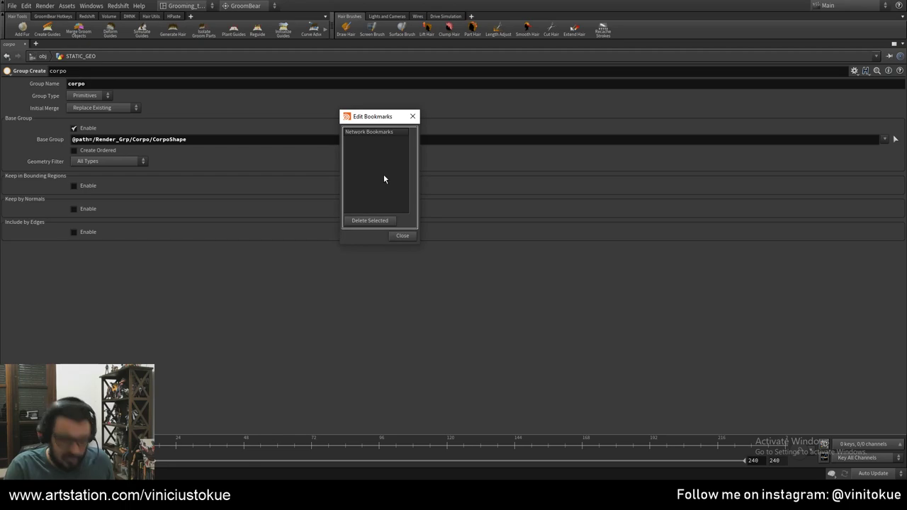
click(412, 116)
click(197, 6)
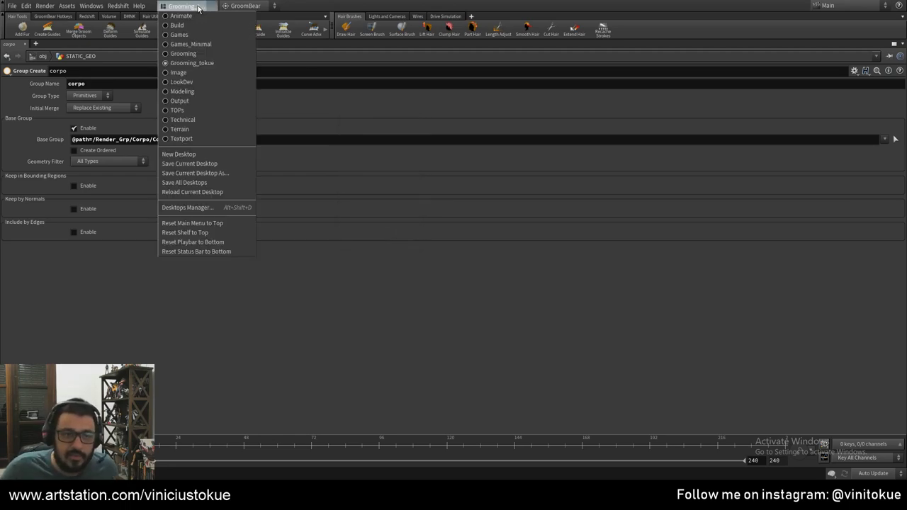
click(223, 194)
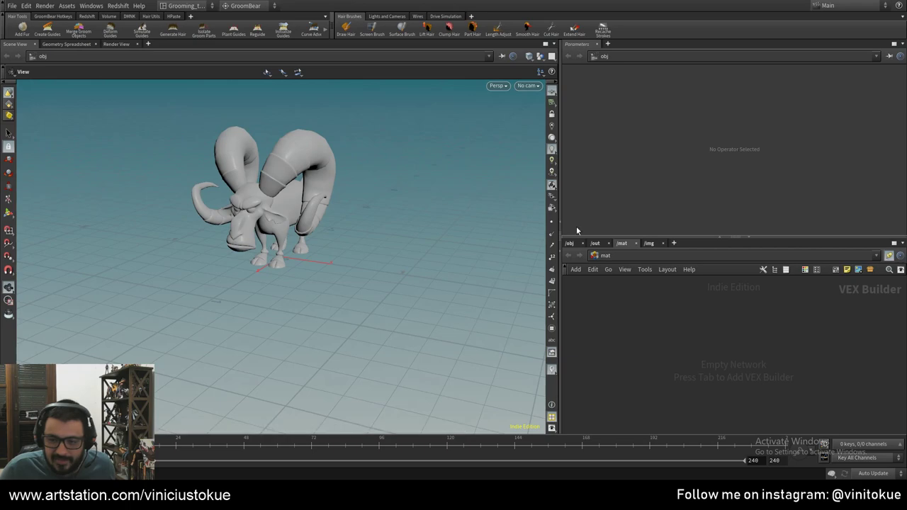
click(569, 243)
- Go inside STATIC_GEO, frame the goat and the split1/corpo nodes, and shift corpo left
double_click(734, 357)
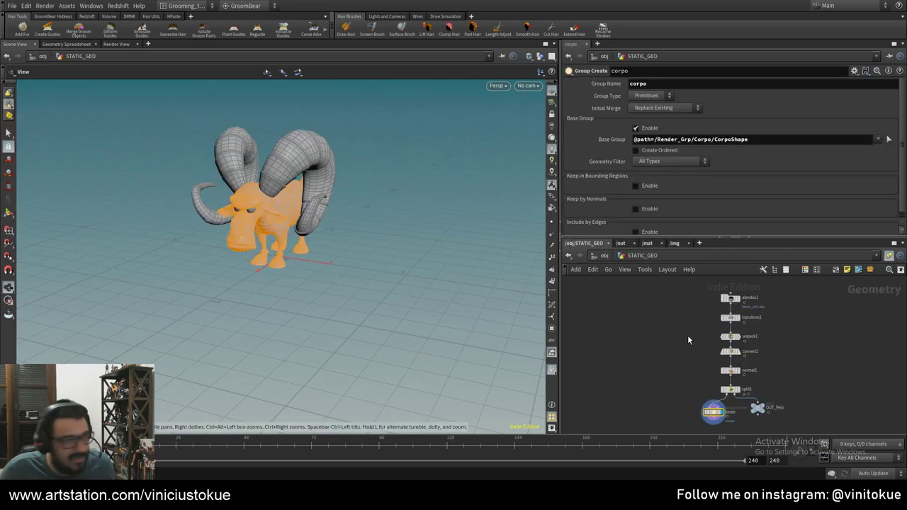
right_drag(307, 192, 475, 286)
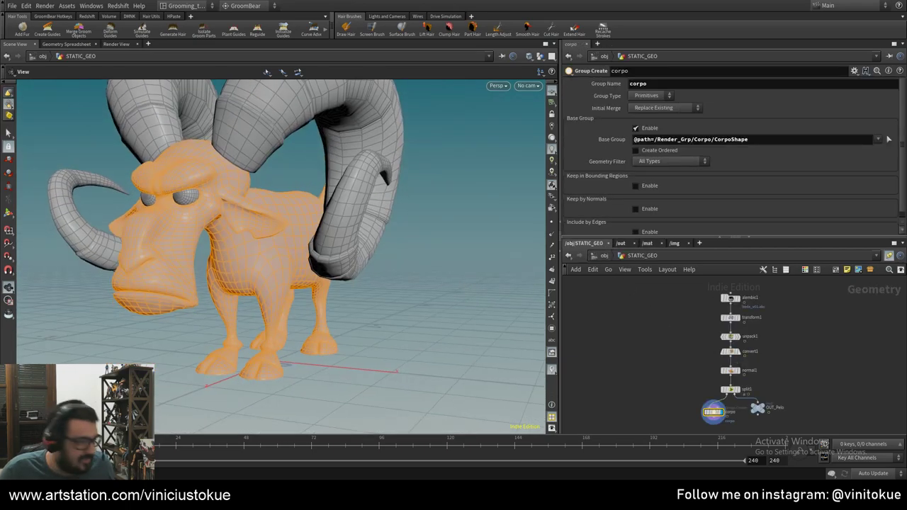
drag(297, 241, 280, 245)
scroll(643, 418, up, 3)
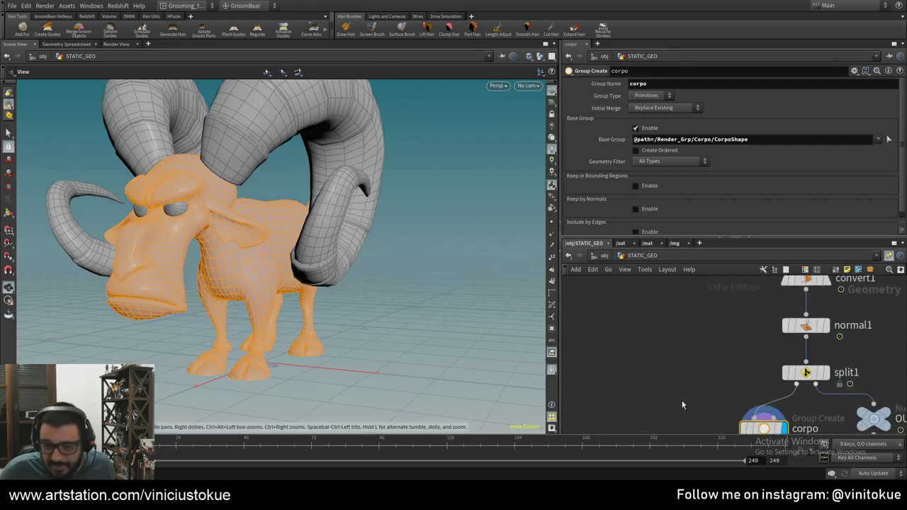
middle_drag(644, 418, 634, 320)
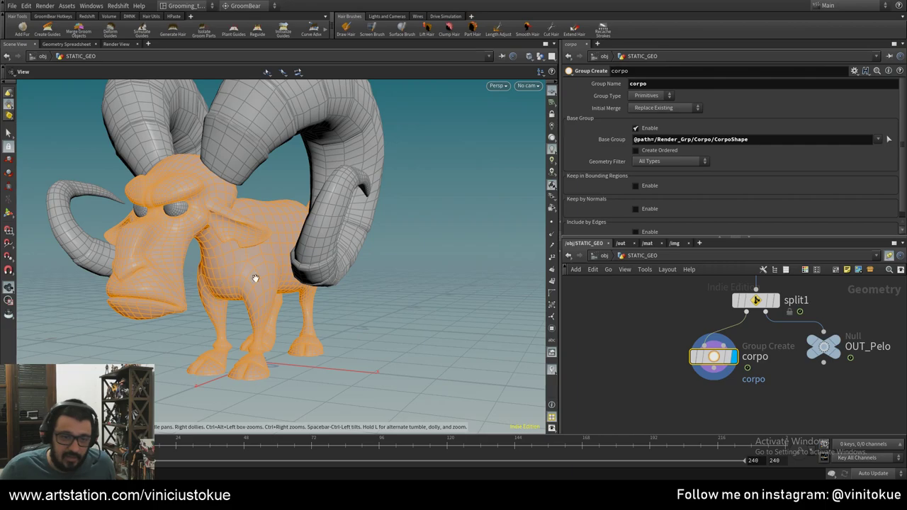
mouse_move(255, 278)
mouse_down()
mouse_move(356, 300)
mouse_move(366, 293)
mouse_move(354, 294)
mouse_up()
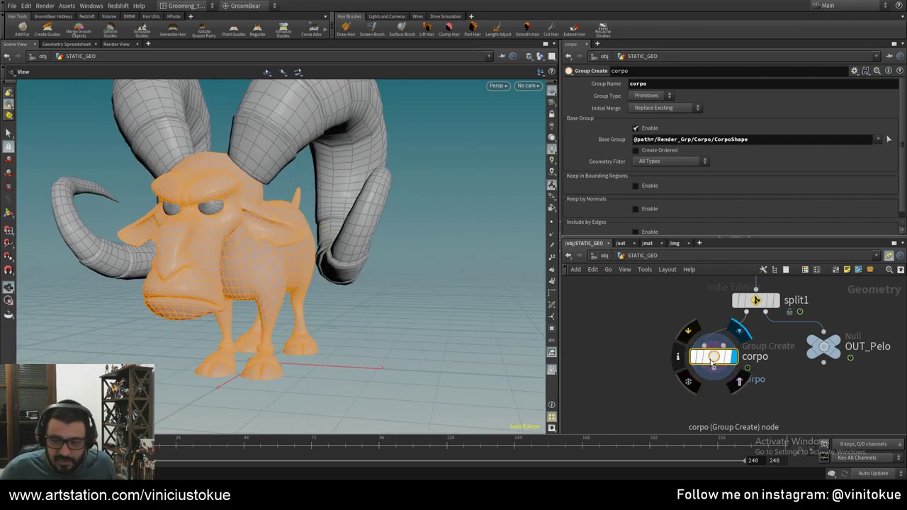
drag(713, 364, 685, 362)
middle_drag(653, 398, 651, 379)
- Add a Group Create under corpo grouping the Chifres/ChifresShape horns with group name chifres
key(Tab)
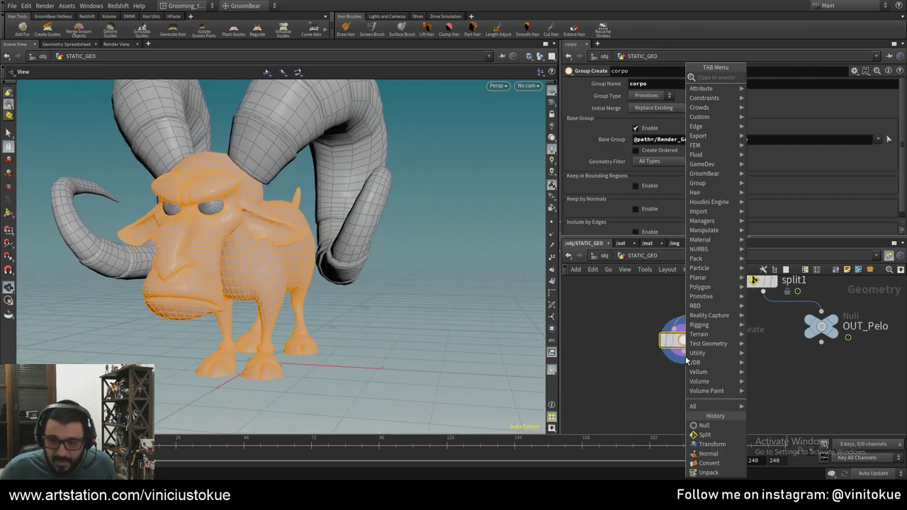
text(grou)
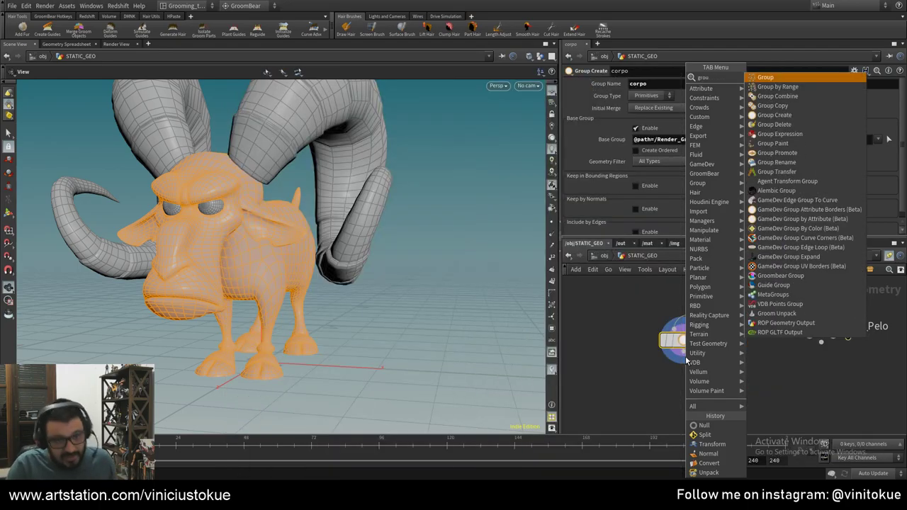
key(Return)
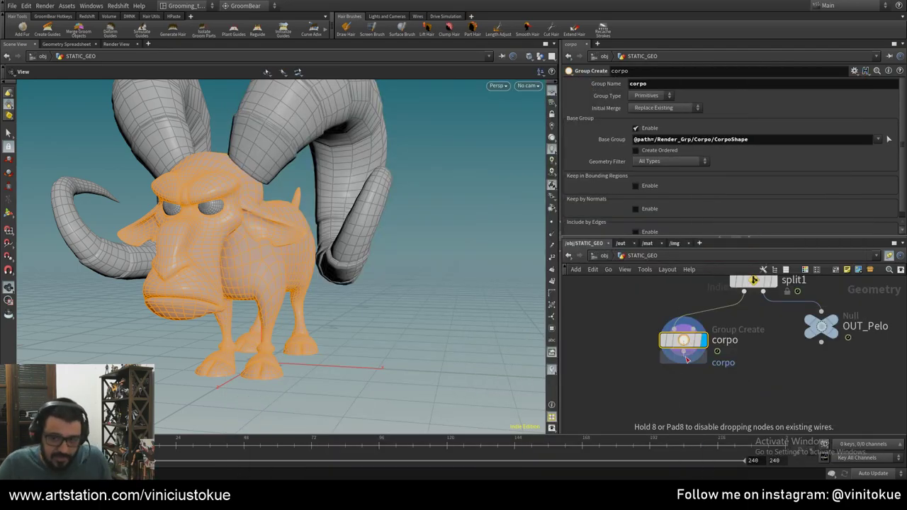
click(684, 386)
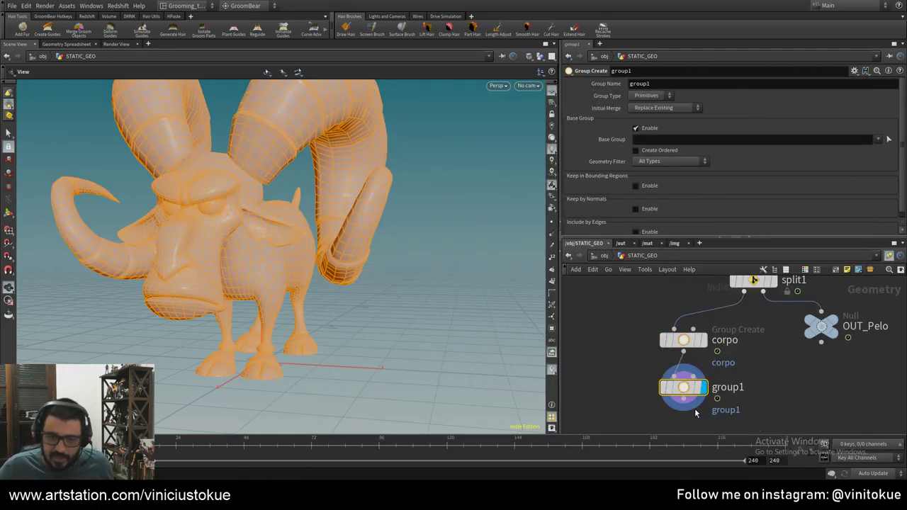
key(Return)
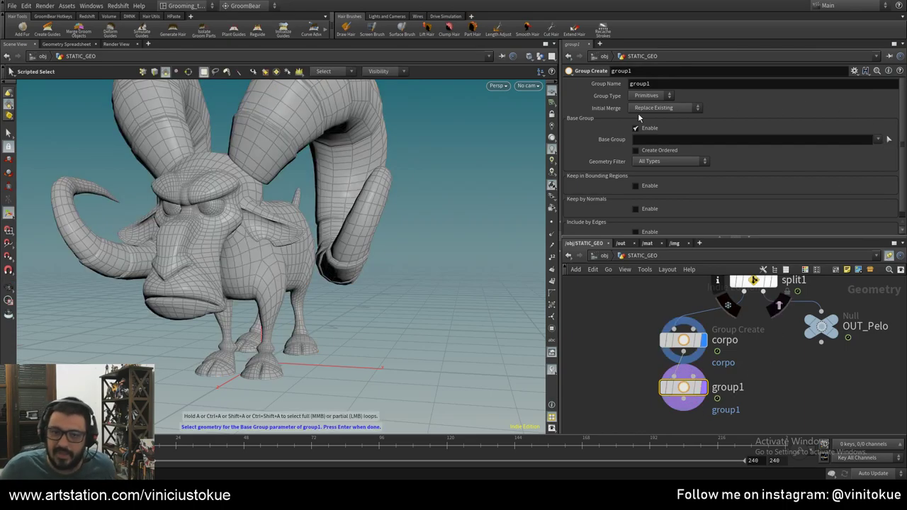
click(323, 71)
click(344, 119)
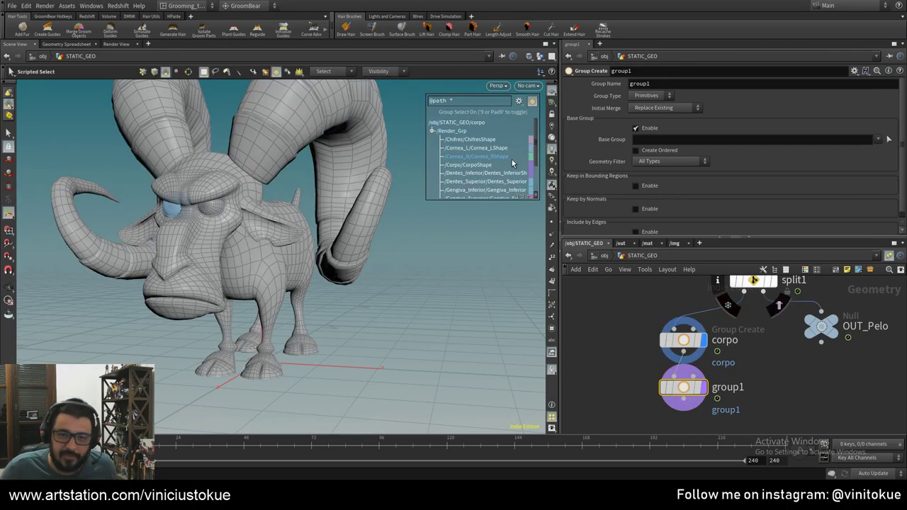
click(304, 144)
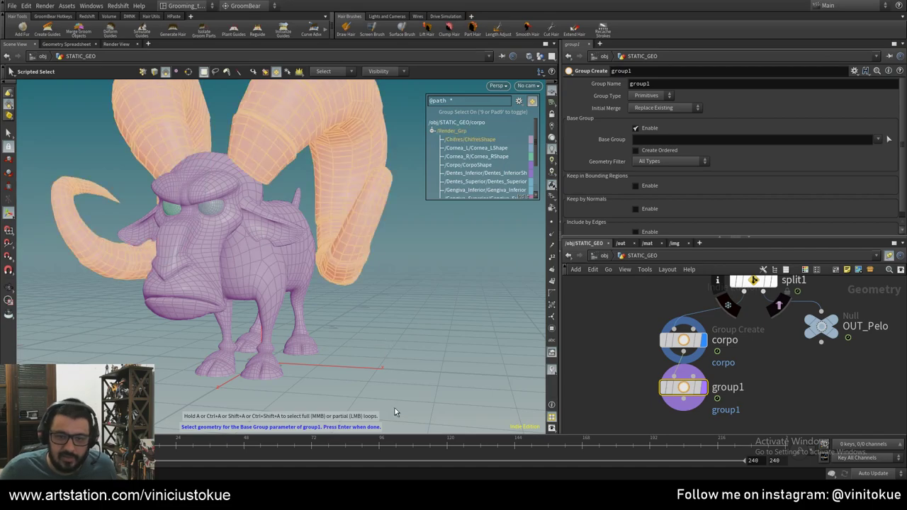
key(Return)
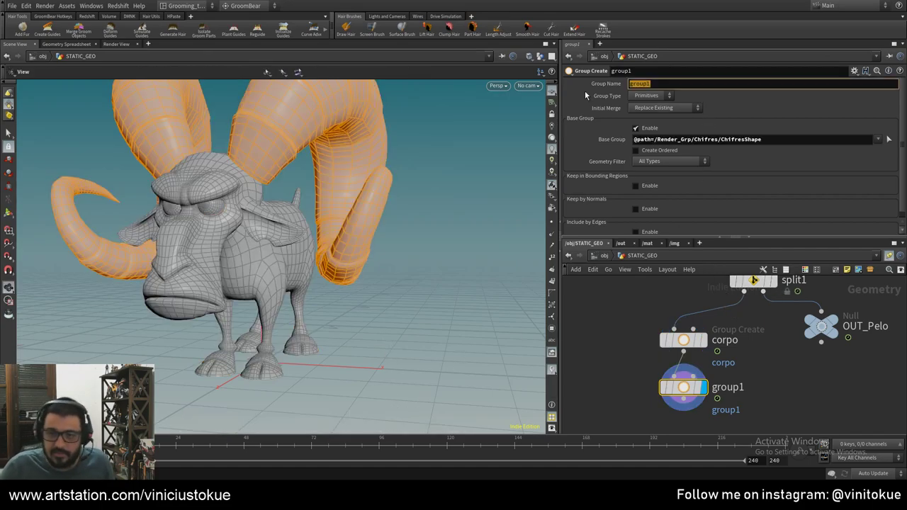
text(chifres)
key(Return)
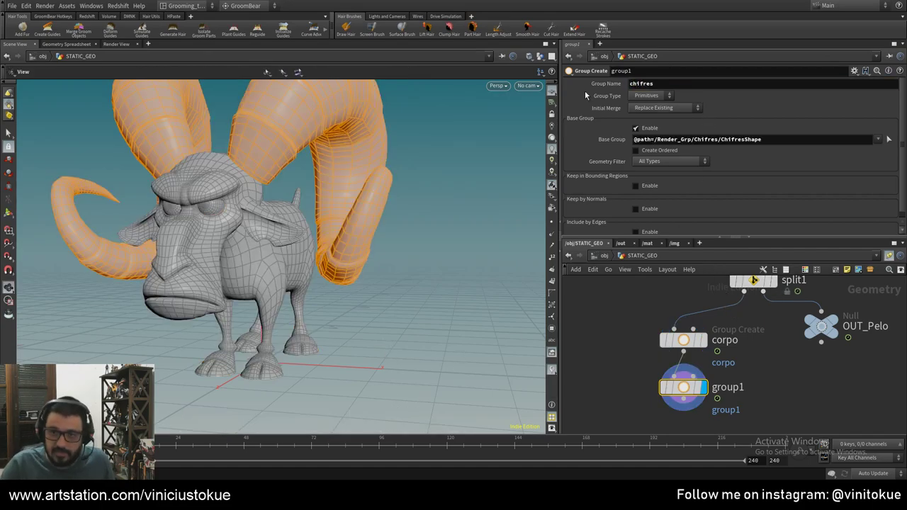
- Rename the new group node to chifres and nudge it into place
double_click(652, 70)
text(chifres)
key(Return)
mouse_move(683, 387)
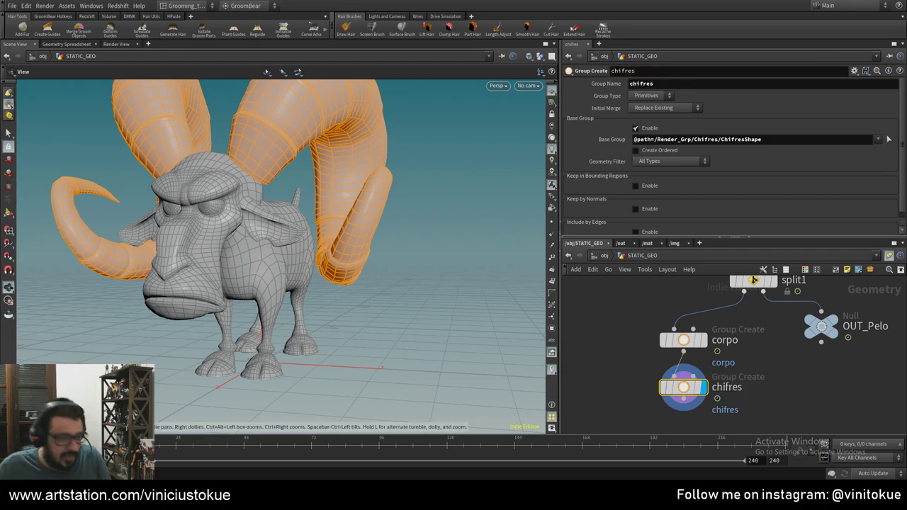
drag(685, 391, 688, 394)
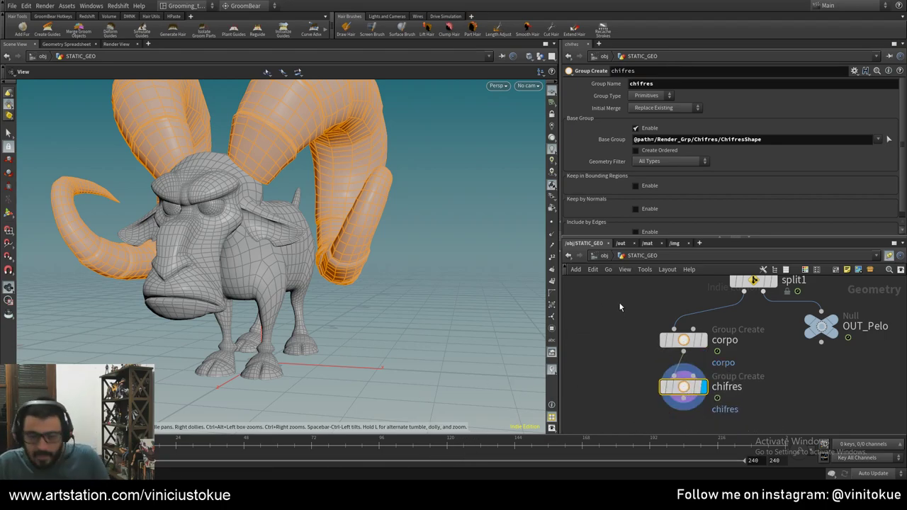
scroll(614, 382, down, 2)
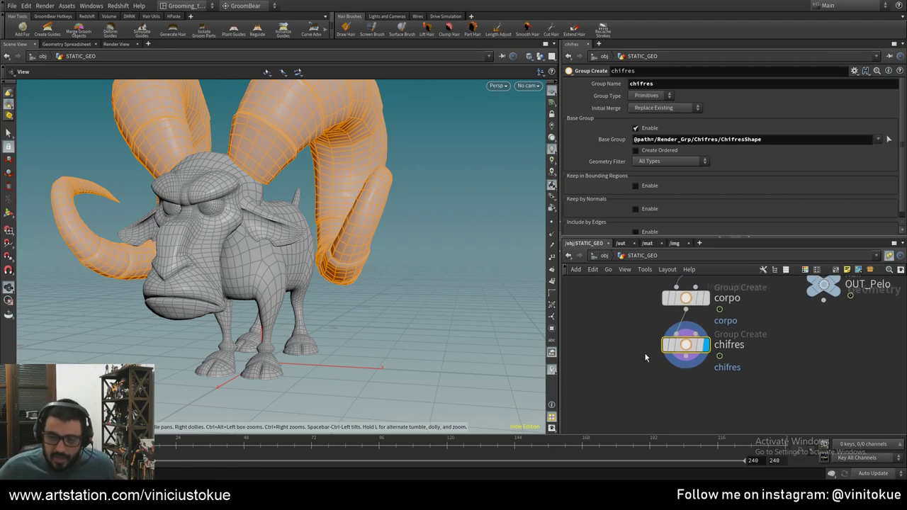
- Replace a misplaced group1 with a new Group Create wired and displayed below chifres
key(Tab)
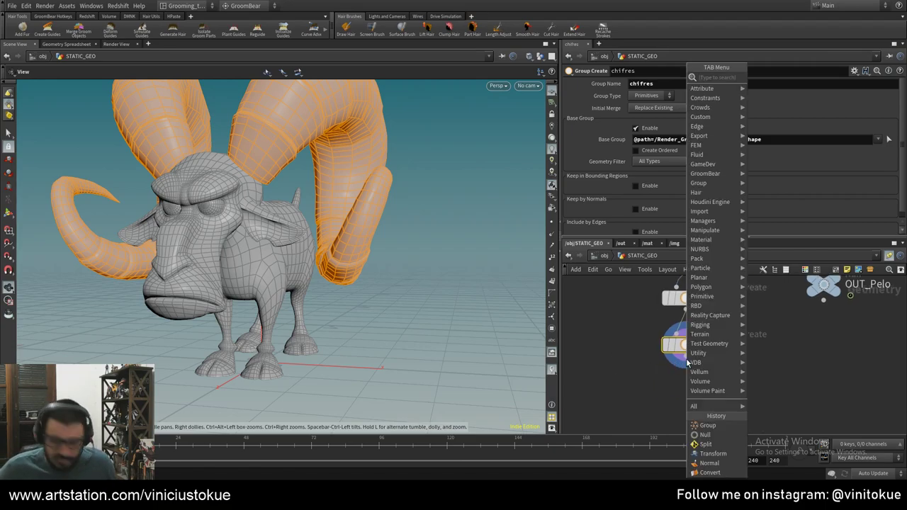
text(group)
key(Return)
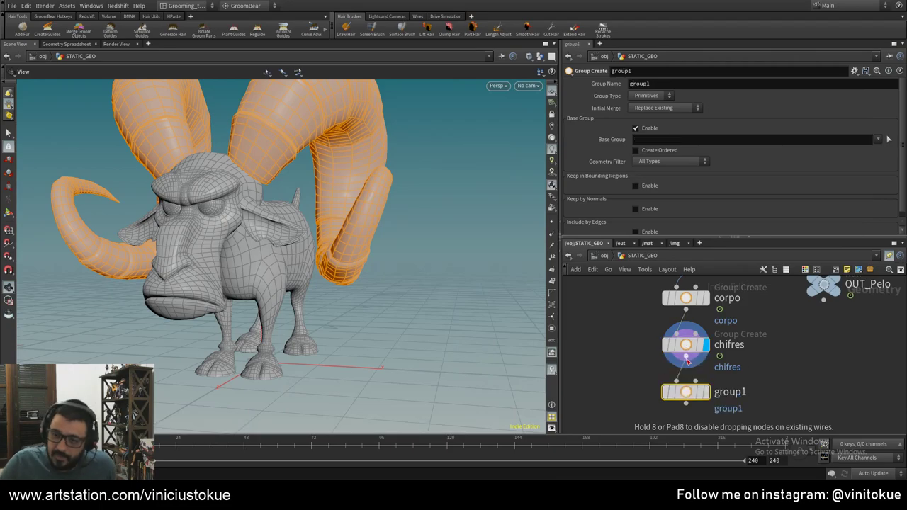
click(714, 397)
key(Tab)
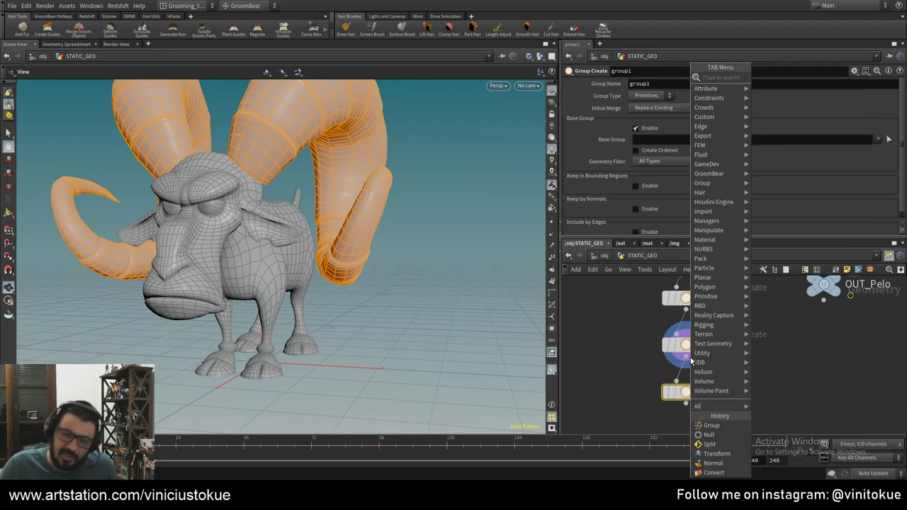
key(Escape)
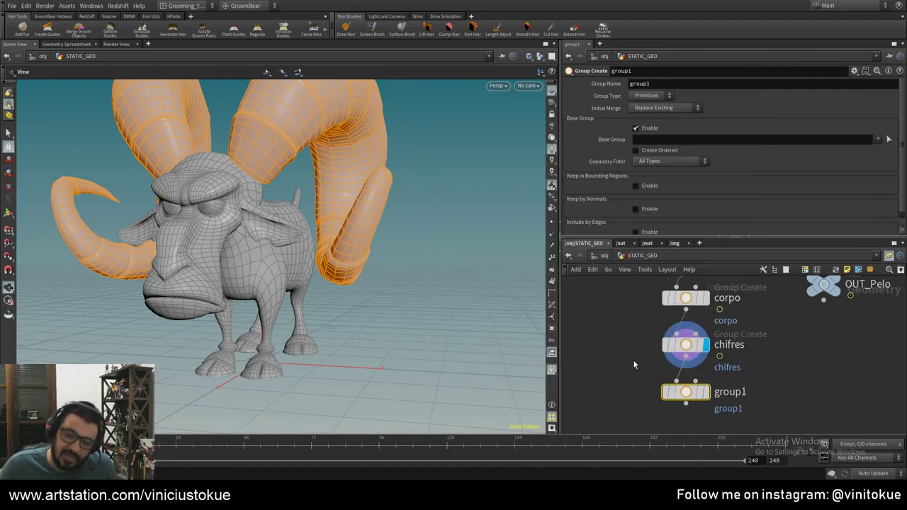
key(Delete)
key(Tab)
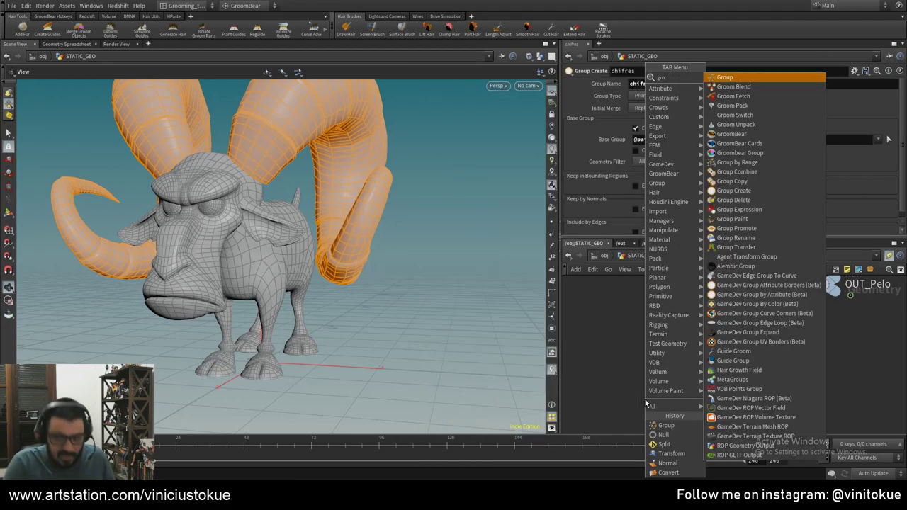
click(765, 219)
click(645, 403)
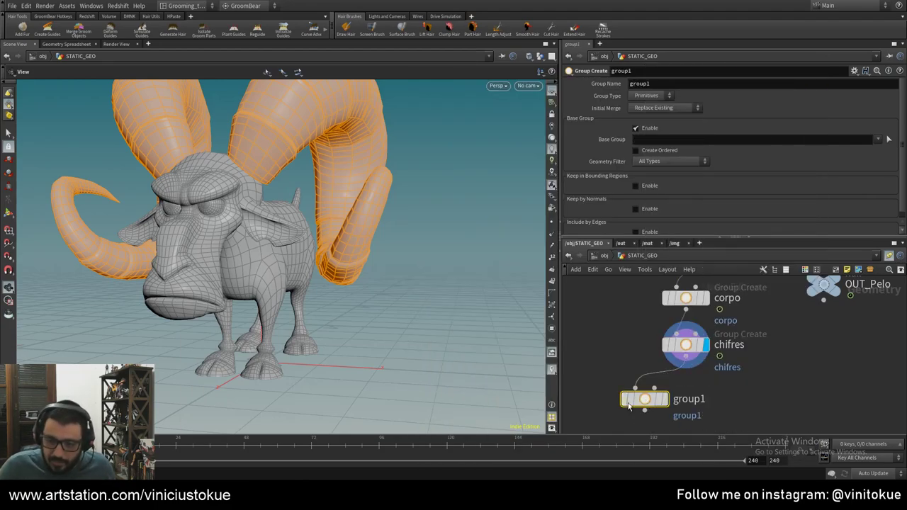
drag(664, 402, 705, 393)
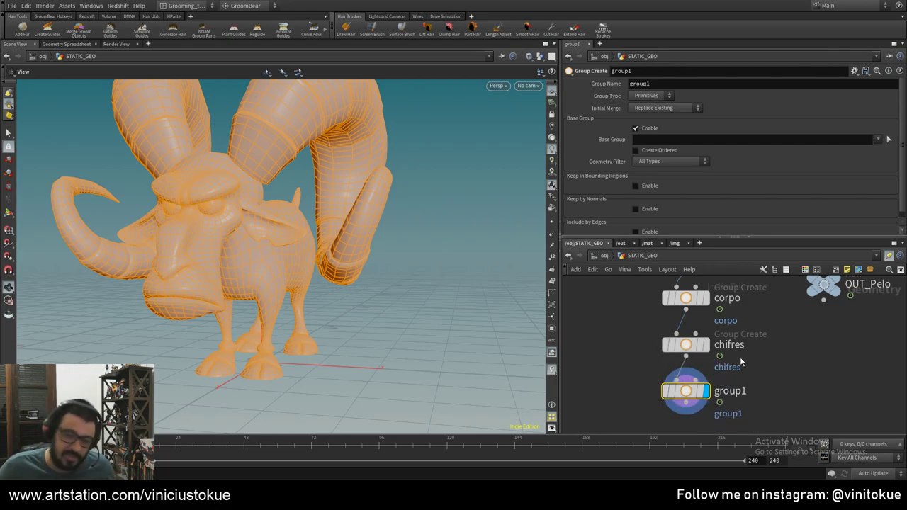
- Group the Cornea_L and Cornea_R shapes, naming both the group and the node cornea
click(888, 138)
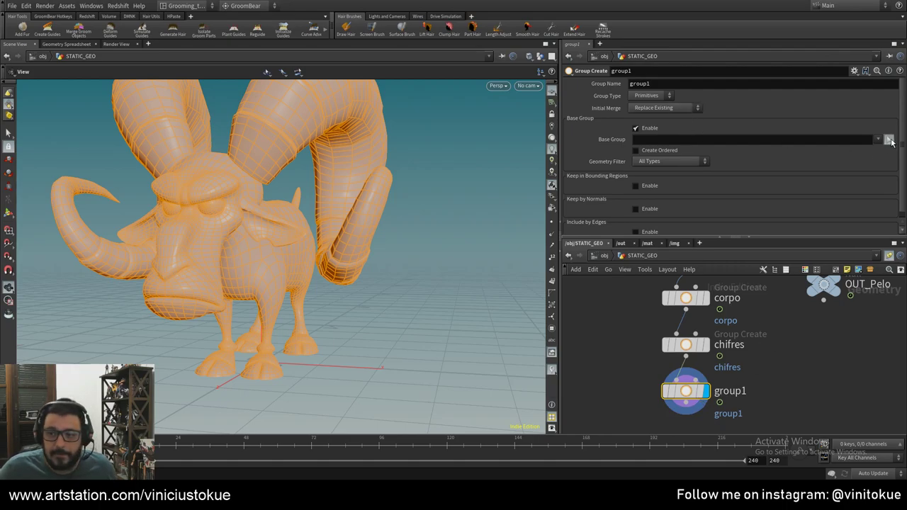
click(214, 209)
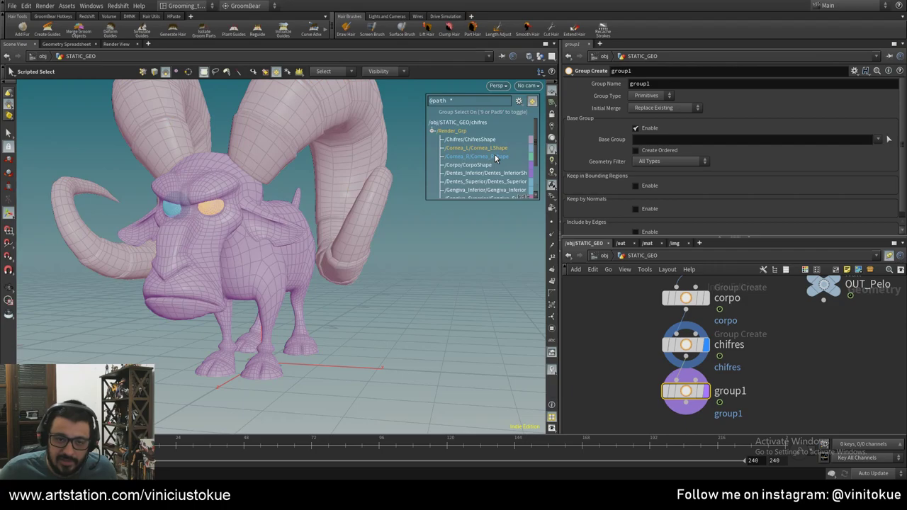
click(495, 157)
key(Return)
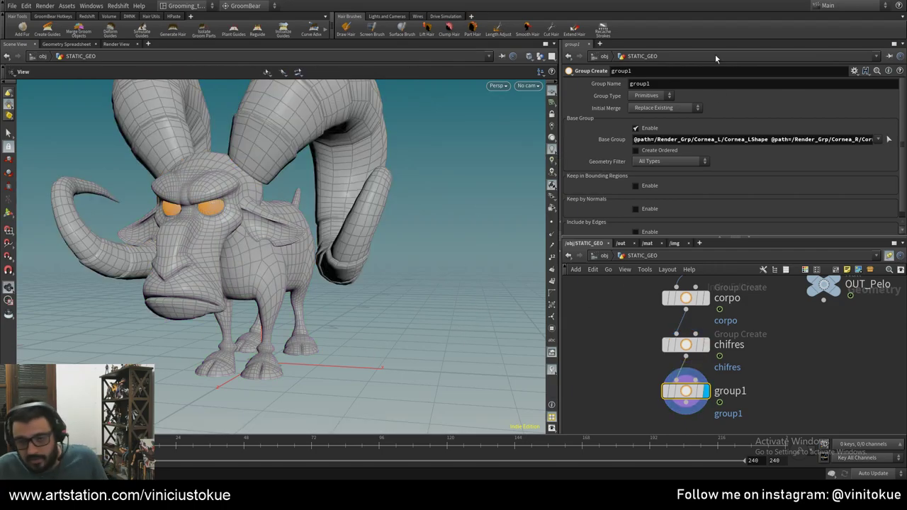
double_click(639, 84)
text(cornea)
key(Return)
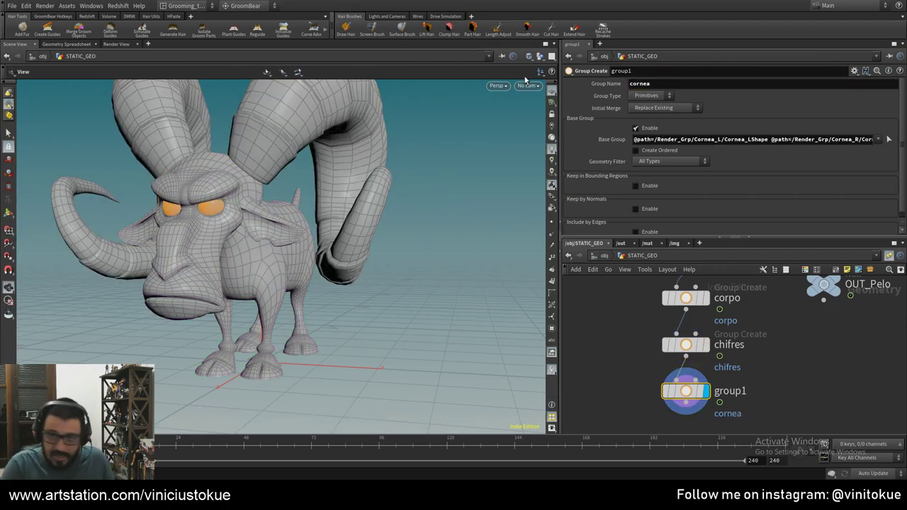
double_click(658, 71)
text(cornea)
key(Return)
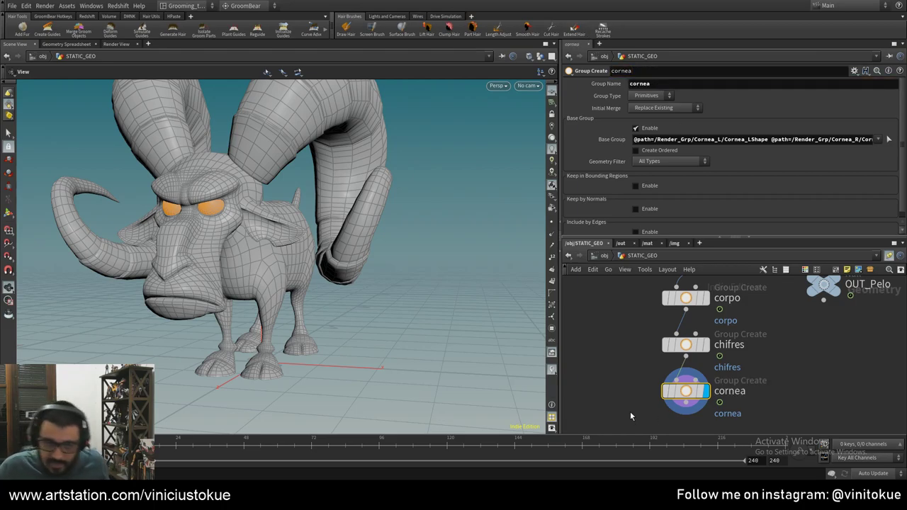
- Add another Group Create node below cornea
key(Tab)
text(gr)
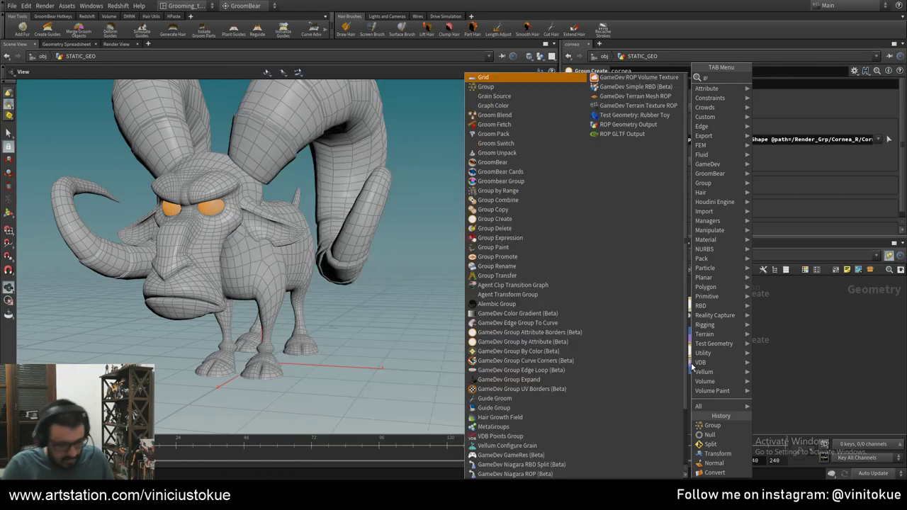
text(oup create)
key(Return)
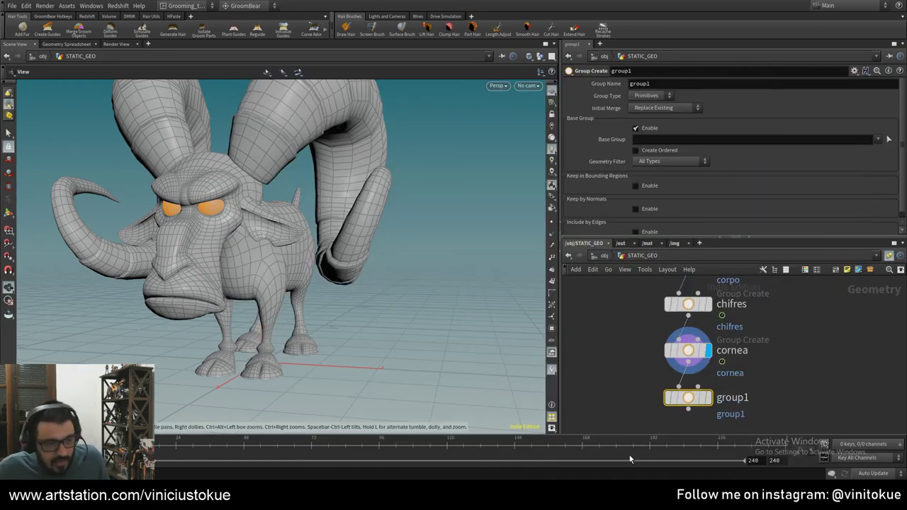
- Display group1 and pick the Interior_L and Interior_R eye shapes as its base group
click(709, 399)
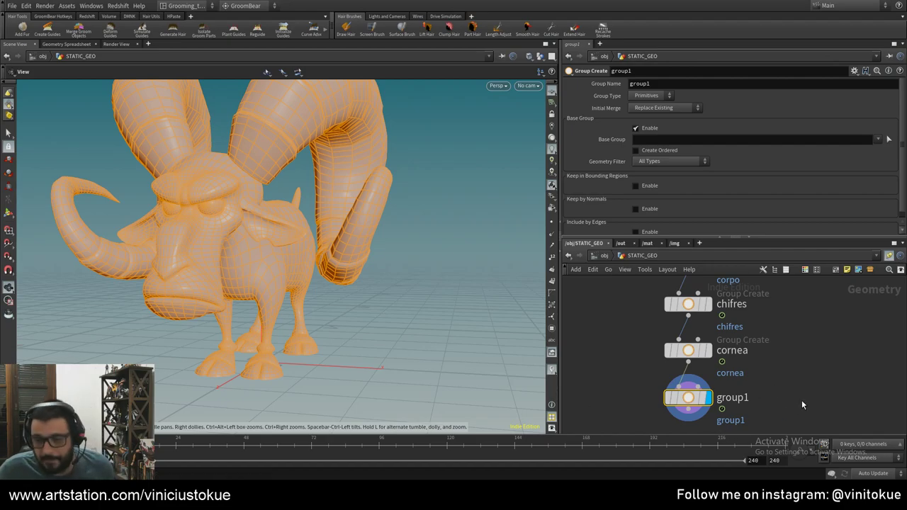
middle_drag(801, 399, 807, 368)
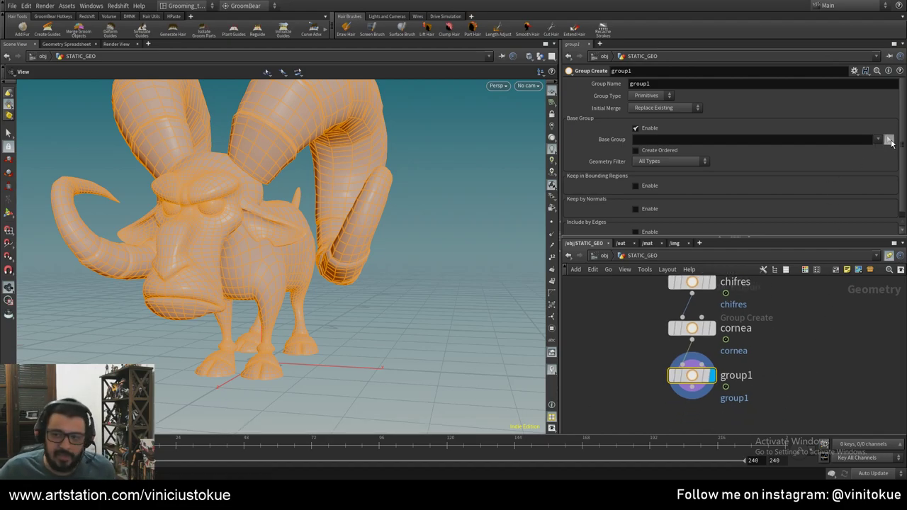
click(888, 140)
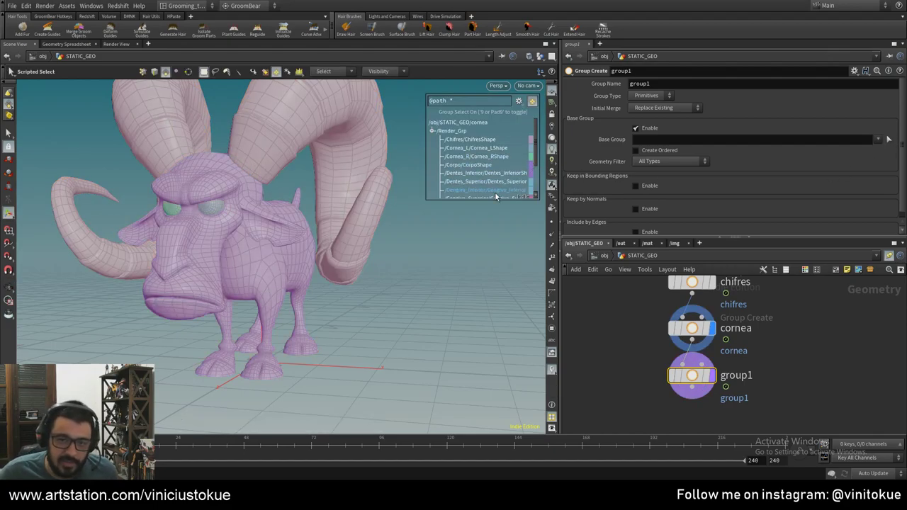
scroll(494, 192, down, 1)
scroll(490, 196, down, 1)
scroll(510, 172, up, 1)
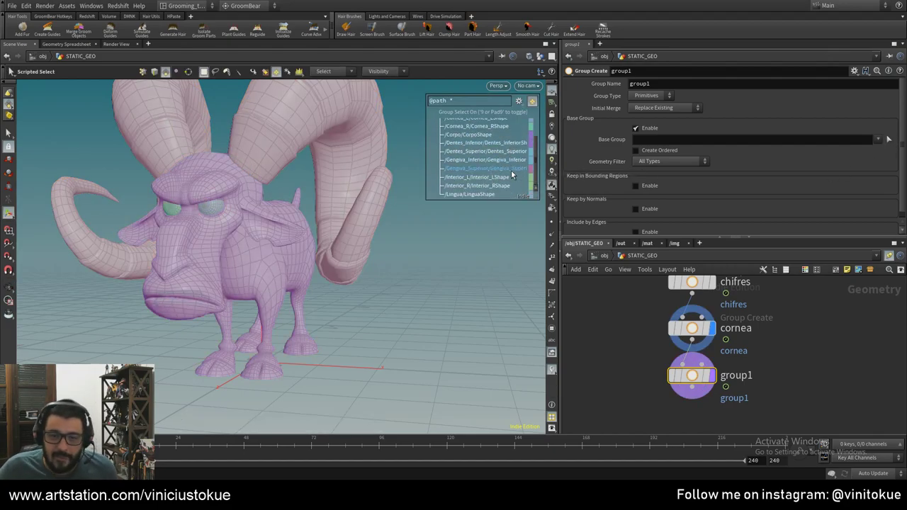
scroll(509, 182, down, 1)
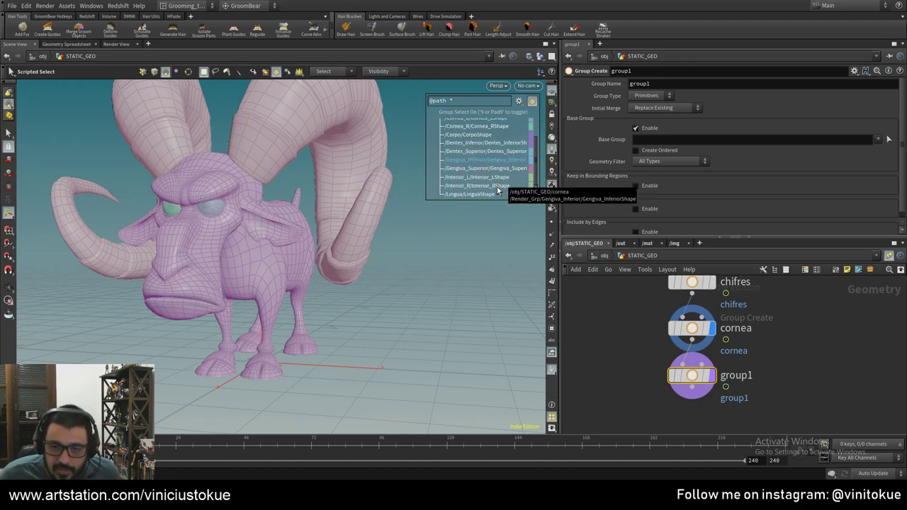
key(Escape)
right_drag(204, 207, 500, 219)
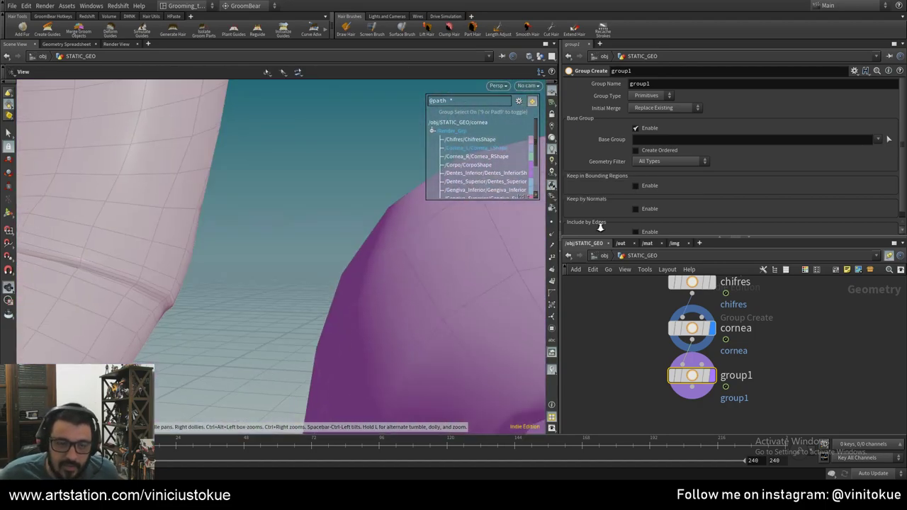
key(Return)
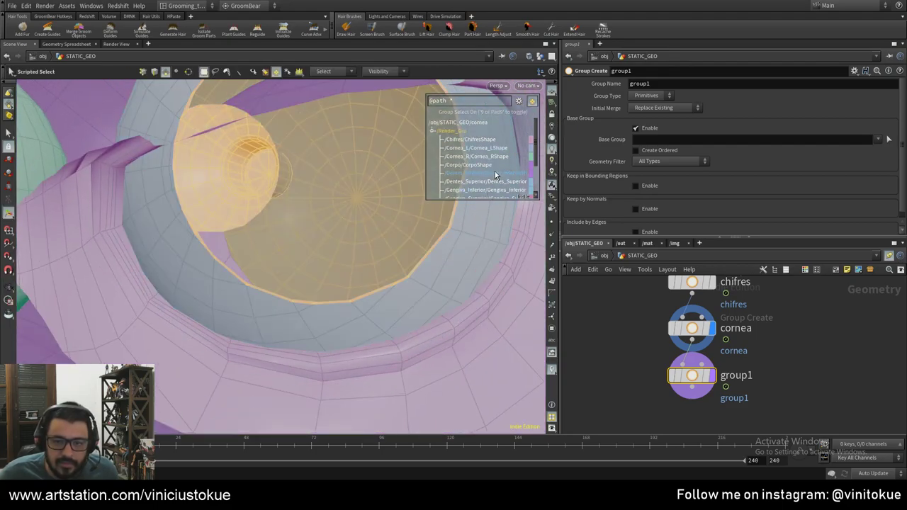
scroll(496, 172, down, 1)
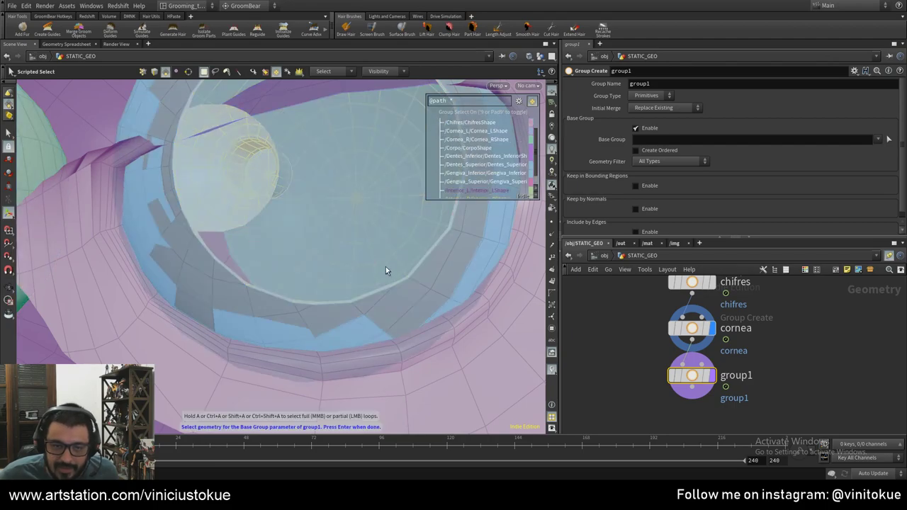
scroll(385, 266, down, 2)
scroll(202, 212, down, 3)
scroll(142, 199, down, 3)
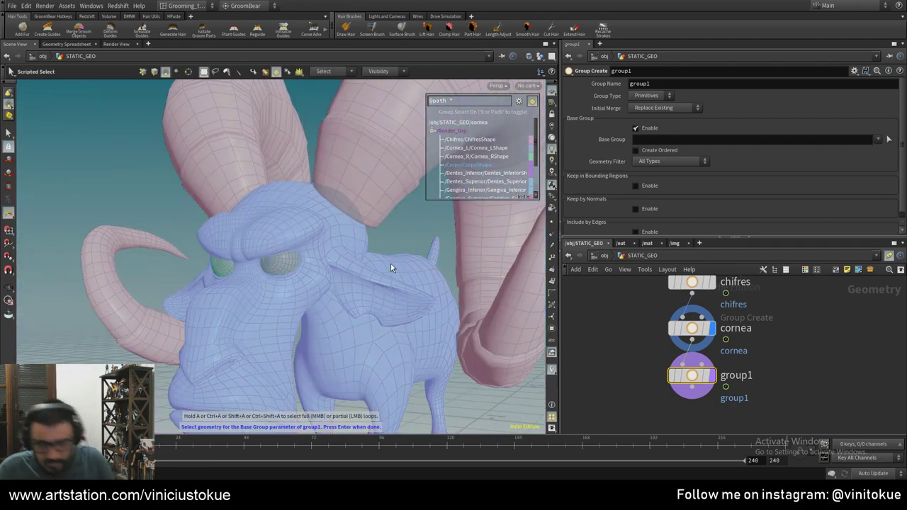
key(Return)
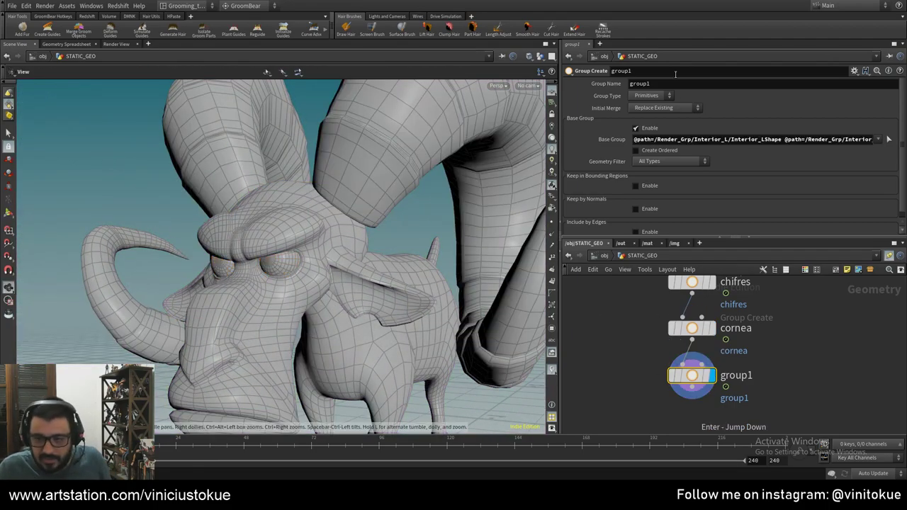
- Set group1's group name to olhos
drag(751, 140, 903, 130)
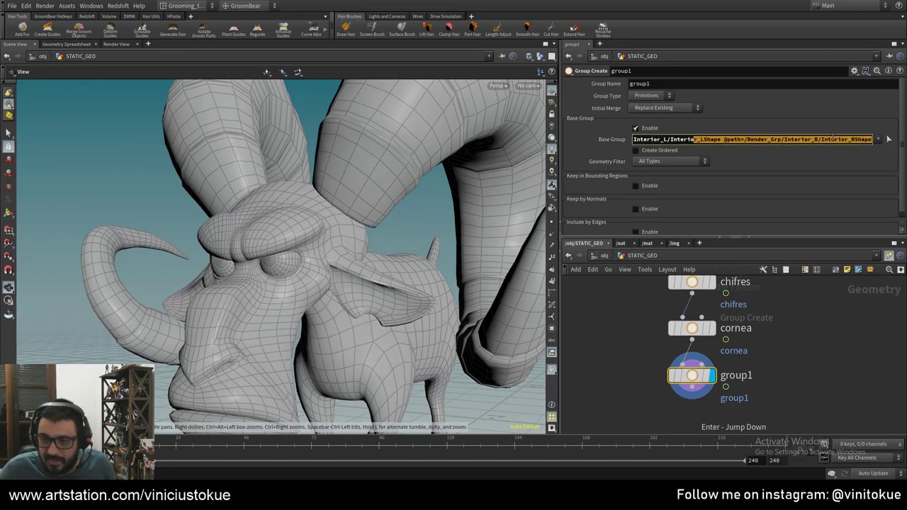
click(676, 84)
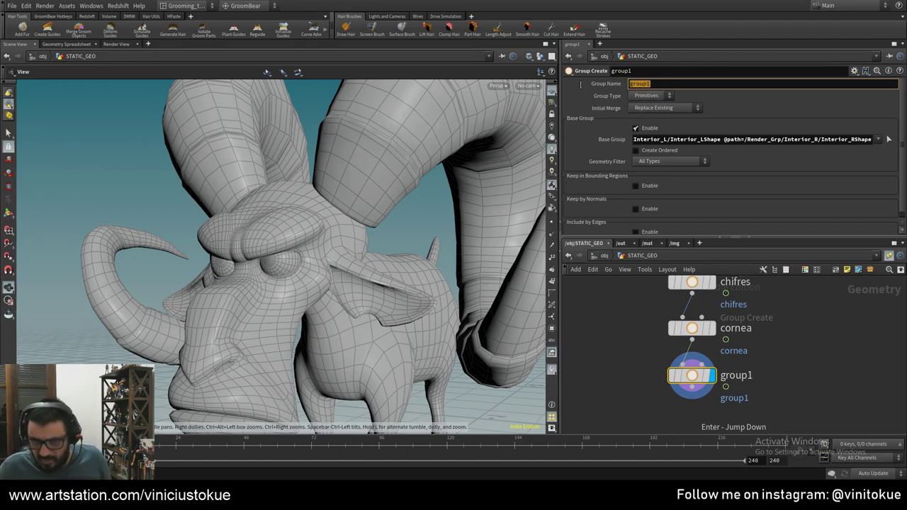
mouse_move(605, 83)
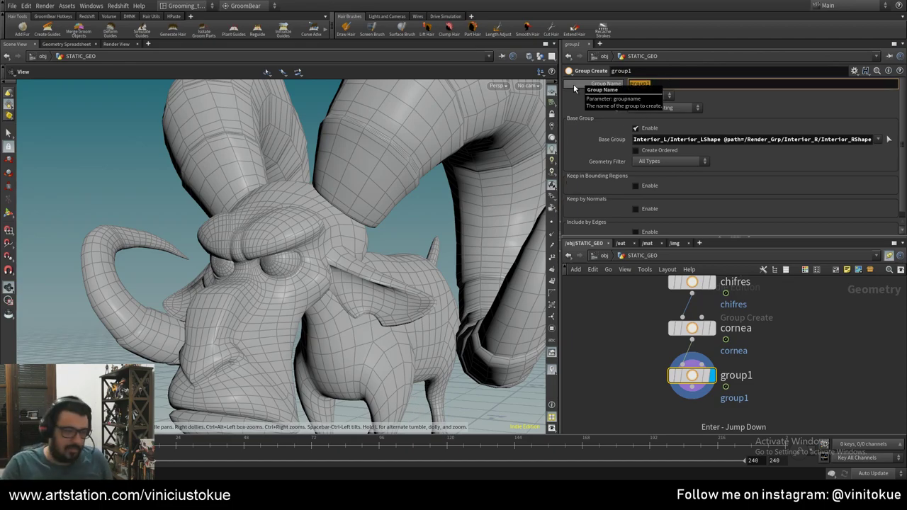
key(BackSpace)
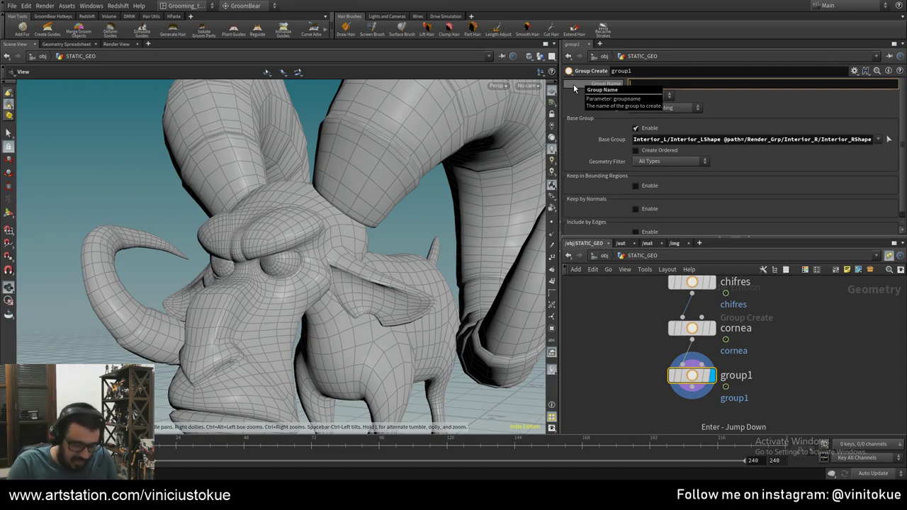
text(olhos)
key(Return)
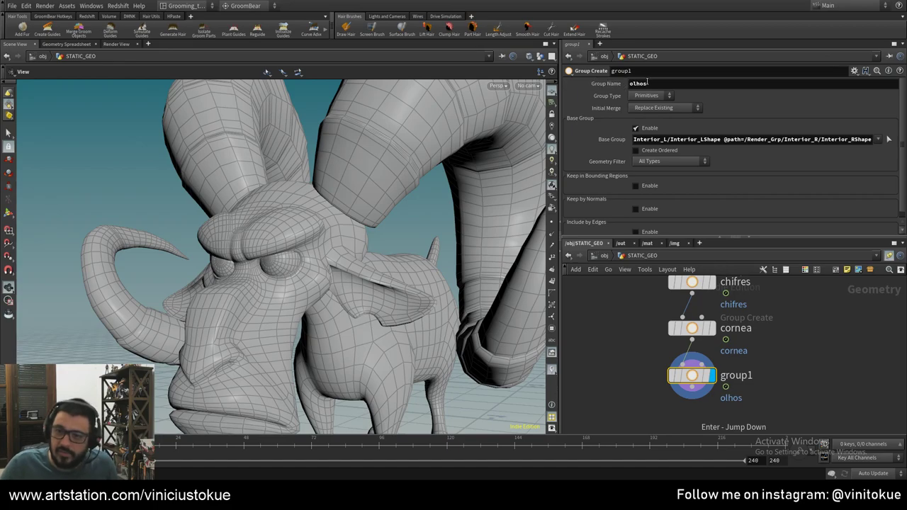
- Rename the node to olhos by pasting the group name, then view the whole ram frontally
click(648, 82)
key(ctrl+c)
double_click(620, 71)
key(ctrl+v)
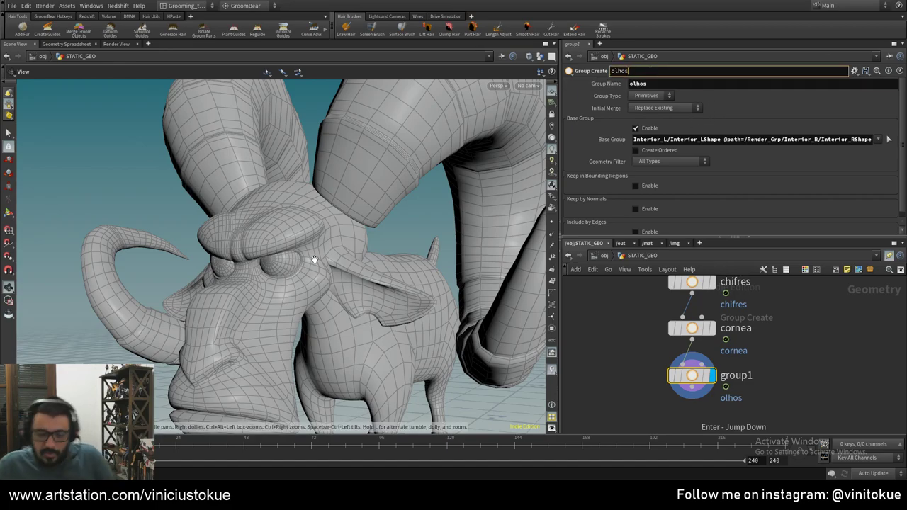
key(Return)
right_drag(388, 350, 425, 299)
drag(425, 300, 277, 213)
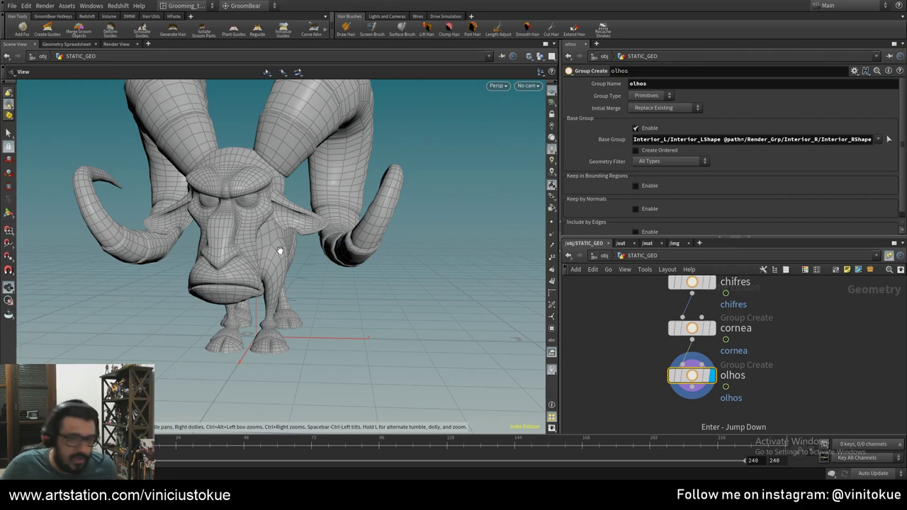
- Add a Null named OUT_Static after olhos to end the group chain
drag(399, 309, 333, 305)
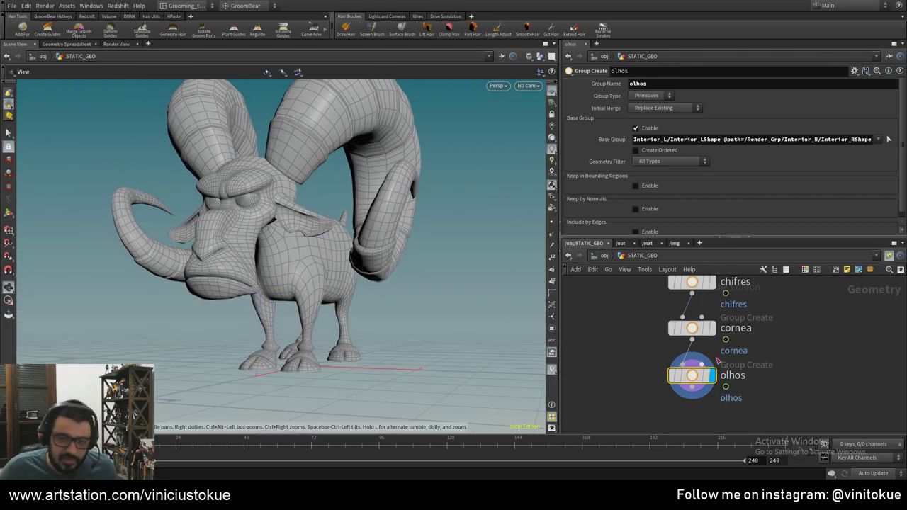
middle_drag(639, 318, 641, 335)
scroll(641, 335, down, 2)
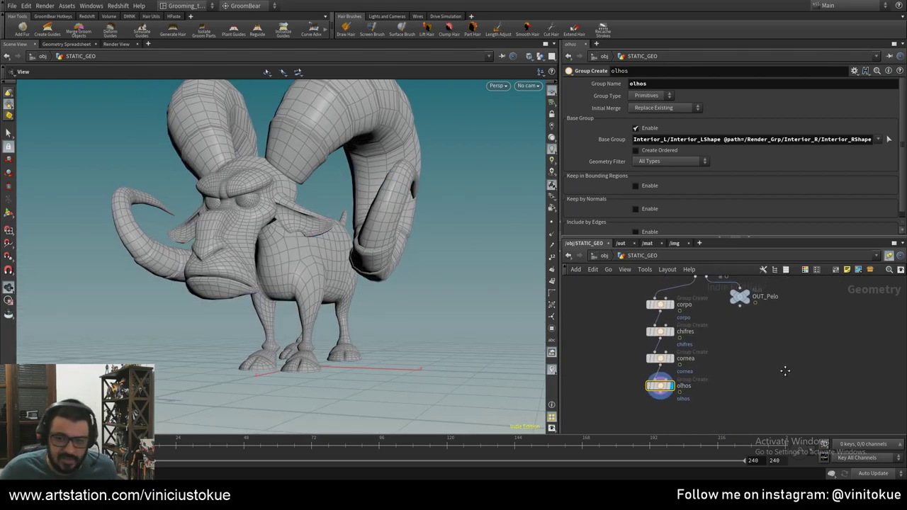
drag(699, 285, 746, 325)
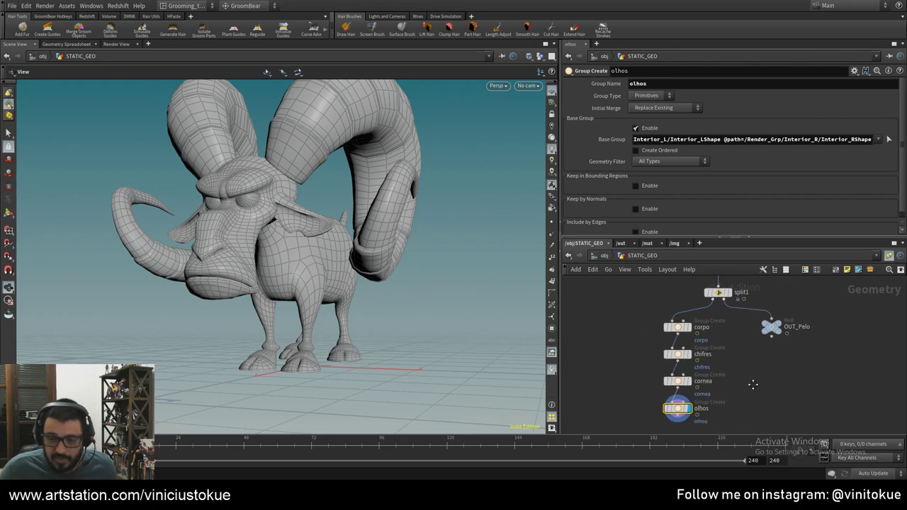
middle_drag(661, 419, 689, 379)
key(Tab)
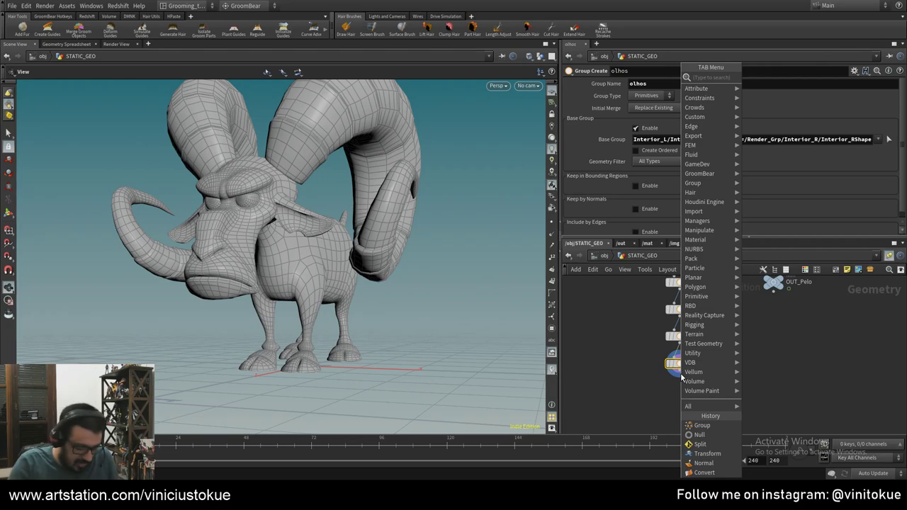
text(null)
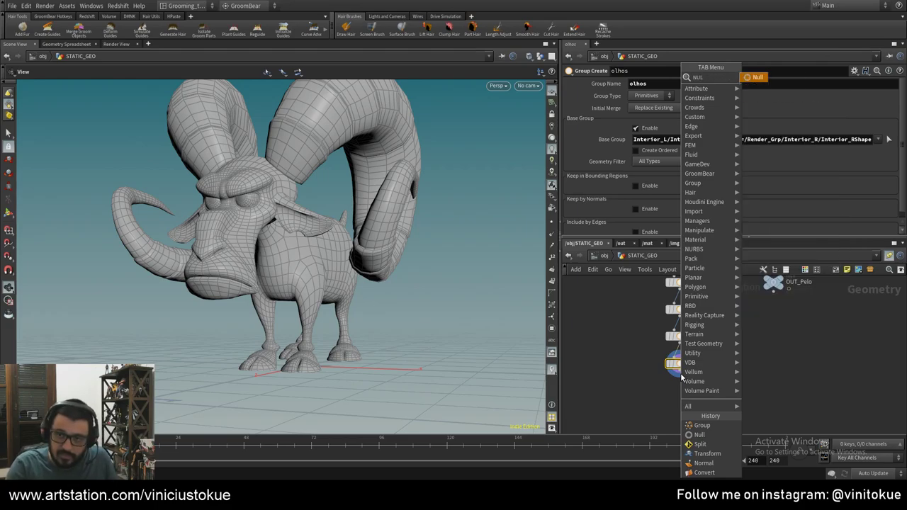
key(Return)
double_click(700, 394)
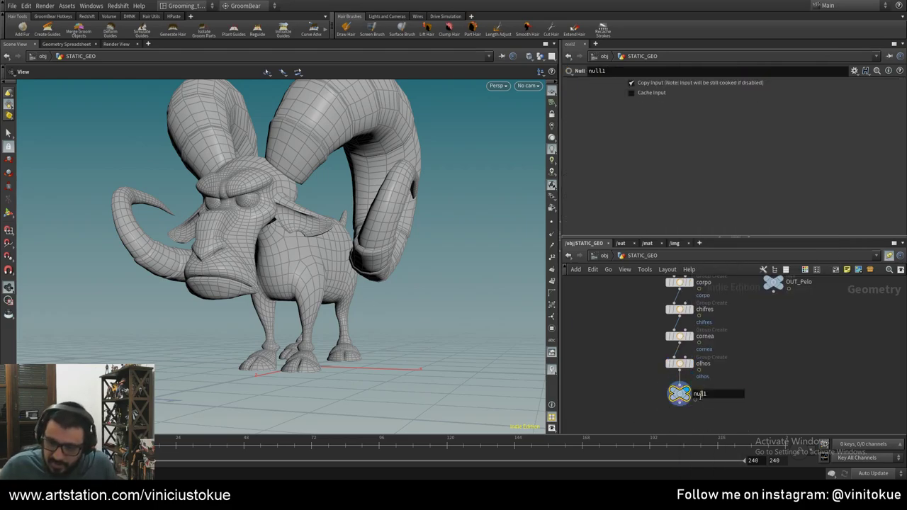
text(OUT_Static)
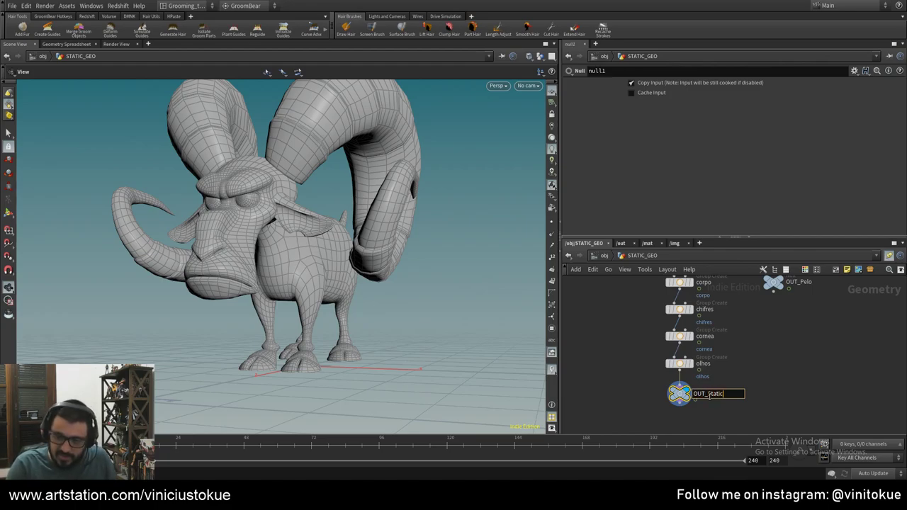
key(Return)
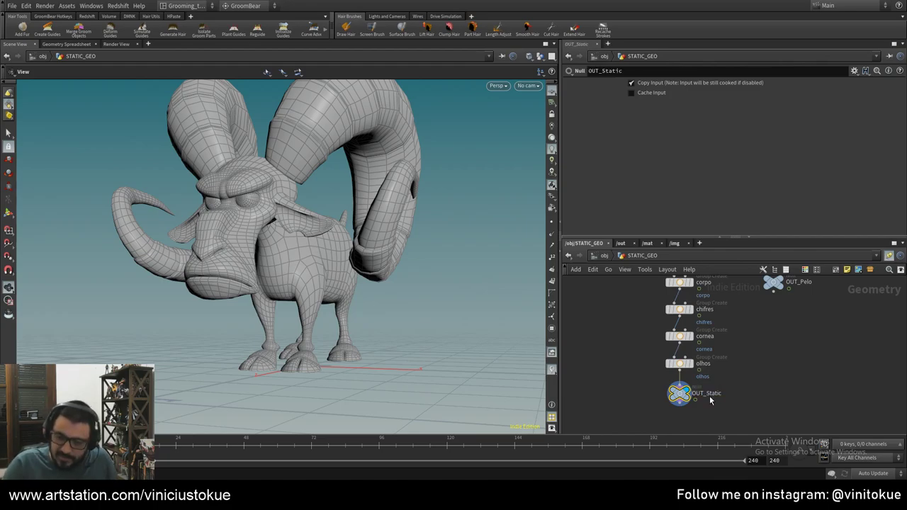
mouse_move(684, 396)
mouse_down()
mouse_move(682, 417)
mouse_move(682, 406)
mouse_up()
- At the object level, deselect STATIC_GEO and add a new Geometry object
click(603, 256)
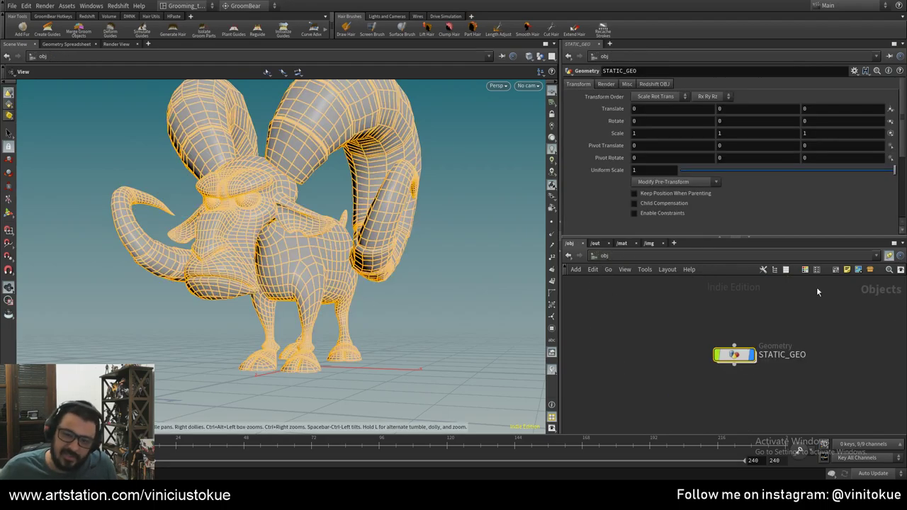
click(641, 374)
key(Tab)
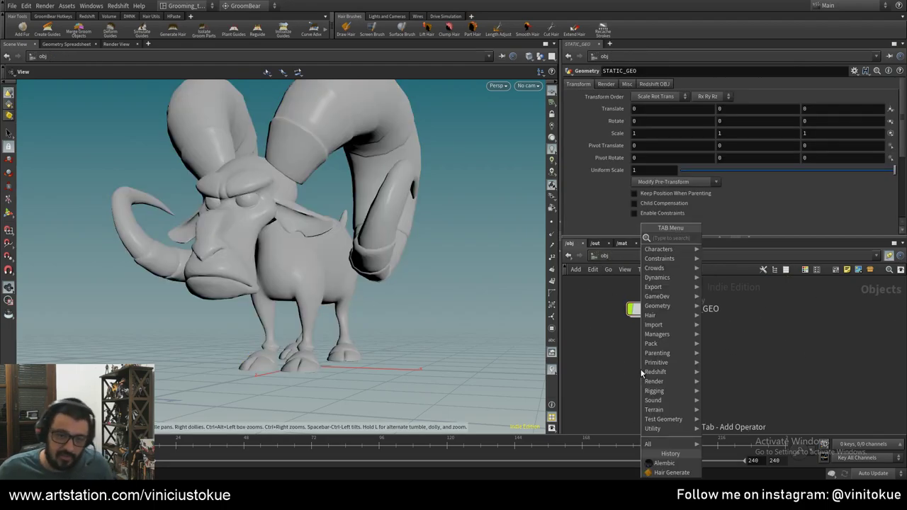
text(geo)
key(Return)
- Place geo1 below STATIC_GEO, make it the displayed object, and go inside it
click(643, 370)
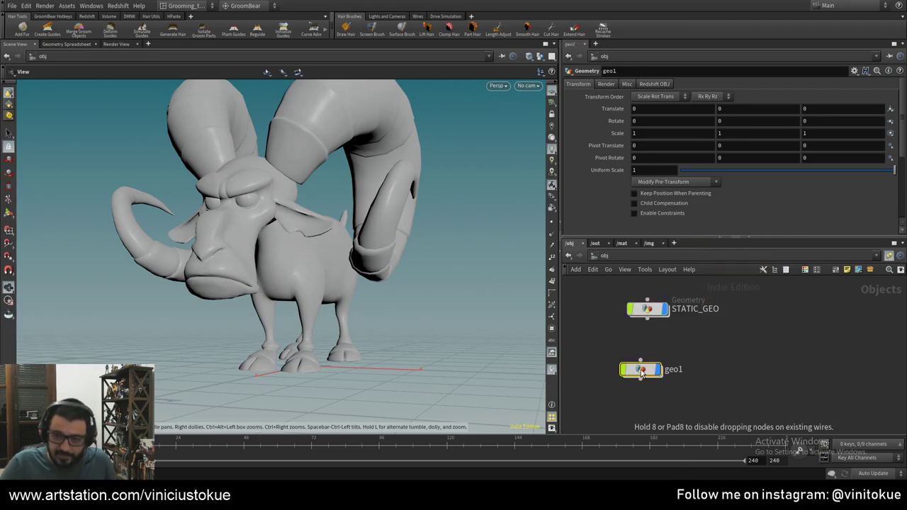
double_click(691, 365)
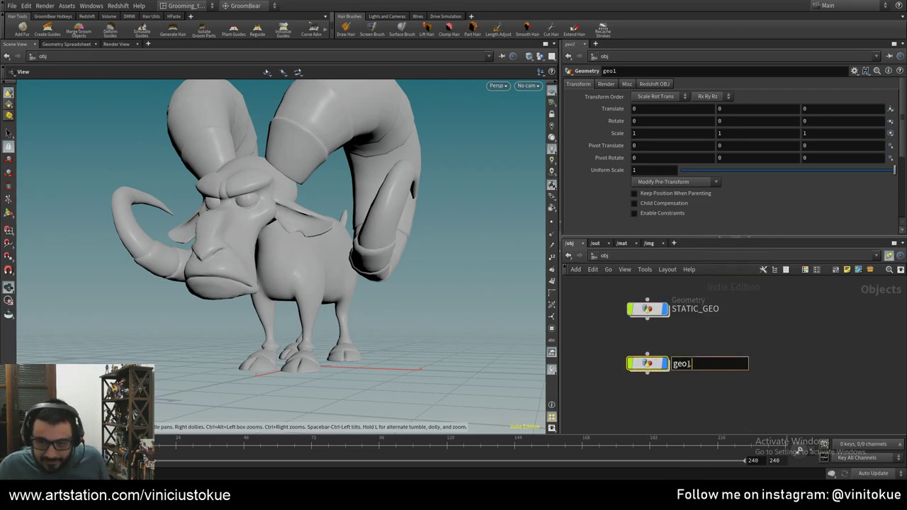
key(Return)
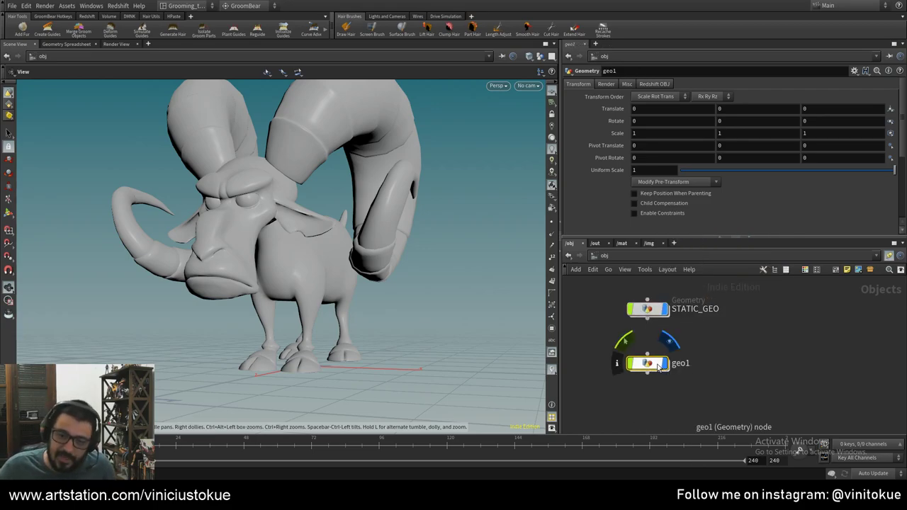
double_click(647, 363)
key(u)
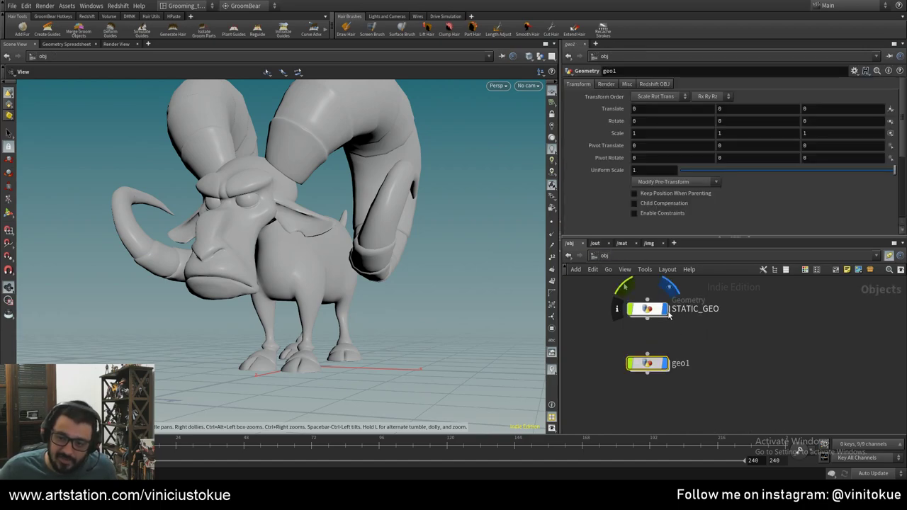
click(662, 362)
double_click(647, 365)
- Add an Object Merge node pulling in STATIC_GEO/OUT_Static
key(Tab)
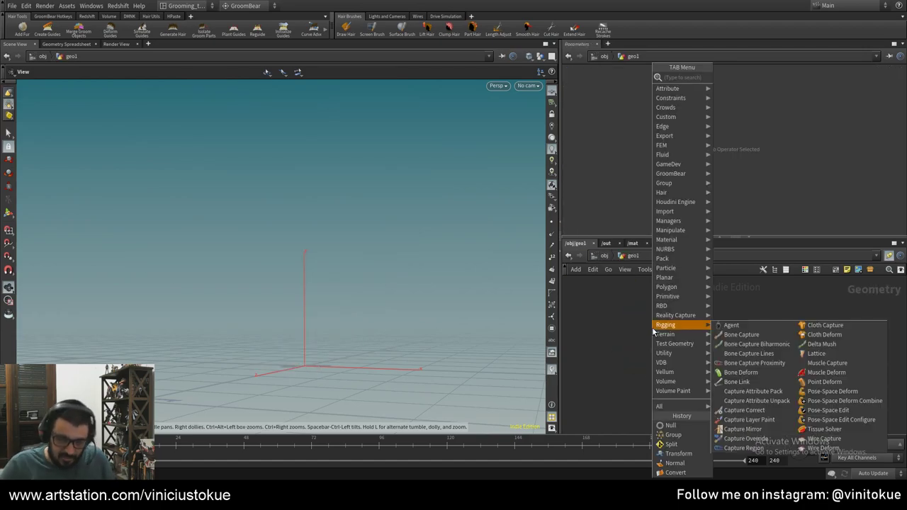
text(ob)
key(Return)
click(652, 328)
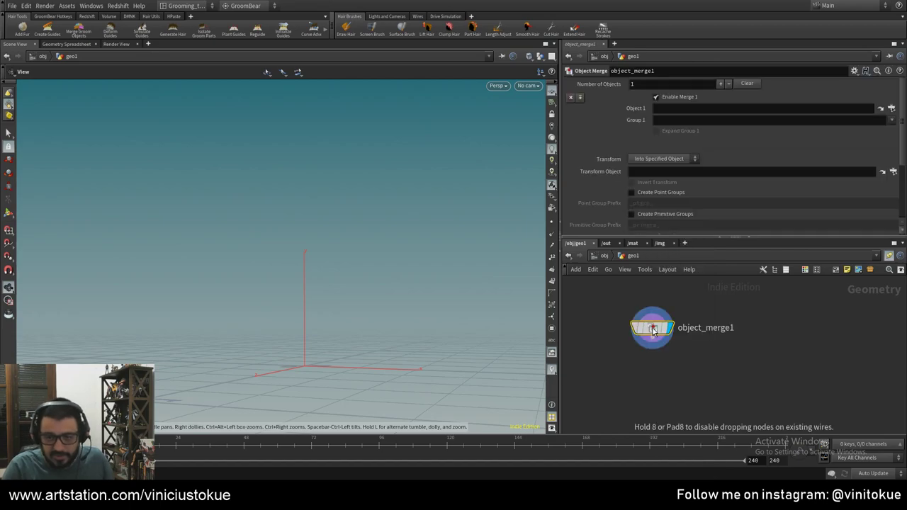
click(891, 109)
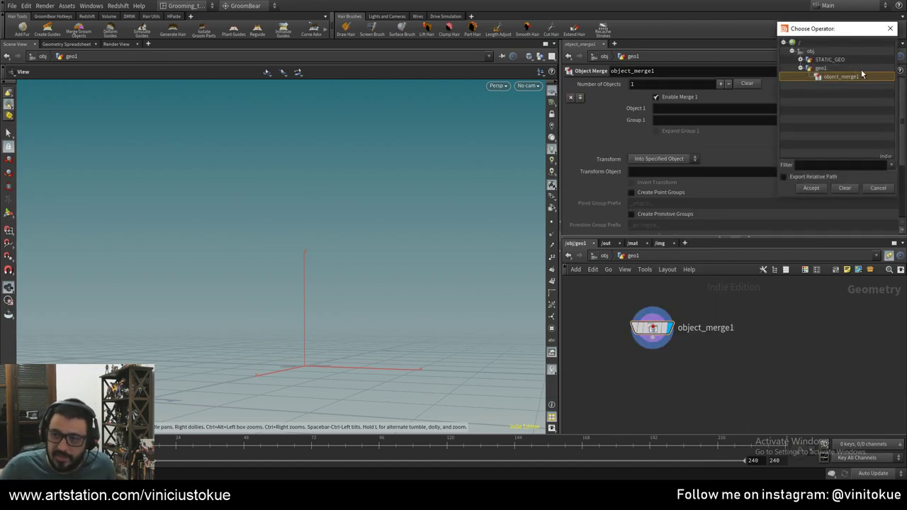
click(801, 60)
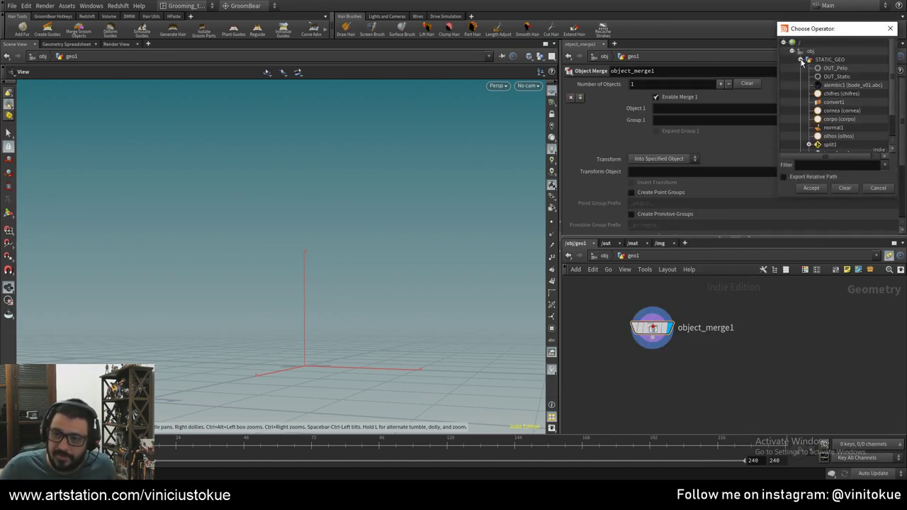
click(833, 77)
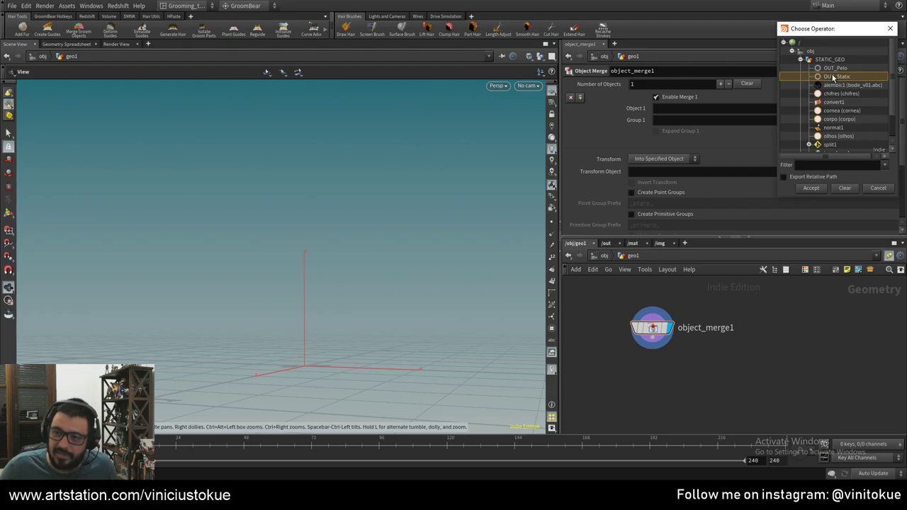
click(811, 188)
- Orbit to inspect the merged ram, check object_merge1's info, move it right, and return to /obj
scroll(420, 261, up, 3)
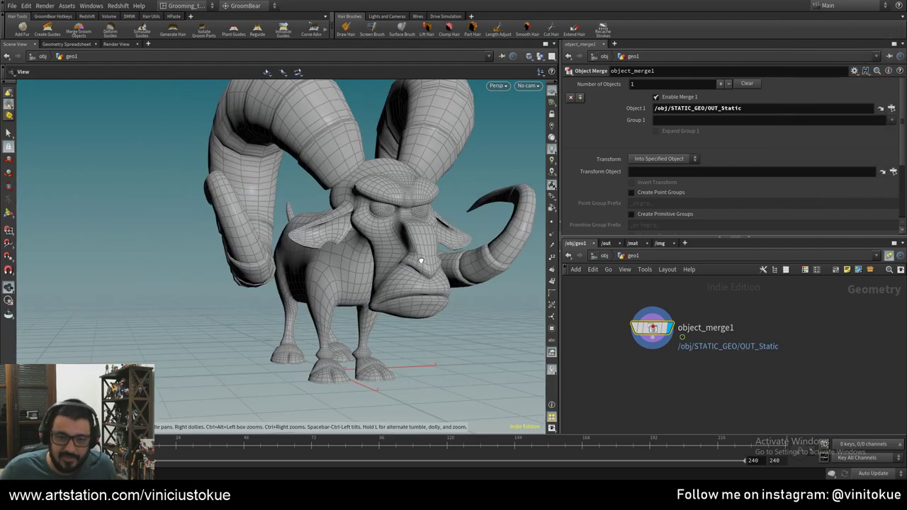
drag(420, 261, 243, 289)
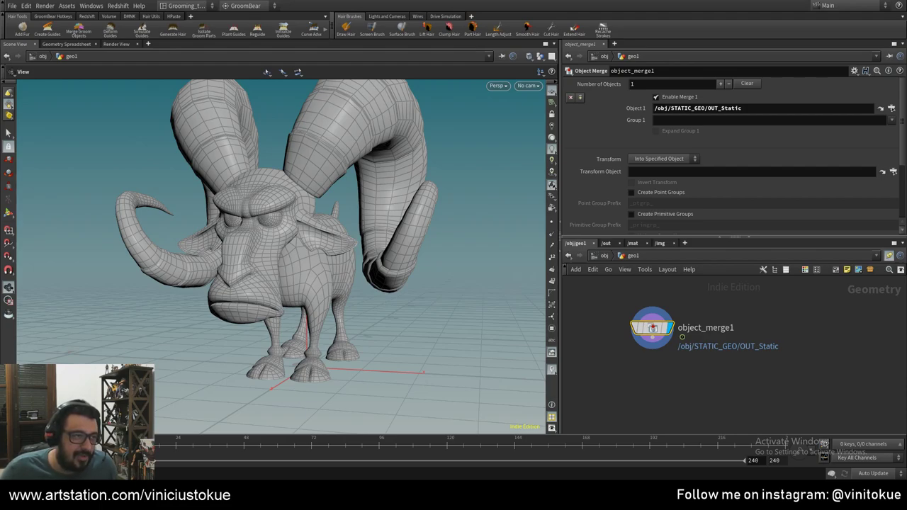
drag(248, 257, 277, 269)
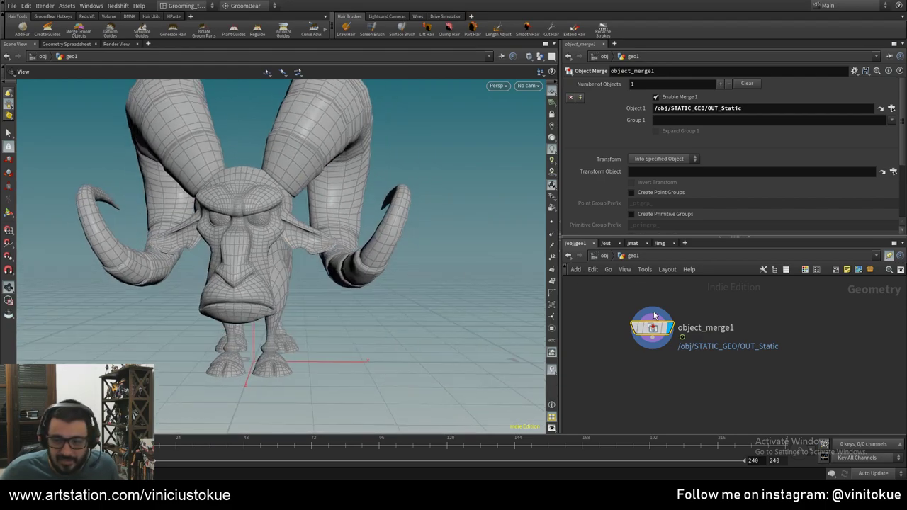
click(619, 330)
scroll(741, 300, down, 1)
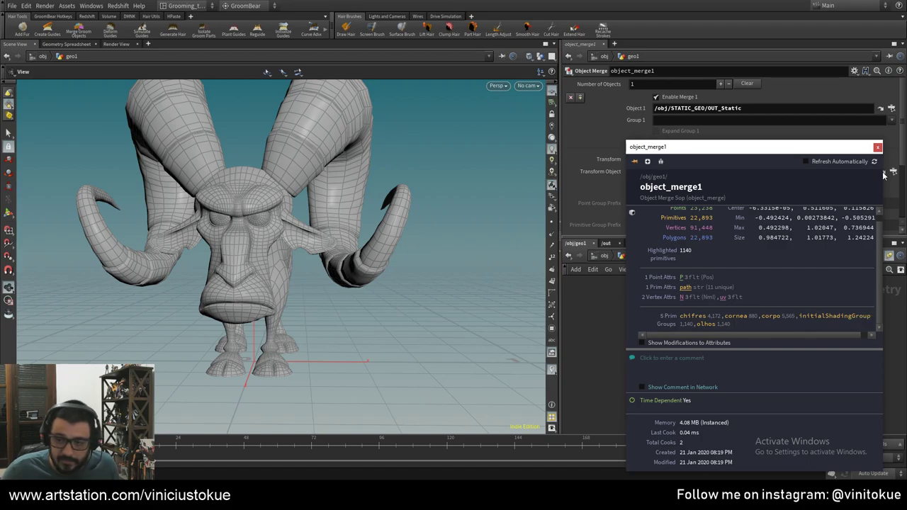
click(877, 147)
drag(660, 327, 740, 327)
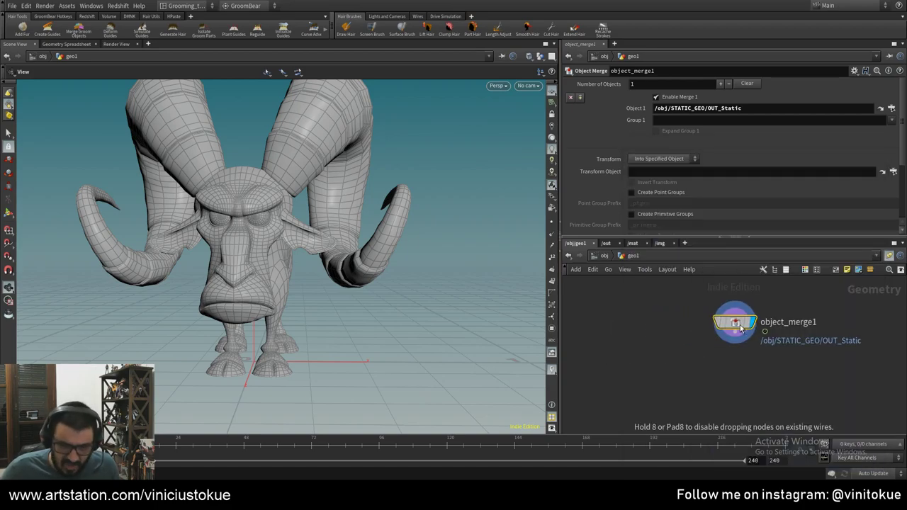
click(603, 255)
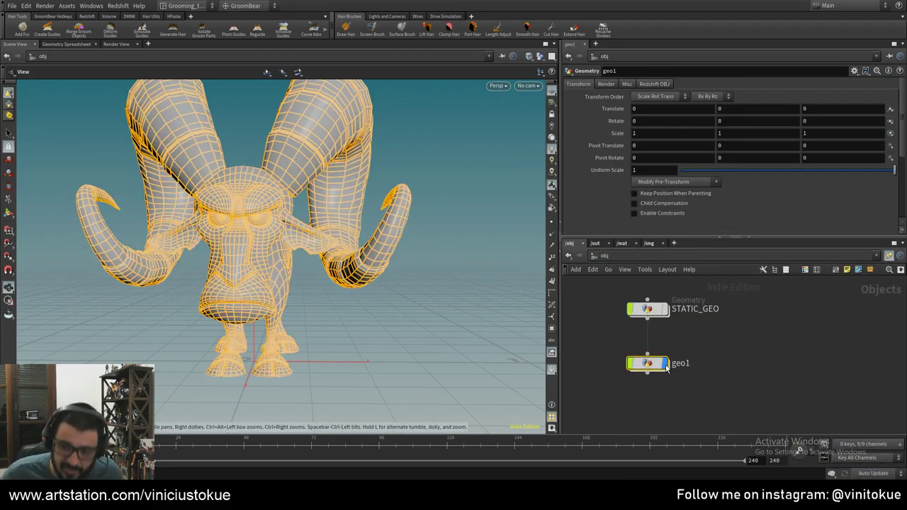
- Move geo1 beside the other object and rename the two objects REF and STATIC_GEO
drag(648, 363, 777, 308)
drag(715, 305, 695, 305)
double_click(695, 306)
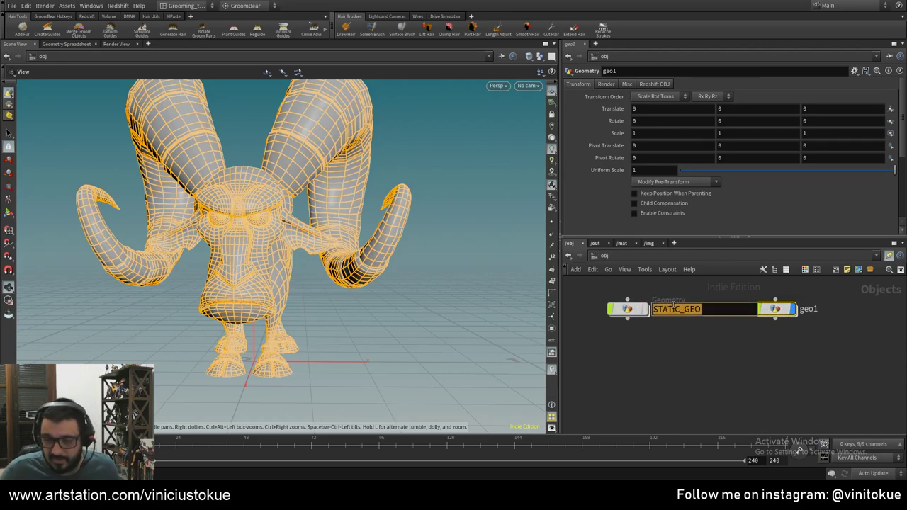
text(REF)
key(Return)
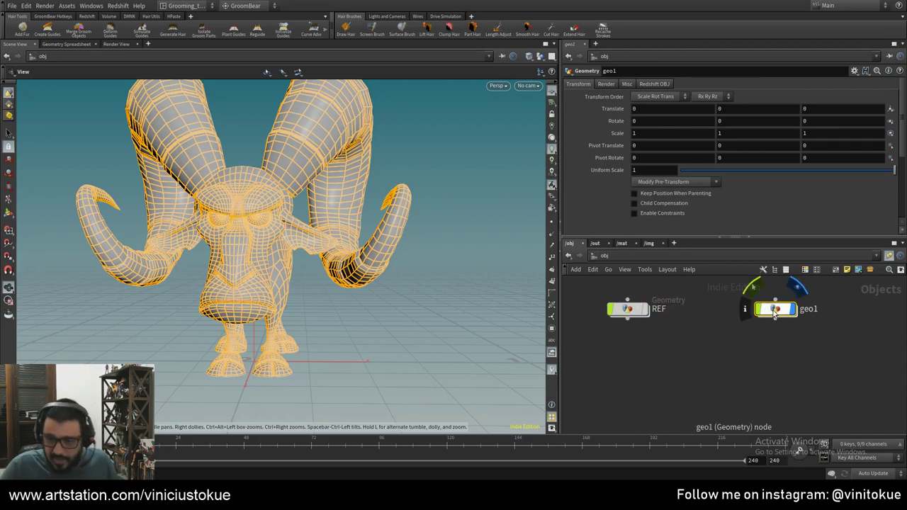
double_click(808, 309)
text(ST)
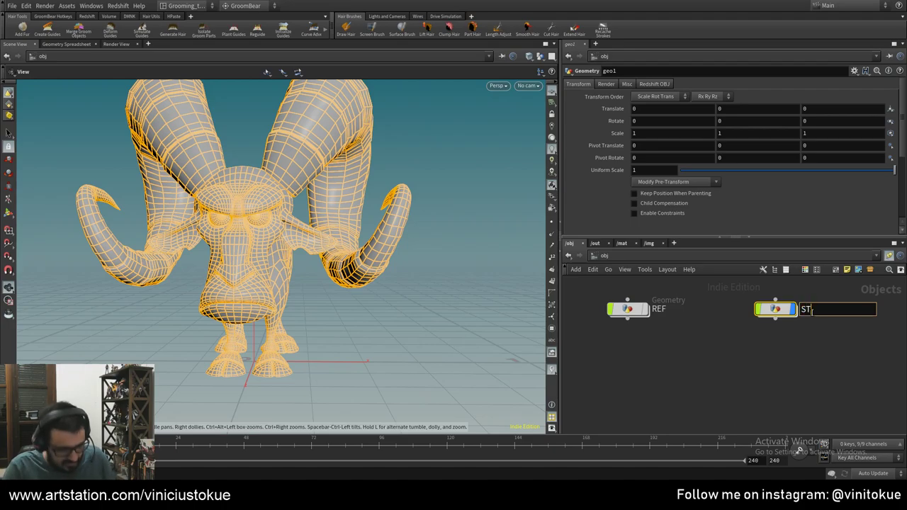
text(ATIC_GEO)
key(Return)
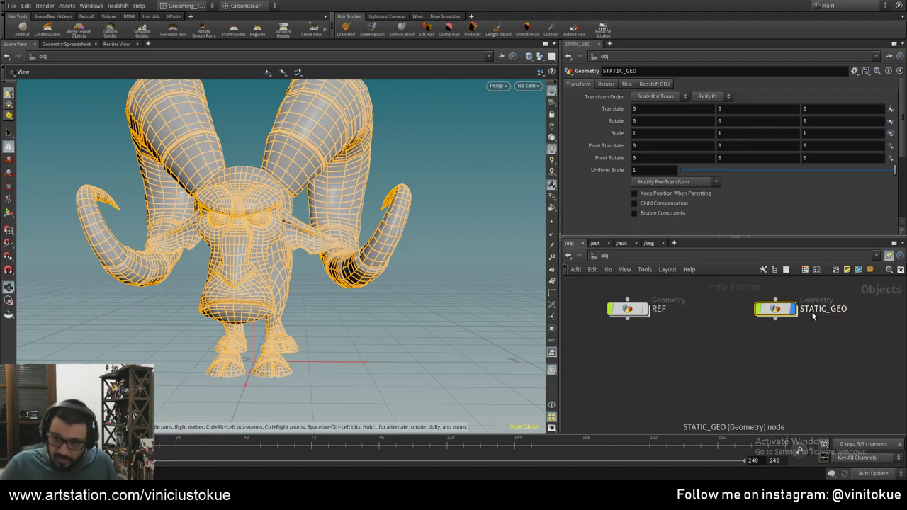
- Align REF and STATIC_GEO side by side and set the display flag on STATIC_GEO
click(626, 311)
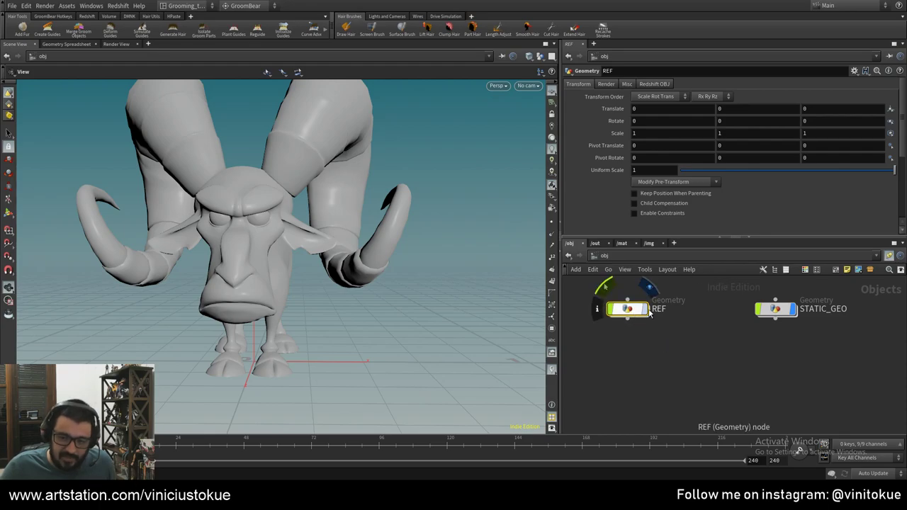
click(777, 310)
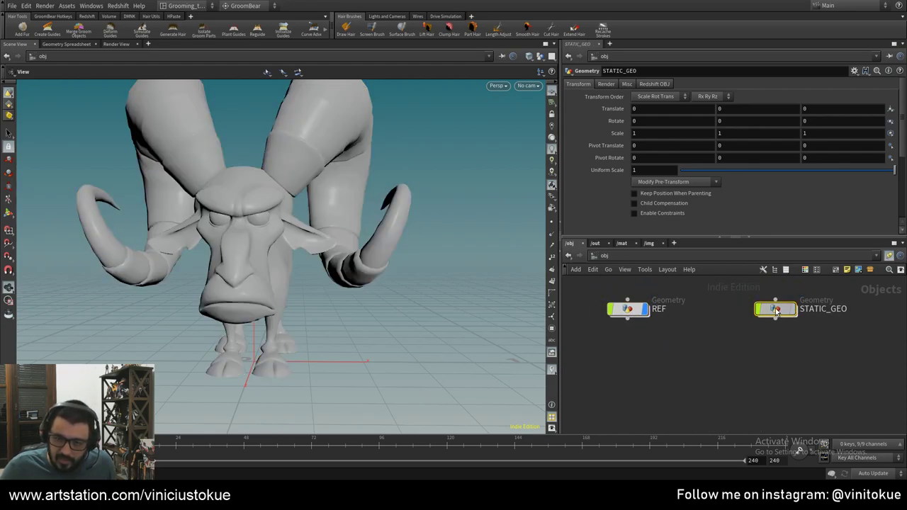
drag(792, 315, 794, 315)
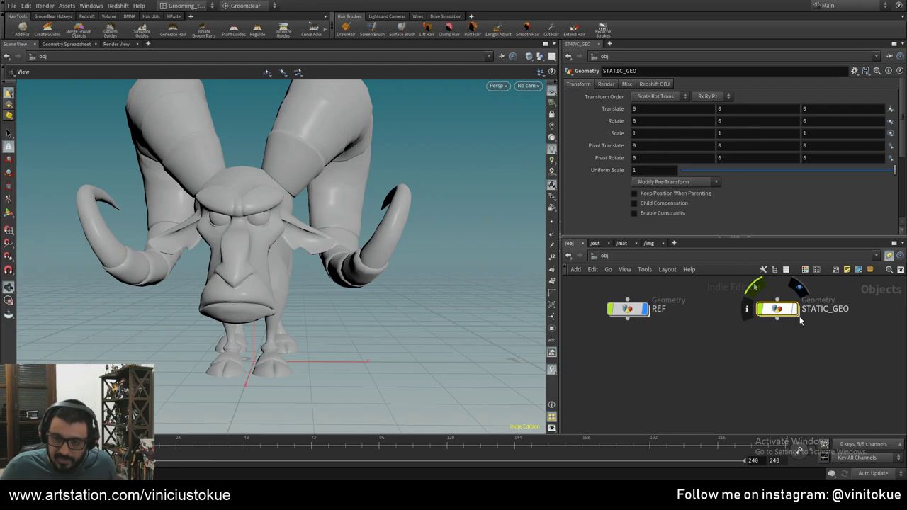
click(629, 310)
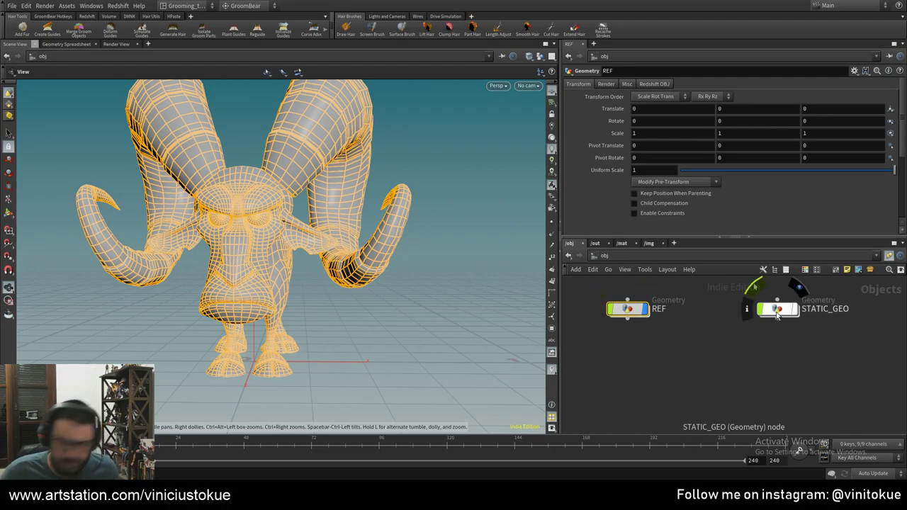
drag(627, 309, 627, 316)
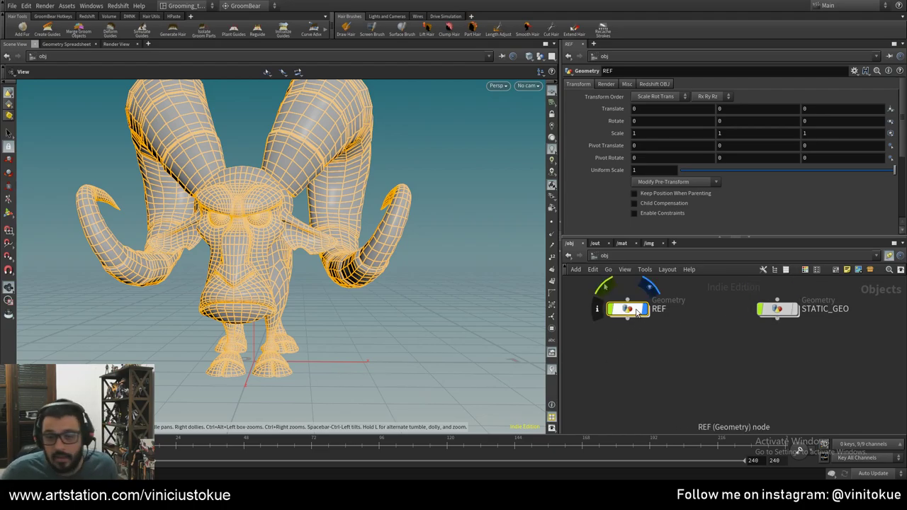
drag(777, 316, 773, 324)
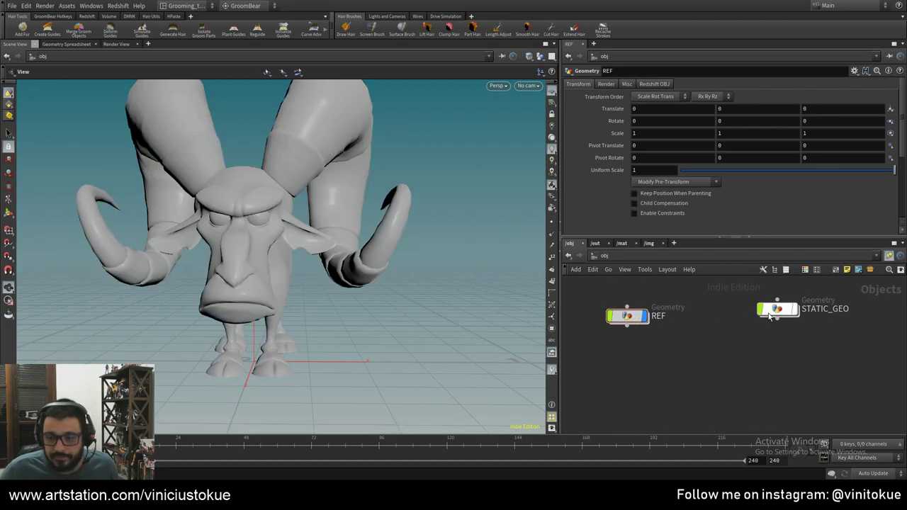
click(642, 316)
click(789, 316)
click(779, 321)
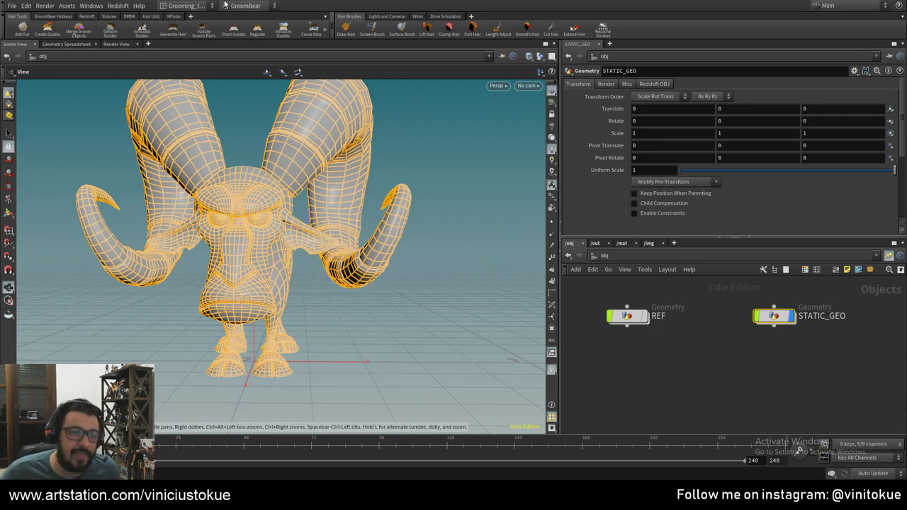
click(190, 7)
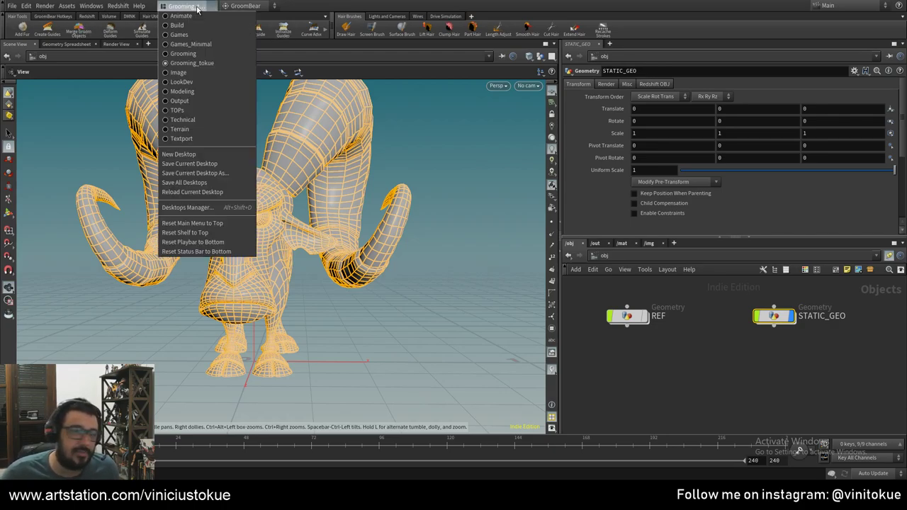
click(197, 18)
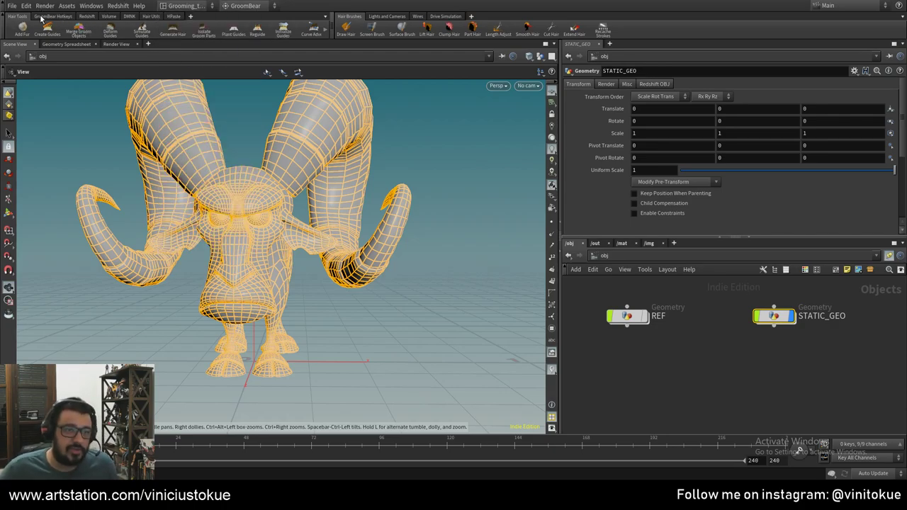
click(186, 7)
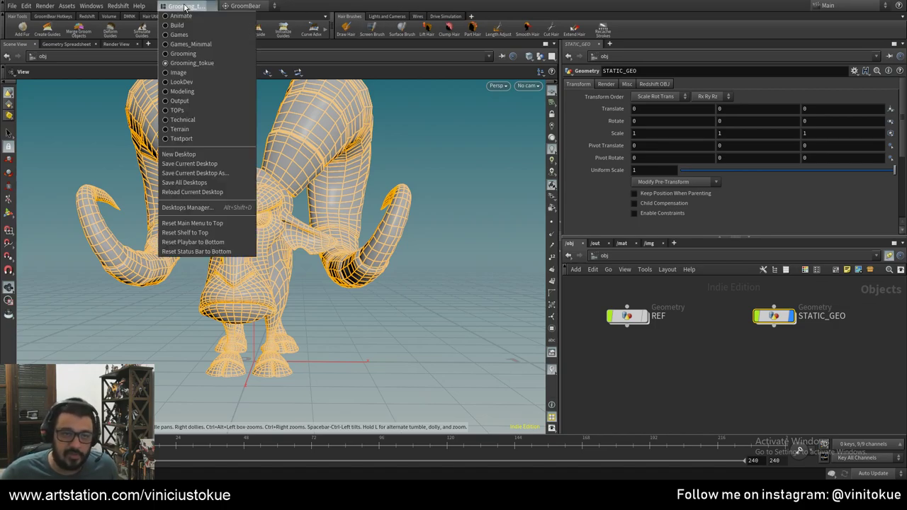
click(186, 58)
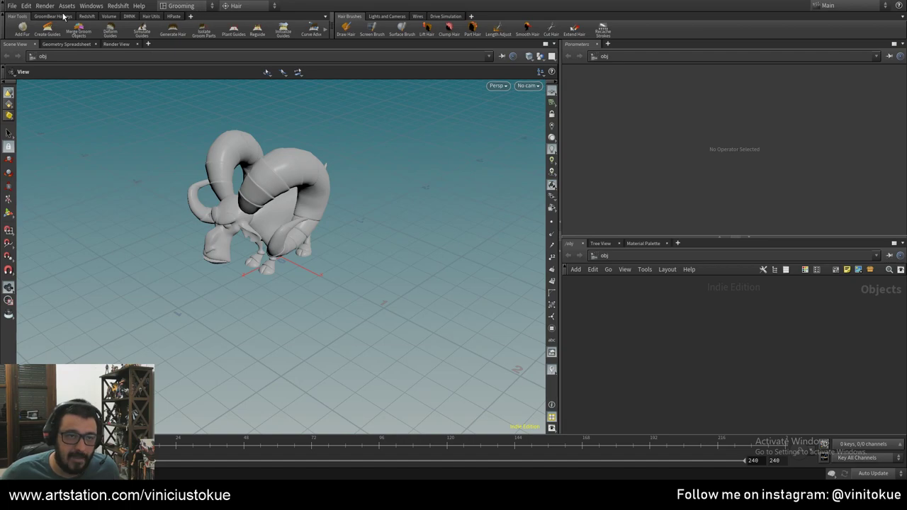
click(168, 7)
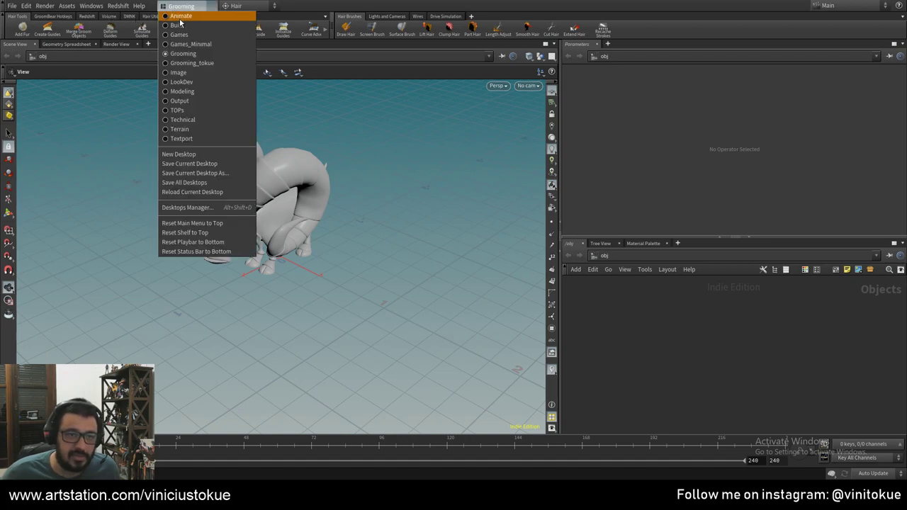
click(189, 63)
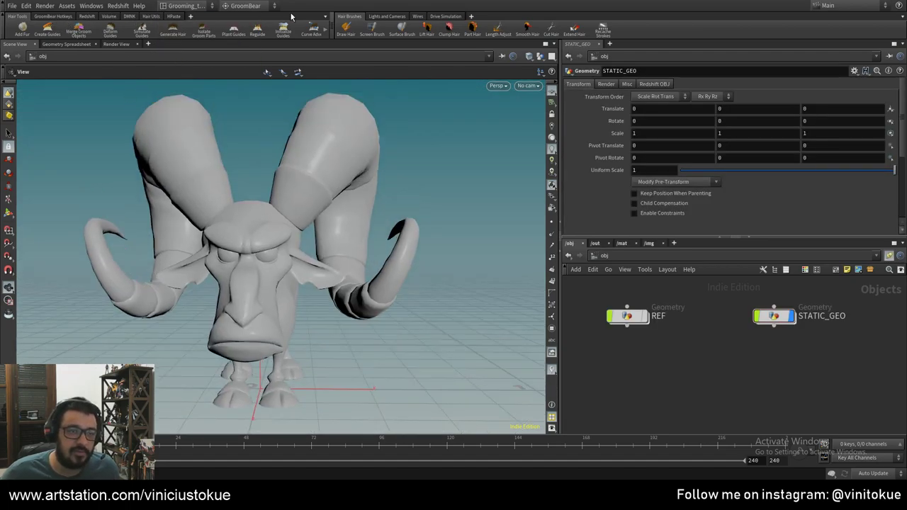
click(62, 17)
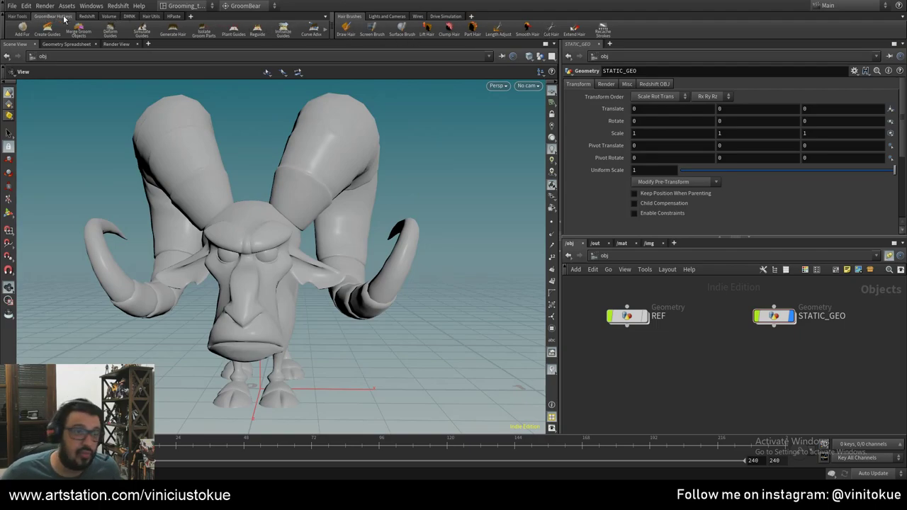
click(21, 17)
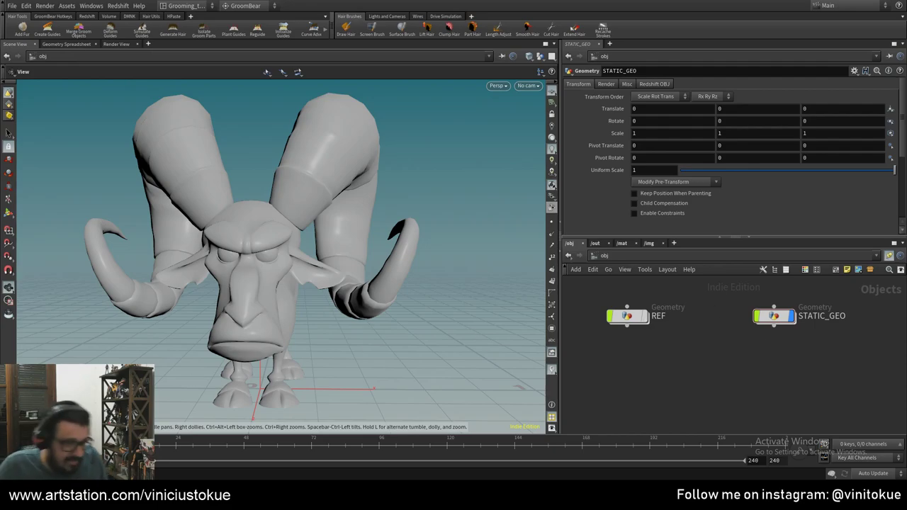
- Move STATIC_GEO closer to REF and check its object_merge1 reads /obj/REF/OUT_Static
mouse_move(774, 316)
drag(777, 321, 724, 321)
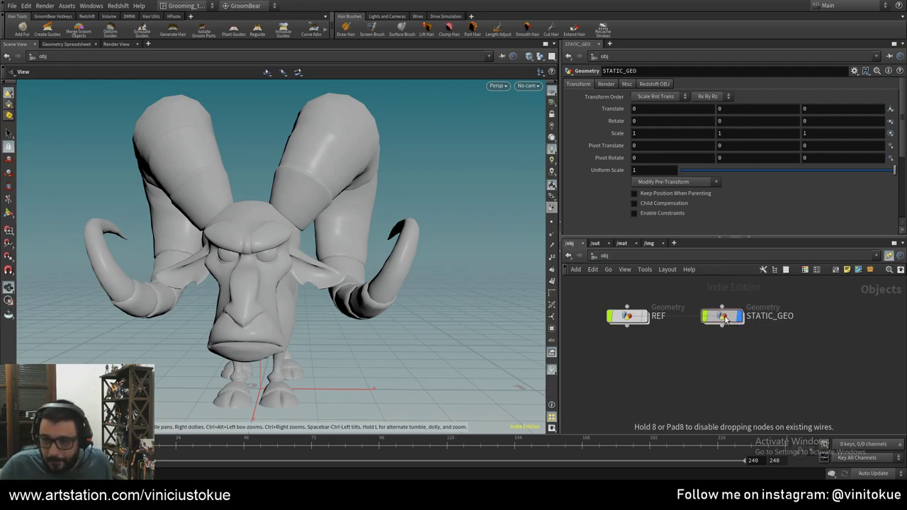
click(722, 316)
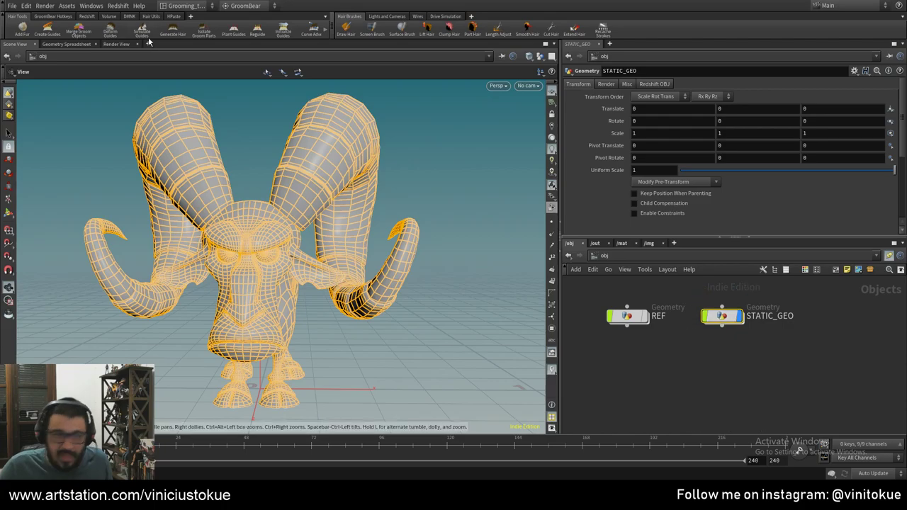
double_click(723, 316)
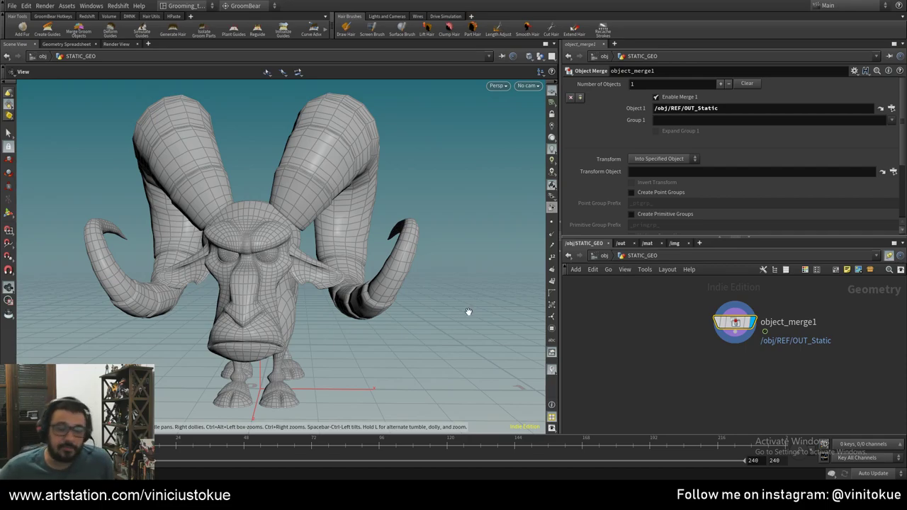
click(605, 256)
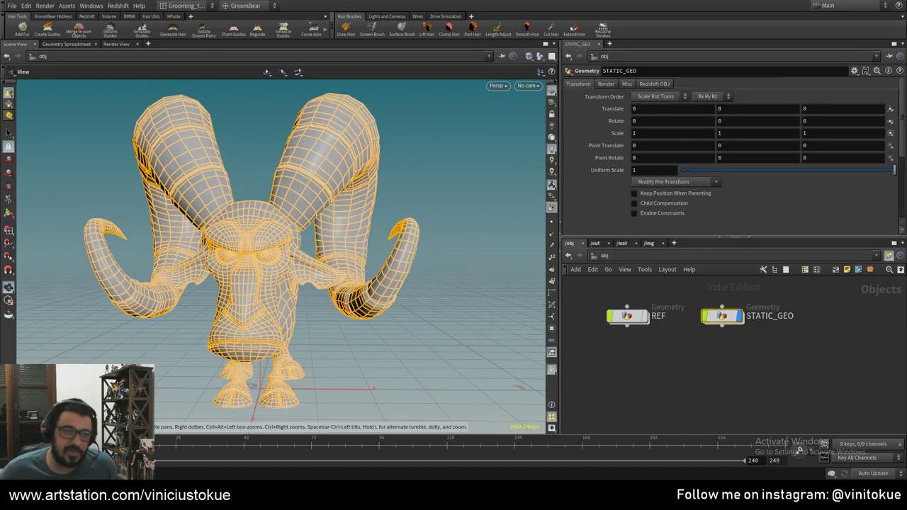
- Nudge REF up and left to tidy the layout, then reselect STATIC_GEO
click(768, 386)
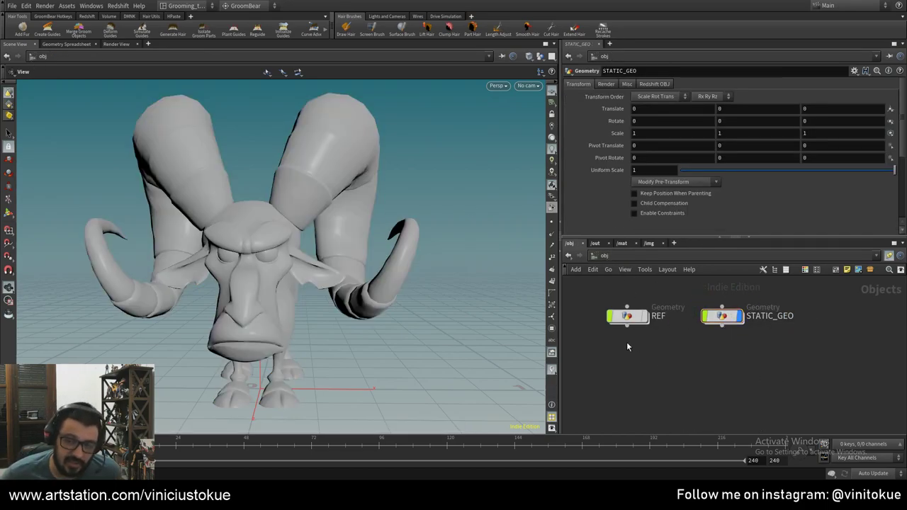
drag(627, 316, 619, 310)
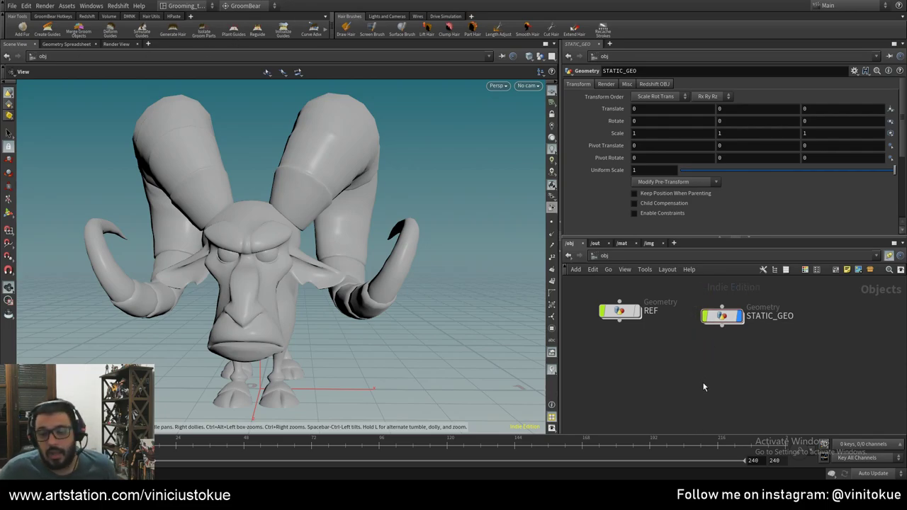
middle_drag(703, 384, 710, 382)
click(730, 314)
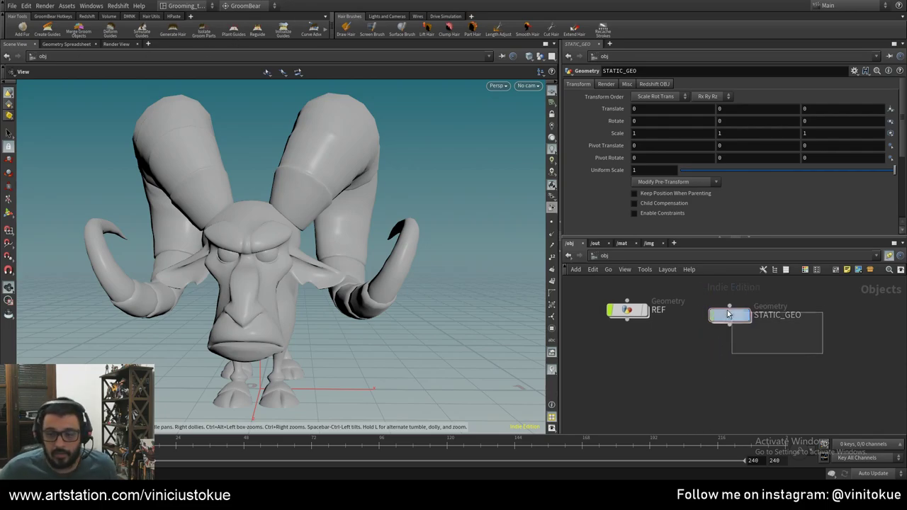
- Run Add Fur from the Hair Tools shelf and pick the STATIC_GEO ram model as the skin
click(29, 32)
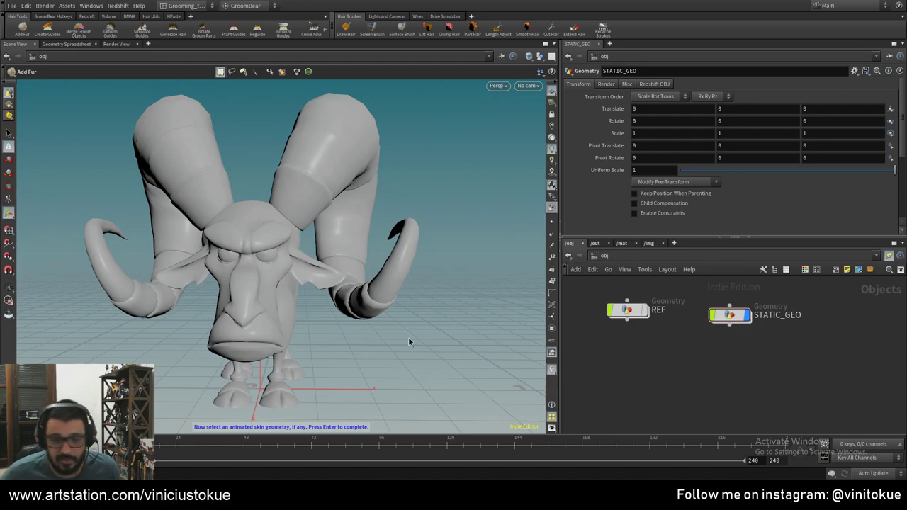
key(Return)
click(730, 315)
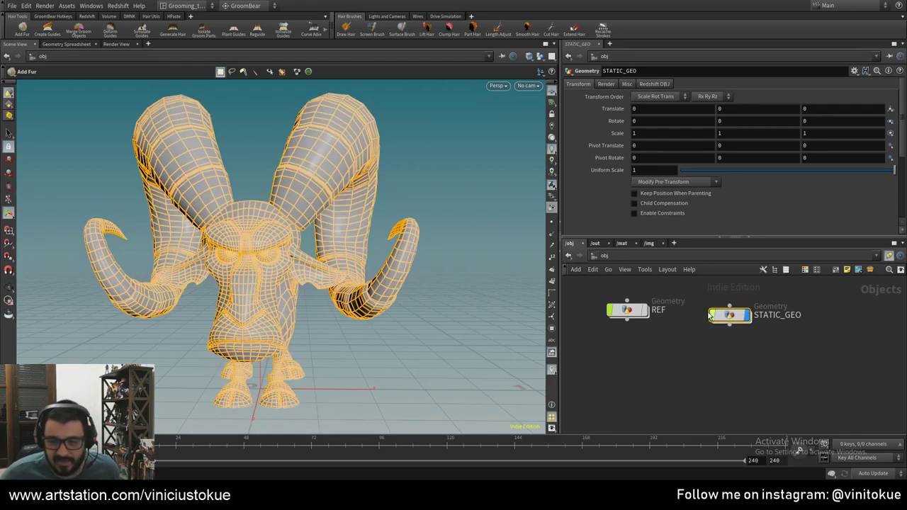
key(Return)
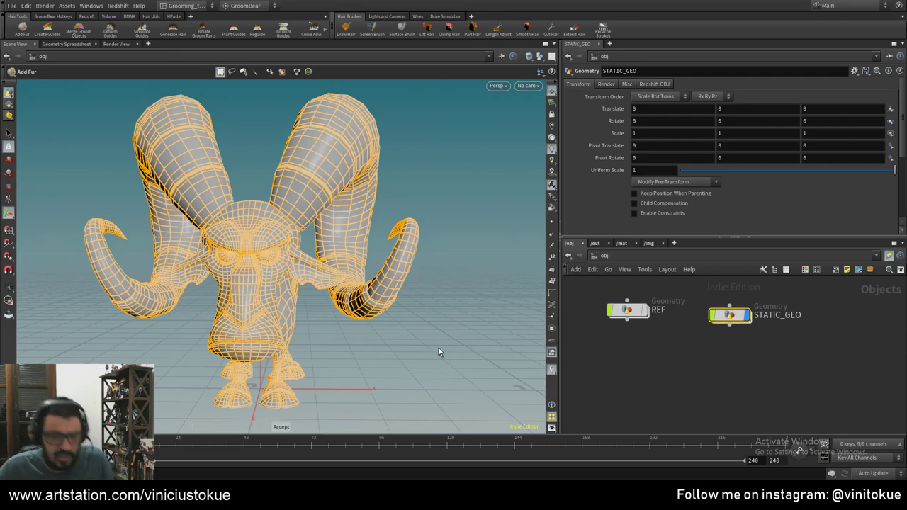
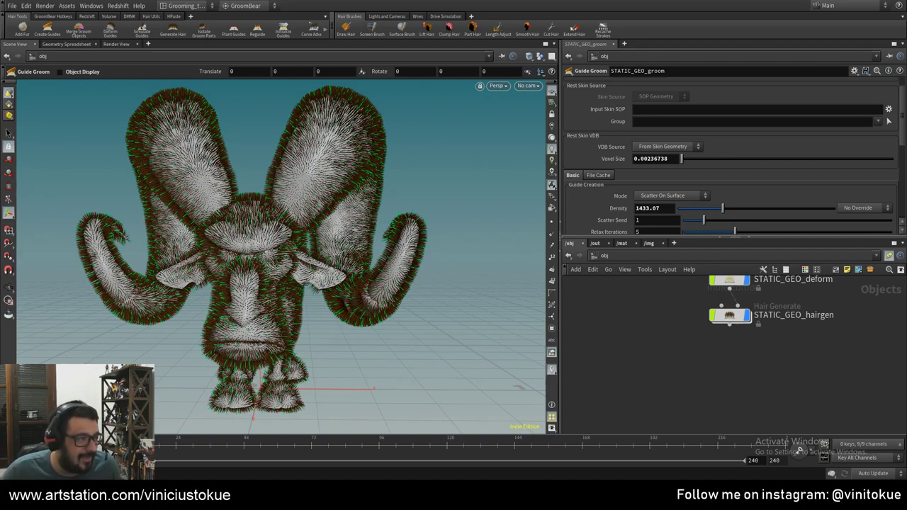
- Zoom and orbit around the ram, then tidy the STATIC_GEO and STATIC_GEO_groom node positions
key(Escape)
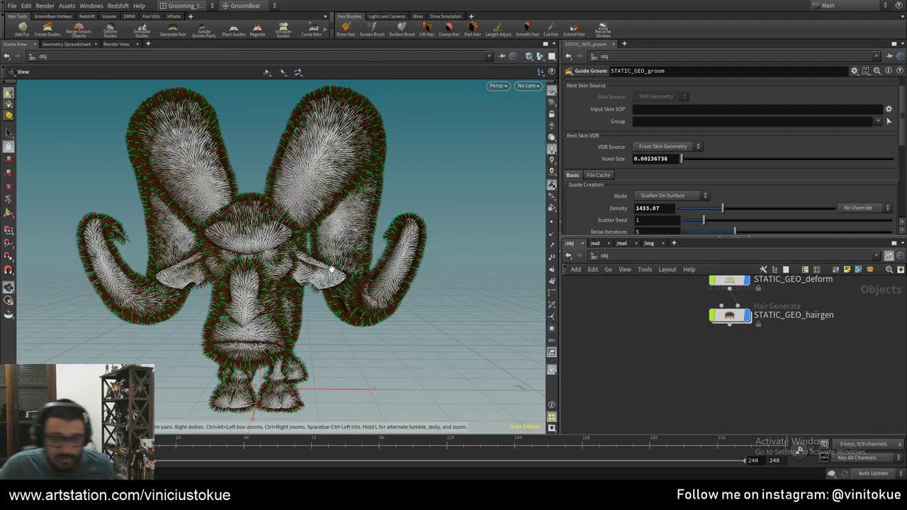
middle_drag(333, 262, 374, 268)
drag(374, 265, 560, 317)
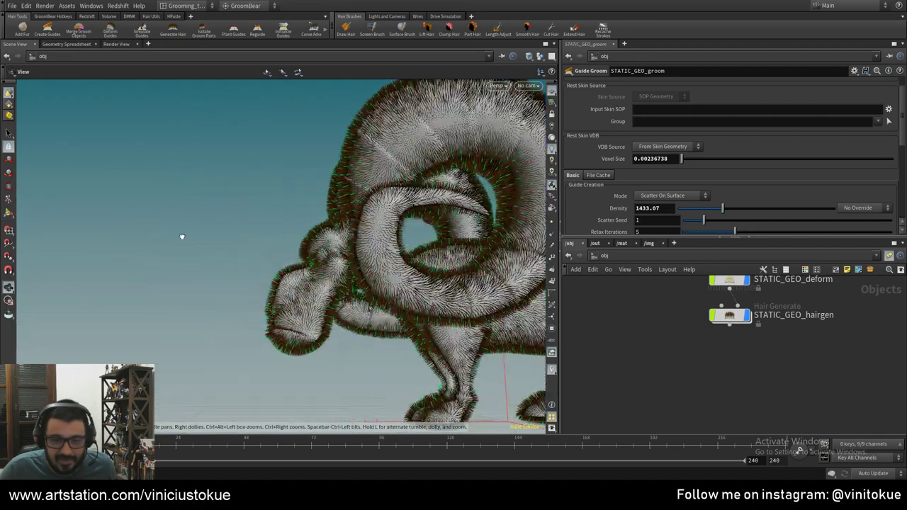
middle_drag(561, 316, 607, 378)
scroll(602, 397, down, 2)
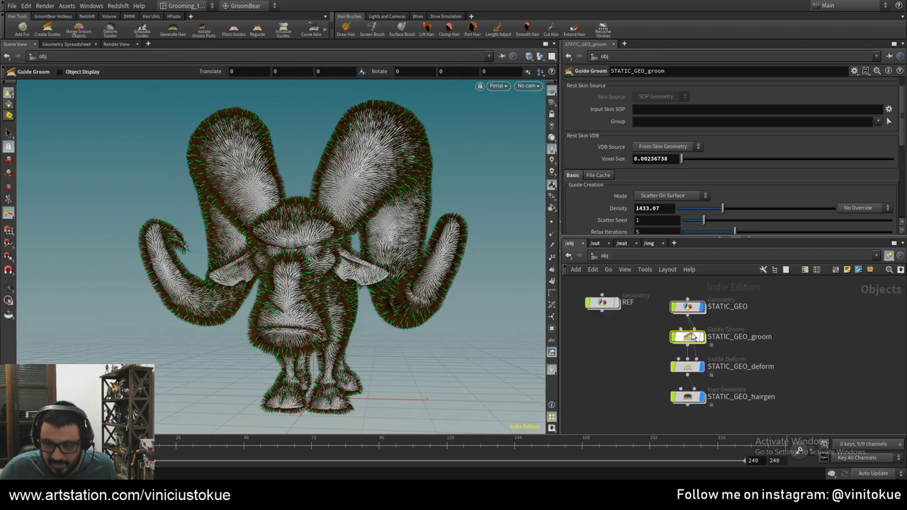
drag(692, 306, 692, 301)
drag(687, 337, 636, 339)
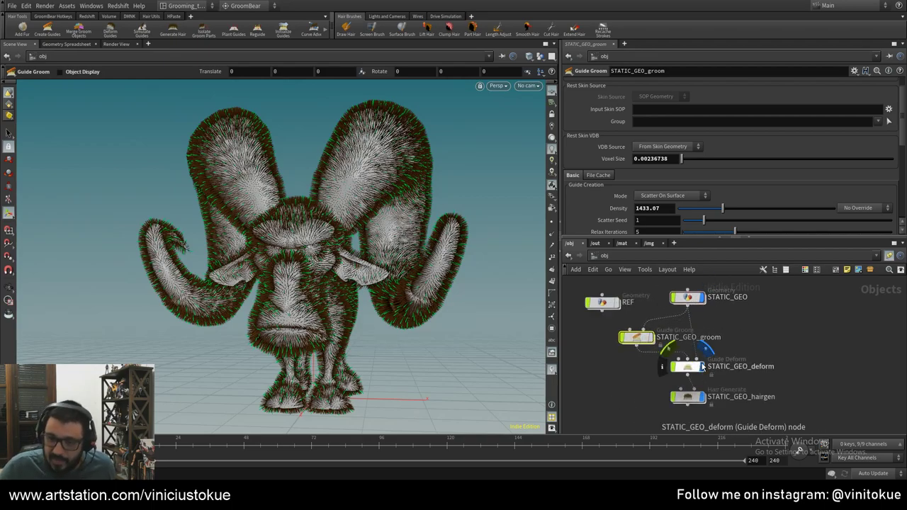
- Hide the STATIC_GEO_hairgen fur and inspect the STATIC_GEO and STATIC_GEO_groom outputs
click(702, 398)
click(687, 298)
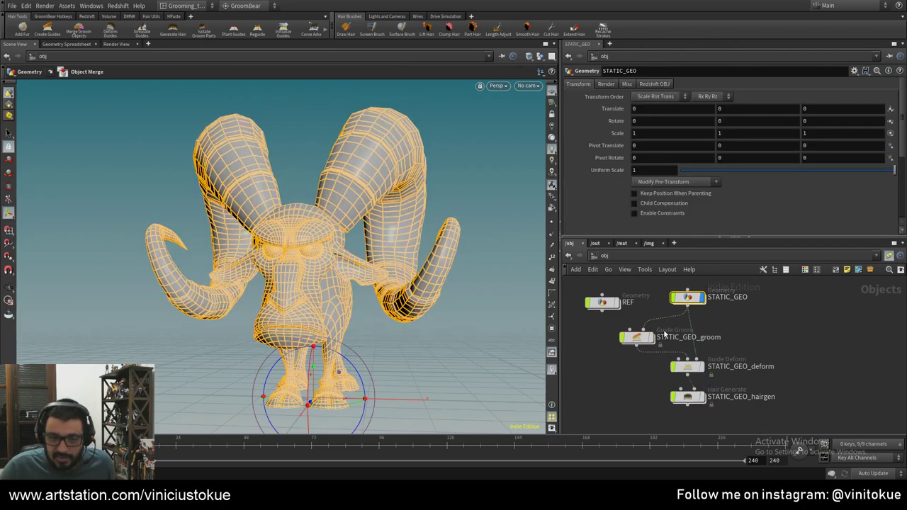
click(646, 340)
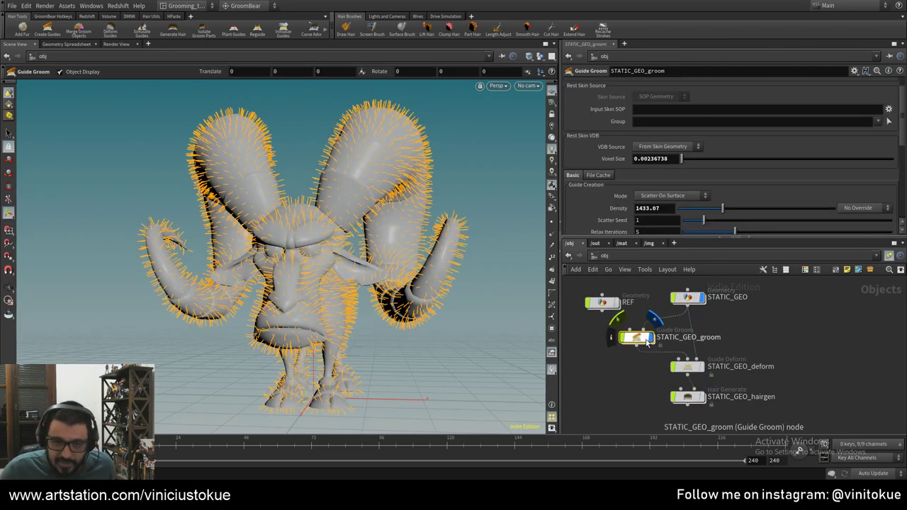
double_click(641, 341)
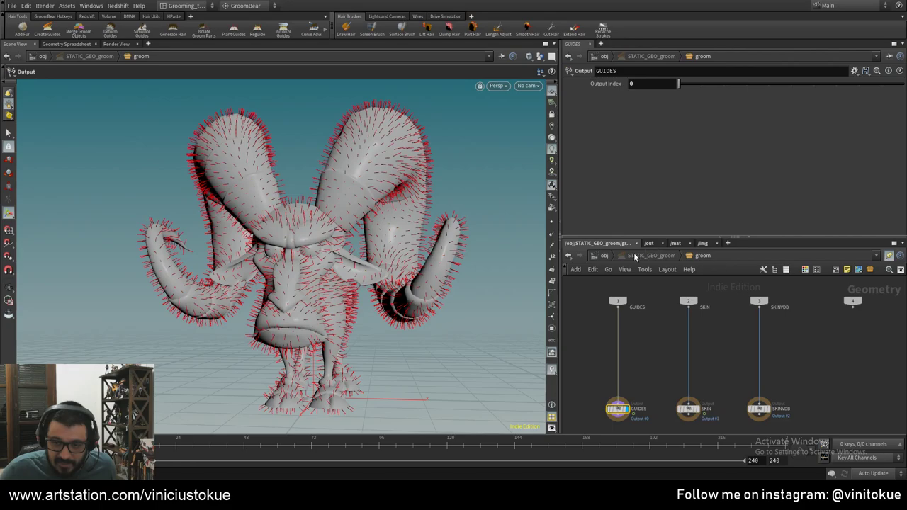
click(602, 259)
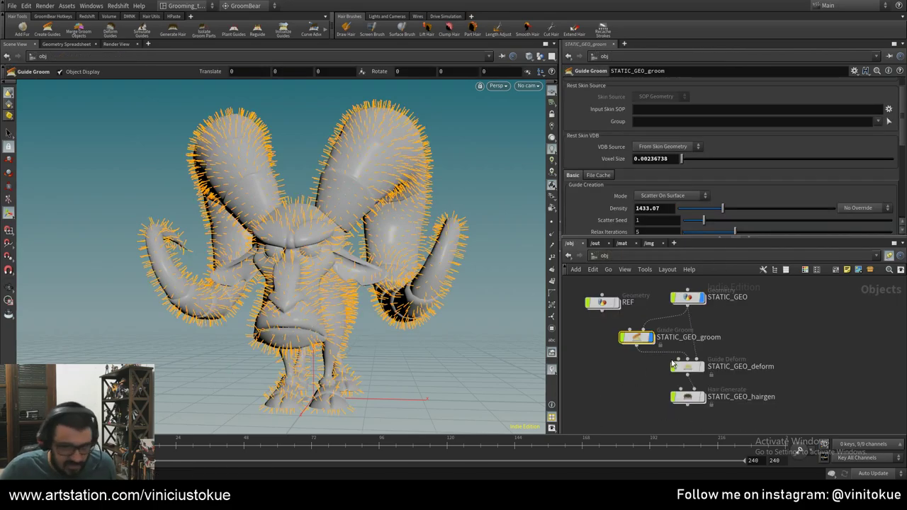
- Display STATIC_GEO_deform's green guide hairs and re-centre the node layout
click(701, 369)
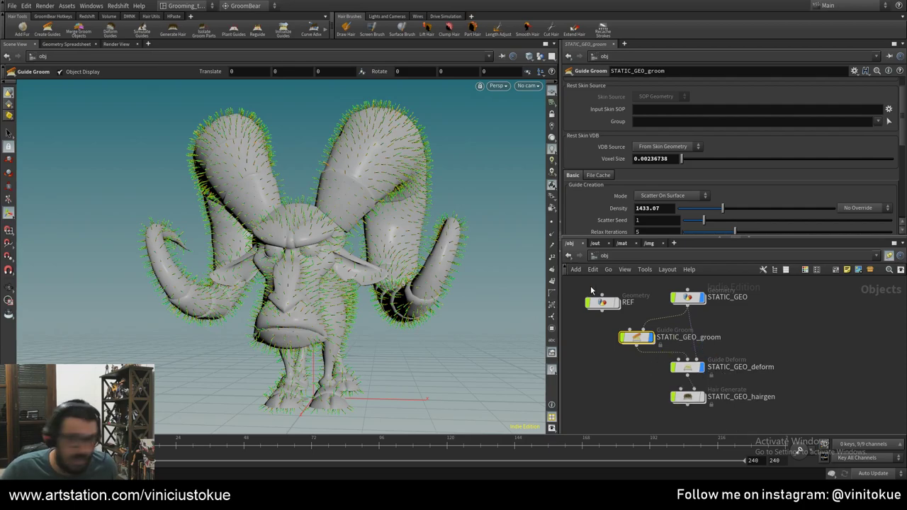
drag(687, 297, 697, 297)
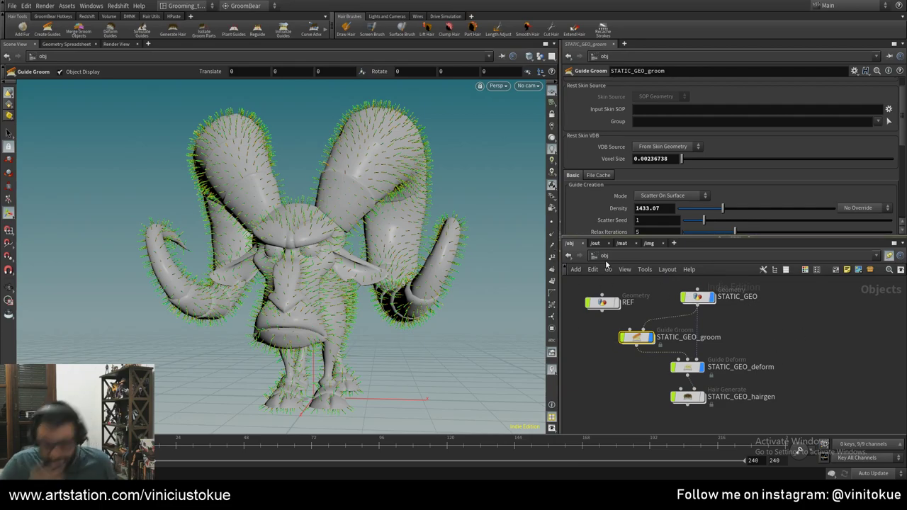
middle_drag(823, 349, 750, 359)
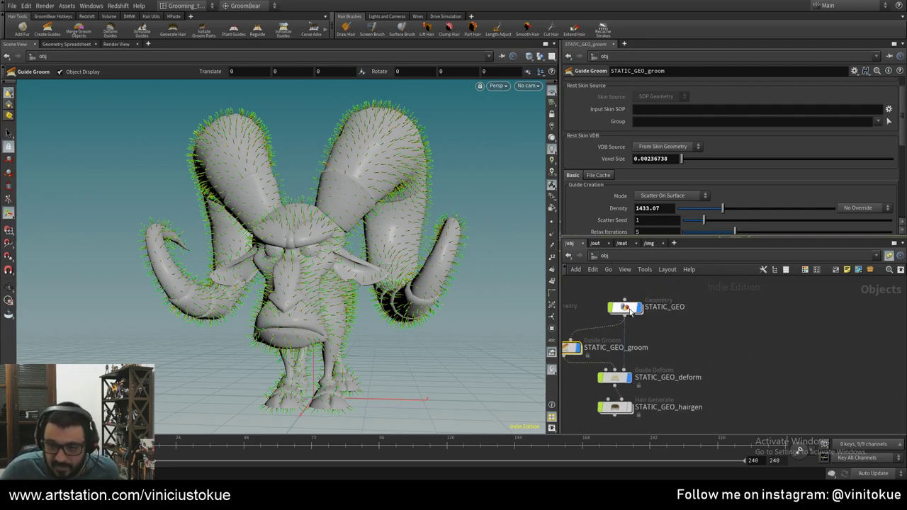
click(623, 306)
alt+drag(623, 306, 727, 308)
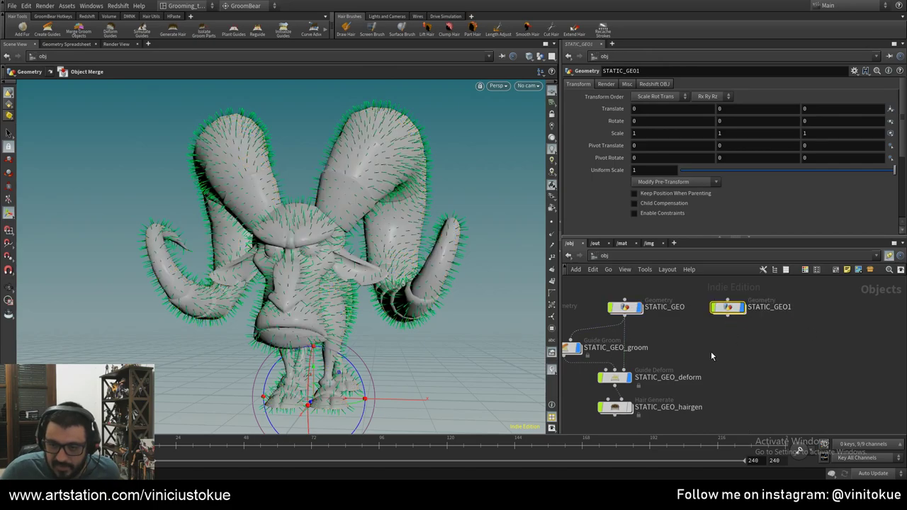
key(h)
click(728, 119)
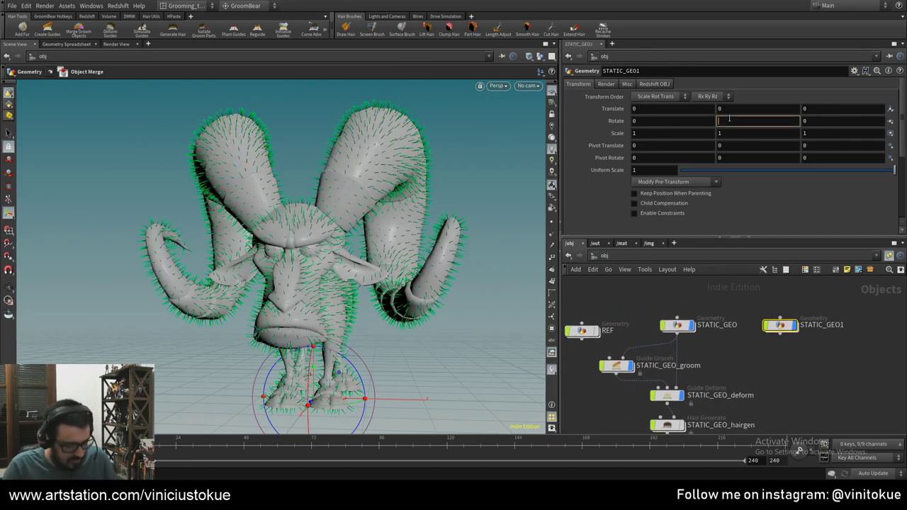
text($FF 8)
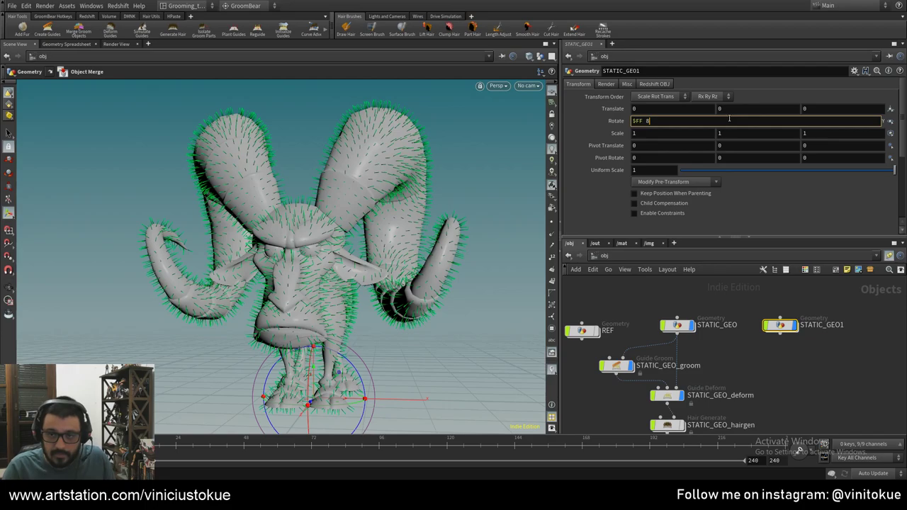
key(BackSpace)
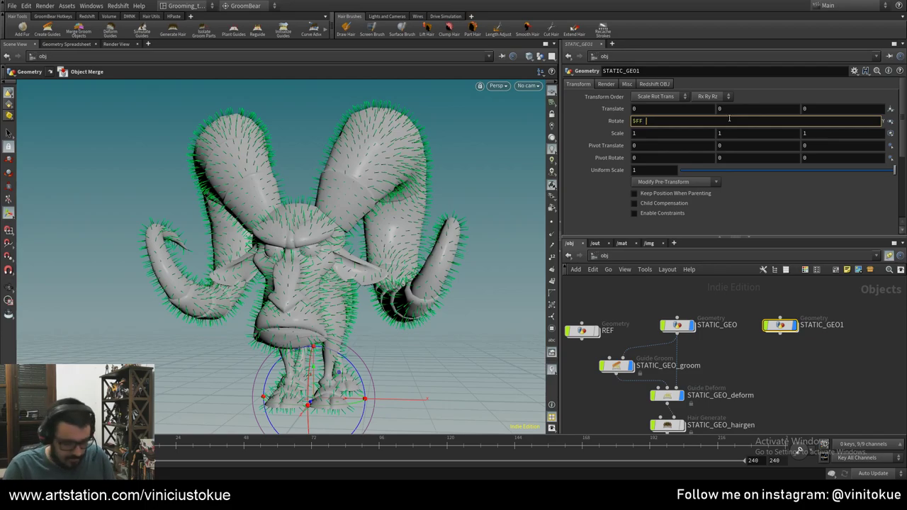
text(* 2)
key(Return)
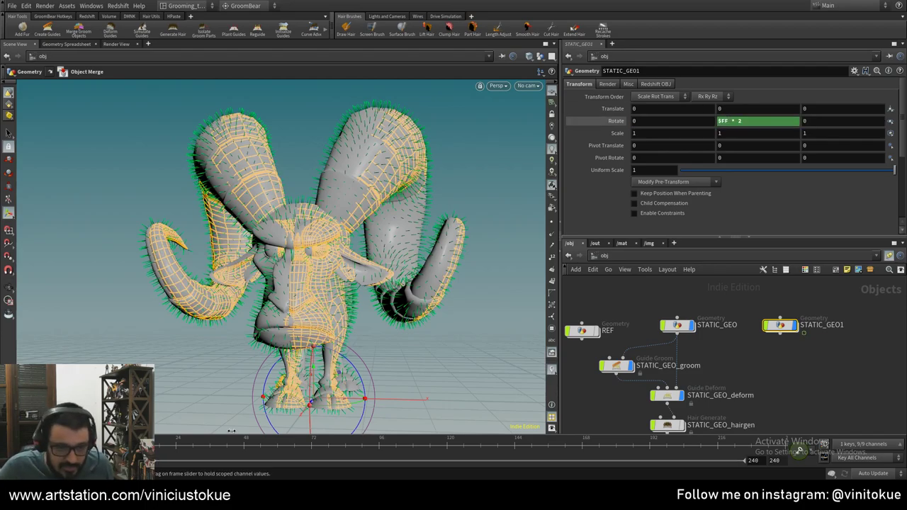
drag(232, 430, 159, 437)
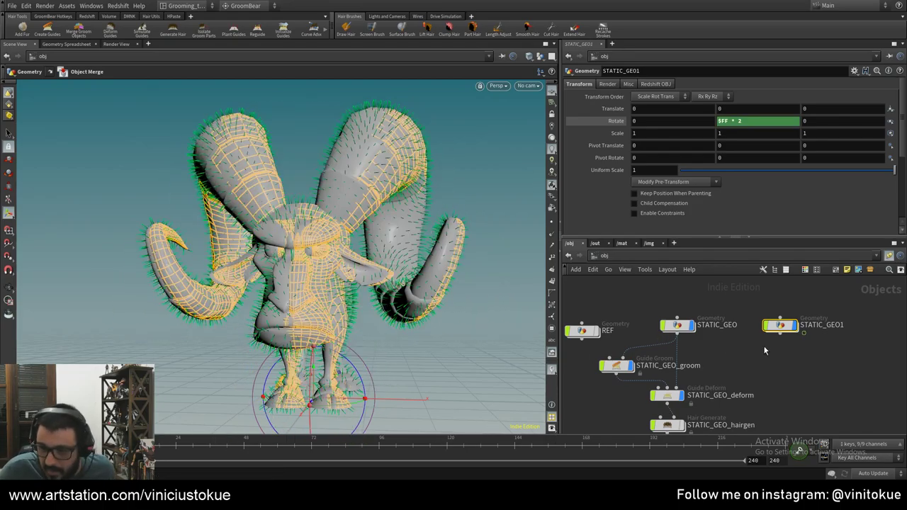
drag(803, 333, 630, 372)
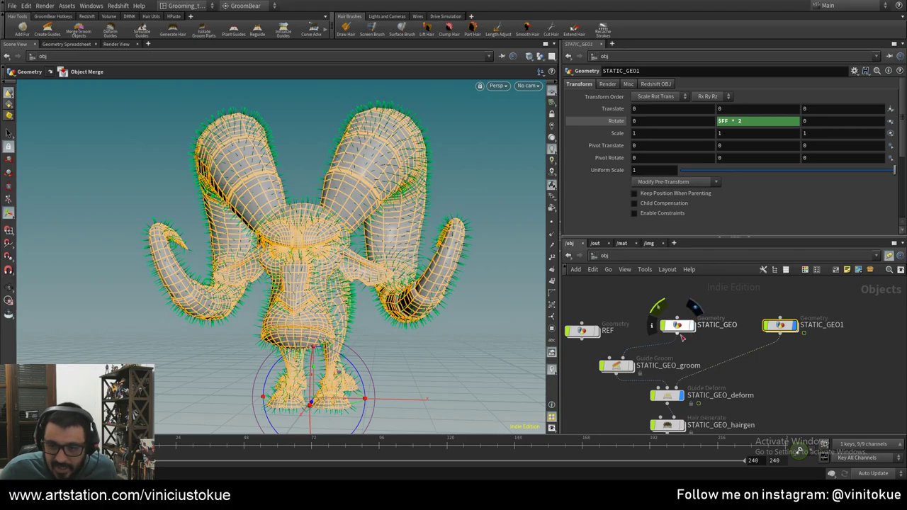
drag(190, 440, 292, 440)
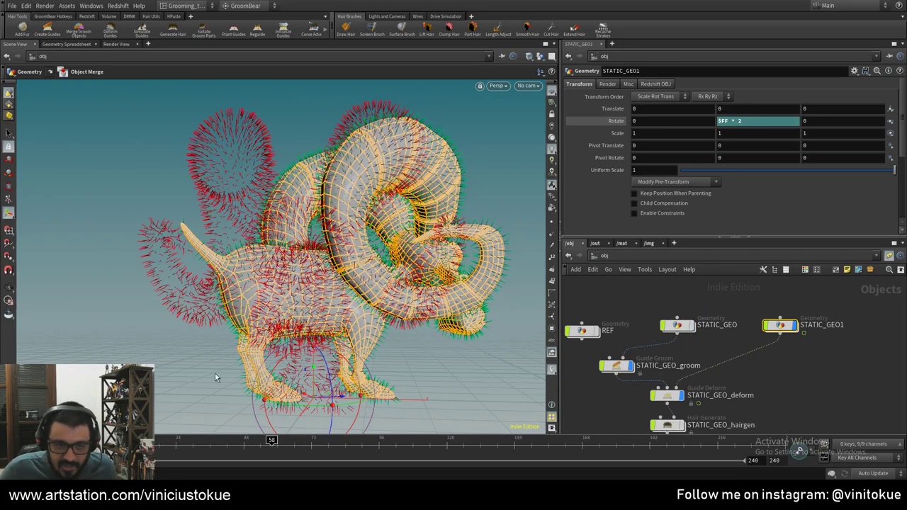
drag(677, 334, 678, 394)
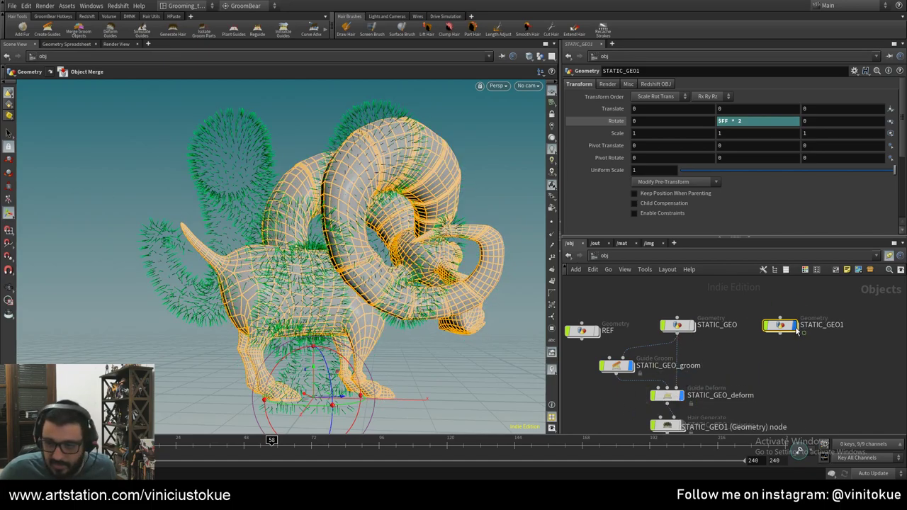
key(Delete)
- Move STATIC_GEO_hairgen lower, hide its fur, and show STATIC_GEO_groom's orange guides
click(684, 325)
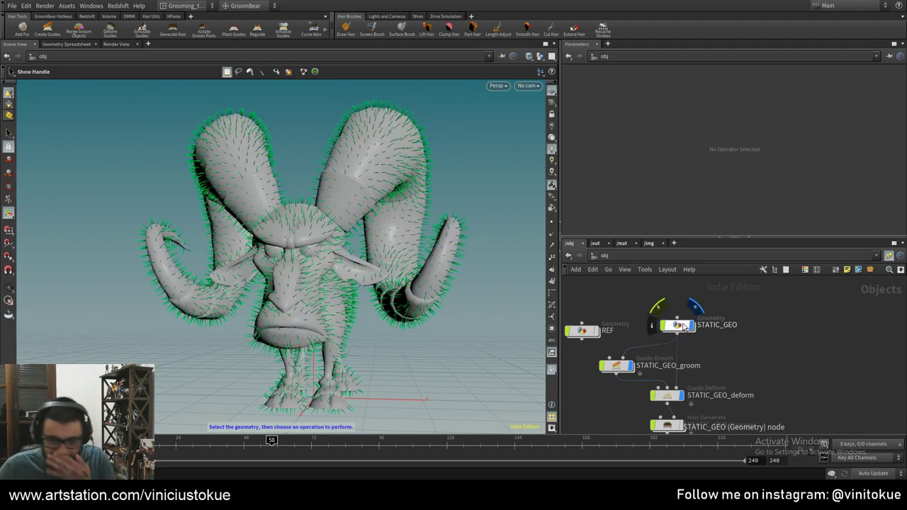
click(684, 325)
middle_drag(709, 441, 732, 376)
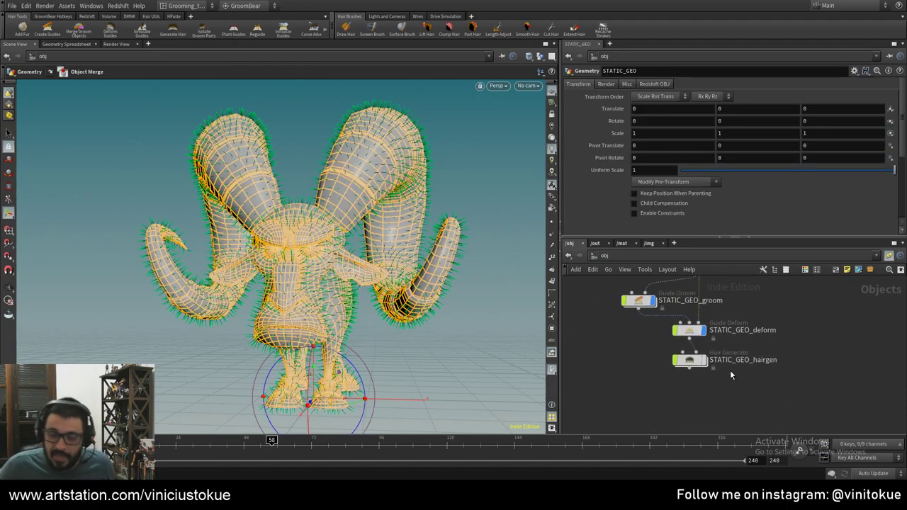
click(689, 359)
drag(690, 360, 688, 383)
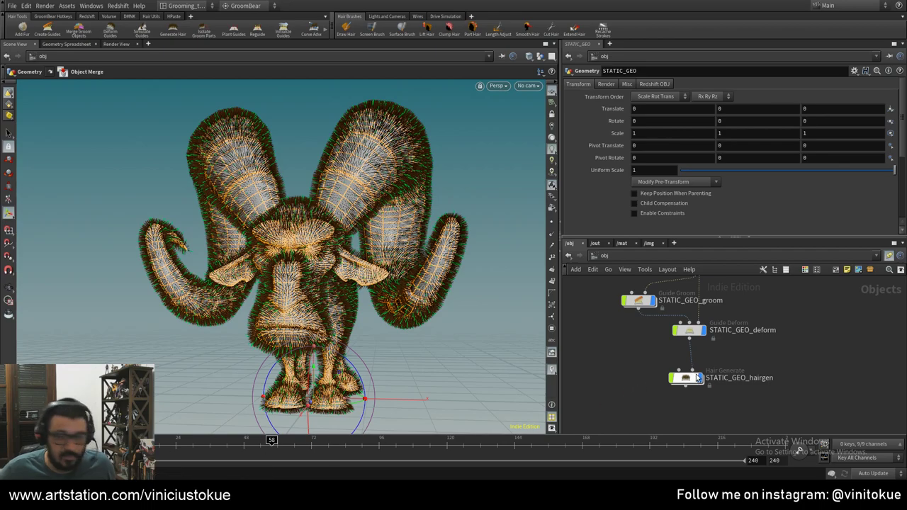
click(671, 375)
click(636, 303)
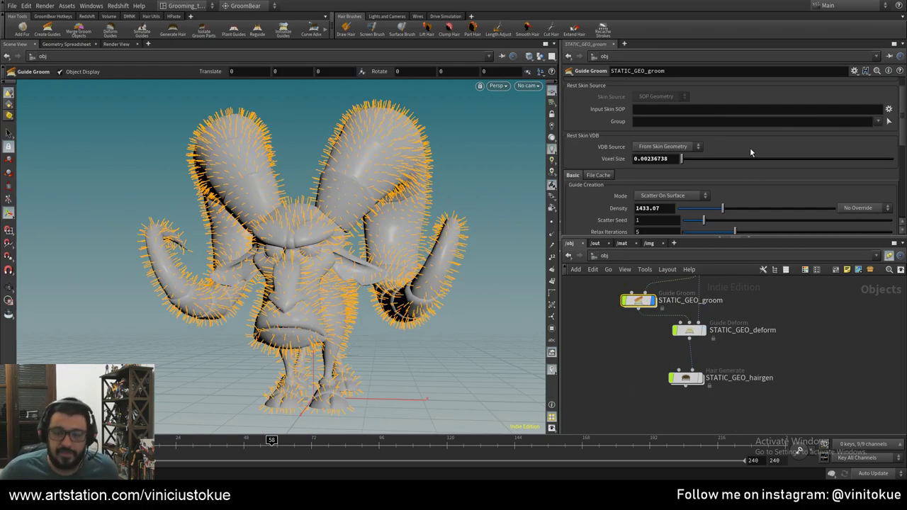
- Line the REF node up level with STATIC_GEO in the object network
middle_drag(808, 350, 827, 419)
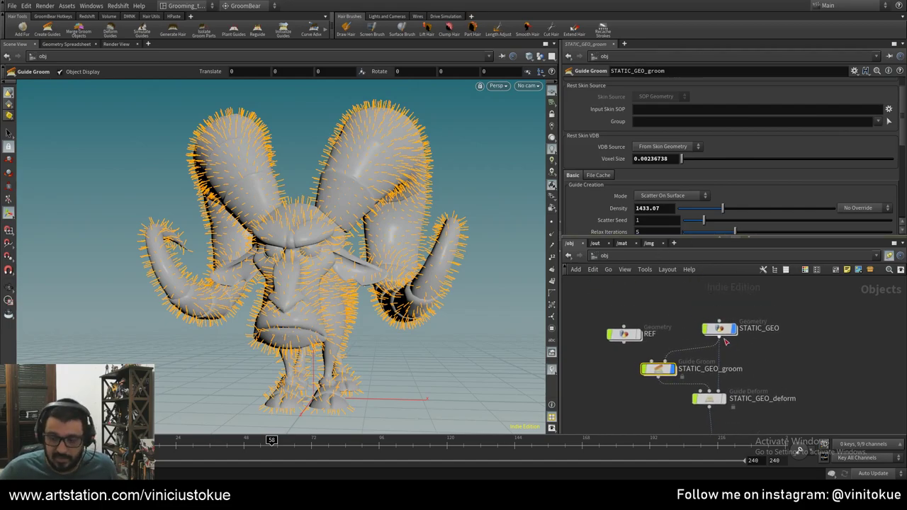
drag(728, 326, 720, 327)
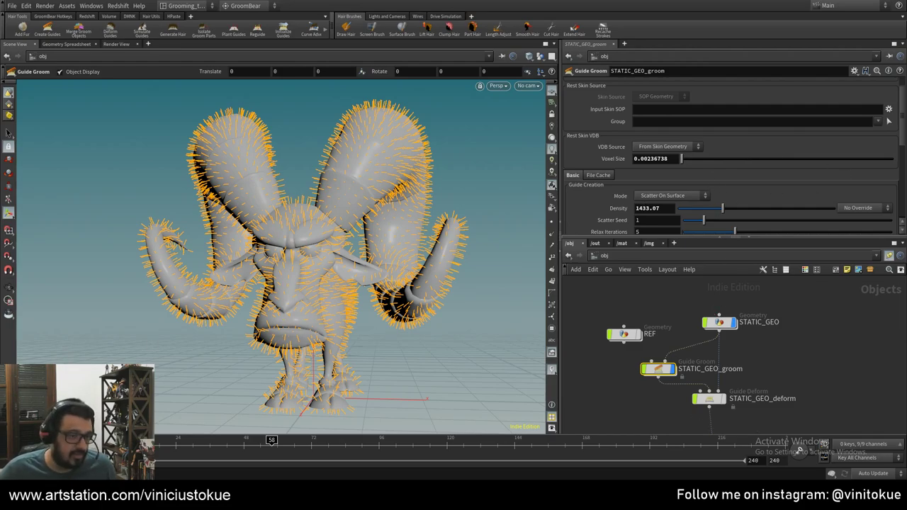
mouse_move(624, 333)
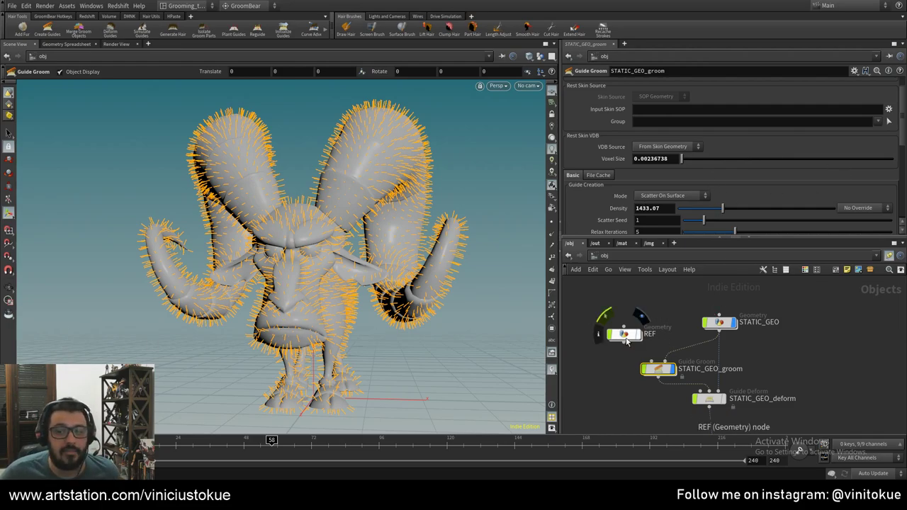
drag(626, 341, 623, 331)
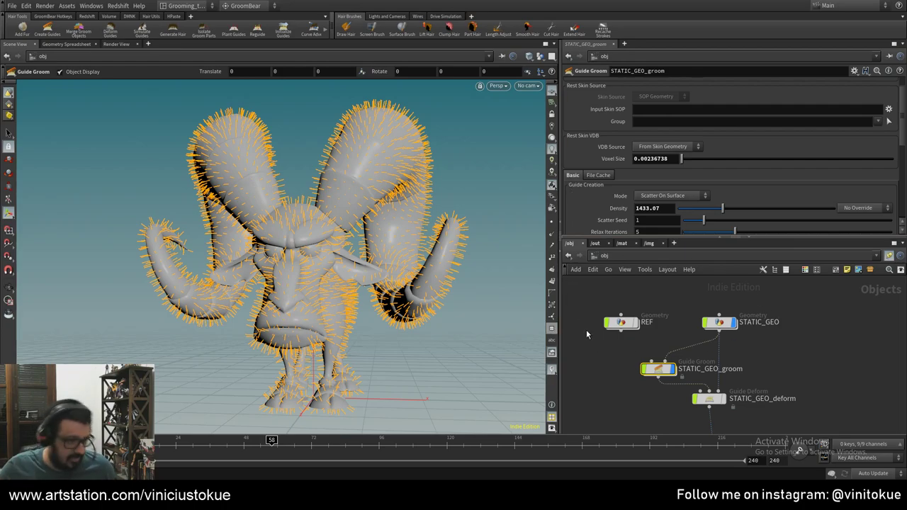
- Inside REF, create a VDB from Polygons node through the 'vdb from' node search
double_click(621, 323)
middle_drag(798, 340, 758, 380)
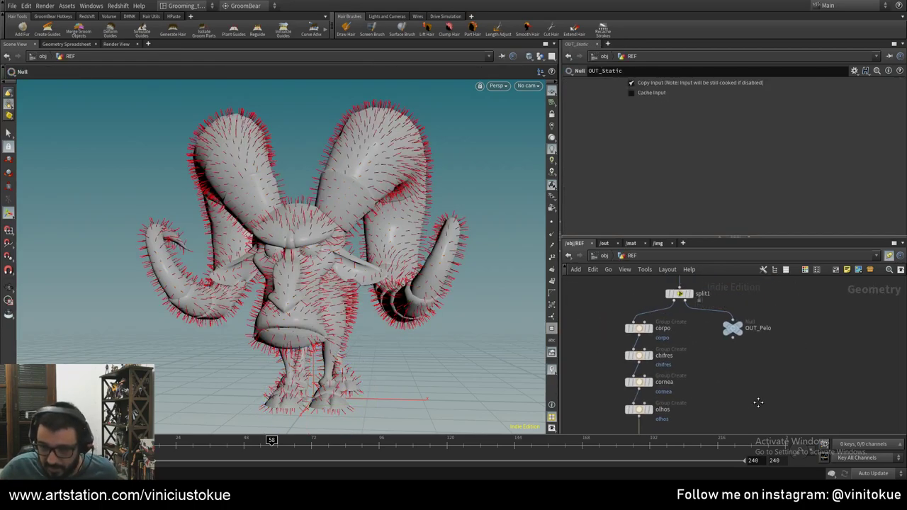
key(Tab)
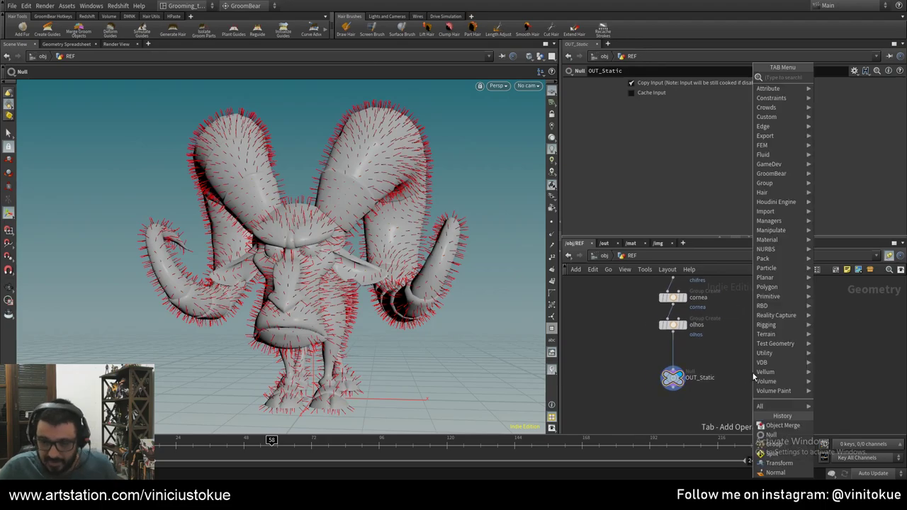
text(co)
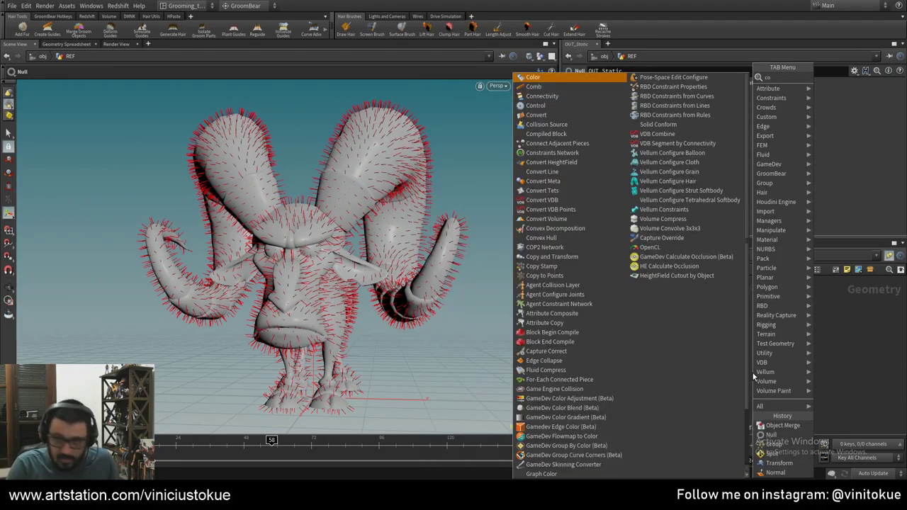
text(nve)
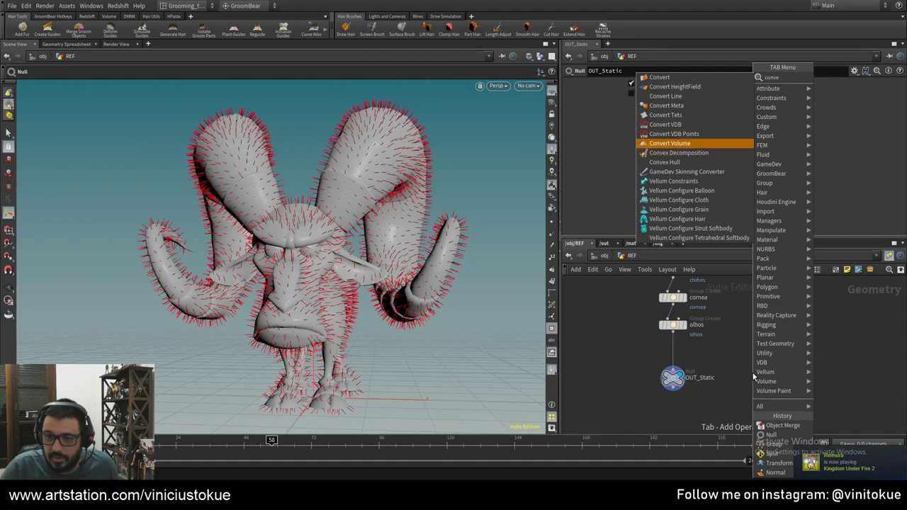
key(BackSpace)
key(BackSpace)
key(BackSpace)
key(BackSpace)
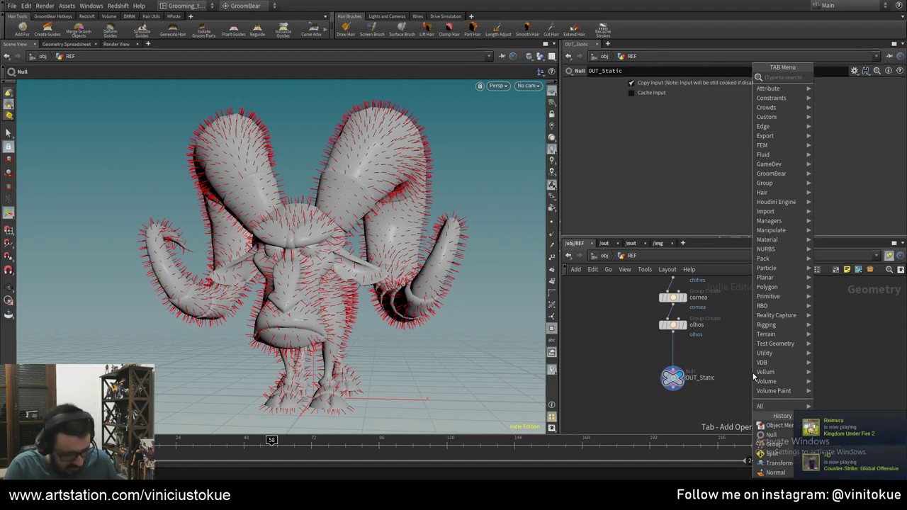
text(vdb from)
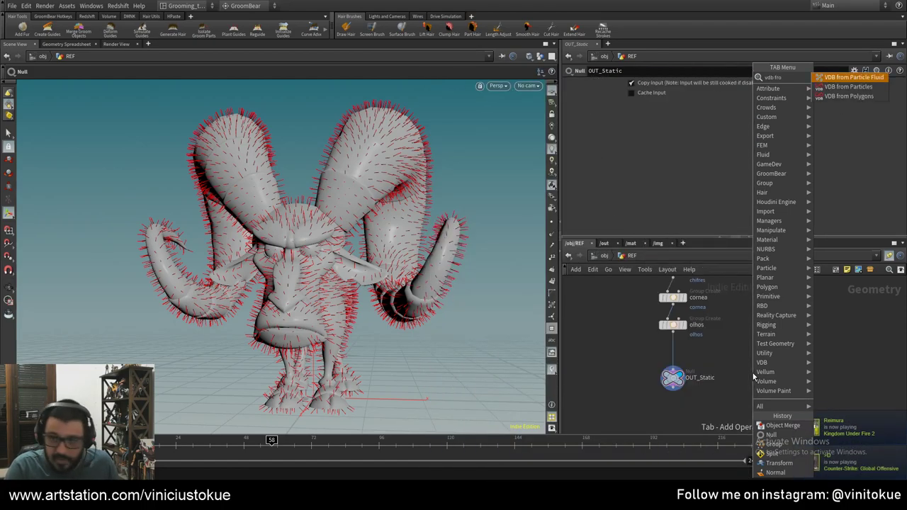
key(Down)
key(Down)
key(Return)
- Place the VDB node beside OUT_Static, wire olhos into it, and display its result
click(752, 373)
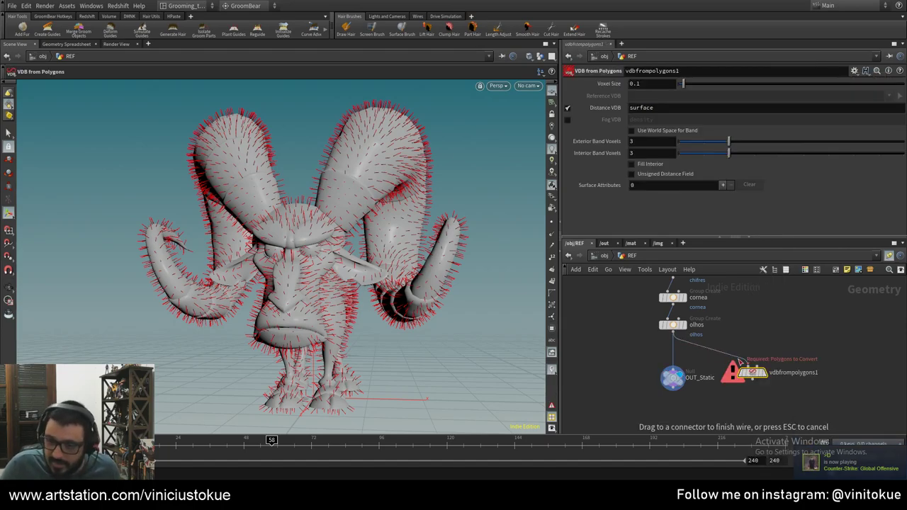
drag(676, 339, 765, 366)
key(r)
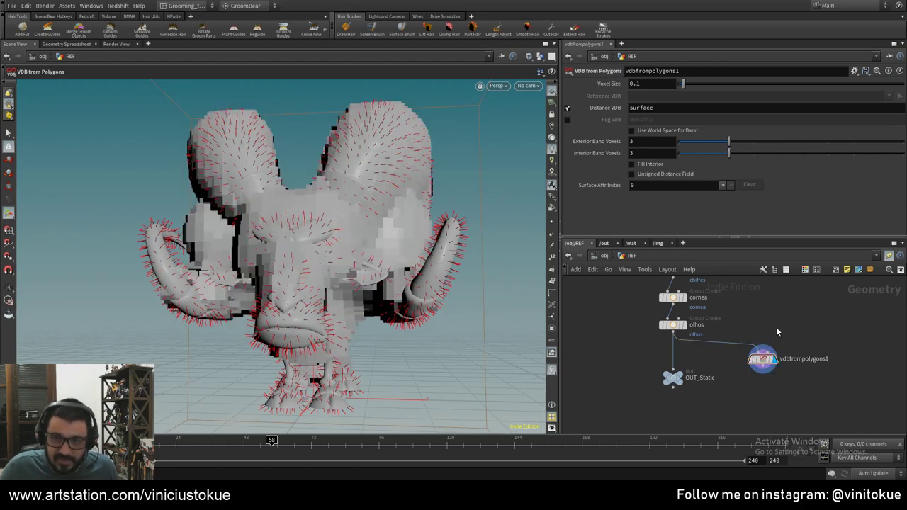
- At object level, hide STATIC_GEO and the groom objects, show REF, and go inside it
click(607, 256)
click(703, 321)
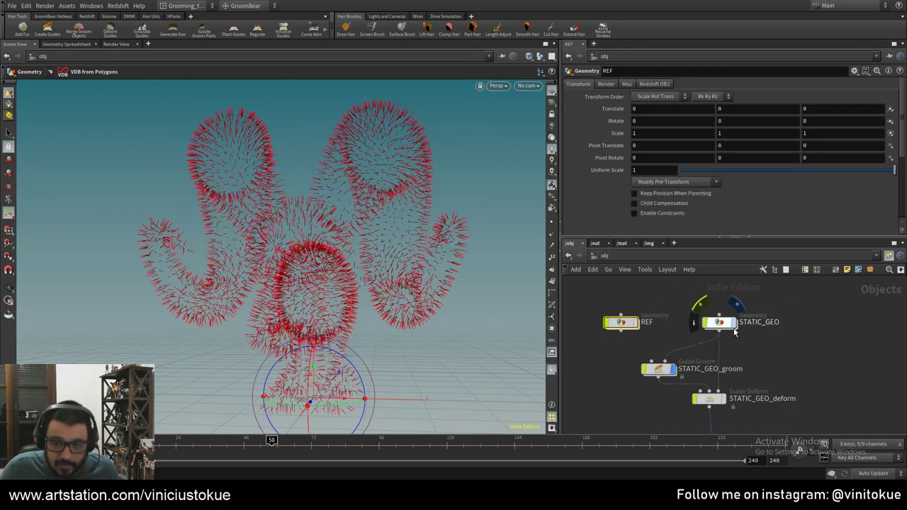
click(655, 366)
click(639, 327)
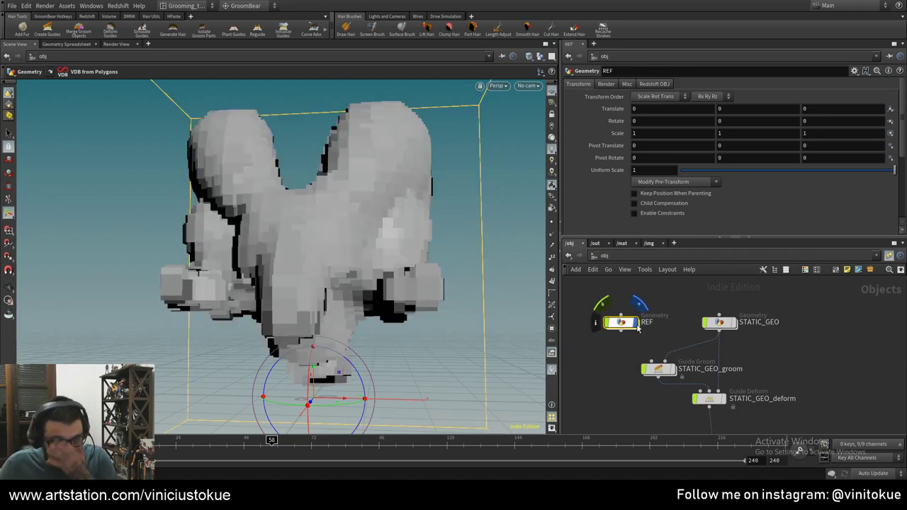
double_click(623, 326)
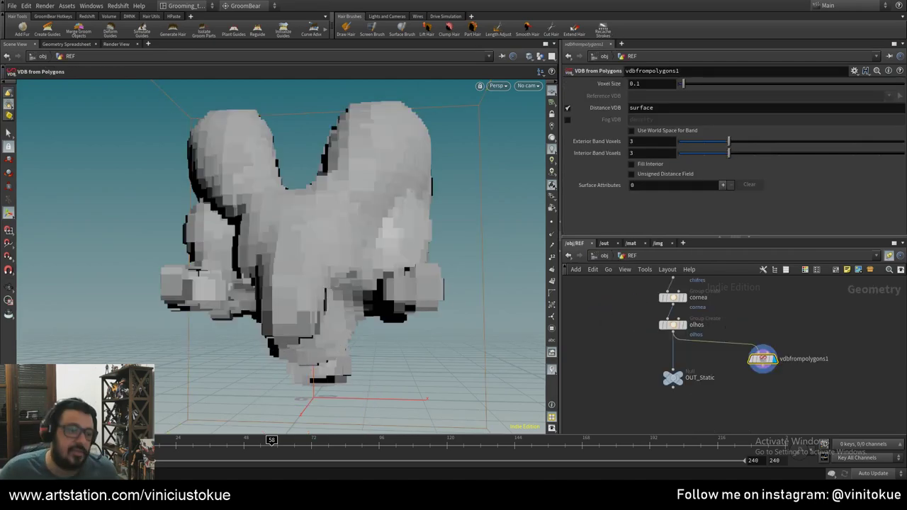
- Lower the VDB voxel size through 0.01 and 0.005 to 0.001, orbiting to check the ram
click(653, 84)
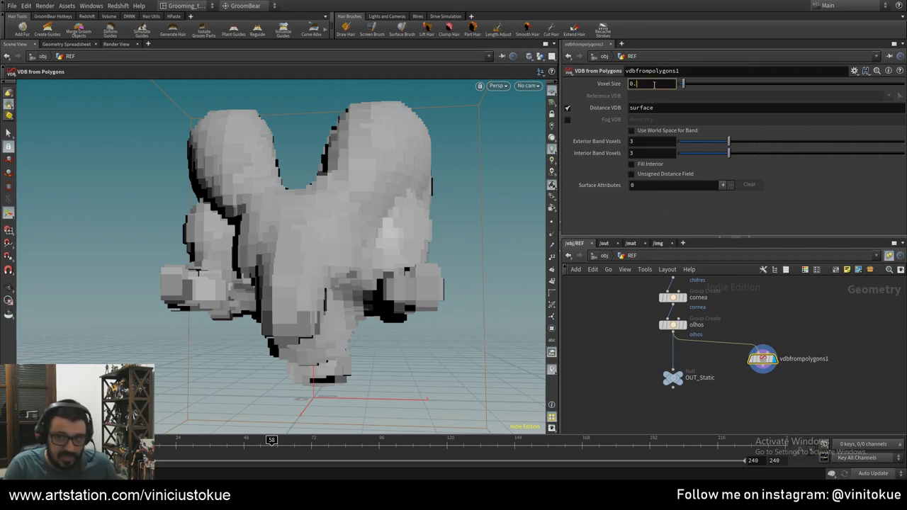
text(01)
key(Return)
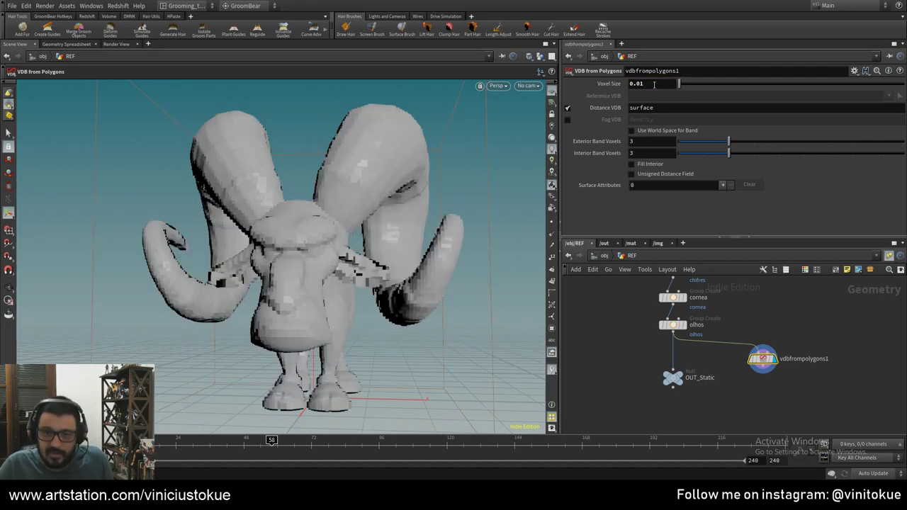
double_click(653, 84)
text(0.005)
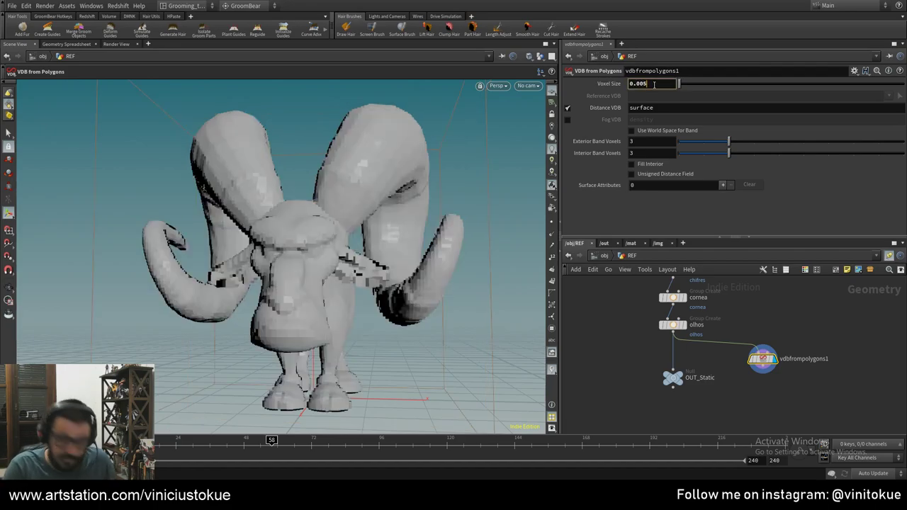
key(Return)
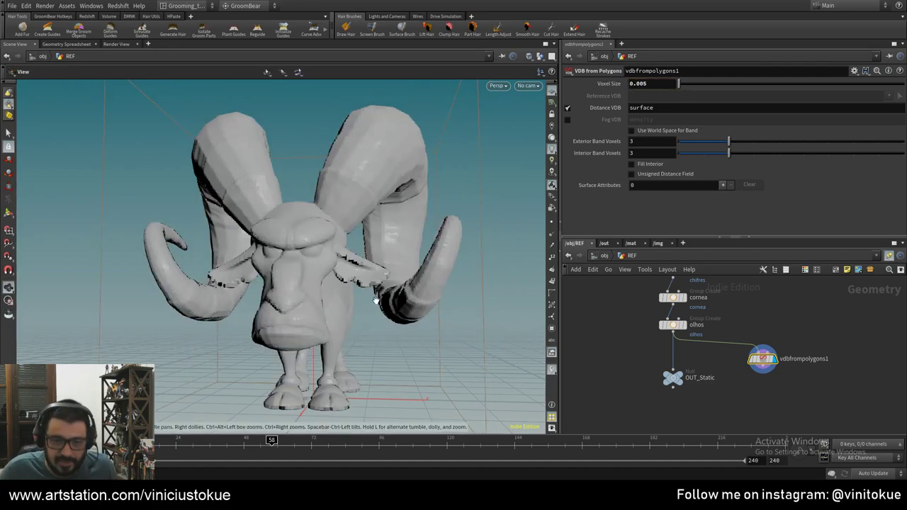
mouse_move(431, 277)
mouse_down()
mouse_move(559, 289)
mouse_move(637, 110)
mouse_up()
text(0.002)
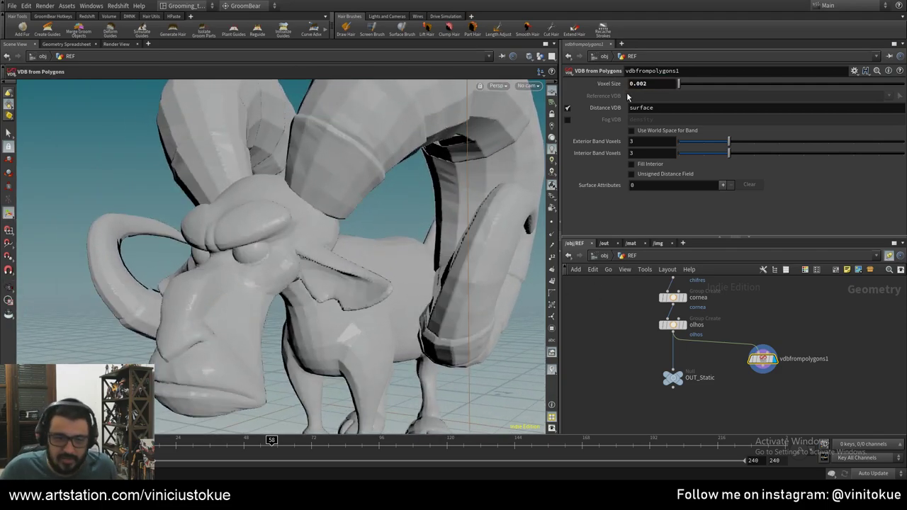
click(654, 83)
text(0.001)
key(Return)
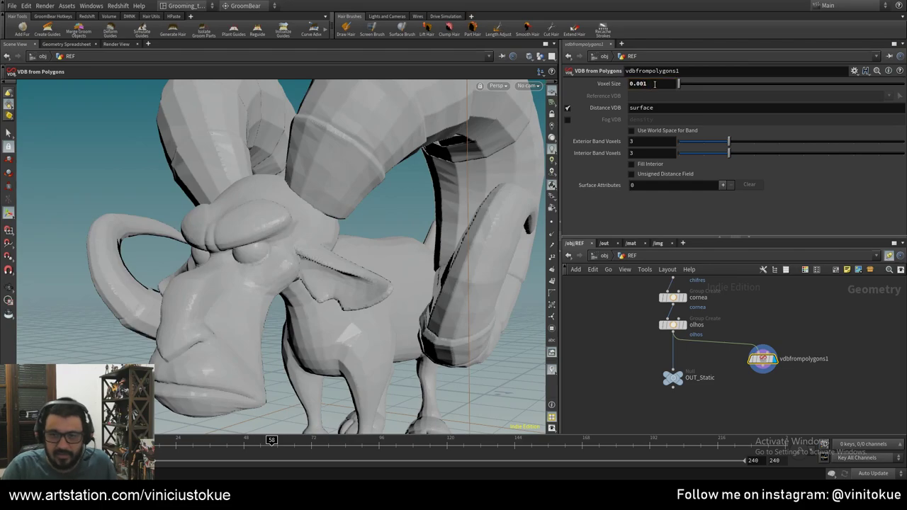
mouse_move(293, 219)
mouse_down()
mouse_move(369, 250)
mouse_move(425, 298)
mouse_up()
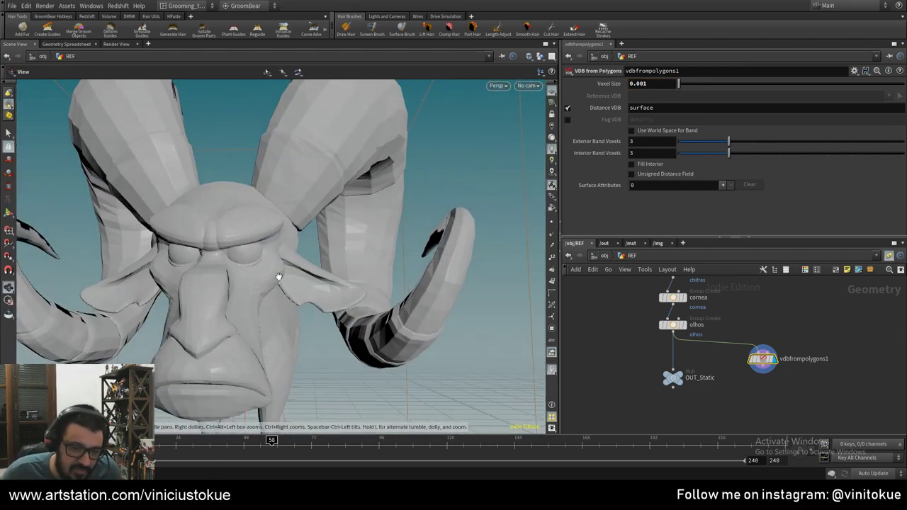
- Add a File Cache node under the VDB node, set to Save Current Frame
key(Tab)
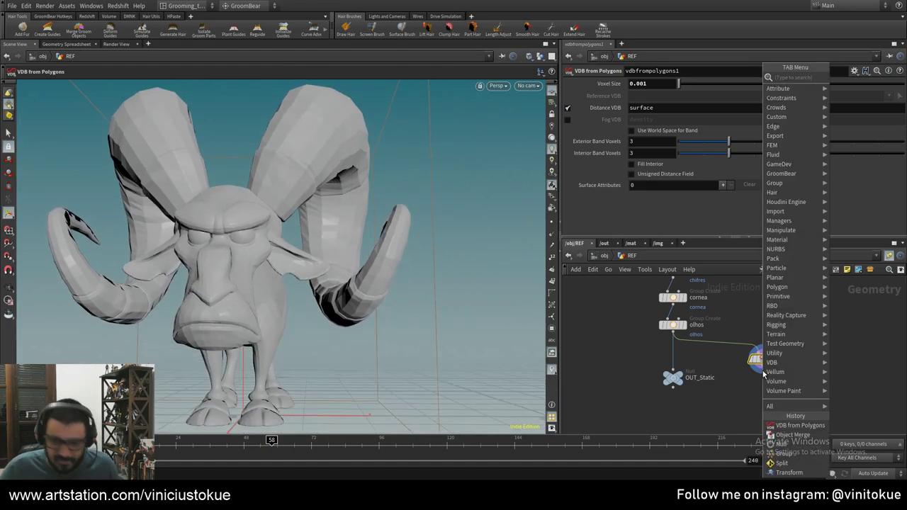
text(file)
key(Down)
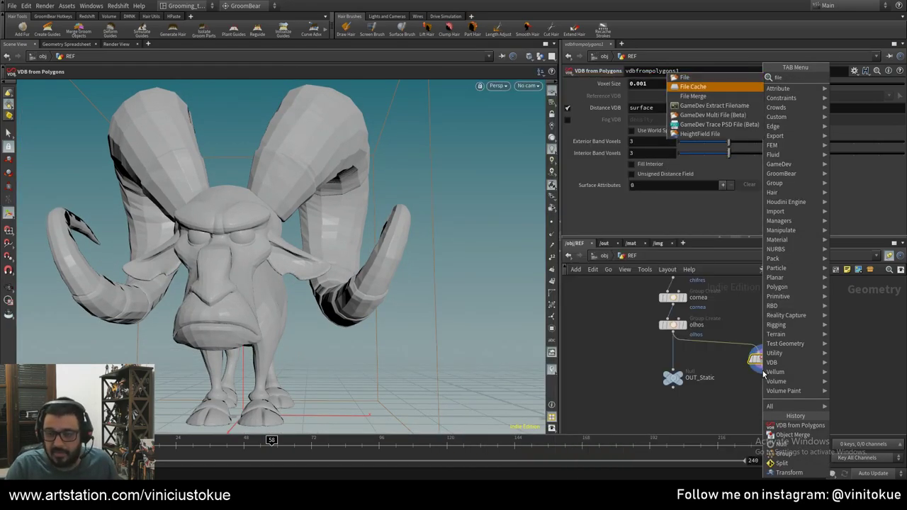
key(Return)
click(762, 386)
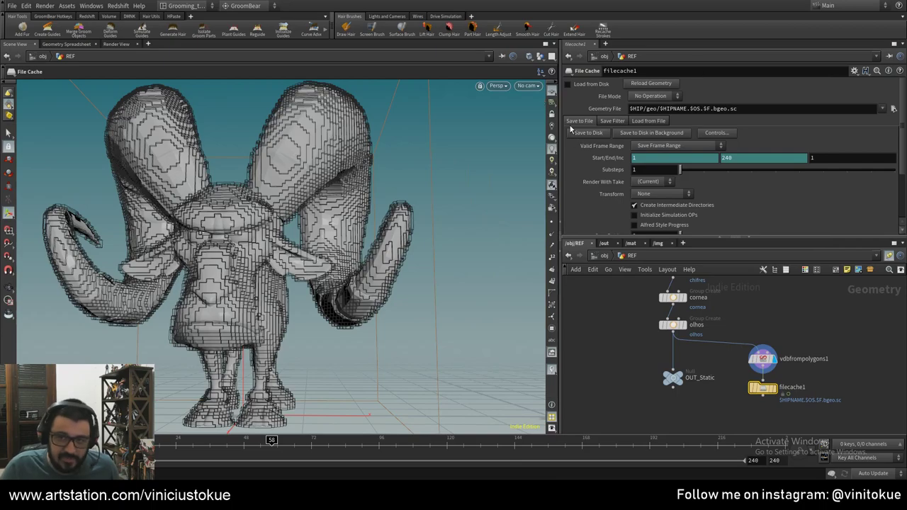
click(653, 146)
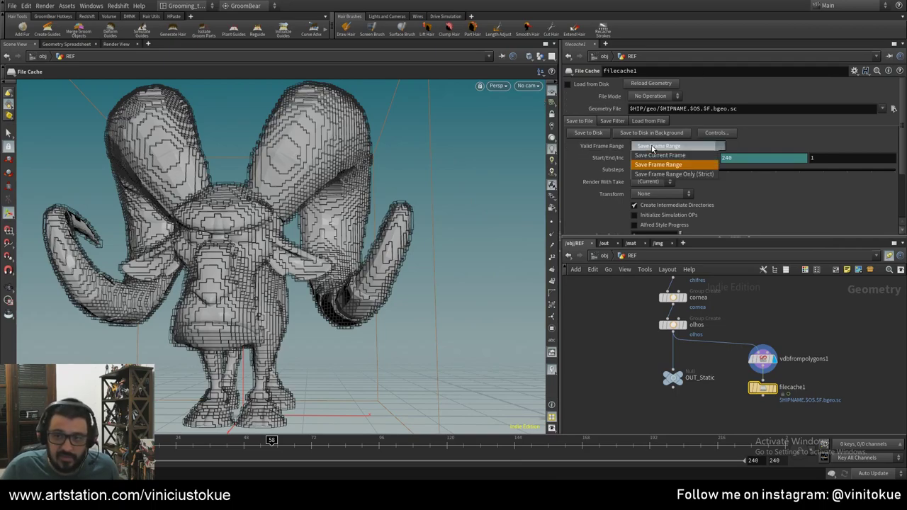
click(658, 154)
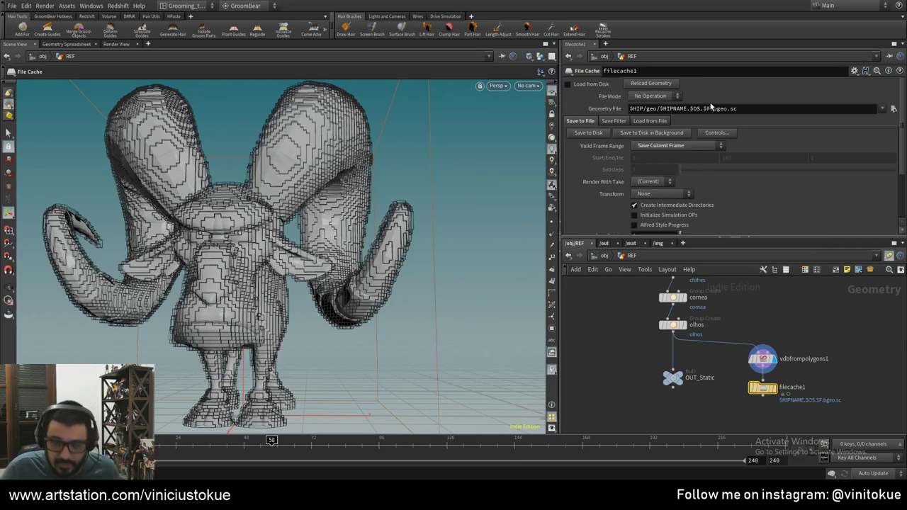
- Point the cache file browser to the $JOB/geo folder for the output name
click(893, 108)
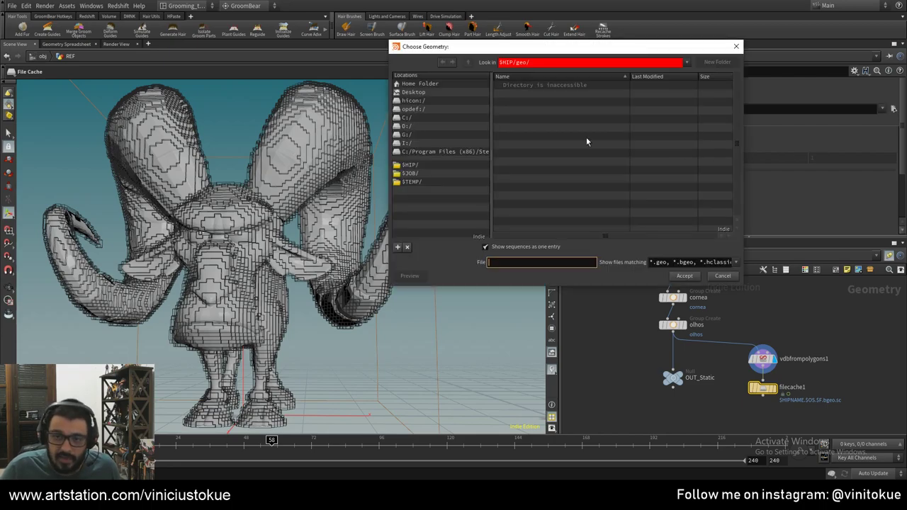
click(410, 173)
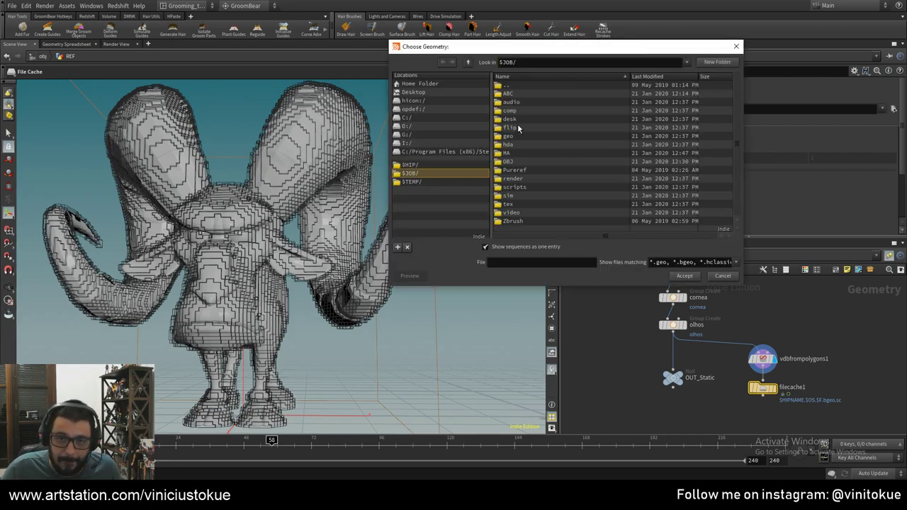
double_click(509, 136)
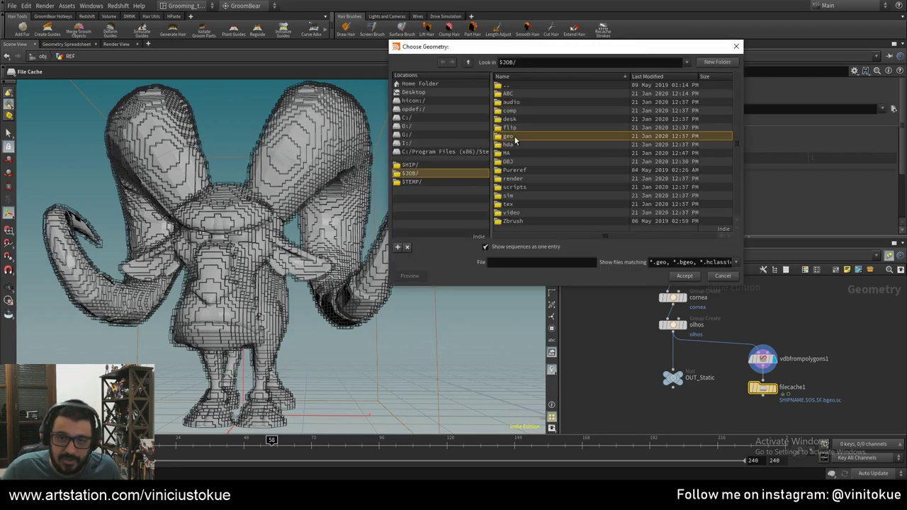
click(532, 263)
text(VDB_BODE.bgeo)
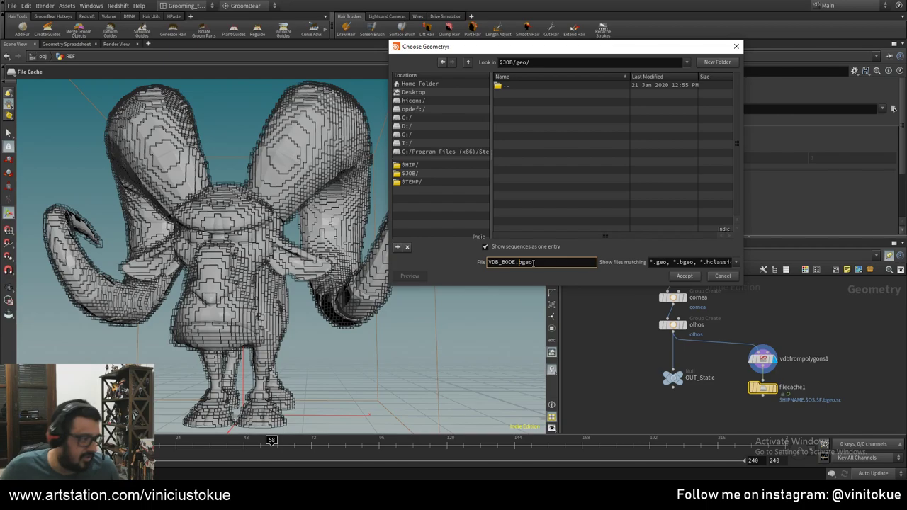
- Accept VDB_BODE.bgeo, display the File Cache, enable Load from Disk, and write the body cache
click(683, 276)
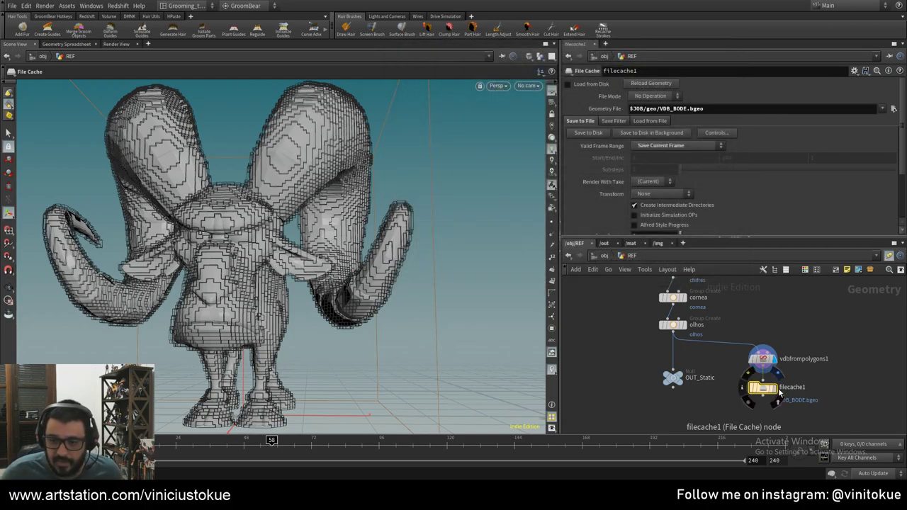
click(772, 387)
click(566, 84)
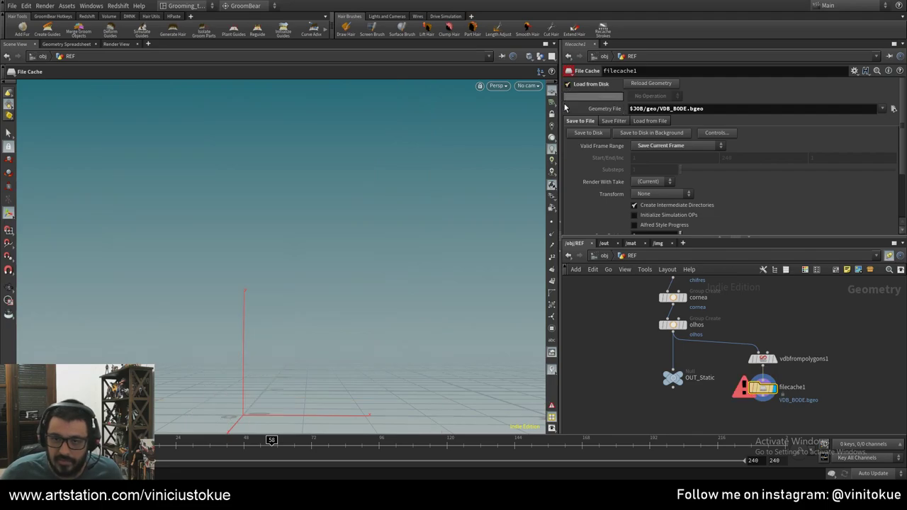
click(575, 134)
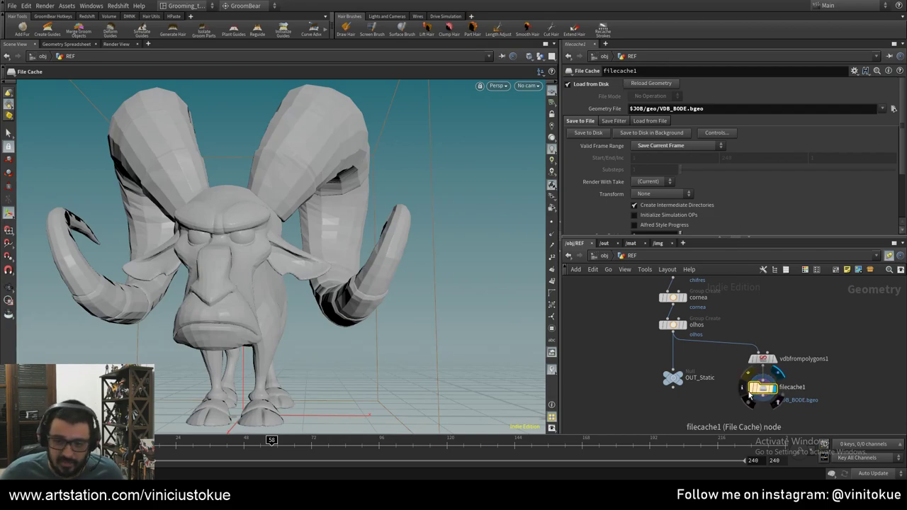
key(Tab)
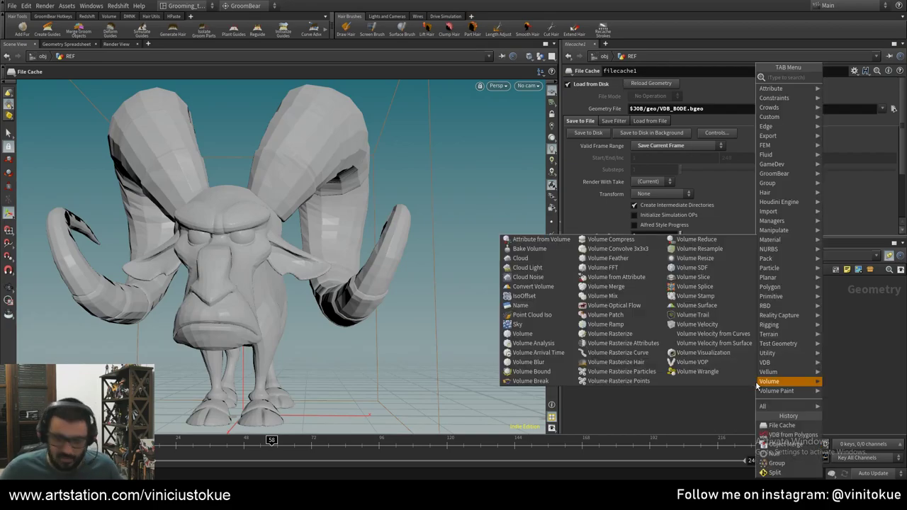
- Create a Null under filecache1, rename it OUT_VDB, and display OUT_Static again
text(null)
key(Return)
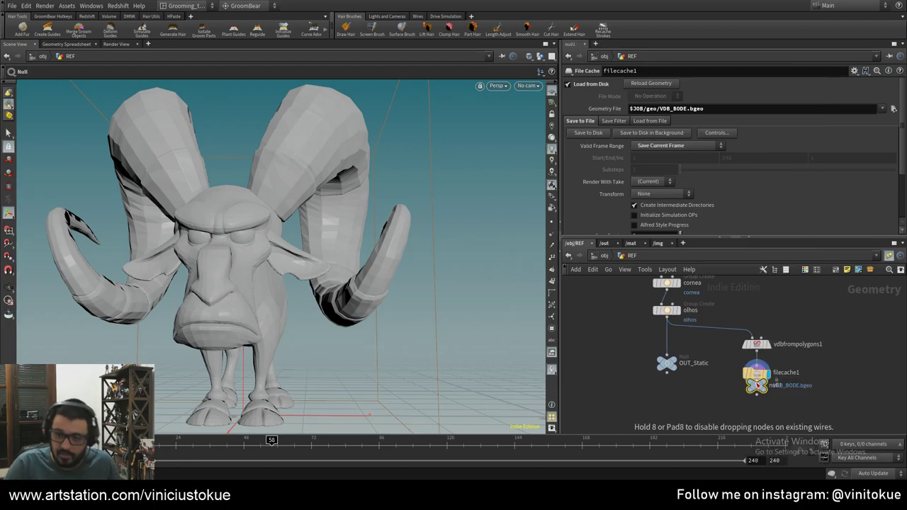
click(756, 402)
double_click(777, 405)
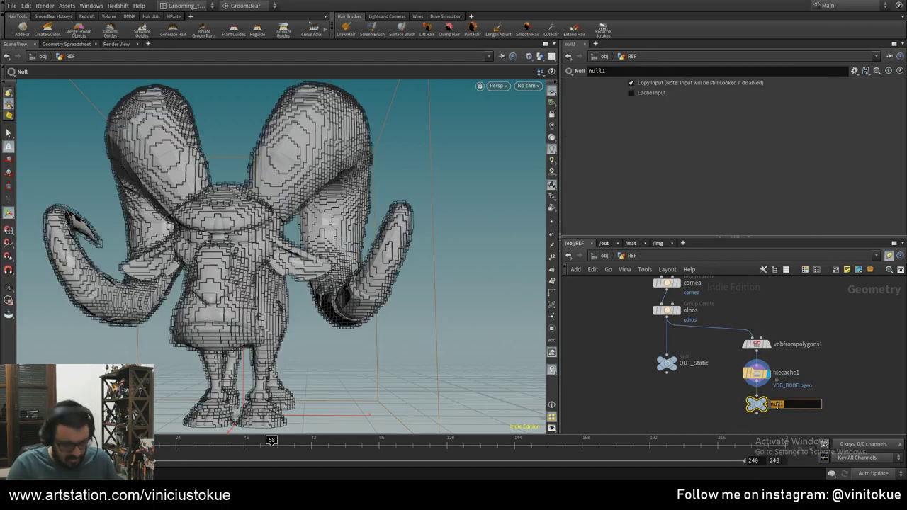
text(OUT_V)
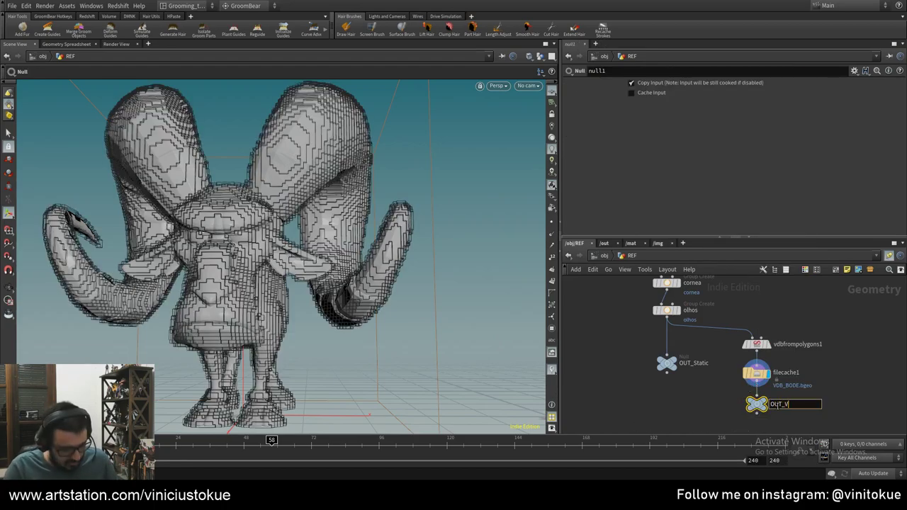
text(DB)
key(Return)
click(670, 366)
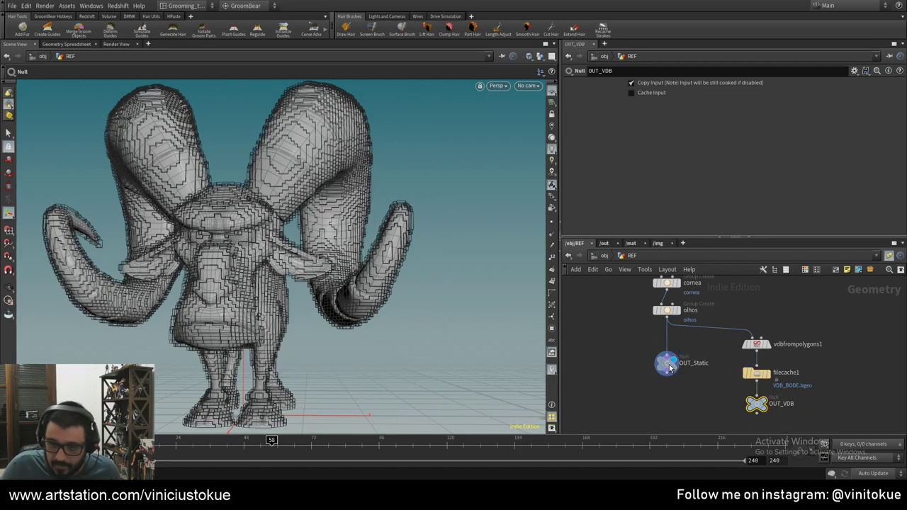
- Set STATIC_GEO_groom's rest skin VDB source to SOP Geometry with SOP path /obj/REF/OUT_VDB
key(u)
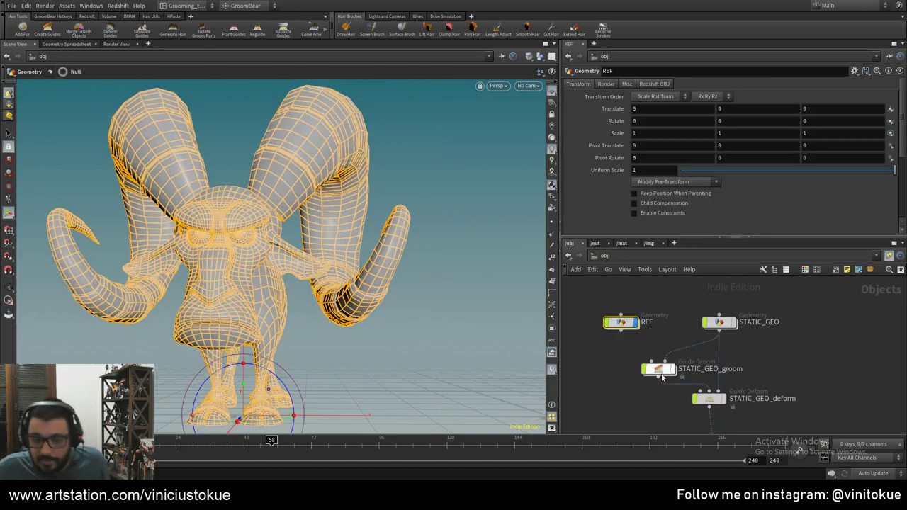
click(658, 370)
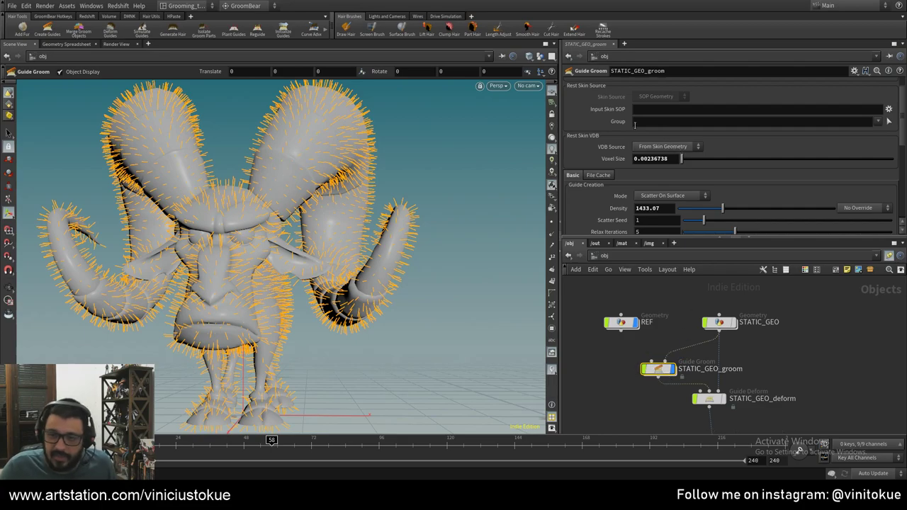
click(680, 147)
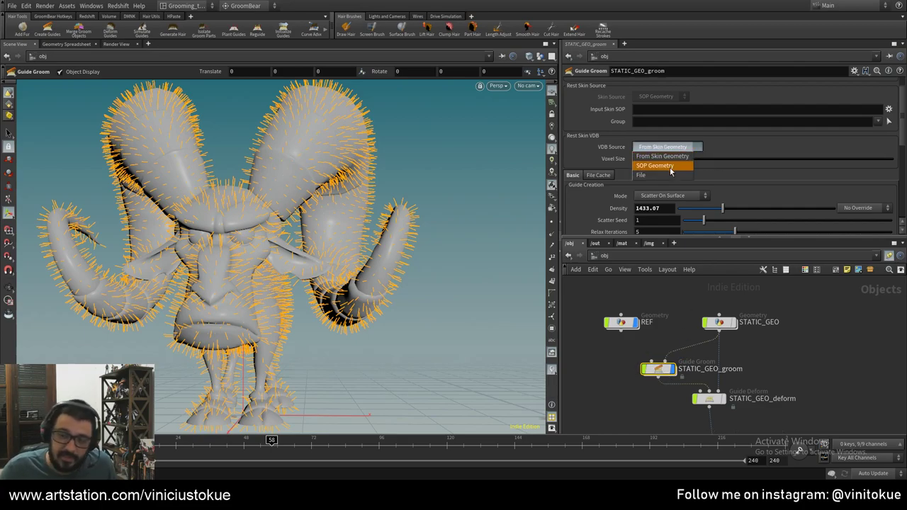
click(670, 166)
click(889, 158)
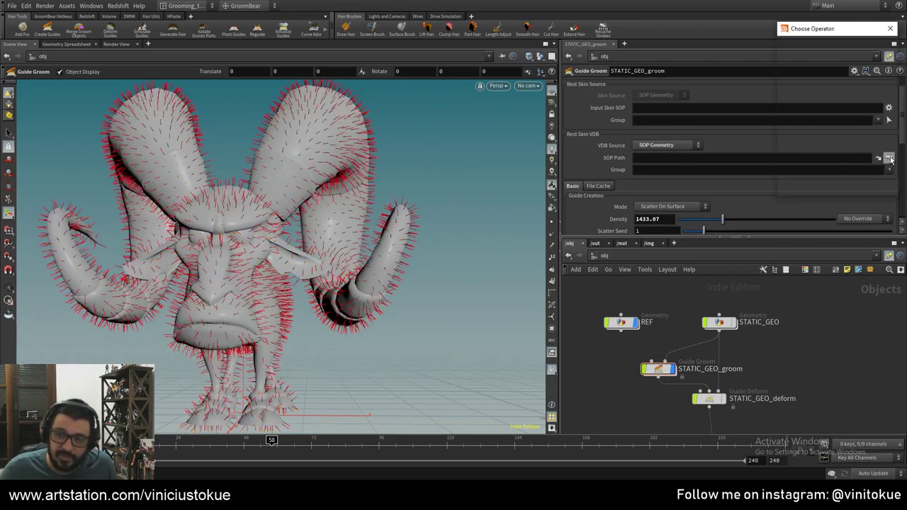
click(835, 111)
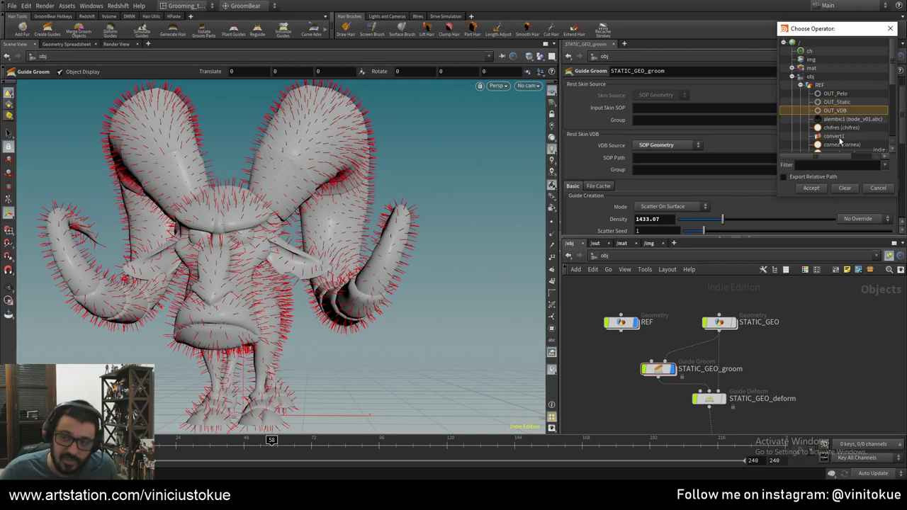
click(811, 187)
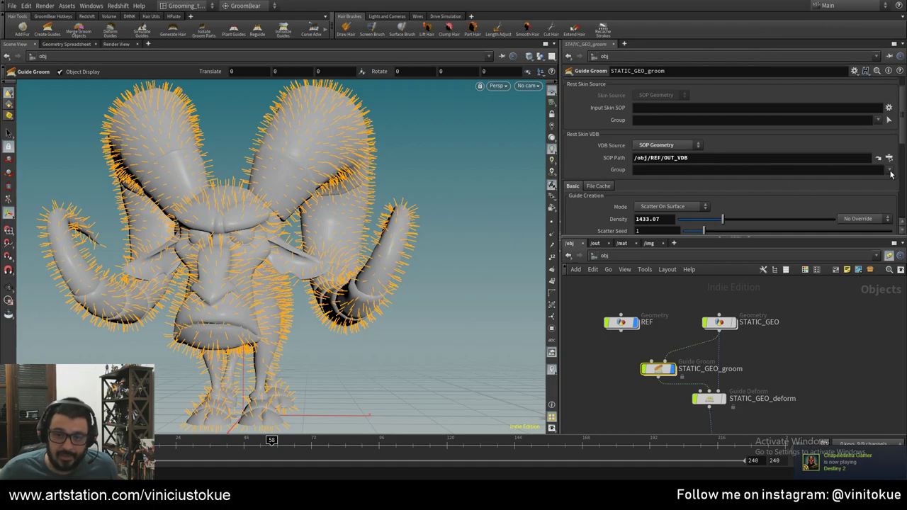
scroll(786, 194, down, 1)
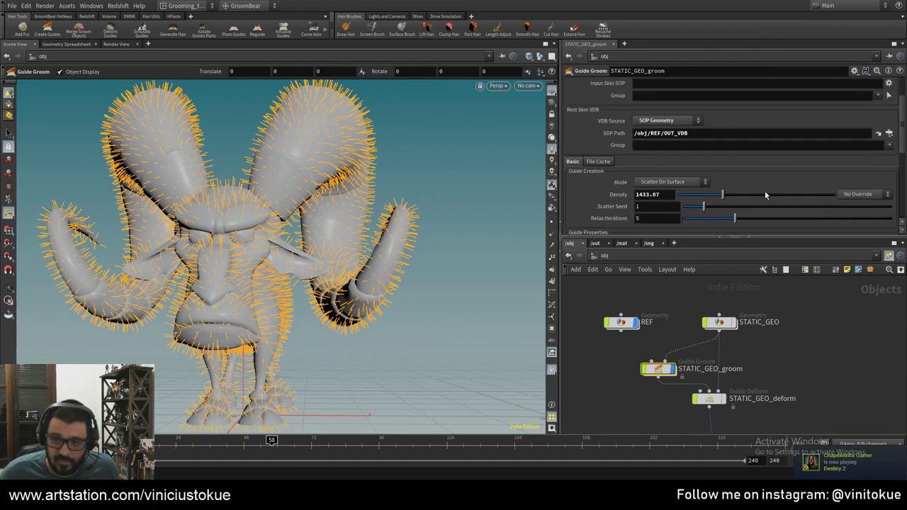
scroll(764, 191, down, 1)
click(683, 146)
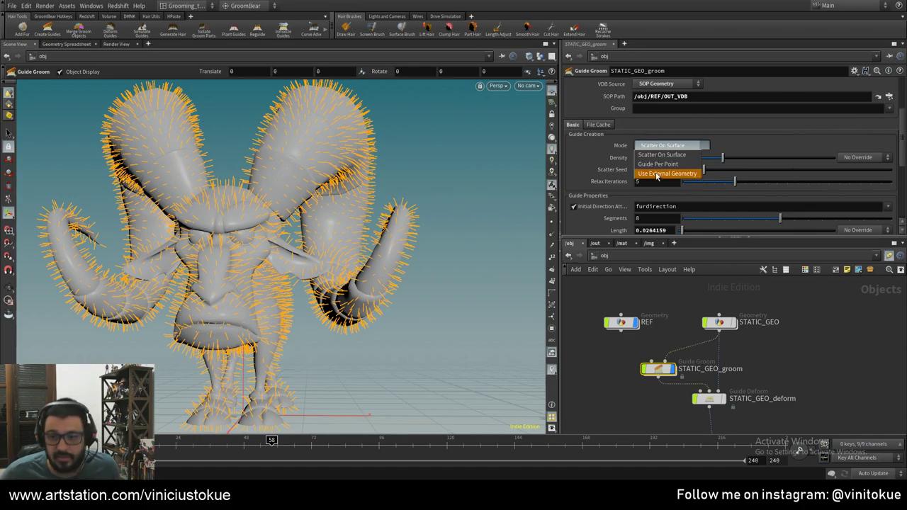
click(782, 133)
click(703, 147)
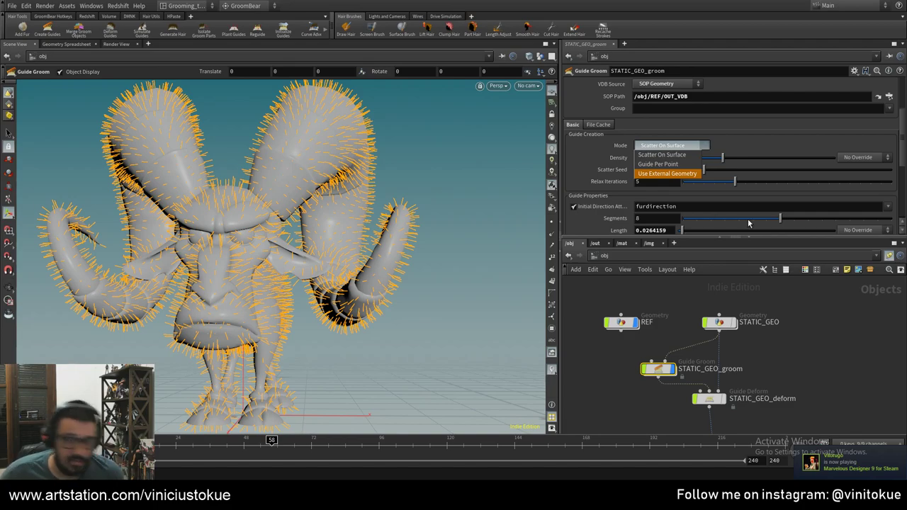
click(781, 129)
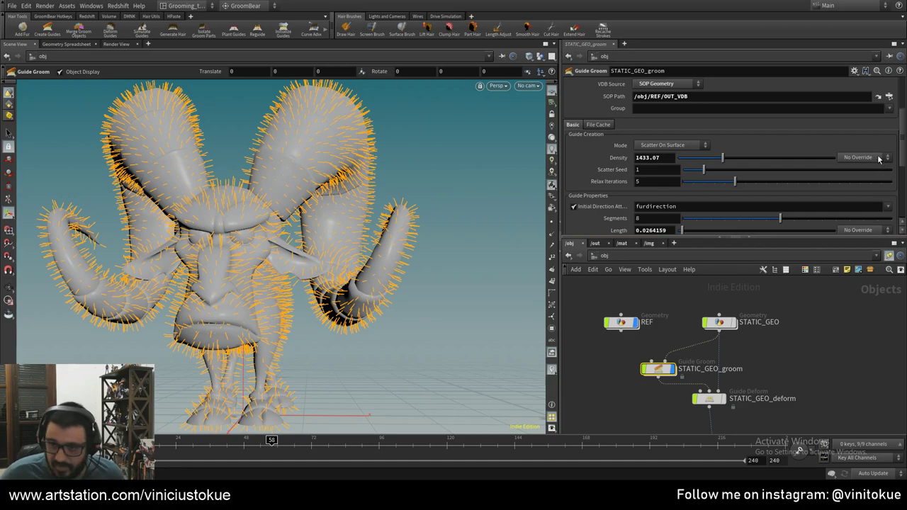
click(660, 157)
click(638, 157)
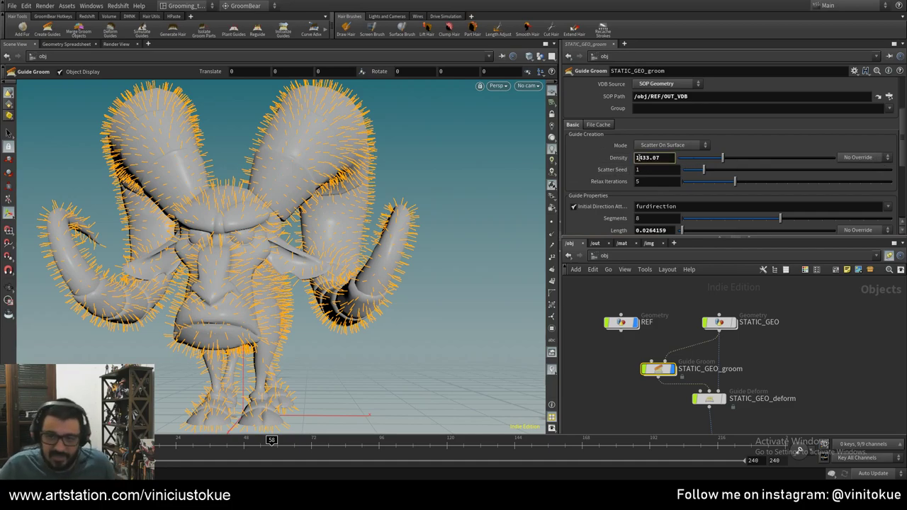
key(Return)
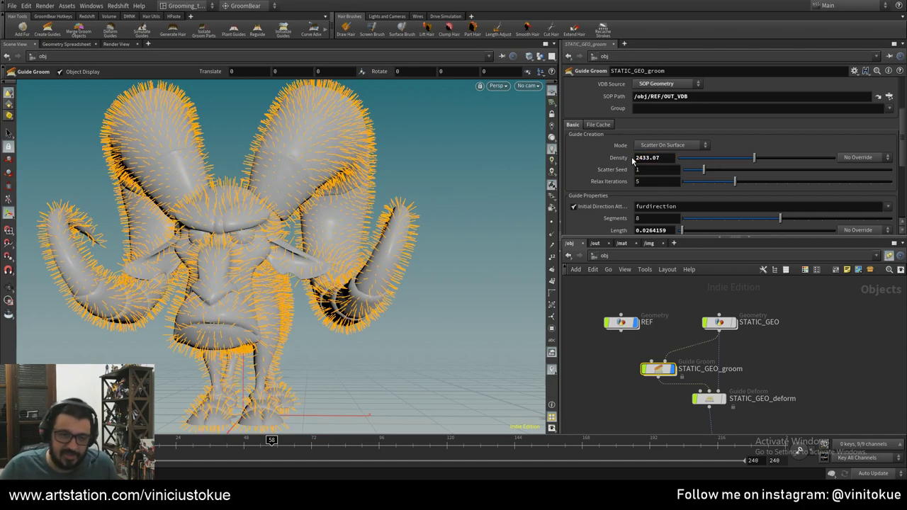
click(639, 157)
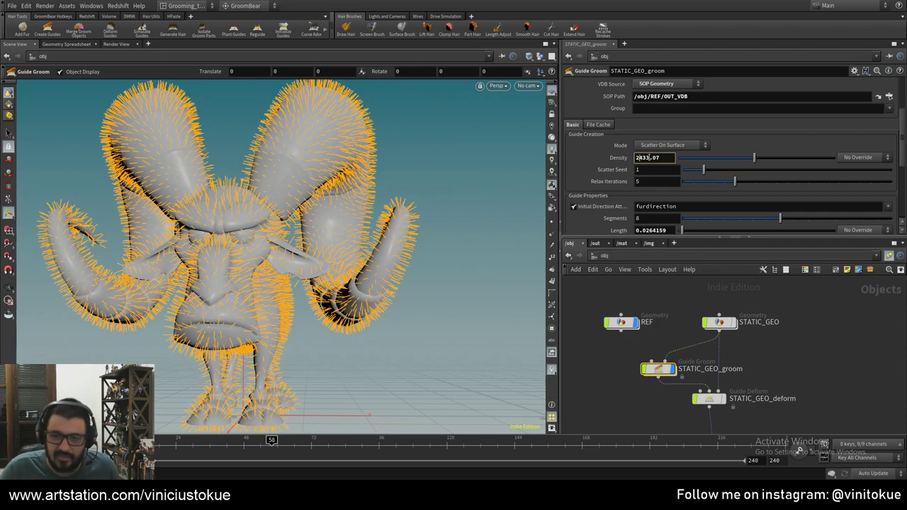
text(1433.07)
key(Return)
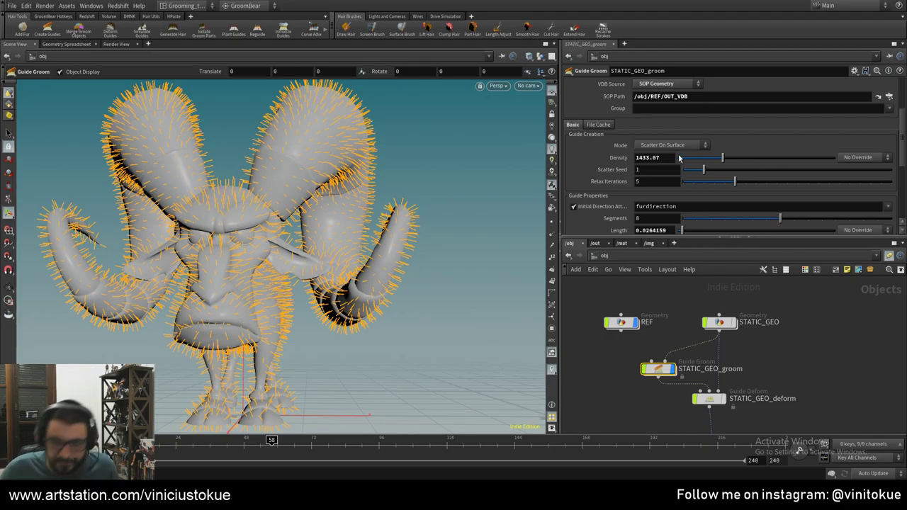
mouse_move(374, 226)
mouse_down()
mouse_move(251, 235)
mouse_move(364, 241)
mouse_up()
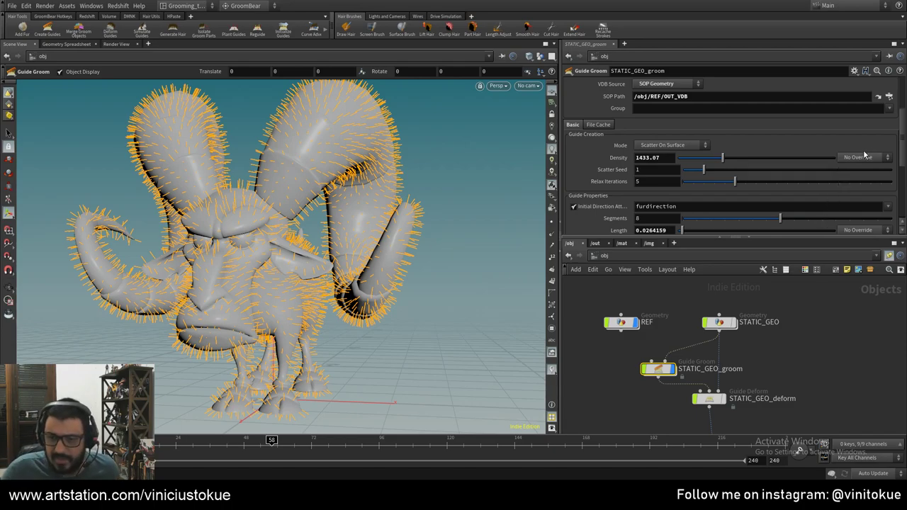
scroll(877, 146, down, 1)
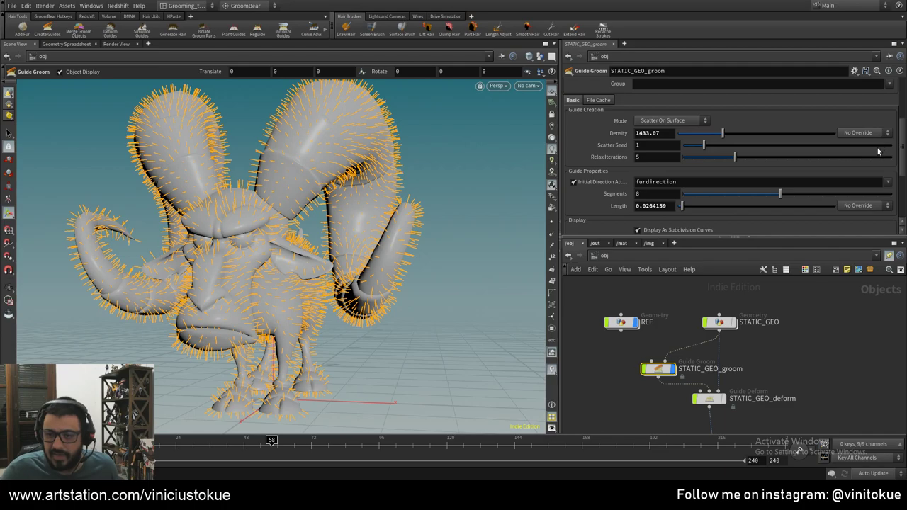
click(875, 137)
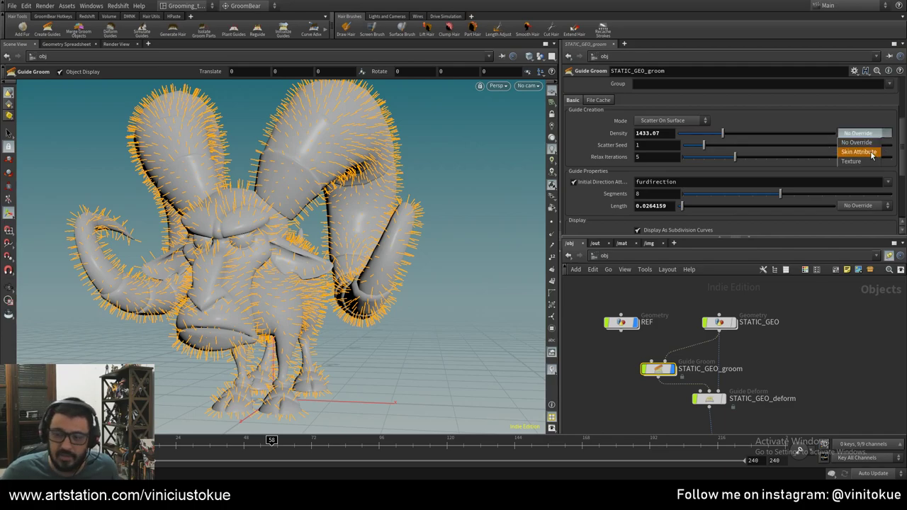
click(872, 153)
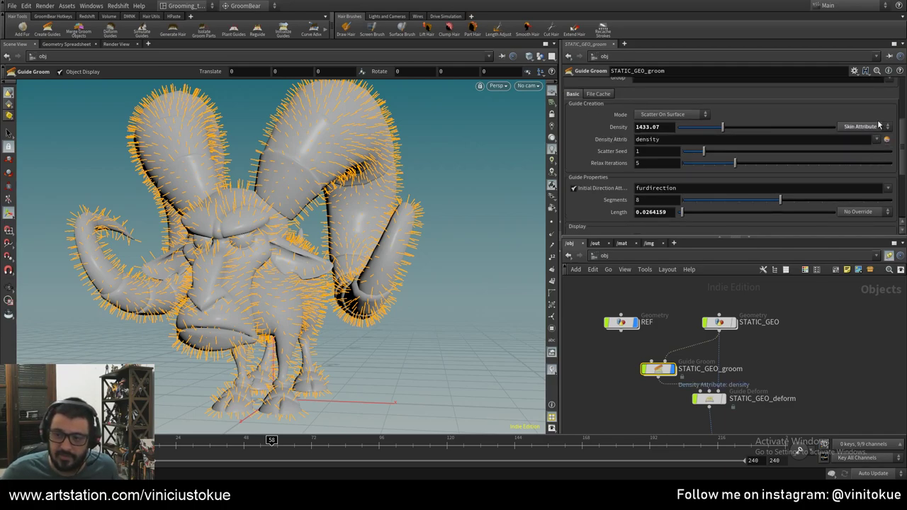
click(879, 126)
click(861, 132)
scroll(772, 126, up, 2)
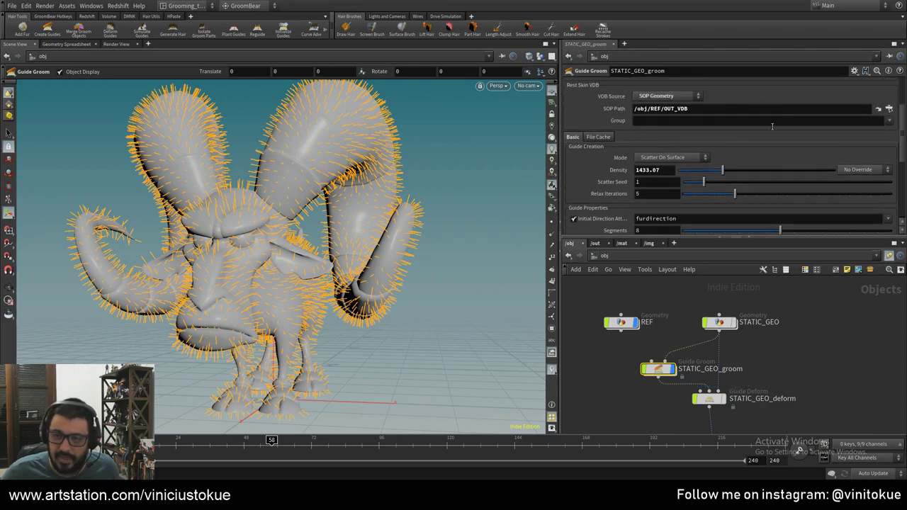
scroll(898, 128, up, 1)
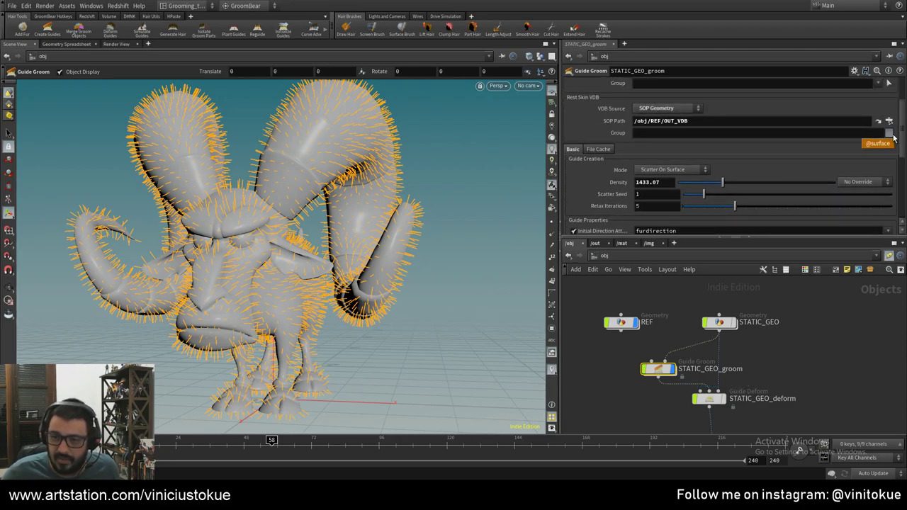
scroll(891, 137, up, 1)
scroll(886, 136, up, 1)
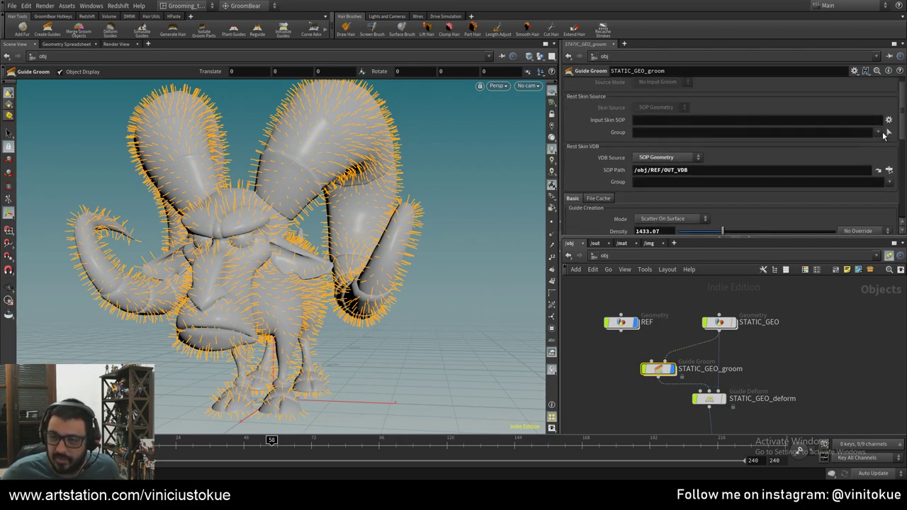
- Limit the guides to the corpo skin group and orbit in to inspect them on the ram's head
click(882, 134)
click(851, 158)
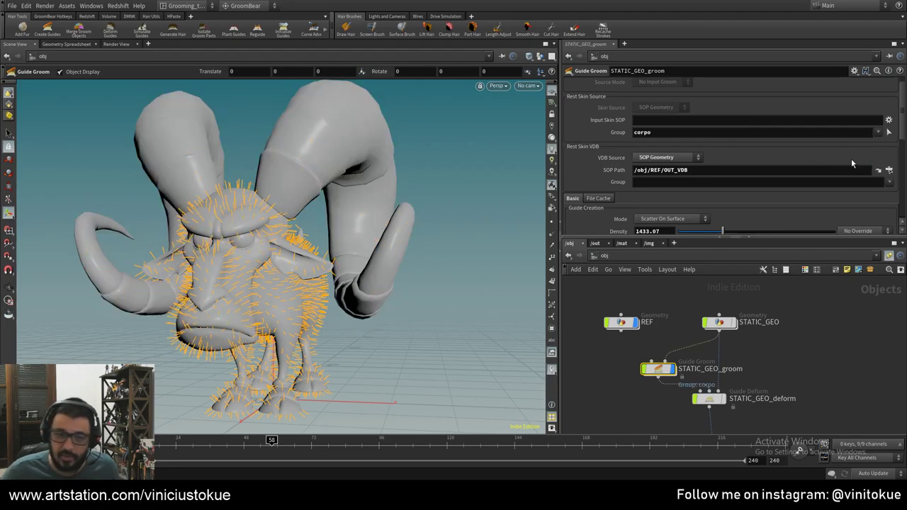
mouse_move(304, 150)
mouse_down()
mouse_move(216, 162)
mouse_move(241, 148)
mouse_up()
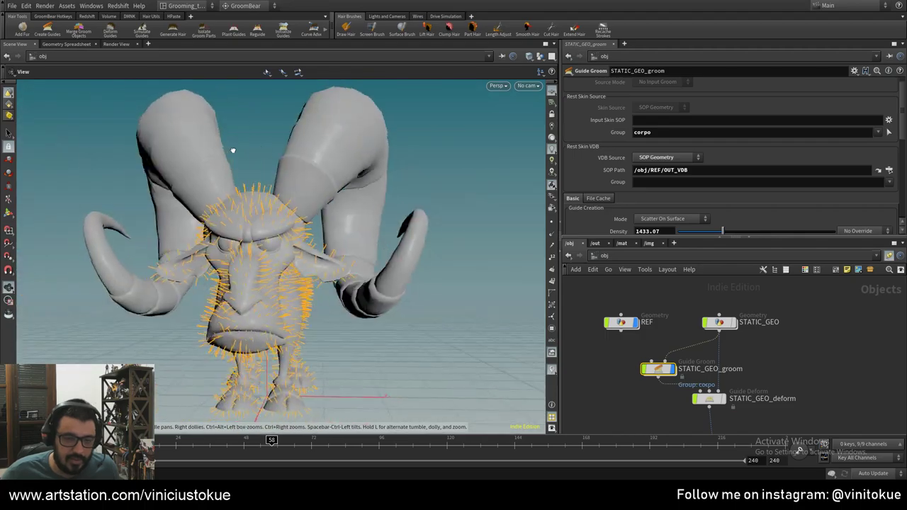
right_drag(241, 148, 423, 177)
mouse_move(417, 245)
right_down()
mouse_move(369, 180)
mouse_move(389, 267)
right_up()
mouse_move(389, 266)
mouse_down()
mouse_move(371, 251)
mouse_move(340, 248)
mouse_up()
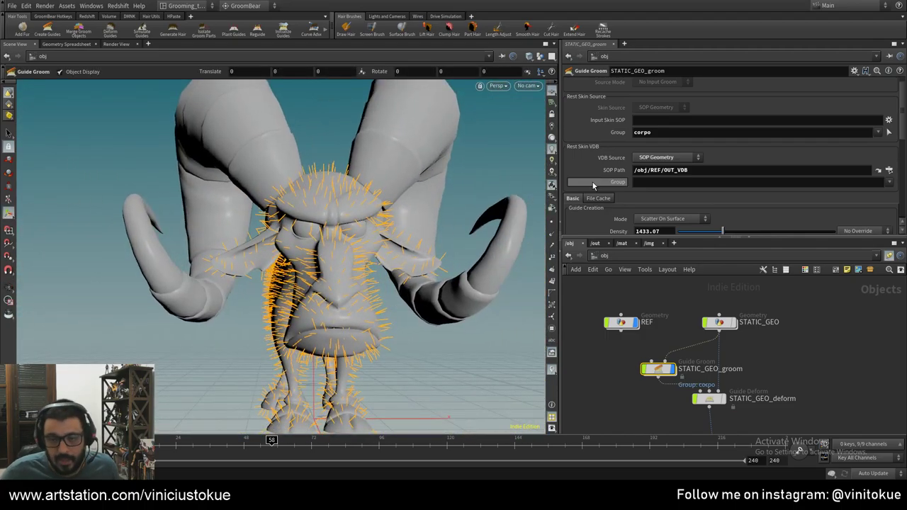
scroll(593, 185, down, 3)
scroll(593, 185, down, 2)
- Keep guide density at No Override and toggle the viewport state to hide the guides
click(862, 133)
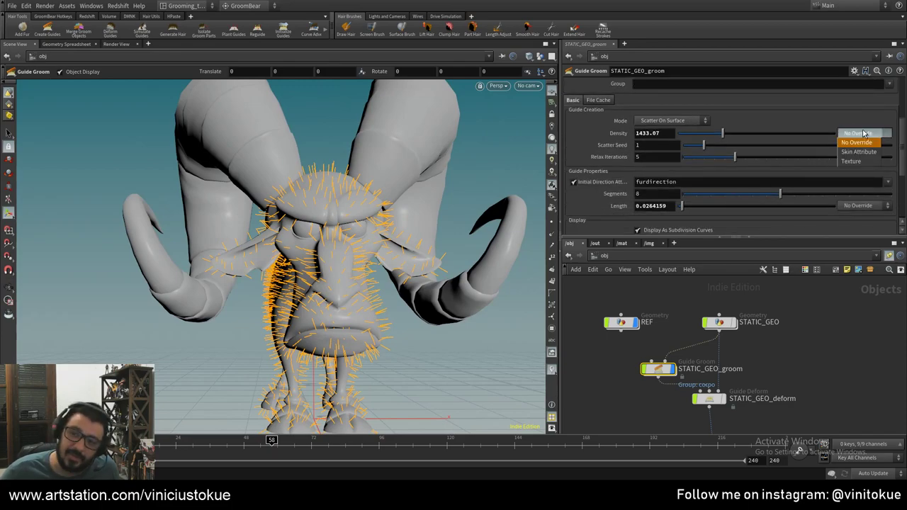
click(812, 117)
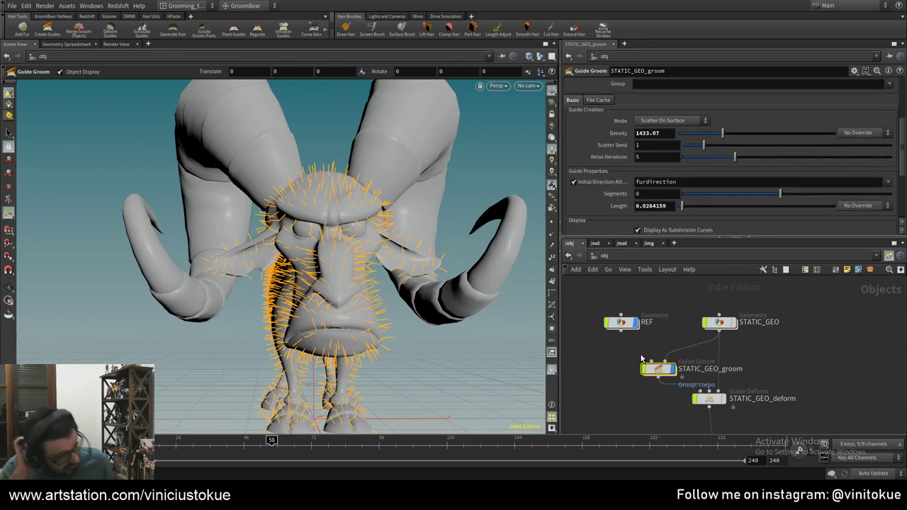
key(Escape)
key(Return)
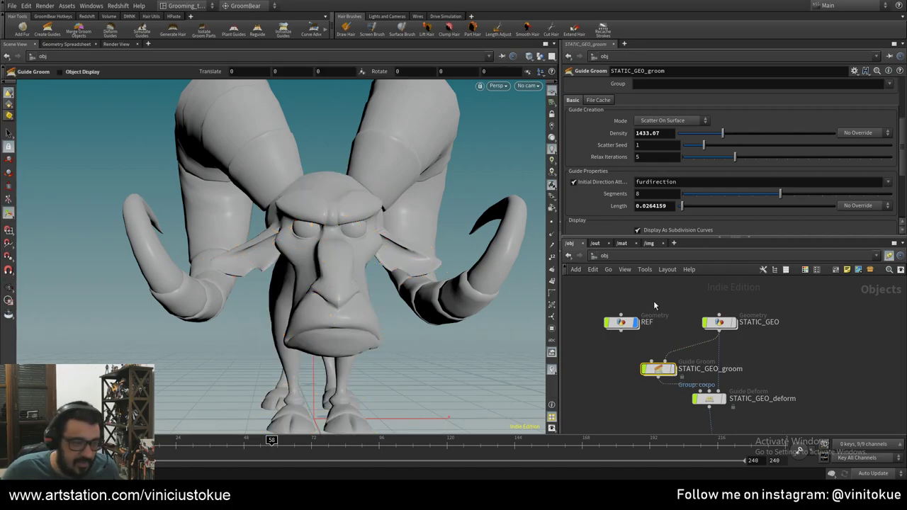
- Inside REF, insert an Attribute Create node on the olhos wire and display it
double_click(623, 323)
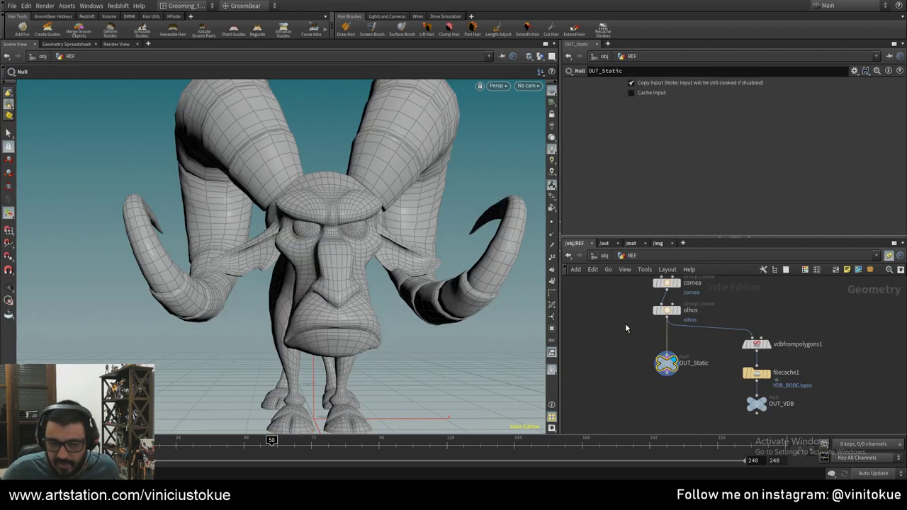
drag(666, 363, 668, 404)
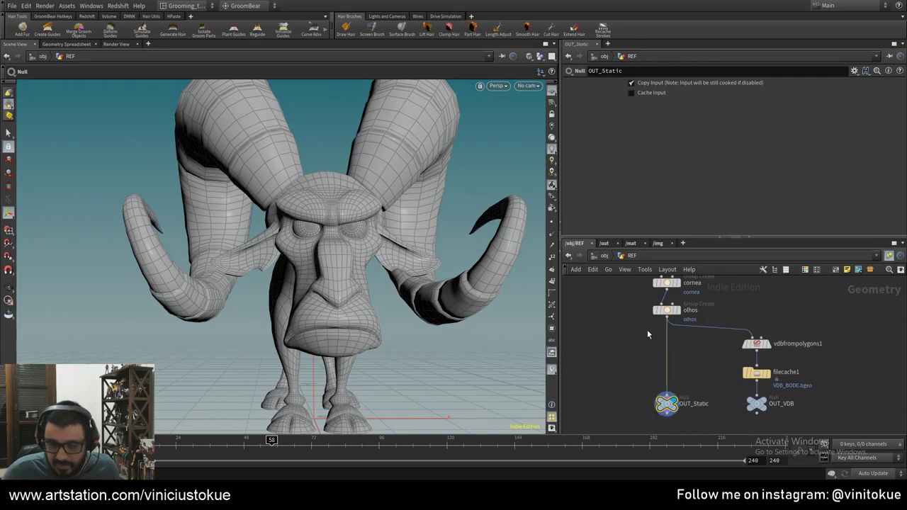
scroll(621, 336, up, 3)
scroll(621, 337, down, 1)
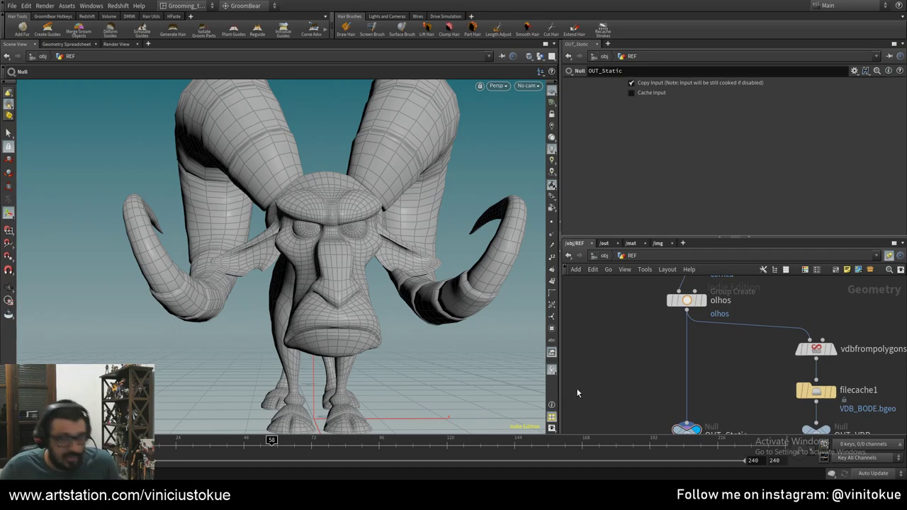
key(Tab)
text(a)
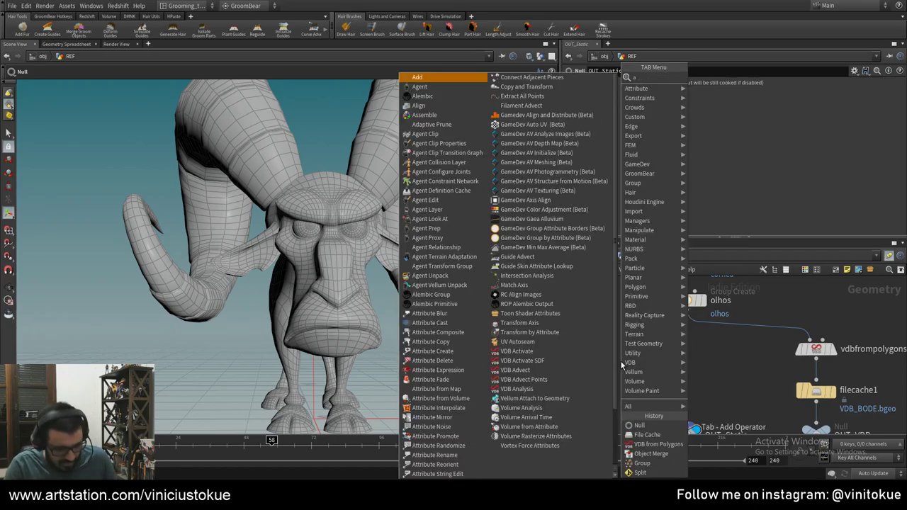
text(ttrib)
key(Down)
key(Down)
key(Down)
key(Return)
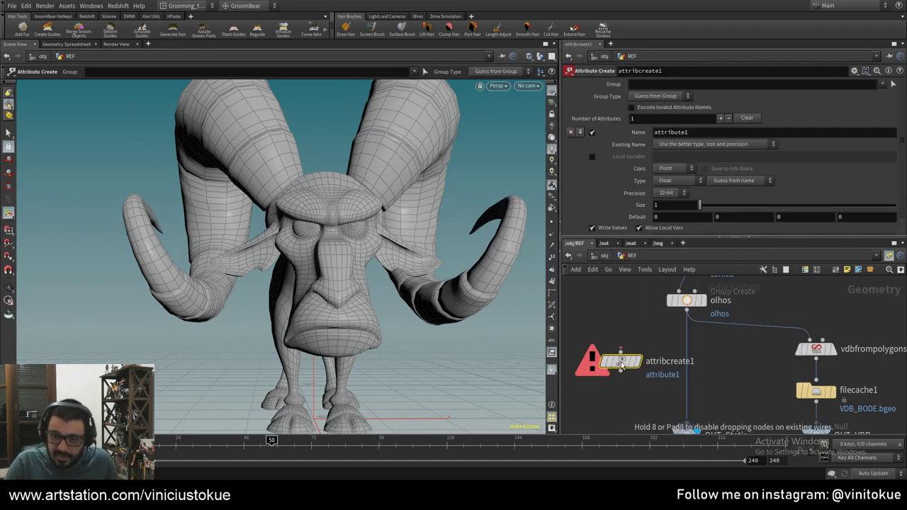
click(686, 347)
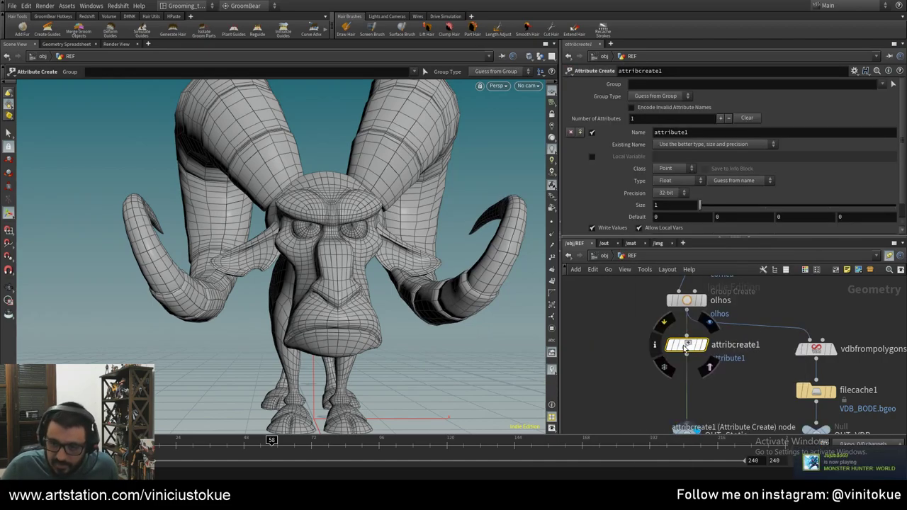
click(704, 347)
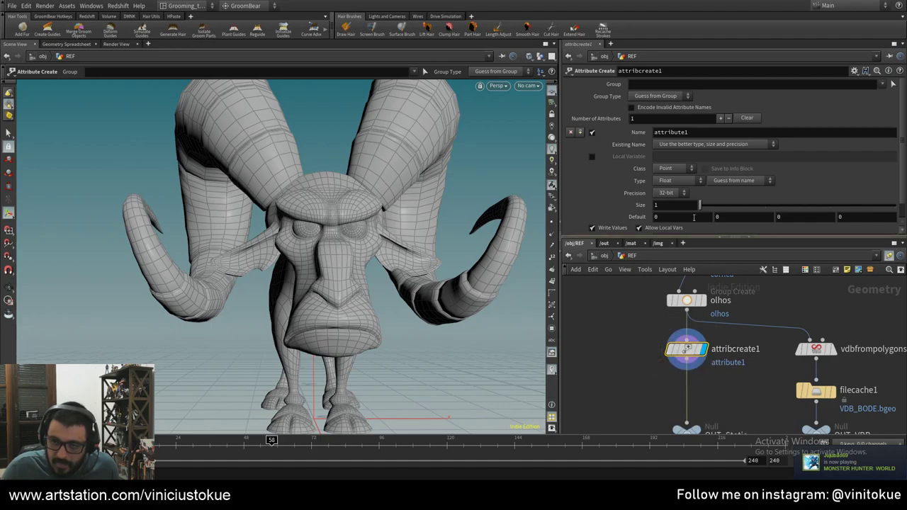
- Name the attribute body_mask and restrict it to the corpo group
double_click(680, 132)
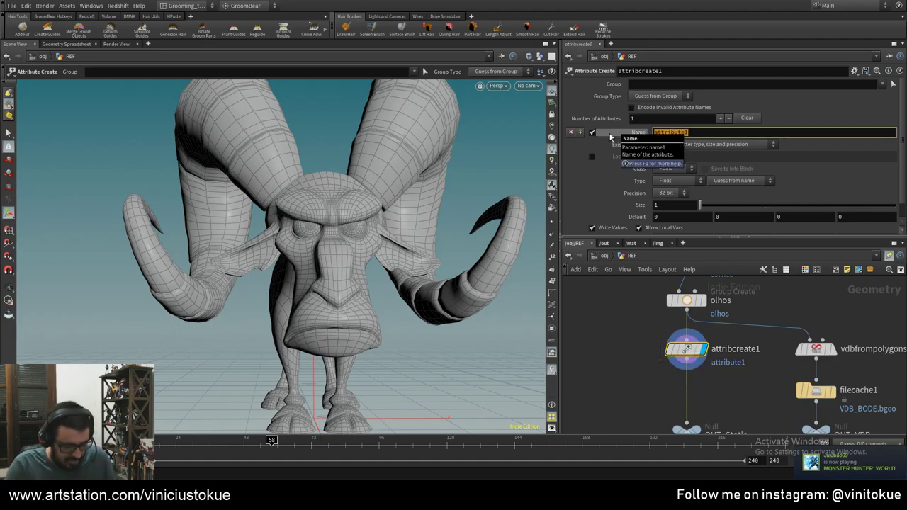
text(mask)
key(Return)
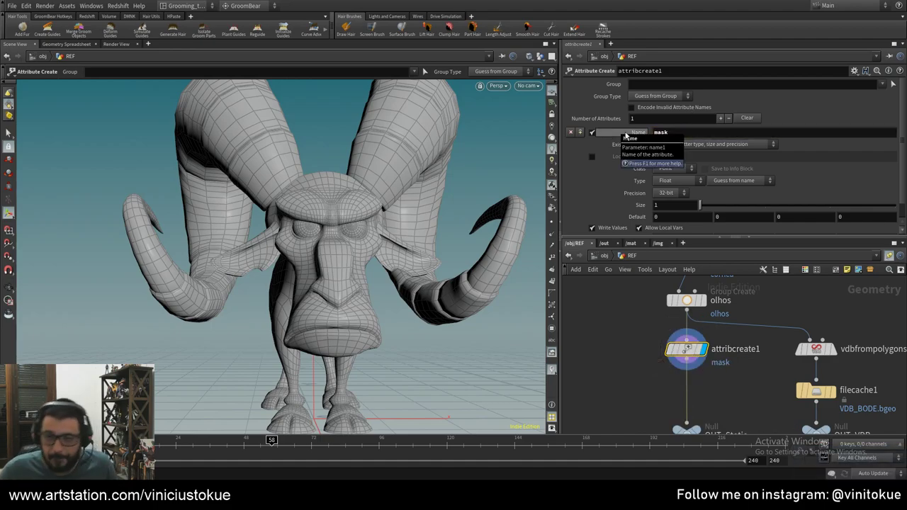
click(675, 132)
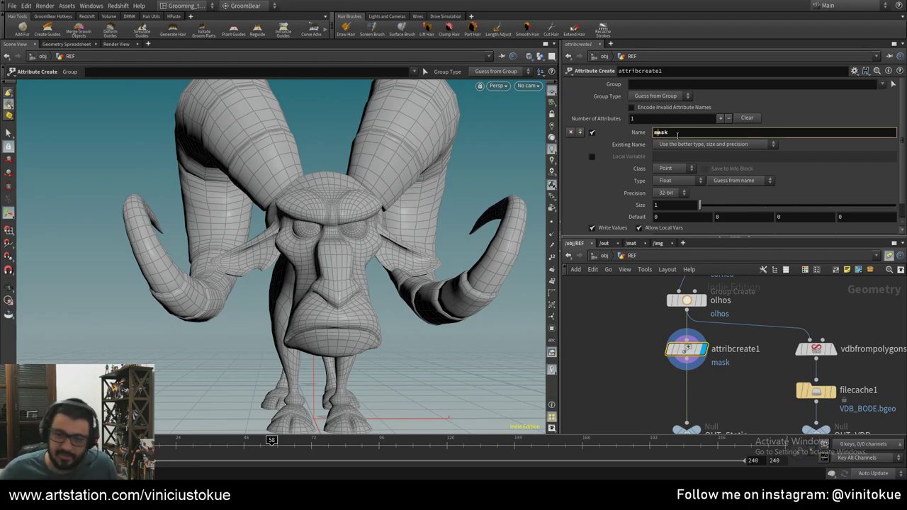
text(doy_)
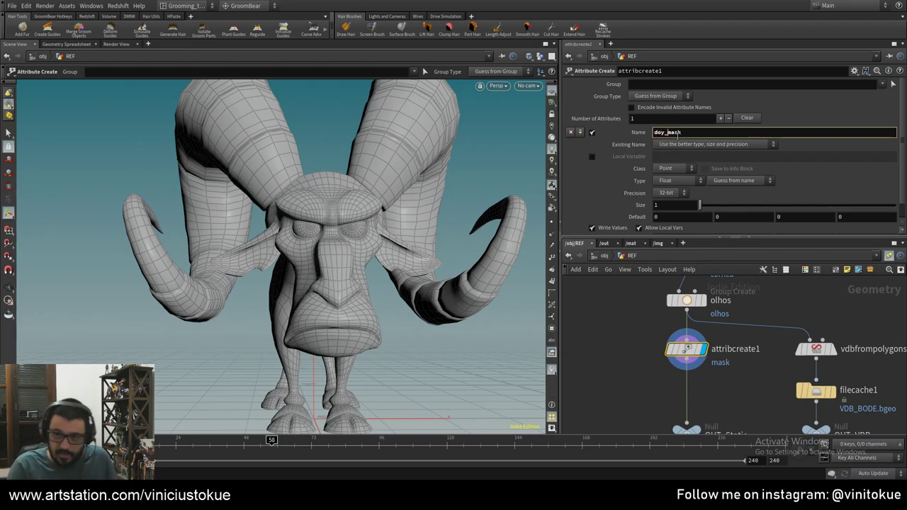
key(BackSpace)
text(b)
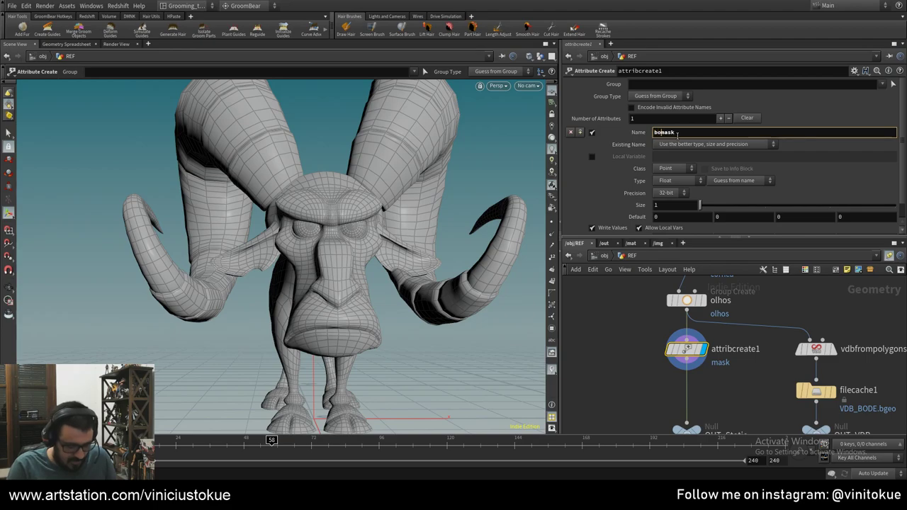
text(ody_)
key(Return)
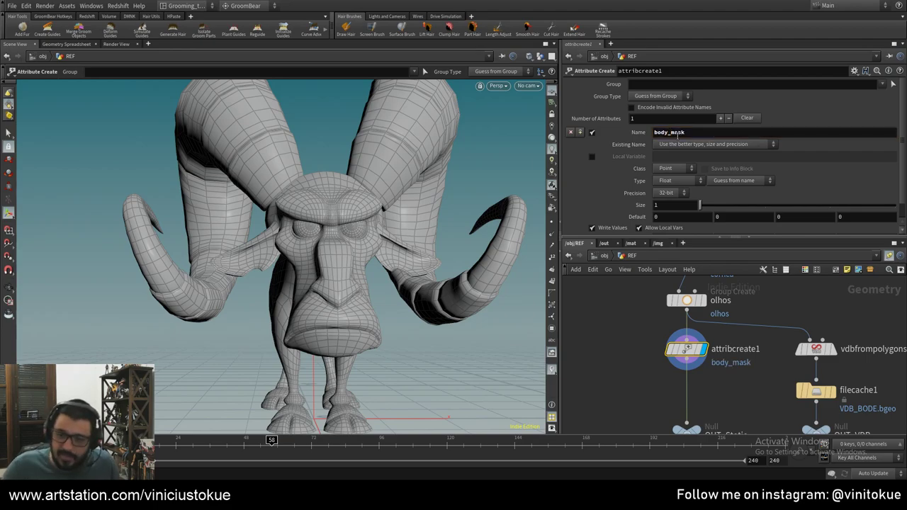
click(883, 84)
click(850, 99)
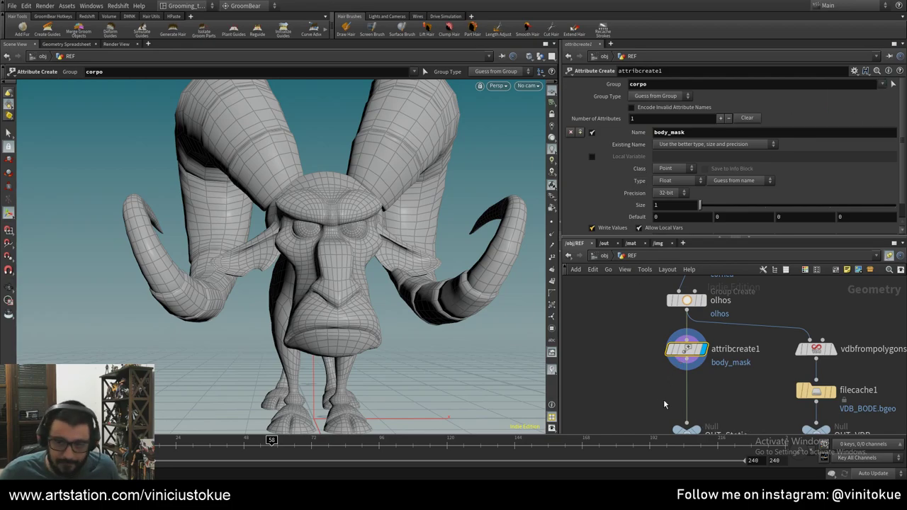
middle_drag(665, 405, 653, 386)
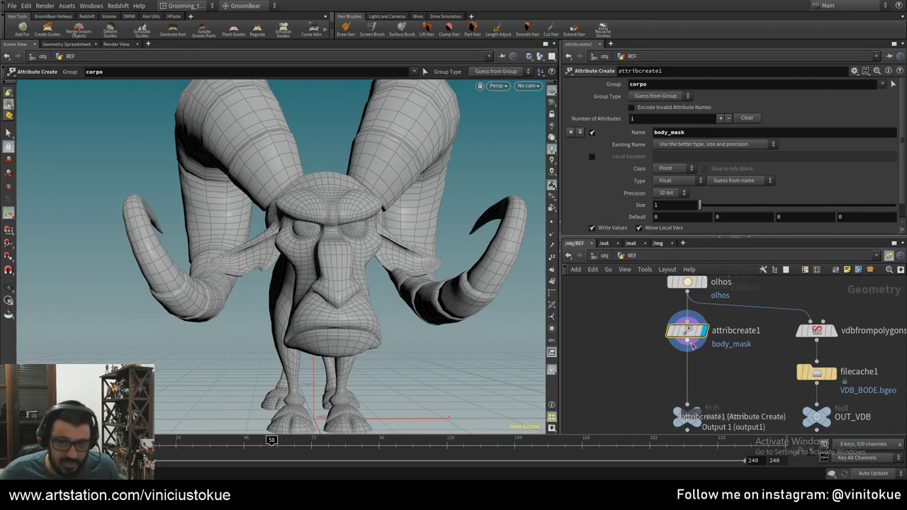
key(Tab)
- Add a Paint SOP below the body_mask Attribute Create, restricted to the corpo group
text(p)
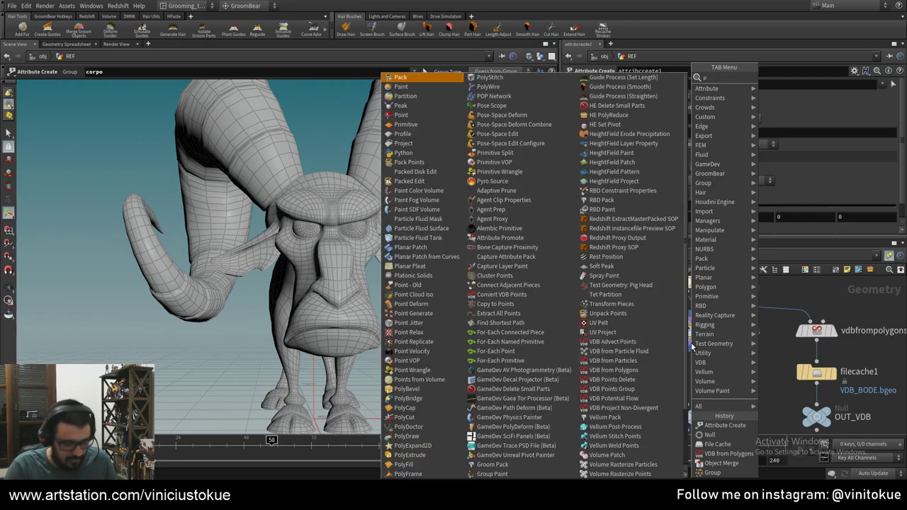
text(aint)
key(Return)
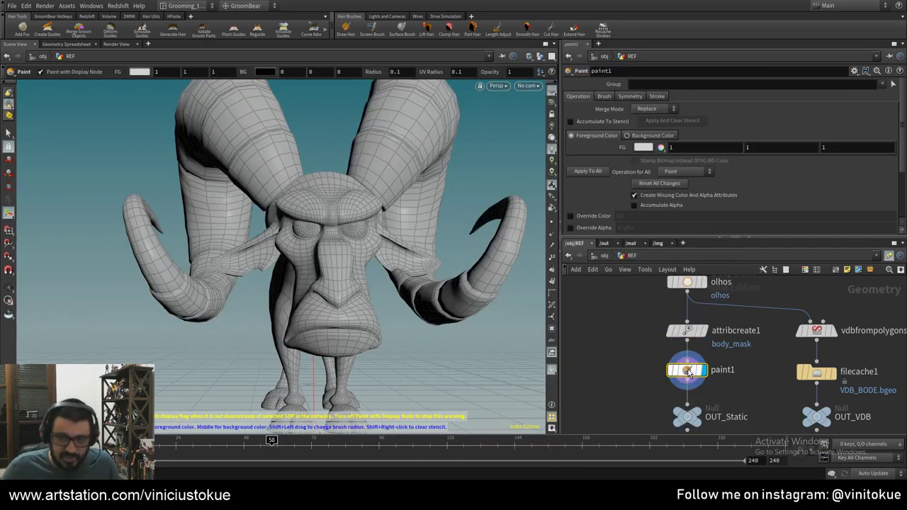
click(882, 84)
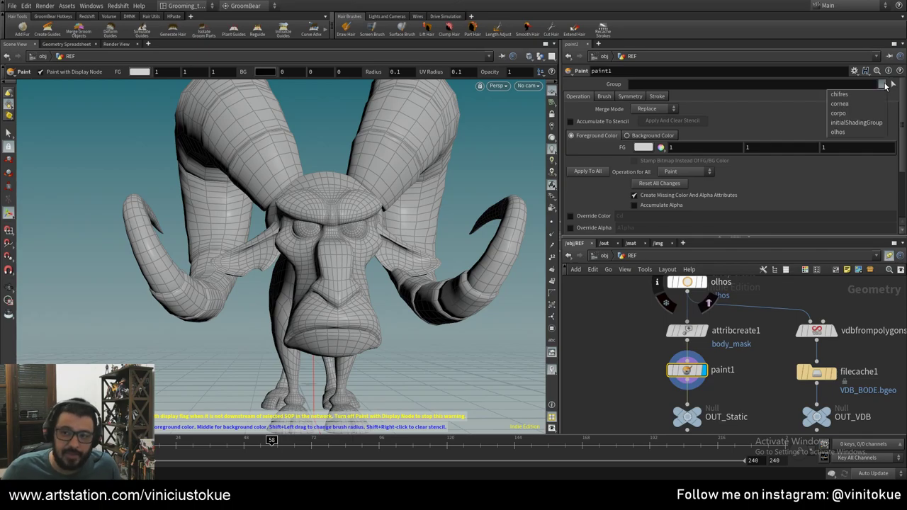
click(860, 113)
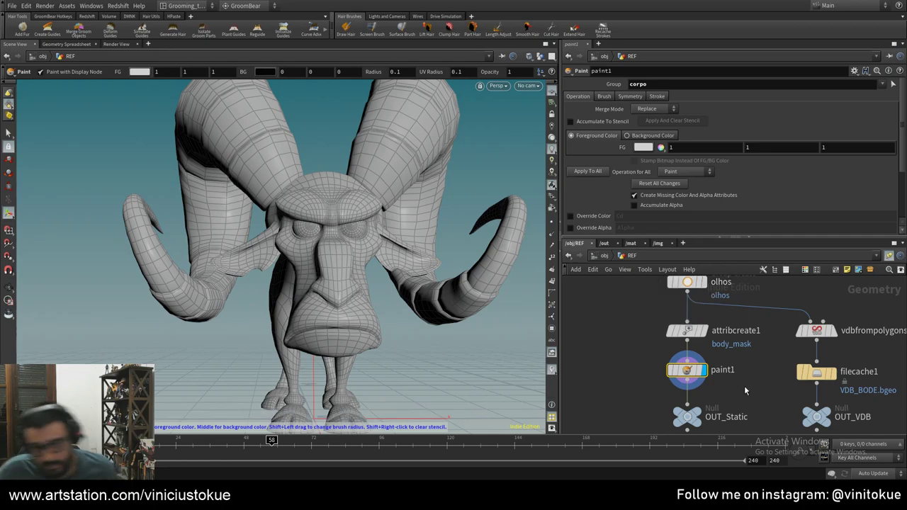
scroll(614, 202, down, 2)
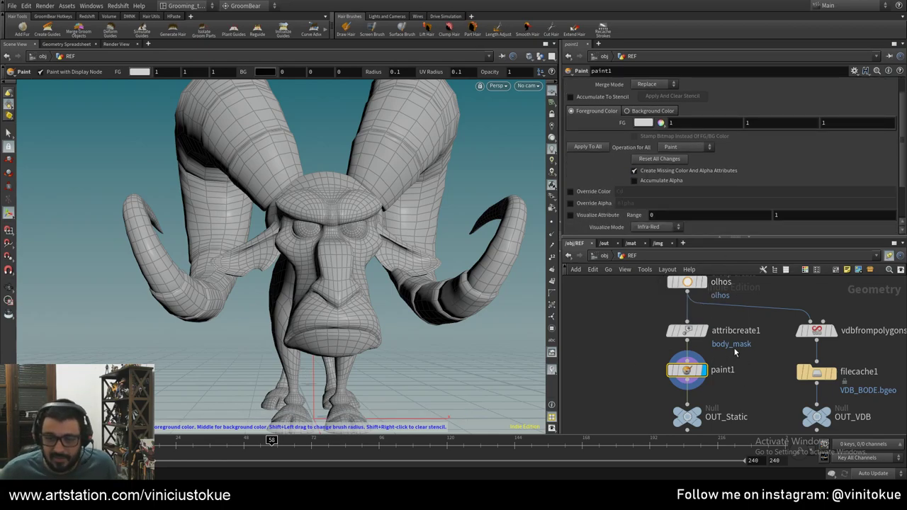
- Rename the Attribute Create node to body_mask, copying its attribute name
click(685, 331)
double_click(700, 131)
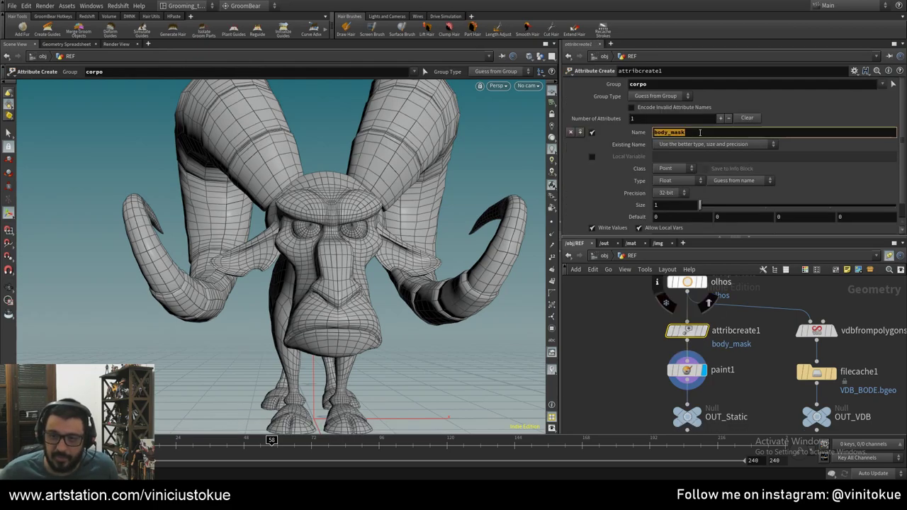
key(ctrl+c)
double_click(689, 70)
key(ctrl+v)
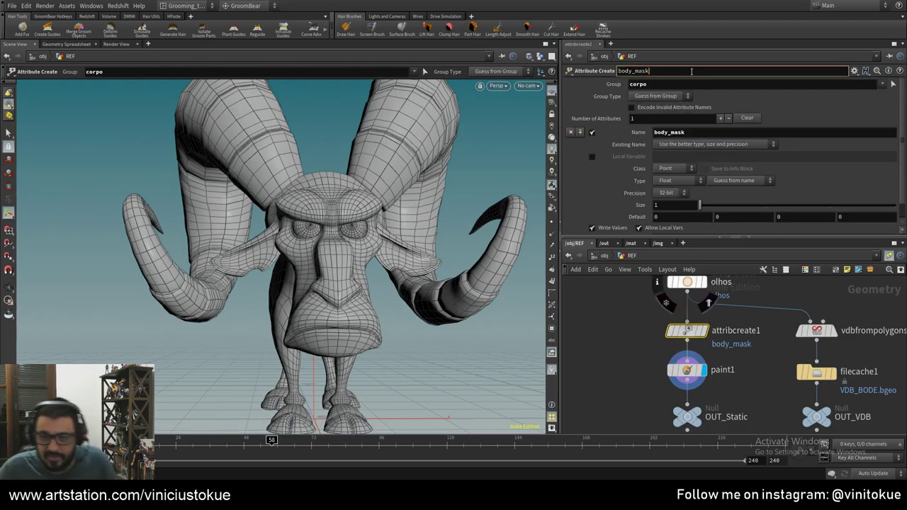
key(Return)
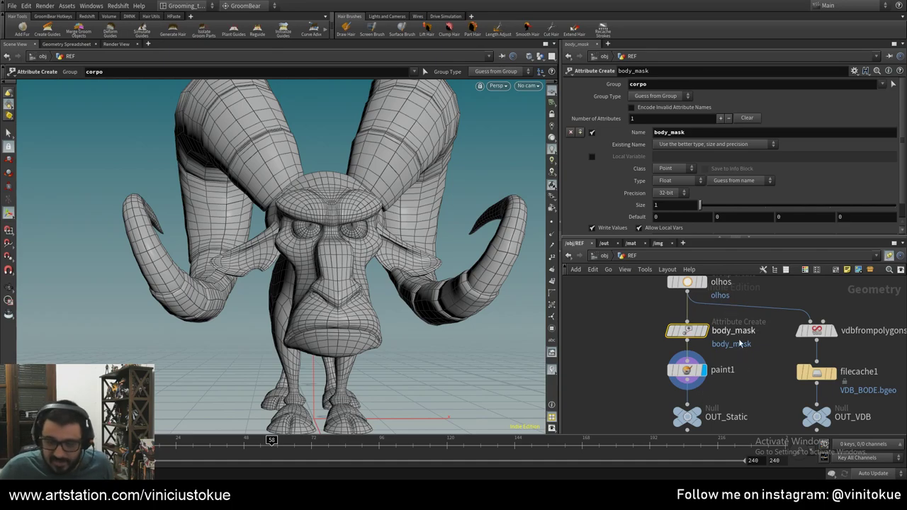
- Colour the selected body_mask and paint1 nodes purple
middle_drag(646, 401, 632, 367)
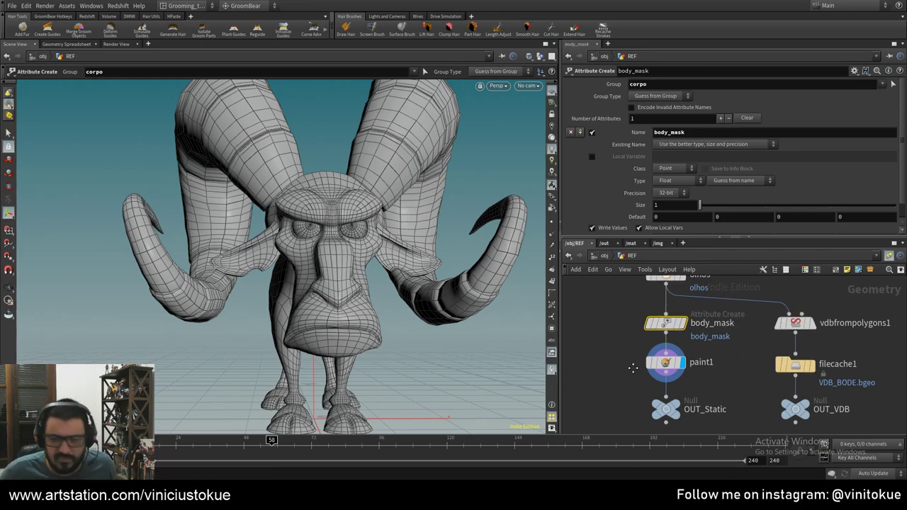
drag(641, 356, 687, 381)
key(Return)
key(c)
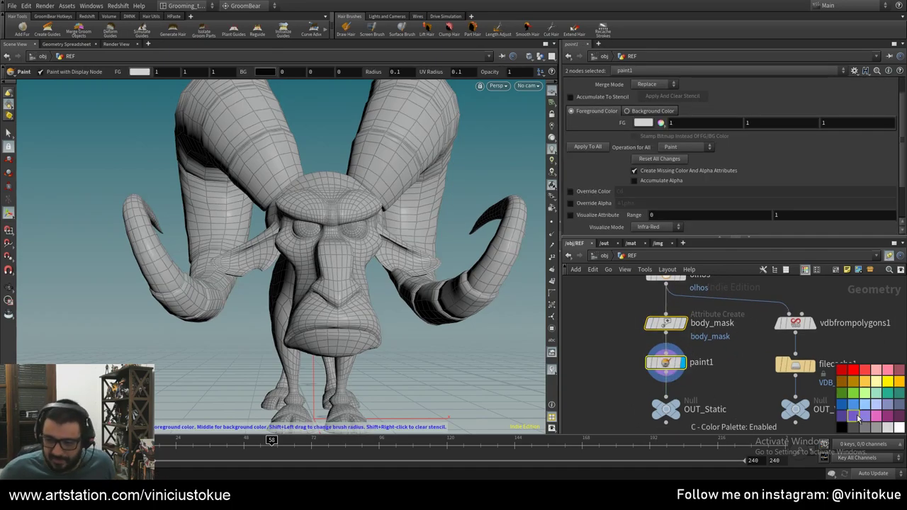
click(856, 415)
key(c)
click(668, 324)
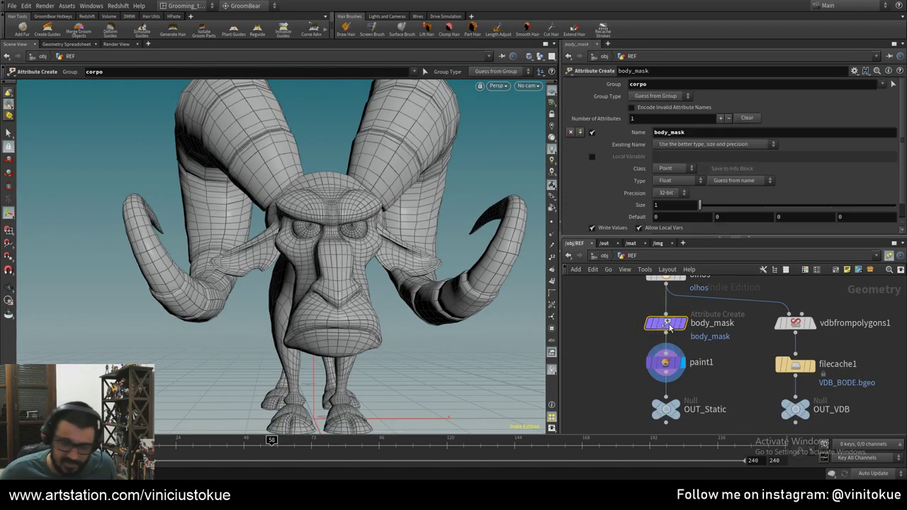
- Move the OUT_Static node further down below paint1 in the network
scroll(749, 340, down, 3)
scroll(750, 342, down, 3)
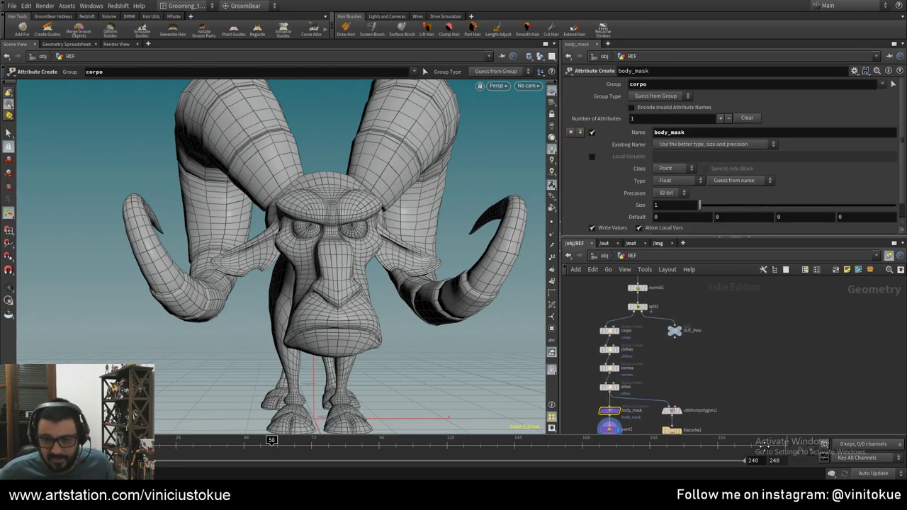
middle_drag(770, 446, 819, 398)
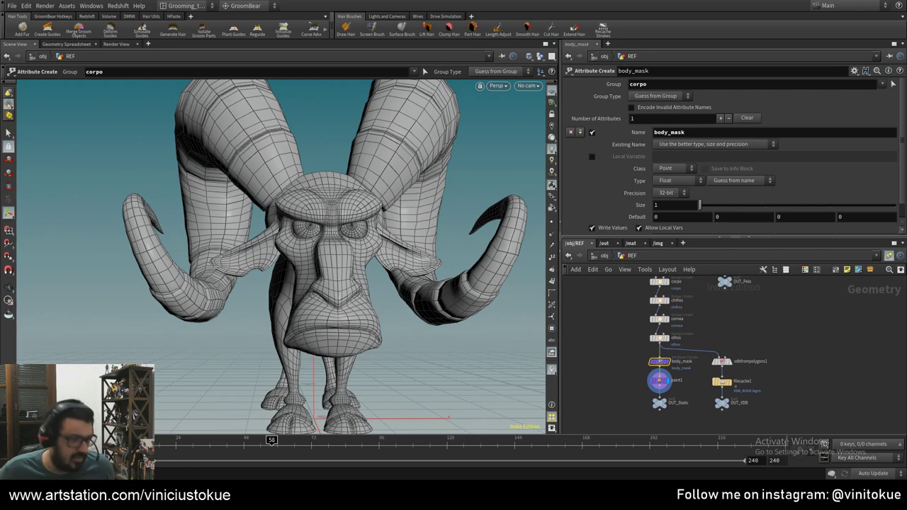
scroll(626, 388, up, 3)
middle_drag(647, 406, 651, 366)
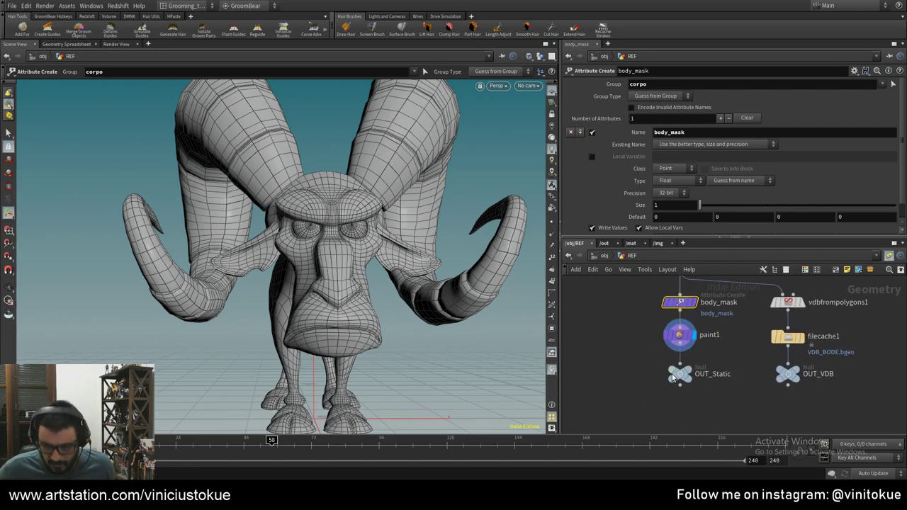
drag(680, 374, 679, 416)
- Activate paint1 and enable Override Color using the body_mask attribute
click(677, 342)
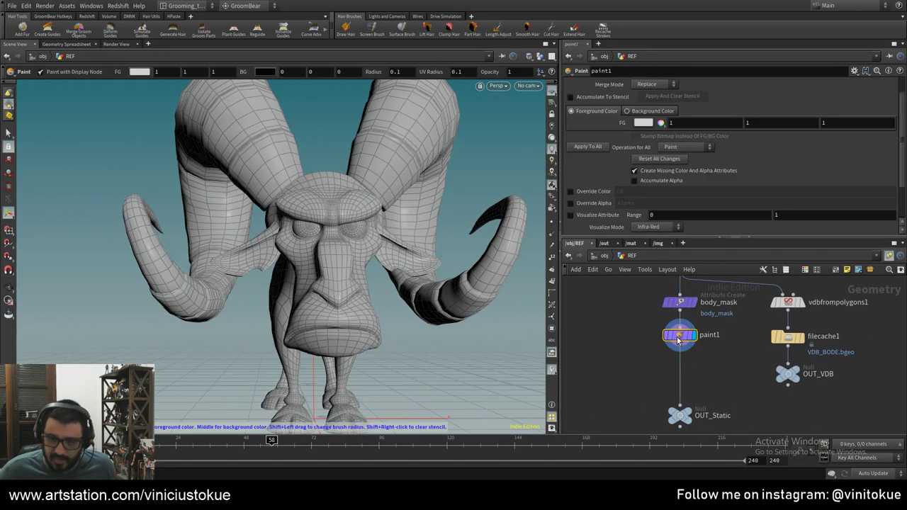
click(595, 192)
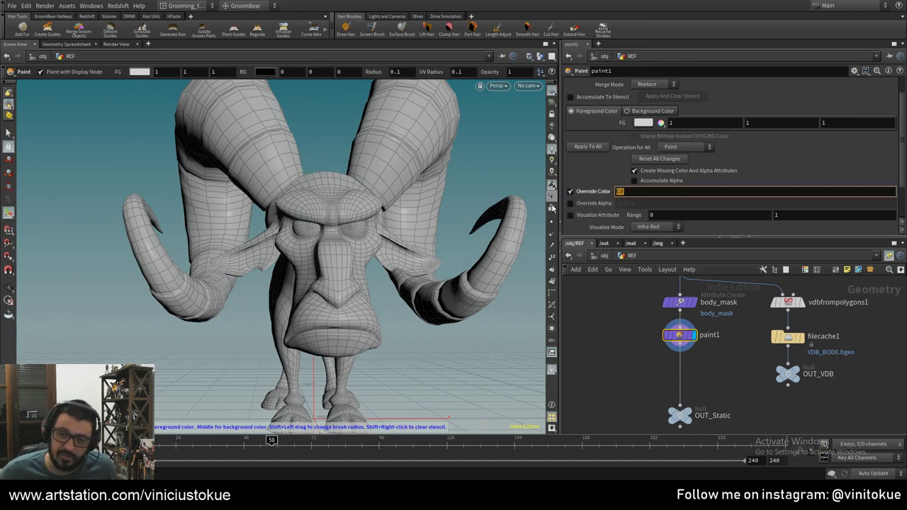
click(754, 192)
text(body_mask)
key(Return)
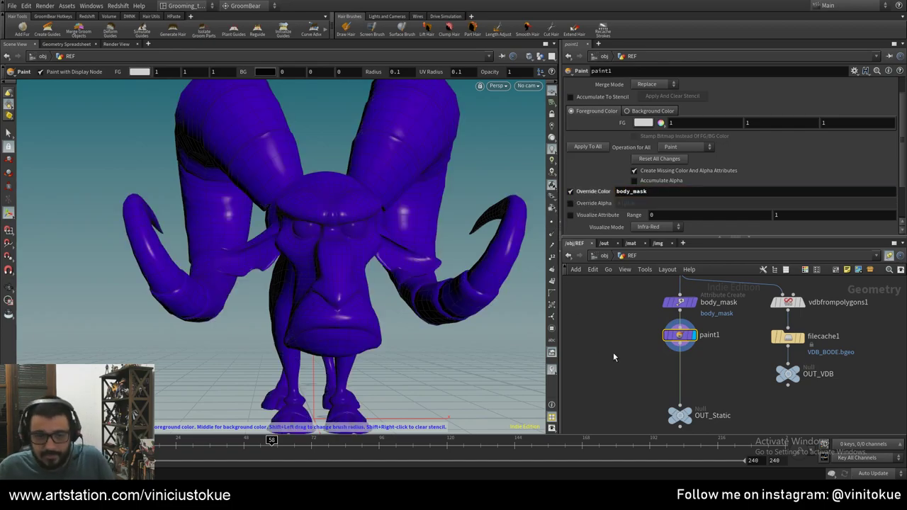
key(Escape)
mouse_move(479, 164)
mouse_down()
mouse_move(486, 177)
mouse_move(472, 192)
mouse_move(495, 209)
mouse_up()
key(Return)
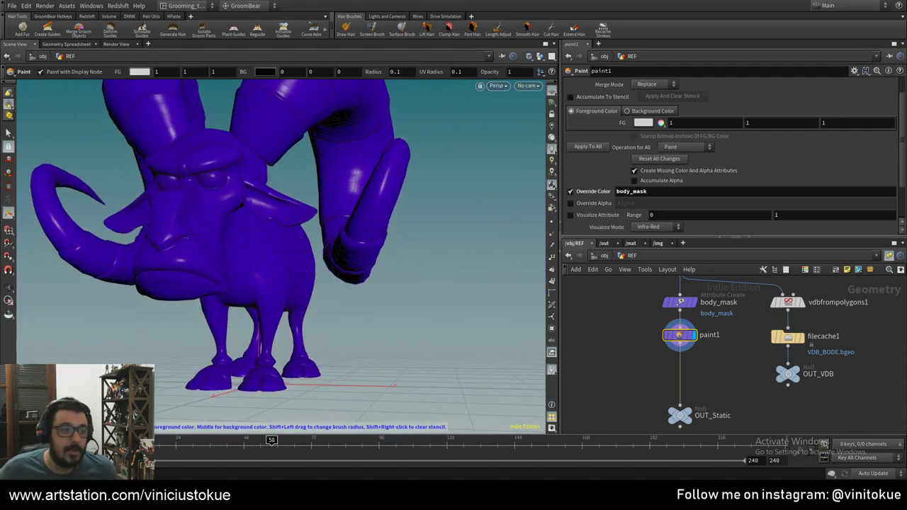
- Preview the mask in Grayscale, then set Visualize Mode back to Infra-Red
scroll(705, 187, down, 2)
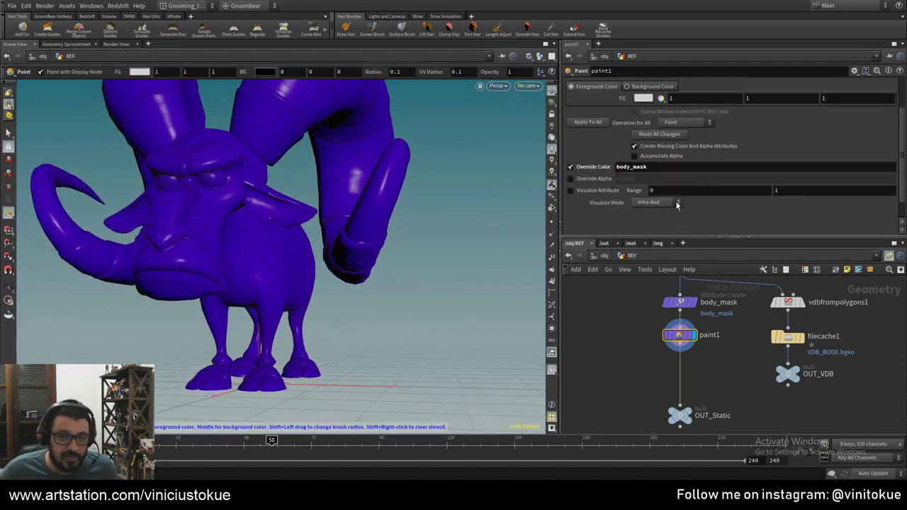
click(677, 203)
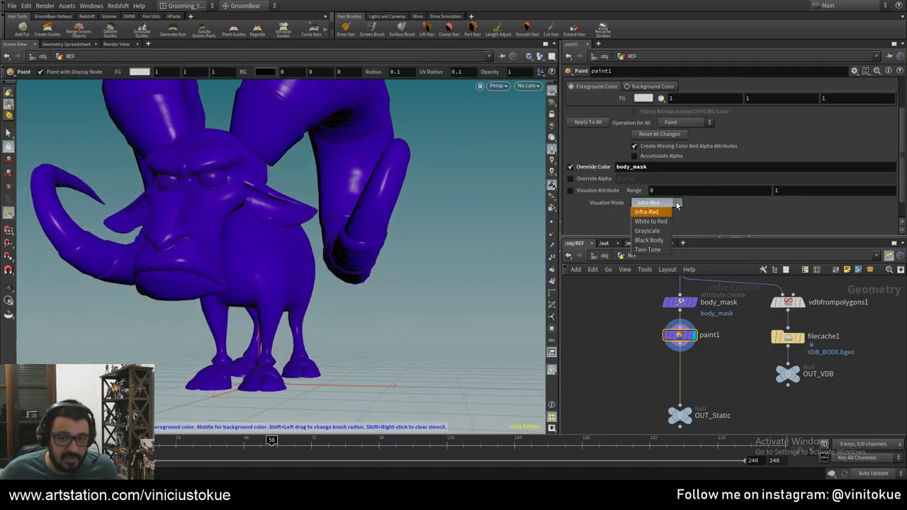
click(651, 231)
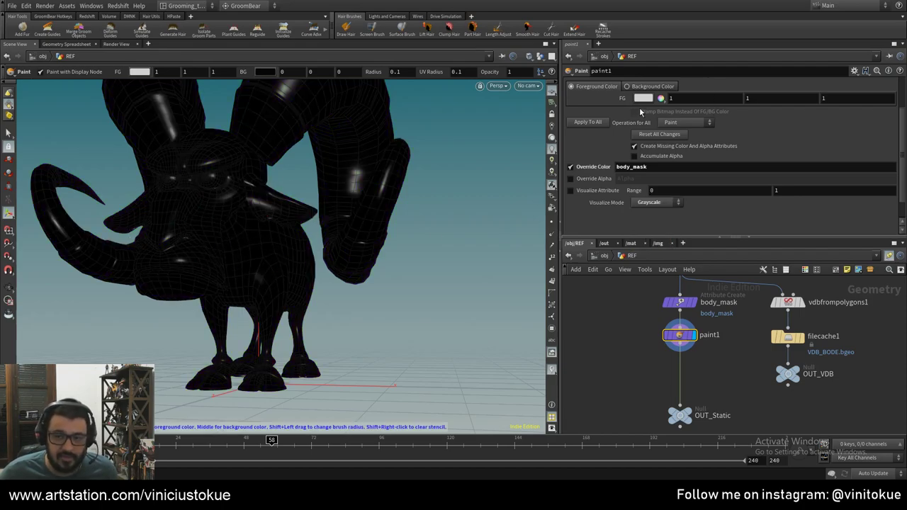
key(Escape)
drag(319, 248, 393, 300)
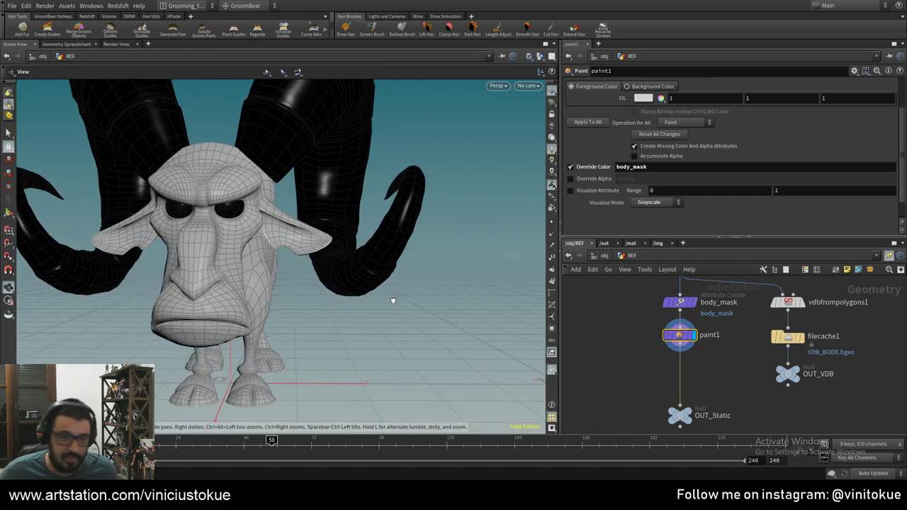
click(662, 202)
click(652, 213)
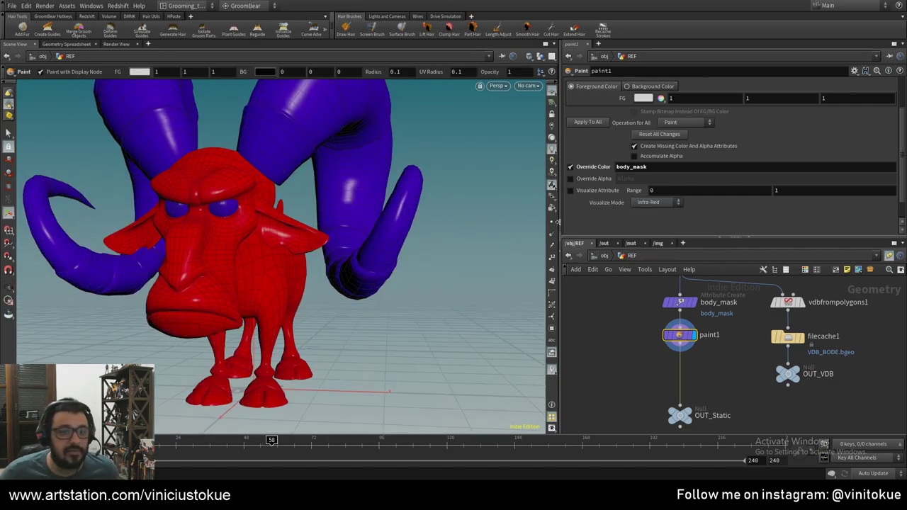
- Shrink the brush radius to about 0.06
scroll(308, 246, down, 2)
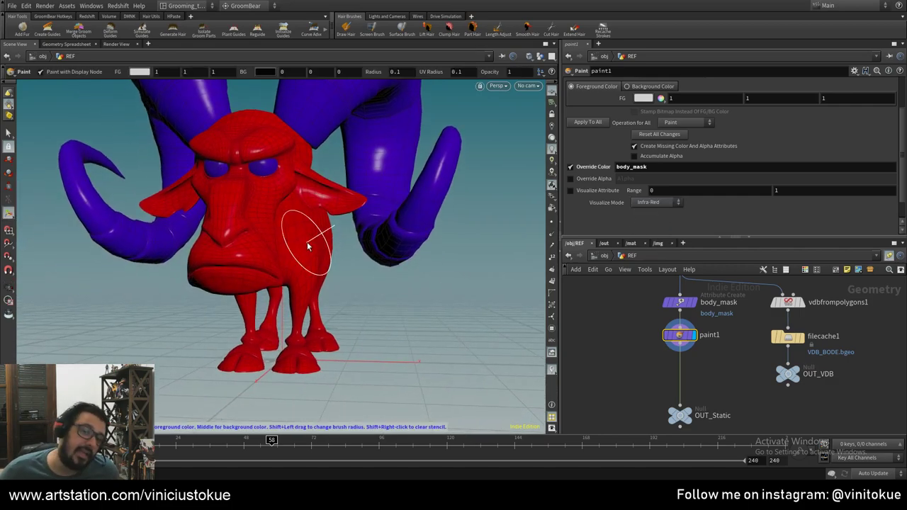
shift+drag(308, 246, 284, 245)
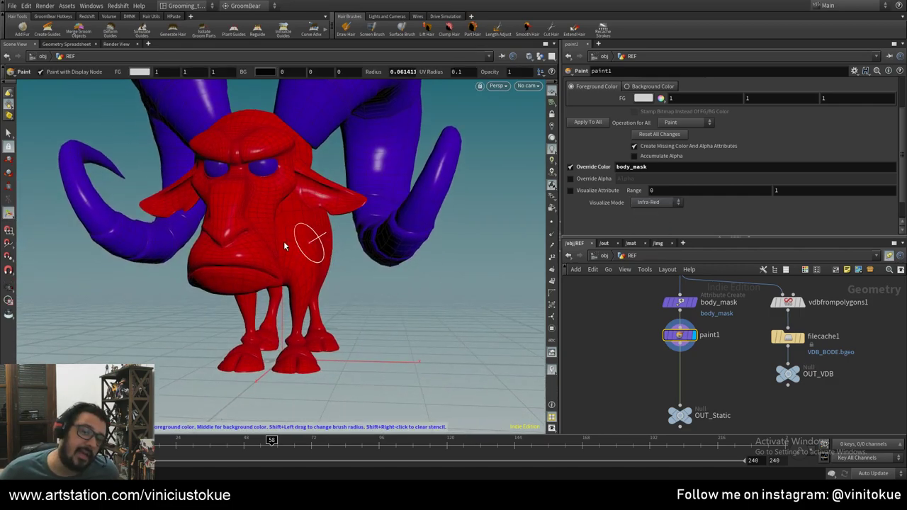
key(Escape)
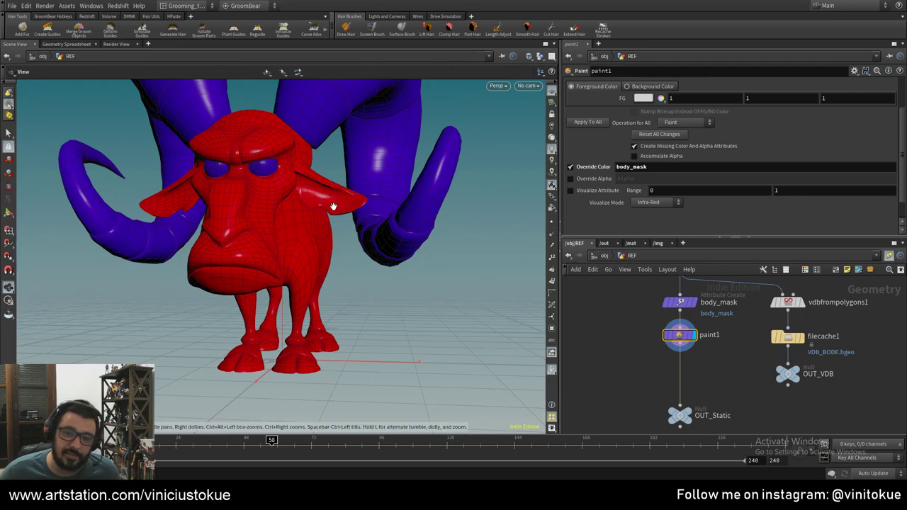
scroll(462, 228, up, 3)
- Set the foreground paint colour to 0.5 grey
key(Return)
click(642, 99)
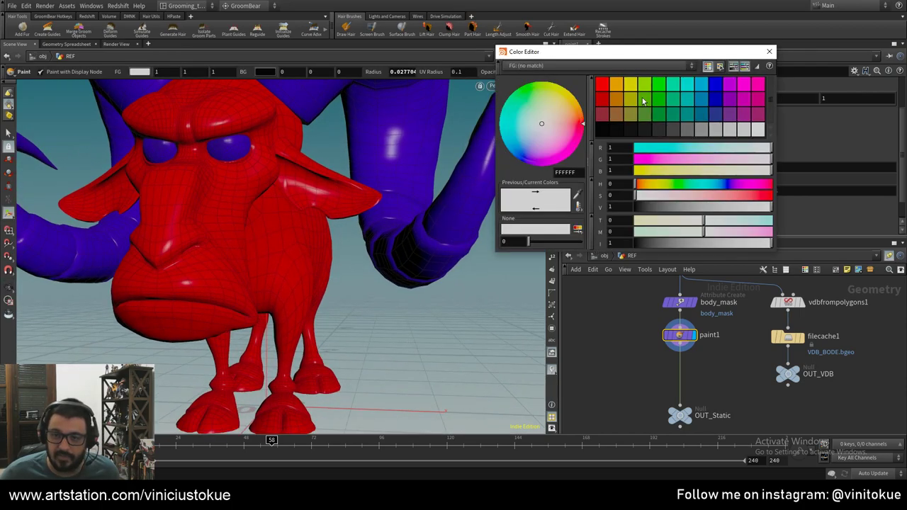
click(714, 132)
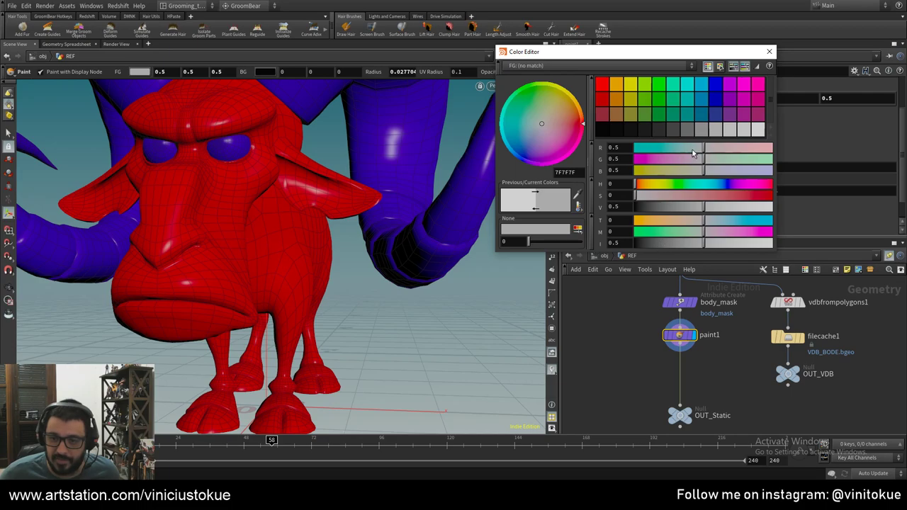
click(768, 51)
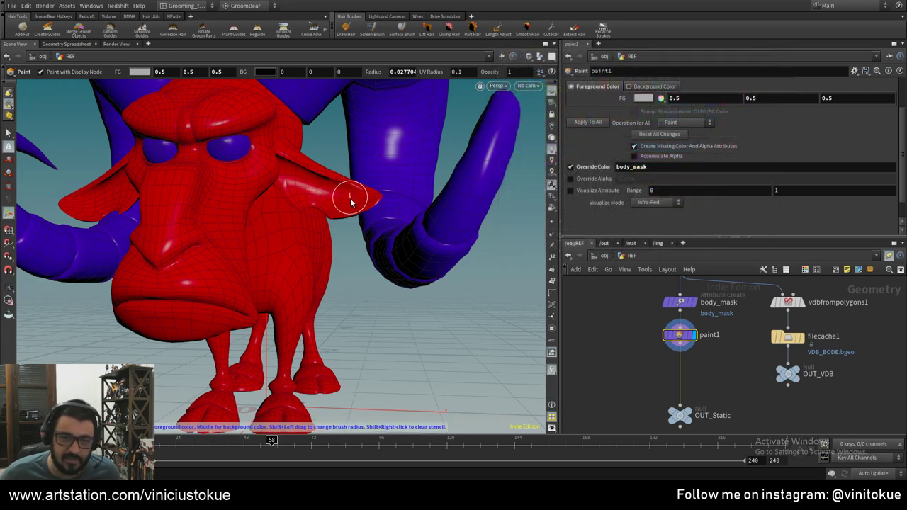
- Paint the 0.5 value across one ear, narrowing the brush for its lower edge
drag(350, 202, 301, 198)
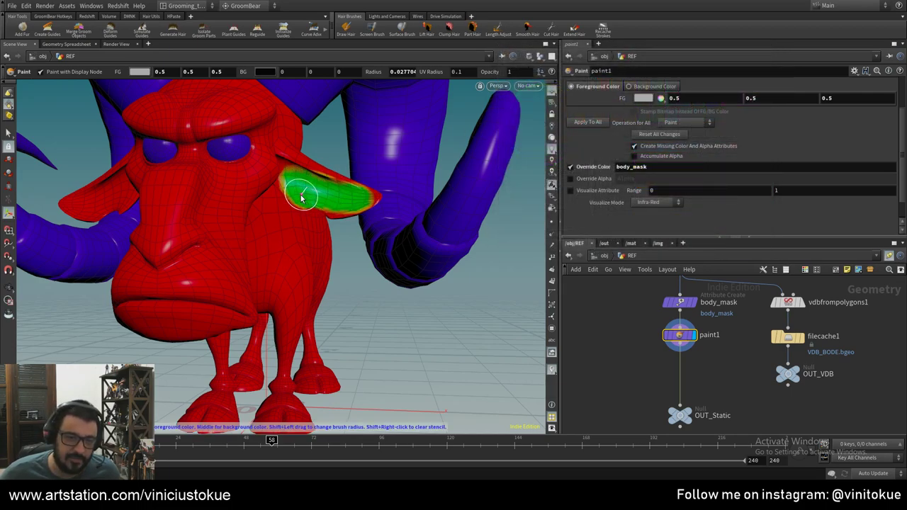
scroll(460, 212, up, 5)
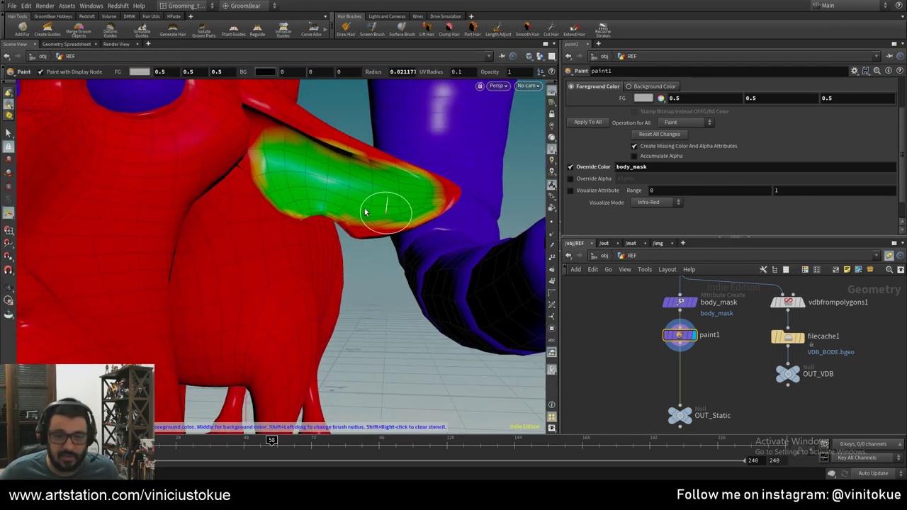
mouse_move(366, 211)
shift+mouse_down()
mouse_move(385, 208)
mouse_move(359, 222)
mouse_move(409, 210)
mouse_move(440, 189)
mouse_move(259, 125)
shift+mouse_up()
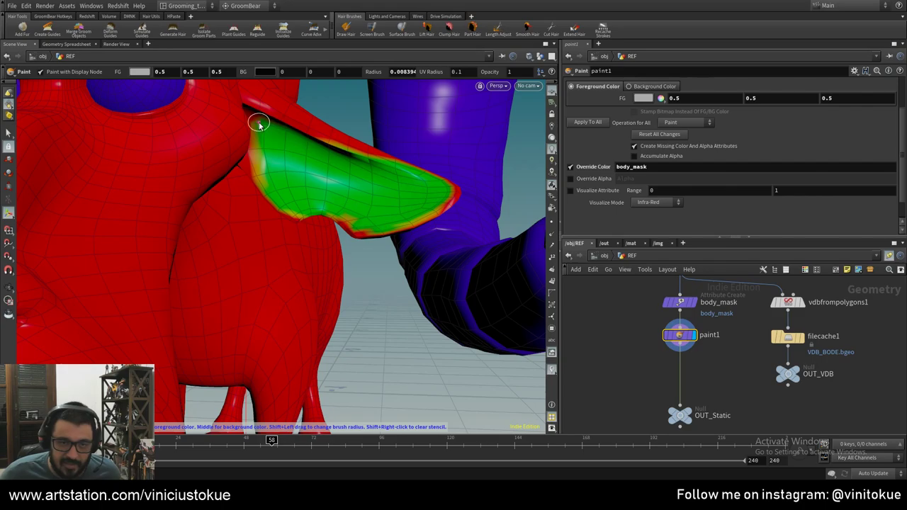
scroll(644, 137, up, 2)
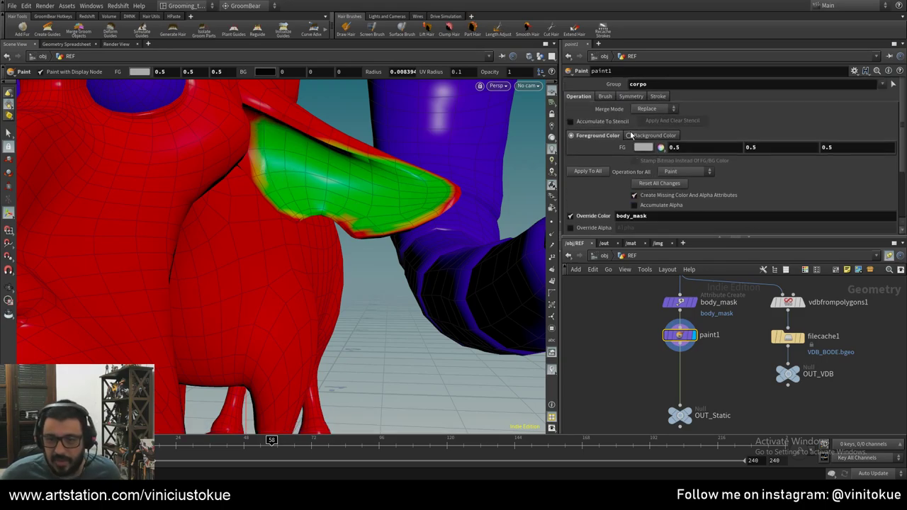
- Bring up the painting Symmetry settings
click(627, 99)
key(Escape)
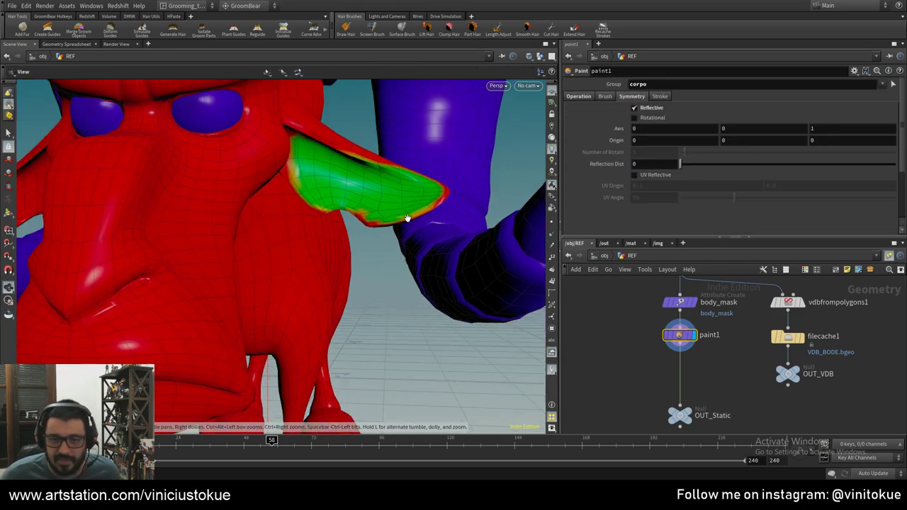
scroll(412, 232, down, 5)
scroll(412, 232, down, 2)
key(Return)
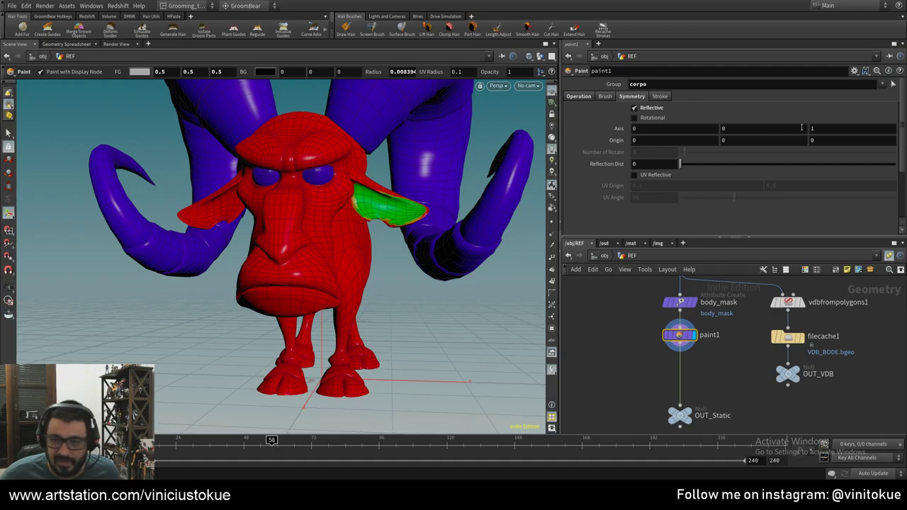
text(0)
- Set symmetry Axis X to 1 and paint mirrored 0.5 dabs onto both ears
click(673, 128)
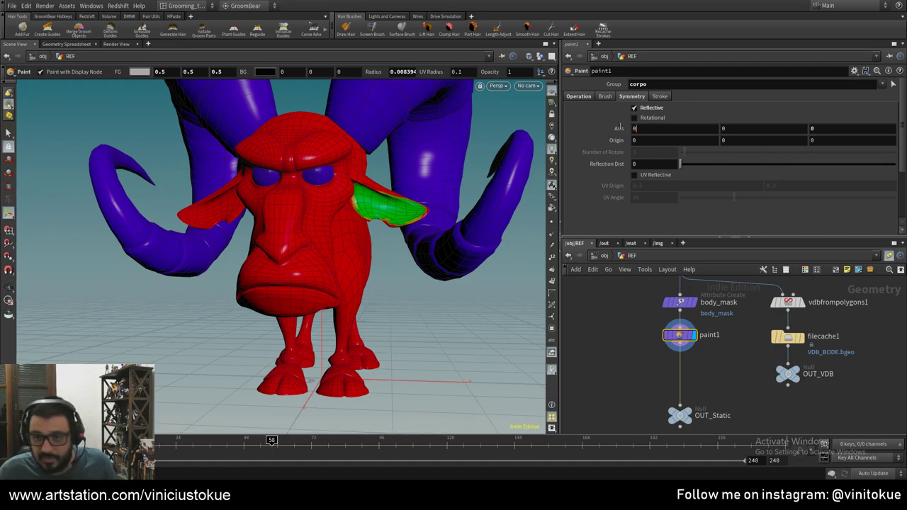
text(1)
click(395, 213)
key(Escape)
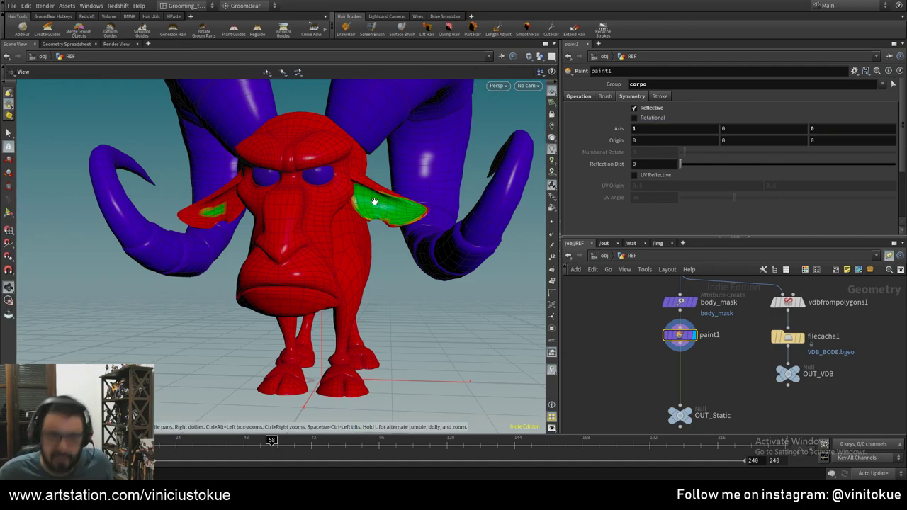
scroll(425, 209, up, 3)
scroll(467, 205, up, 2)
drag(466, 206, 439, 198)
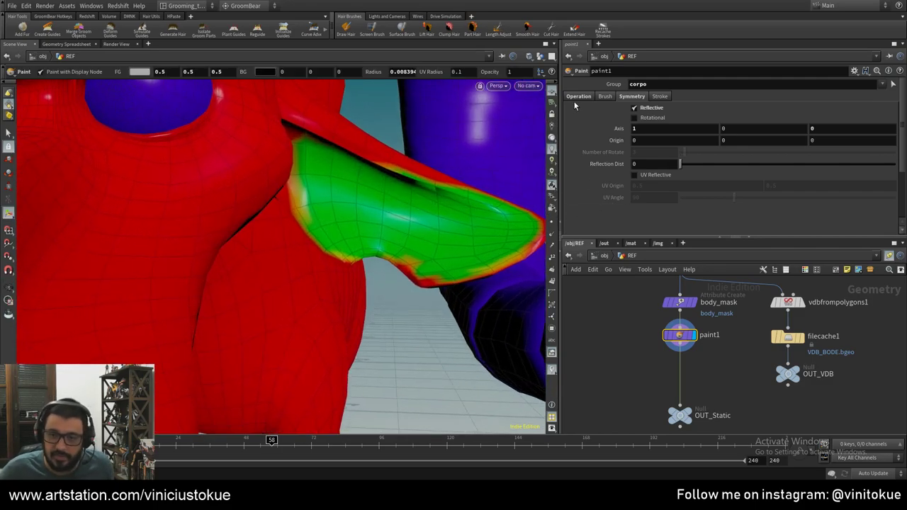
key(Return)
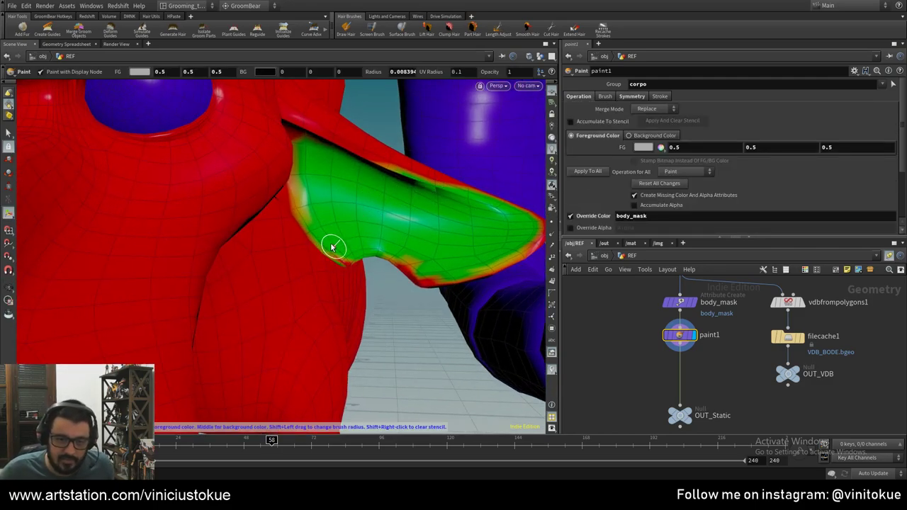
- Touch up the other ear from the front, then reset the paint colour to white
key(Escape)
mouse_move(333, 248)
mouse_down()
mouse_move(172, 260)
mouse_move(195, 237)
mouse_move(46, 250)
mouse_move(126, 233)
mouse_move(118, 251)
mouse_move(236, 285)
mouse_move(289, 237)
mouse_up()
key(Return)
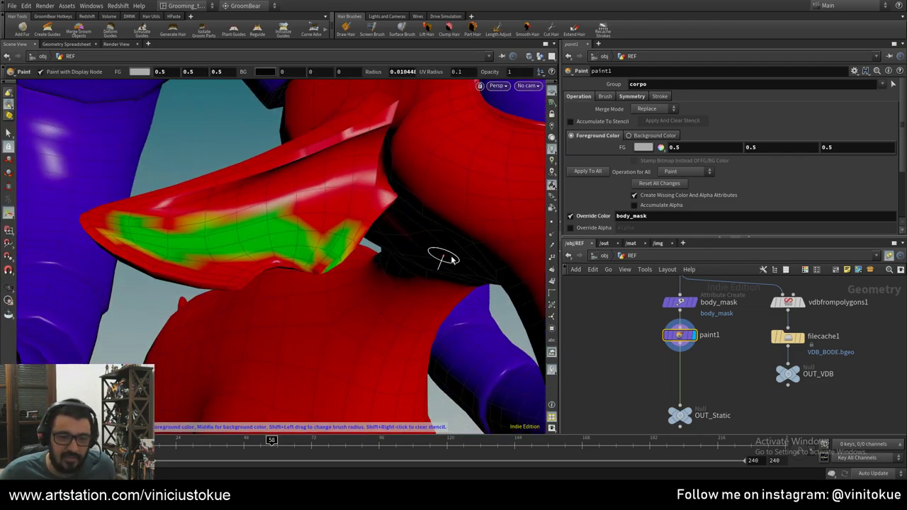
key(Escape)
mouse_move(415, 257)
mouse_down()
mouse_move(368, 229)
mouse_move(224, 246)
mouse_move(364, 239)
mouse_up()
key(Return)
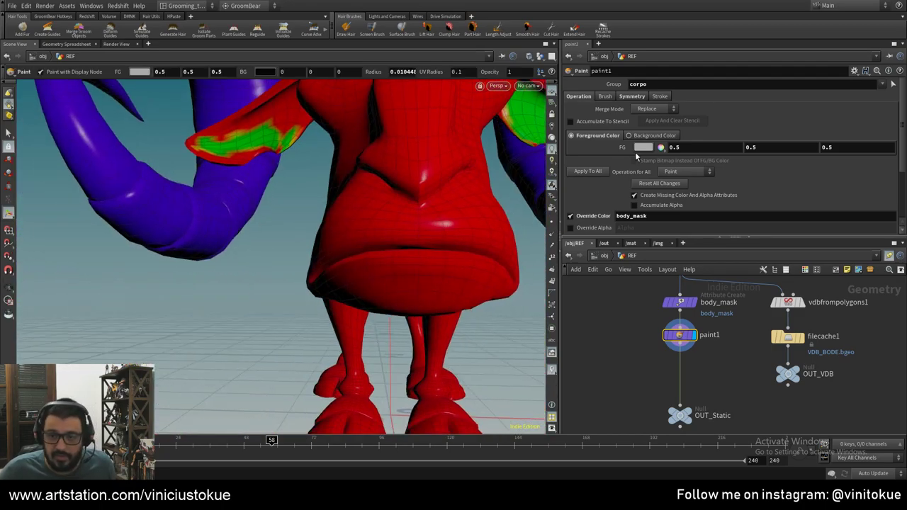
click(637, 148)
click(759, 128)
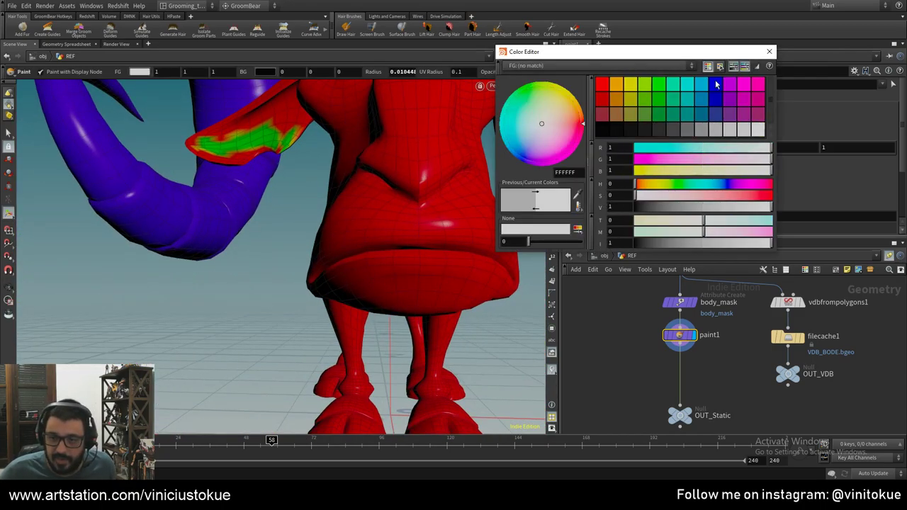
- Frame a close side view of the face and set the paint colour to black
click(767, 52)
key(Escape)
drag(368, 212, 401, 232)
right_drag(402, 232, 472, 255)
drag(472, 255, 340, 274)
key(Return)
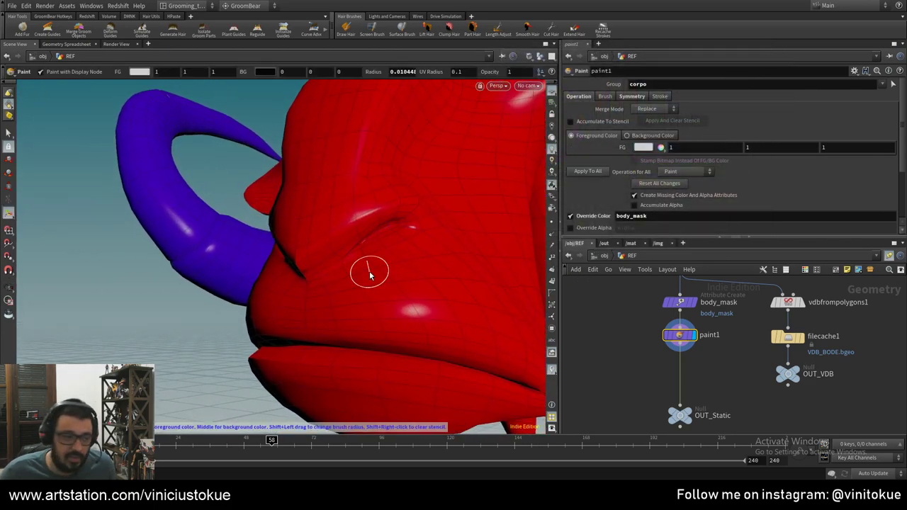
click(642, 147)
click(602, 129)
click(769, 51)
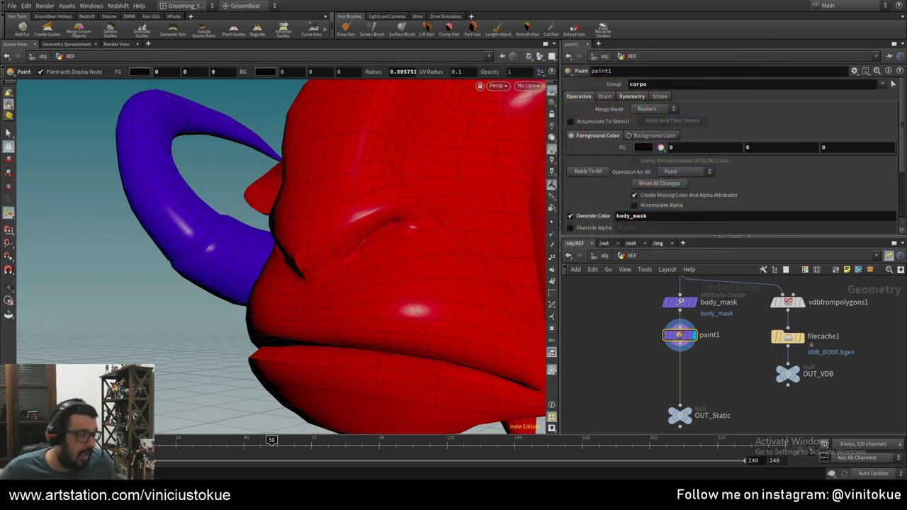
- Paint black into body_mask along the crease beside the eye
mouse_move(399, 227)
mouse_down()
mouse_move(376, 229)
mouse_move(399, 222)
mouse_move(376, 235)
mouse_move(368, 263)
mouse_move(448, 277)
mouse_move(344, 263)
mouse_up()
key(Escape)
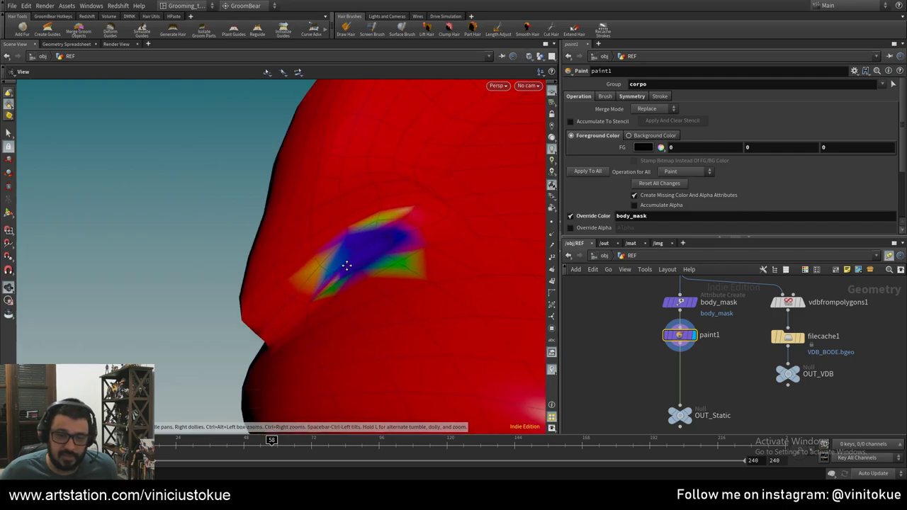
key(Return)
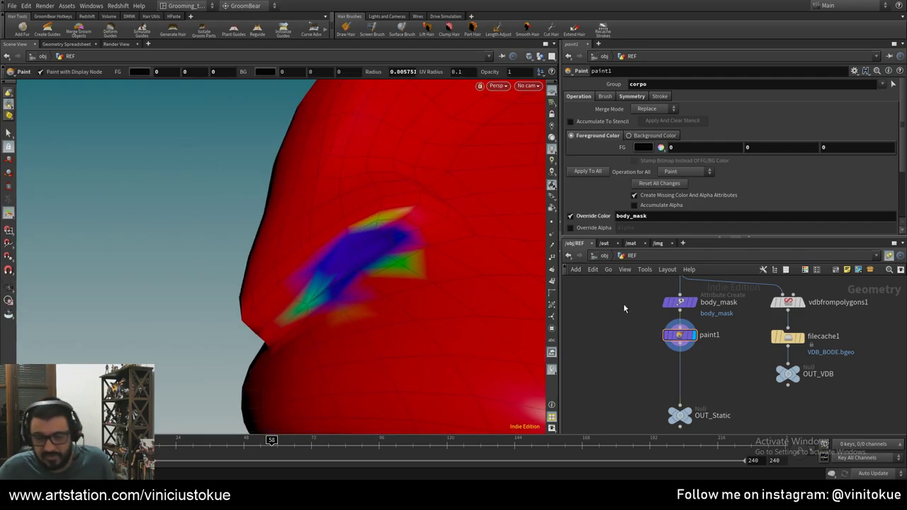
scroll(634, 335, up, 1)
key(Tab)
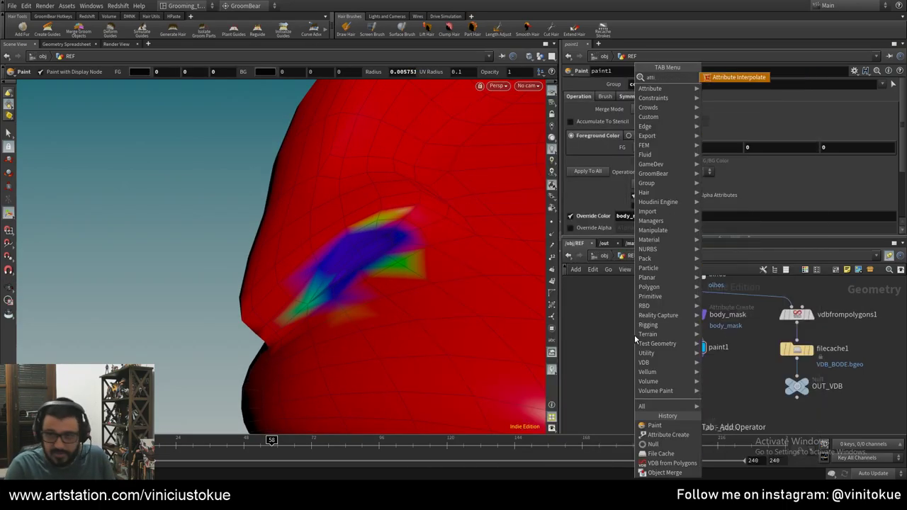
text(attribfrom)
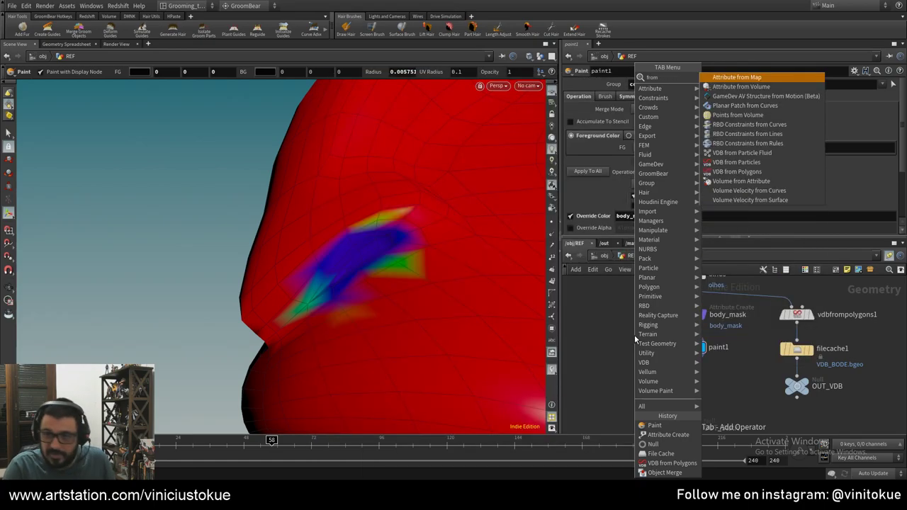
key(Return)
click(637, 347)
drag(641, 340, 685, 329)
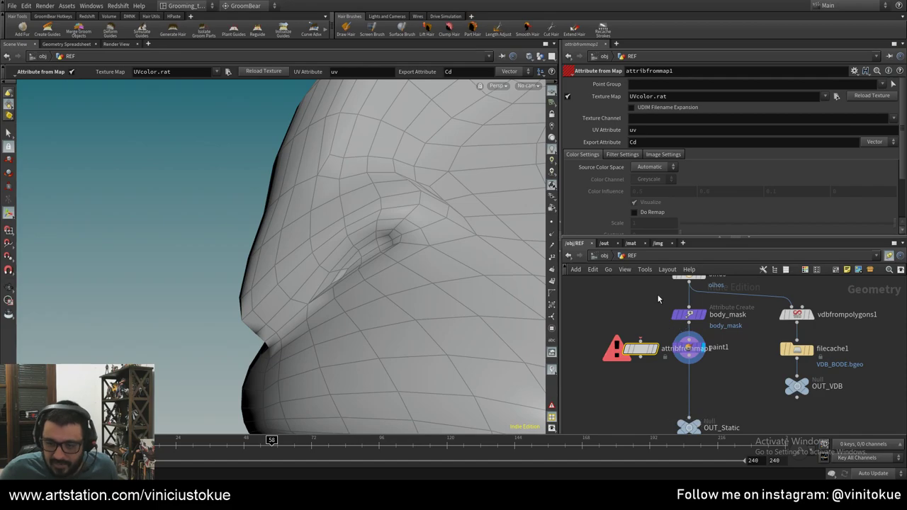
click(688, 285)
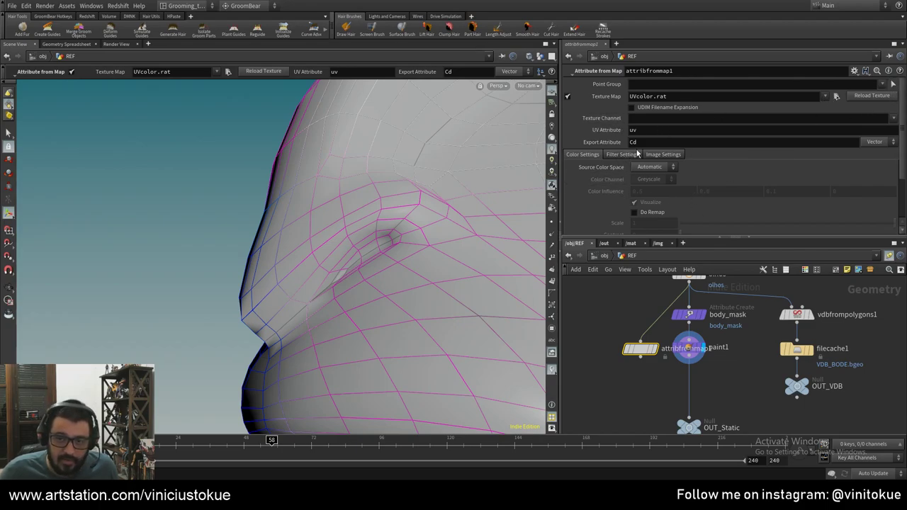
click(891, 144)
click(891, 144)
text(body_mask)
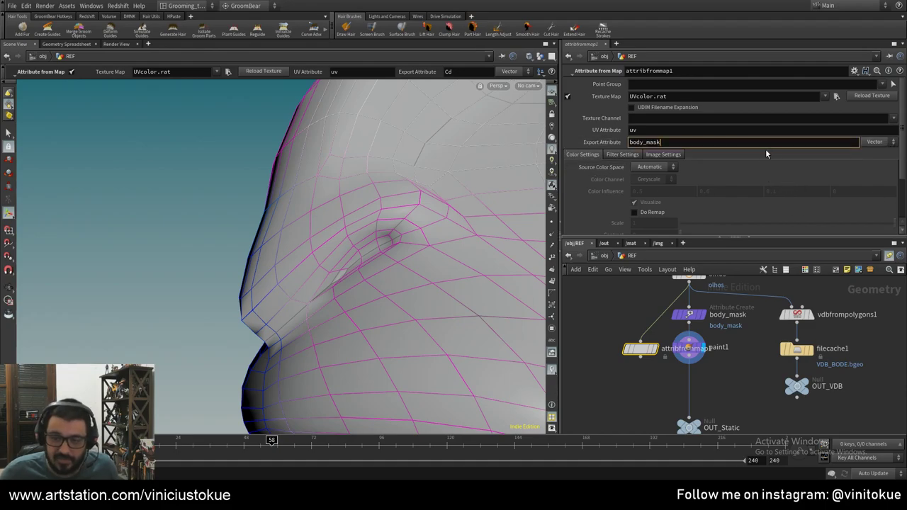
key(Return)
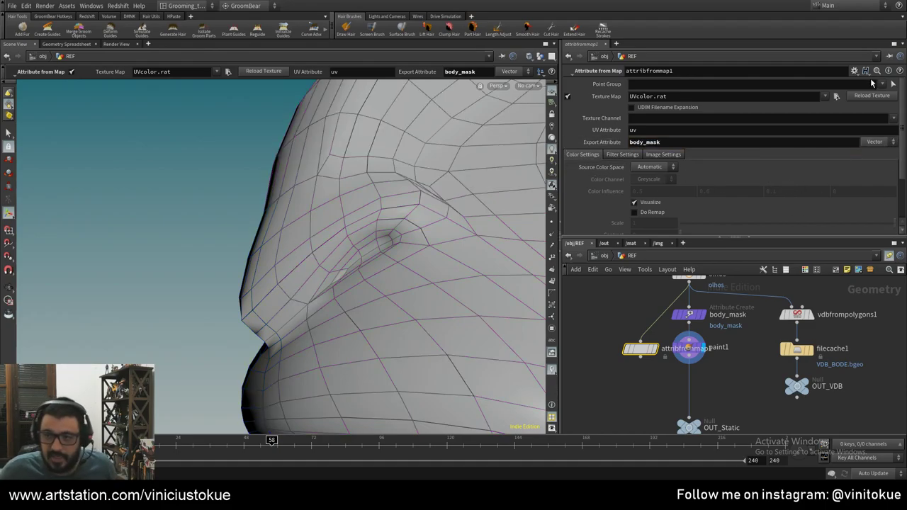
click(880, 84)
click(822, 86)
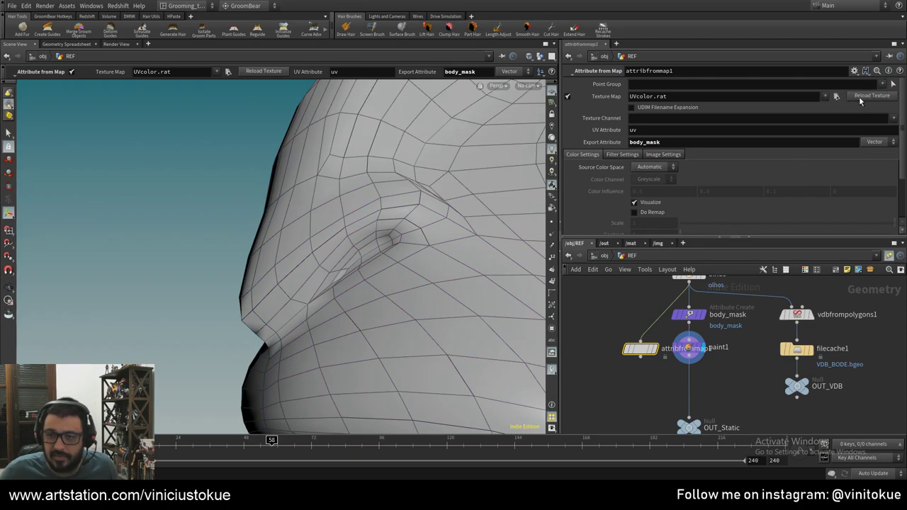
key(Delete)
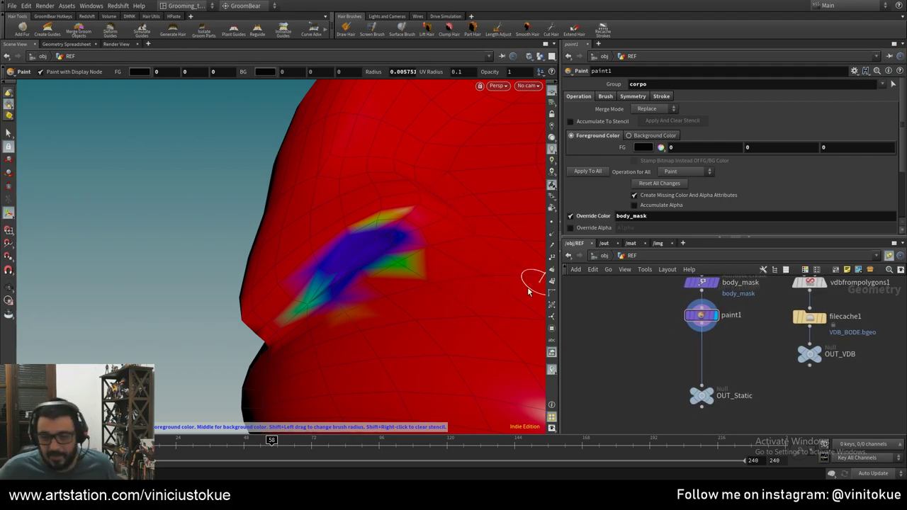
- Repaint the rainbow patch beside the eye, then set the paint colour to white
drag(527, 286, 438, 253)
key(Return)
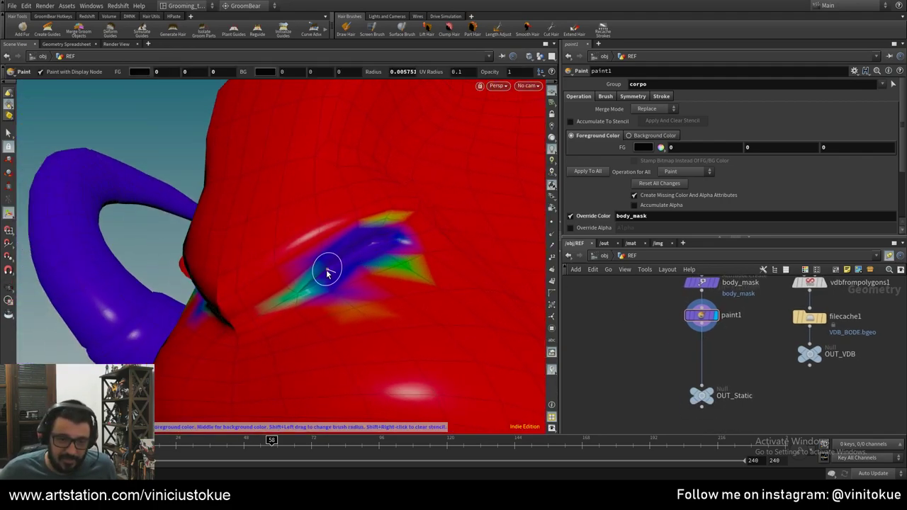
mouse_move(323, 263)
mouse_down()
mouse_move(289, 300)
mouse_move(239, 314)
mouse_move(259, 318)
mouse_move(249, 329)
mouse_move(346, 304)
mouse_move(350, 290)
mouse_move(310, 277)
mouse_move(386, 299)
mouse_move(409, 265)
mouse_move(403, 277)
mouse_move(391, 247)
mouse_move(417, 250)
mouse_up()
key(Escape)
key(Return)
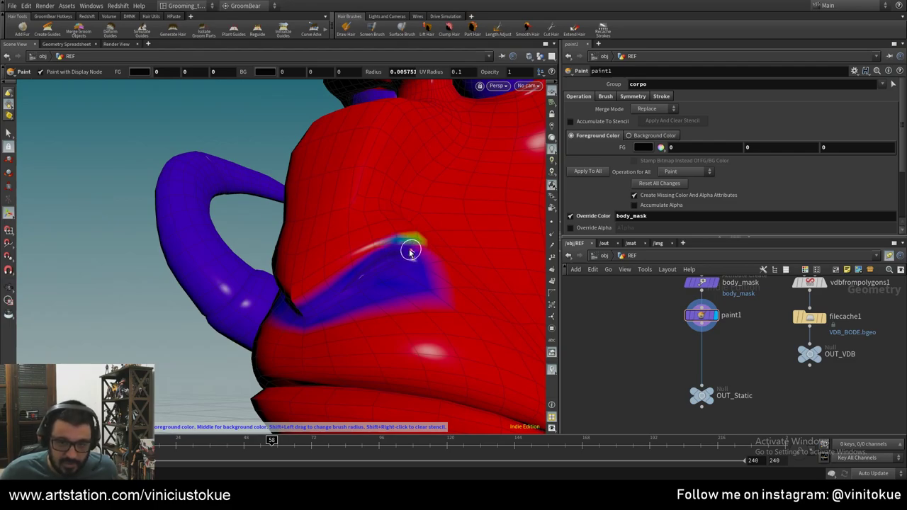
click(648, 147)
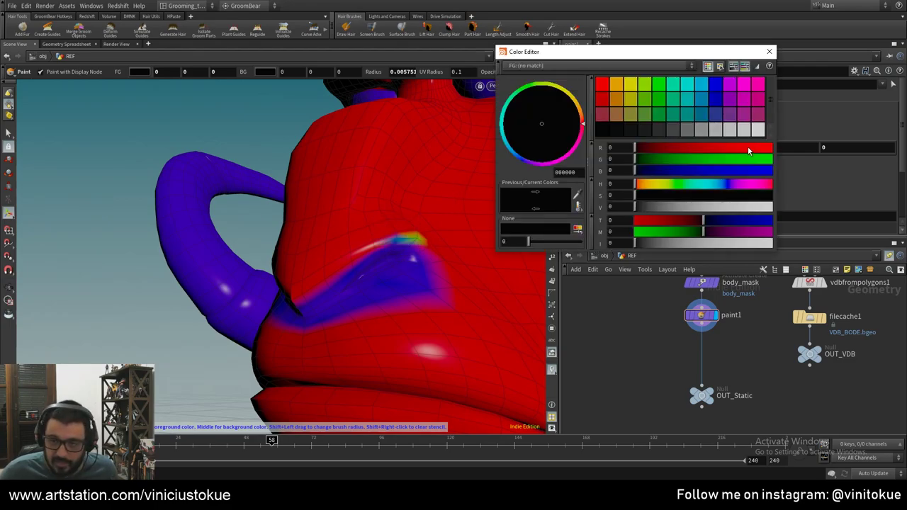
click(757, 129)
click(770, 54)
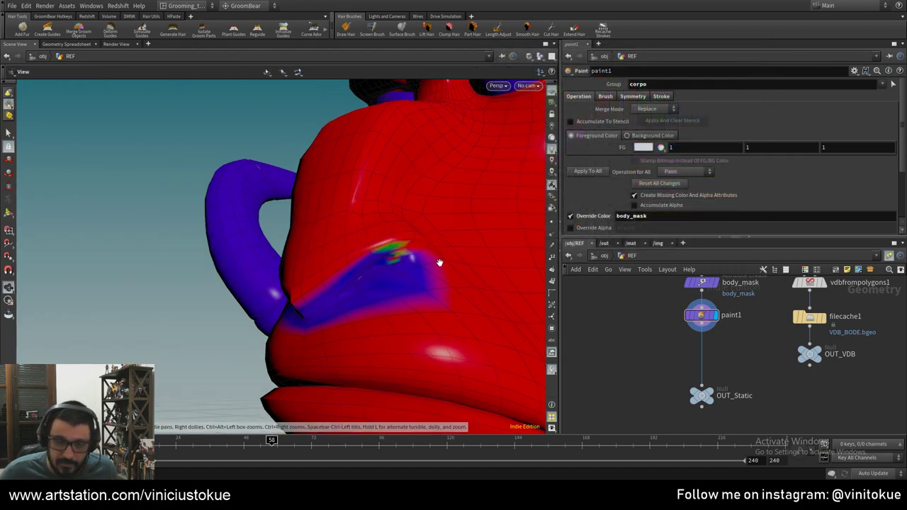
- Shrink the brush and paint the fine eye crease black with the background colour
mouse_move(431, 242)
alt+mouse_down()
mouse_move(437, 261)
mouse_move(312, 328)
mouse_move(388, 297)
alt+mouse_up()
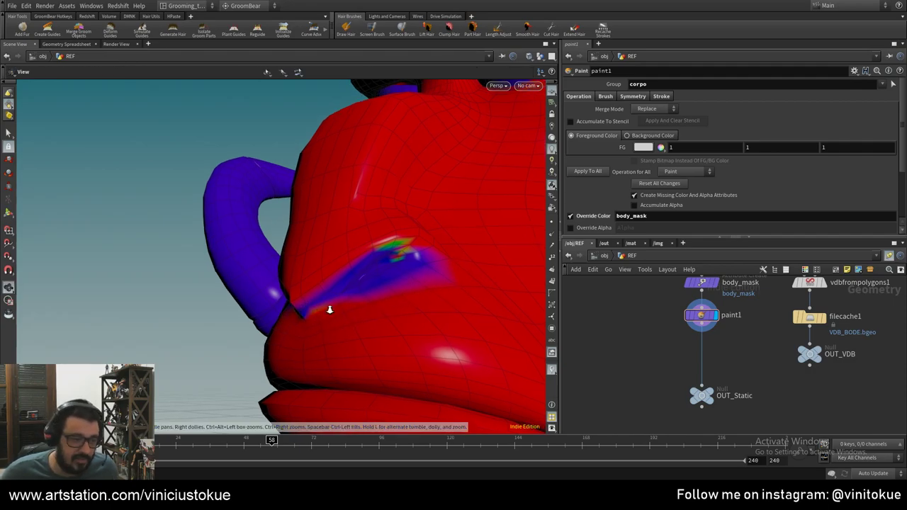
scroll(330, 310, up, 3)
shift+drag(311, 326, 309, 320)
mouse_move(348, 307)
middle_down()
mouse_move(324, 320)
mouse_move(374, 294)
middle_up()
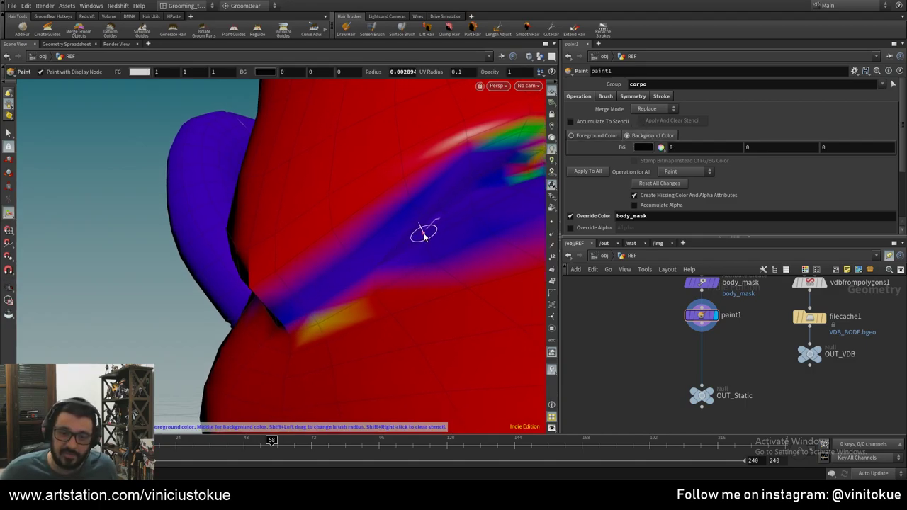
mouse_move(423, 233)
mouse_down()
mouse_move(334, 259)
mouse_move(421, 196)
mouse_up()
key(Return)
mouse_move(420, 197)
middle_down()
mouse_move(427, 206)
mouse_move(446, 192)
mouse_move(416, 177)
middle_up()
key(Escape)
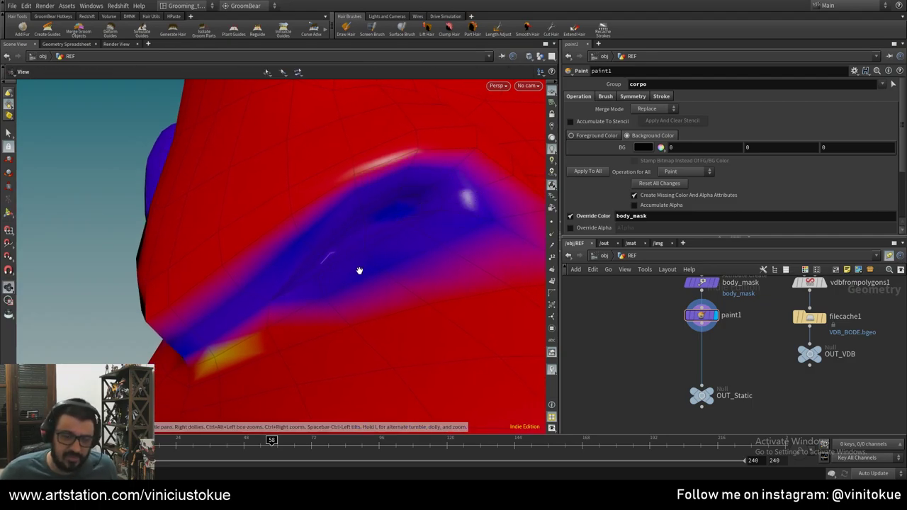
- Paint a black band along the fold under the chin
mouse_move(358, 269)
mouse_down()
mouse_move(336, 271)
mouse_move(297, 297)
mouse_move(356, 302)
mouse_move(376, 270)
mouse_move(487, 276)
mouse_move(427, 259)
mouse_up()
scroll(427, 259, down, 5)
scroll(425, 255, up, 4)
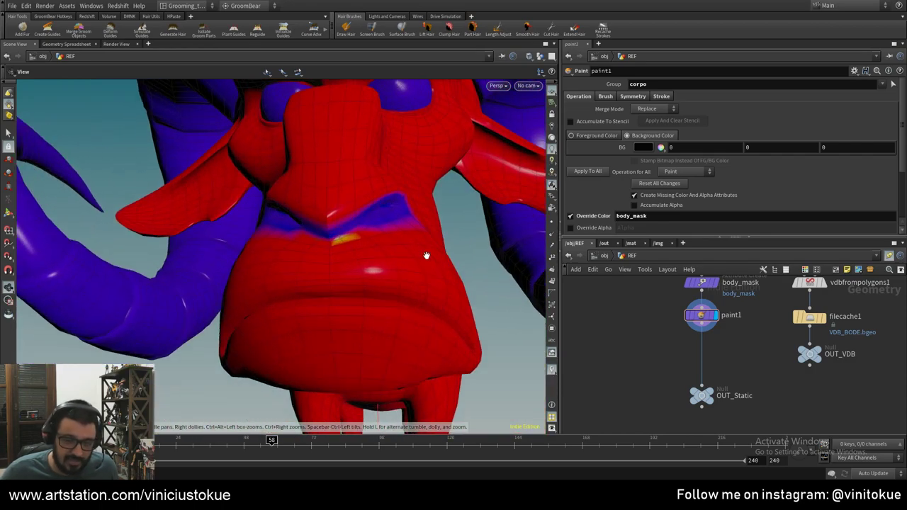
scroll(348, 253, up, 2)
drag(347, 253, 414, 230)
key(Return)
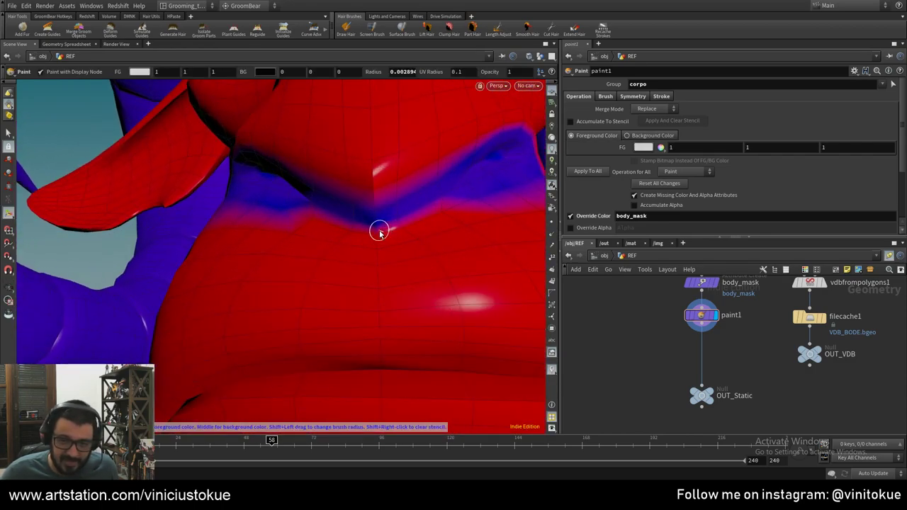
middle_drag(379, 232, 461, 198)
key(Escape)
scroll(276, 175, down, 5)
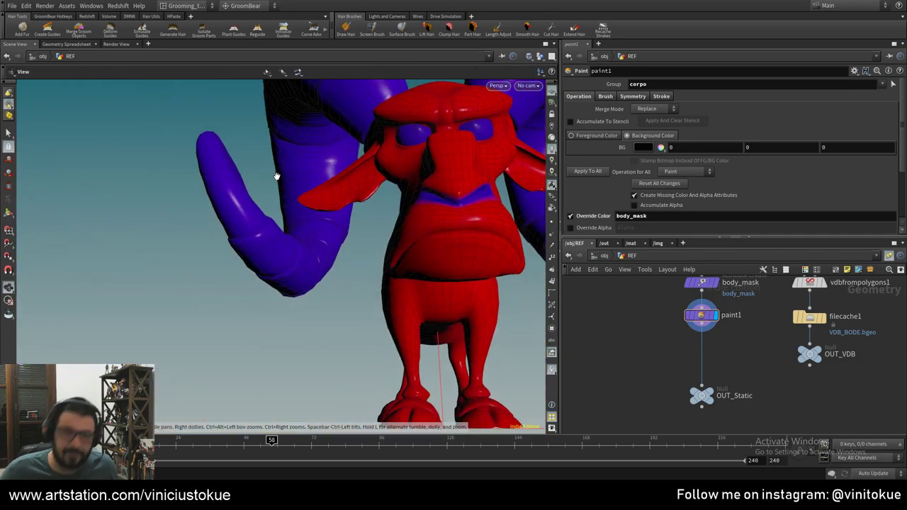
drag(277, 176, 386, 171)
- Enlarge the brush and paint blue over the first hoof's red edges
scroll(386, 171, up, 5)
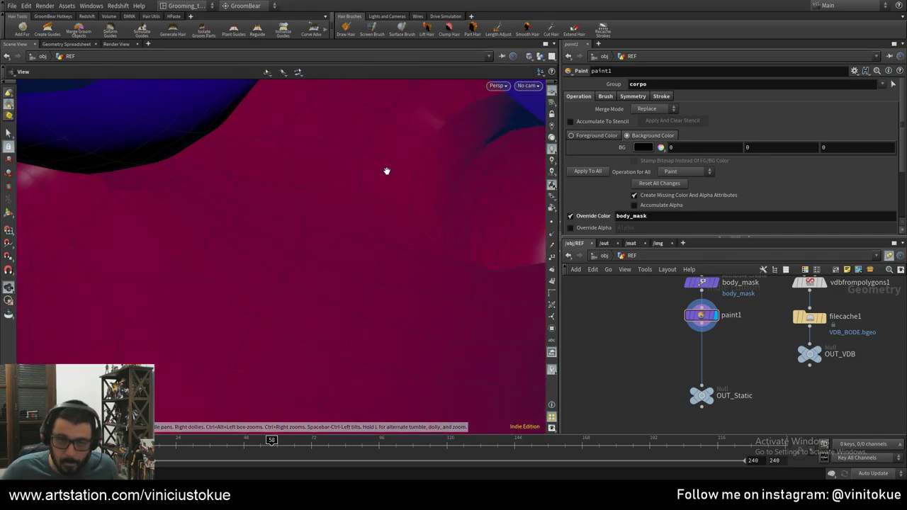
scroll(386, 171, down, 5)
mouse_move(320, 168)
mouse_down()
mouse_move(85, 269)
mouse_move(233, 267)
mouse_move(263, 222)
mouse_move(364, 270)
mouse_move(324, 202)
mouse_move(330, 172)
mouse_move(308, 297)
mouse_move(283, 312)
mouse_move(269, 283)
mouse_move(340, 282)
mouse_move(178, 255)
mouse_move(191, 257)
mouse_up()
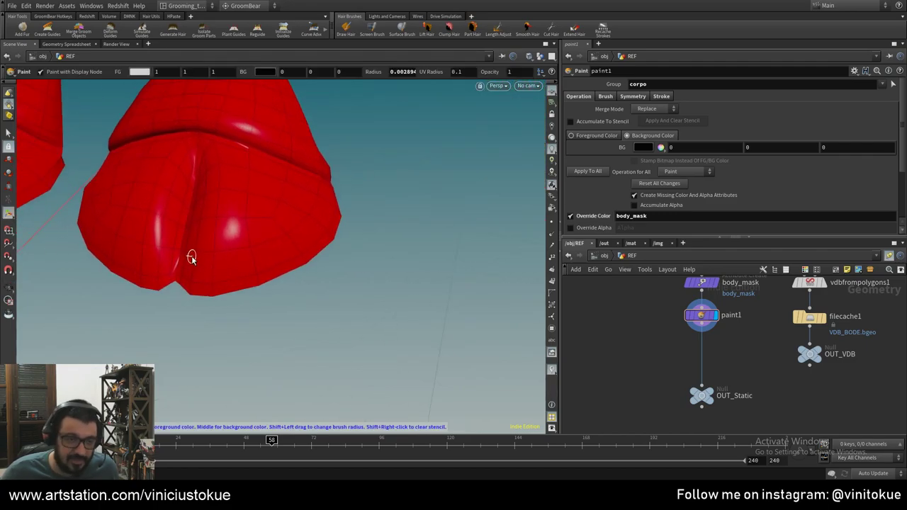
mouse_move(191, 257)
middle_down()
mouse_move(278, 246)
mouse_move(219, 247)
middle_up()
shift+drag(210, 245, 311, 249)
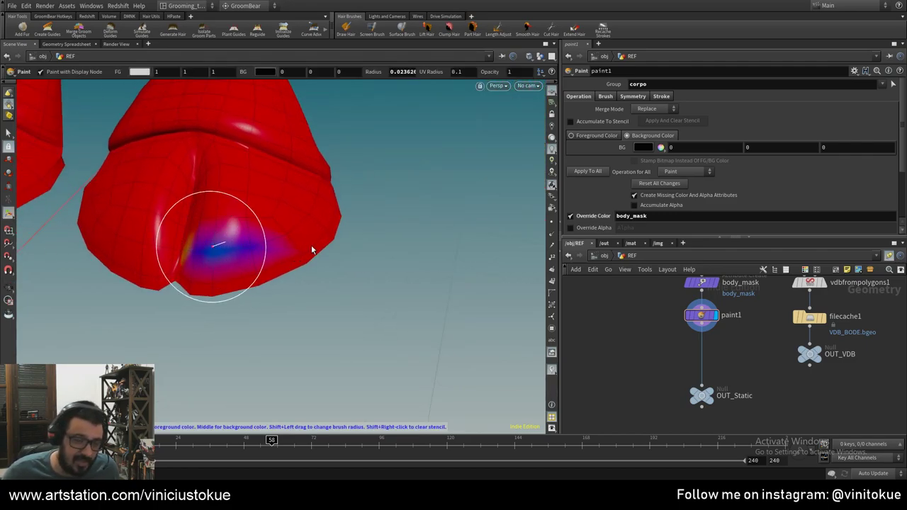
mouse_move(311, 249)
middle_down()
mouse_move(199, 247)
mouse_move(85, 212)
mouse_move(208, 274)
mouse_move(295, 229)
mouse_move(97, 192)
mouse_move(303, 206)
middle_up()
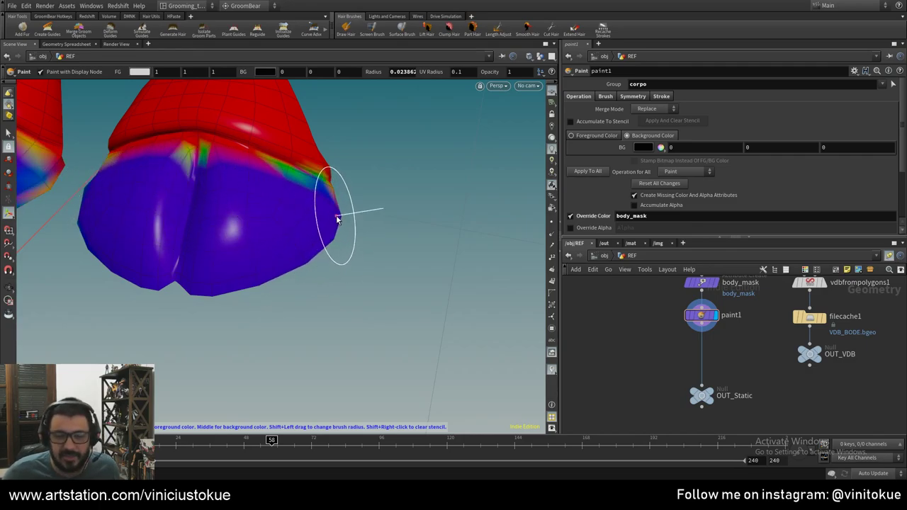
alt+drag(336, 220, 233, 237)
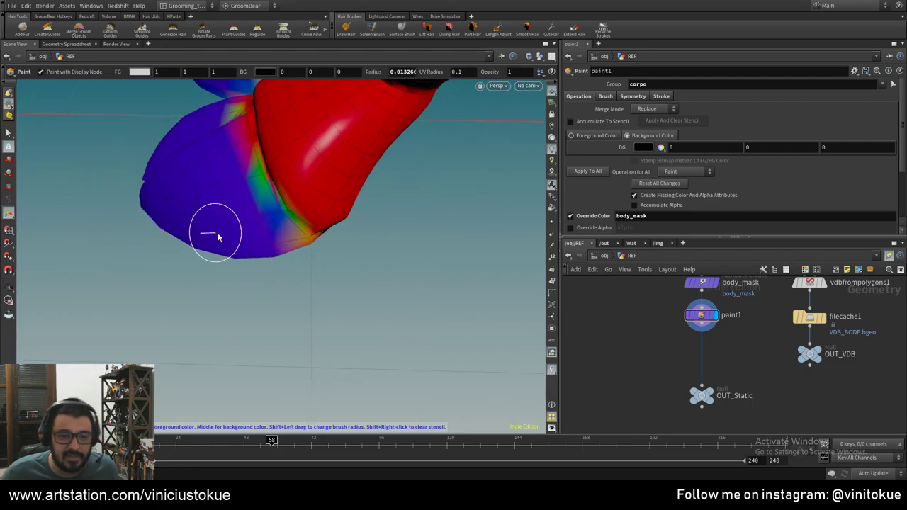
mouse_move(303, 237)
alt+mouse_down()
mouse_move(273, 196)
mouse_move(235, 196)
mouse_move(235, 188)
alt+mouse_up()
mouse_move(178, 152)
alt+mouse_down()
mouse_move(313, 168)
mouse_move(243, 192)
mouse_move(228, 208)
mouse_move(237, 243)
alt+mouse_up()
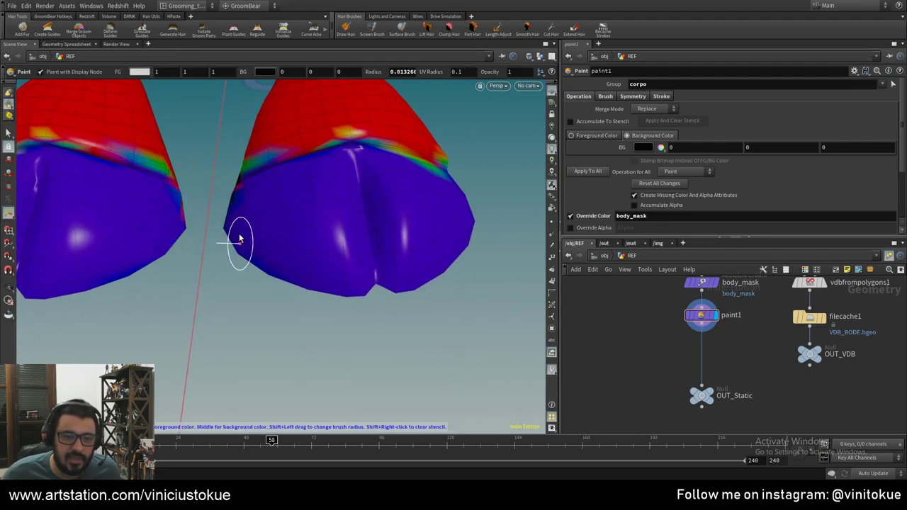
- Paint blue over the upper hoof and its remaining red band, viewed from below
key(Escape)
mouse_move(233, 186)
mouse_down()
mouse_move(223, 166)
mouse_move(157, 147)
mouse_up()
key(Return)
mouse_move(249, 196)
alt+mouse_down()
mouse_move(274, 173)
mouse_move(250, 186)
alt+mouse_up()
mouse_move(249, 186)
middle_down()
mouse_move(182, 210)
mouse_move(176, 202)
mouse_move(223, 151)
mouse_move(317, 195)
mouse_move(324, 247)
mouse_move(247, 274)
mouse_move(176, 237)
mouse_move(222, 213)
mouse_move(223, 243)
mouse_move(269, 253)
mouse_move(314, 233)
mouse_move(238, 275)
middle_up()
mouse_move(248, 265)
alt+mouse_down()
mouse_move(206, 243)
mouse_move(209, 255)
alt+mouse_up()
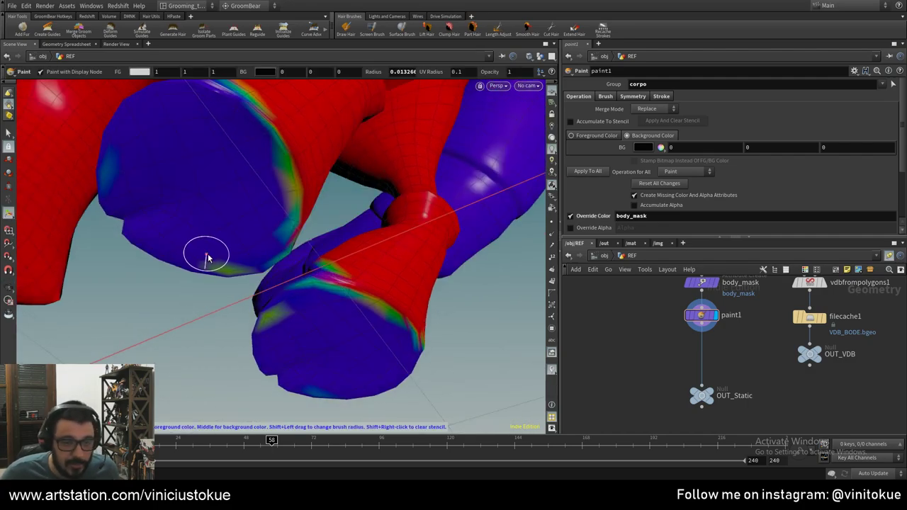
mouse_move(224, 264)
middle_down()
mouse_move(263, 236)
mouse_move(274, 168)
mouse_move(286, 215)
mouse_move(274, 253)
middle_up()
key(Escape)
mouse_move(360, 304)
mouse_down()
mouse_move(466, 375)
mouse_move(353, 294)
mouse_move(350, 279)
mouse_move(260, 250)
mouse_up()
key(Escape)
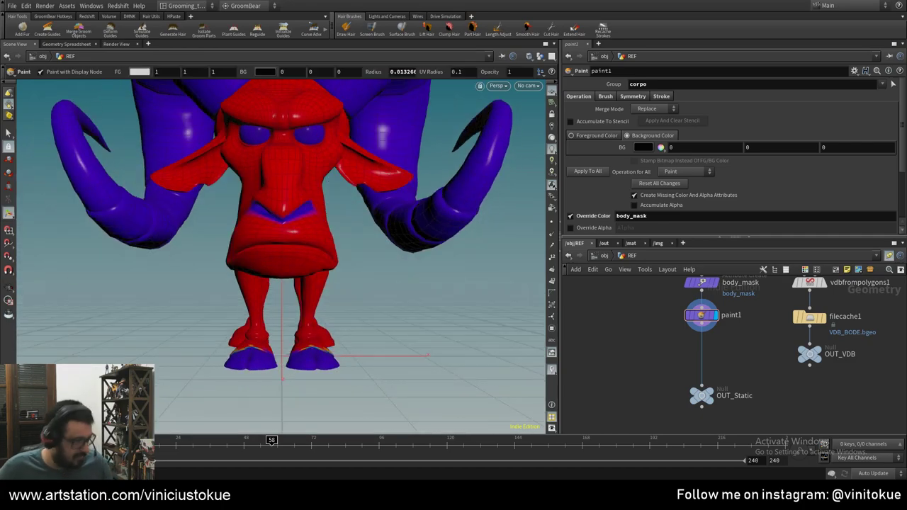
key(Escape)
scroll(203, 158, up, 5)
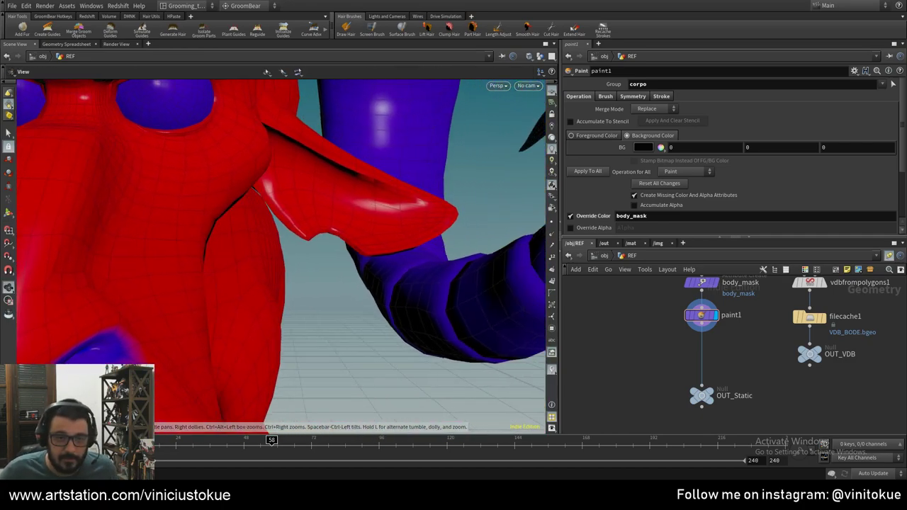
mouse_move(441, 172)
mouse_down()
mouse_move(330, 209)
mouse_move(313, 178)
mouse_move(263, 177)
mouse_move(259, 207)
mouse_move(360, 200)
mouse_up()
key(Escape)
shift+click(265, 186)
key(Escape)
scroll(360, 200, down, 5)
mouse_move(249, 203)
mouse_down()
mouse_move(348, 267)
mouse_move(349, 280)
mouse_up()
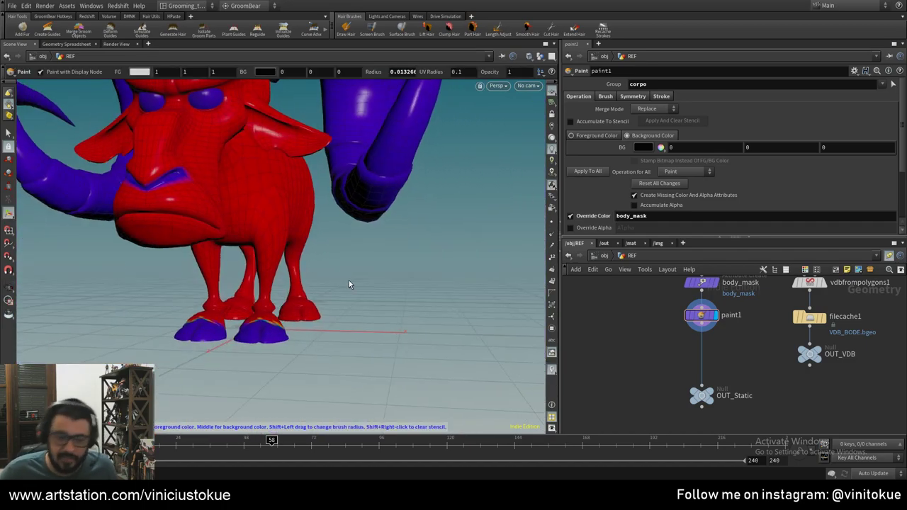
key(Return)
alt+drag(396, 340, 447, 303)
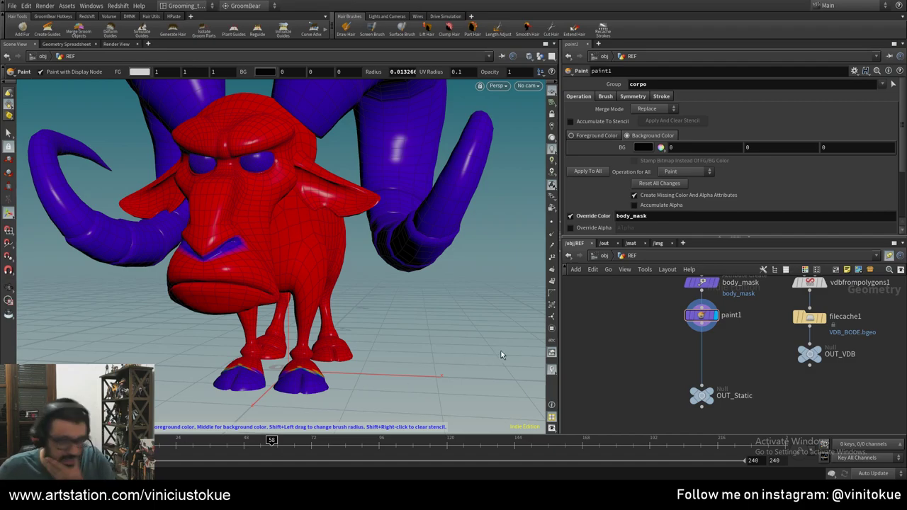
- Search the Tab node menu for 'sci', find no groom node, and re-maximize the Houdini window
key(Tab)
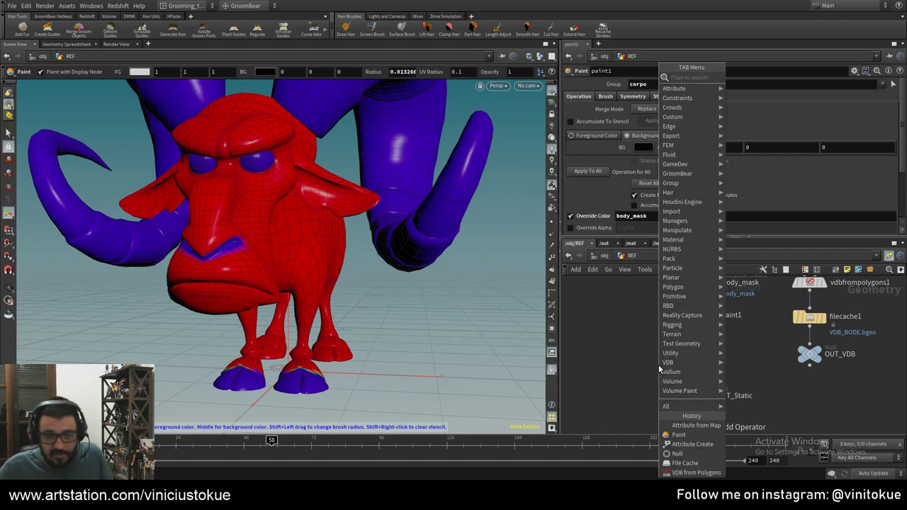
text(sci)
key(BackSpace)
key(BackSpace)
key(BackSpace)
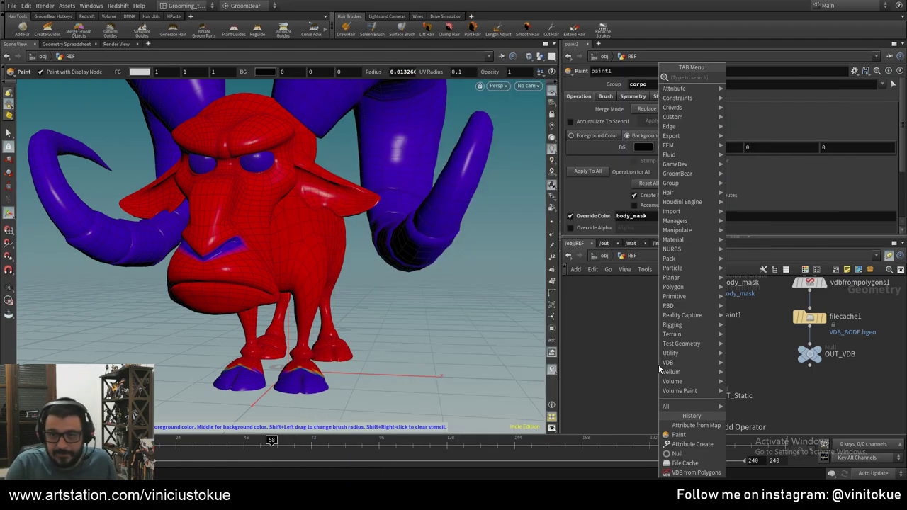
key(Escape)
key(Tab)
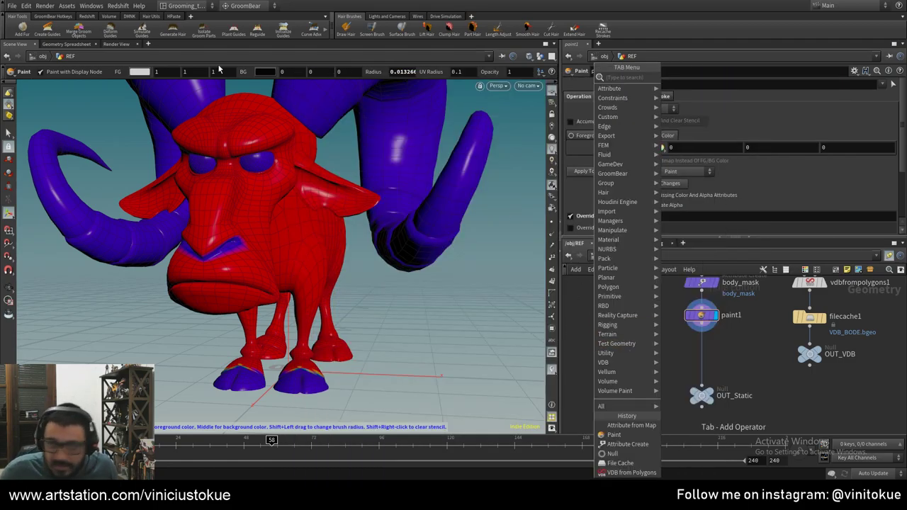
drag(42, 5, 62, 14)
click(881, 4)
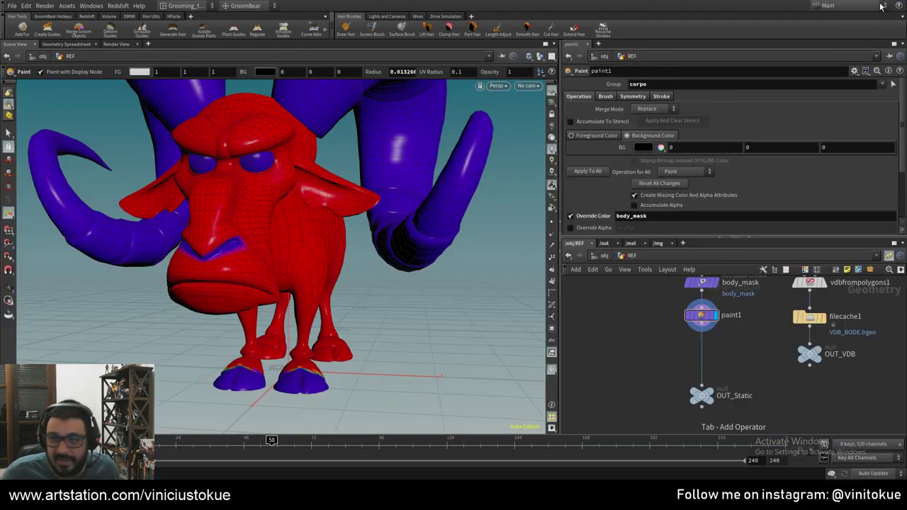
- Install the asset library D:/Assets/HOUDINITOOLS/GroomPainter/GroomPainter.hdalc into the current HIP file
click(66, 6)
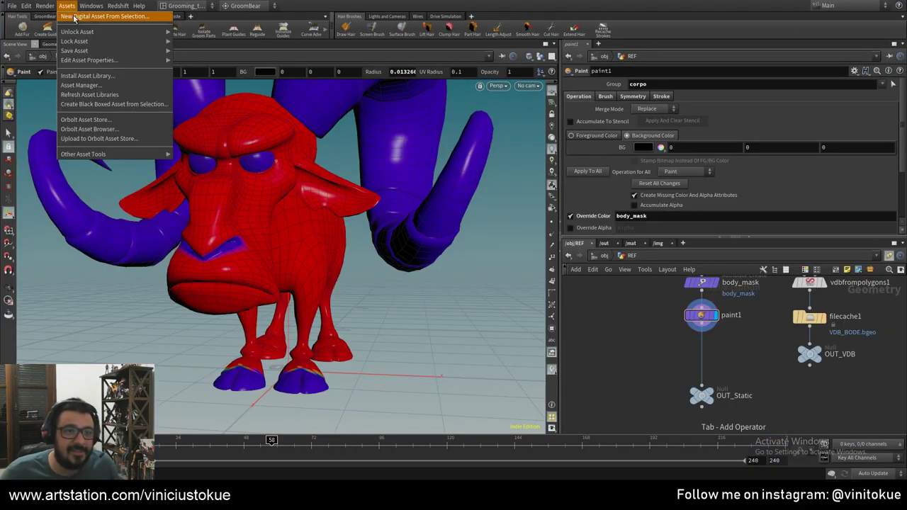
click(84, 75)
click(164, 20)
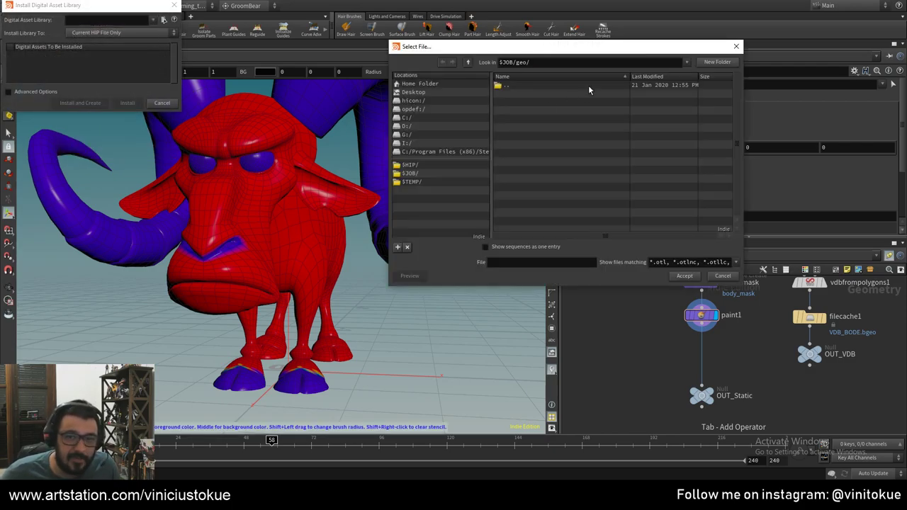
click(440, 123)
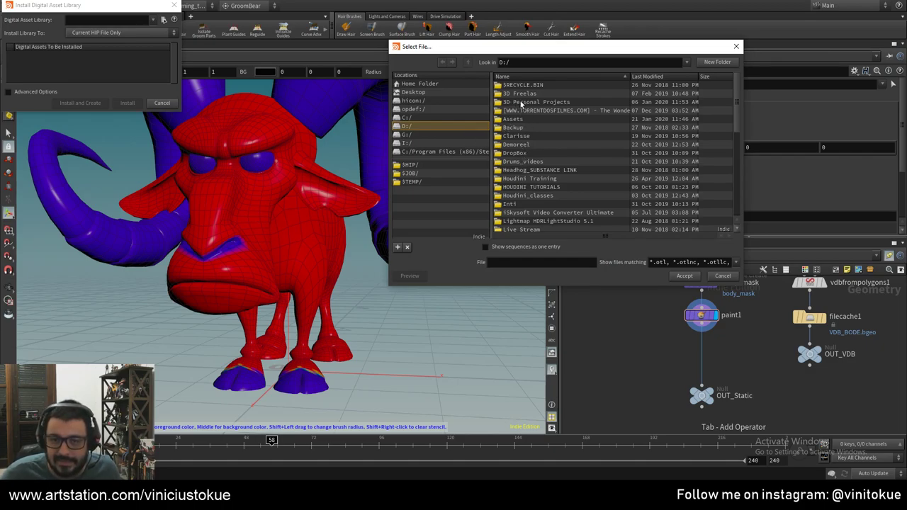
double_click(521, 118)
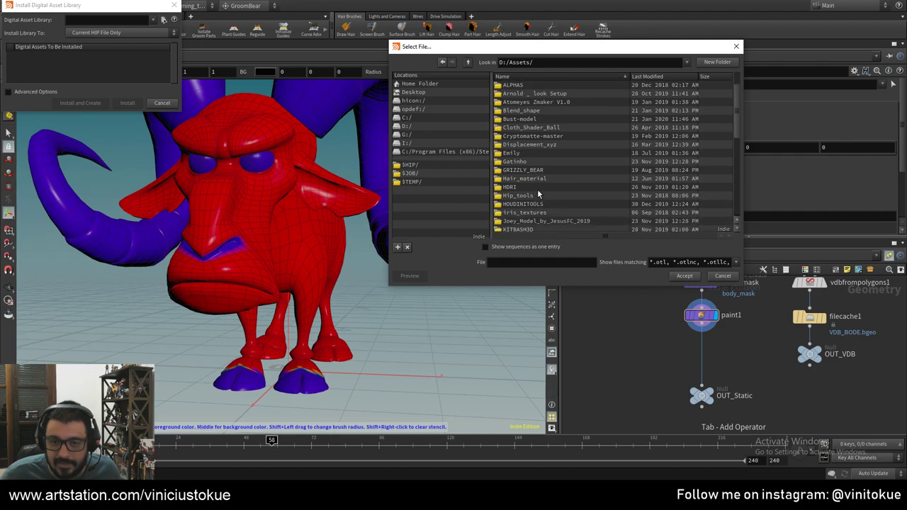
scroll(537, 189, down, 2)
double_click(540, 197)
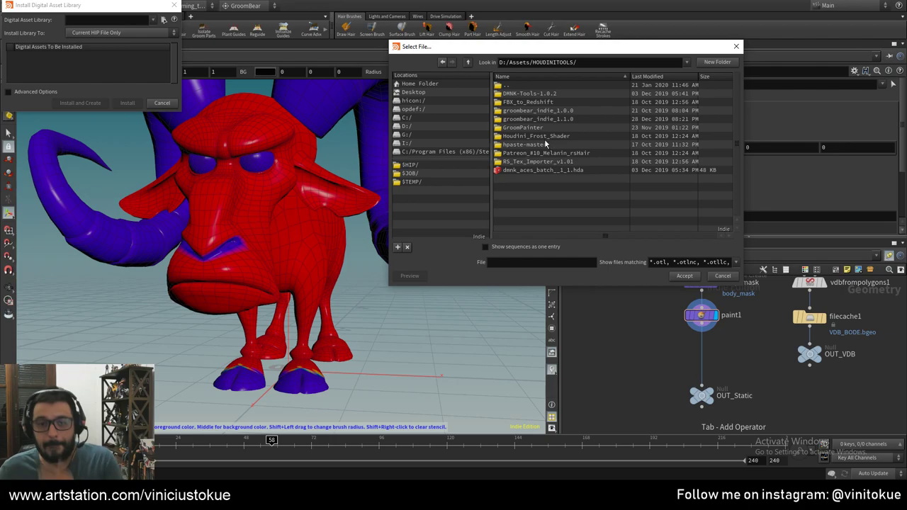
double_click(539, 126)
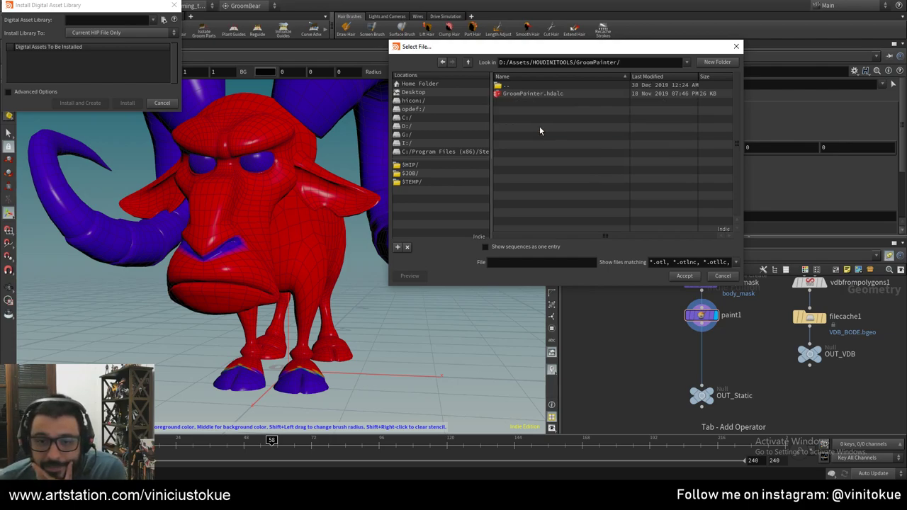
click(539, 95)
click(690, 275)
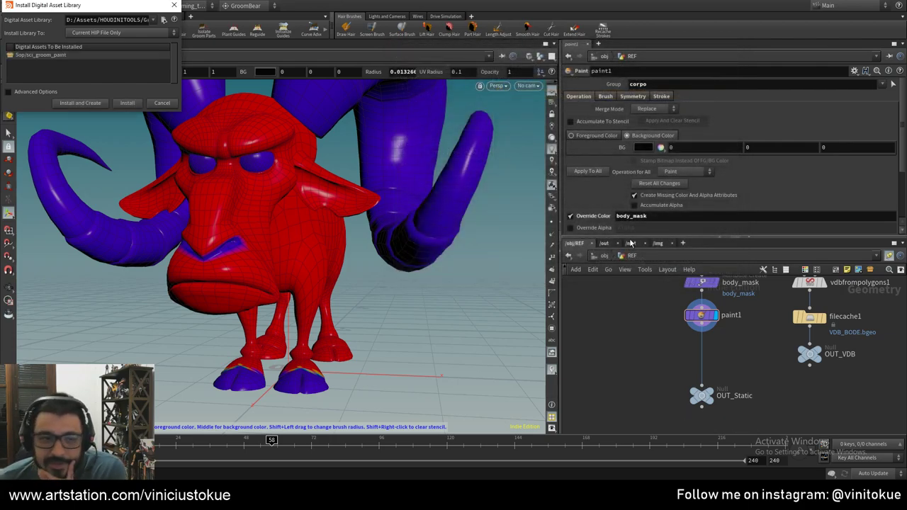
click(123, 104)
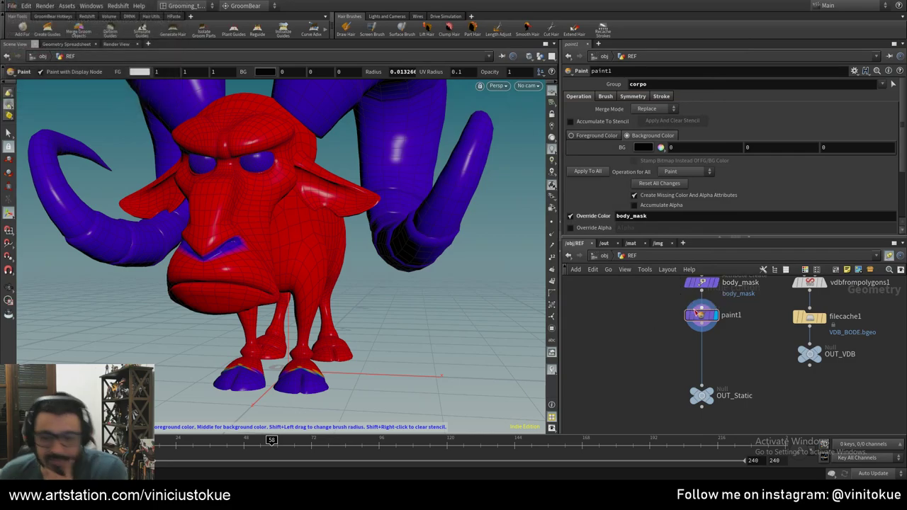
- Add a Sci groom paint node on the wire below paint1
key(Tab)
text(sci)
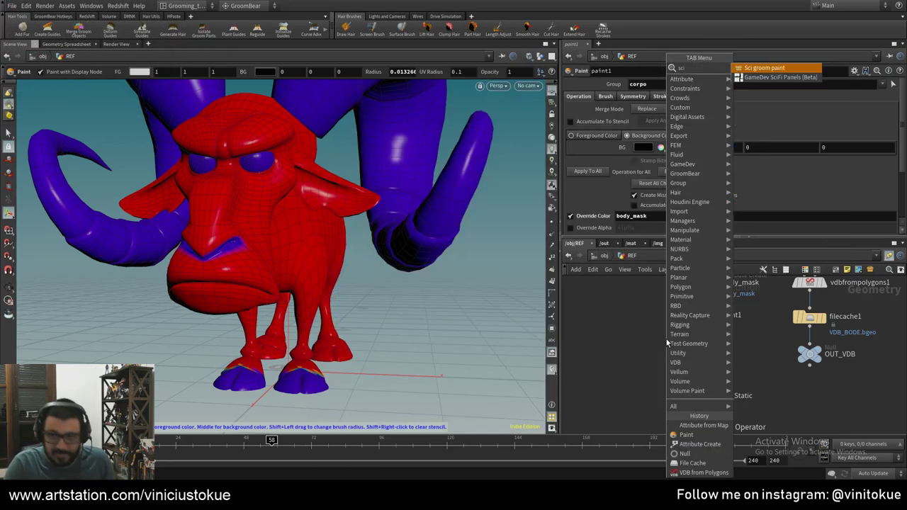
key(Return)
click(698, 354)
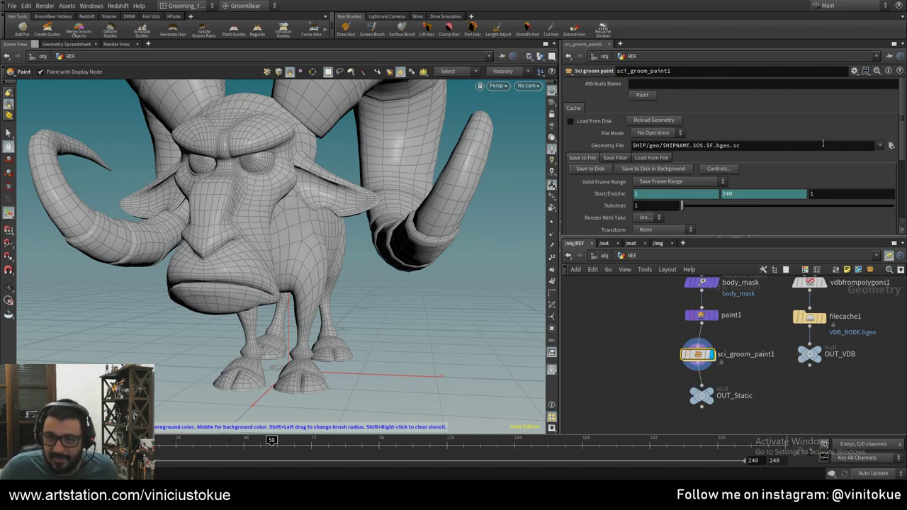
- Set the node's Attribute Name to body_density and start painting
click(671, 85)
text(body_densi)
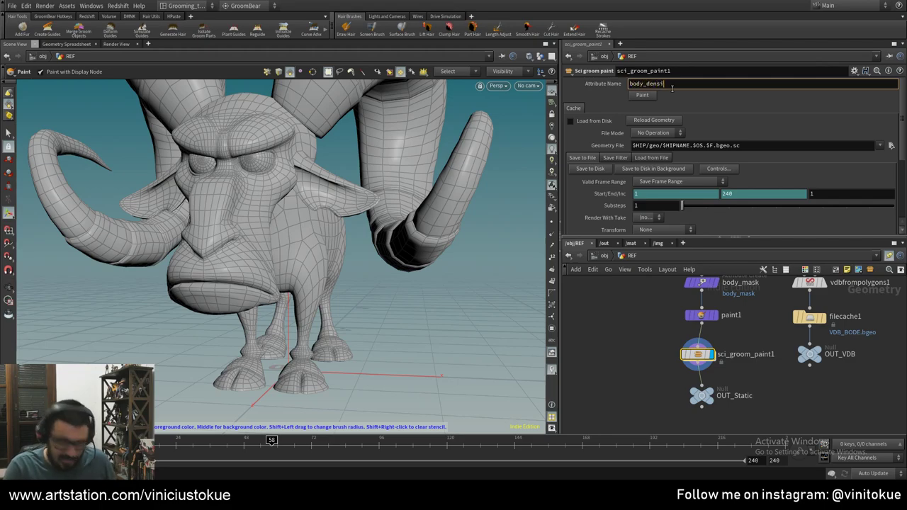
text(ty)
key(Return)
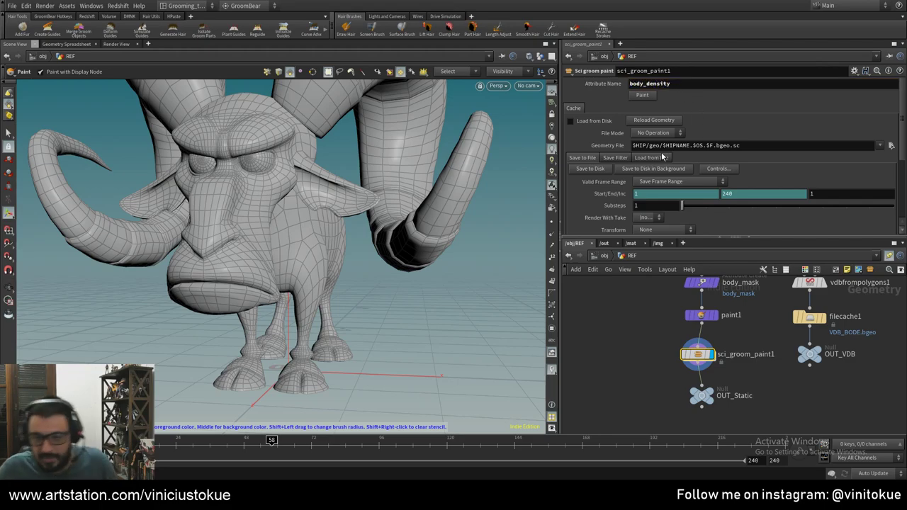
click(642, 95)
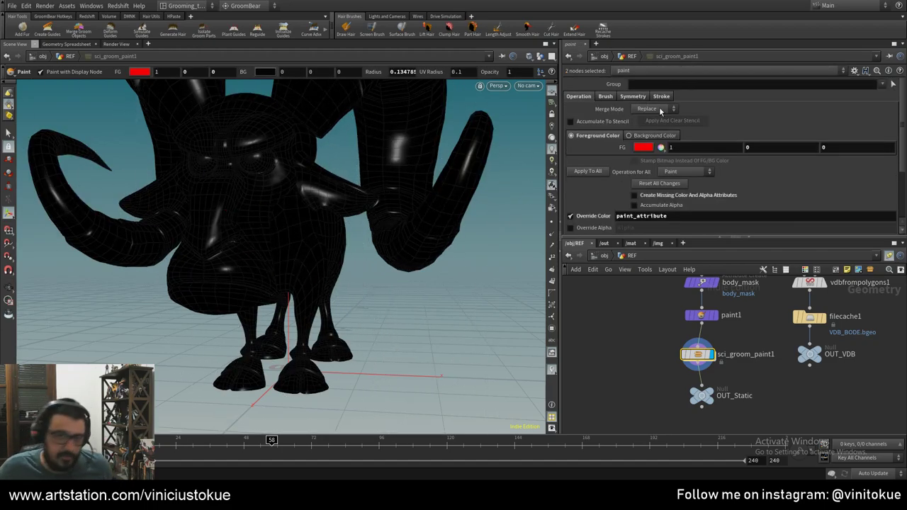
- Pick white as the foreground colour and fill the whole model with it
click(650, 147)
click(757, 132)
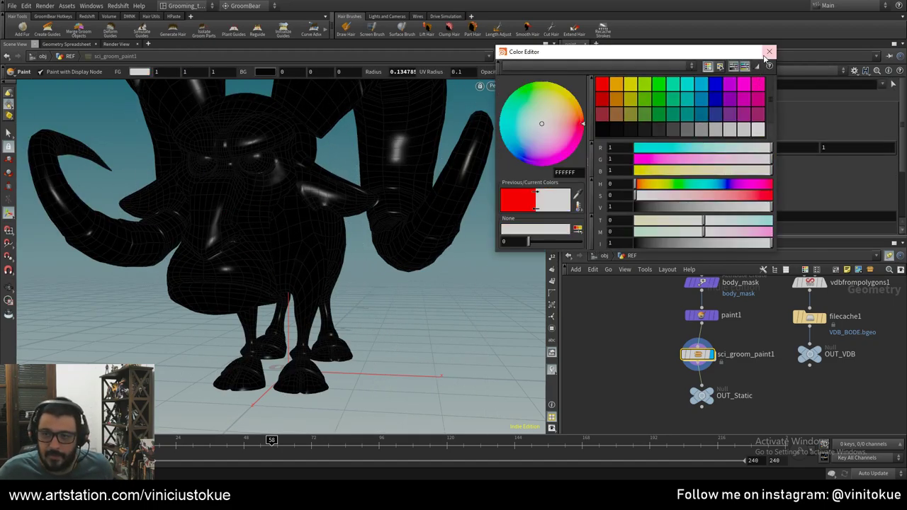
click(769, 51)
click(587, 171)
- Zoom in on the ram's ear and restrict painting to the corpo group
key(Escape)
drag(375, 270, 318, 265)
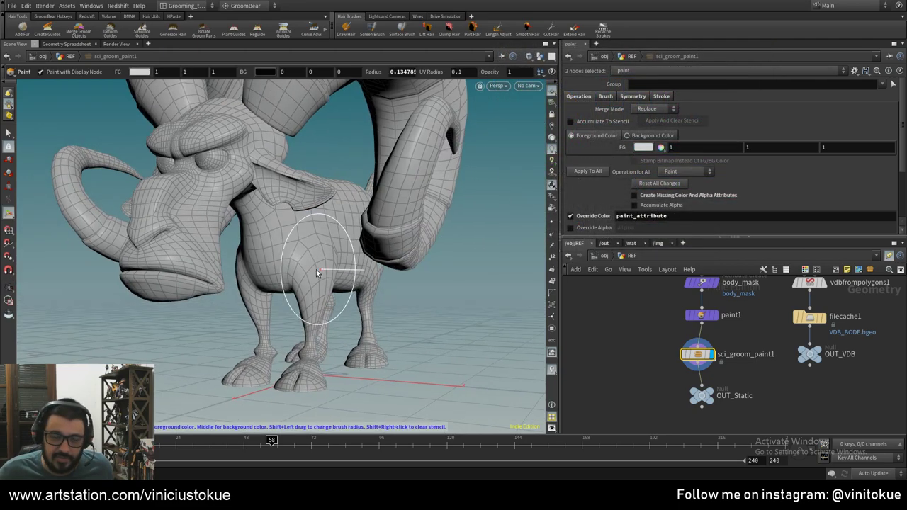
drag(259, 186, 395, 256)
scroll(395, 256, up, 3)
key(Return)
scroll(702, 207, down, 2)
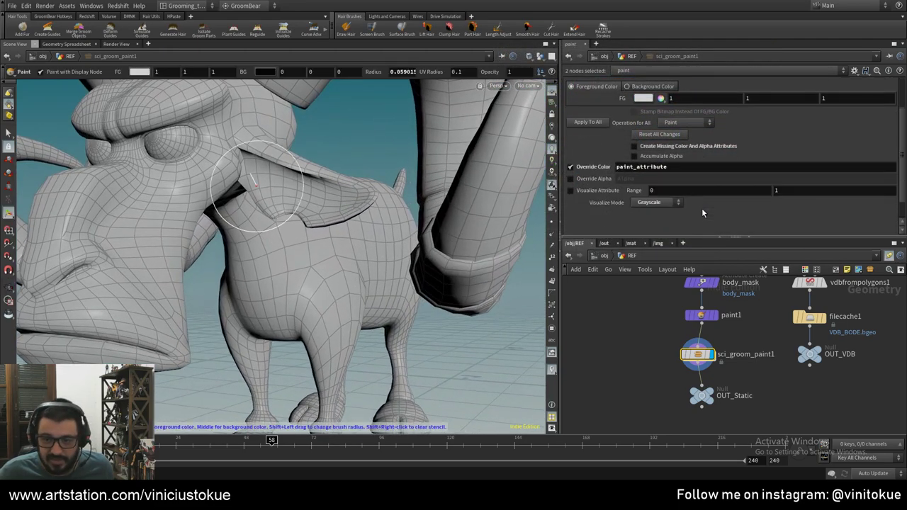
scroll(645, 211, up, 2)
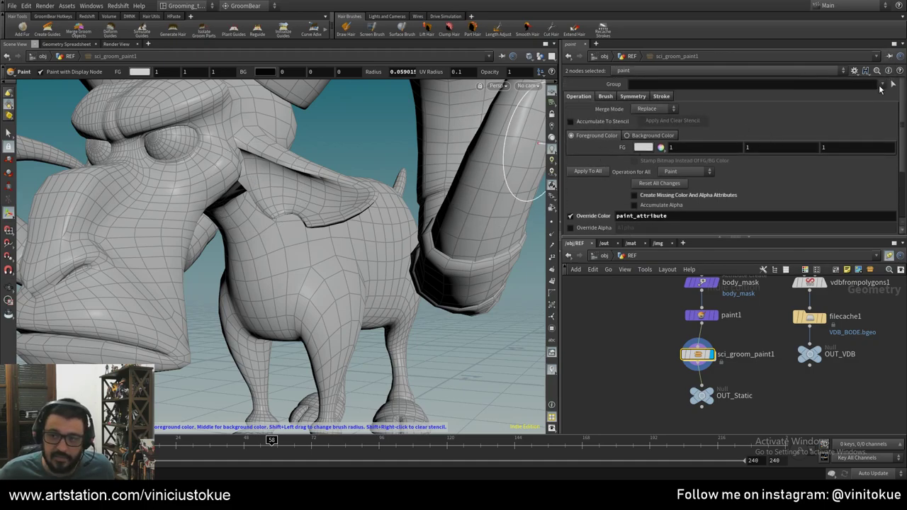
click(882, 84)
click(857, 113)
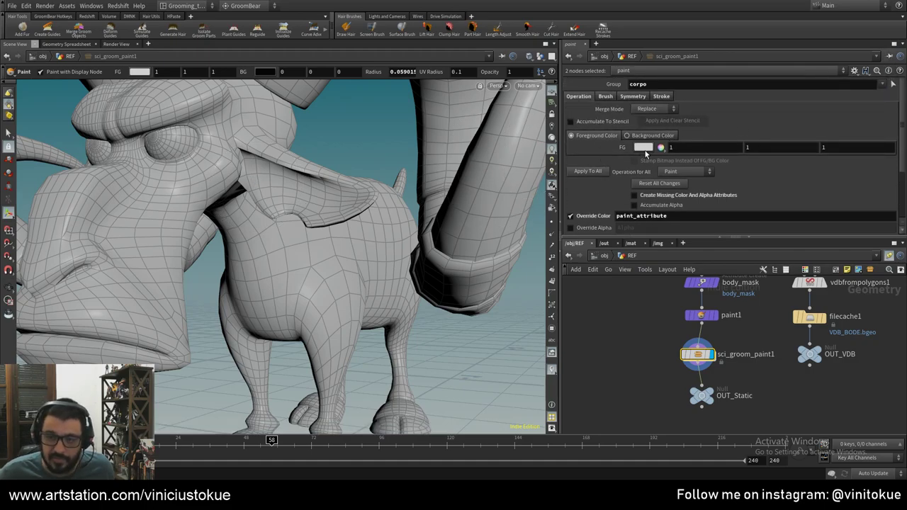
- Set the foreground colour to mid grey 0.5 in the Color Editor
click(642, 148)
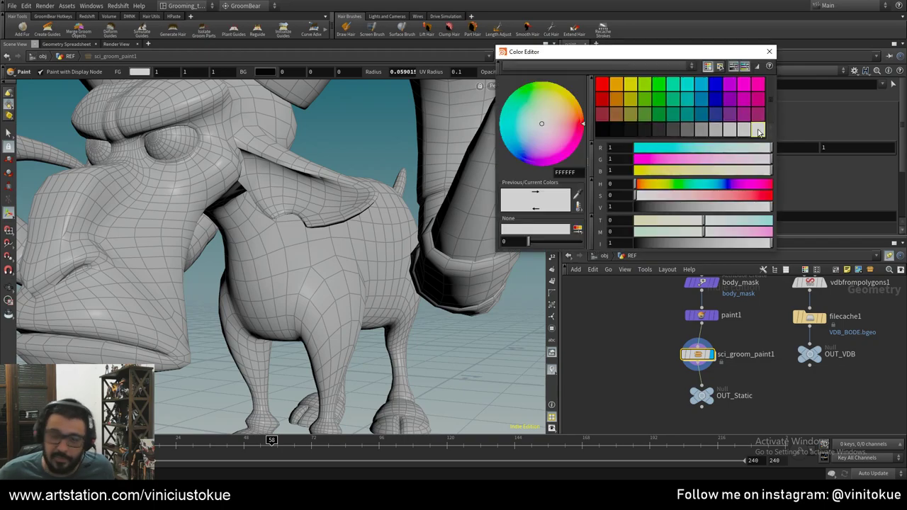
click(687, 131)
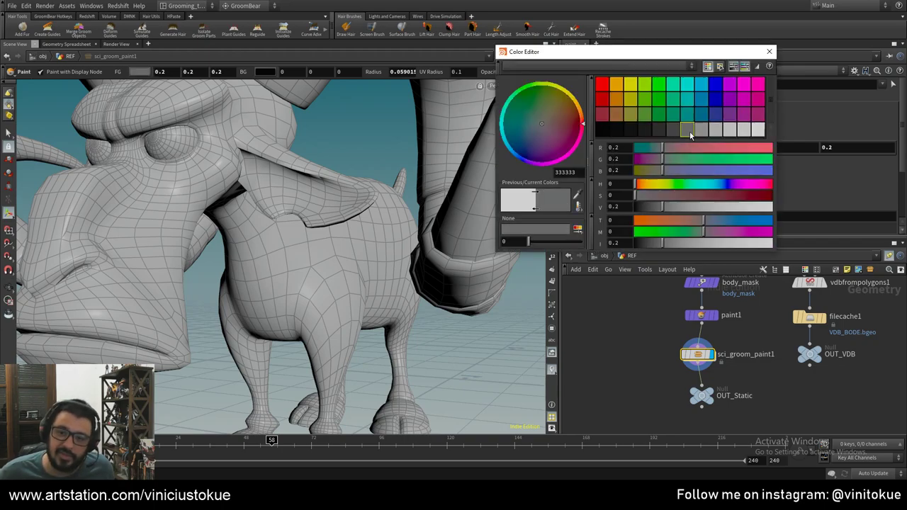
click(705, 136)
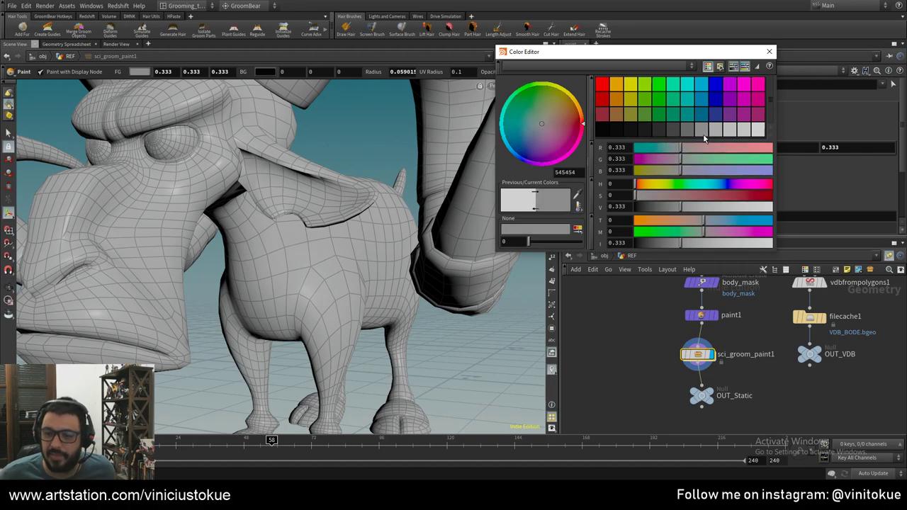
click(715, 131)
click(770, 52)
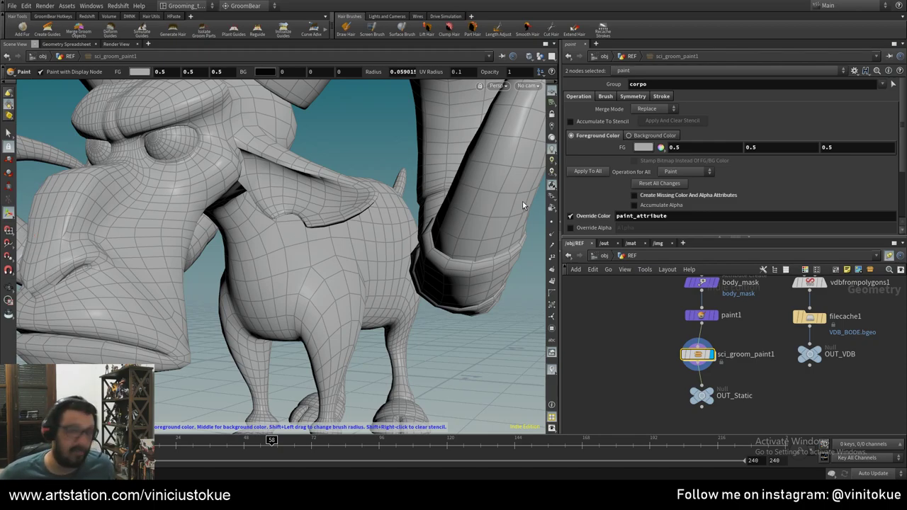
- Shrink the brush radius and orbit under and around the ram's body
shift+drag(274, 199, 301, 205)
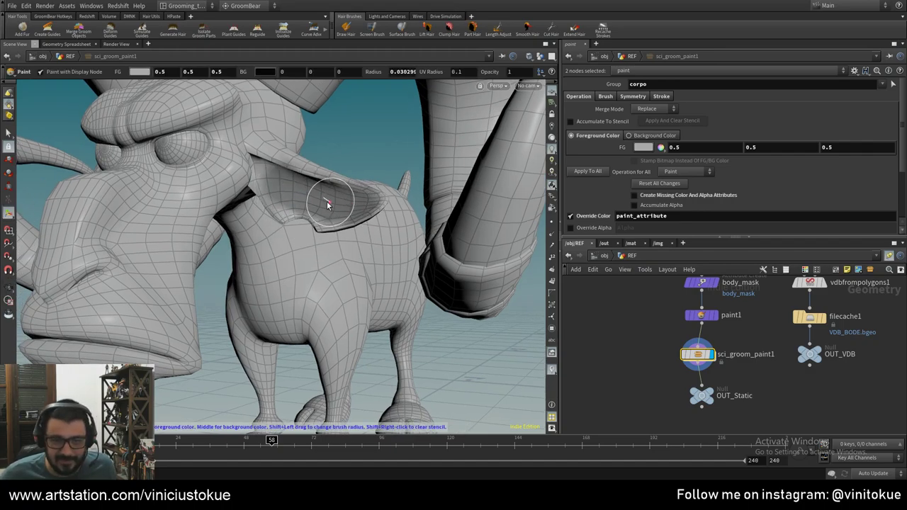
key(Escape)
drag(269, 181, 465, 259)
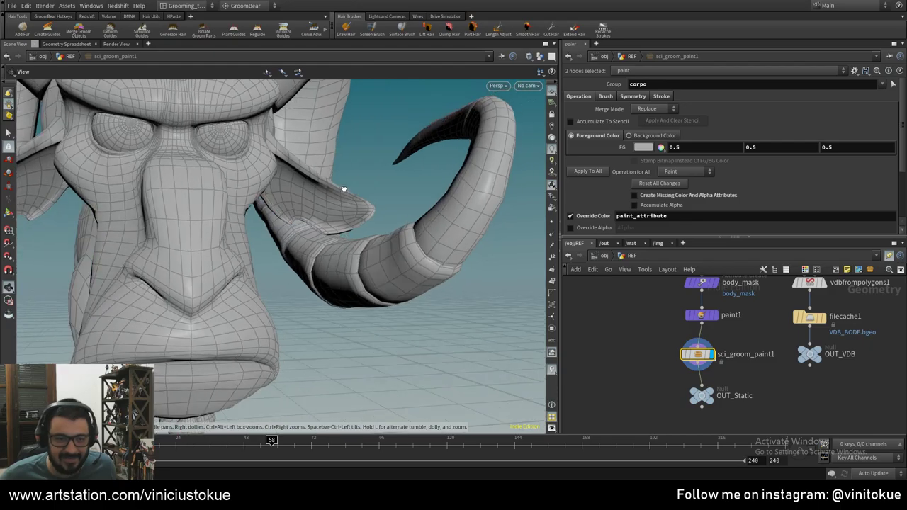
key(Return)
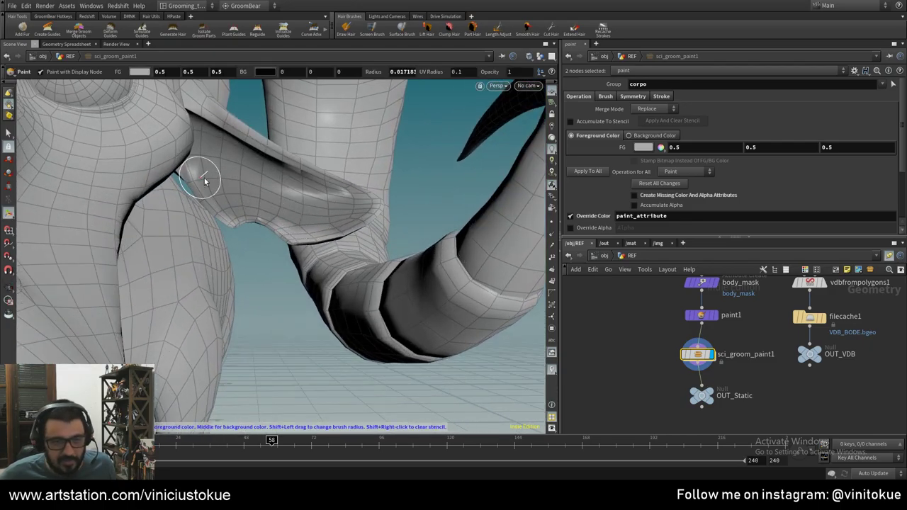
key(Escape)
drag(204, 181, 191, 177)
key(Return)
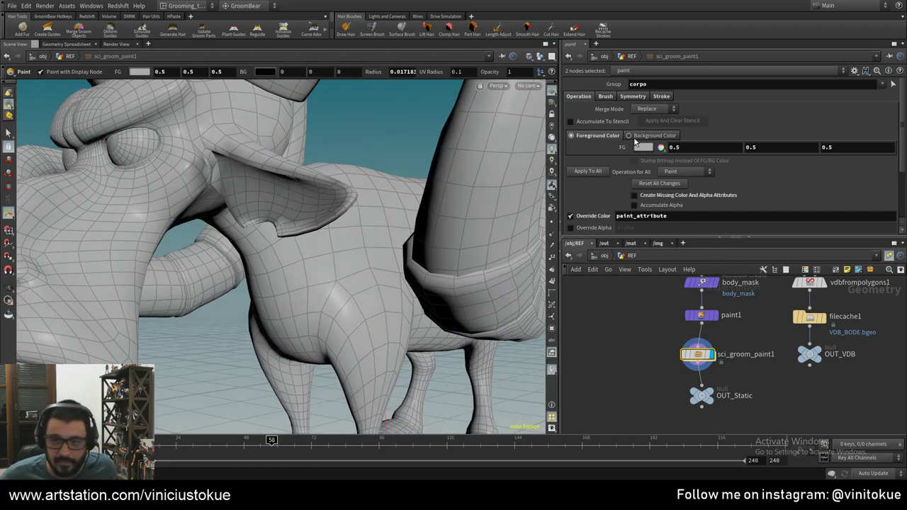
- Set the background colour to white (1, 1, 1) and shrink the brush for finer strokes
click(629, 135)
click(643, 147)
click(758, 129)
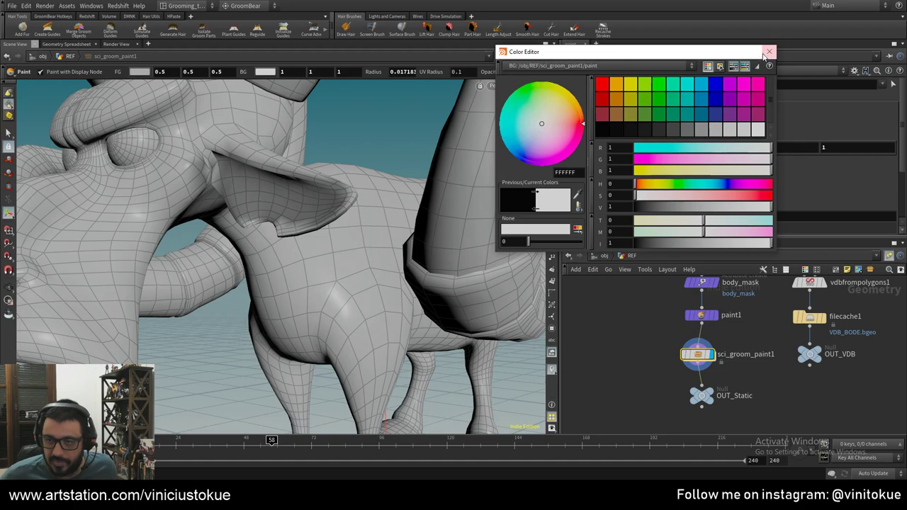
click(768, 51)
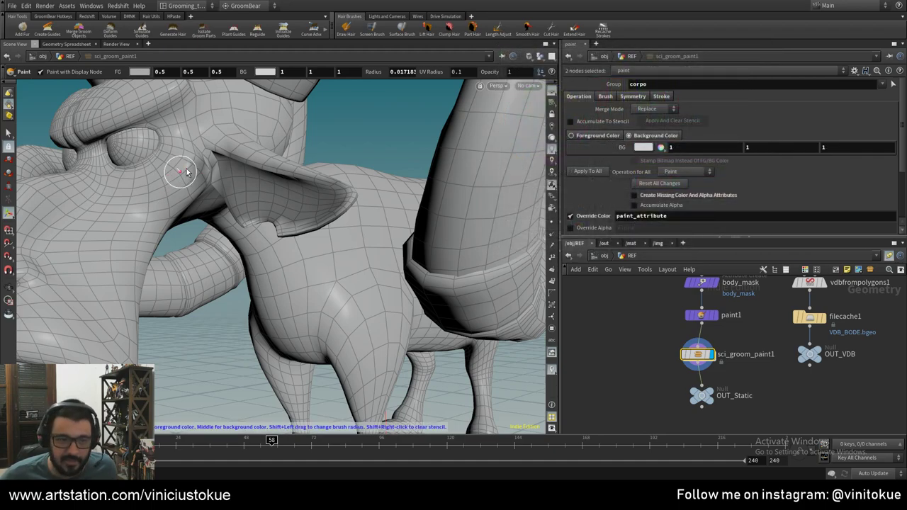
mouse_move(273, 213)
alt+mouse_down()
mouse_move(299, 219)
mouse_move(321, 245)
mouse_move(278, 357)
alt+mouse_up()
key(Escape)
key(Return)
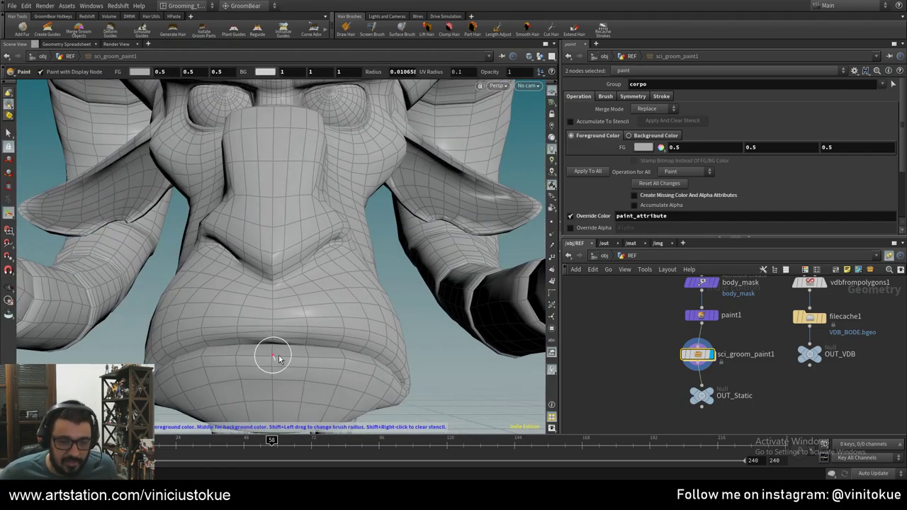
- On paint1, paint body_mask along the lower lip and the crease between the lips
click(714, 320)
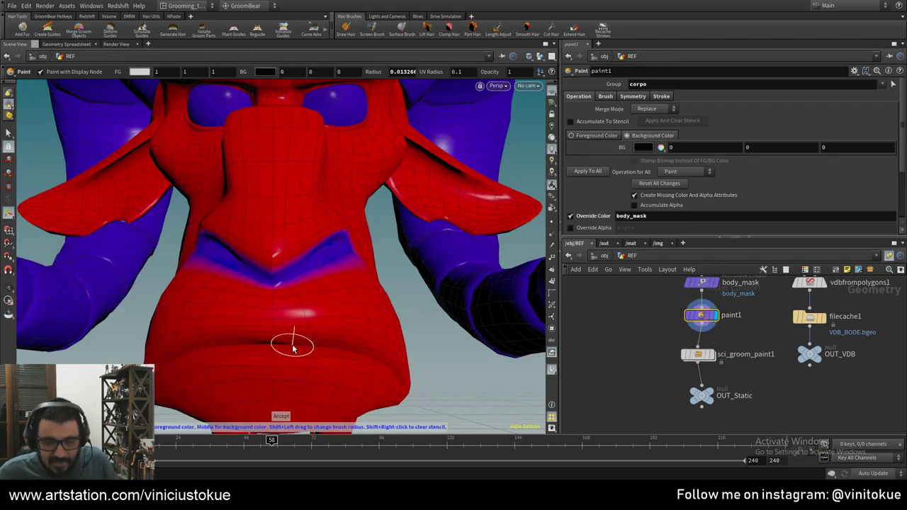
key(Escape)
scroll(283, 362, up, 3)
key(Return)
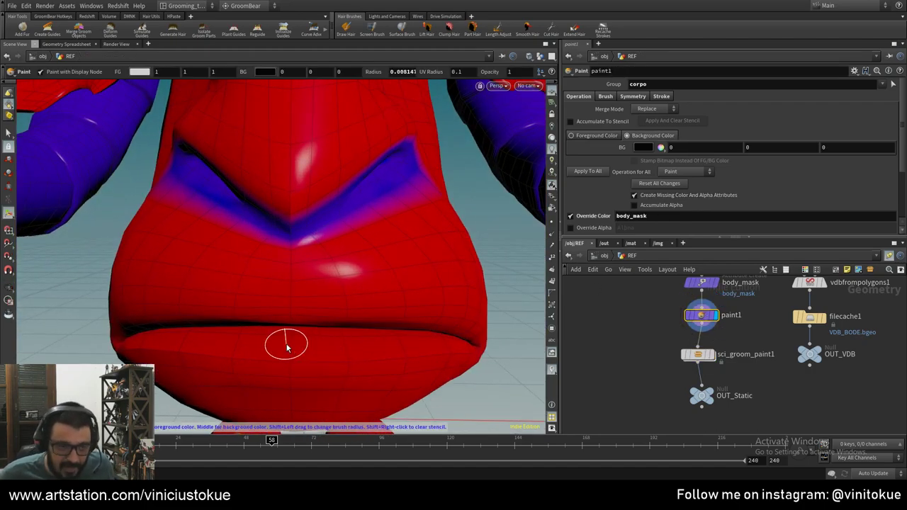
mouse_move(280, 345)
mouse_down()
mouse_move(360, 344)
mouse_move(293, 357)
mouse_move(151, 345)
mouse_up()
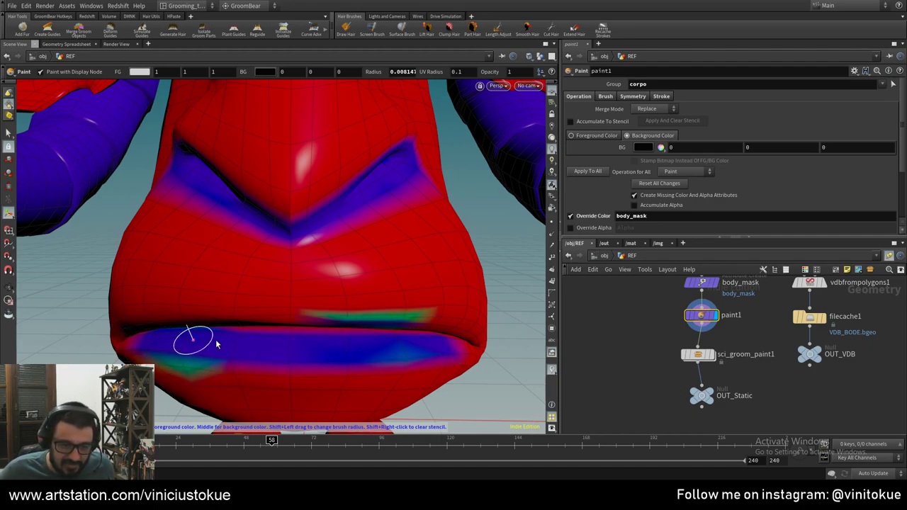
mouse_move(390, 340)
mouse_down()
mouse_move(257, 328)
mouse_move(187, 335)
mouse_move(262, 326)
mouse_up()
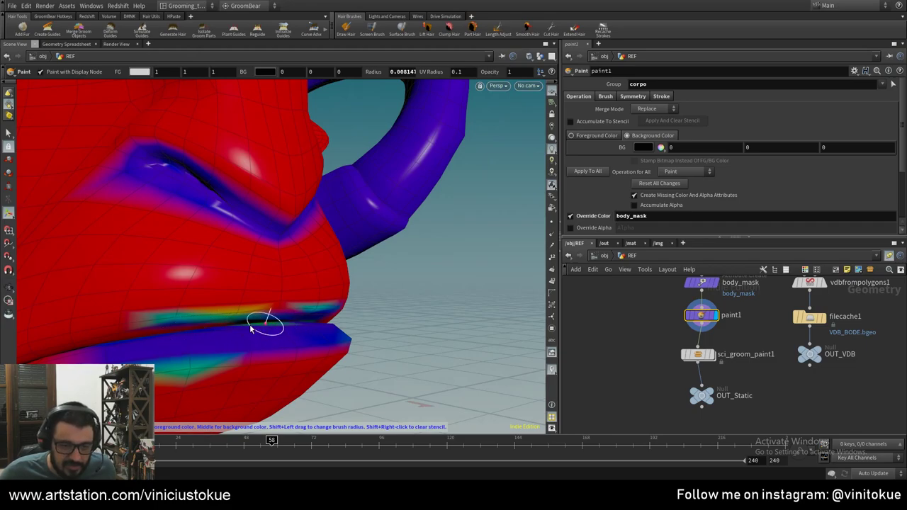
middle_drag(203, 331, 295, 324)
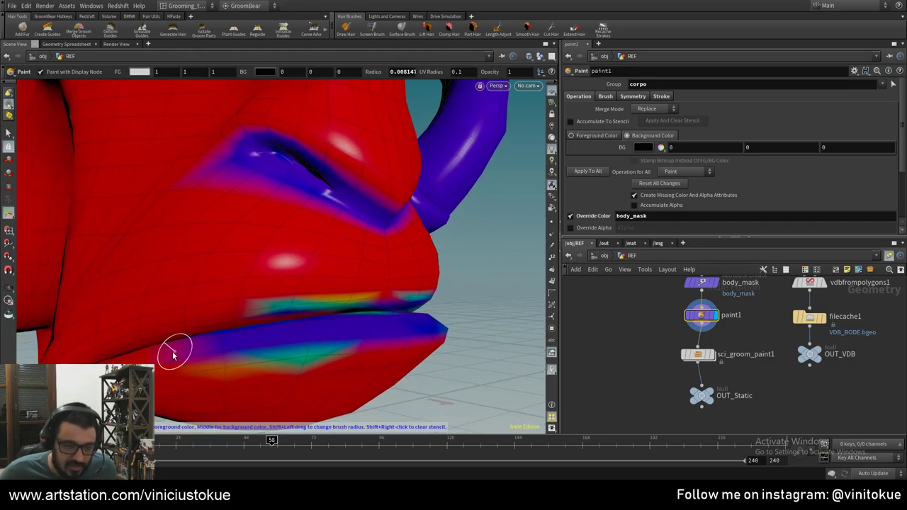
mouse_move(172, 348)
mouse_down()
mouse_move(138, 347)
mouse_move(340, 304)
mouse_up()
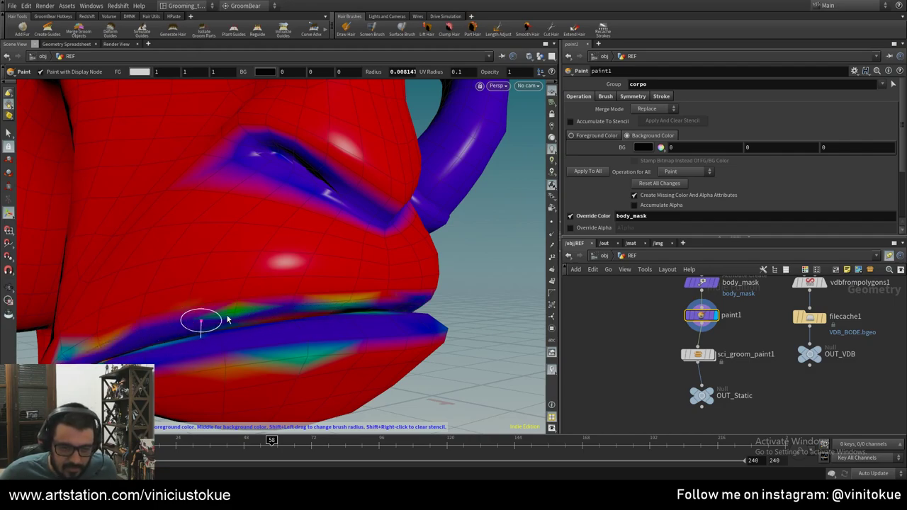
drag(224, 324, 417, 293)
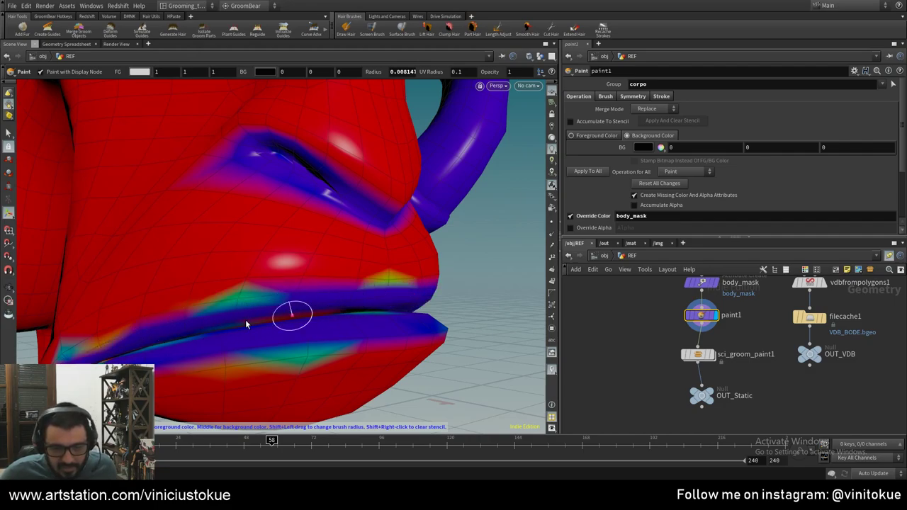
mouse_move(293, 314)
mouse_down()
mouse_move(81, 360)
mouse_move(233, 360)
mouse_move(398, 330)
mouse_move(435, 334)
mouse_move(378, 340)
mouse_move(323, 313)
mouse_move(310, 324)
mouse_up()
- Repaint the lower-lip tip and the stripe above the lip, then display sci_groom_paint1 again
key(Escape)
scroll(309, 323, up, 2)
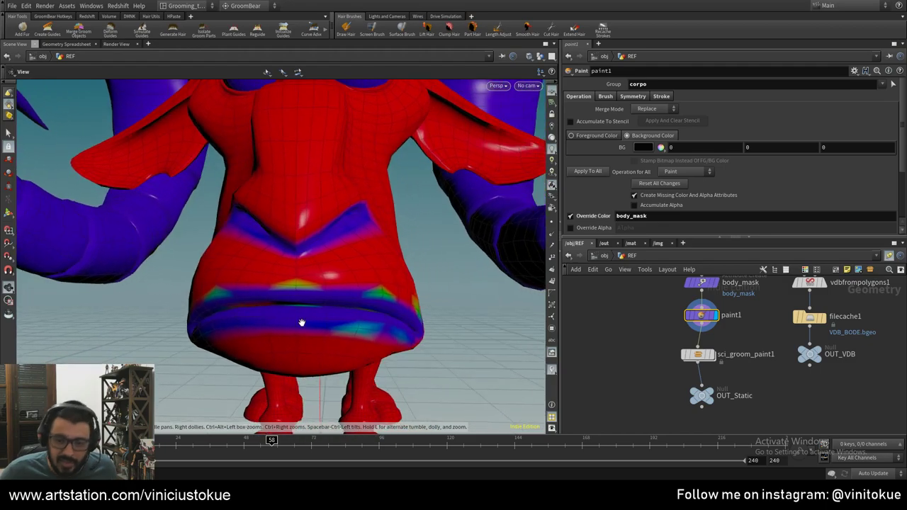
key(Return)
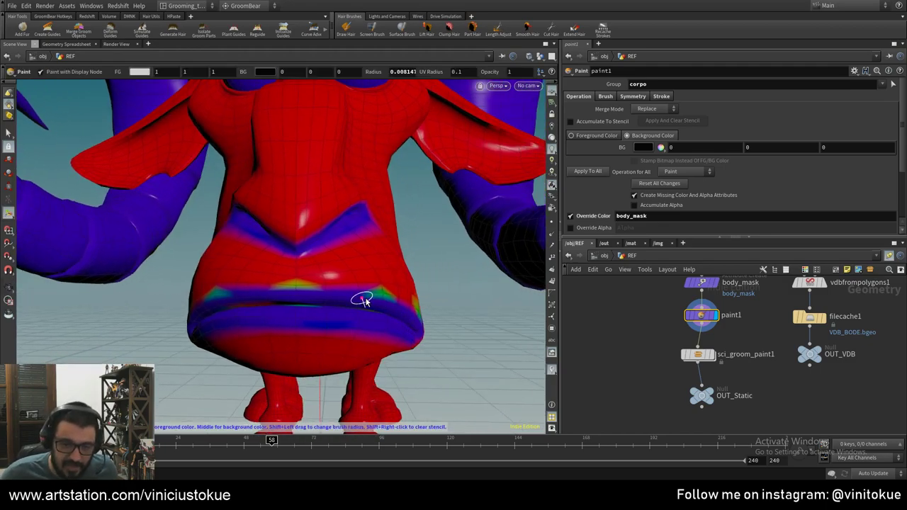
mouse_move(361, 299)
mouse_down()
mouse_move(406, 304)
mouse_move(430, 321)
mouse_move(386, 304)
mouse_up()
key(Escape)
key(Return)
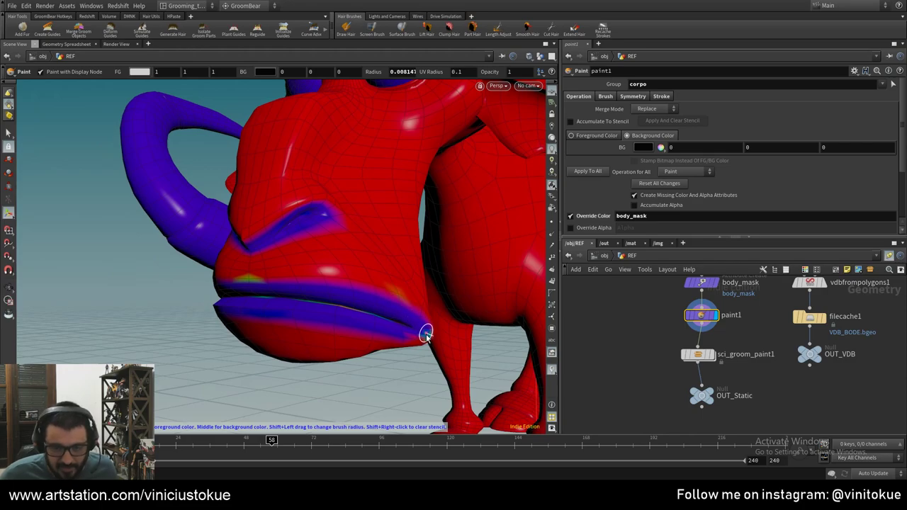
key(Escape)
drag(336, 323, 381, 333)
key(Return)
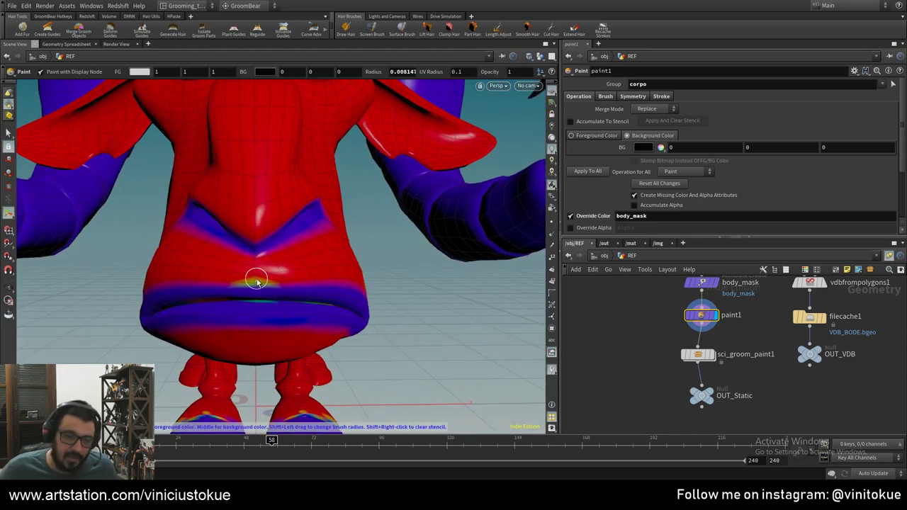
drag(256, 281, 260, 279)
key(Escape)
mouse_move(473, 243)
mouse_down()
mouse_move(243, 324)
mouse_move(425, 312)
mouse_up()
key(Return)
click(712, 355)
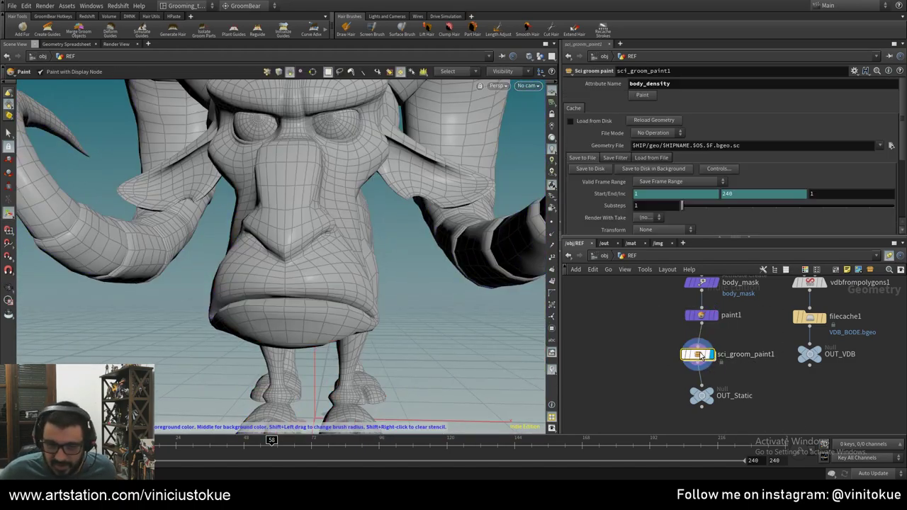
- Bring up the density brush settings and zoom in close on the ram's mouth
click(646, 97)
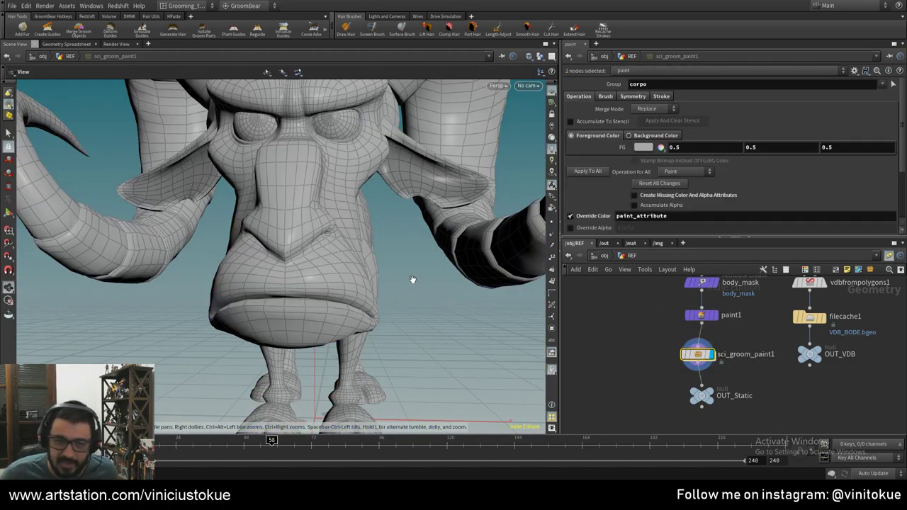
drag(411, 279, 375, 277)
mouse_move(374, 277)
right_down()
mouse_move(470, 288)
mouse_move(496, 269)
right_up()
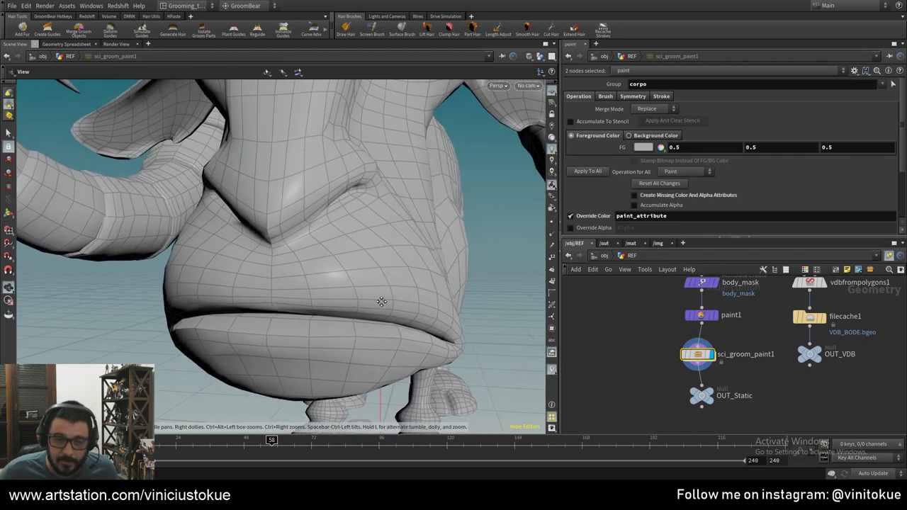
key(Return)
- Set the foreground colour to black (0) and paint dark density across the lower lip
click(643, 148)
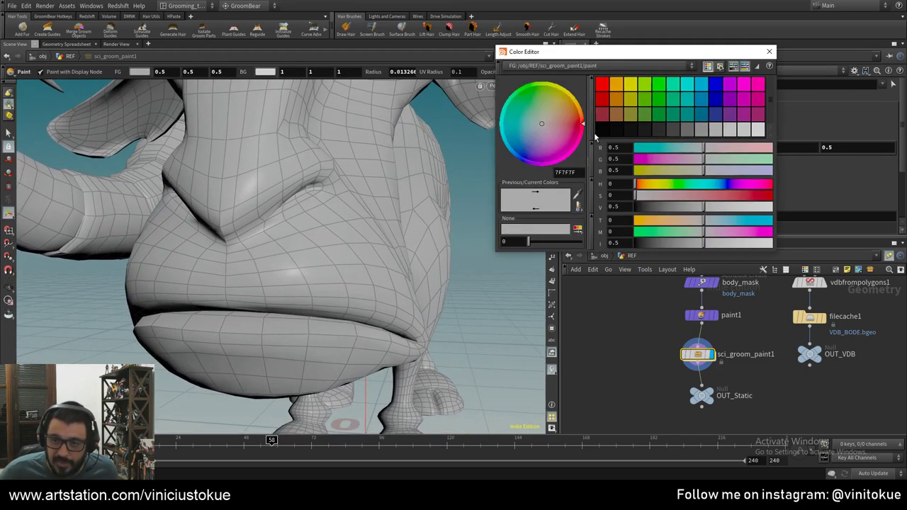
click(602, 131)
click(770, 51)
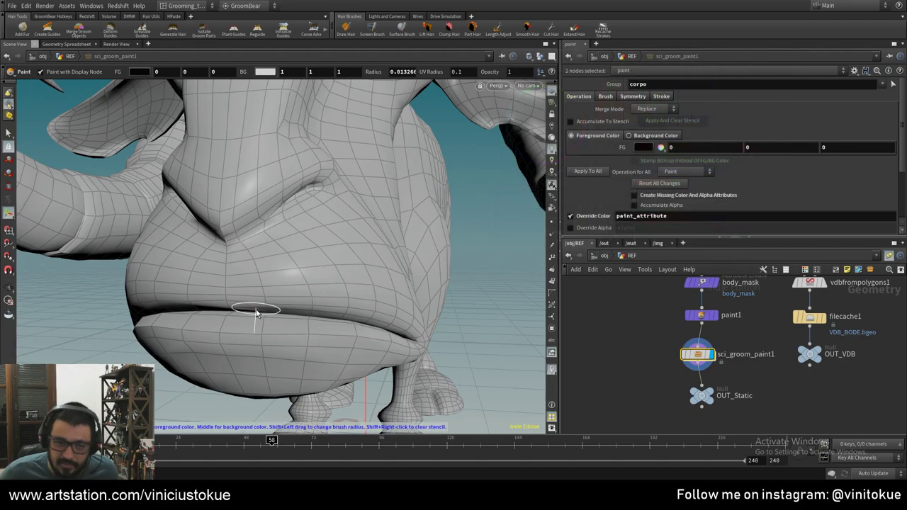
mouse_move(253, 317)
mouse_down()
mouse_move(212, 319)
mouse_move(374, 324)
mouse_move(237, 307)
mouse_move(390, 330)
mouse_move(415, 345)
mouse_move(245, 267)
mouse_move(215, 273)
mouse_move(237, 250)
mouse_move(233, 267)
mouse_move(255, 269)
mouse_move(226, 263)
mouse_move(239, 258)
mouse_move(226, 273)
mouse_up()
key(ctrl+z)
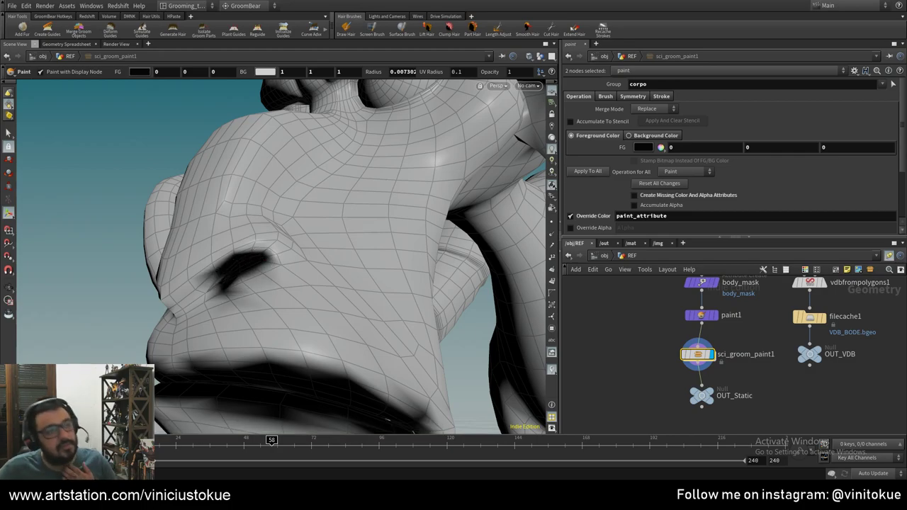
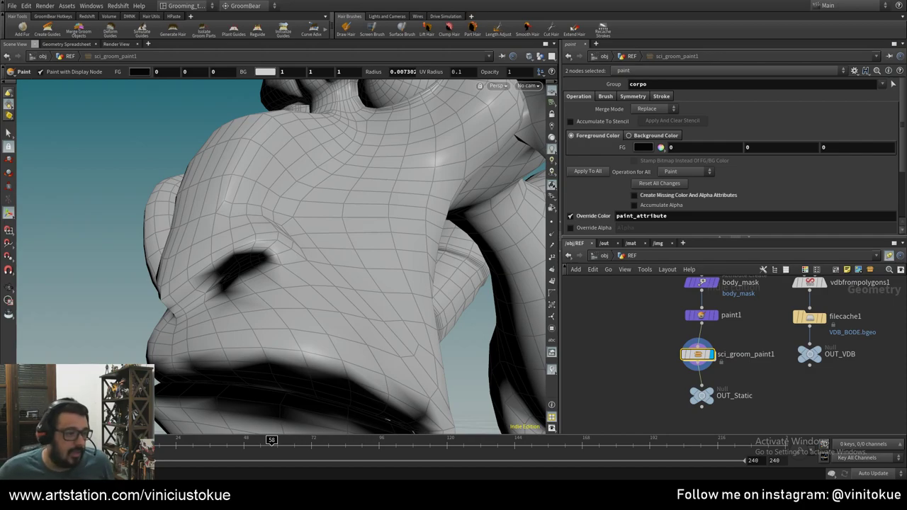
- Darken the mask around the eye socket, then paint white over the shadow beside the eye
drag(226, 283, 202, 289)
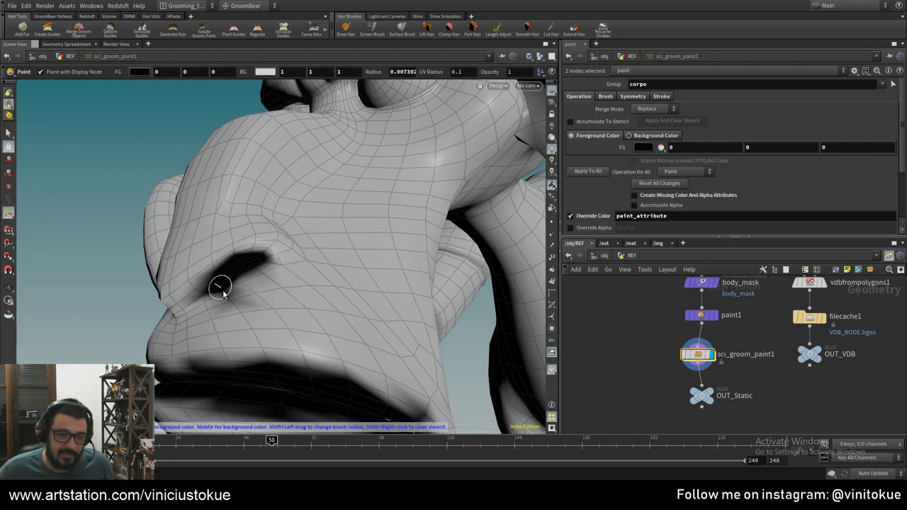
click(642, 147)
click(691, 134)
click(778, 47)
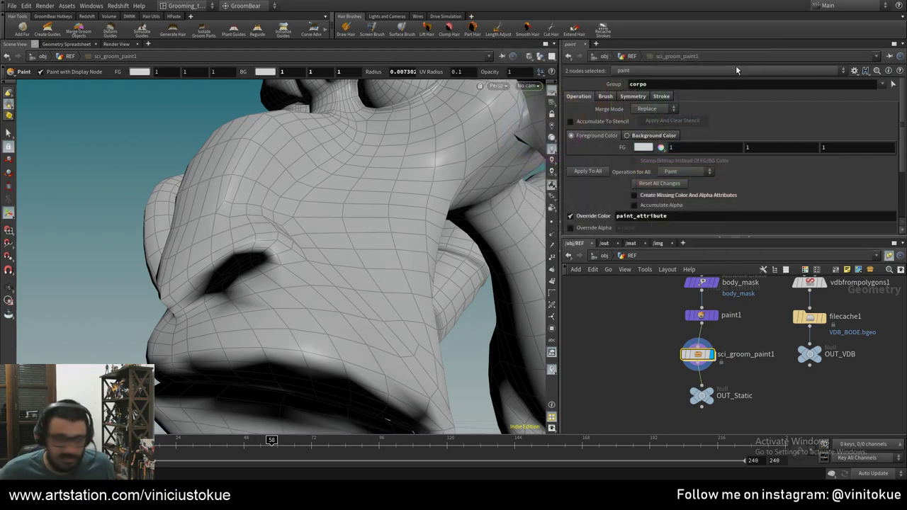
drag(203, 303, 259, 285)
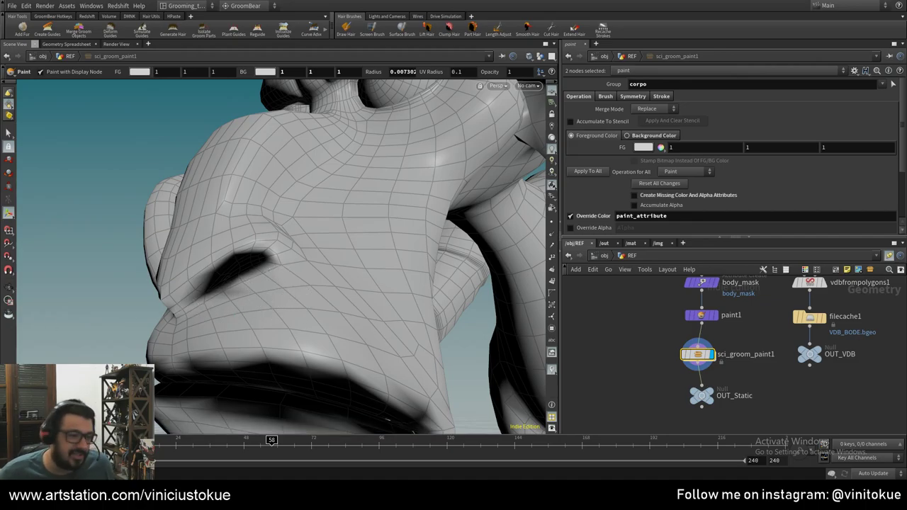
drag(312, 340, 388, 293)
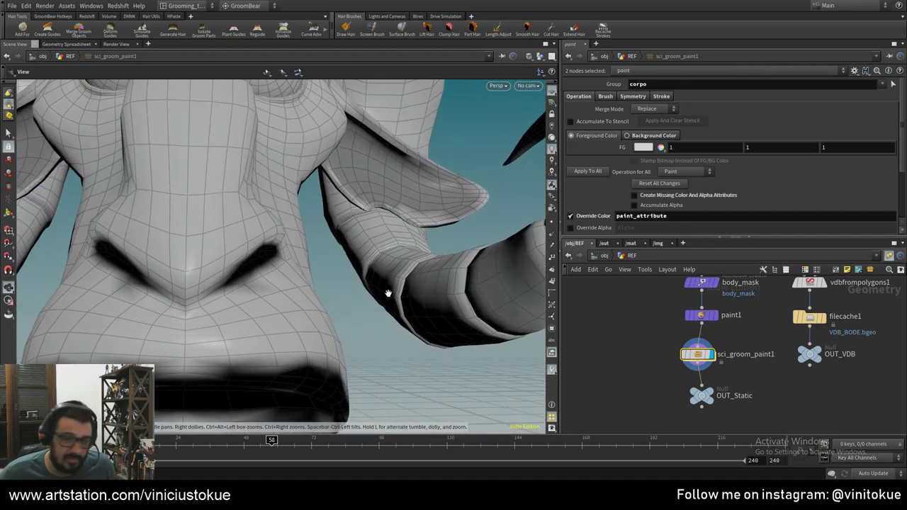
- Set the paint colour to 0.505 grey and paint the nose bridge and above the nostrils
click(642, 148)
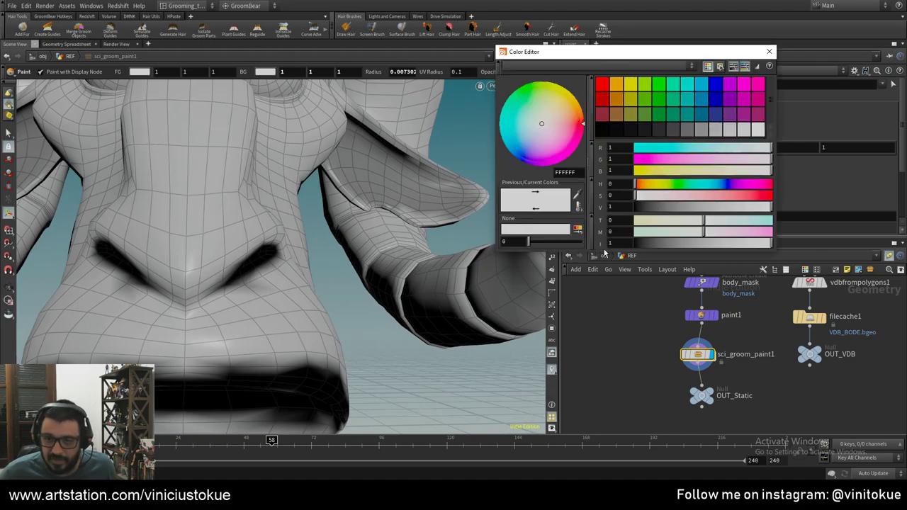
drag(690, 244, 700, 243)
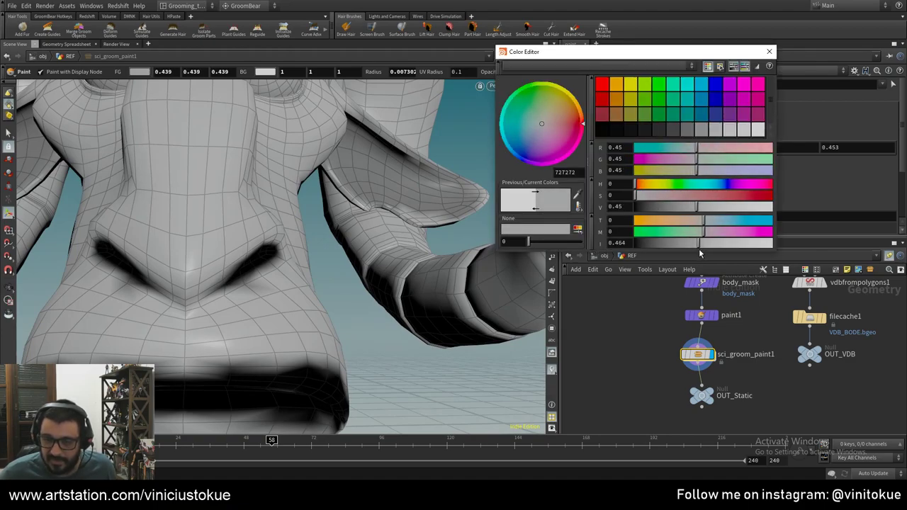
drag(699, 253, 704, 254)
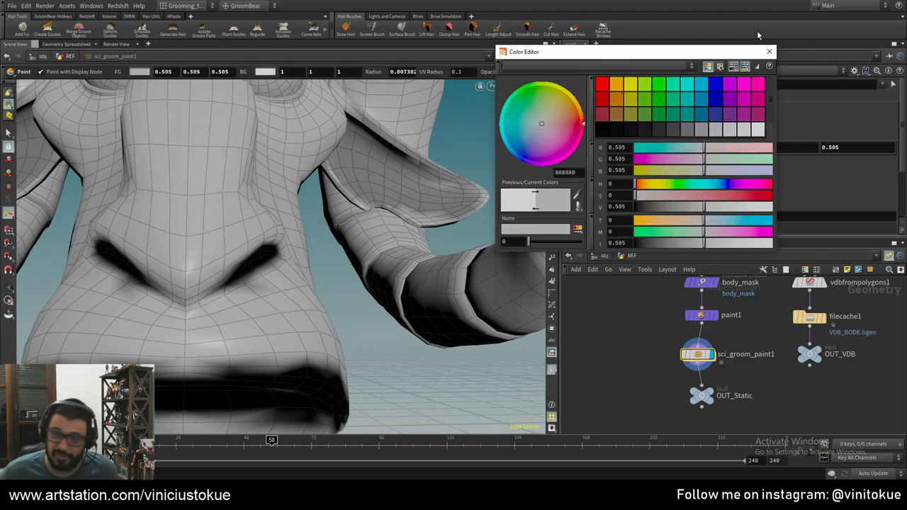
click(771, 52)
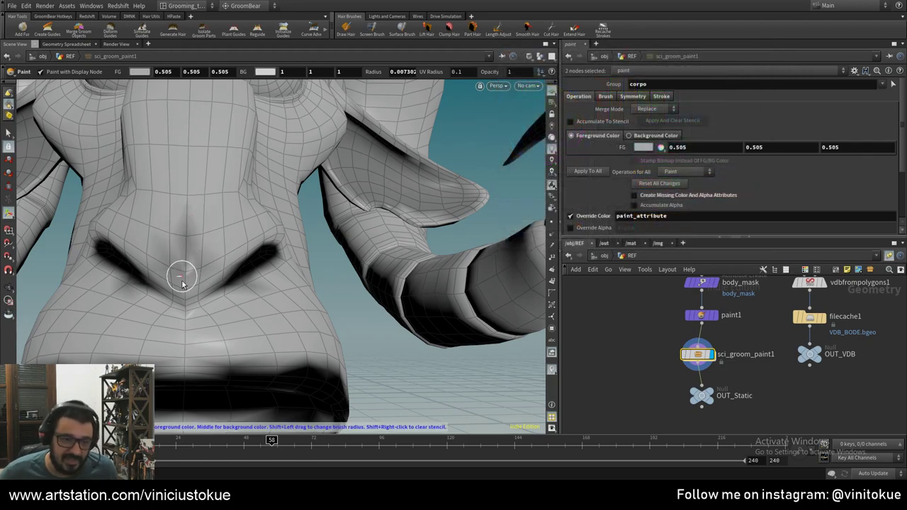
mouse_move(184, 297)
mouse_down()
mouse_move(202, 263)
mouse_move(257, 237)
mouse_move(205, 267)
mouse_move(182, 228)
mouse_move(116, 208)
mouse_up()
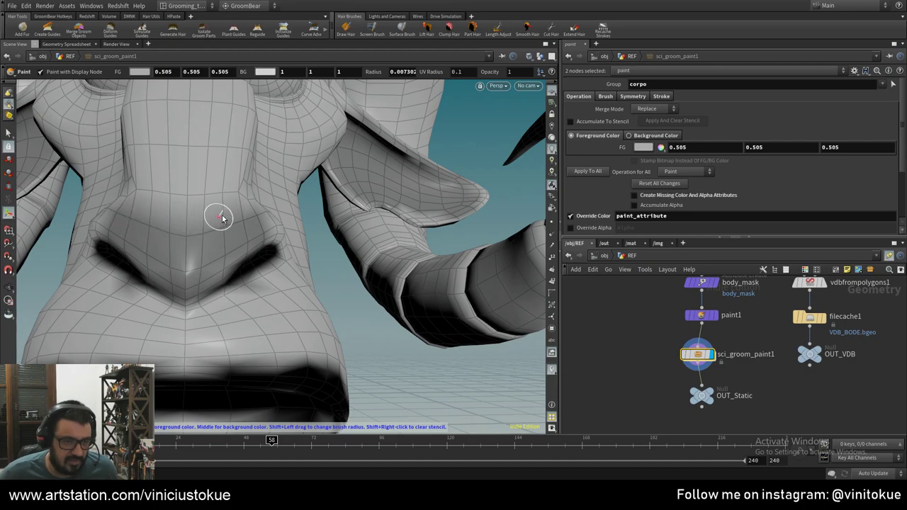
drag(219, 217, 172, 197)
- Paint 0.505 grey over the cheek and along the chest, tumbling the view between strokes
key(Escape)
mouse_move(97, 222)
mouse_down()
mouse_move(178, 225)
mouse_move(232, 252)
mouse_move(162, 236)
mouse_move(112, 253)
mouse_move(140, 247)
mouse_move(138, 259)
mouse_move(182, 229)
mouse_move(146, 219)
mouse_move(235, 218)
mouse_move(168, 211)
mouse_move(211, 185)
mouse_move(251, 177)
mouse_move(162, 178)
mouse_move(234, 263)
mouse_move(233, 239)
mouse_up()
key(Return)
key(Escape)
key(Return)
mouse_move(245, 165)
mouse_down()
mouse_move(178, 157)
mouse_move(182, 172)
mouse_move(187, 158)
mouse_move(138, 178)
mouse_move(162, 206)
mouse_up()
alt+drag(210, 247, 227, 269)
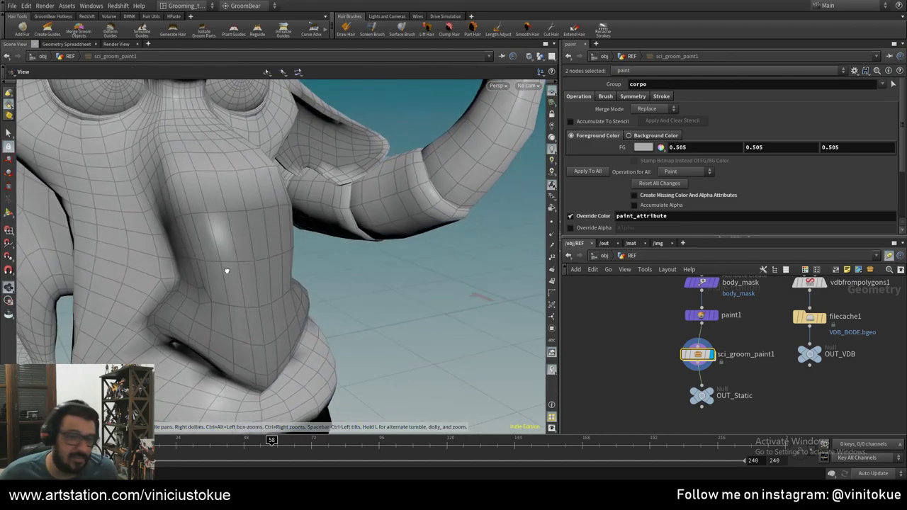
drag(240, 171, 152, 192)
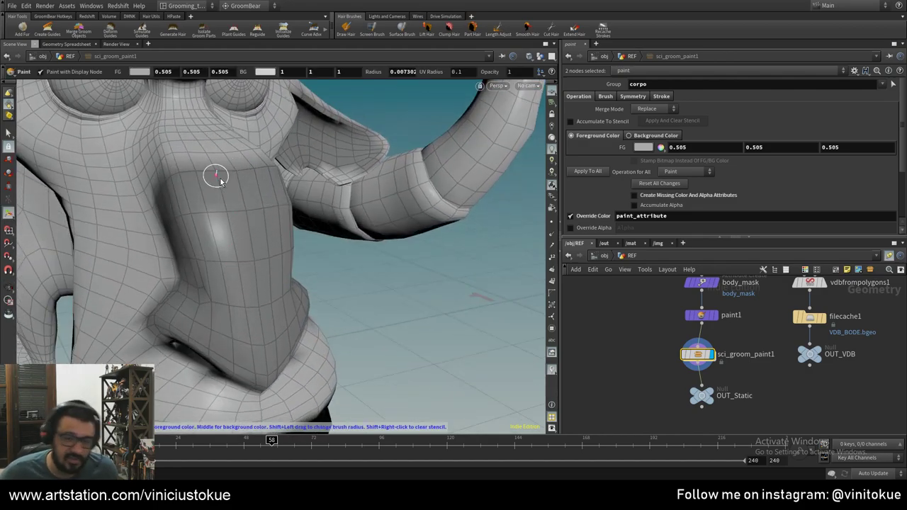
key(Escape)
mouse_move(217, 177)
mouse_down()
mouse_move(69, 194)
mouse_move(274, 239)
mouse_move(397, 234)
mouse_up()
key(Return)
- Rename sci_groom_paint1 to body_density using its copied Attribute Name
click(595, 354)
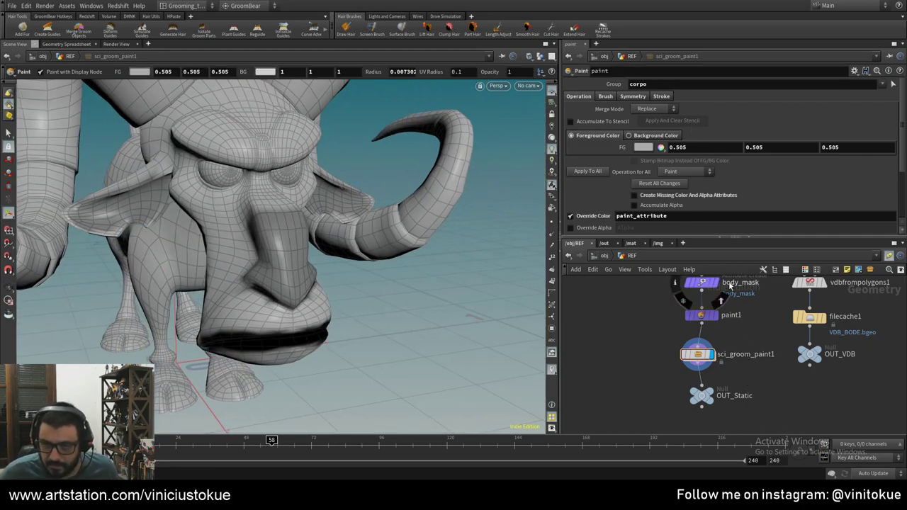
click(708, 352)
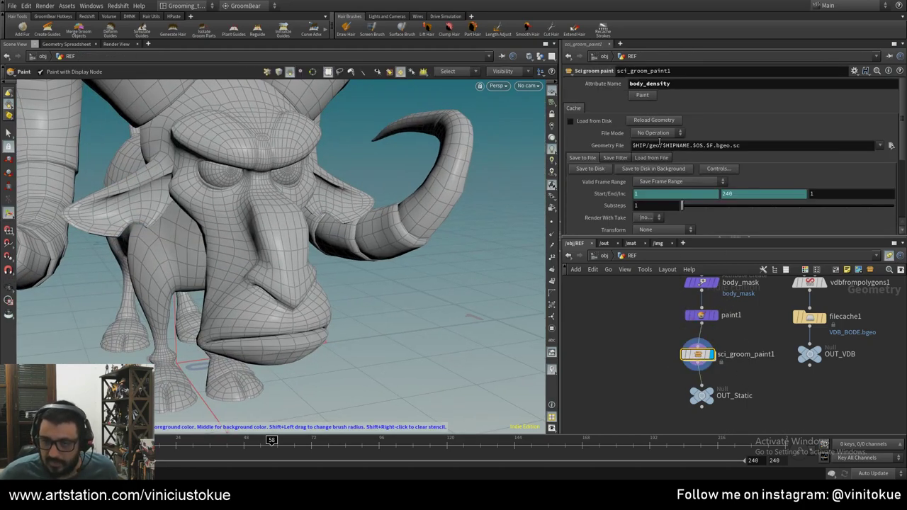
click(679, 83)
double_click(760, 354)
text(body_density)
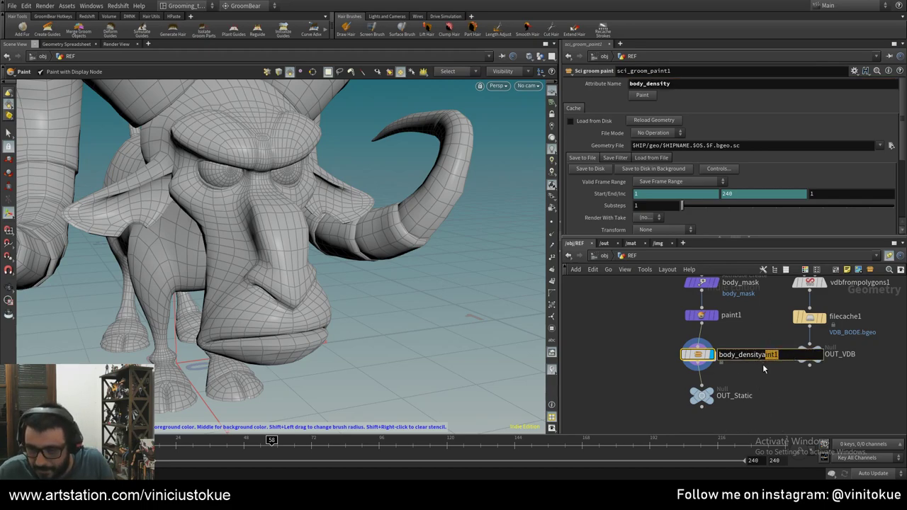
key(Delete)
key(Return)
- Line up the OUT_Static node directly beneath body_density
drag(702, 398, 697, 424)
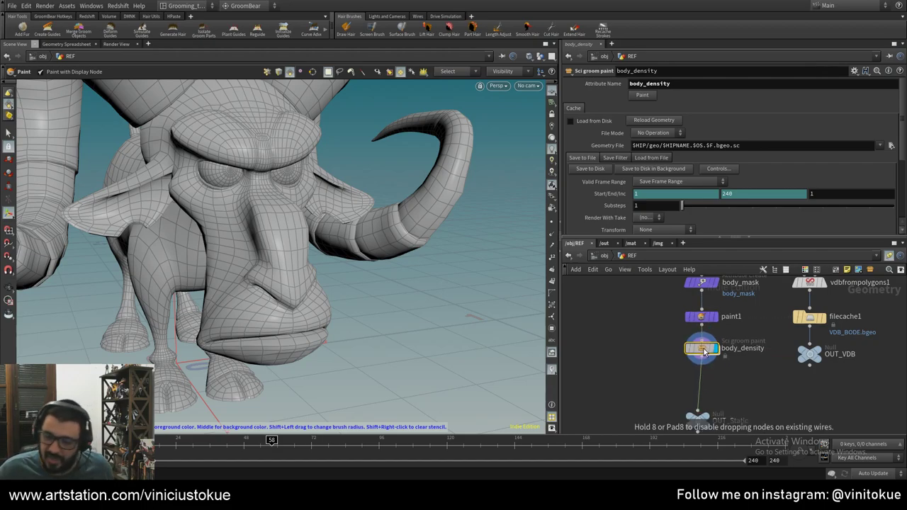
middle_drag(697, 422, 701, 375)
drag(702, 377, 704, 381)
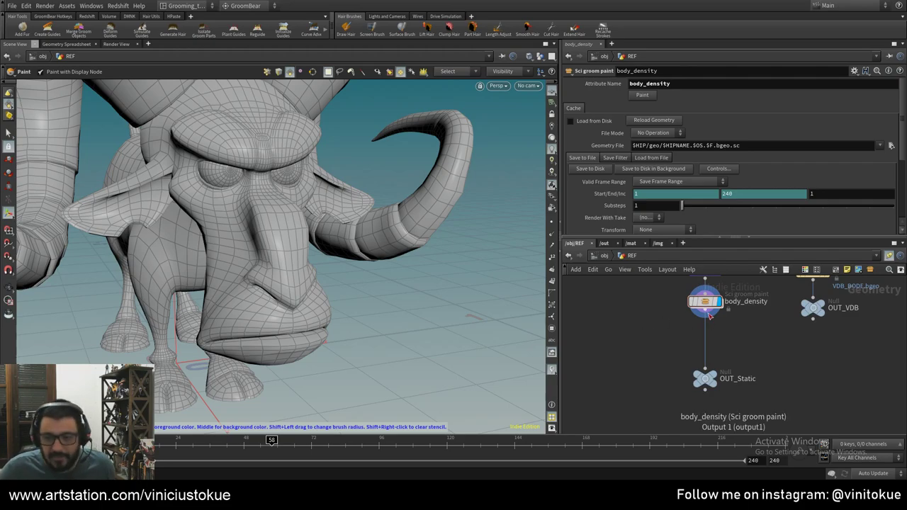
key(Tab)
- Insert an Attribute Wrangle node between body_density and OUT_Static
text(blur)
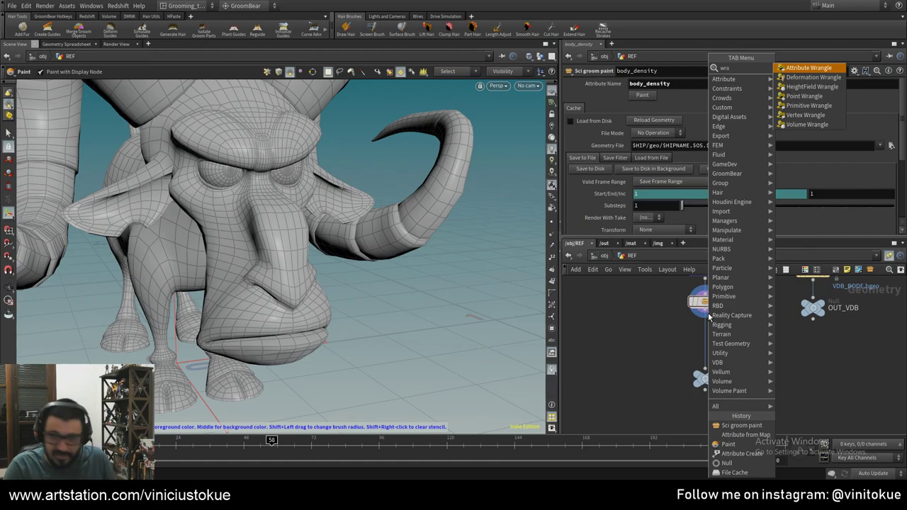
key(Return)
click(705, 334)
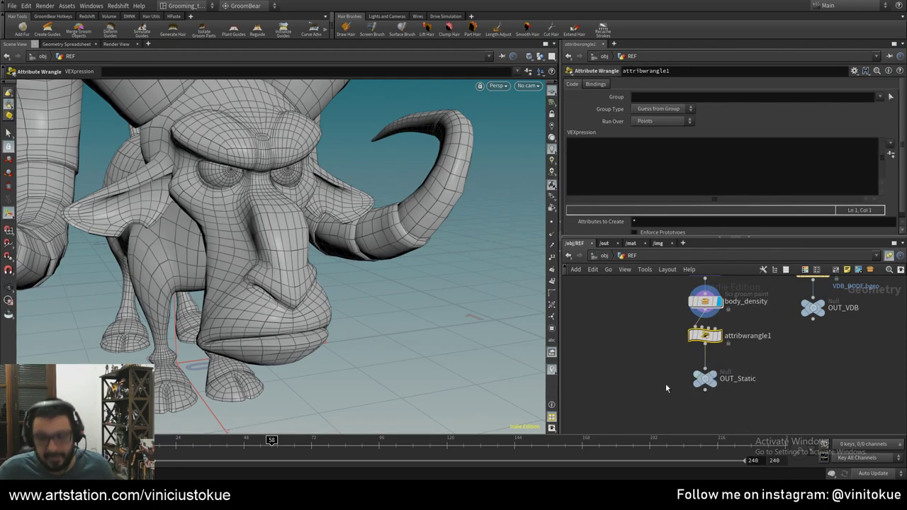
middle_drag(638, 358, 627, 399)
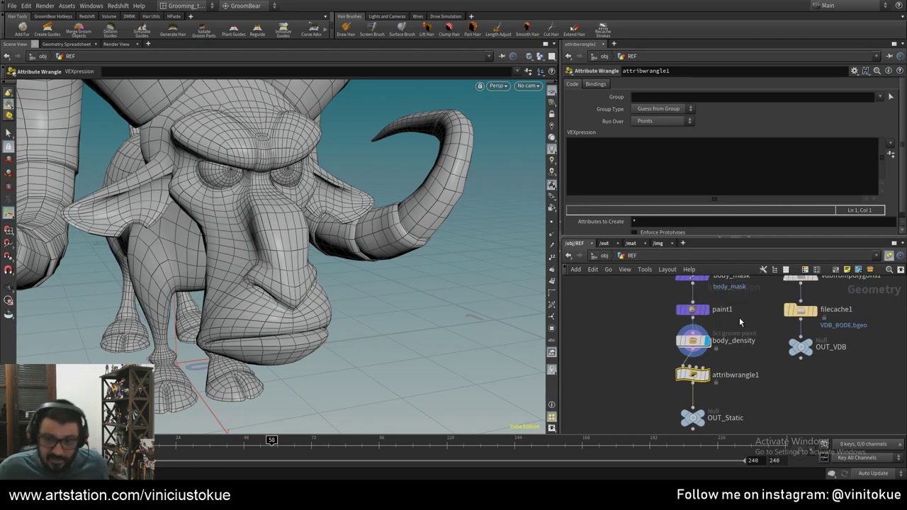
click(605, 158)
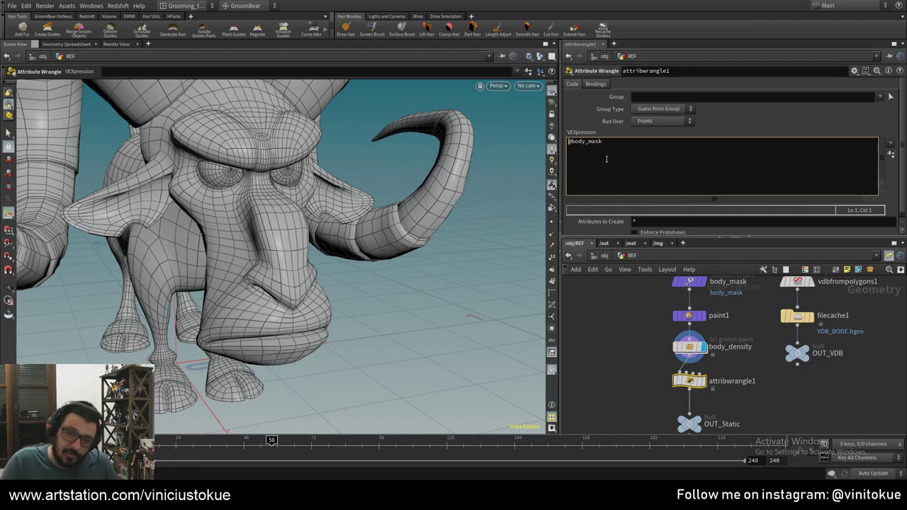
text(groomarea =)
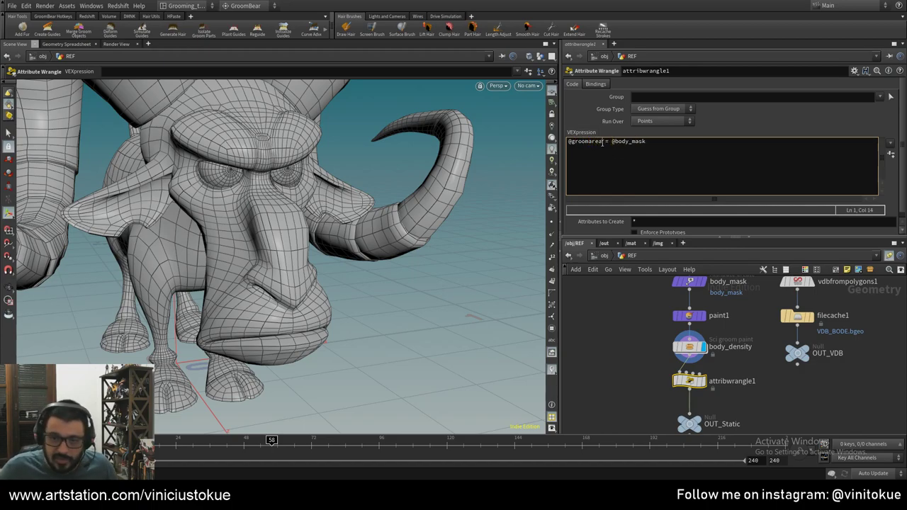
double_click(602, 142)
click(651, 141)
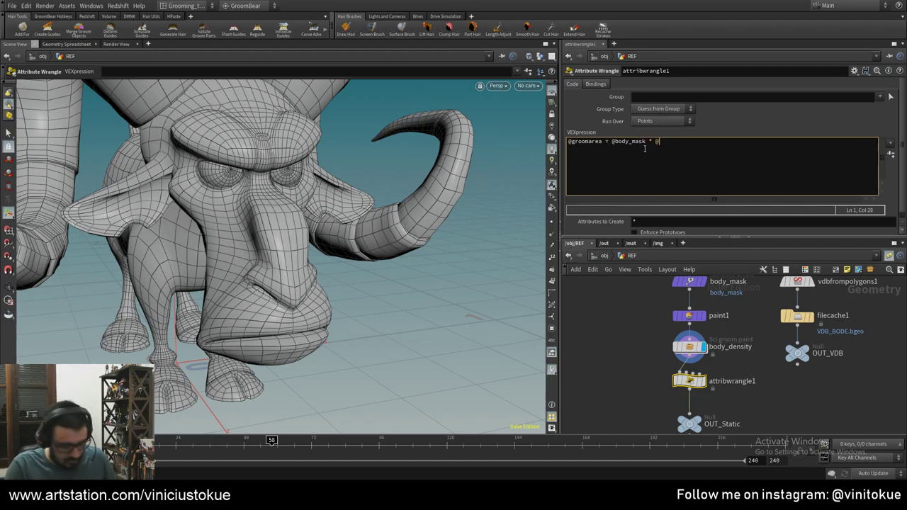
text(body_density;)
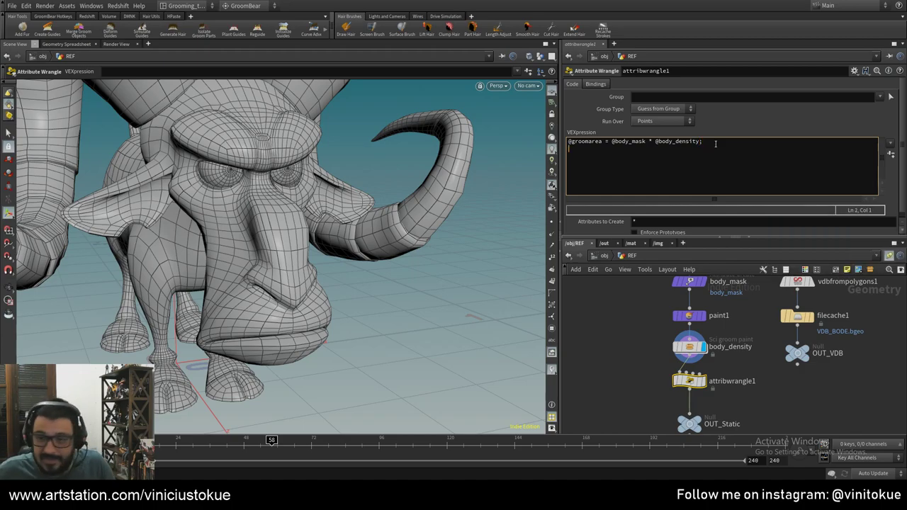
key(r)
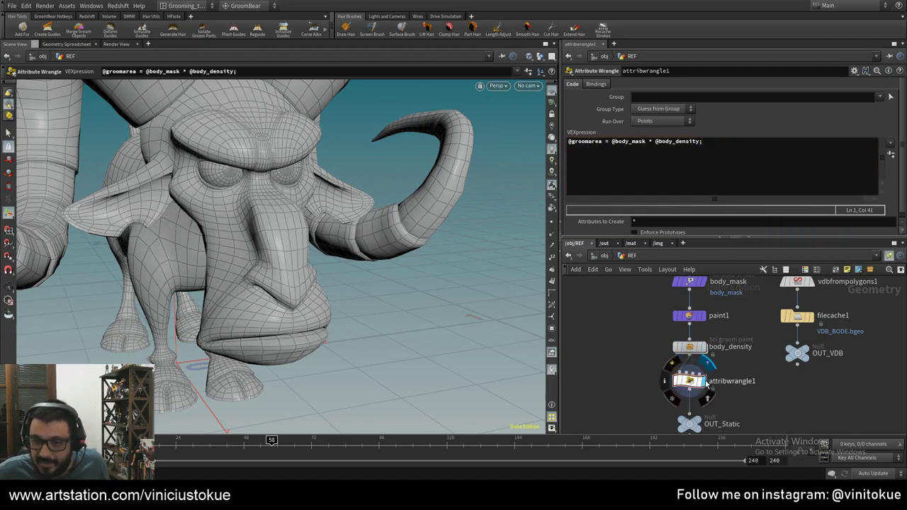
middle_drag(791, 410, 783, 389)
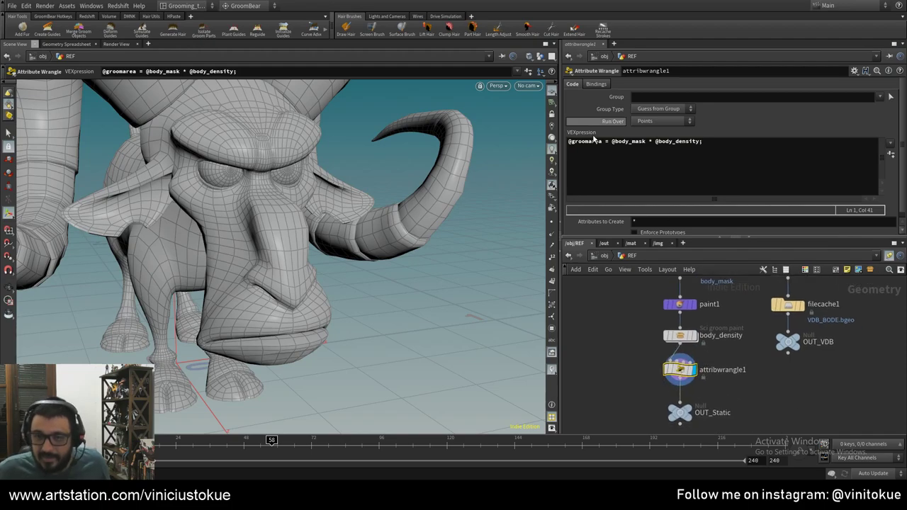
drag(602, 141, 594, 141)
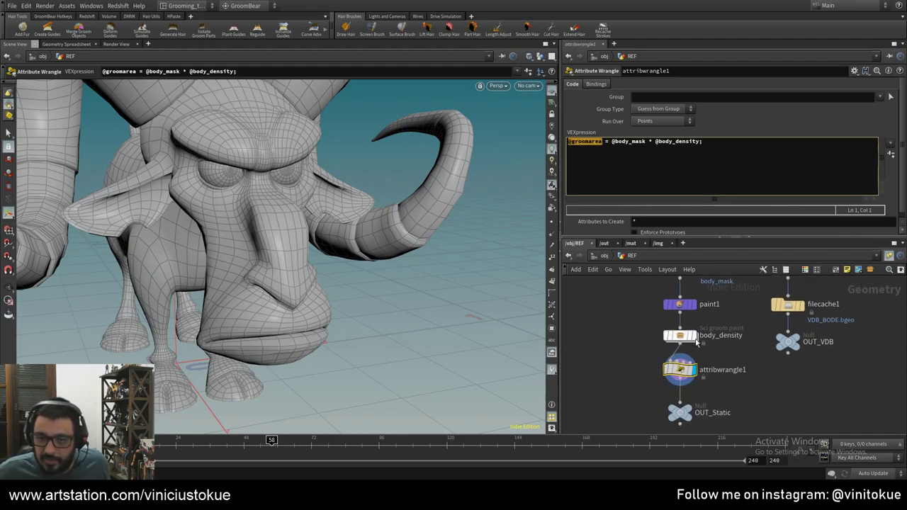
- Add a color1 node fed by the wrangle and display it
key(Tab)
text(color)
key(Return)
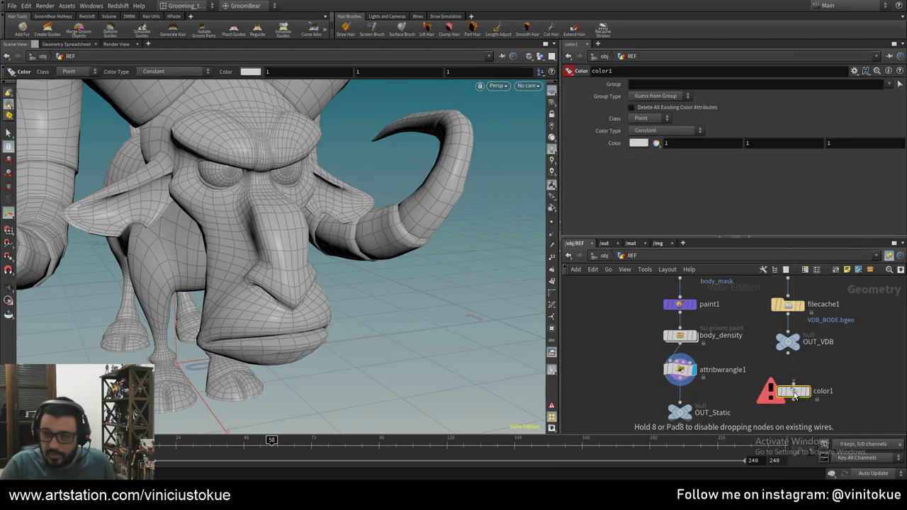
drag(680, 384, 792, 386)
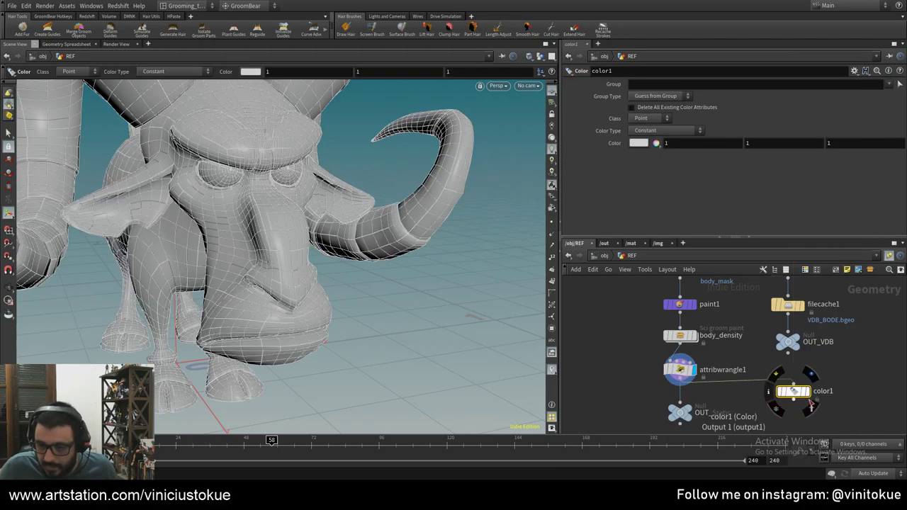
click(810, 403)
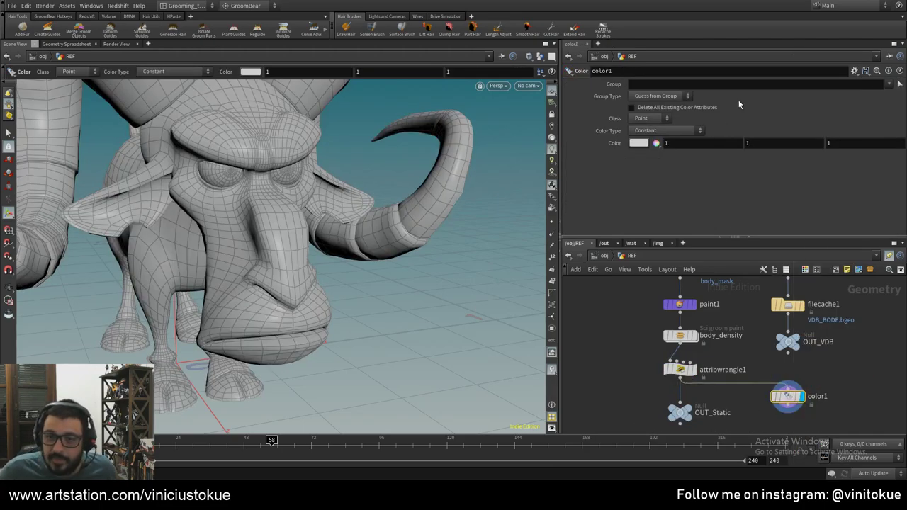
click(679, 131)
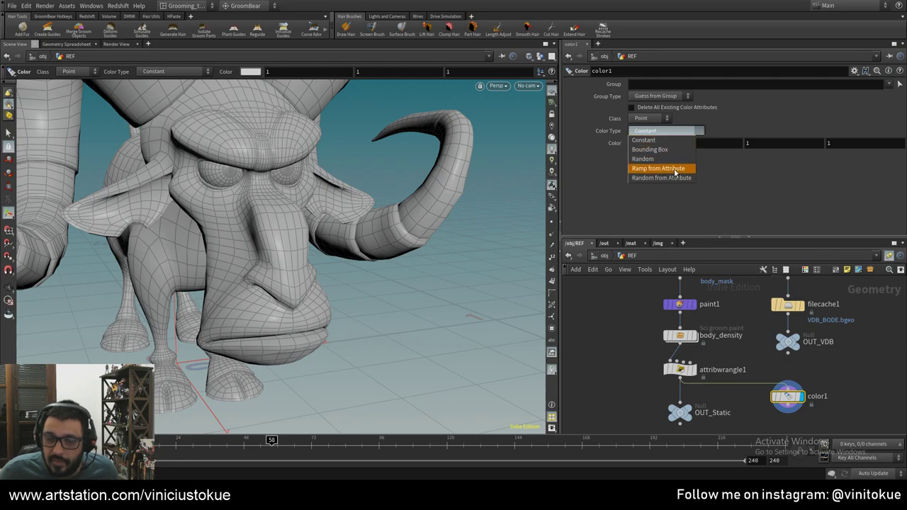
click(674, 170)
click(658, 143)
text(@groomarea)
key(Return)
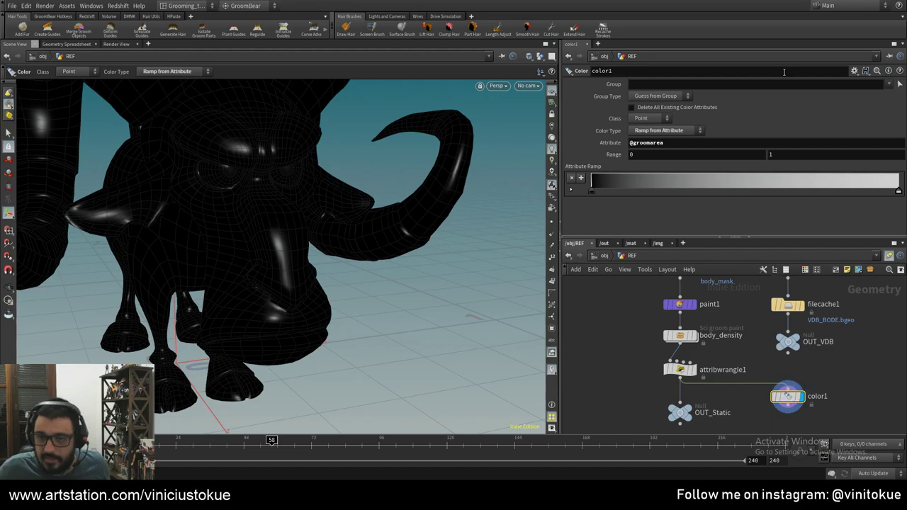
click(646, 119)
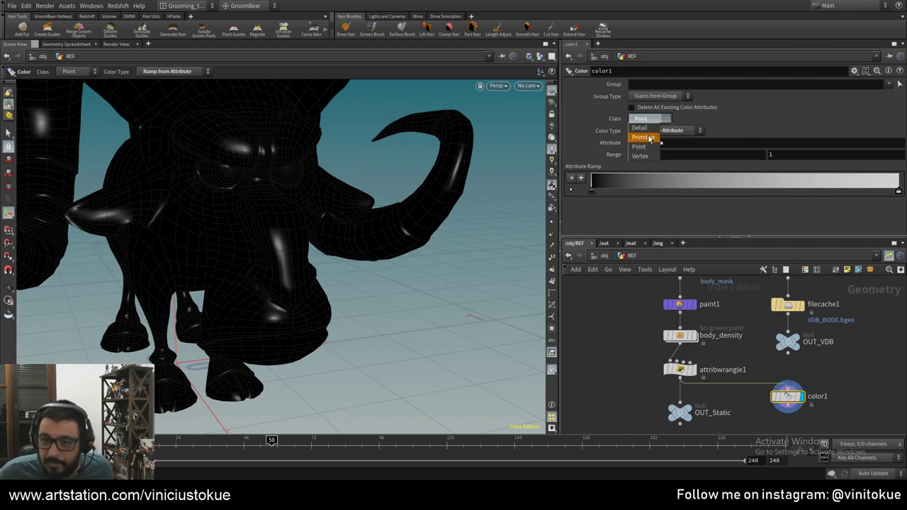
click(650, 139)
click(666, 133)
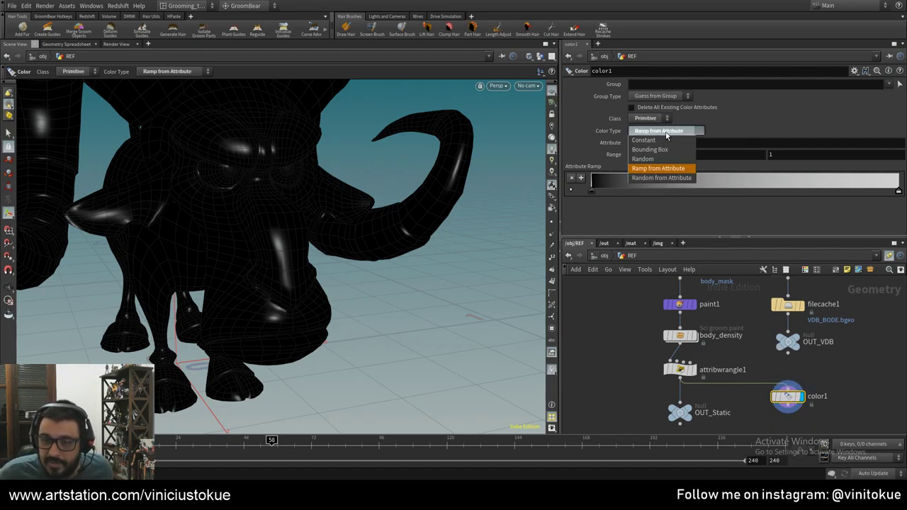
click(659, 177)
click(668, 132)
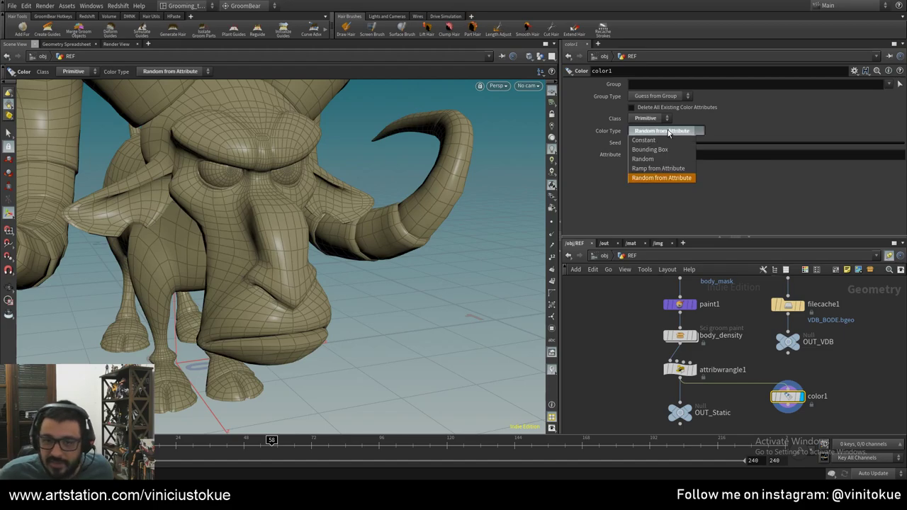
click(664, 170)
- Display attribwrangle1 again and edit its groomarea expression
click(696, 369)
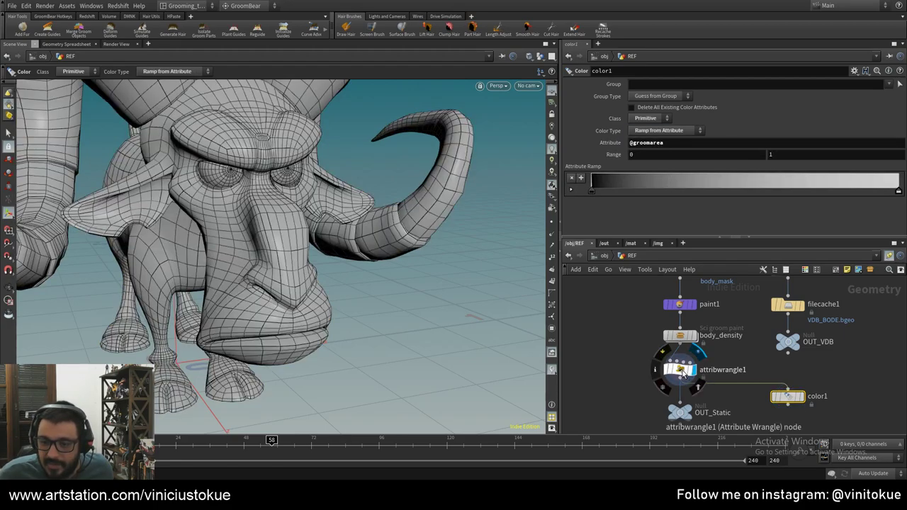
click(678, 369)
click(648, 141)
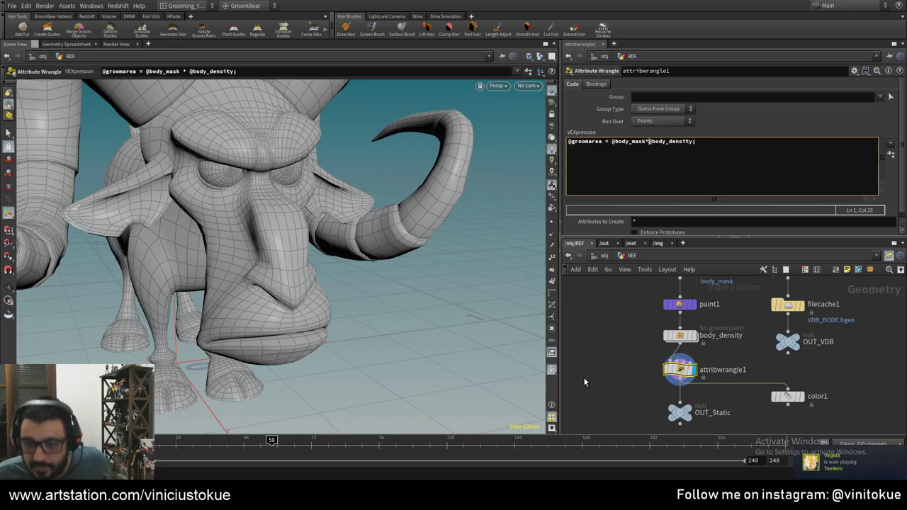
- Inspect the body_density, paint1 and body_mask nodes, then show the color1 preview again
click(680, 335)
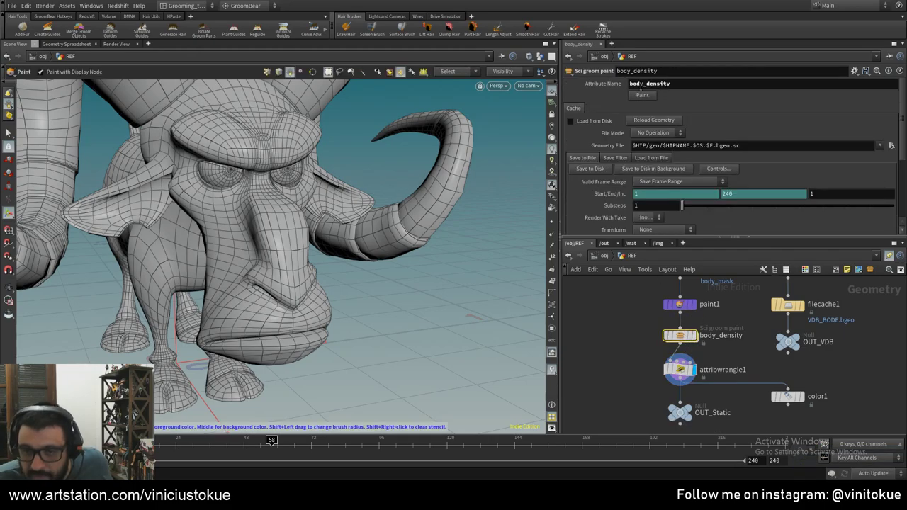
middle_drag(628, 337, 628, 359)
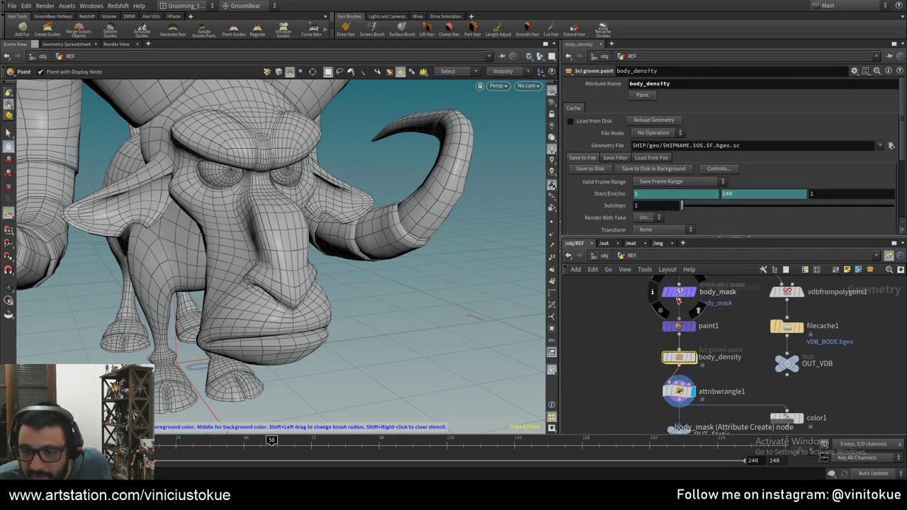
click(676, 328)
click(654, 216)
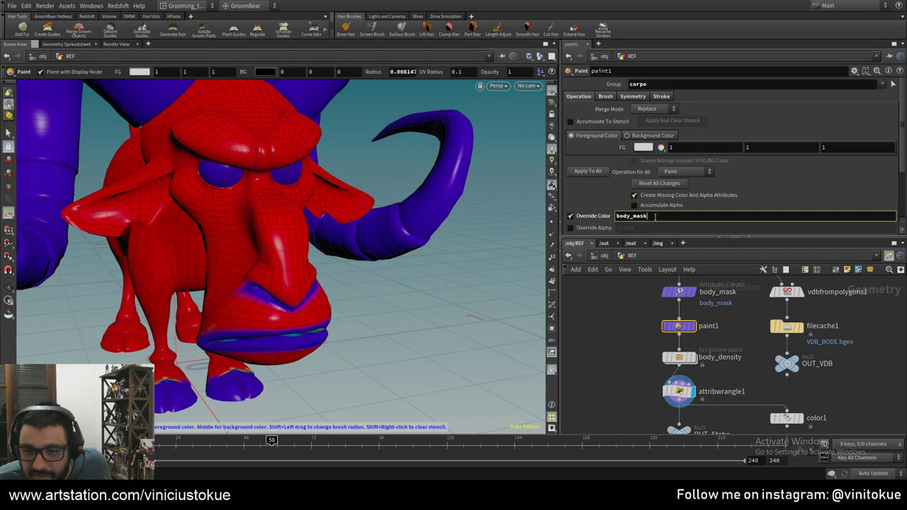
middle_drag(671, 401, 656, 355)
click(663, 346)
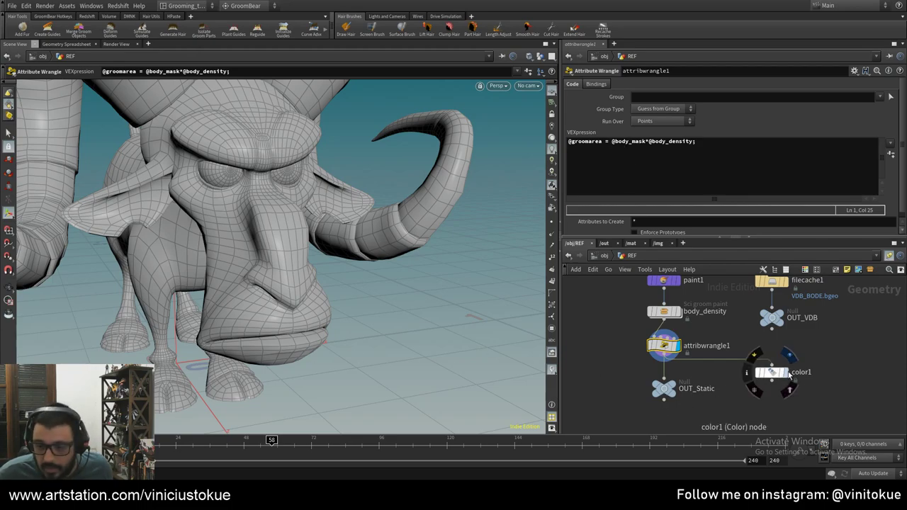
click(768, 375)
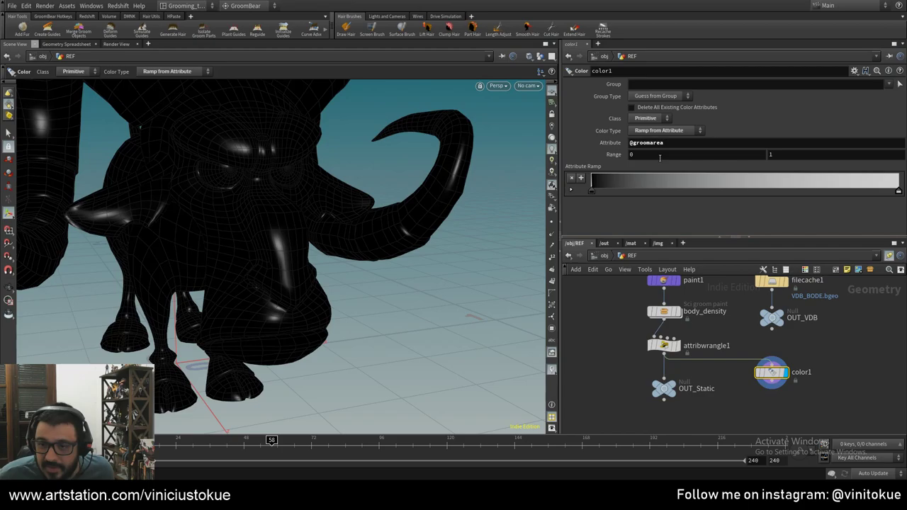
- Limit color1 to the corpo primitive group with Primitive colour class
click(659, 121)
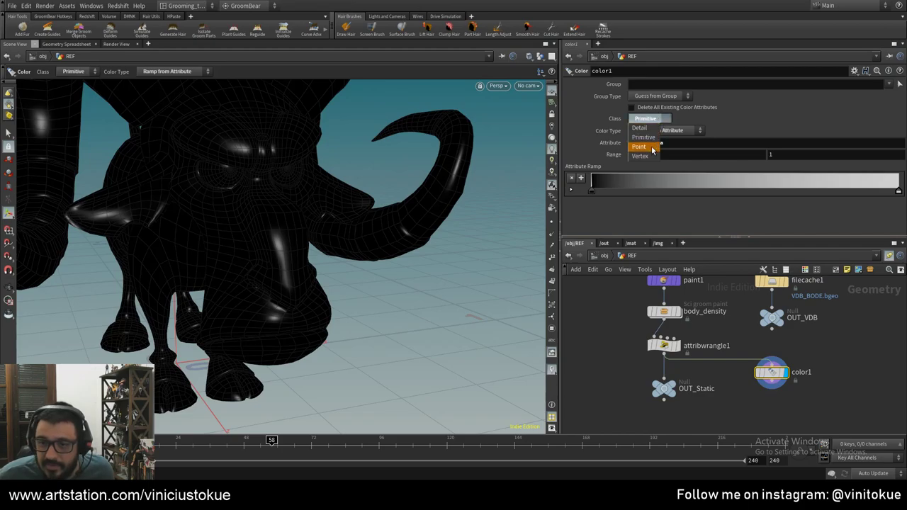
click(641, 147)
click(677, 99)
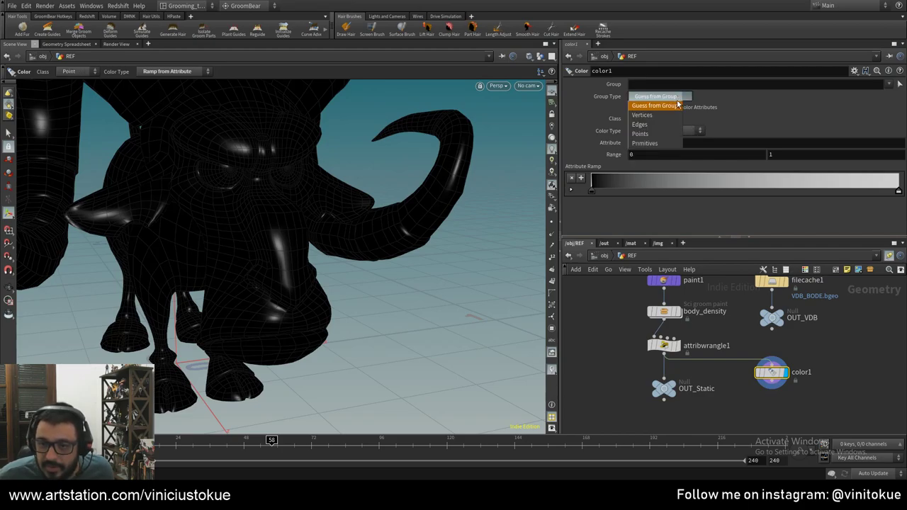
click(662, 142)
click(649, 118)
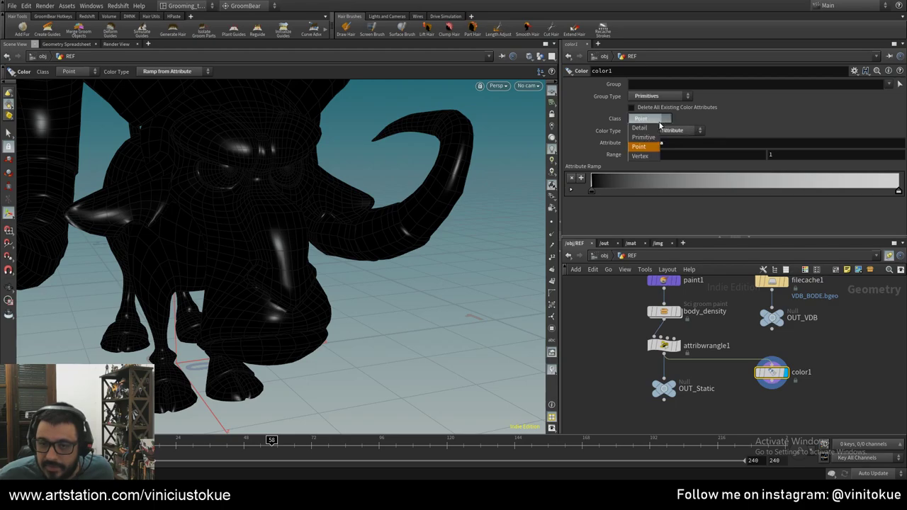
click(649, 142)
click(886, 84)
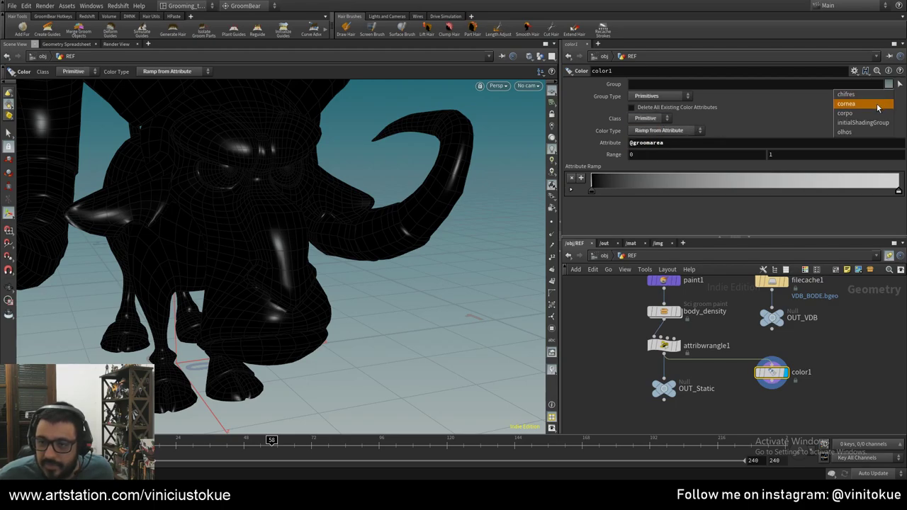
click(878, 104)
alt+drag(471, 318, 404, 308)
- Set attribwrangle1's Run Over to Primitives
drag(678, 349, 671, 348)
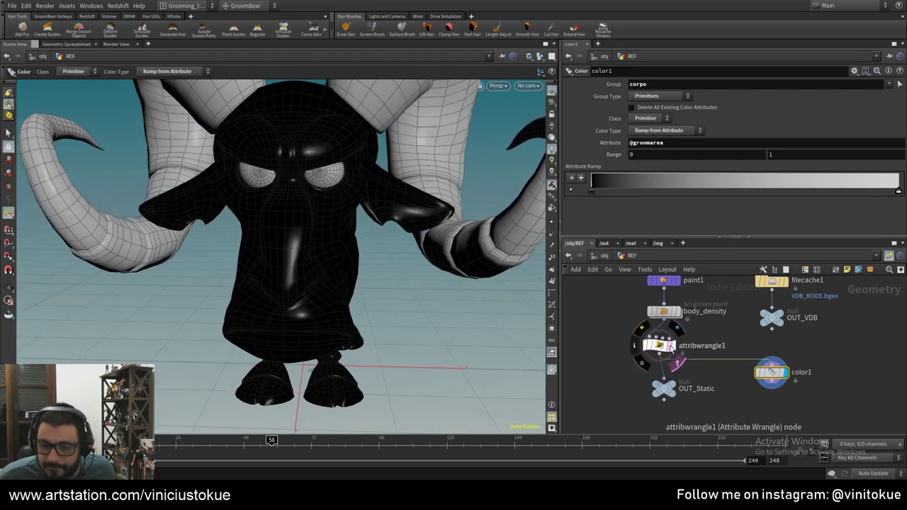
click(670, 347)
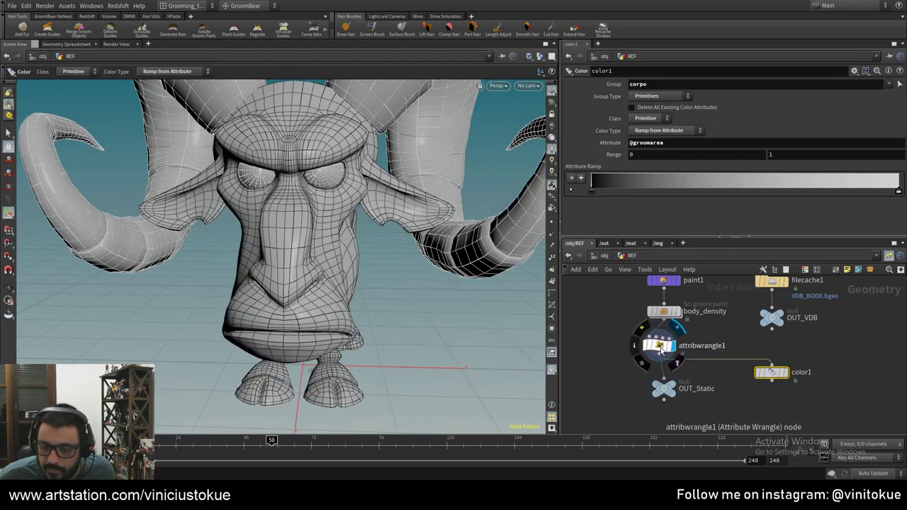
click(659, 345)
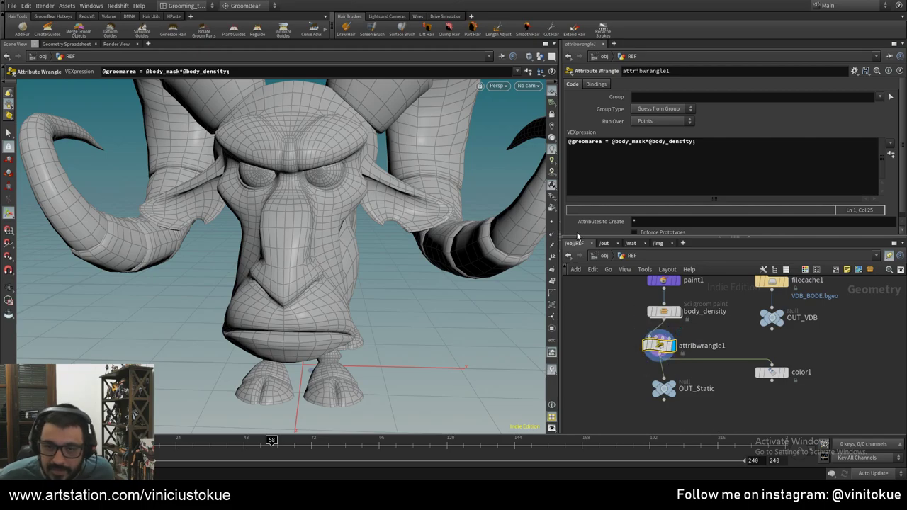
click(672, 121)
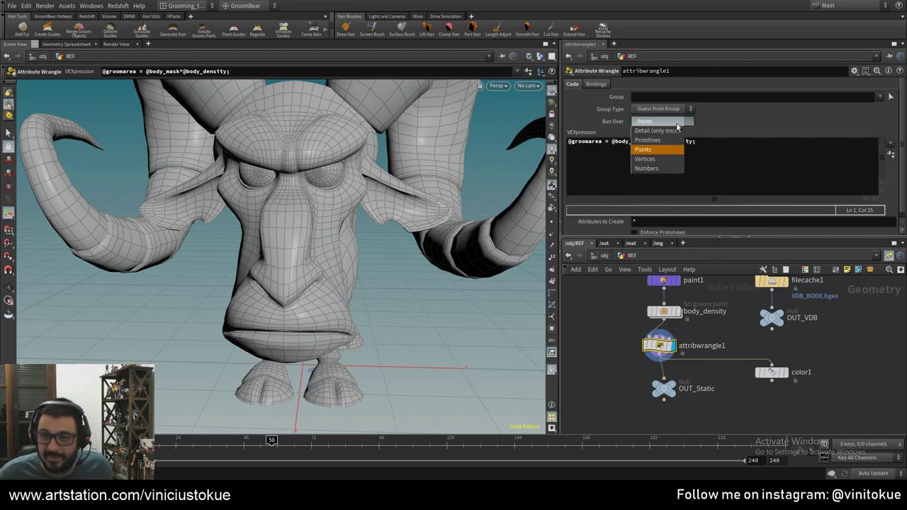
click(647, 140)
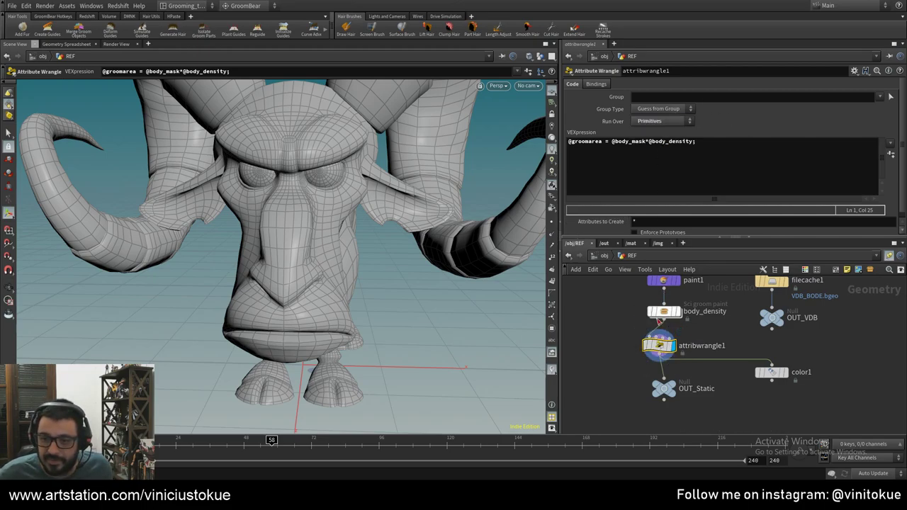
- Display OUT_Static and delete the color1 preview node
click(782, 373)
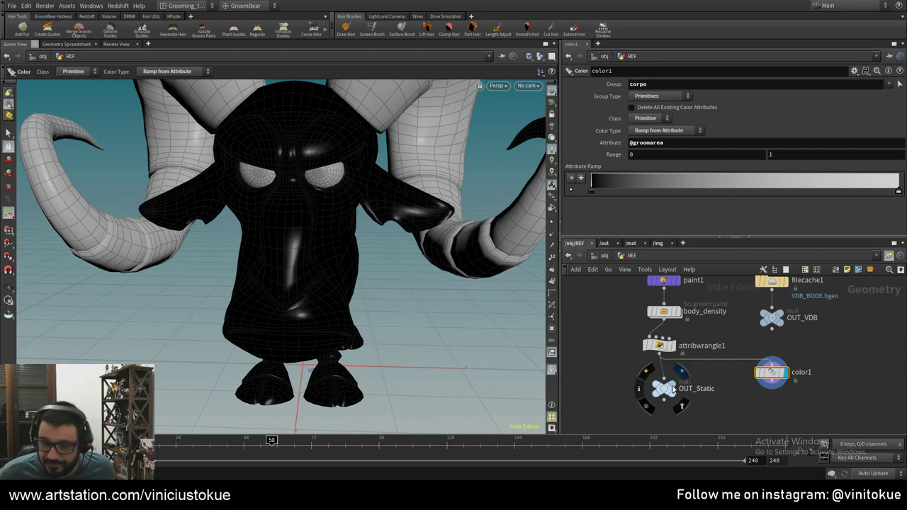
click(673, 389)
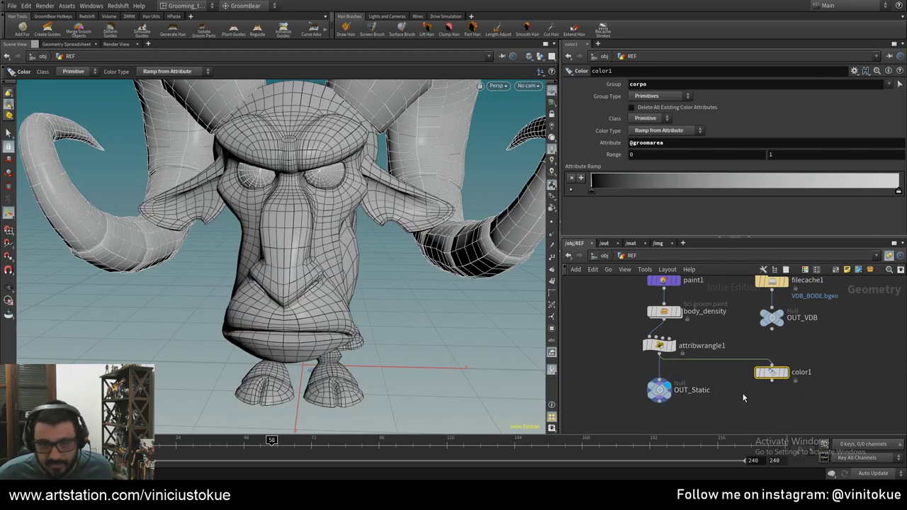
key(Delete)
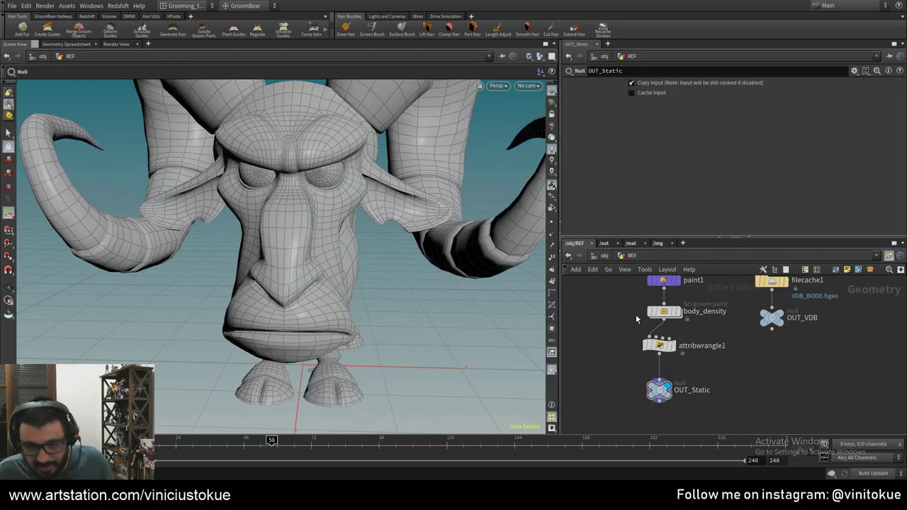
scroll(626, 349, down, 2)
- On STATIC_GEO_groom, set the guide Density override to Skin Attribute using body_mask
click(601, 256)
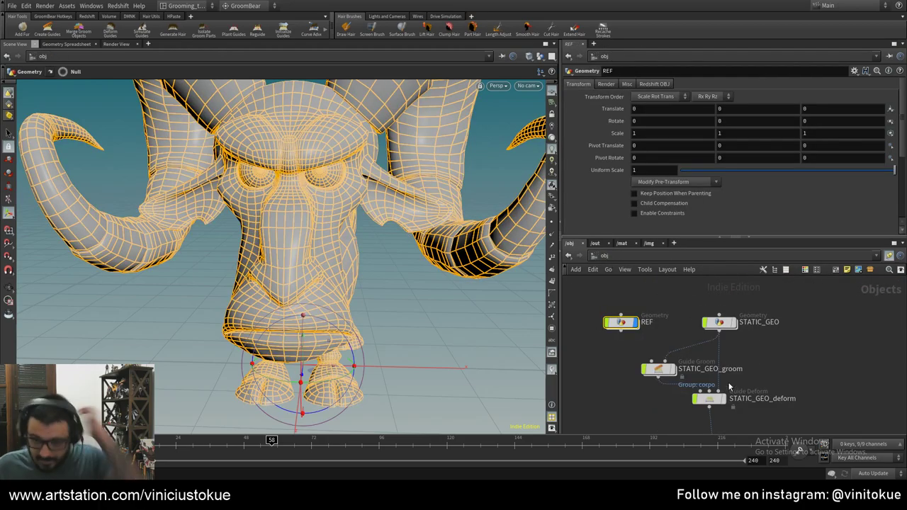
click(661, 369)
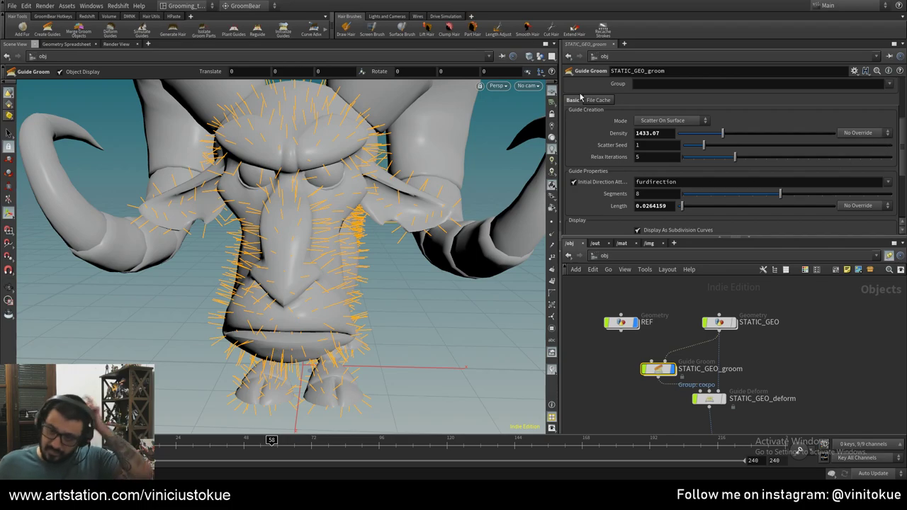
click(877, 133)
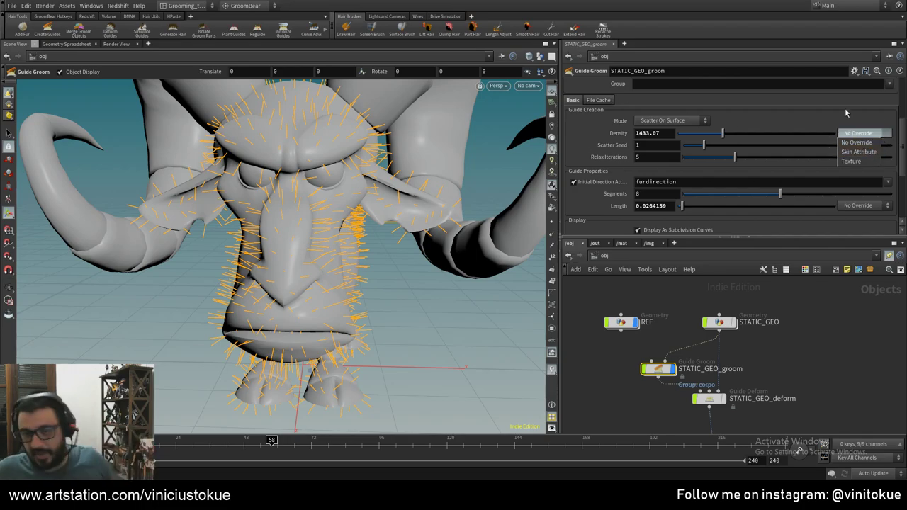
click(877, 142)
scroll(876, 131, up, 2)
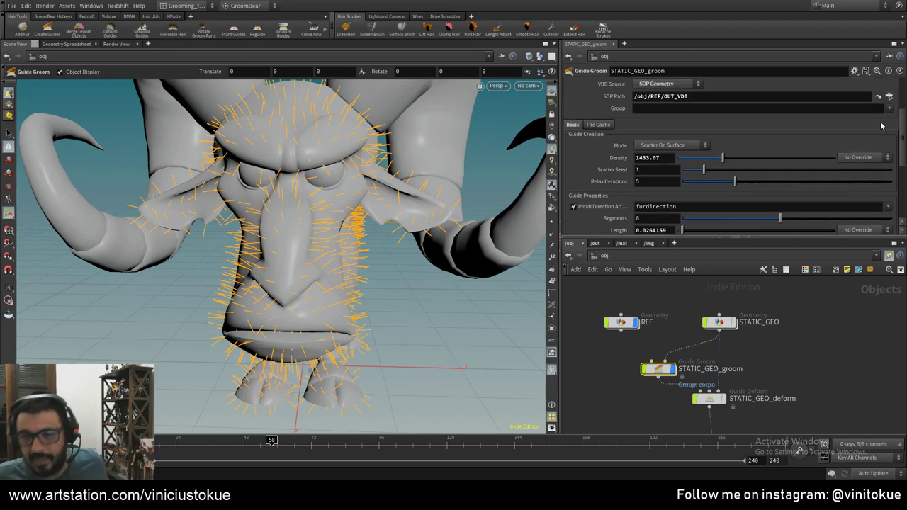
click(864, 162)
click(864, 174)
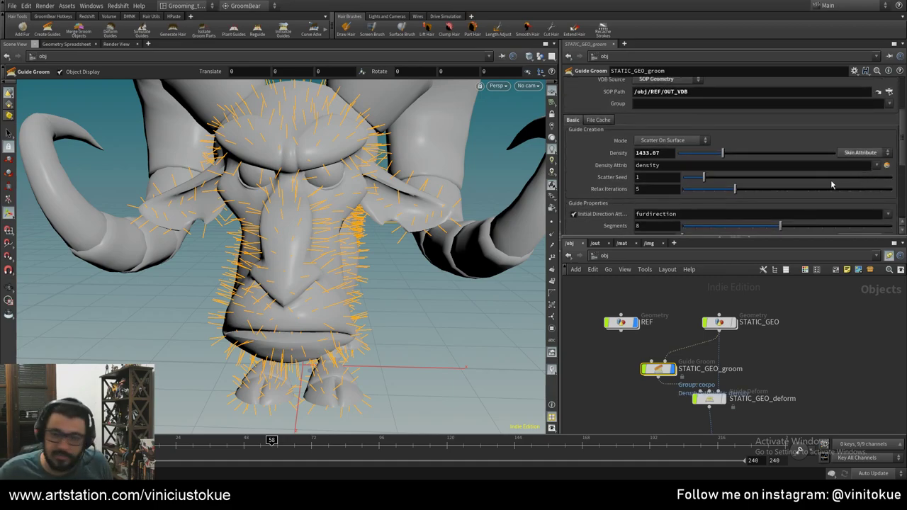
click(877, 165)
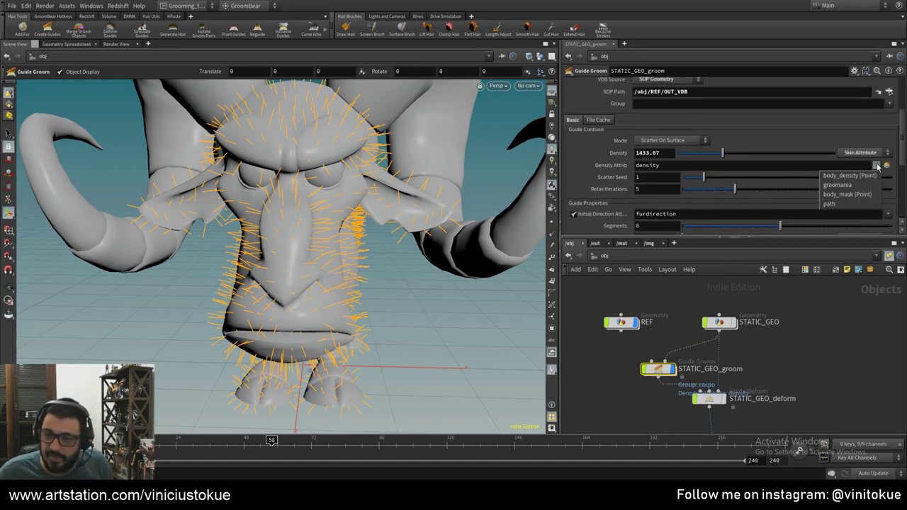
click(850, 194)
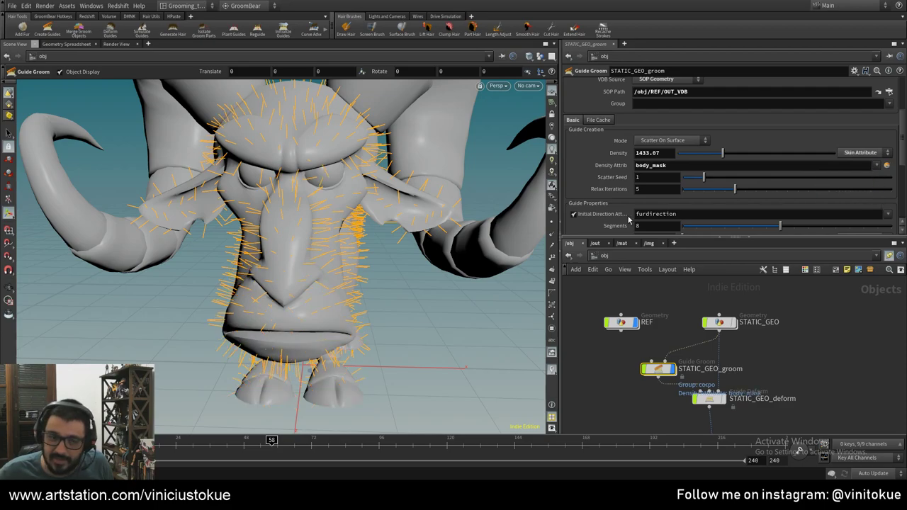
click(877, 166)
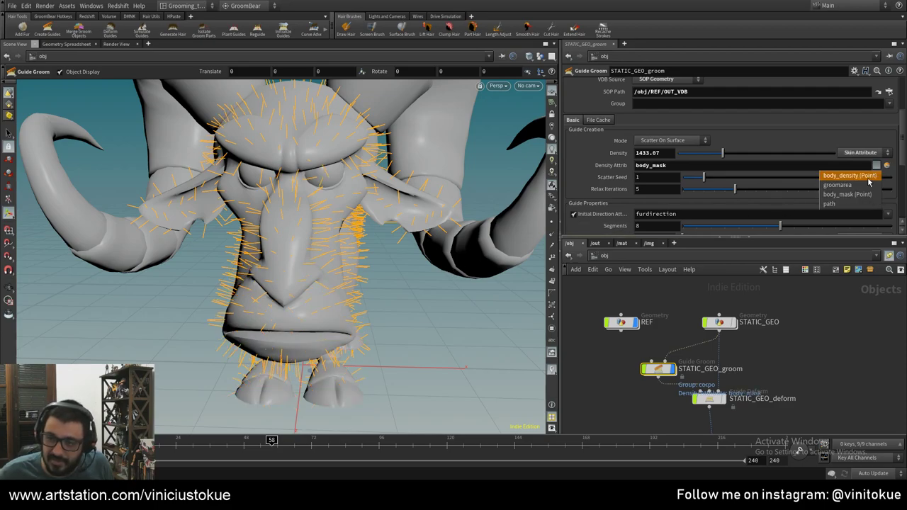
key(Escape)
- Check the guides around the lower lip, then dive inside STATIC_GEO_groom
mouse_move(283, 177)
mouse_down()
mouse_move(340, 180)
mouse_move(336, 259)
mouse_up()
scroll(503, 284, up, 5)
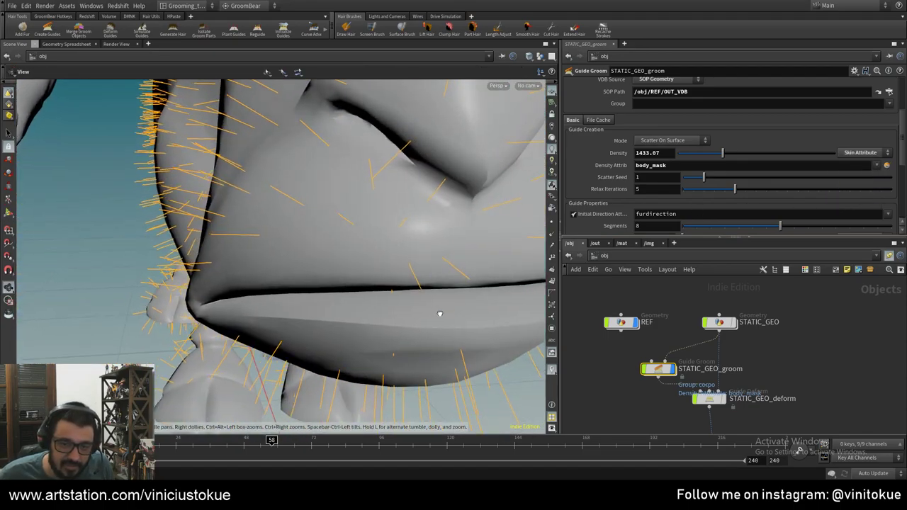
mouse_move(439, 314)
mouse_down()
mouse_move(323, 273)
mouse_move(403, 231)
mouse_move(307, 219)
mouse_move(322, 240)
mouse_move(443, 305)
mouse_move(432, 318)
mouse_move(486, 198)
mouse_move(344, 202)
mouse_move(345, 290)
mouse_move(387, 314)
mouse_move(403, 289)
mouse_move(369, 289)
mouse_move(411, 276)
mouse_move(461, 243)
mouse_move(394, 233)
mouse_move(354, 239)
mouse_move(382, 287)
mouse_move(377, 261)
mouse_up()
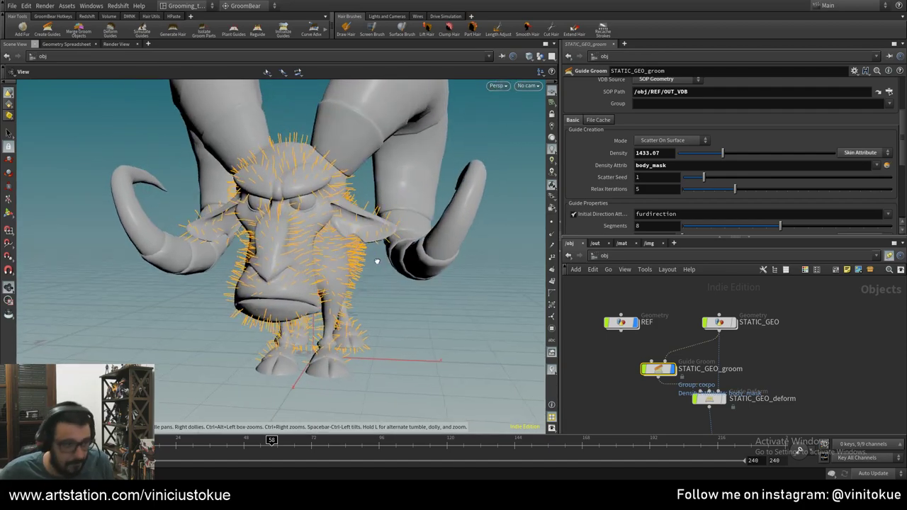
key(Return)
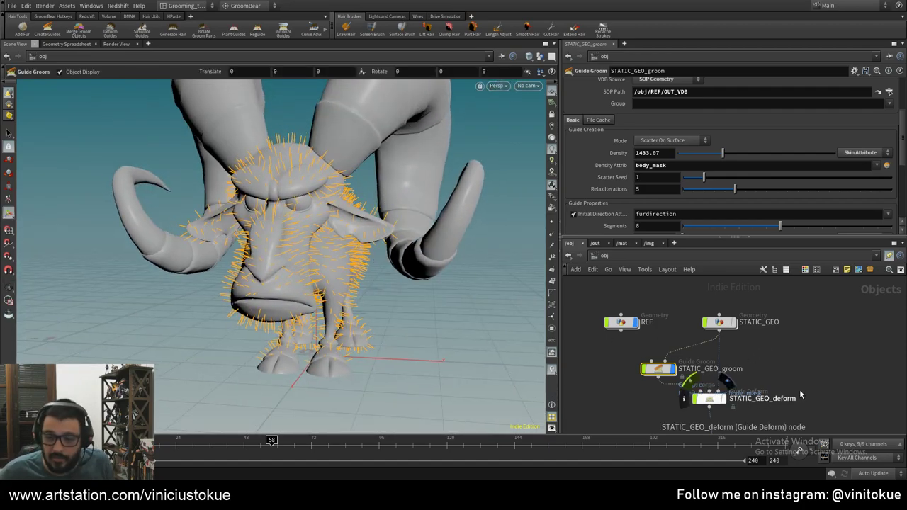
double_click(676, 313)
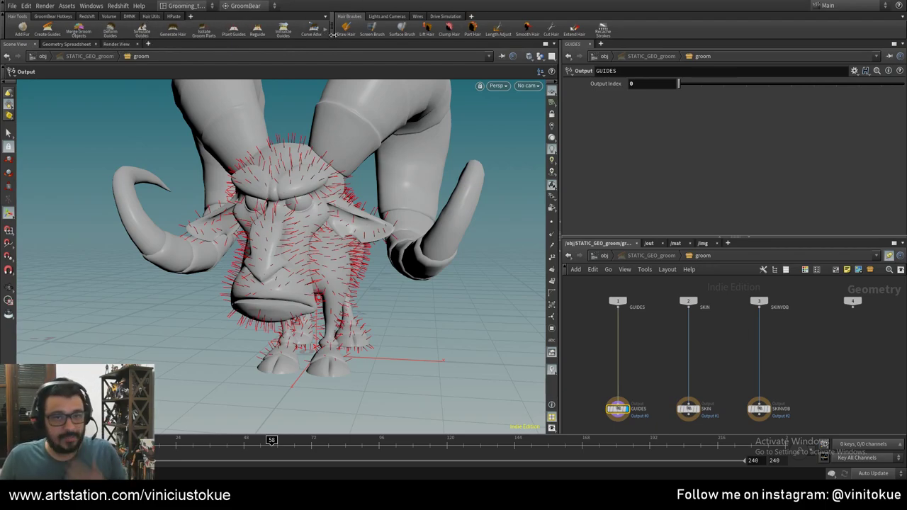
drag(332, 35, 411, 34)
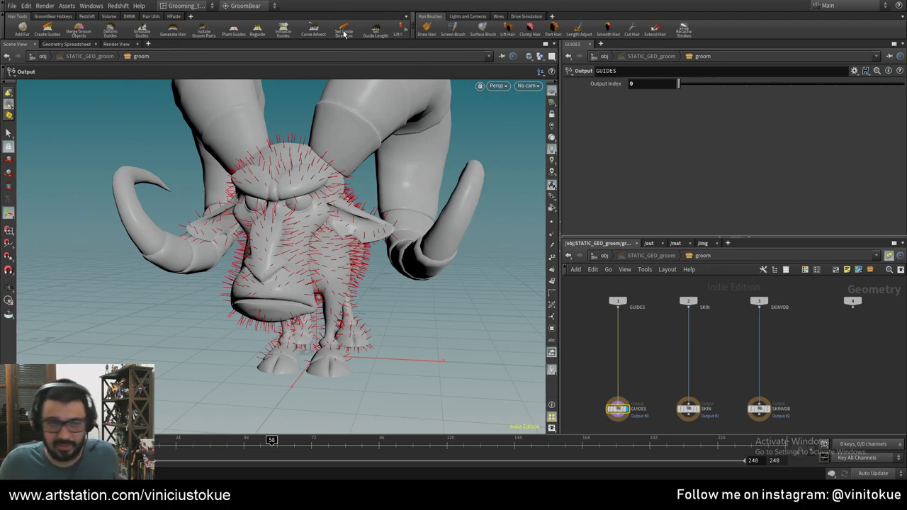
click(480, 32)
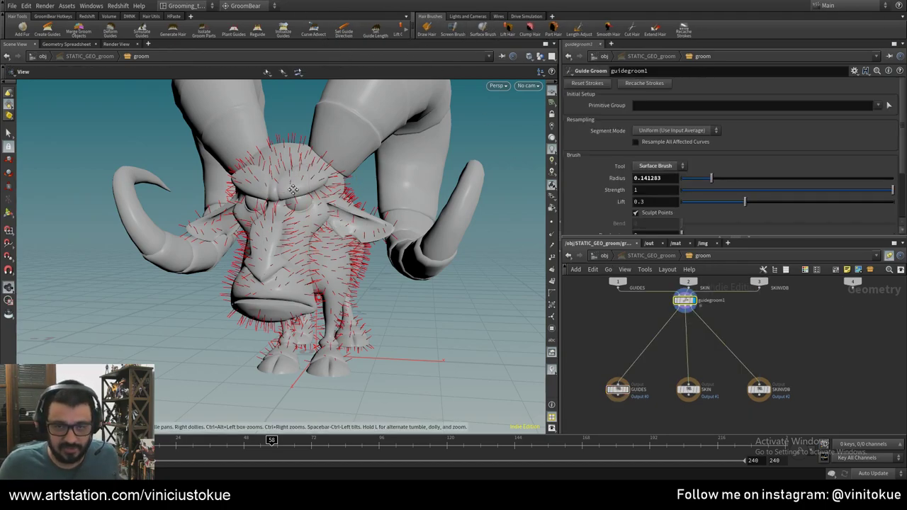
click(452, 32)
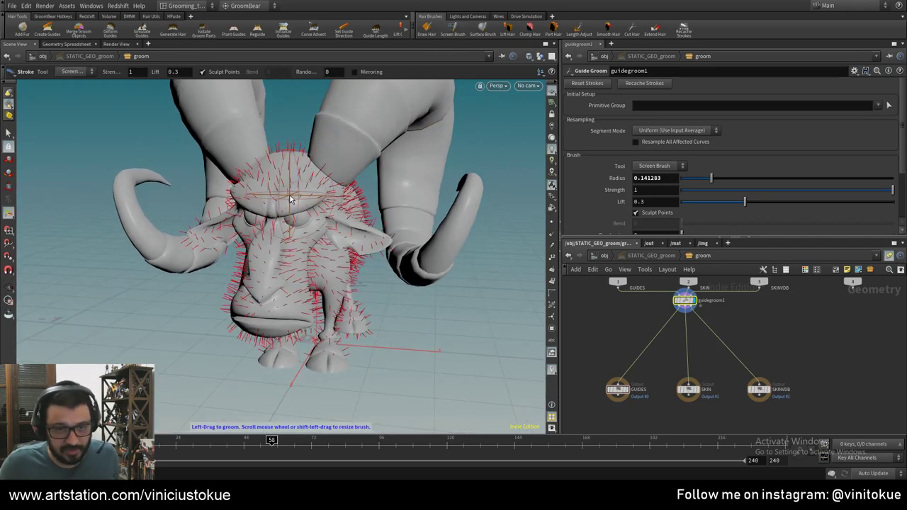
mouse_move(303, 196)
mouse_down()
mouse_move(319, 195)
mouse_move(379, 234)
mouse_up()
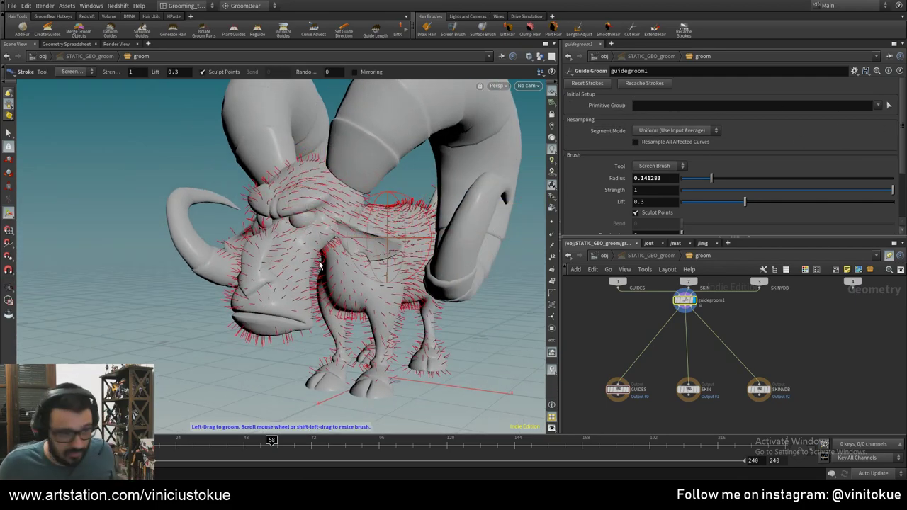
scroll(579, 205, down, 3)
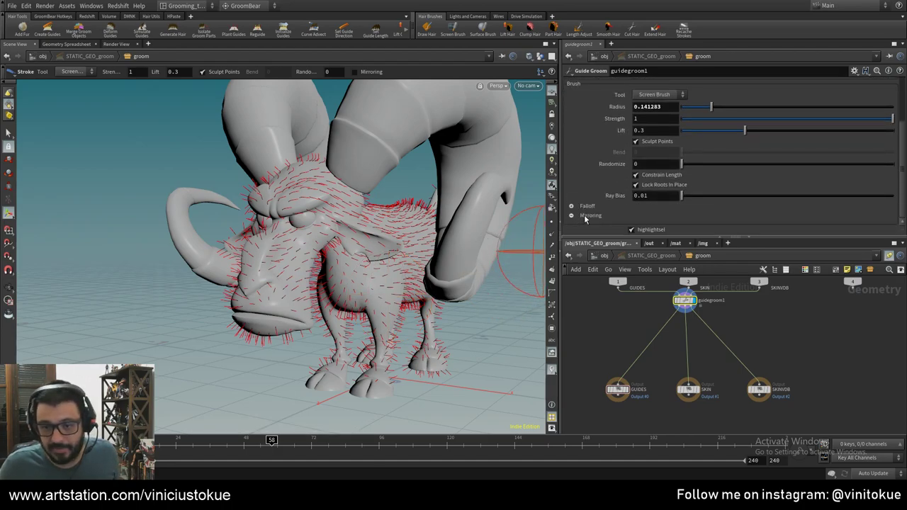
click(584, 216)
click(643, 188)
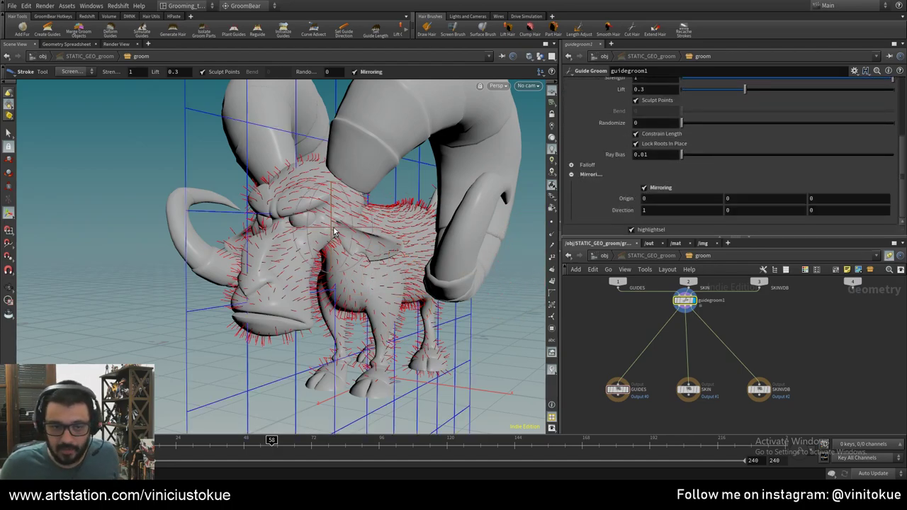
mouse_move(305, 213)
mouse_down()
mouse_move(355, 211)
mouse_move(333, 216)
mouse_up()
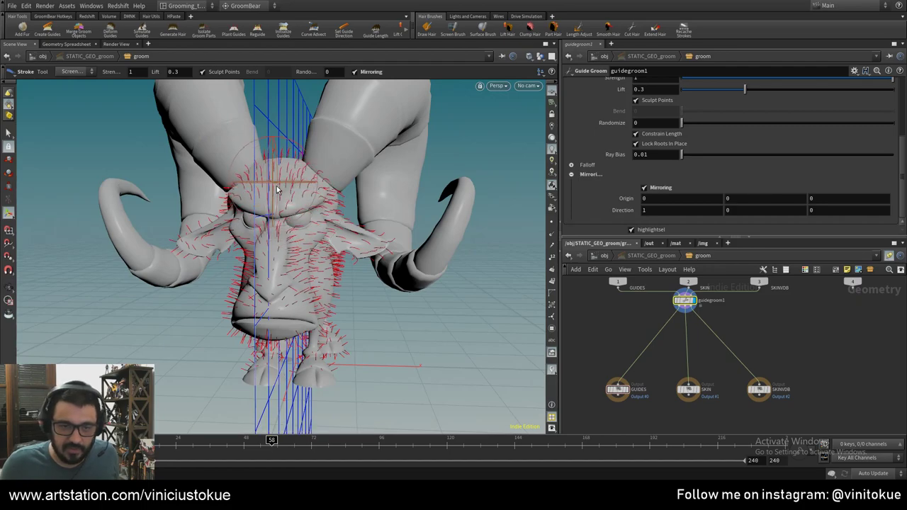
drag(312, 248, 301, 284)
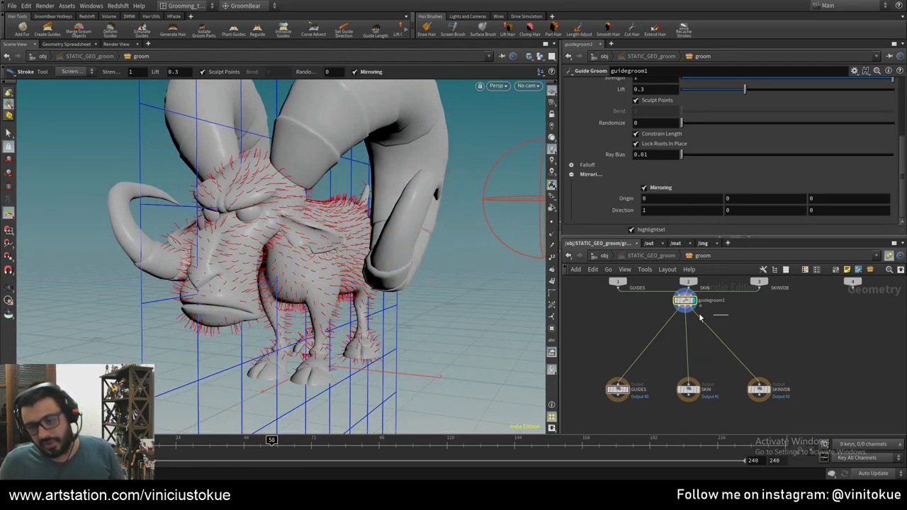
key(Delete)
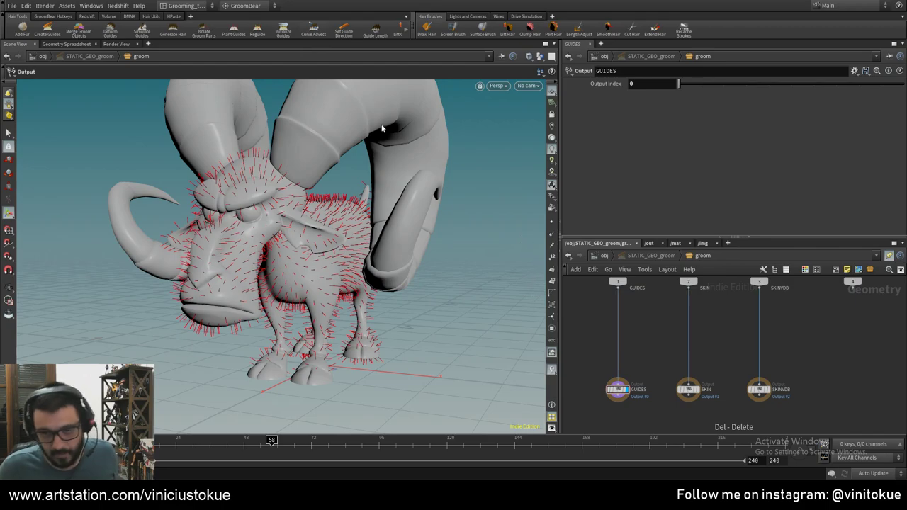
- Restore the curve drawing and advect nodes, then inspect the ram's head, horns and body
key(ctrl+z)
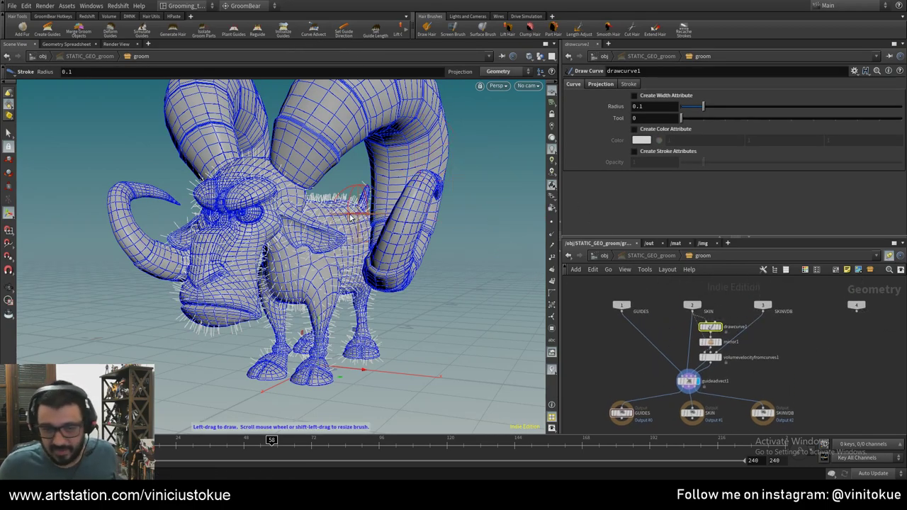
scroll(276, 192, up, 6)
scroll(276, 193, down, 6)
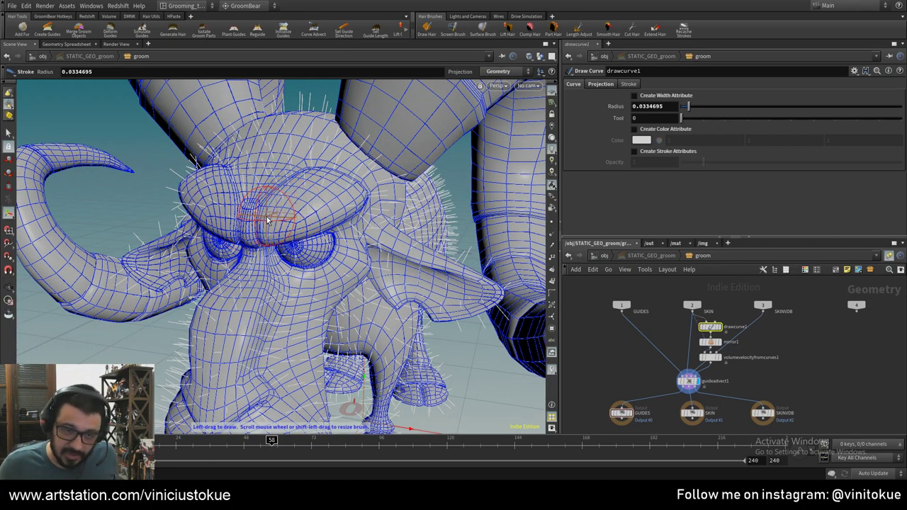
alt+drag(268, 221, 263, 204)
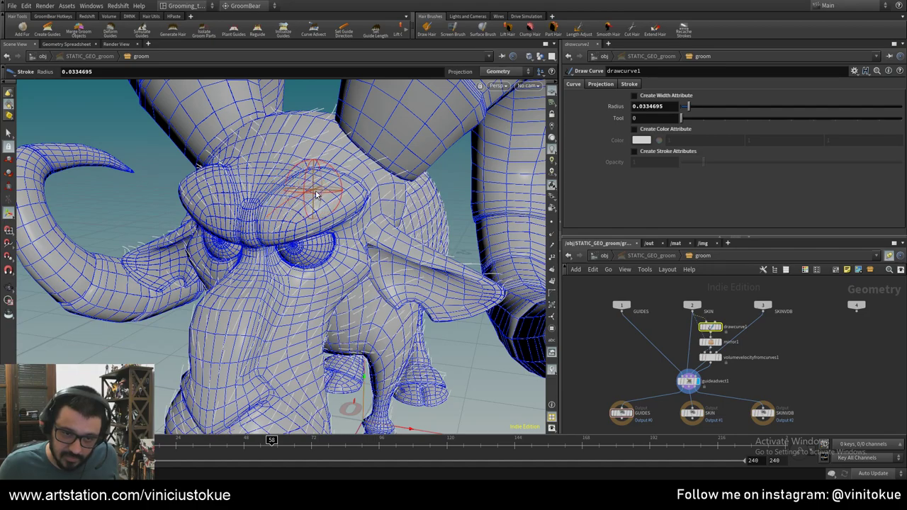
mouse_move(317, 195)
alt+mouse_down()
mouse_move(180, 301)
mouse_move(243, 253)
alt+mouse_up()
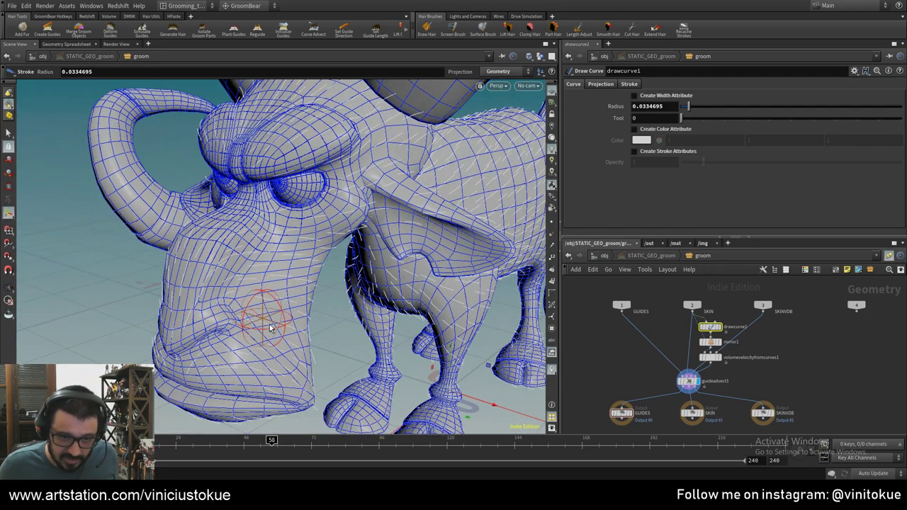
mouse_move(230, 368)
alt+mouse_down()
mouse_move(215, 155)
mouse_move(172, 262)
mouse_move(203, 263)
mouse_move(272, 195)
alt+mouse_up()
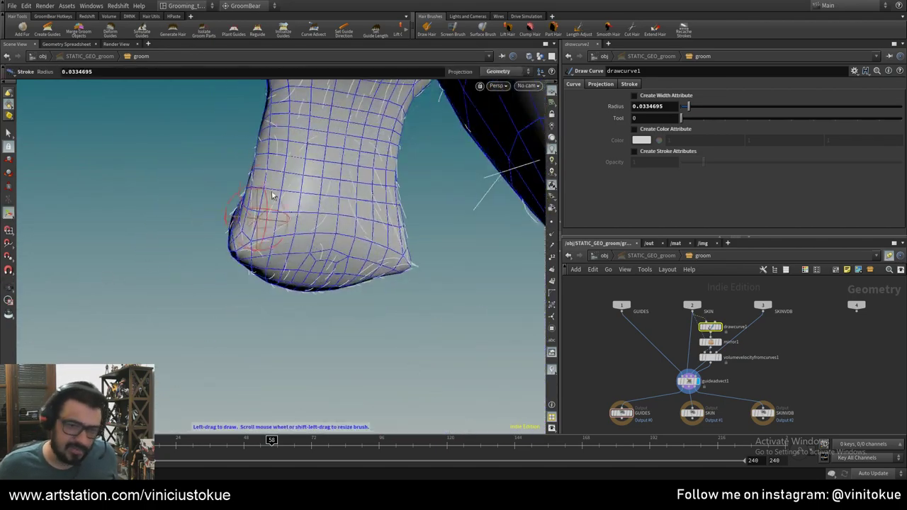
mouse_move(291, 257)
alt+mouse_down()
mouse_move(381, 260)
mouse_move(334, 286)
alt+mouse_up()
alt+drag(299, 258, 390, 189)
mouse_move(401, 133)
alt+mouse_down()
mouse_move(375, 304)
mouse_move(269, 308)
mouse_move(287, 277)
alt+mouse_up()
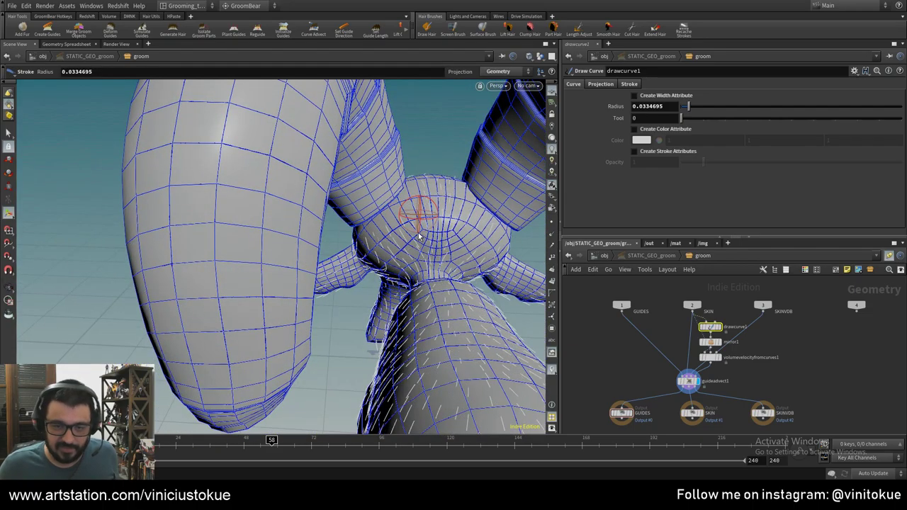
mouse_move(371, 259)
alt+mouse_down()
mouse_move(469, 268)
mouse_move(418, 212)
mouse_move(426, 177)
alt+mouse_up()
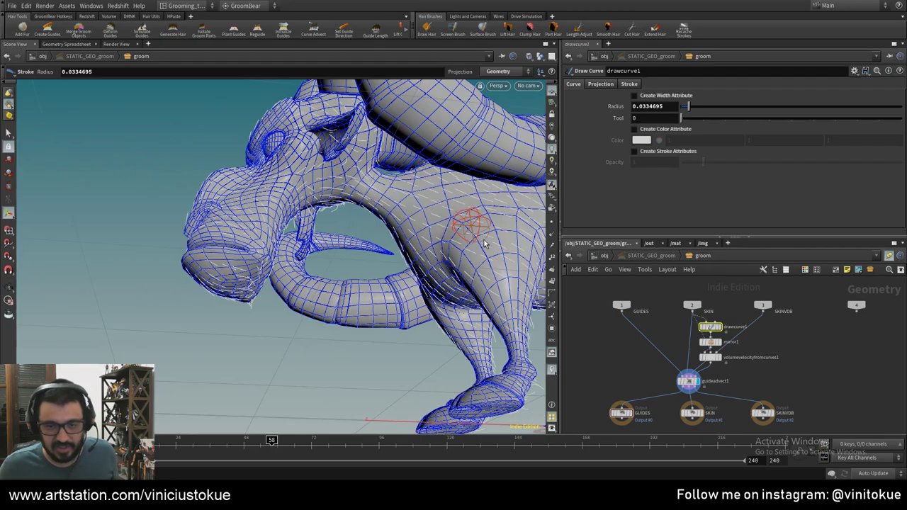
alt+drag(410, 227, 421, 277)
mouse_move(481, 259)
alt+mouse_down()
mouse_move(469, 301)
mouse_move(461, 300)
alt+mouse_up()
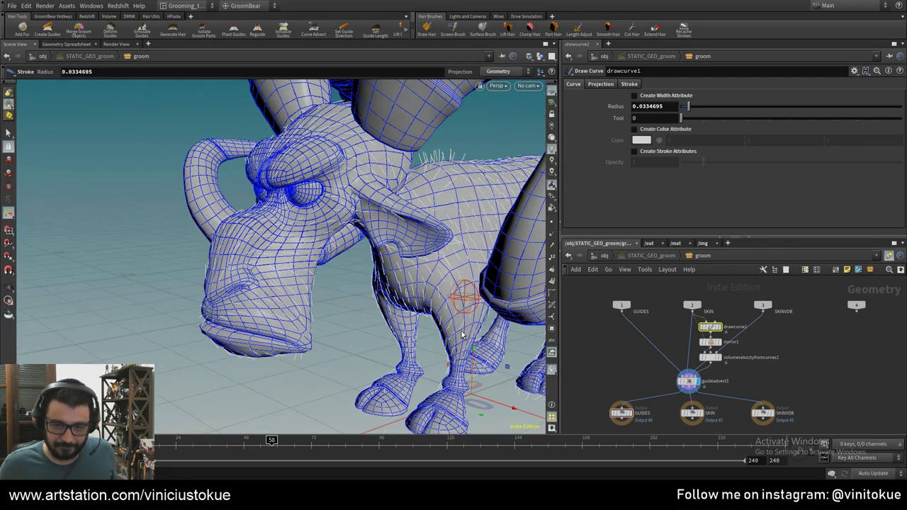
mouse_move(457, 243)
alt+mouse_down()
mouse_move(298, 234)
mouse_move(233, 184)
mouse_move(245, 132)
alt+mouse_up()
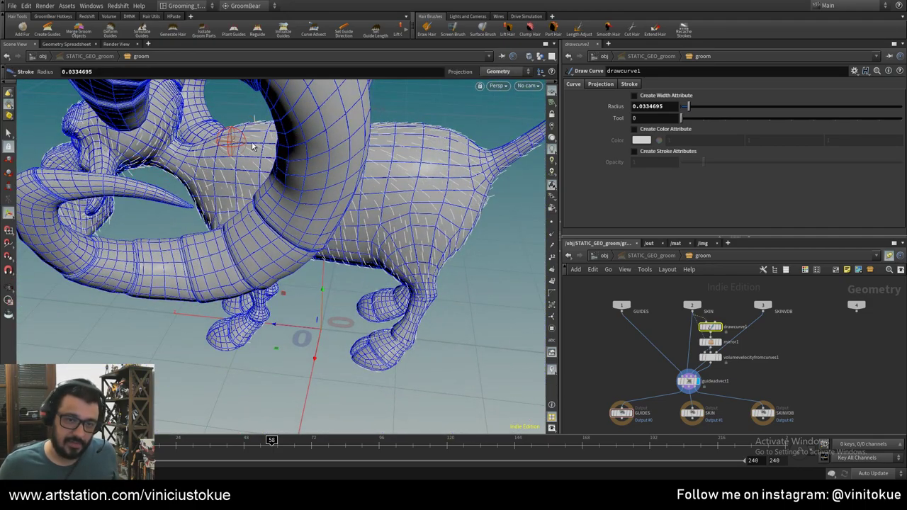
mouse_move(408, 169)
alt+mouse_down()
mouse_move(302, 203)
mouse_move(374, 182)
alt+mouse_up()
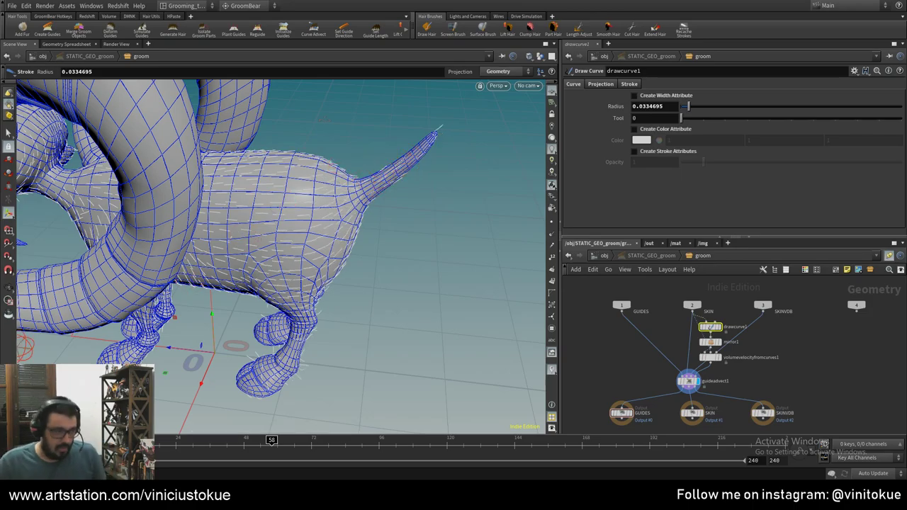
alt+right_drag(397, 246, 413, 255)
alt+drag(413, 255, 305, 222)
alt+right_drag(305, 222, 226, 279)
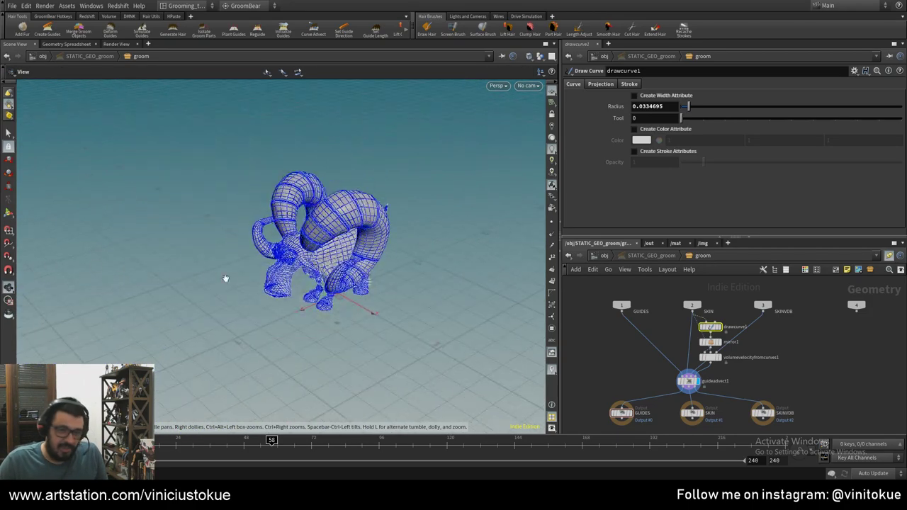
drag(225, 278, 269, 255)
right_drag(269, 255, 333, 225)
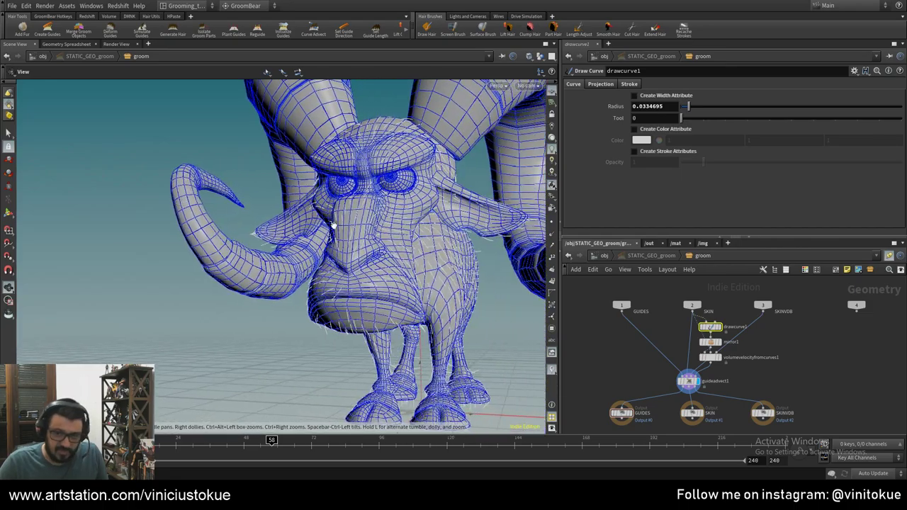
drag(332, 226, 340, 234)
right_drag(340, 234, 383, 255)
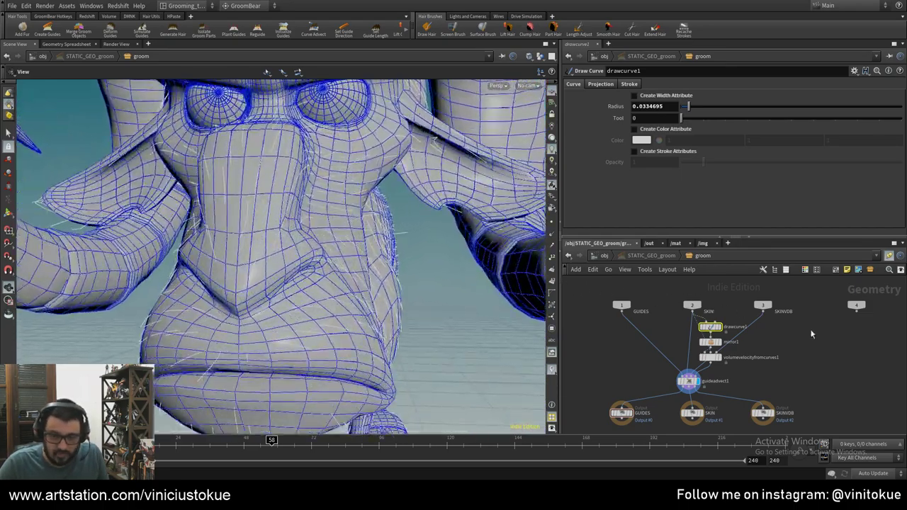
- Move the GUIDES, SKIN and SKINVDB outputs below guideadvect1 and return to /obj
middle_drag(812, 334, 812, 235)
mouse_move(818, 349)
mouse_down()
mouse_move(575, 303)
mouse_move(615, 374)
mouse_up()
click(602, 256)
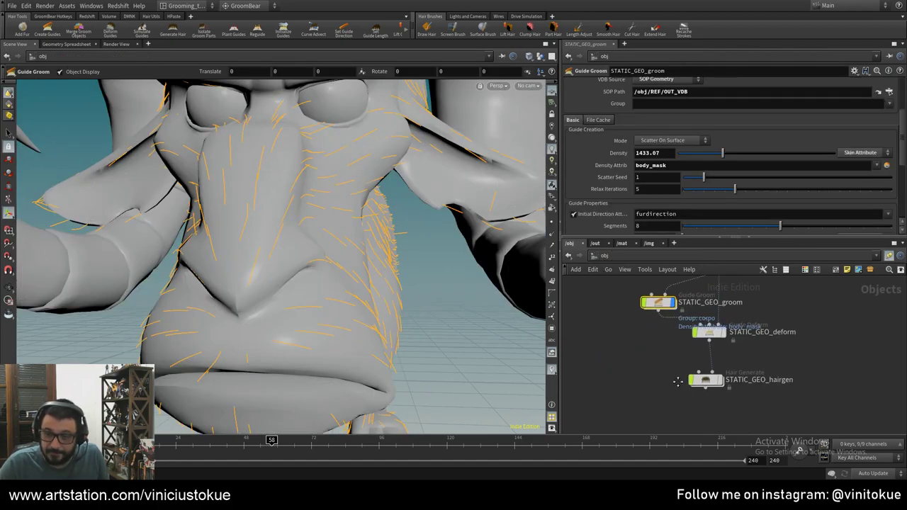
- Show the generated hair and set STATIC_GEO_hairgen's Density override to Skin Attribute
click(705, 384)
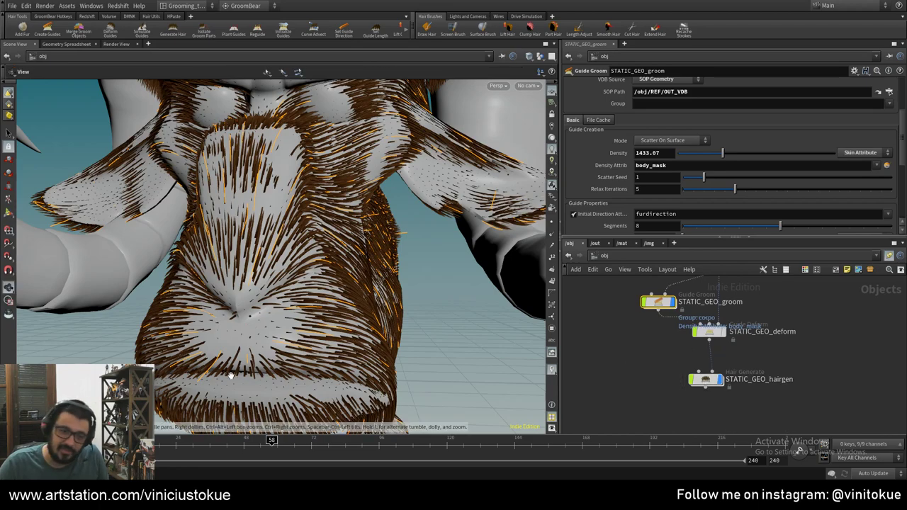
alt+drag(297, 318, 398, 344)
click(705, 380)
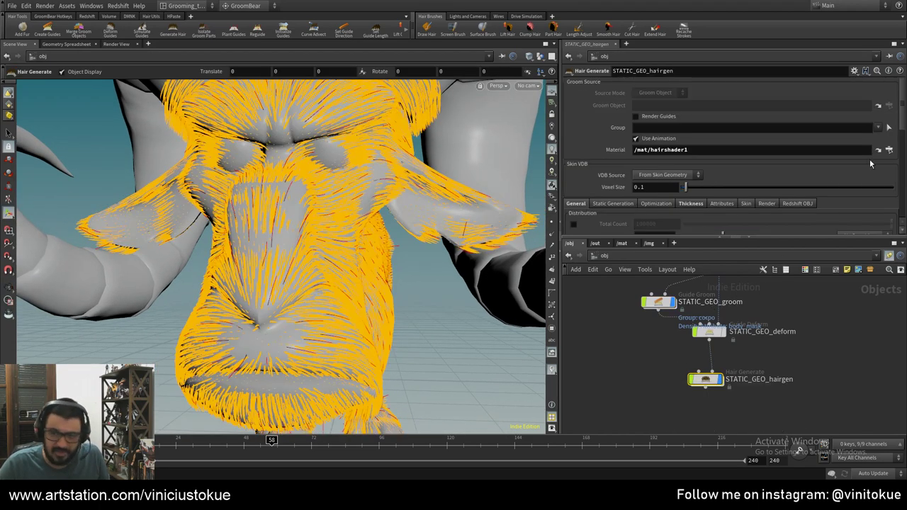
scroll(601, 153, down, 1)
scroll(600, 153, down, 1)
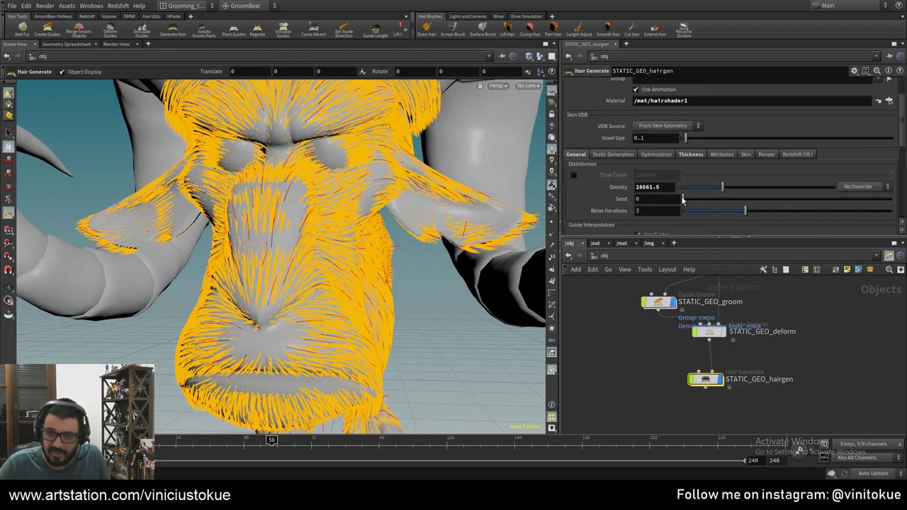
click(888, 186)
click(866, 205)
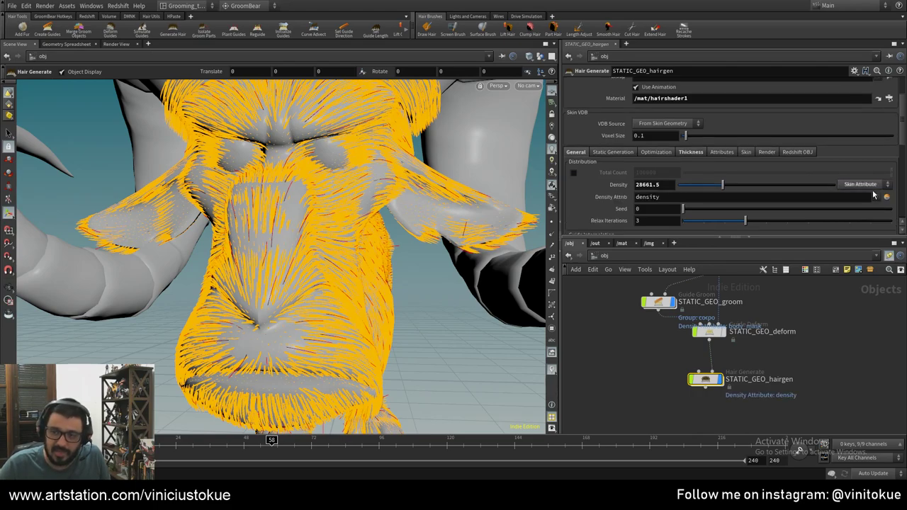
- Set the Density Attrib to body_mask, then orbit around the ram to check the result
click(655, 303)
click(705, 382)
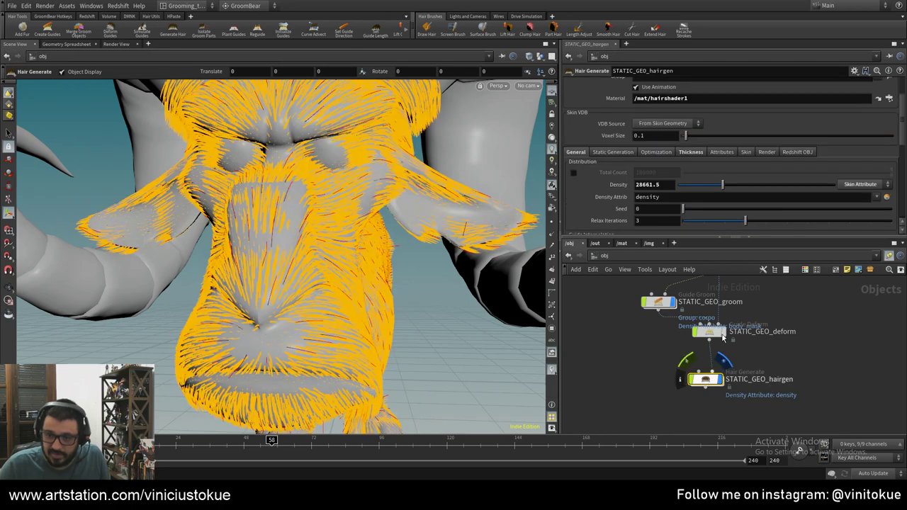
drag(658, 198, 557, 199)
text(body_mask)
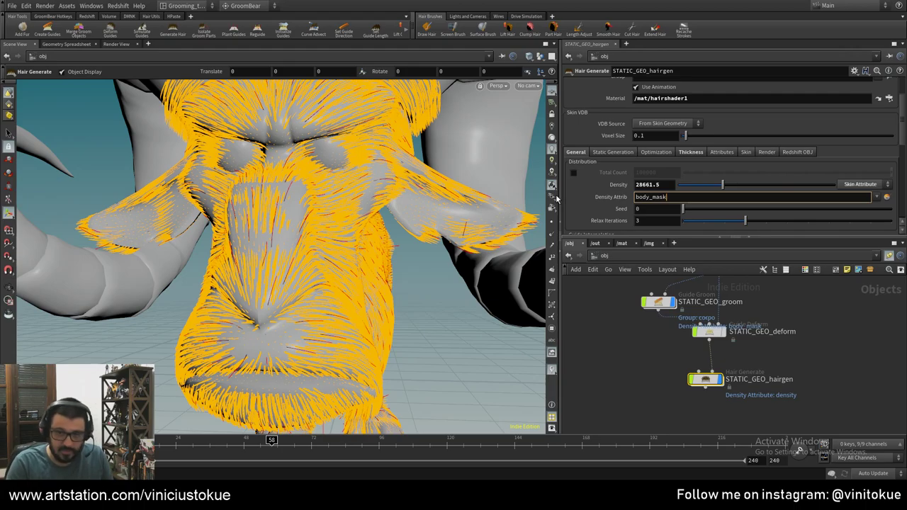
key(Return)
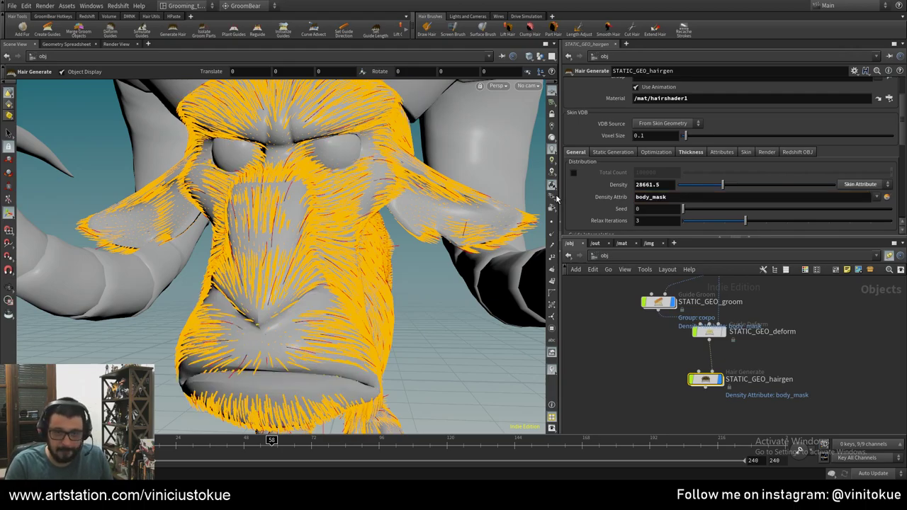
key(Escape)
mouse_move(354, 205)
mouse_down()
mouse_move(239, 206)
mouse_move(303, 208)
mouse_move(216, 189)
mouse_move(238, 229)
mouse_up()
key(Return)
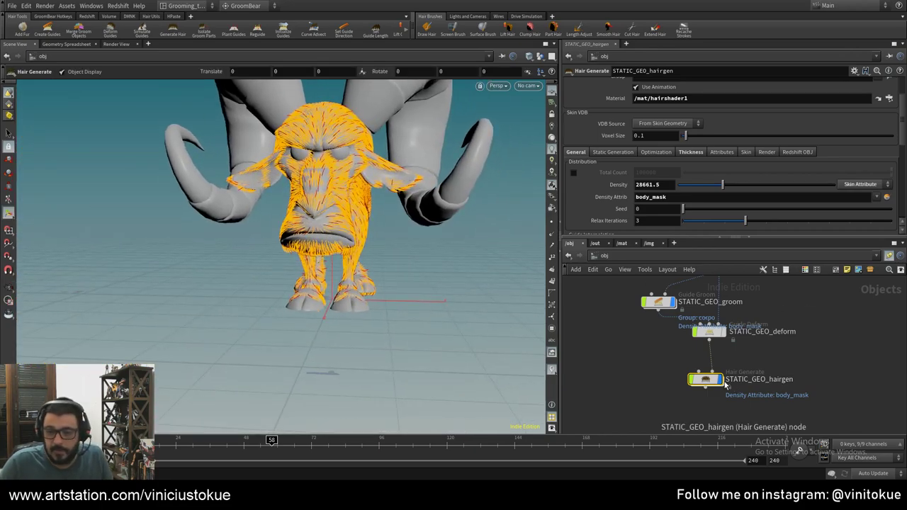
click(726, 385)
- Delete drawcurve1 through guideadvect1 inside STATIC_GEO_groom, then bring up the GroomBear Gumroad page
click(658, 305)
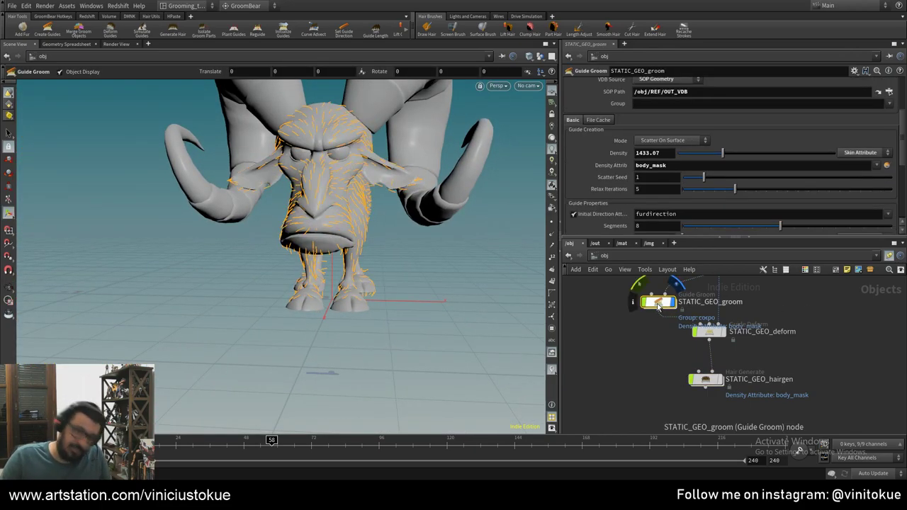
double_click(658, 305)
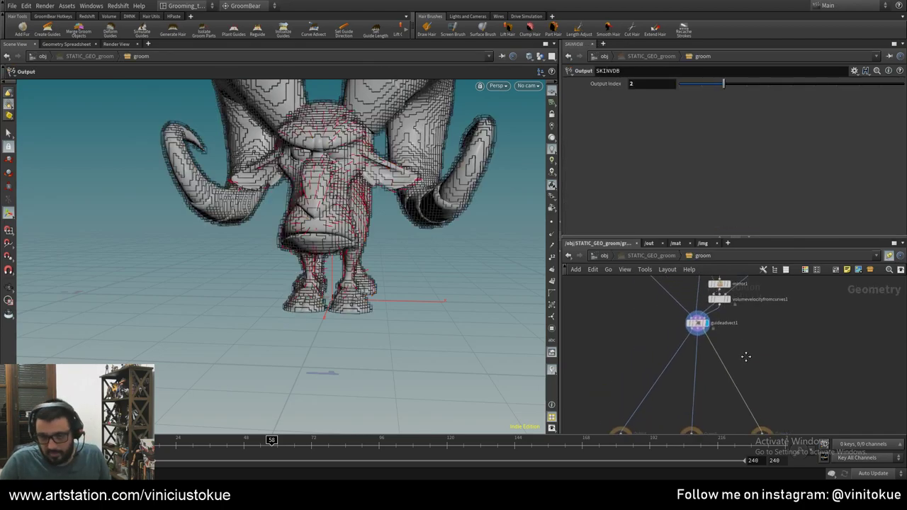
middle_drag(724, 300, 785, 419)
mouse_move(785, 420)
mouse_down()
mouse_move(650, 382)
mouse_move(649, 327)
mouse_up()
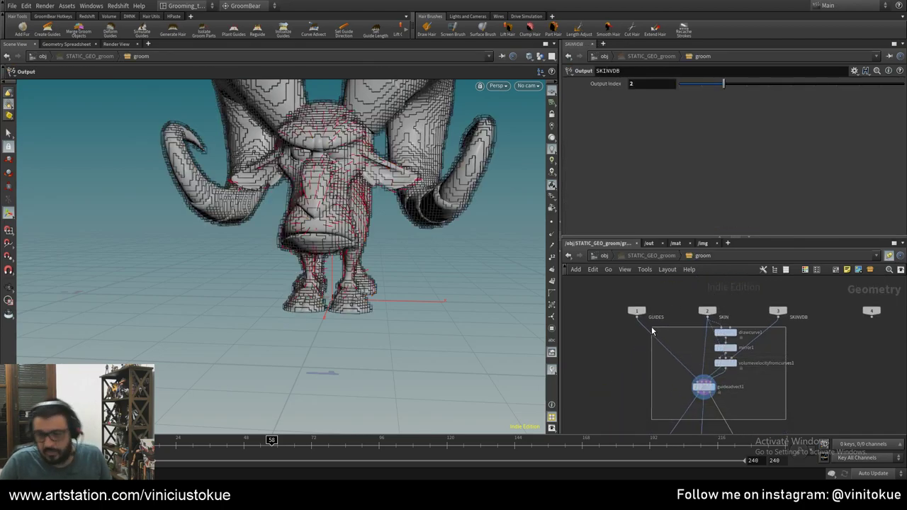
key(Delete)
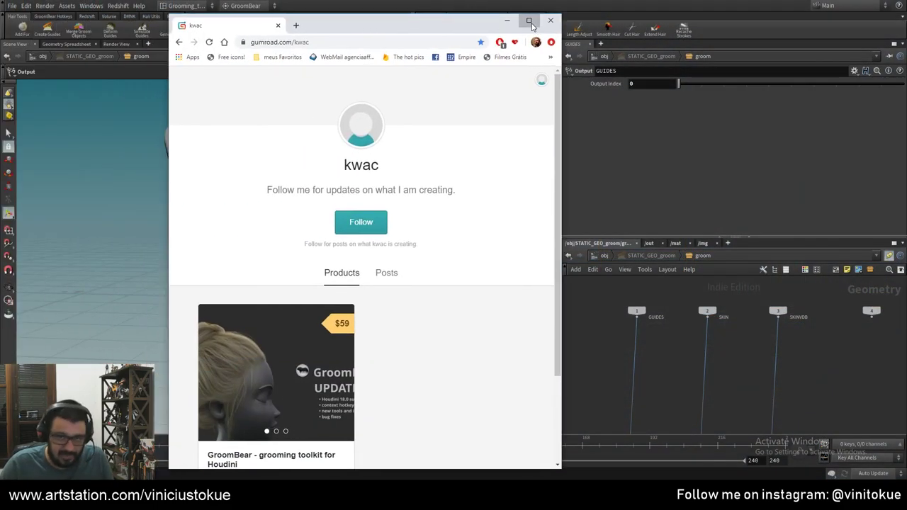
click(529, 14)
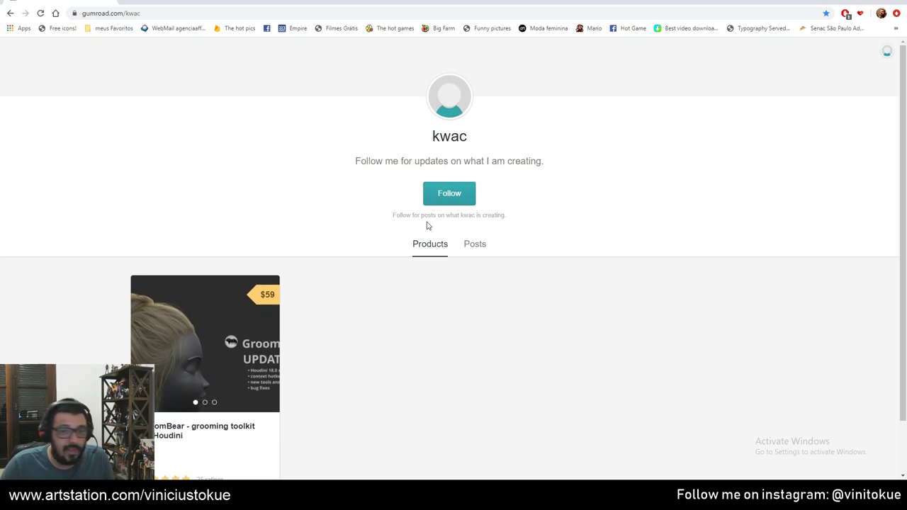
- Open the GroomBear grooming toolkit's product page on Gumroad
scroll(350, 401, down, 1)
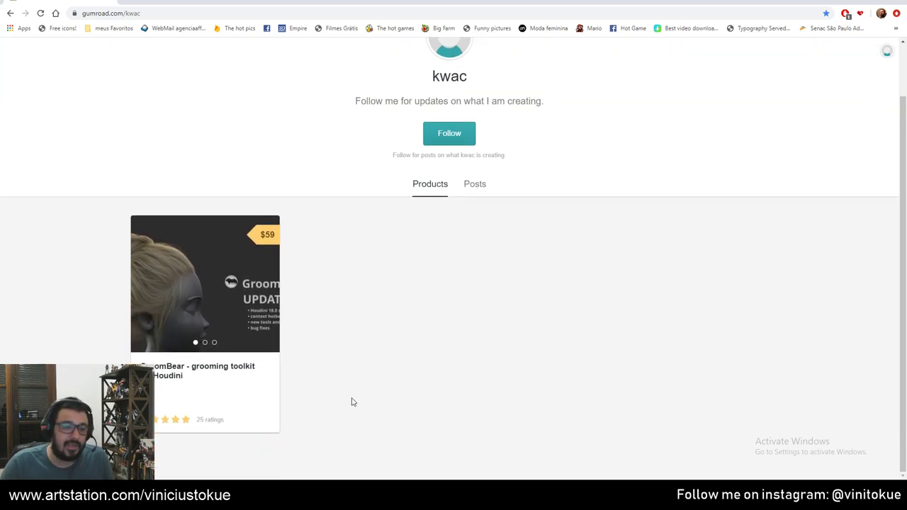
click(181, 376)
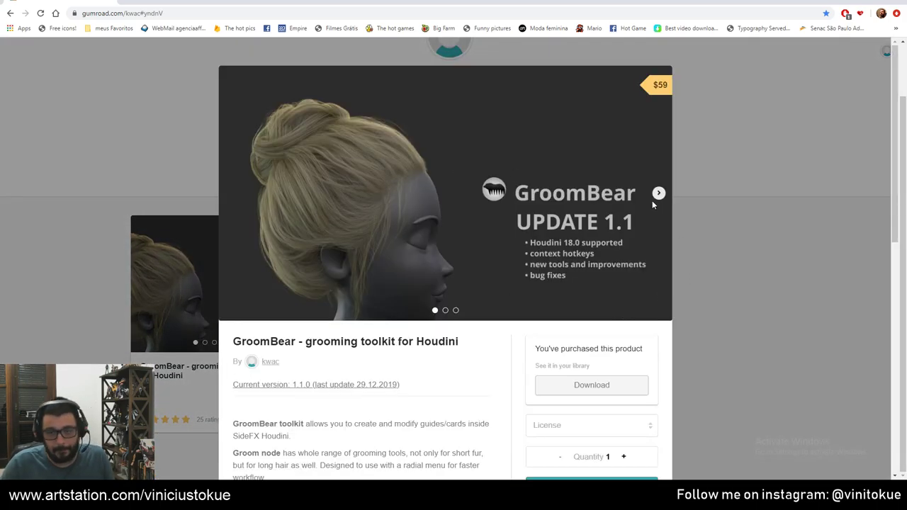
scroll(613, 386, down, 2)
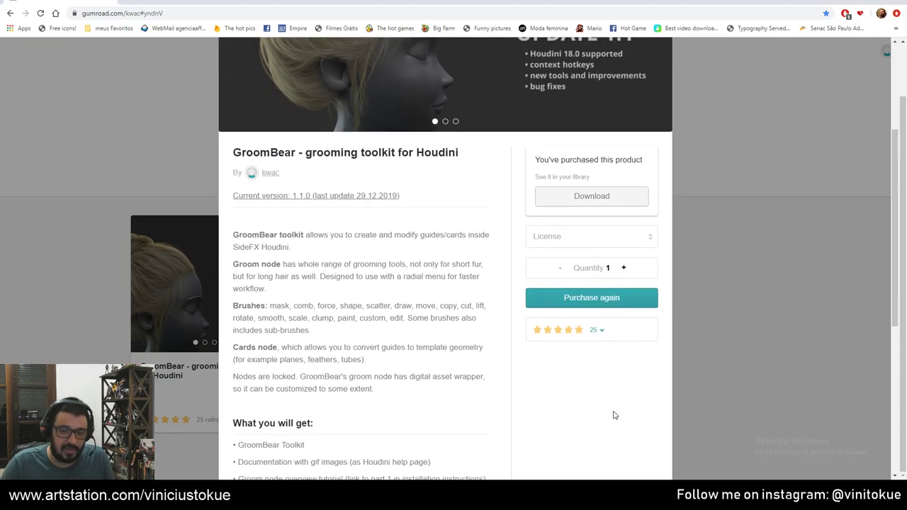
scroll(614, 376, up, 1)
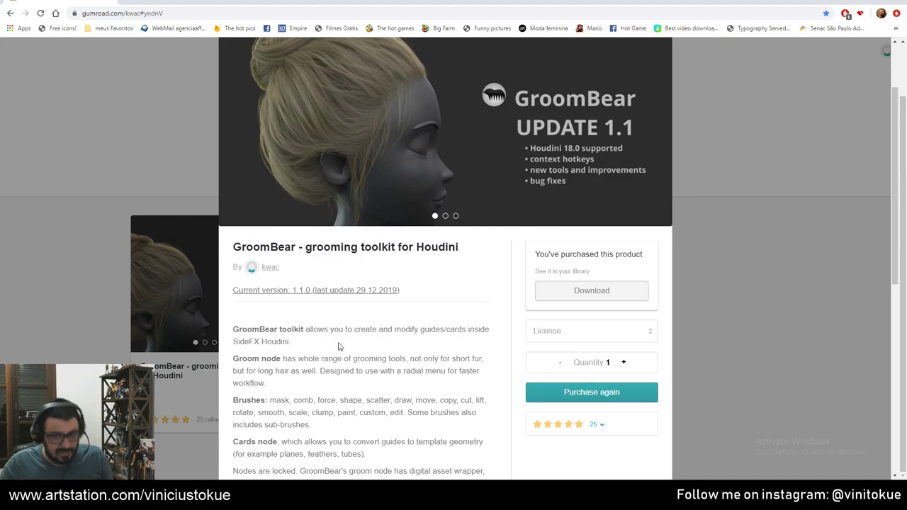
- Choose the INDIE licence and browse the product images and video slide
click(641, 333)
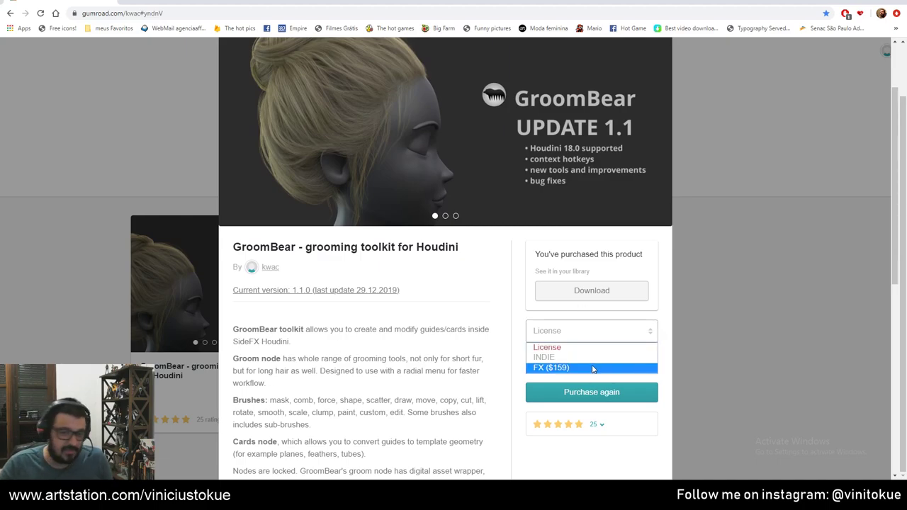
click(594, 357)
scroll(601, 434, down, 3)
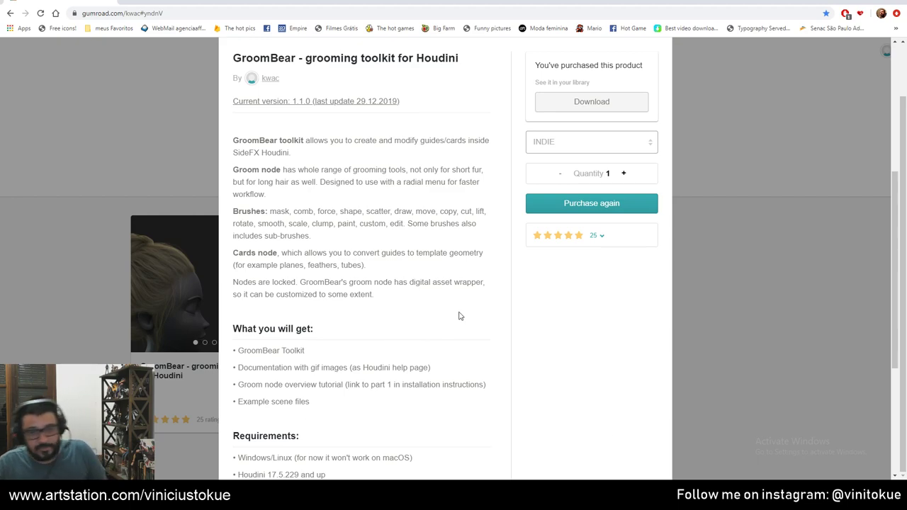
scroll(459, 316, up, 1)
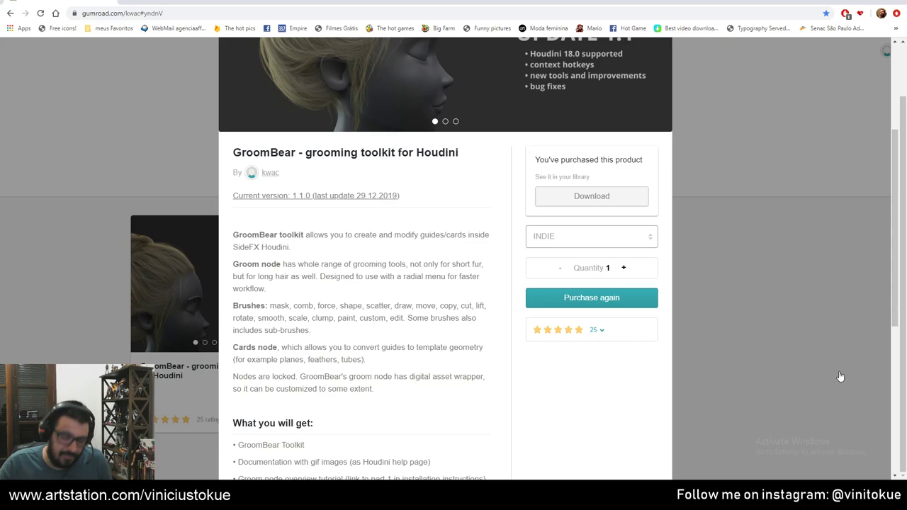
scroll(676, 248, up, 2)
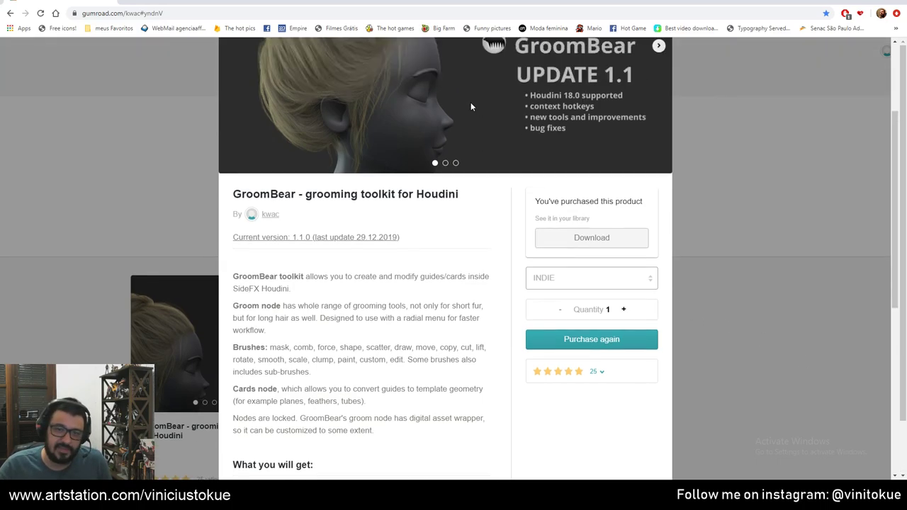
click(658, 146)
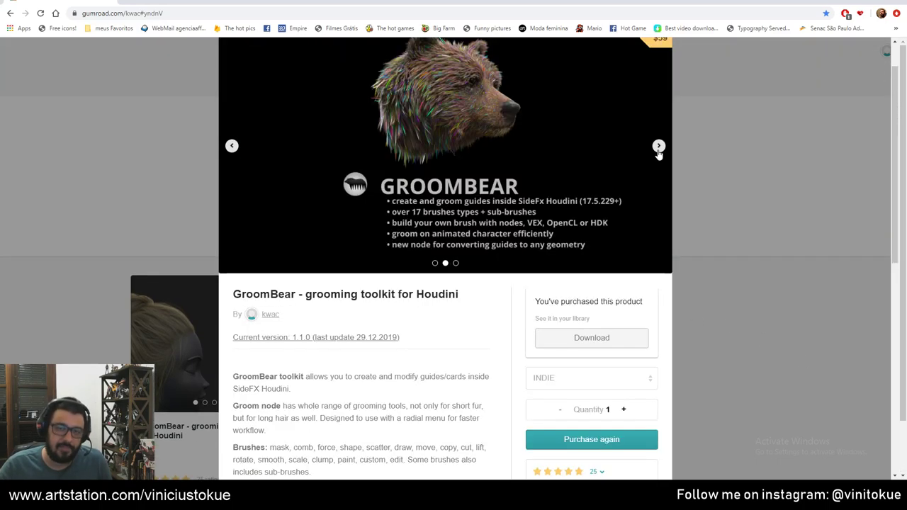
click(658, 146)
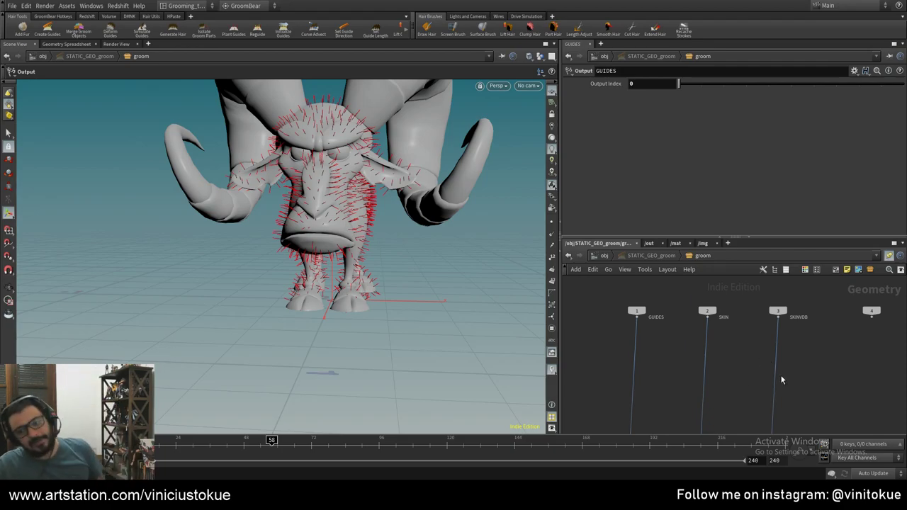
- Lay out the GUIDES, SKIN and SKINVDB outputs and start adding a node after SKINVDB
mouse_move(806, 349)
mouse_down()
mouse_move(673, 399)
mouse_move(641, 398)
mouse_move(657, 399)
mouse_up()
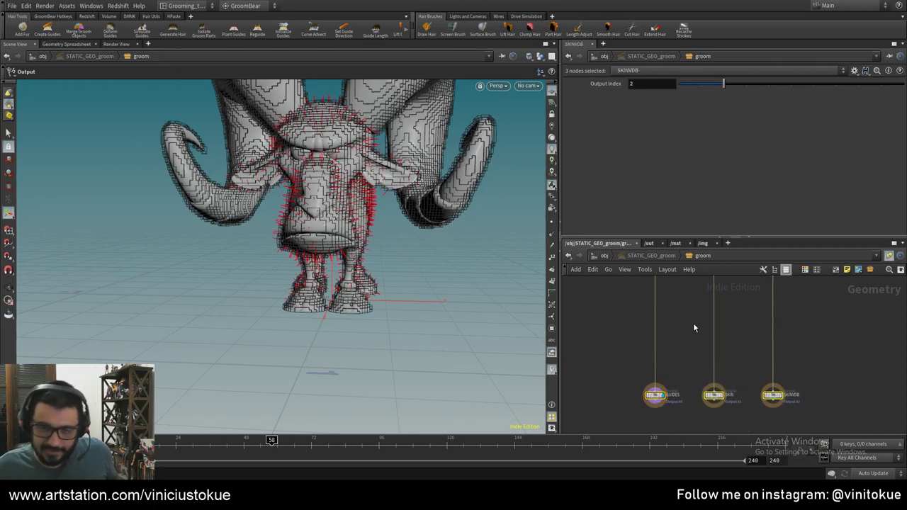
key(ctrl+z)
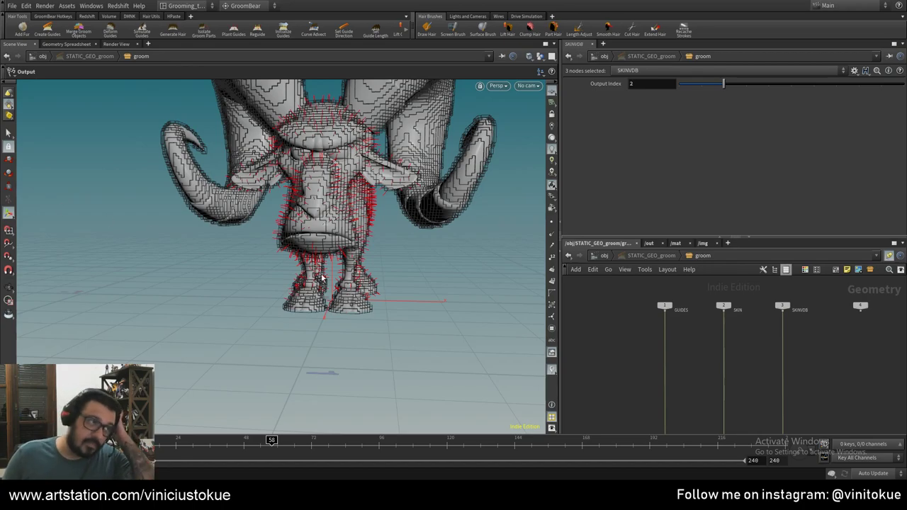
click(679, 340)
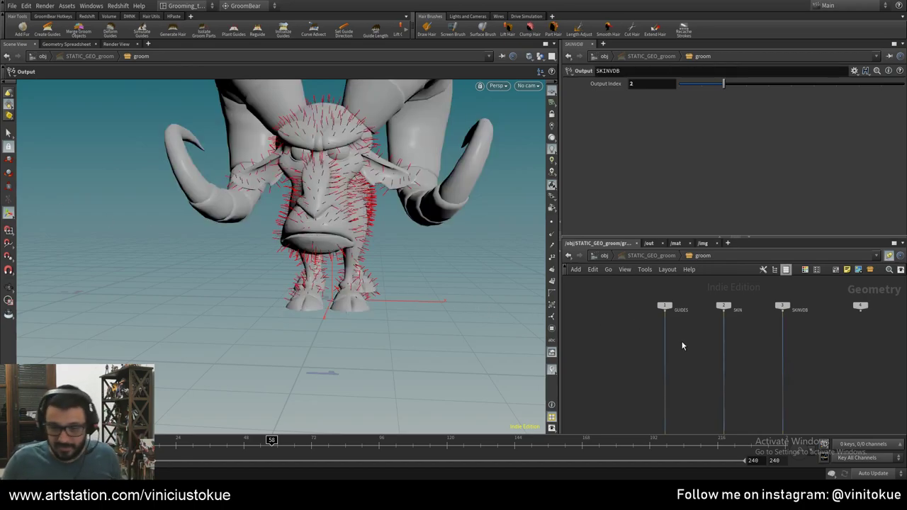
key(Tab)
- Add a GroomBear node and place groombear1 below the input nodes
text(groom)
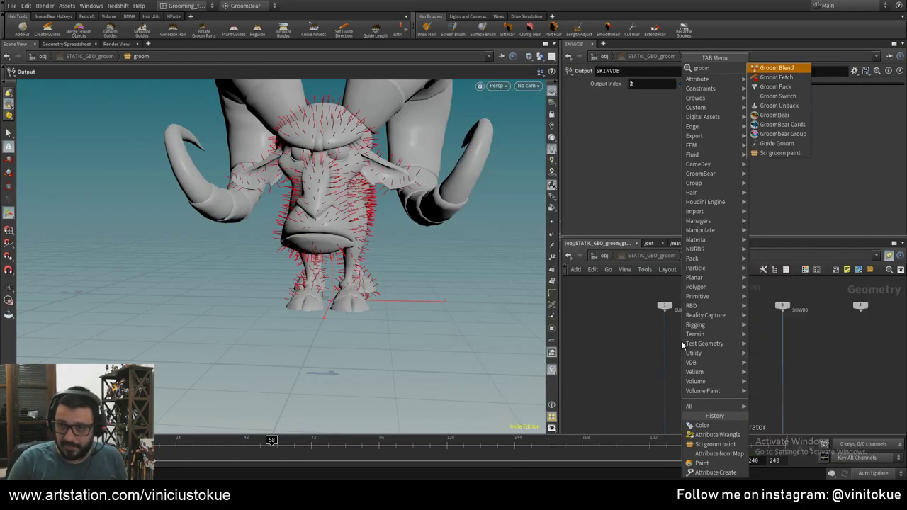
key(Down)
key(Down)
key(Down)
key(Down)
key(Down)
key(Return)
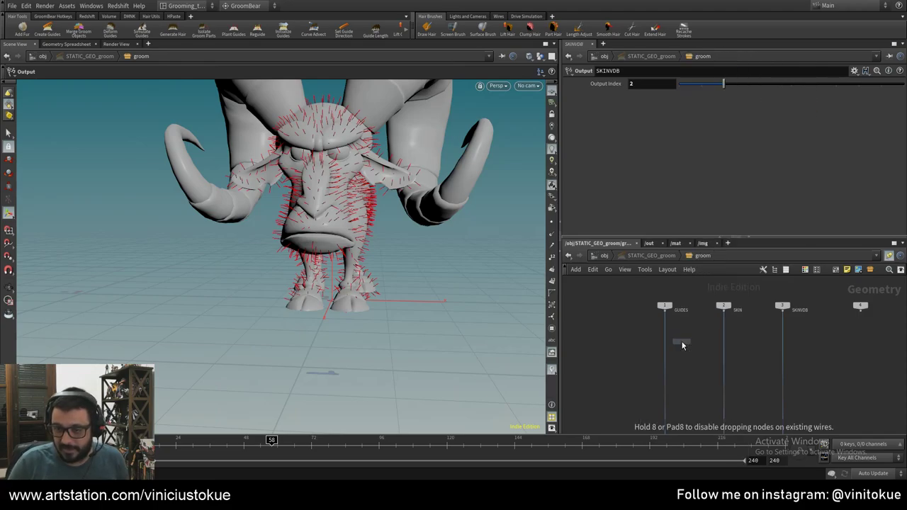
click(682, 343)
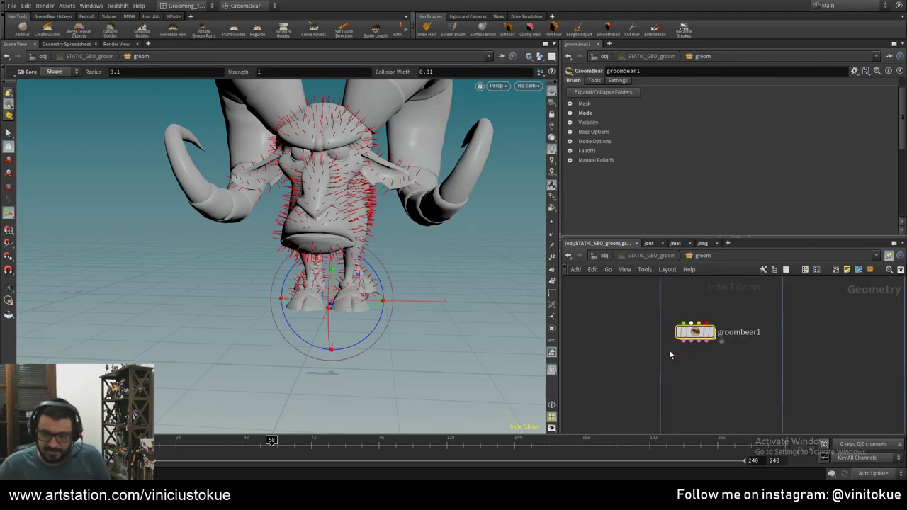
mouse_move(692, 330)
mouse_down()
mouse_move(664, 371)
mouse_move(671, 369)
mouse_up()
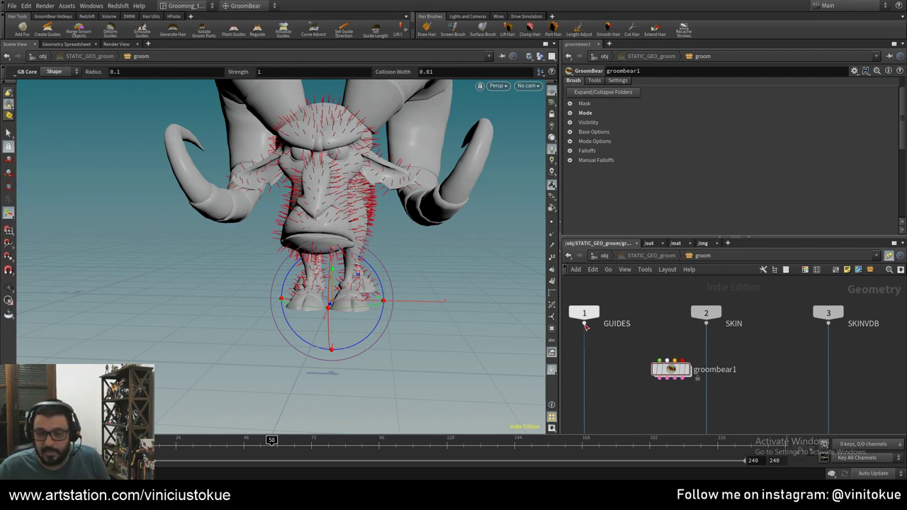
- Wire GUIDES, SKIN and SKINVDB into groombear1's three inputs and tidy the layout
drag(583, 327, 643, 359)
click(643, 359)
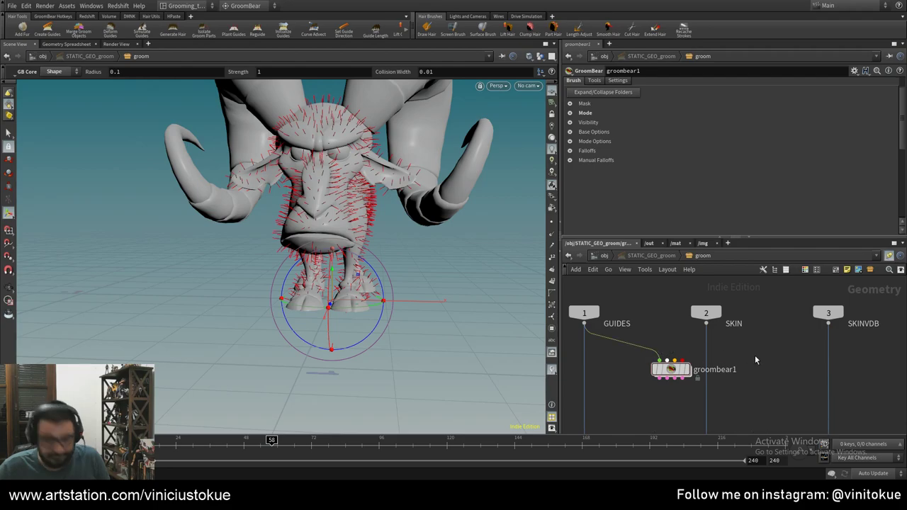
drag(706, 326, 669, 360)
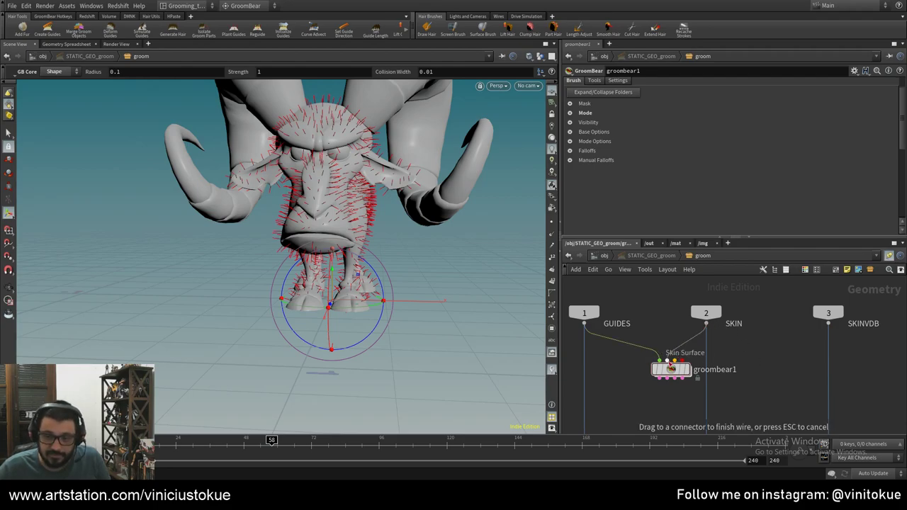
click(668, 360)
drag(827, 326, 673, 363)
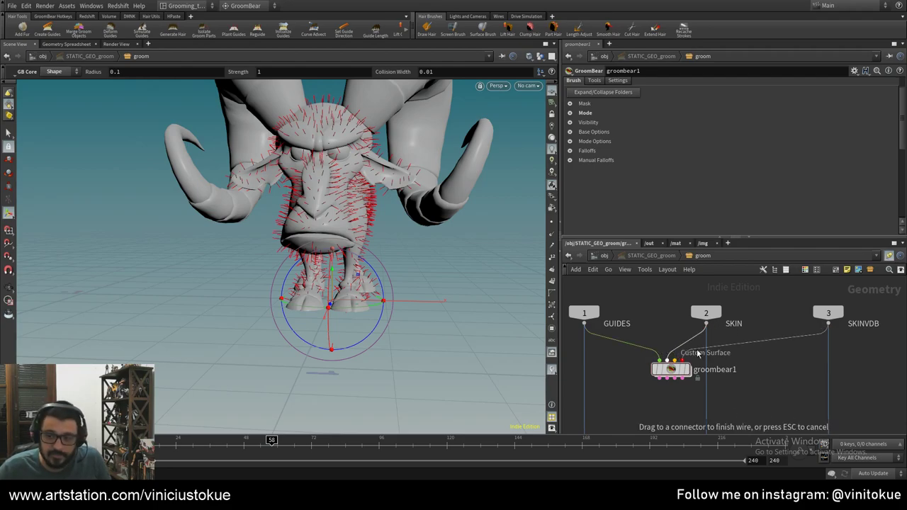
click(673, 361)
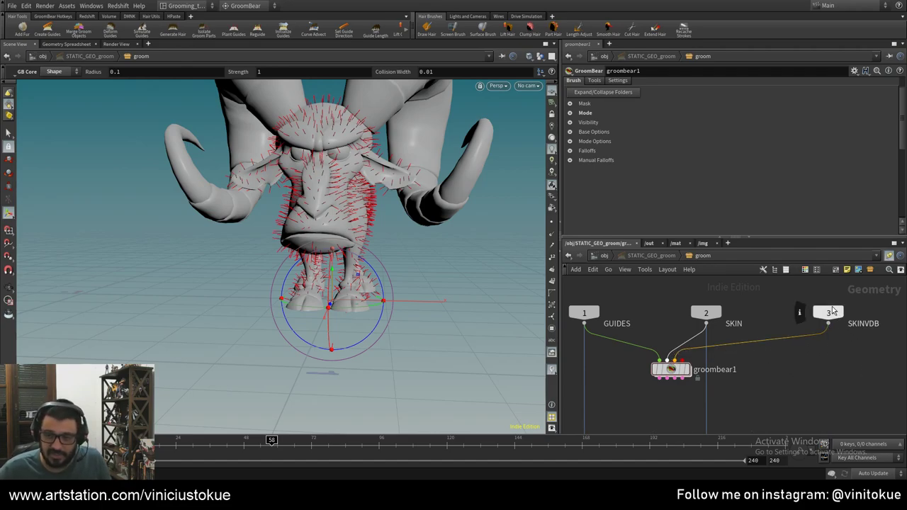
middle_click(828, 313)
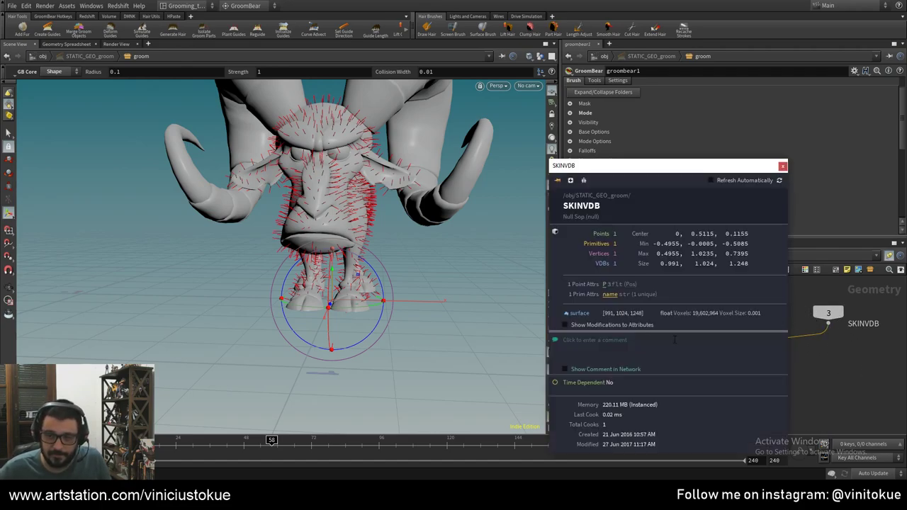
click(782, 167)
key(l)
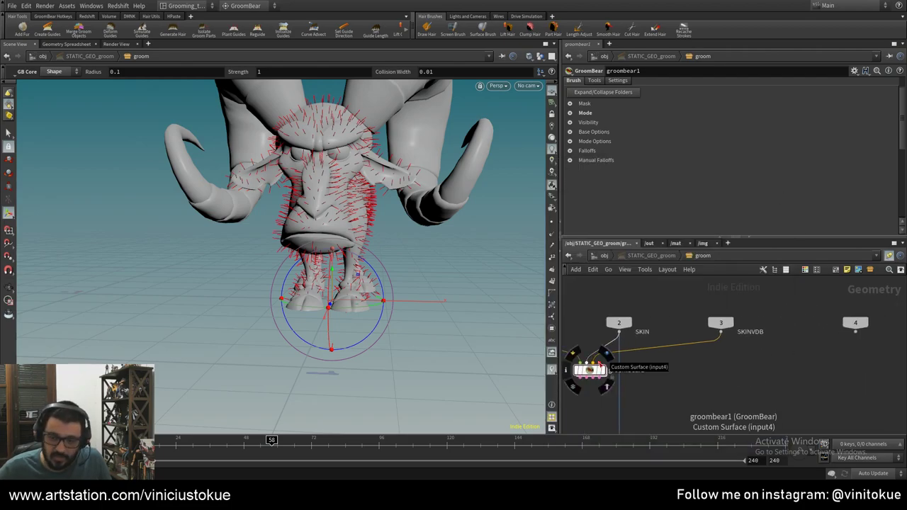
- Add an Object Merge node pointing at /obj/REF/OUT_VDB
key(Tab)
text(obj)
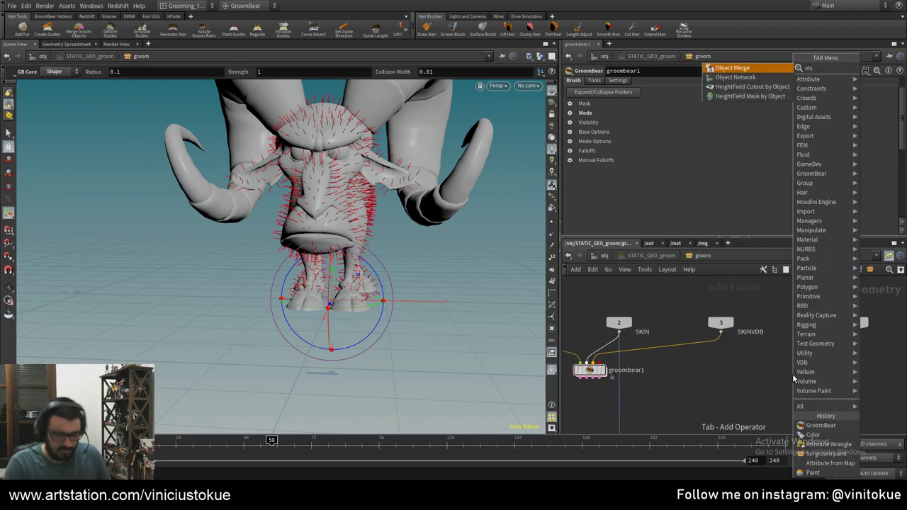
key(Return)
click(793, 376)
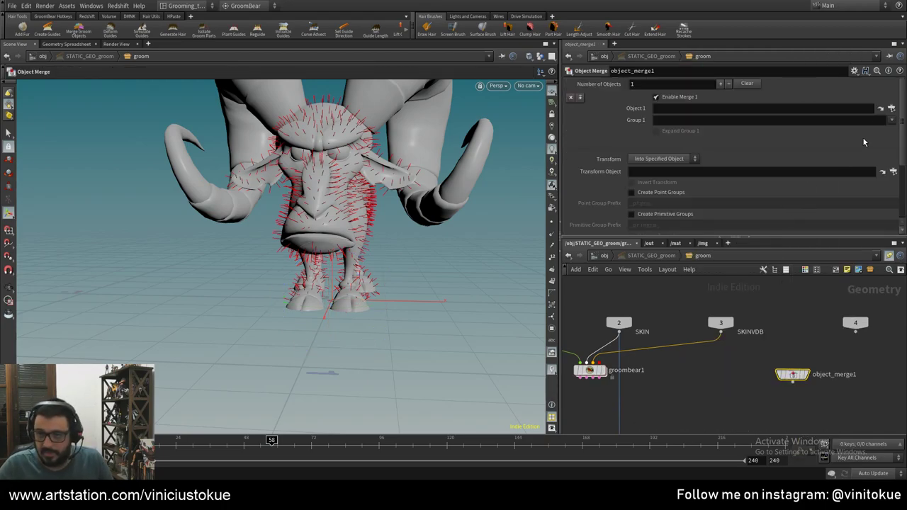
click(891, 108)
scroll(828, 128, up, 2)
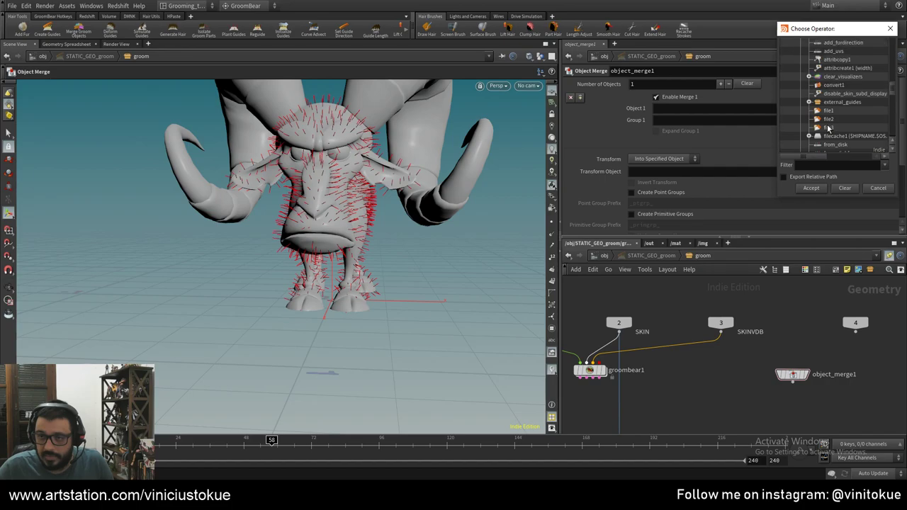
scroll(831, 124, up, 3)
scroll(832, 120, up, 2)
scroll(834, 114, up, 3)
scroll(834, 114, up, 3)
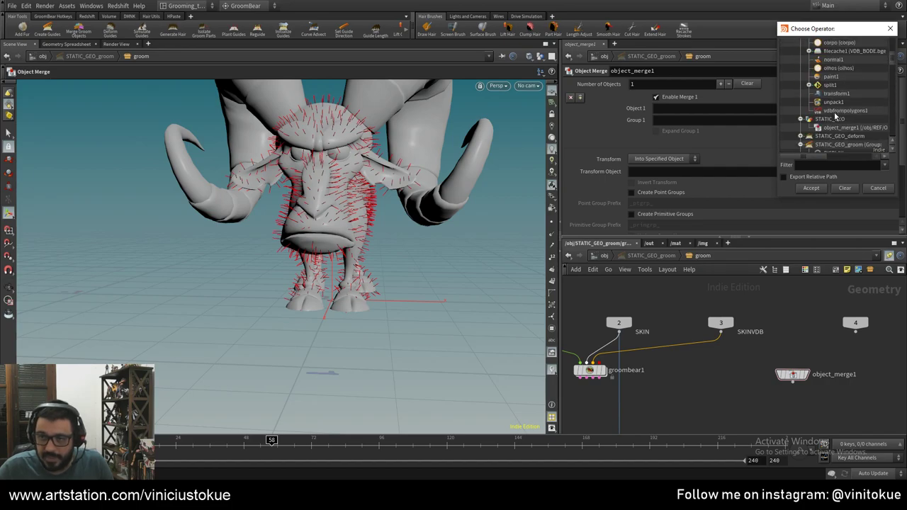
scroll(837, 119, up, 5)
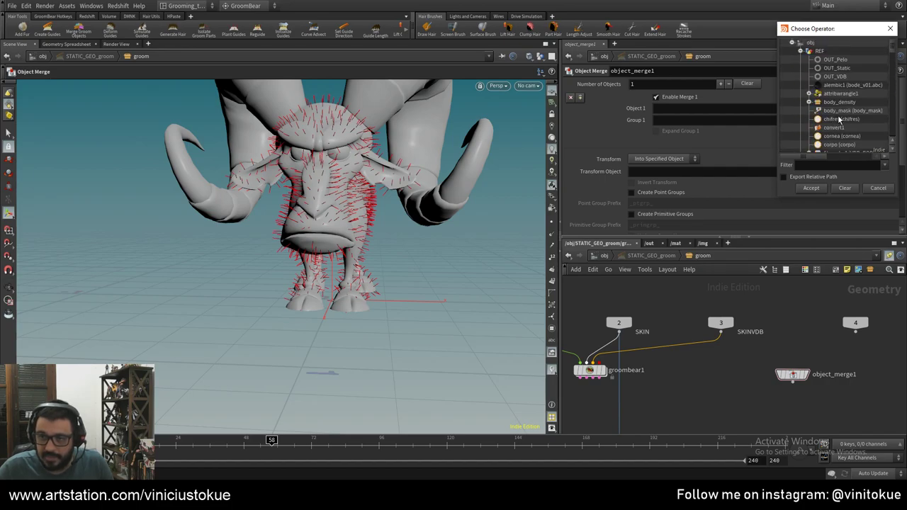
click(840, 77)
click(810, 188)
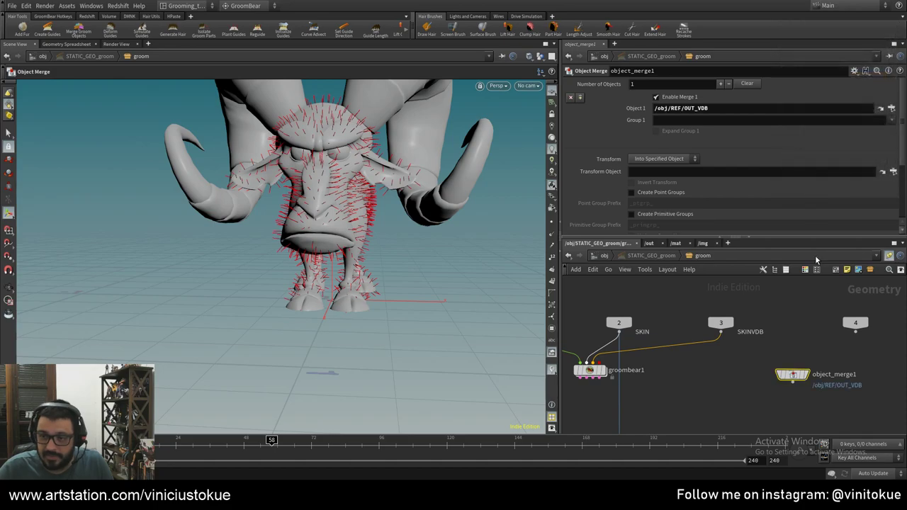
- Display groombear1's result in the viewport and select object_merge1 for removal
click(805, 374)
mouse_move(799, 374)
mouse_down()
mouse_move(798, 350)
mouse_move(602, 370)
mouse_up()
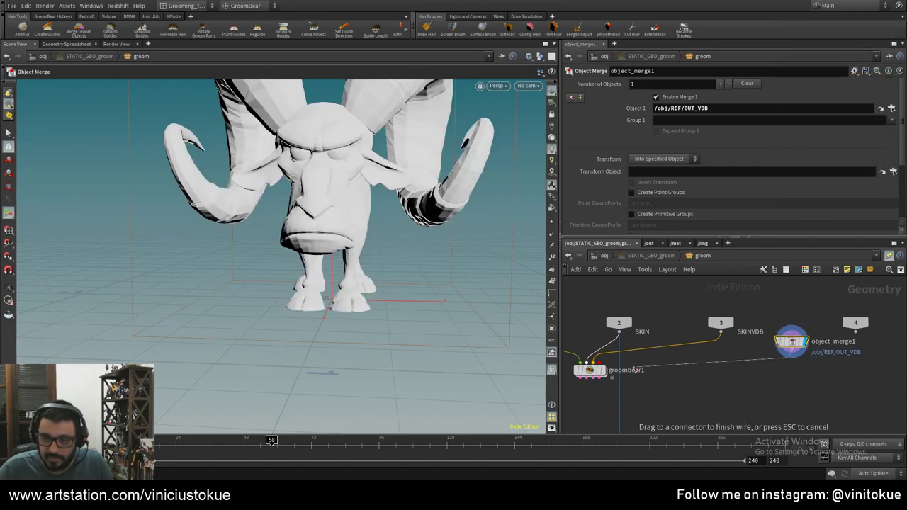
click(605, 379)
click(589, 370)
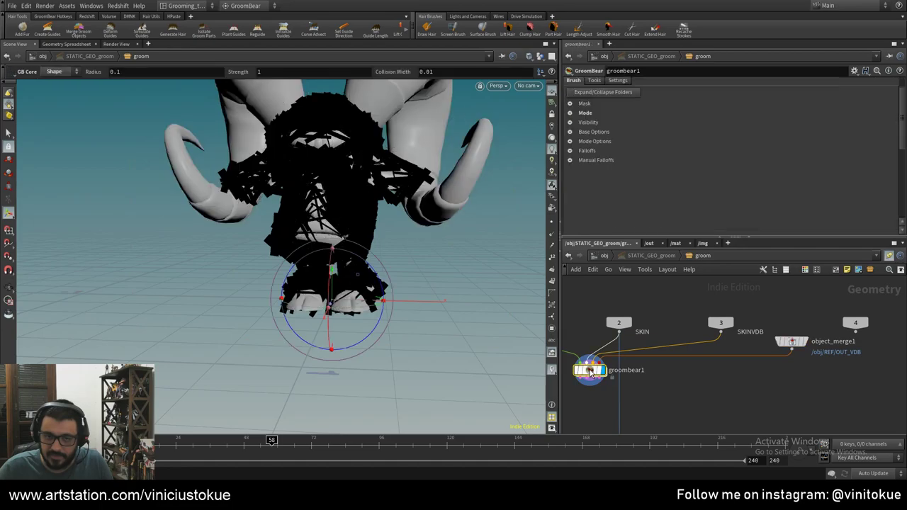
click(791, 342)
- Delete object_merge1 and bring the lower orange output nodes into view
key(Delete)
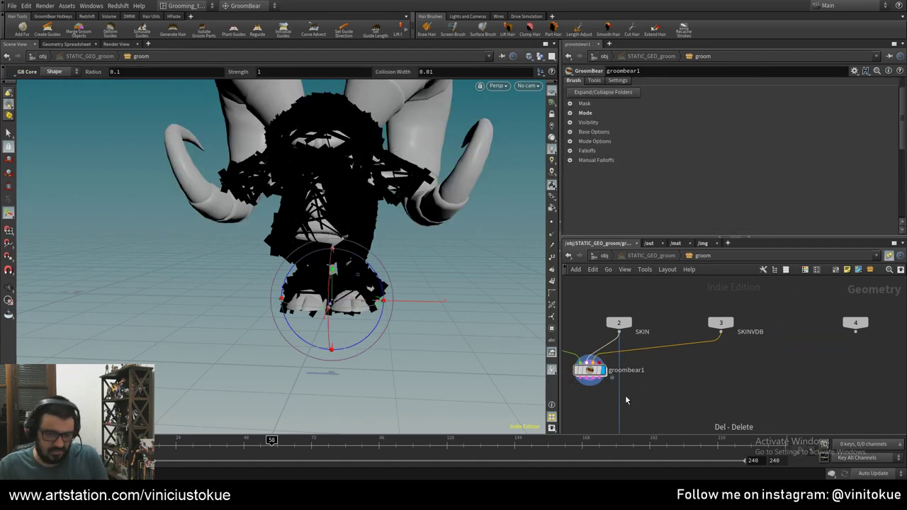
scroll(677, 360, down, 1)
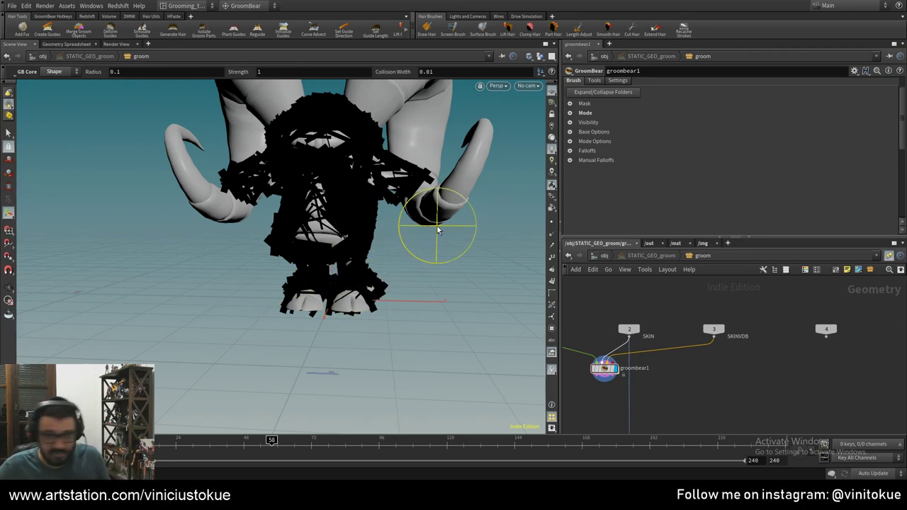
scroll(715, 369, down, 3)
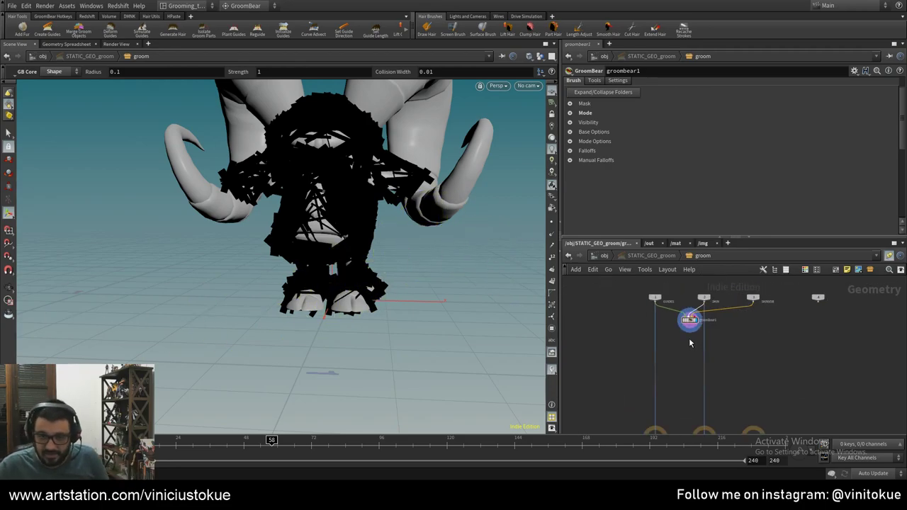
middle_drag(689, 343, 685, 345)
- Wire groombear1's outputs into the left, middle and right orange output nodes
drag(682, 314, 660, 416)
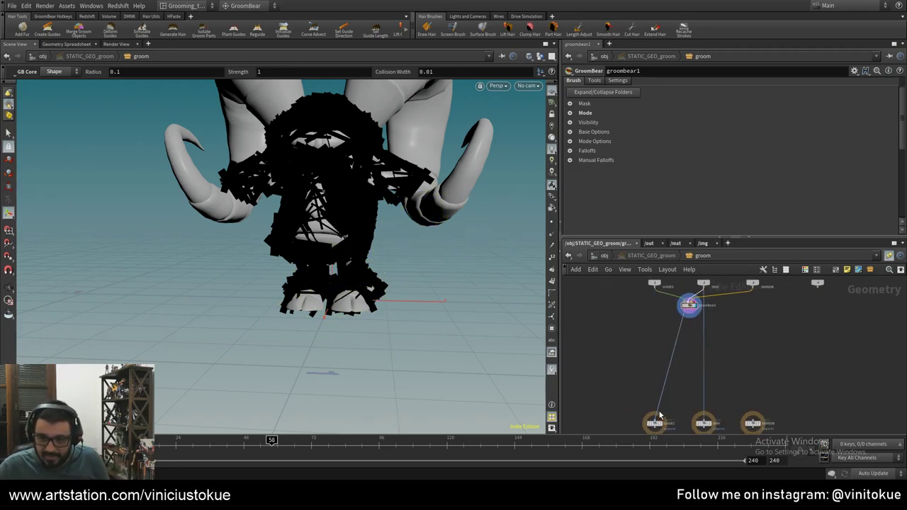
drag(690, 316, 753, 423)
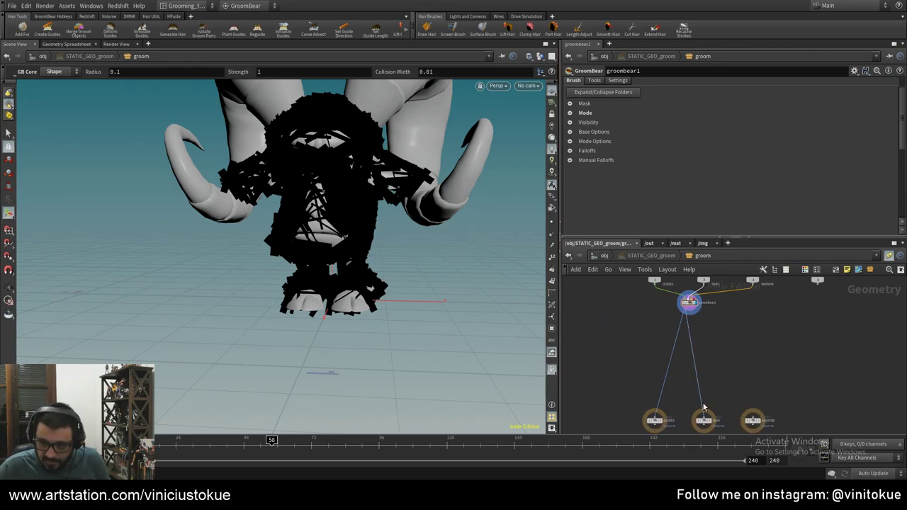
scroll(696, 324, up, 2)
drag(684, 302, 711, 406)
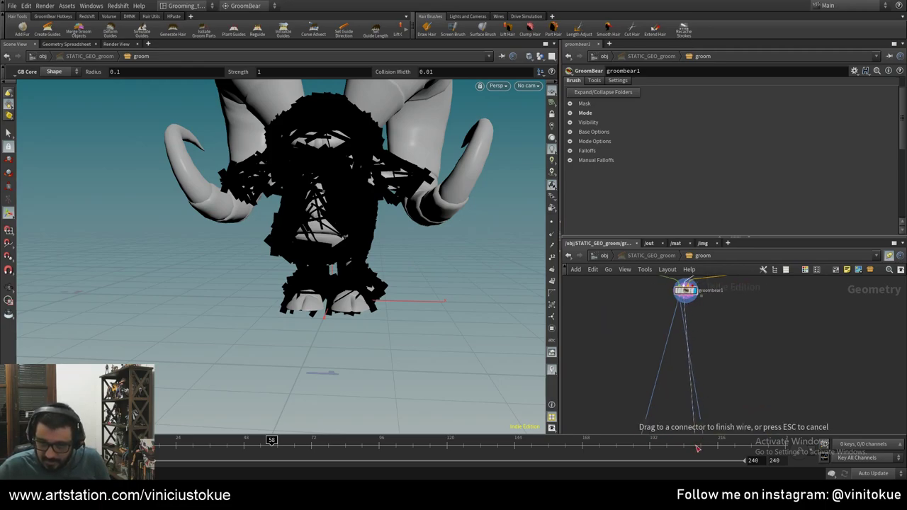
click(703, 413)
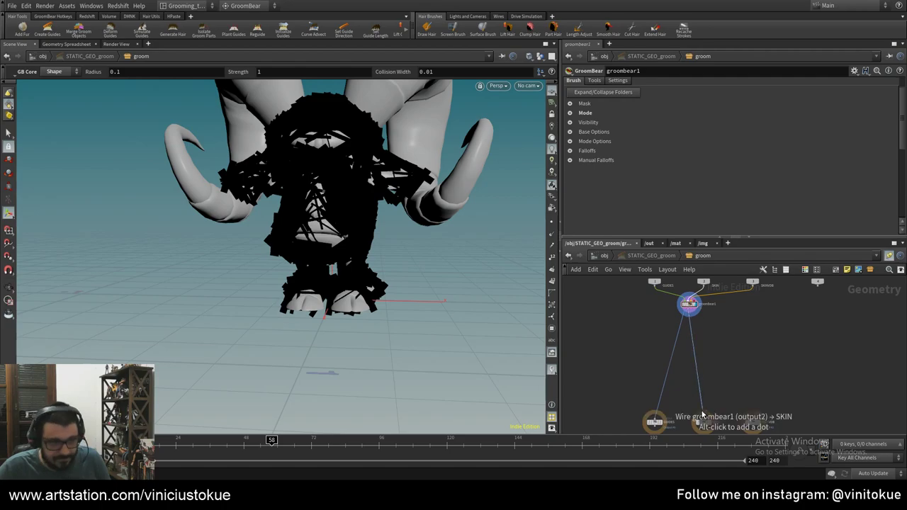
drag(691, 315, 725, 329)
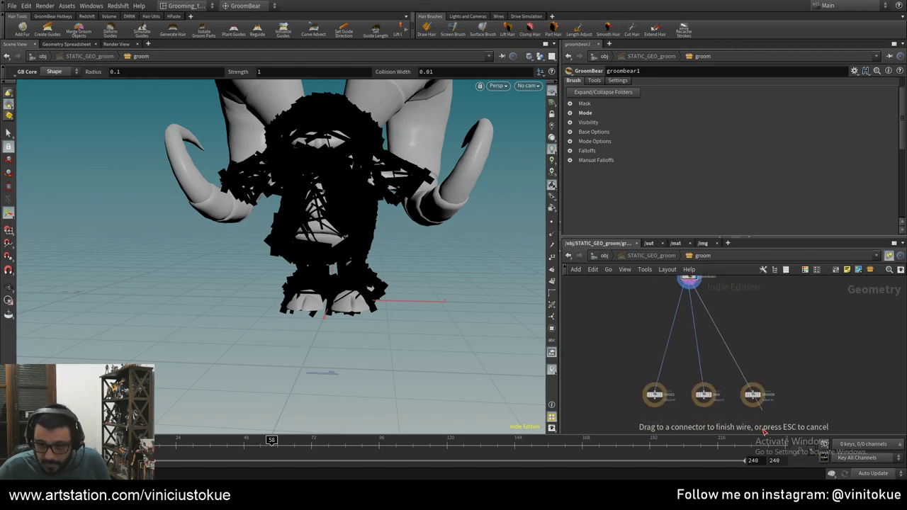
key(Escape)
- Select groombear1 and set its Visibility Curve Width to 0.01
middle_drag(743, 300, 747, 376)
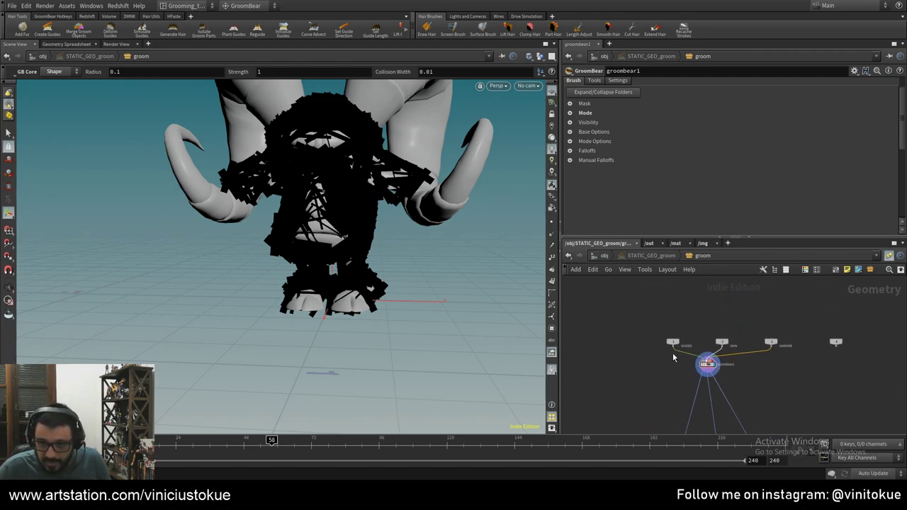
click(747, 378)
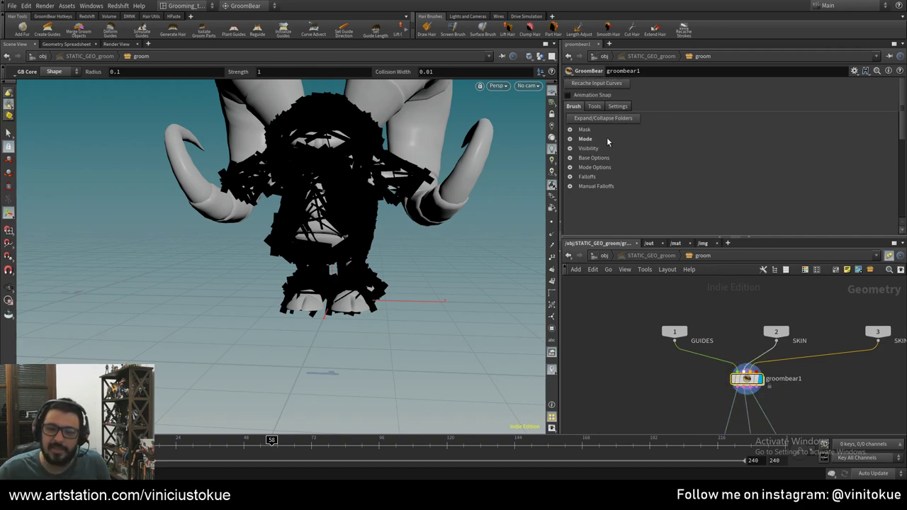
click(570, 148)
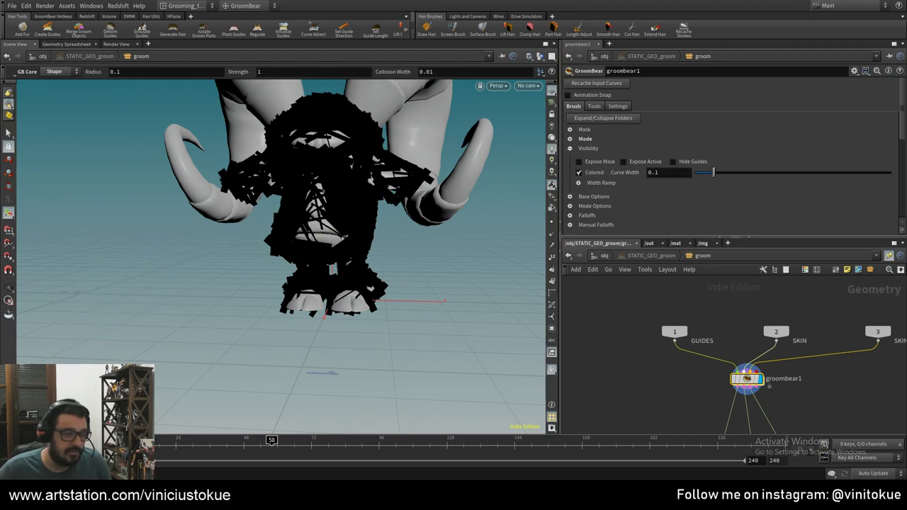
click(677, 173)
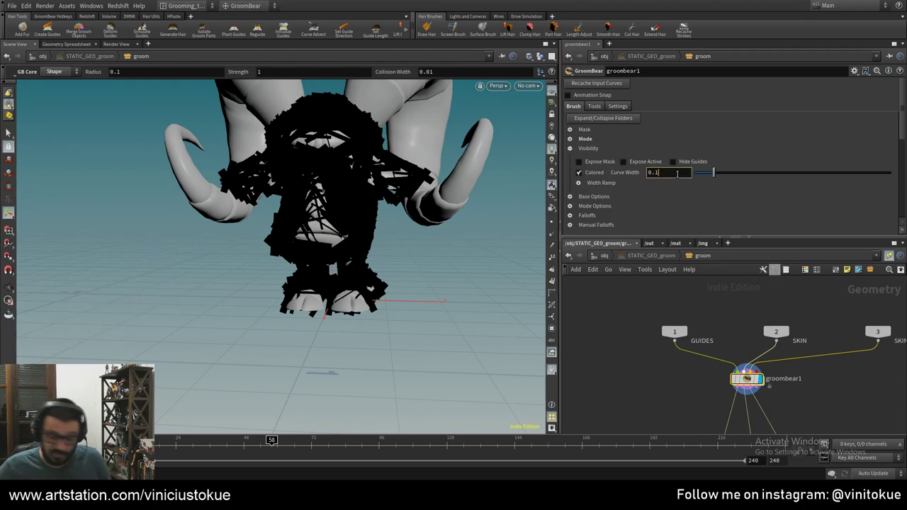
text(0.01)
key(Return)
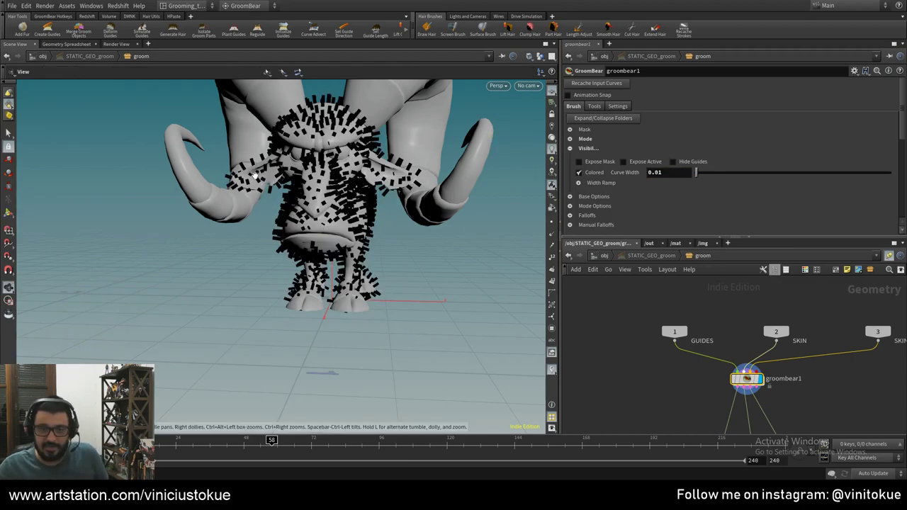
- Reduce the Curve Width to 0.005, then 0.002, and orbit around the head
scroll(301, 352, up, 3)
scroll(301, 352, up, 3)
scroll(301, 349, up, 2)
scroll(302, 349, up, 1)
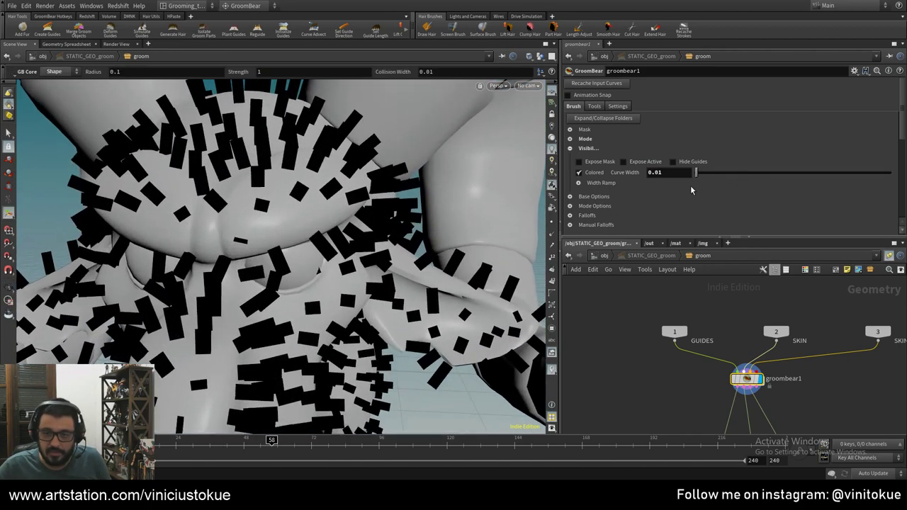
click(666, 174)
text(0.005)
key(Return)
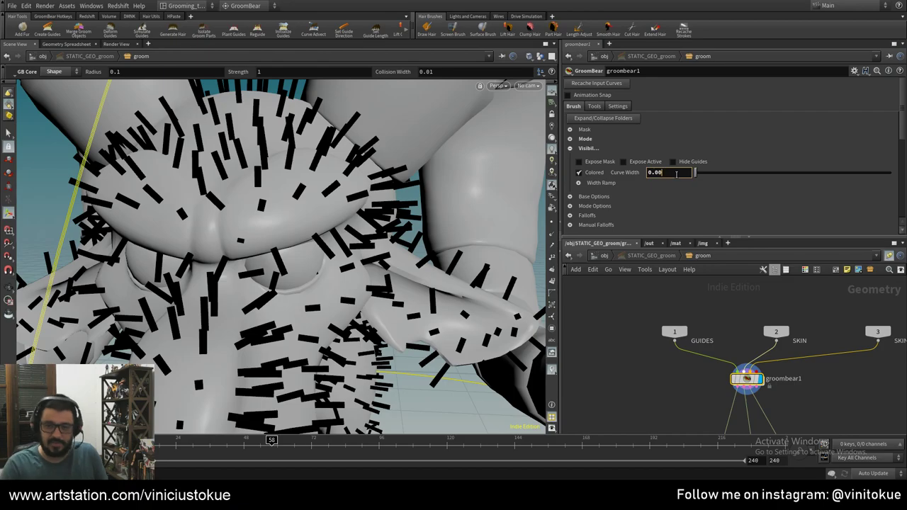
text(2)
key(Return)
scroll(206, 206, down, 3)
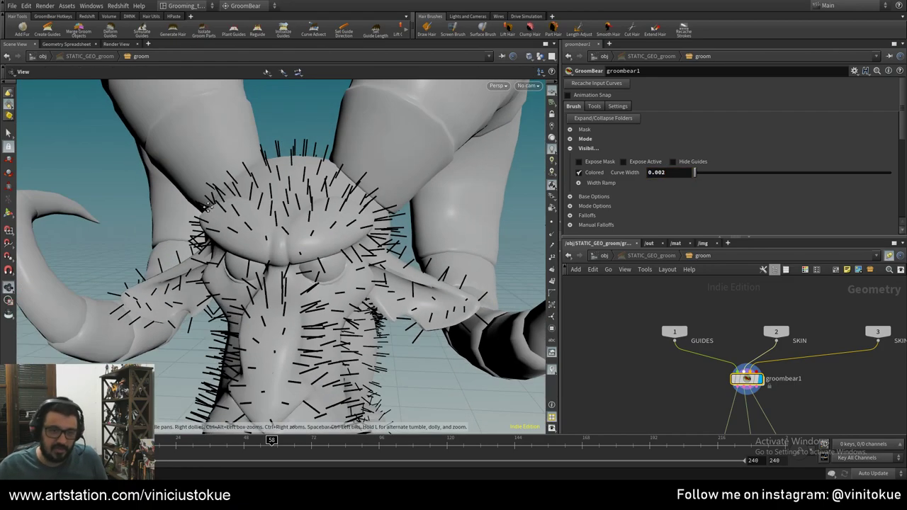
scroll(206, 207, down, 3)
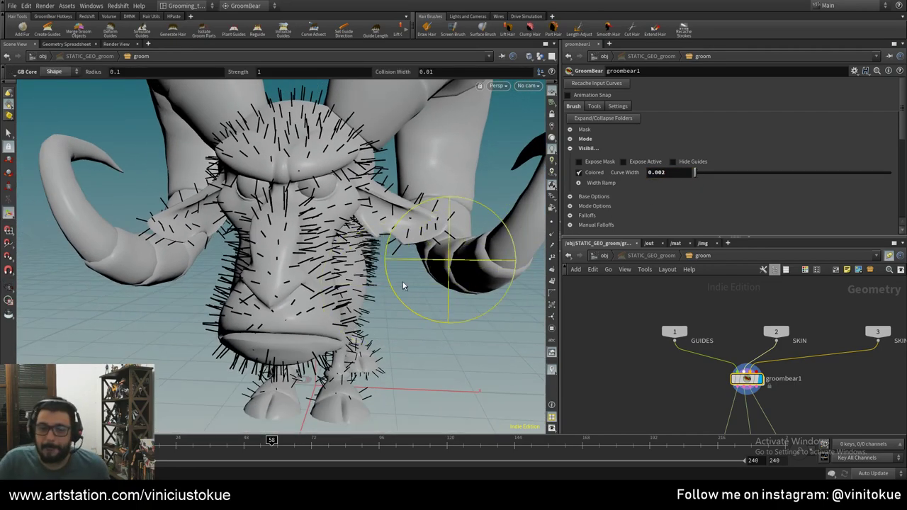
mouse_move(402, 285)
mouse_down()
mouse_move(241, 274)
mouse_move(272, 269)
mouse_up()
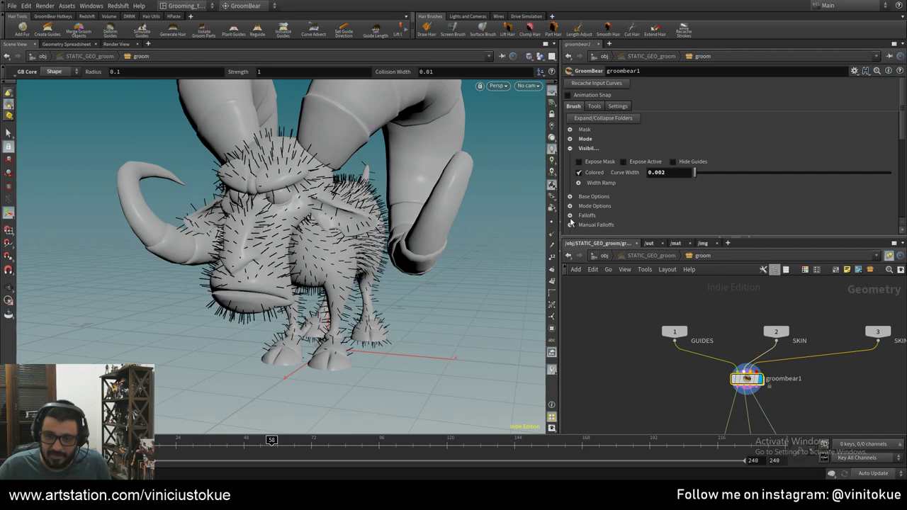
- Collapse the Mode Options and Manual Falloffs sections of groombear1's brush parameters
click(569, 206)
click(570, 206)
scroll(571, 208, down, 2)
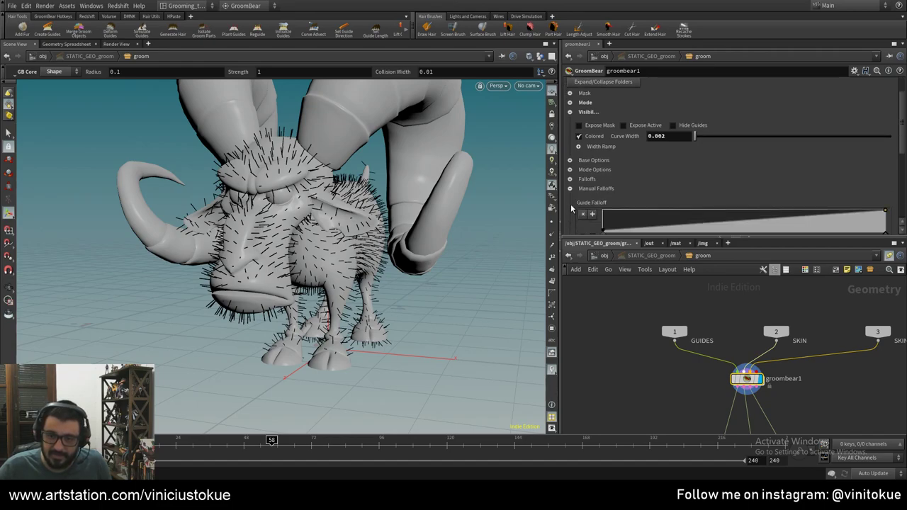
click(570, 190)
scroll(572, 195, up, 2)
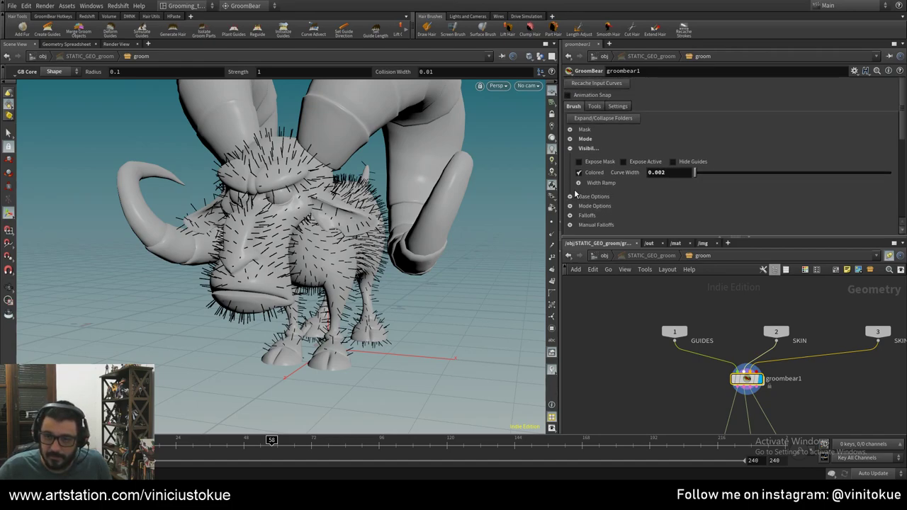
- Enable the Custom Shader under Settings > Colors and view the green guides from the front
click(617, 107)
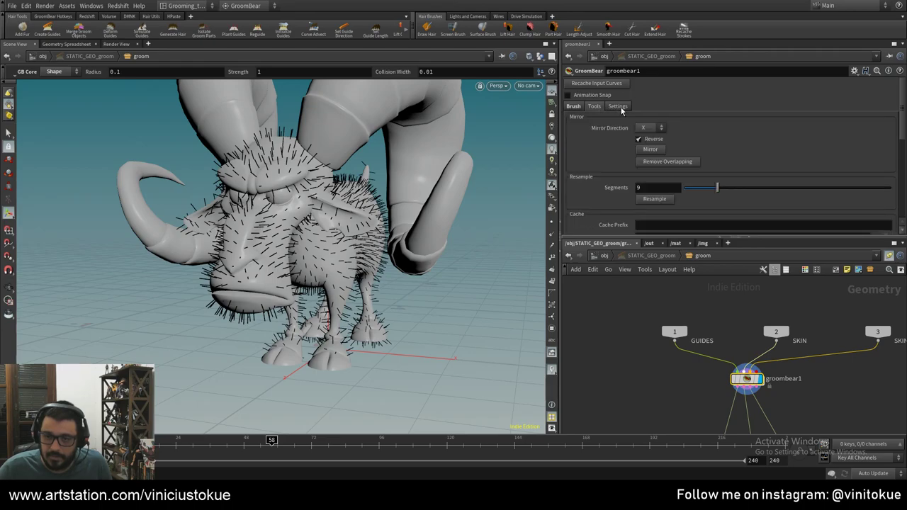
click(570, 142)
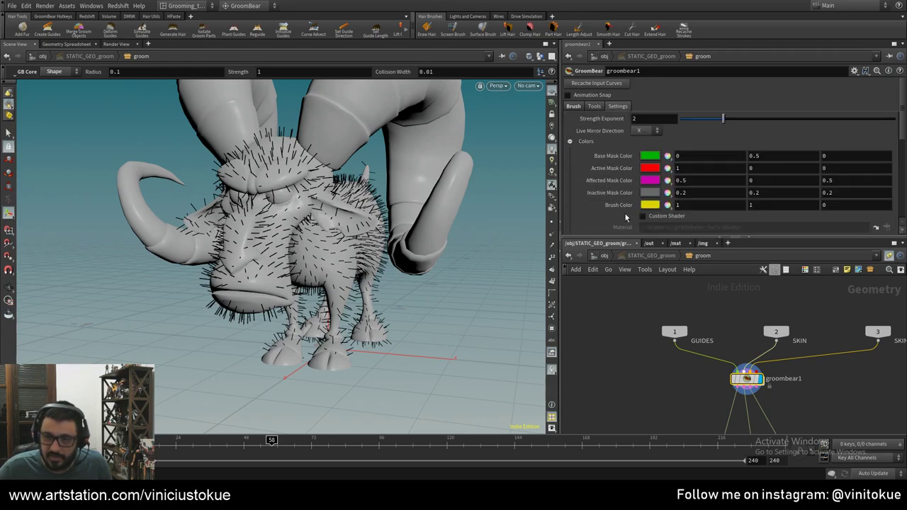
click(643, 216)
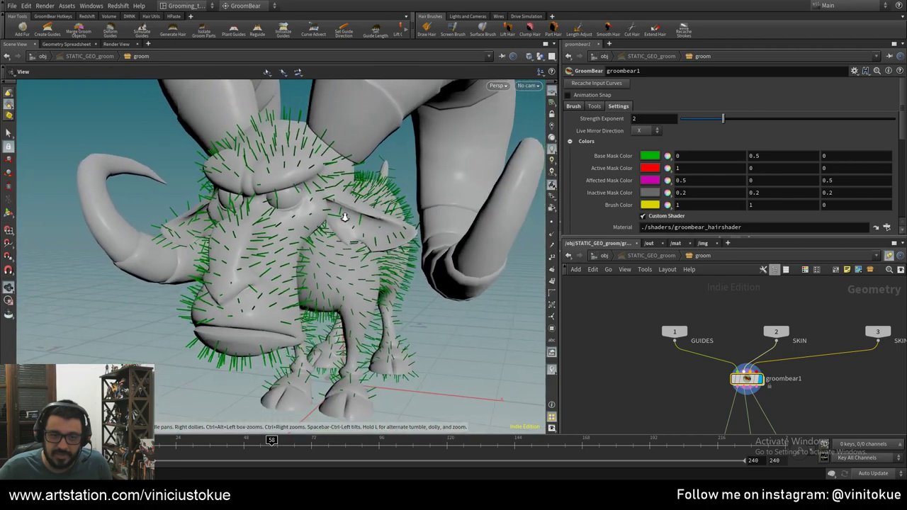
click(573, 106)
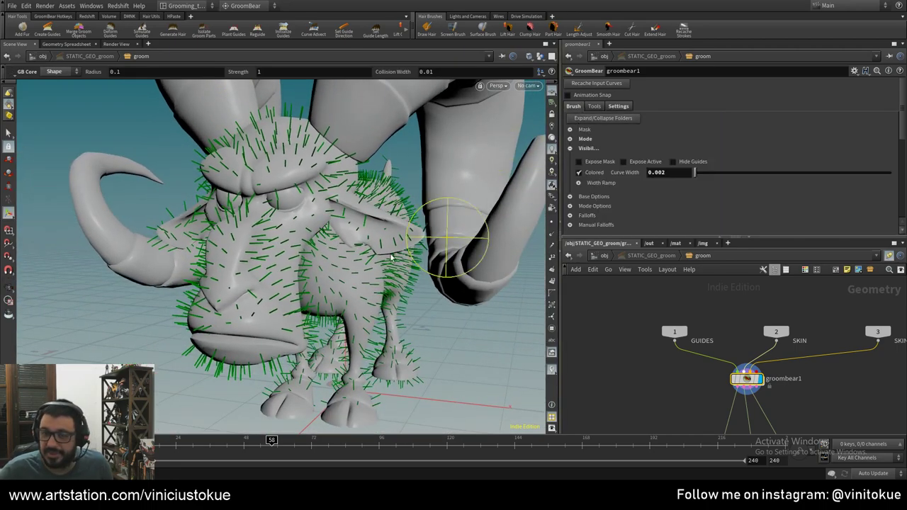
alt+drag(465, 243, 53, 297)
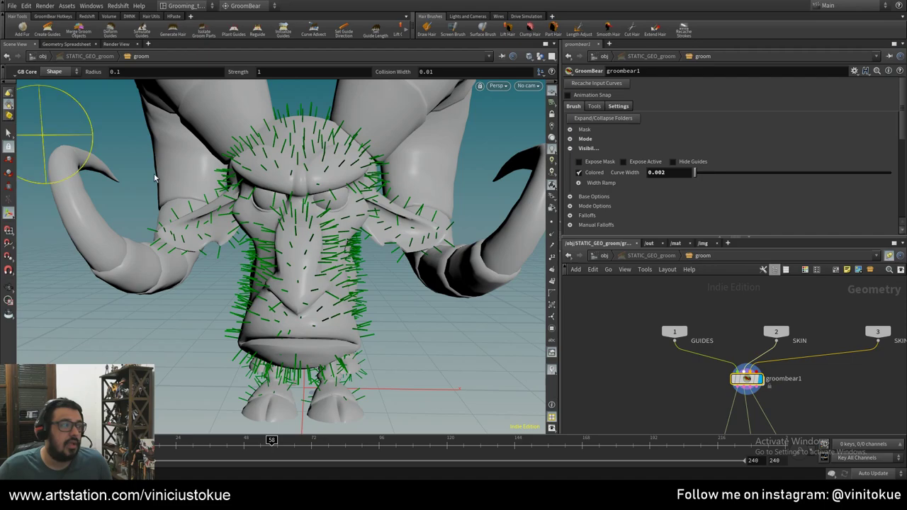
alt+drag(390, 262, 390, 283)
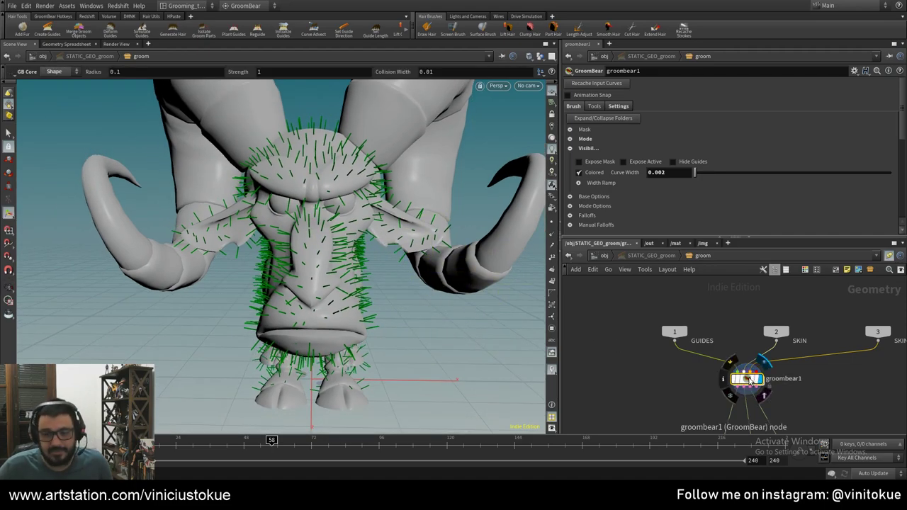
drag(759, 380, 786, 386)
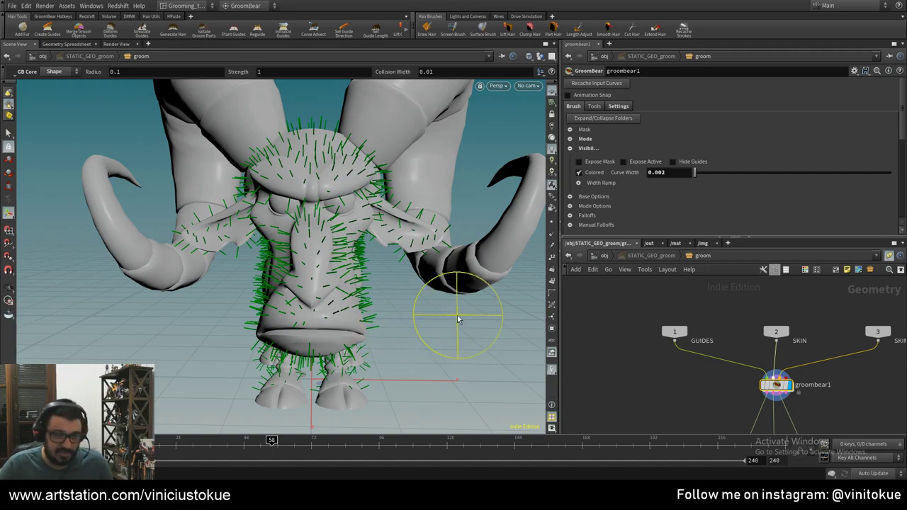
- Resize the brush to about 0.064 radius and switch to the GroomBear desktop
mouse_move(456, 314)
mouse_down()
mouse_move(402, 314)
mouse_move(298, 241)
mouse_up()
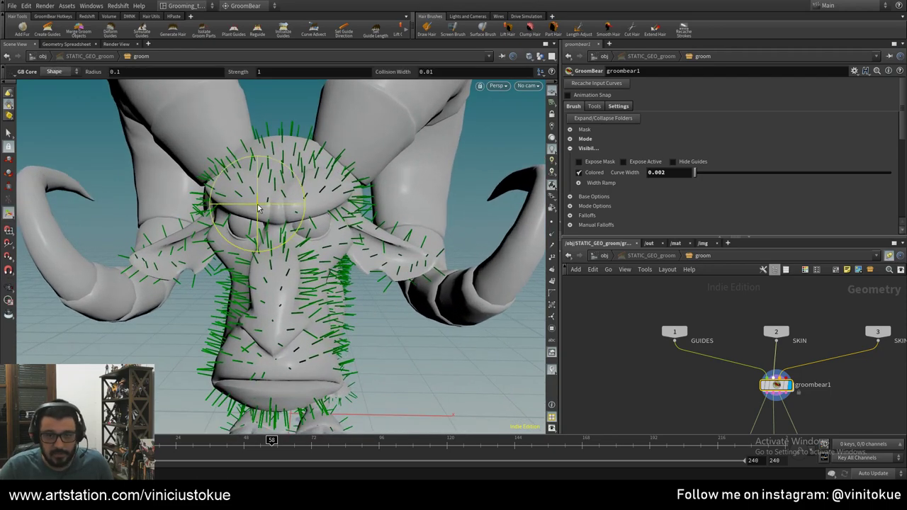
scroll(364, 220, down, 10)
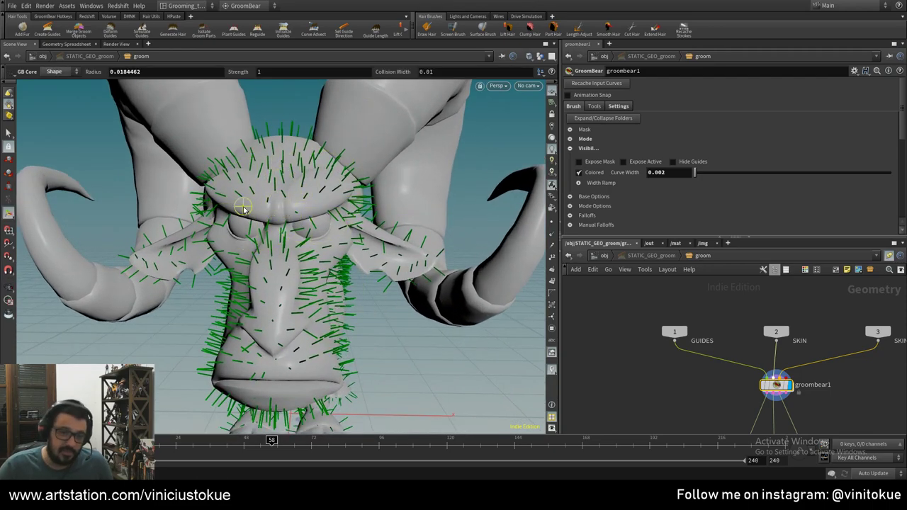
scroll(453, 213, up, 12)
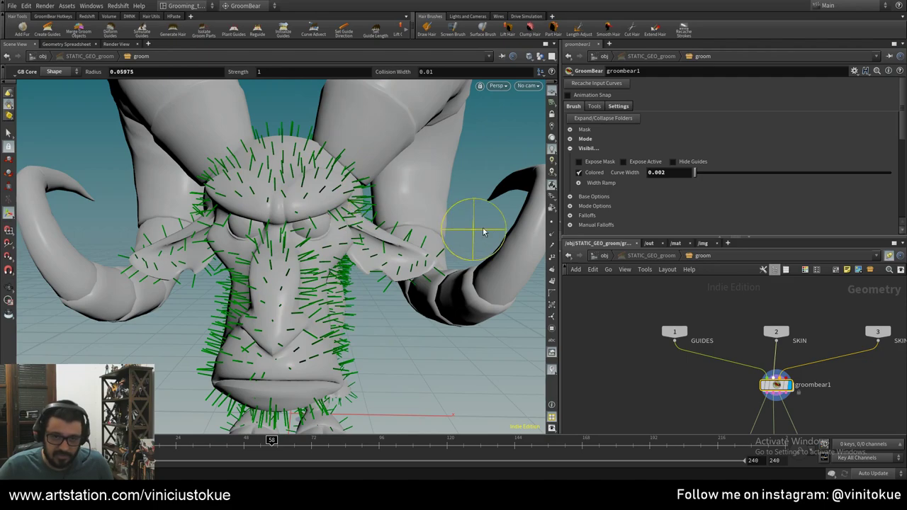
scroll(478, 219, up, 2)
scroll(471, 212, down, 1)
scroll(489, 226, up, 2)
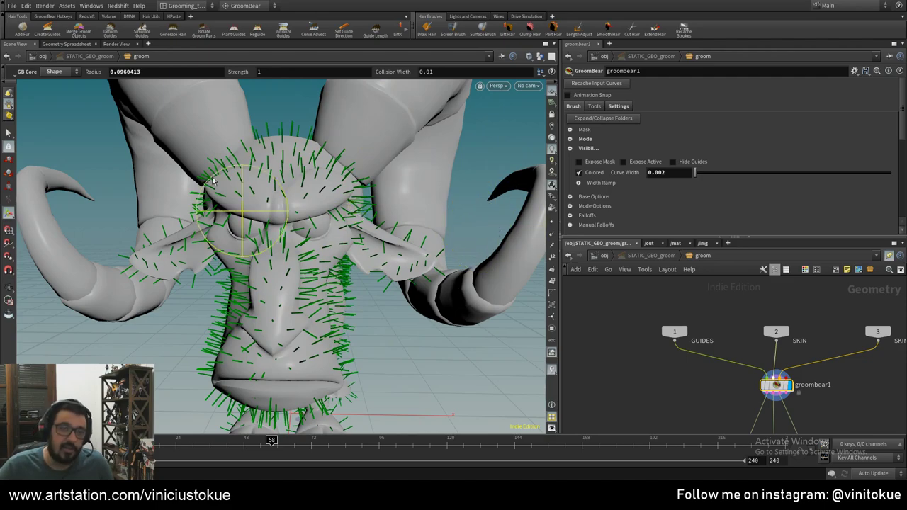
click(248, 8)
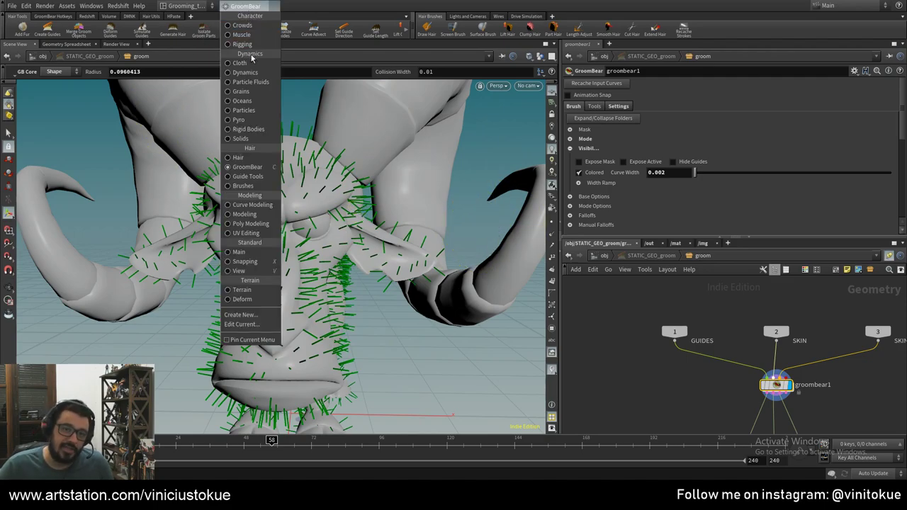
click(263, 168)
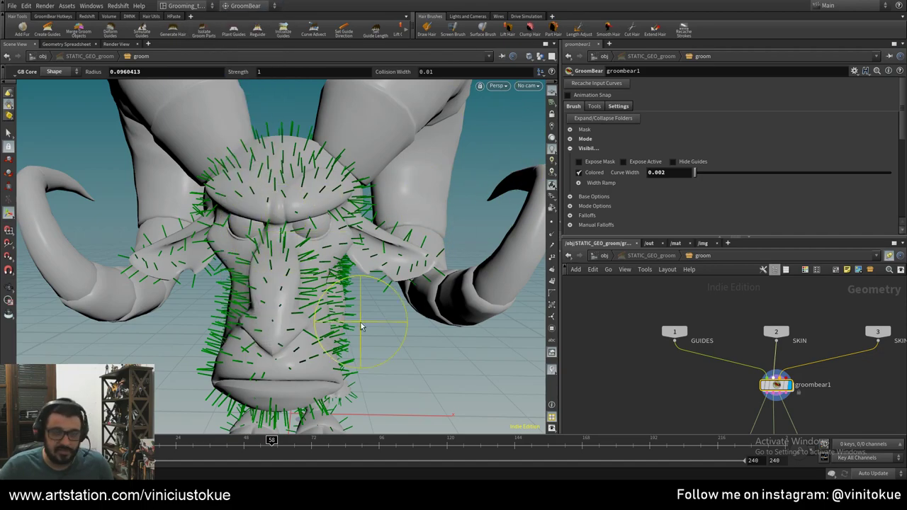
- Pick the Shape brush from the radial brush menu and move in close to the brow
key(c)
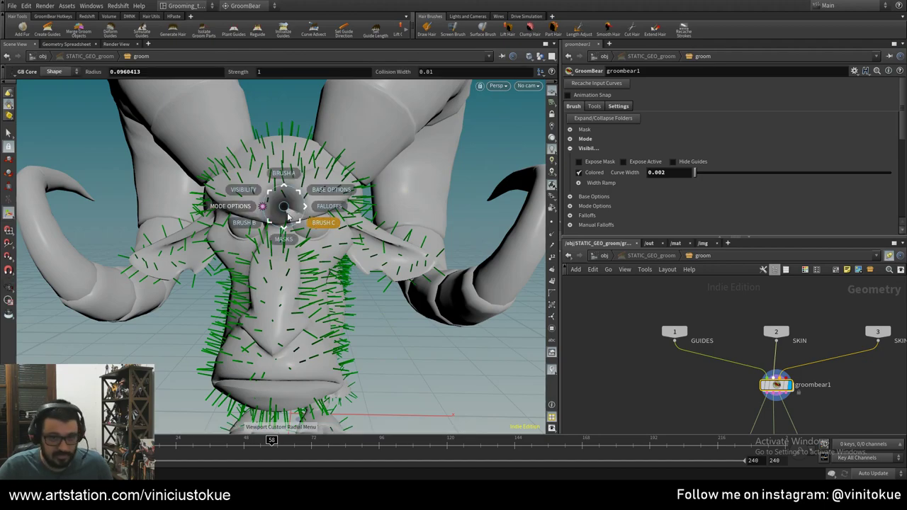
click(285, 173)
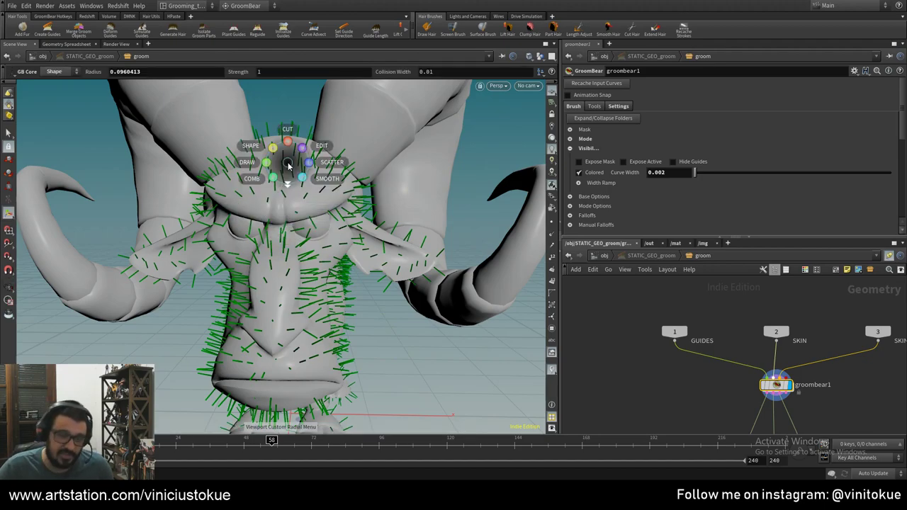
click(277, 190)
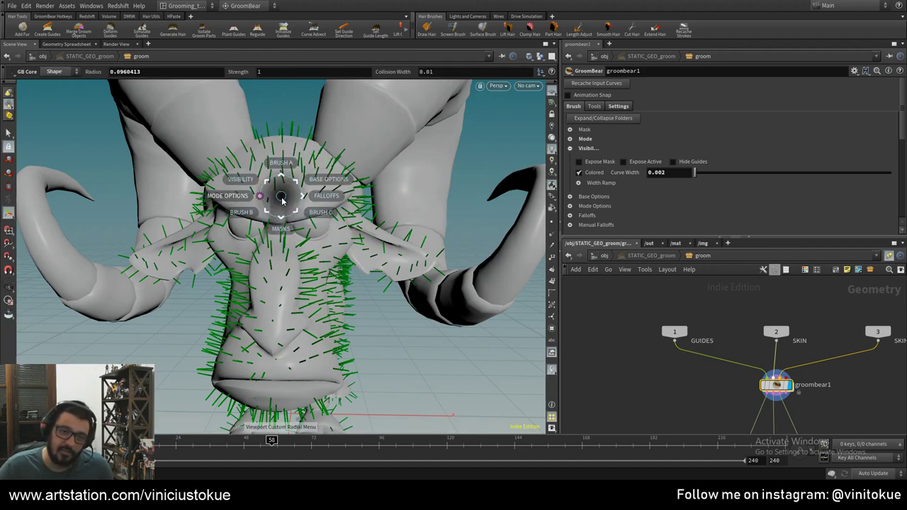
click(266, 204)
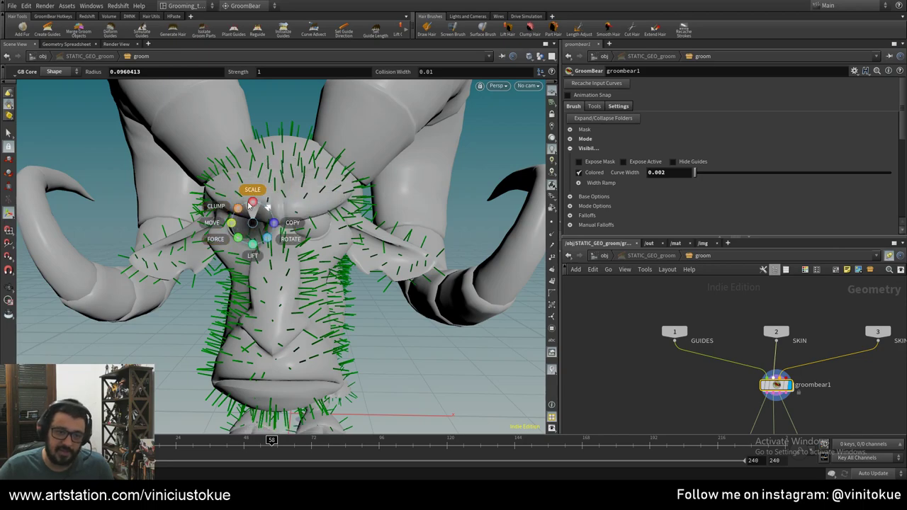
click(271, 222)
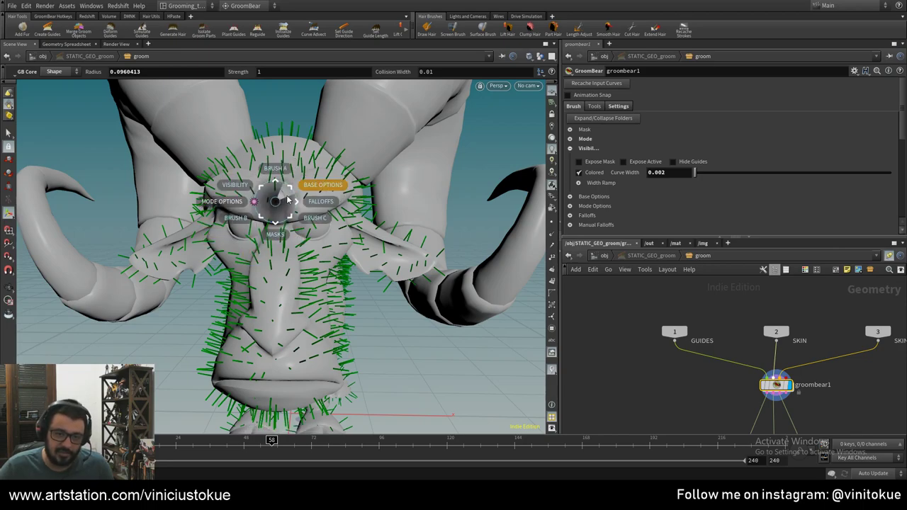
click(299, 187)
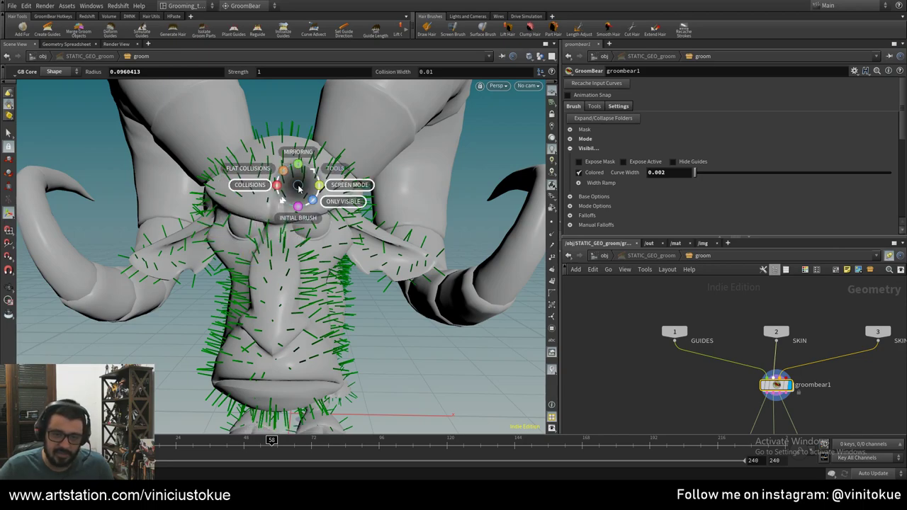
click(251, 195)
click(257, 174)
click(243, 162)
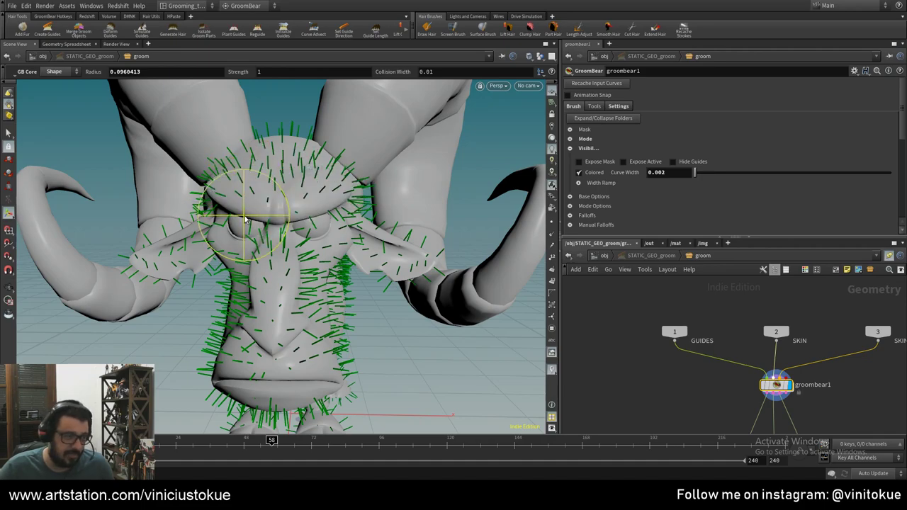
mouse_move(243, 166)
alt+mouse_down()
mouse_move(255, 225)
mouse_move(220, 216)
mouse_move(296, 237)
mouse_move(245, 212)
mouse_move(283, 227)
mouse_move(304, 210)
mouse_move(97, 254)
mouse_move(355, 239)
mouse_move(324, 333)
mouse_move(234, 354)
alt+mouse_up()
- Set the brush Collision Width to 0.005 under Base Options
scroll(581, 194, down, 1)
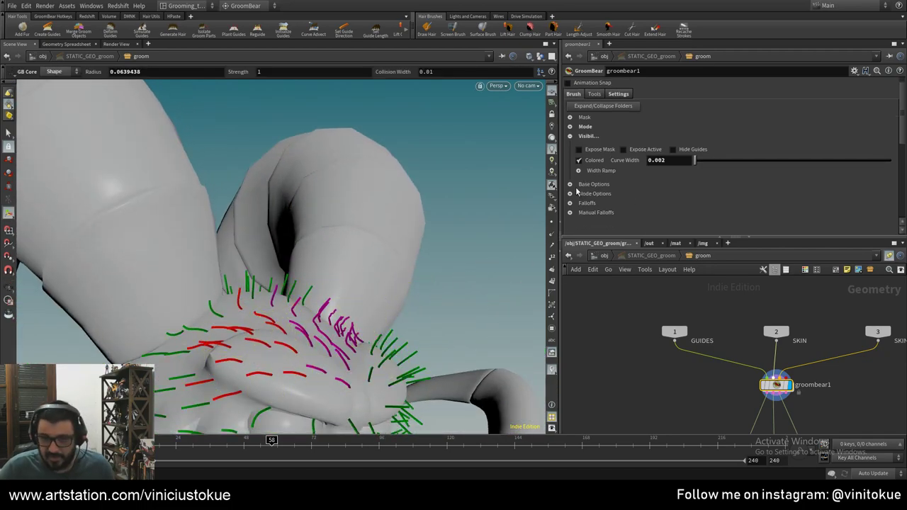
click(570, 185)
scroll(602, 195, down, 2)
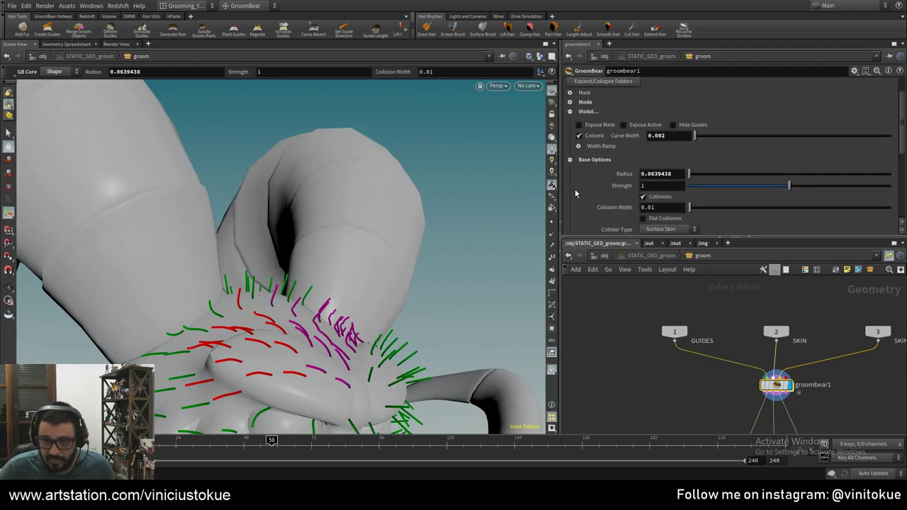
scroll(652, 202, down, 2)
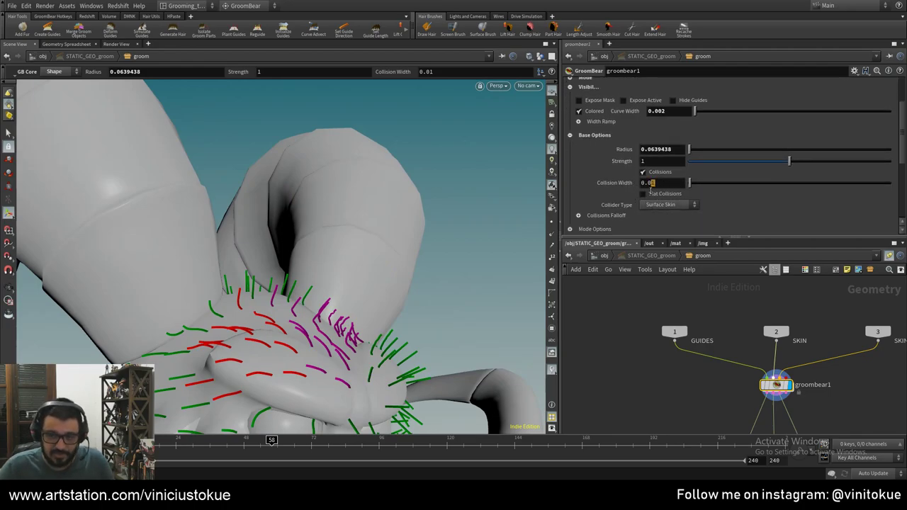
text(0.02)
key(Return)
- Comb the guides on the nose bridge, cheek and lower lip flatter against the skin
mouse_move(202, 324)
mouse_down()
mouse_move(200, 347)
mouse_move(394, 324)
mouse_move(132, 324)
mouse_move(384, 269)
mouse_move(174, 280)
mouse_up()
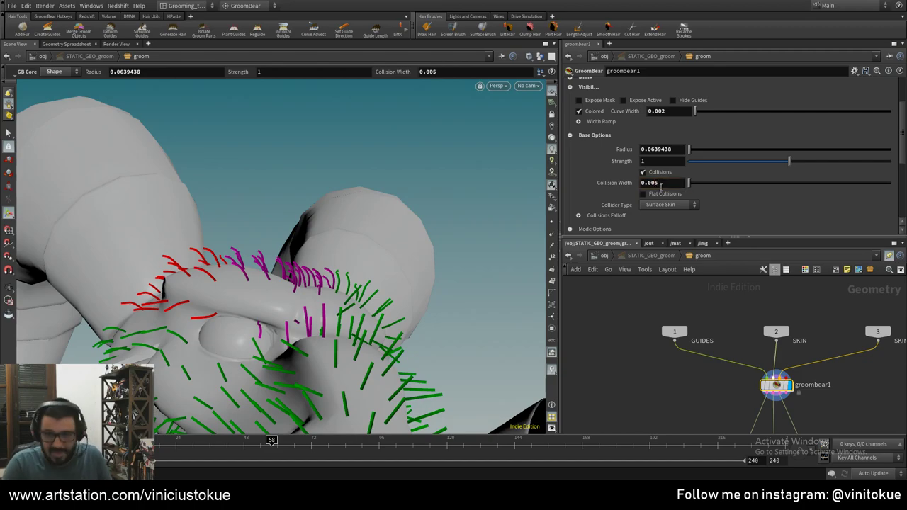
mouse_move(340, 291)
mouse_down()
mouse_move(294, 271)
mouse_move(162, 273)
mouse_move(187, 331)
mouse_move(305, 284)
mouse_move(284, 262)
mouse_up()
mouse_move(85, 284)
mouse_down()
mouse_move(179, 292)
mouse_move(165, 297)
mouse_move(233, 255)
mouse_move(177, 248)
mouse_move(114, 262)
mouse_move(234, 354)
mouse_move(222, 308)
mouse_move(281, 286)
mouse_move(210, 323)
mouse_move(177, 312)
mouse_move(144, 340)
mouse_move(238, 294)
mouse_move(226, 301)
mouse_move(228, 330)
mouse_up()
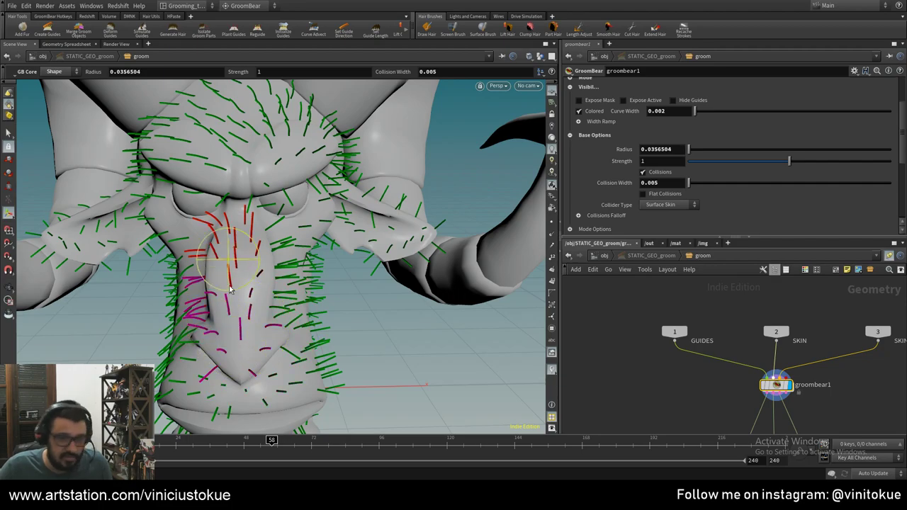
alt+drag(228, 224, 248, 320)
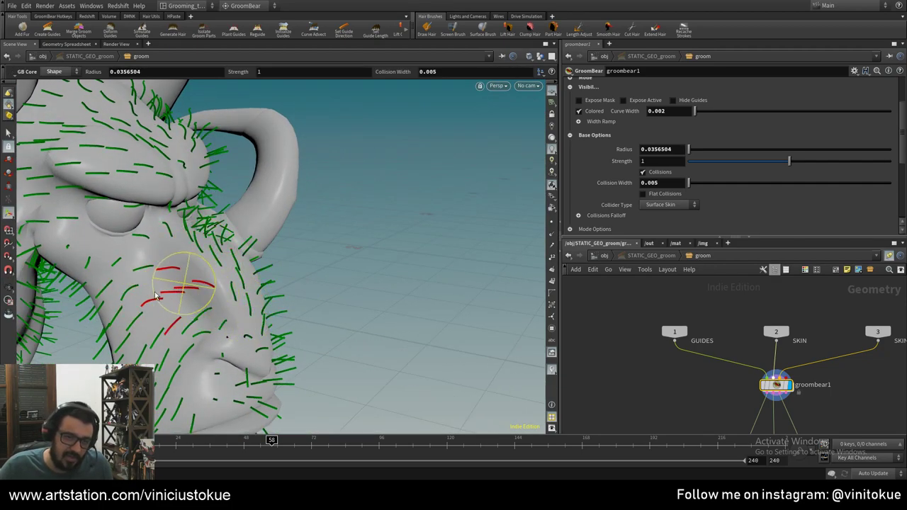
mouse_move(190, 238)
alt+mouse_down()
mouse_move(286, 278)
mouse_move(259, 213)
mouse_move(212, 227)
mouse_move(294, 309)
mouse_move(152, 333)
mouse_move(141, 344)
mouse_move(209, 364)
mouse_move(159, 347)
alt+mouse_up()
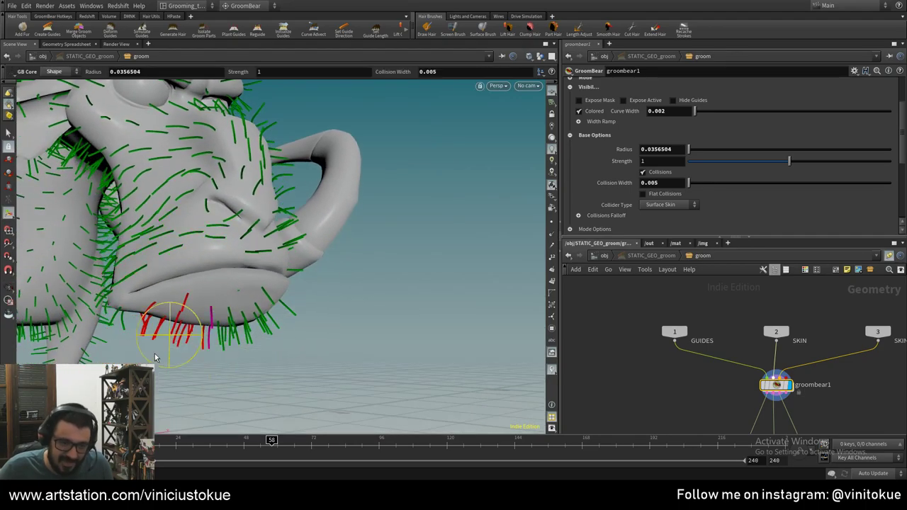
mouse_move(134, 312)
alt+mouse_down()
mouse_move(143, 337)
mouse_move(212, 212)
mouse_move(188, 184)
mouse_move(155, 241)
mouse_move(230, 258)
mouse_move(198, 144)
alt+mouse_up()
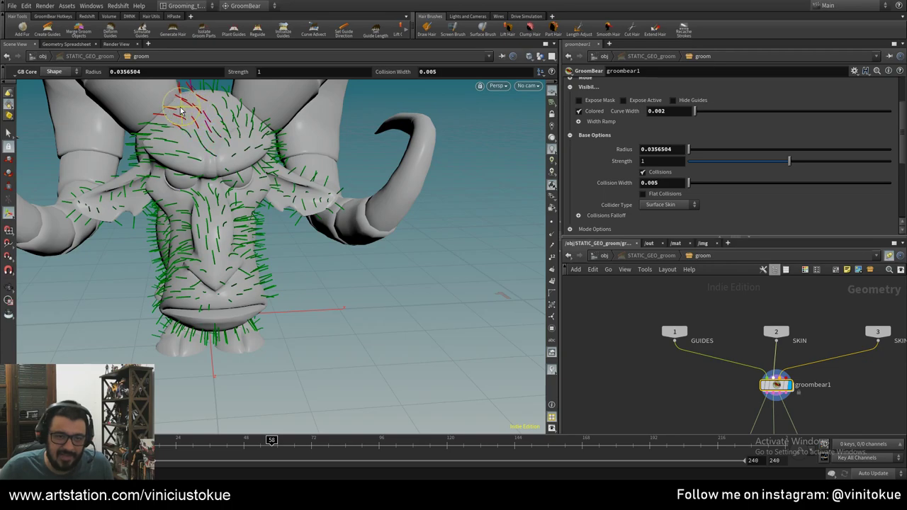
- Raise the brush radius to 0.0705545 and comb the forehead guides
key(c)
click(306, 240)
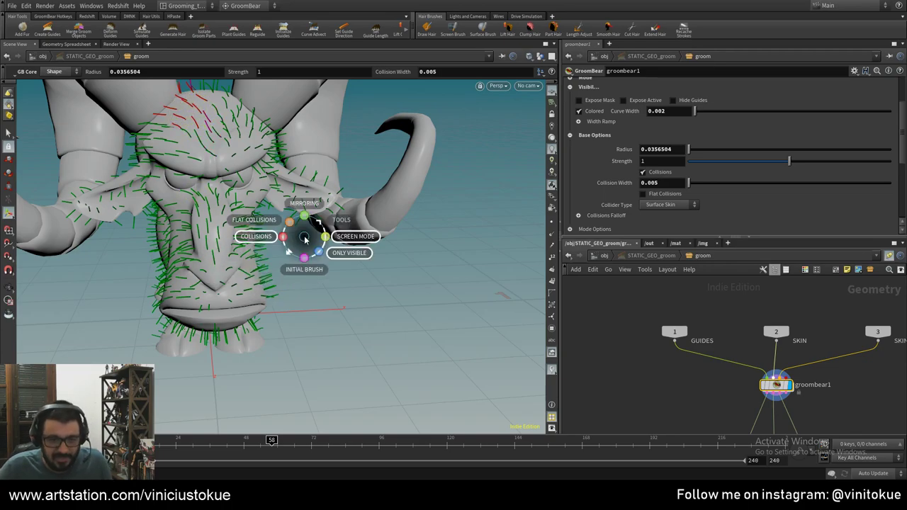
click(335, 223)
click(342, 251)
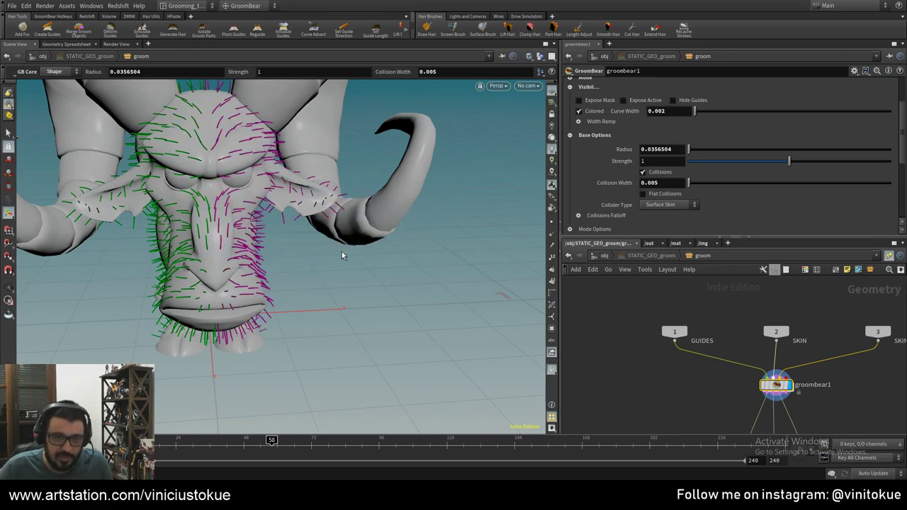
key(space)
drag(303, 344, 221, 268)
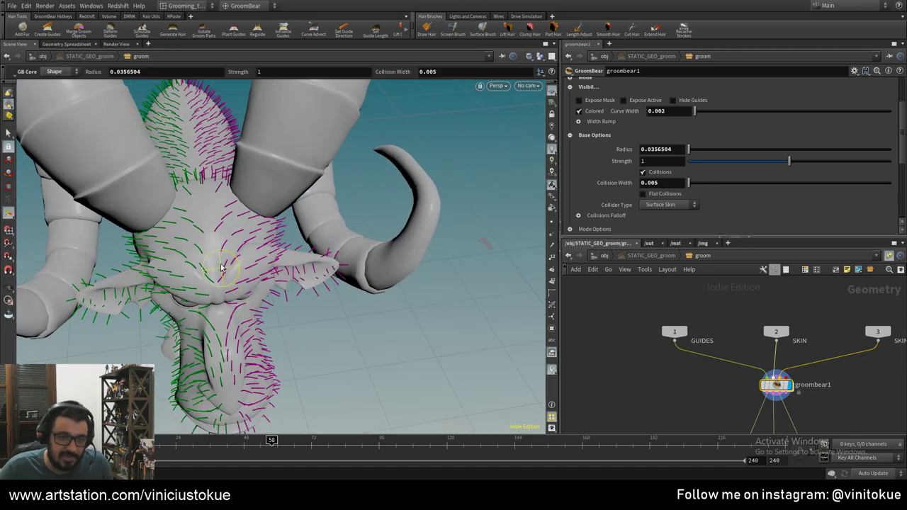
scroll(206, 294, up, 3)
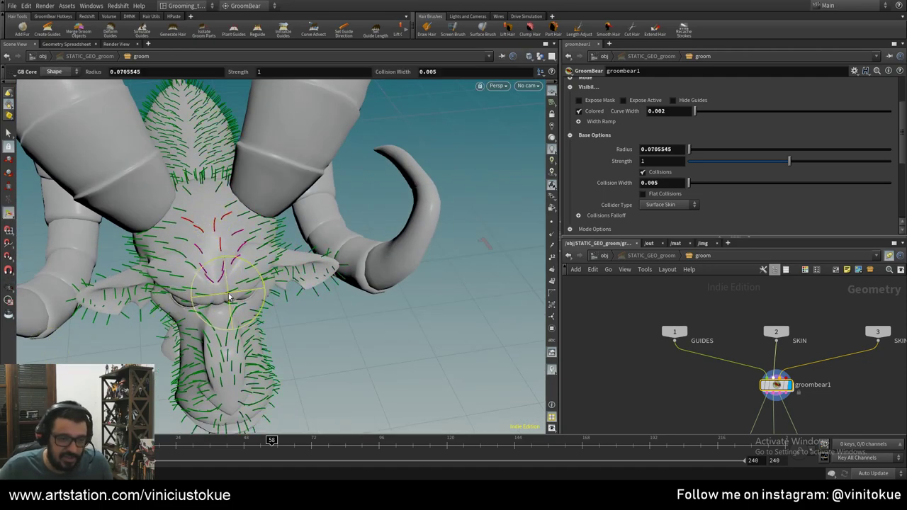
mouse_move(202, 287)
mouse_down()
mouse_move(172, 245)
mouse_move(202, 256)
mouse_move(174, 244)
mouse_move(191, 234)
mouse_move(149, 283)
mouse_move(69, 270)
mouse_move(205, 276)
mouse_move(209, 289)
mouse_move(188, 248)
mouse_up()
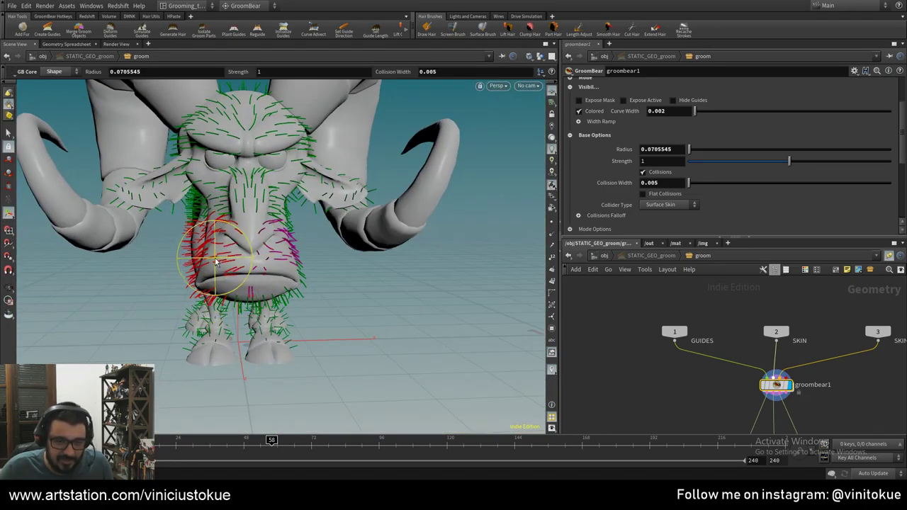
- Turn on mirroring in Base Options and orbit to a low frontal view of the bull
key(c)
click(259, 244)
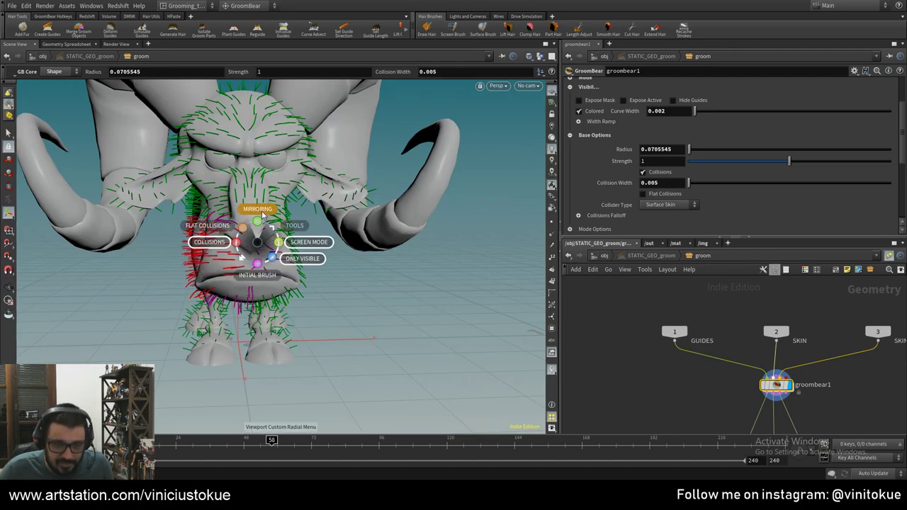
click(262, 215)
click(290, 254)
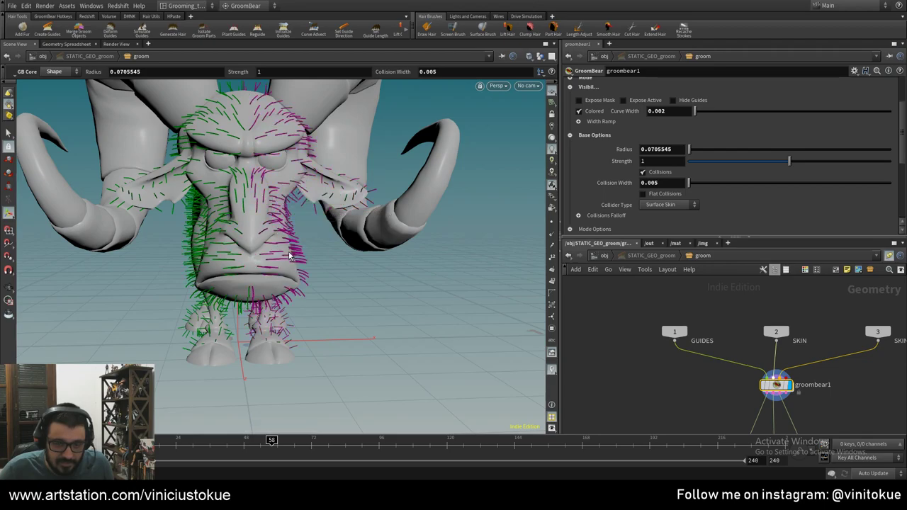
drag(290, 253, 239, 307)
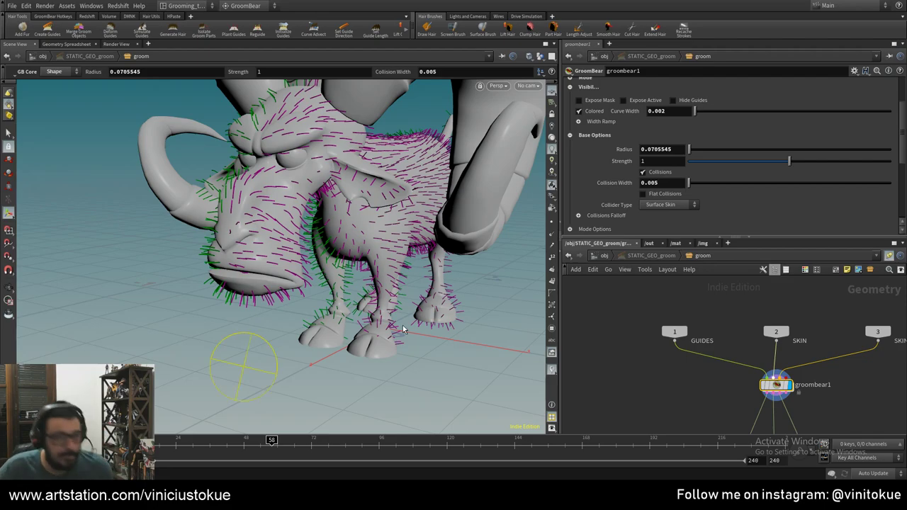
drag(402, 328, 486, 347)
scroll(486, 347, up, 5)
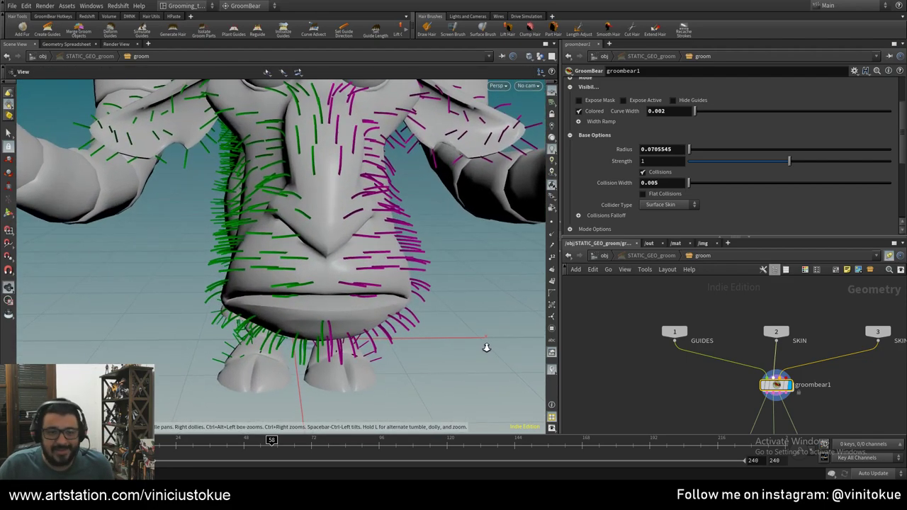
key(space)
key(space)
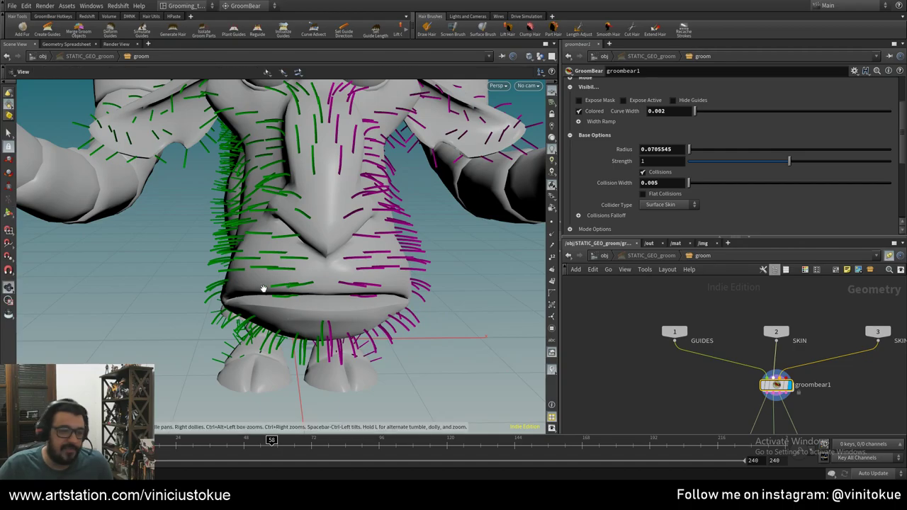
mouse_move(488, 347)
mouse_down()
mouse_move(290, 262)
mouse_move(289, 276)
mouse_up()
scroll(289, 262, down, 5)
key(m)
click(287, 240)
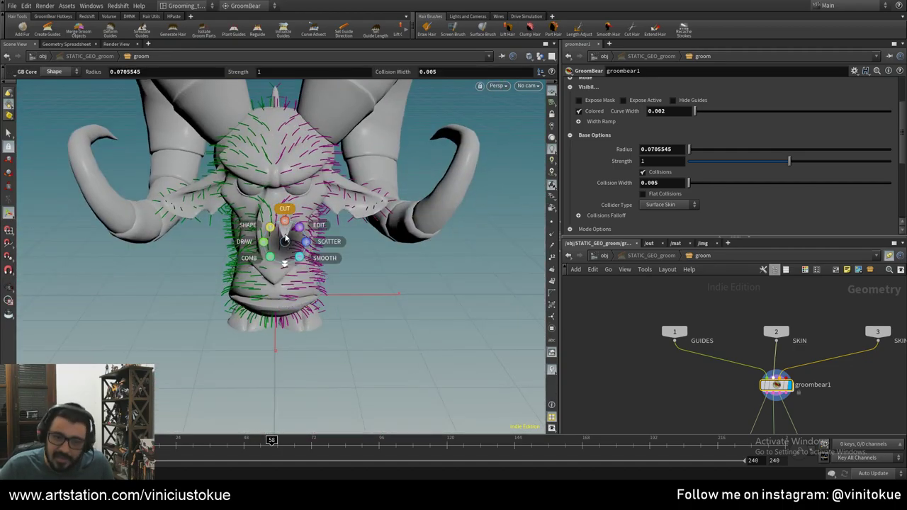
- Switch the brush to Cut and Flood to remove every guide at once
click(284, 210)
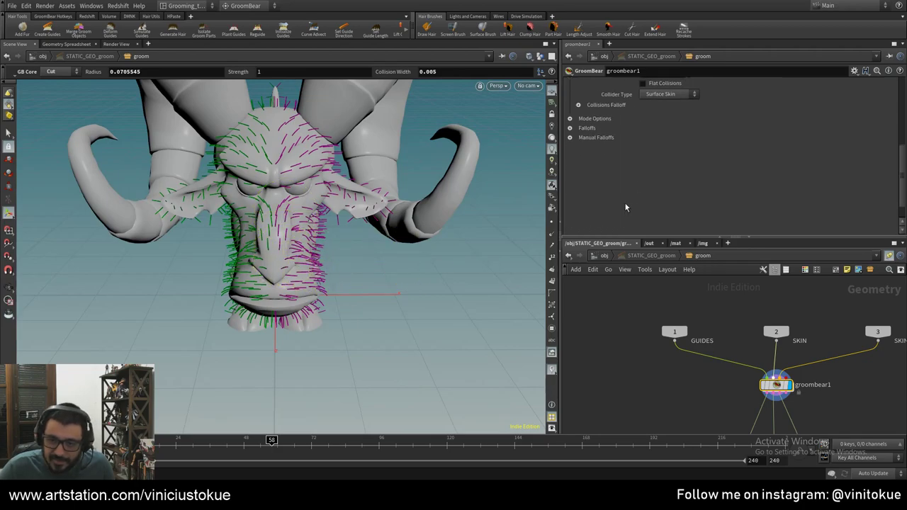
scroll(588, 124, up, 3)
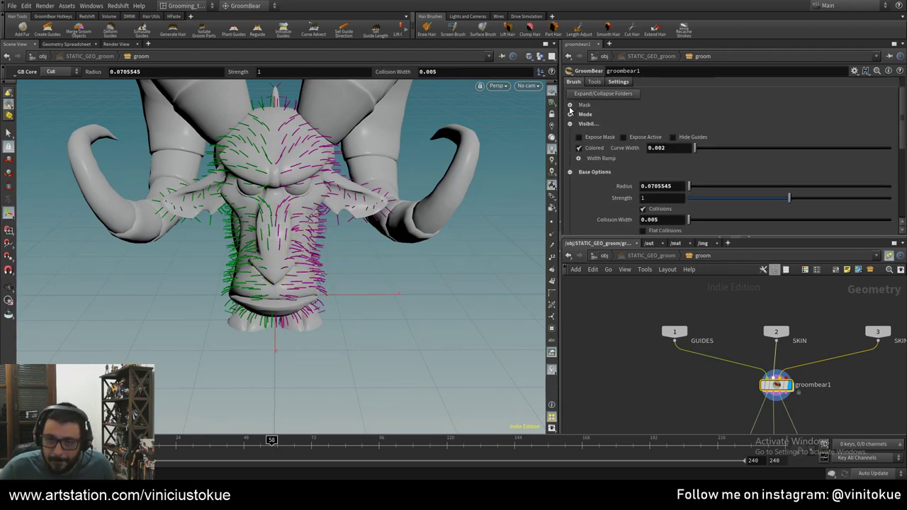
click(568, 114)
scroll(597, 182, down, 3)
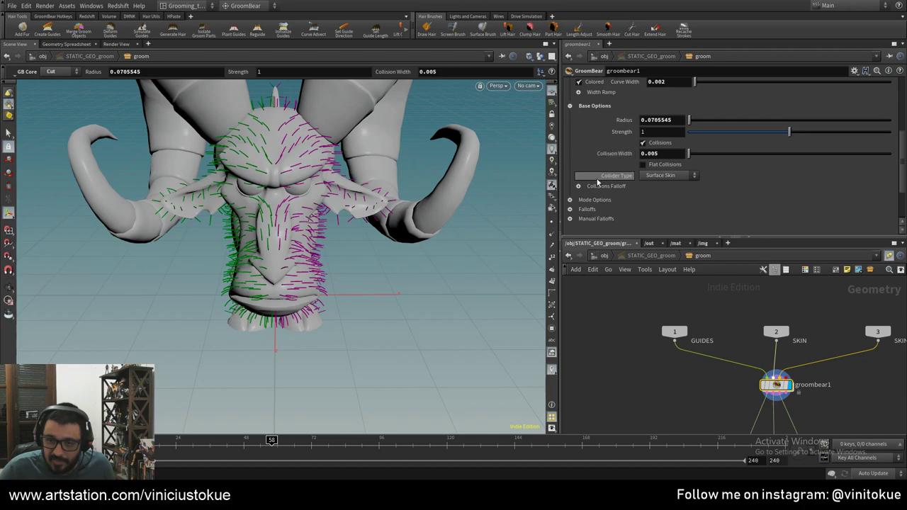
click(572, 203)
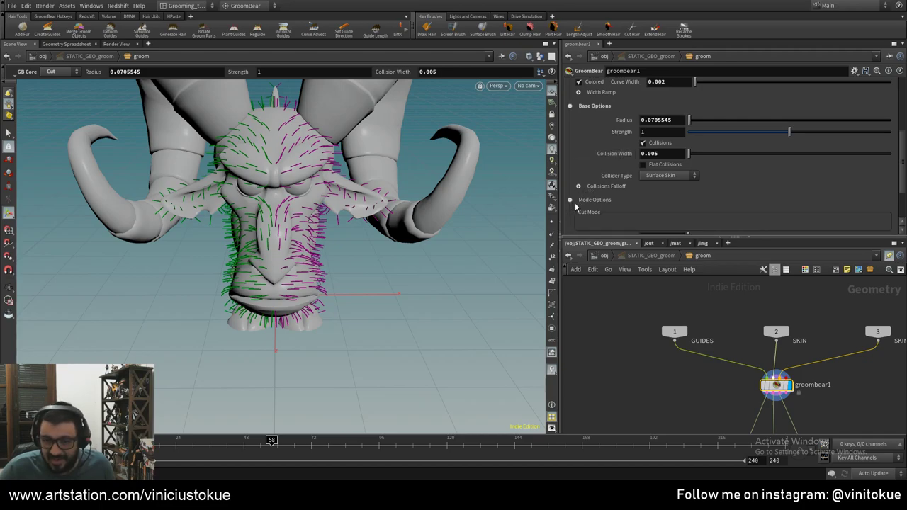
scroll(616, 204, down, 2)
click(654, 198)
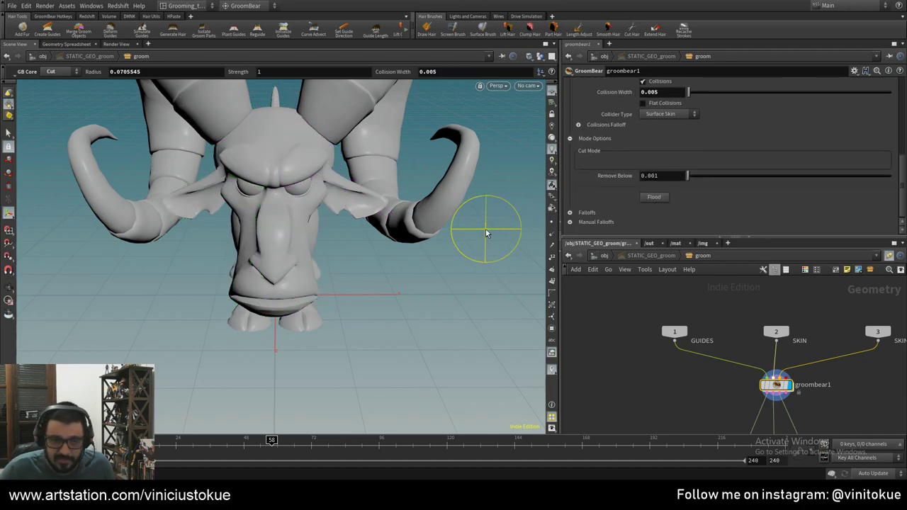
- Check the bare head from below and switch the brush to Draw
key(Escape)
scroll(476, 208, up, 5)
key(Return)
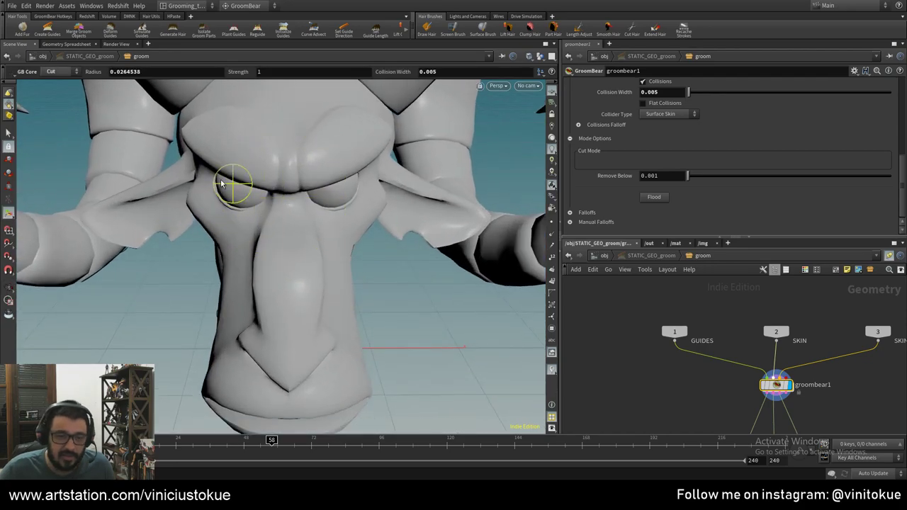
key(Escape)
drag(171, 173, 285, 248)
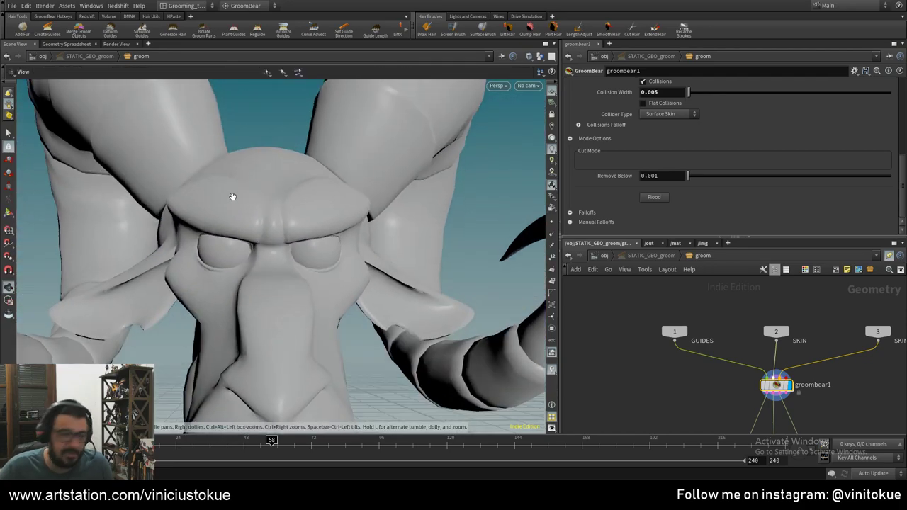
key(Return)
alt+drag(242, 296, 297, 224)
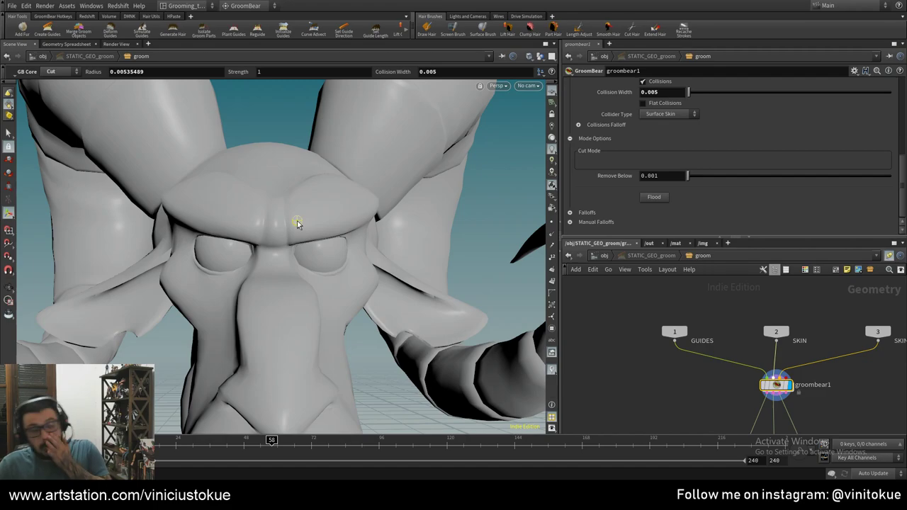
key(c)
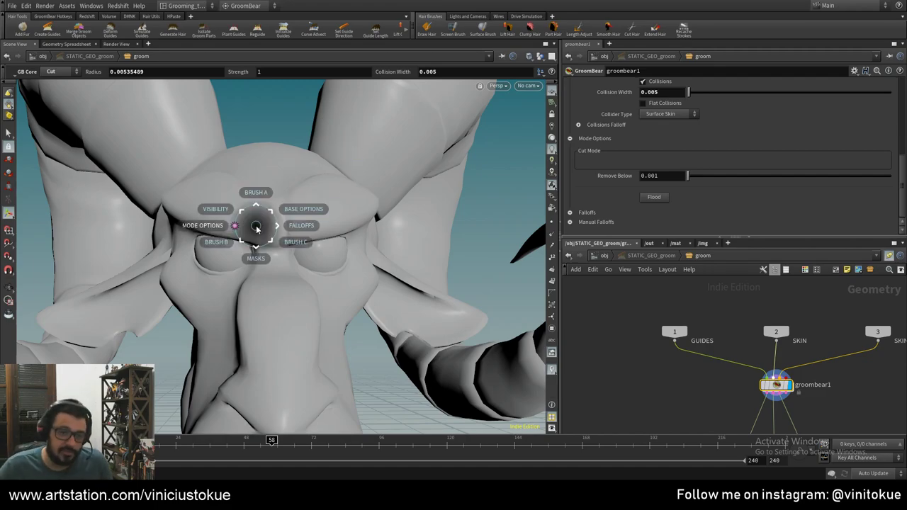
click(214, 174)
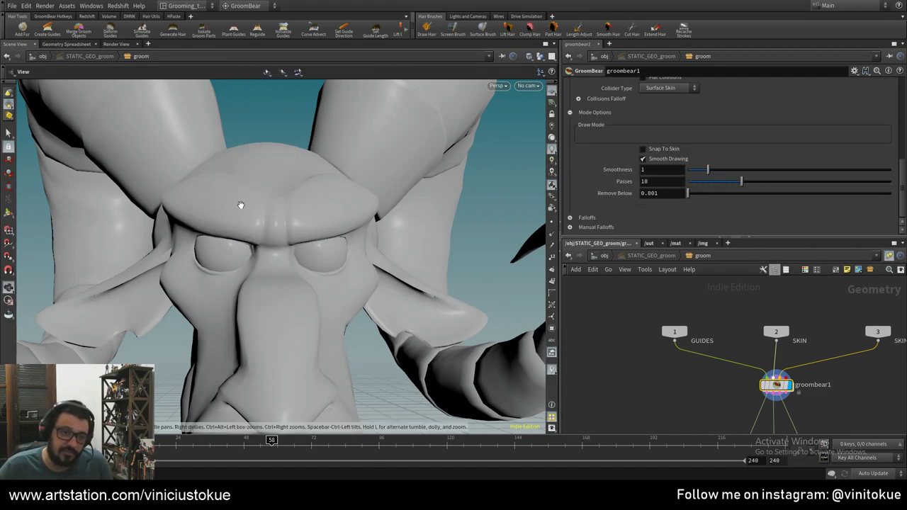
scroll(239, 209, up, 3)
scroll(461, 278, up, 5)
key(space)
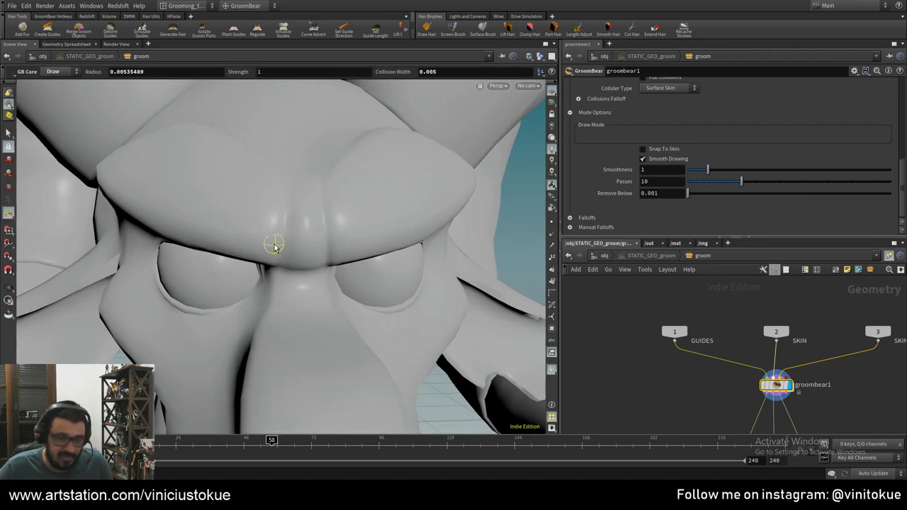
- Draw a first guide on the brow and set Collision Width to 0.01
mouse_move(243, 222)
mouse_down()
mouse_move(270, 236)
mouse_move(286, 220)
mouse_up()
scroll(616, 211, up, 1)
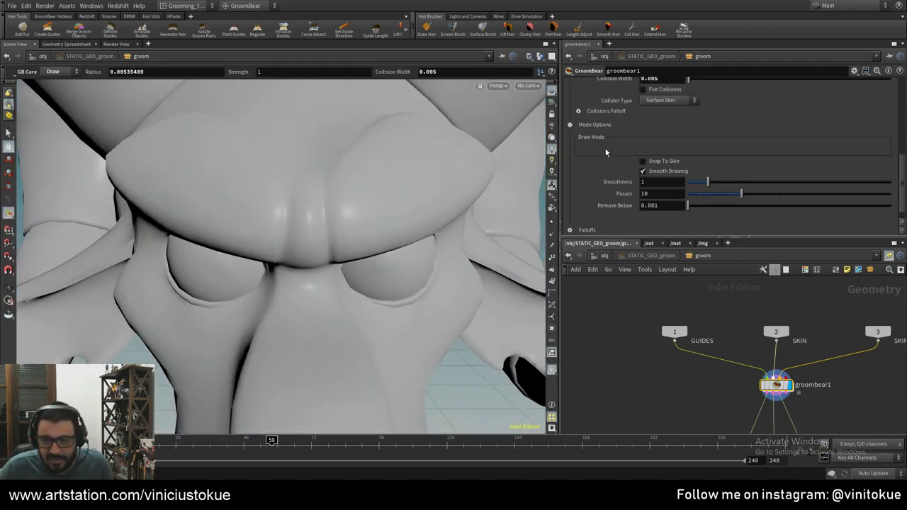
scroll(621, 177, up, 4)
text(1)
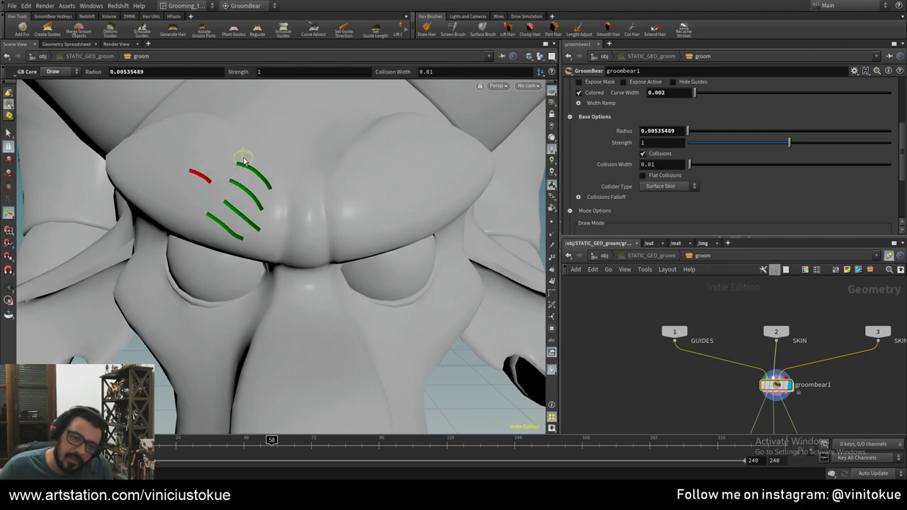
- Draw another guide across the brow, then orbit in close toward the eye
alt+drag(206, 178, 227, 211)
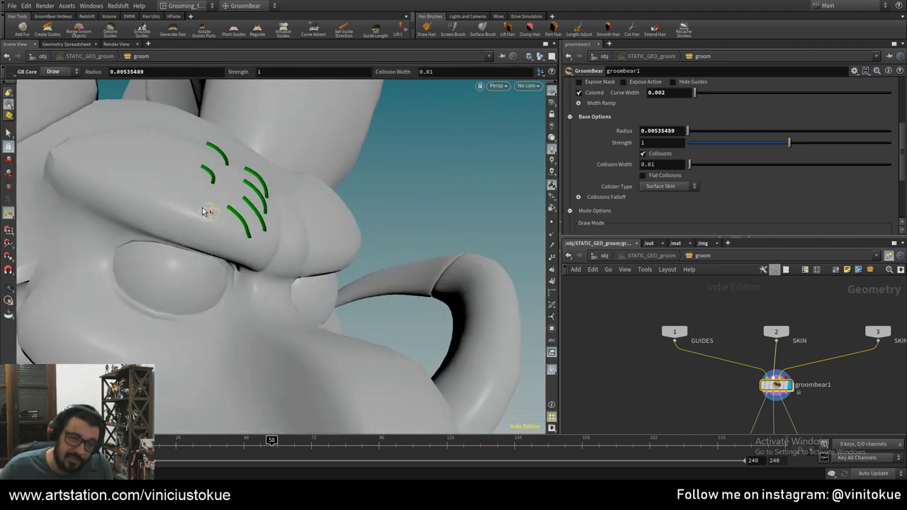
drag(140, 188, 138, 177)
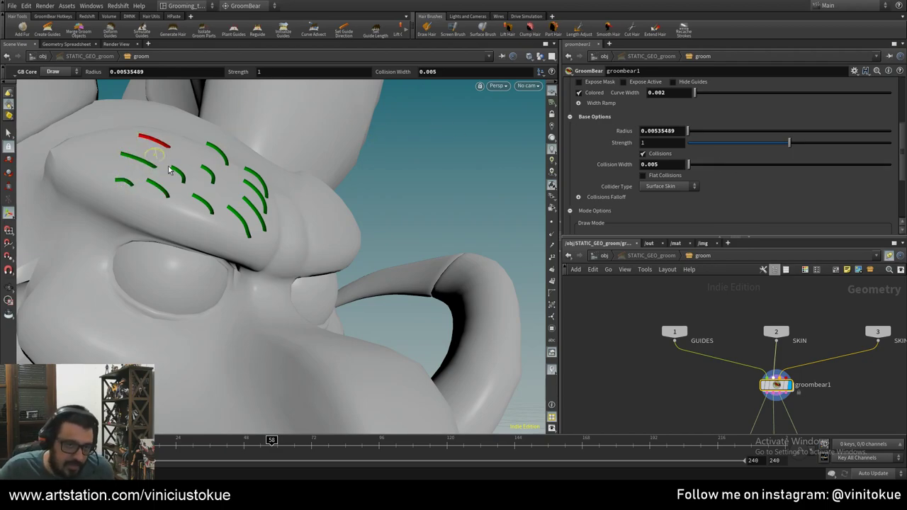
alt+drag(168, 168, 194, 157)
alt+drag(121, 131, 232, 194)
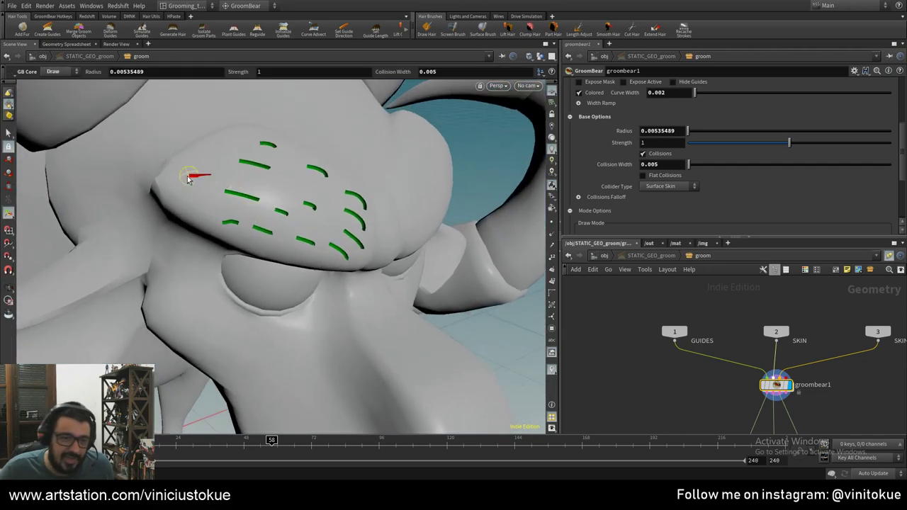
alt+drag(209, 220, 213, 160)
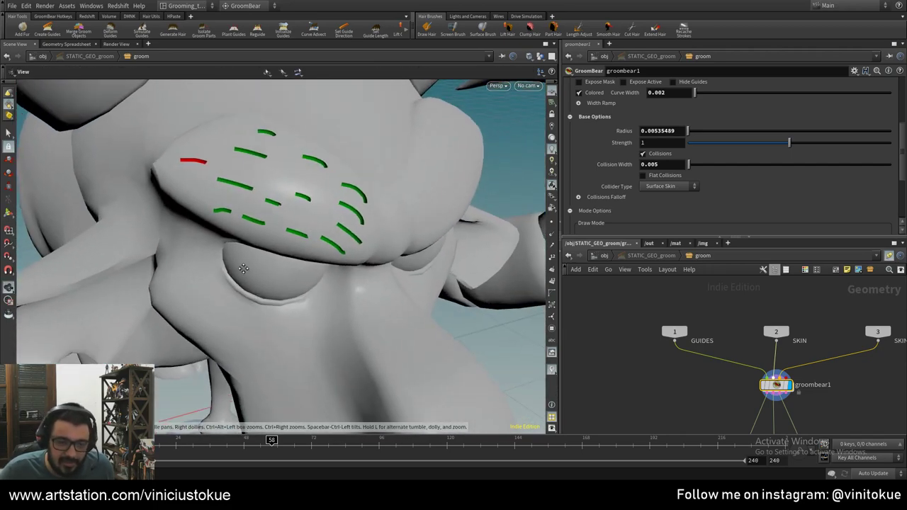
scroll(458, 229, up, 5)
scroll(457, 230, down, 5)
alt+drag(234, 225, 371, 203)
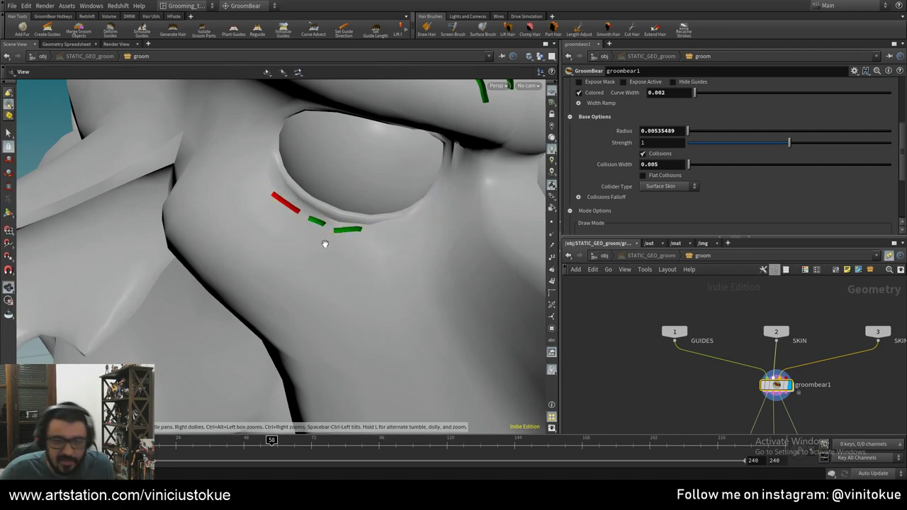
- Scatter a cluster of short guides beneath the eye and near its outer corner
alt+drag(324, 243, 374, 279)
key(c)
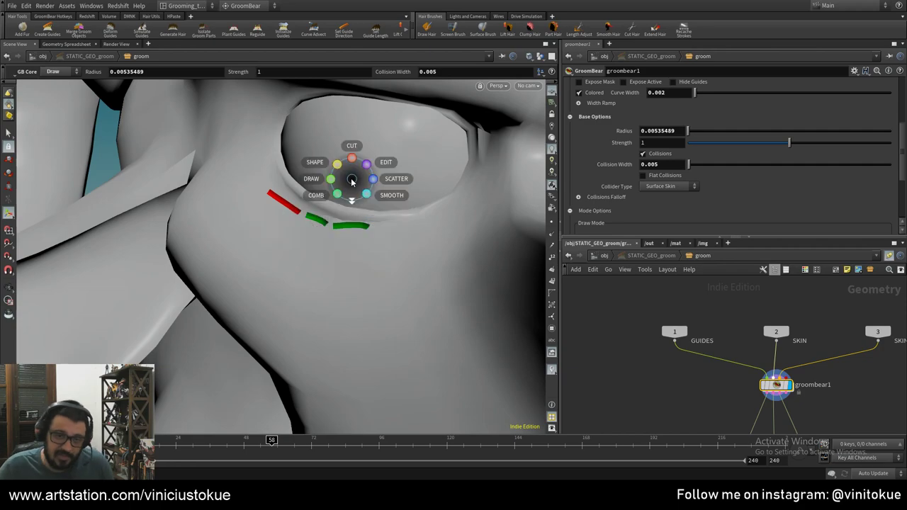
click(383, 180)
scroll(624, 179, up, 4)
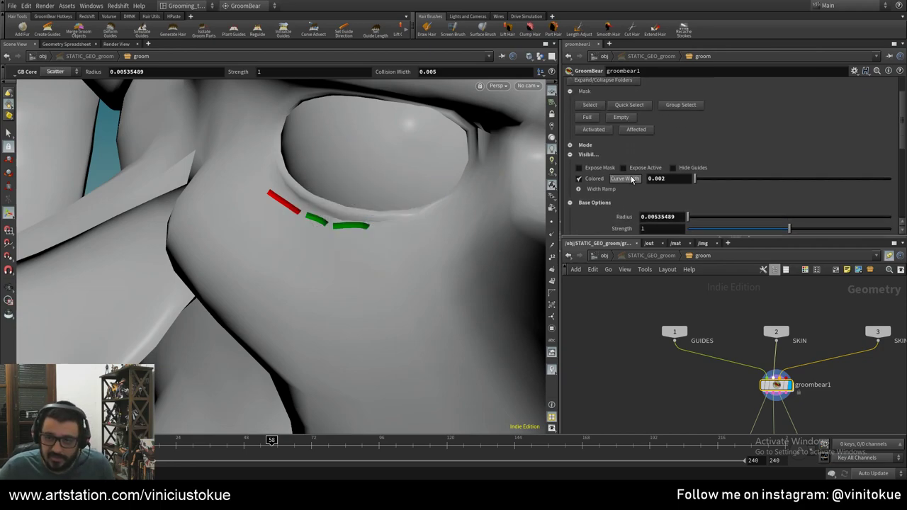
click(569, 145)
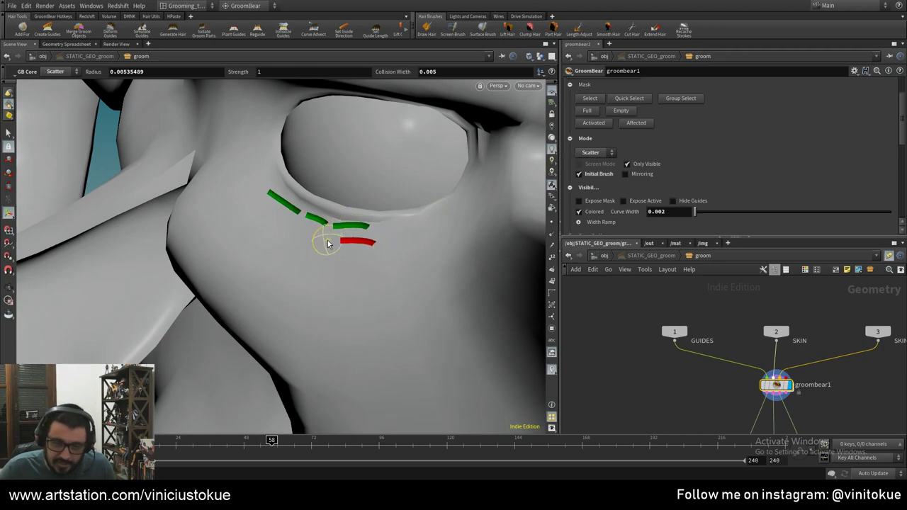
click(360, 266)
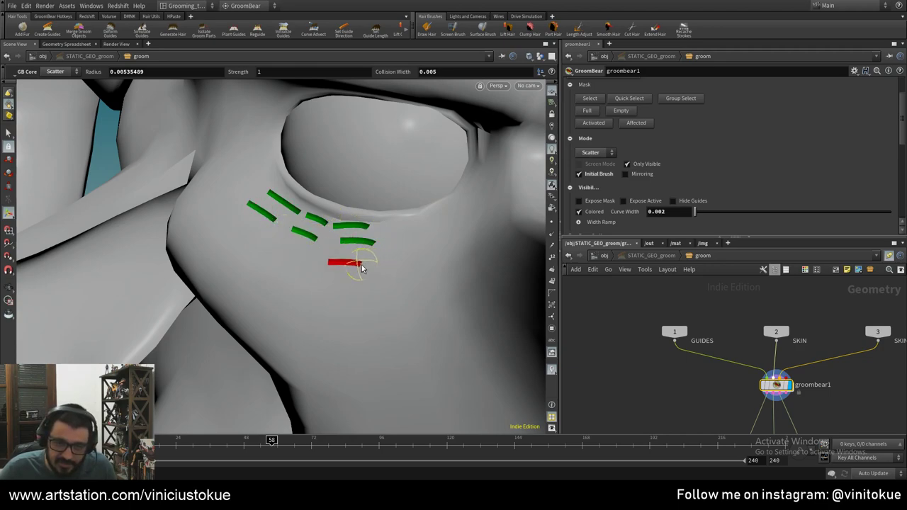
click(407, 228)
click(404, 245)
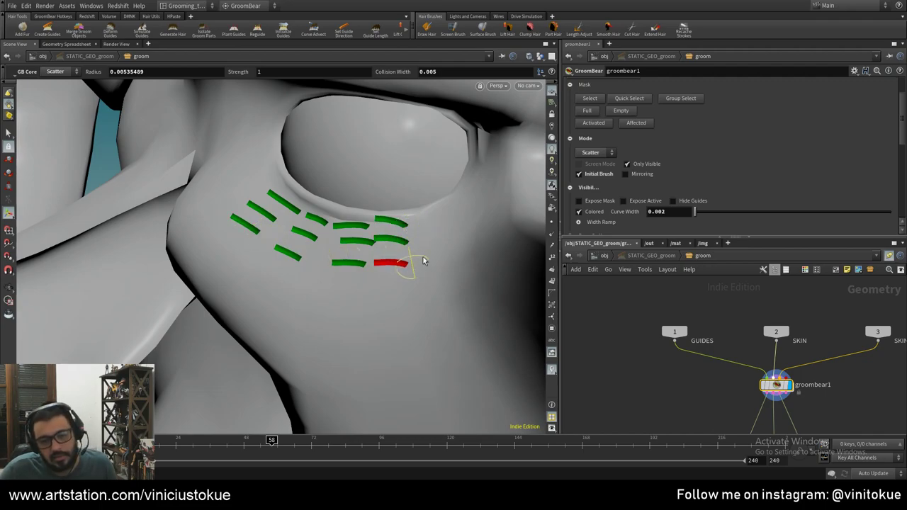
click(423, 257)
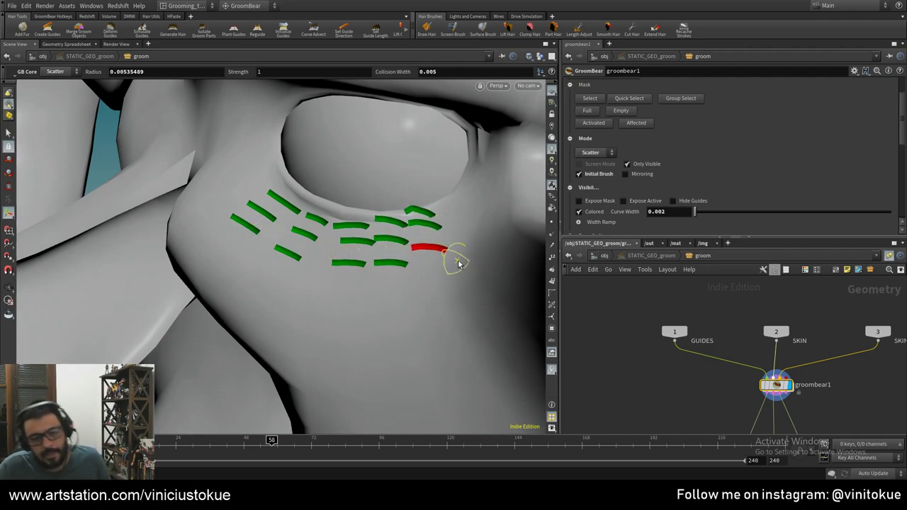
drag(457, 250, 530, 237)
drag(441, 200, 473, 203)
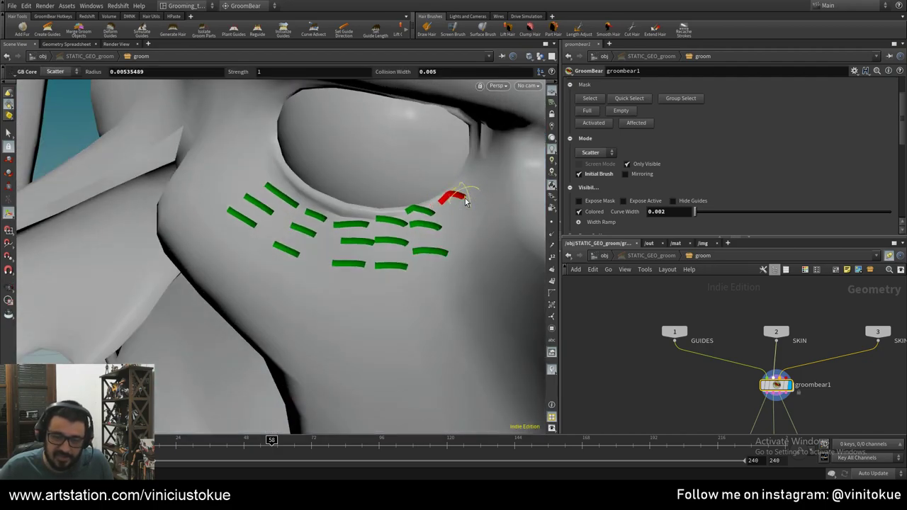
- Draw a guide along the eyelid, then comb the under-eye guides with the Shape brush
key(c)
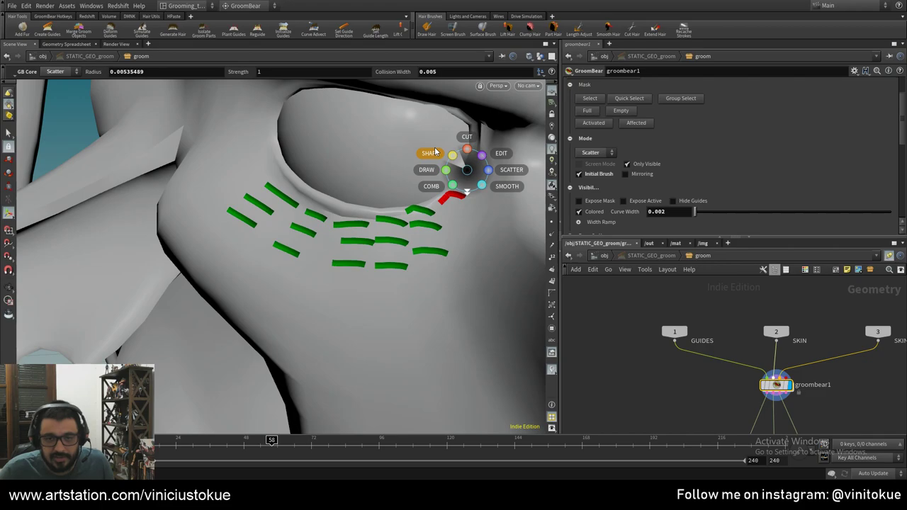
click(427, 169)
drag(422, 216, 462, 192)
key(c)
click(412, 179)
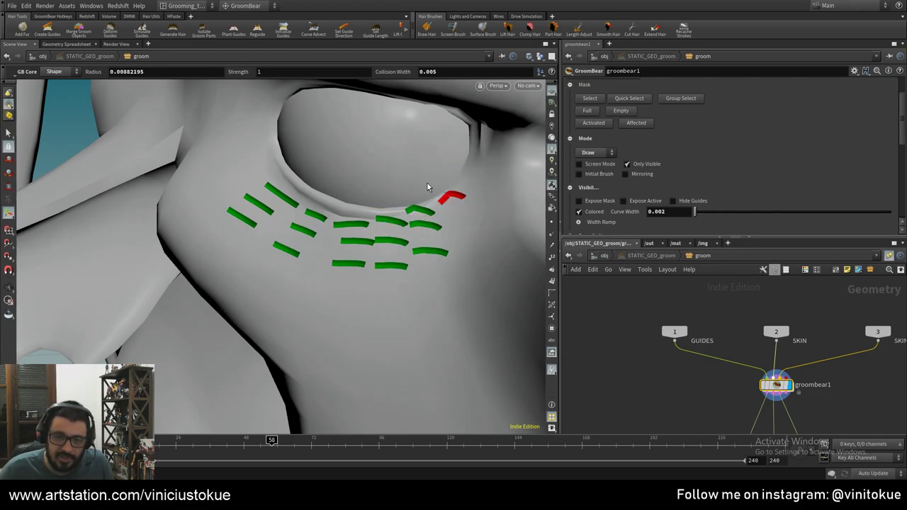
mouse_move(416, 210)
mouse_down()
mouse_move(449, 232)
mouse_move(253, 243)
mouse_move(223, 203)
mouse_up()
alt+drag(359, 289, 447, 170)
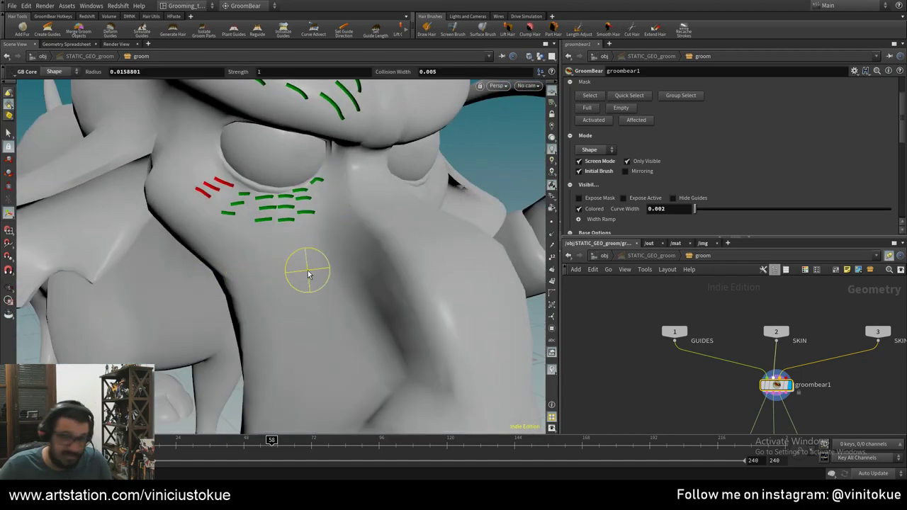
key(Escape)
mouse_move(442, 229)
mouse_down()
mouse_move(408, 289)
mouse_move(203, 215)
mouse_move(313, 239)
mouse_move(466, 230)
mouse_move(396, 234)
mouse_up()
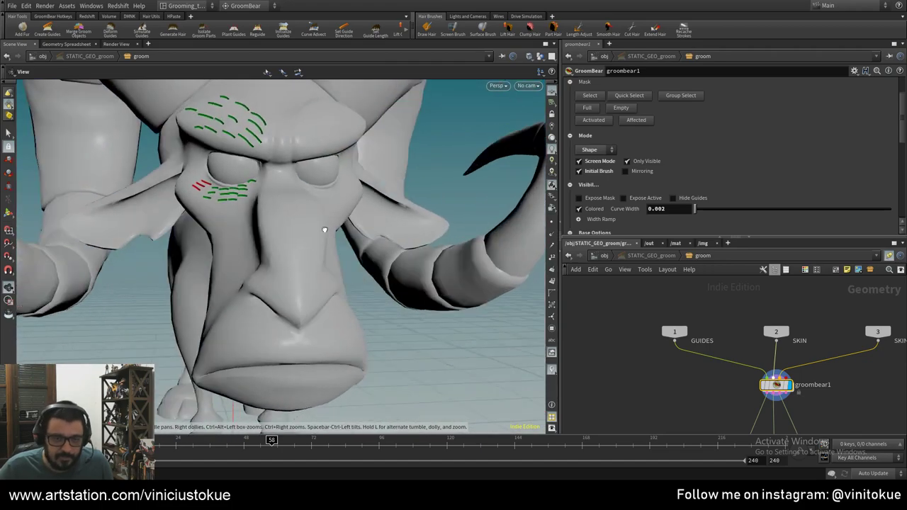
key(Return)
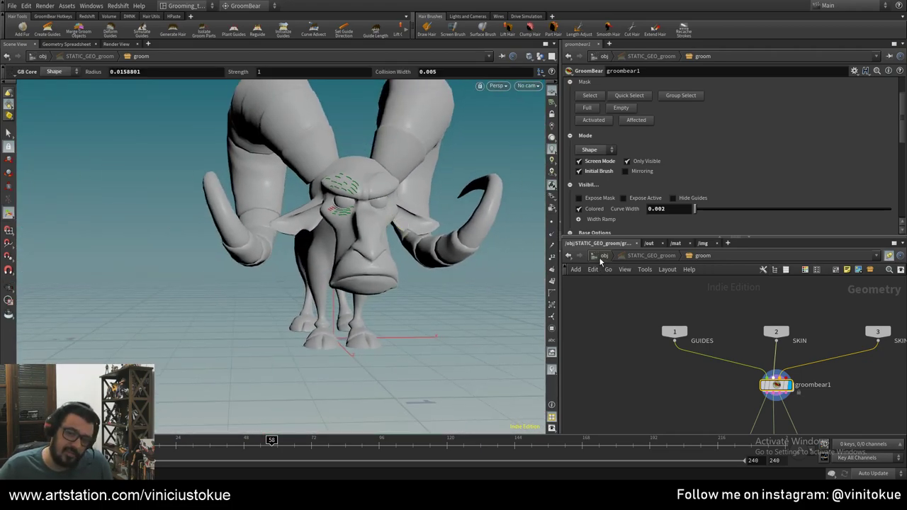
- Open the recent groom scene from Open Recent Files, discarding unsaved changes
click(601, 257)
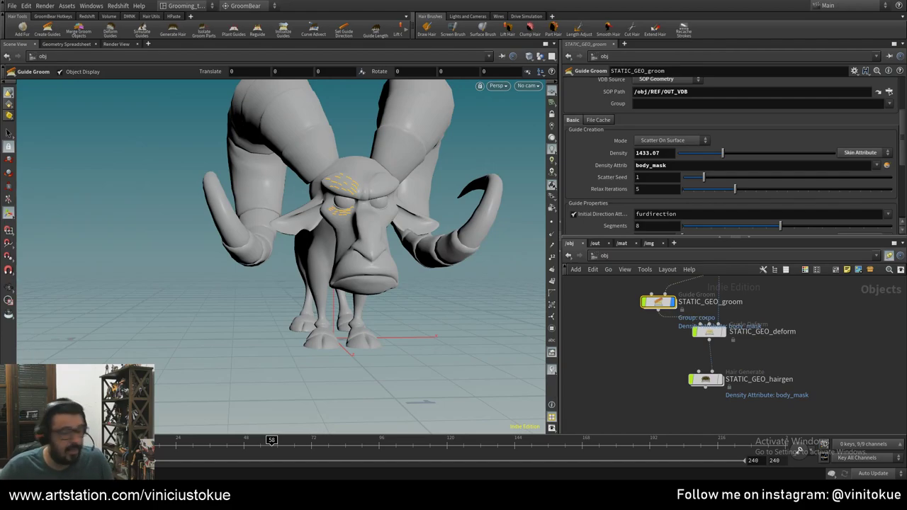
scroll(305, 164, up, 5)
scroll(305, 164, down, 4)
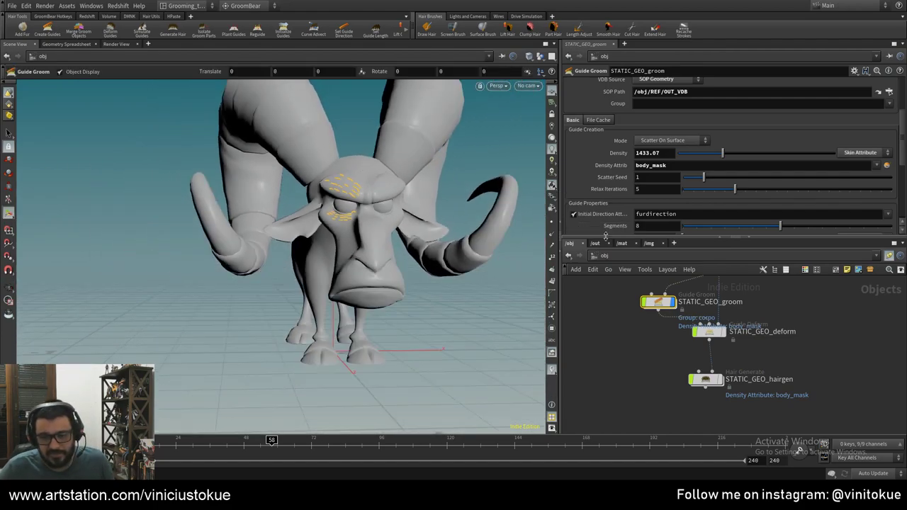
scroll(328, 207, up, 2)
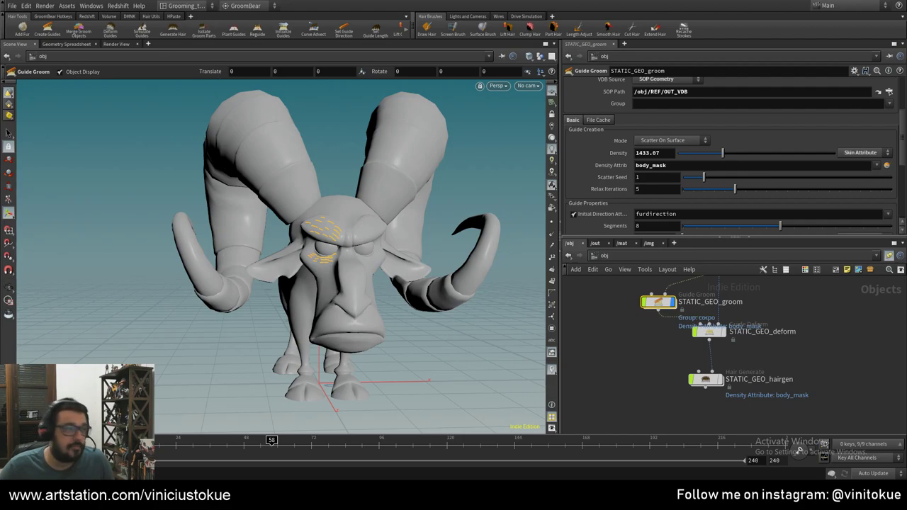
click(11, 9)
mouse_move(33, 35)
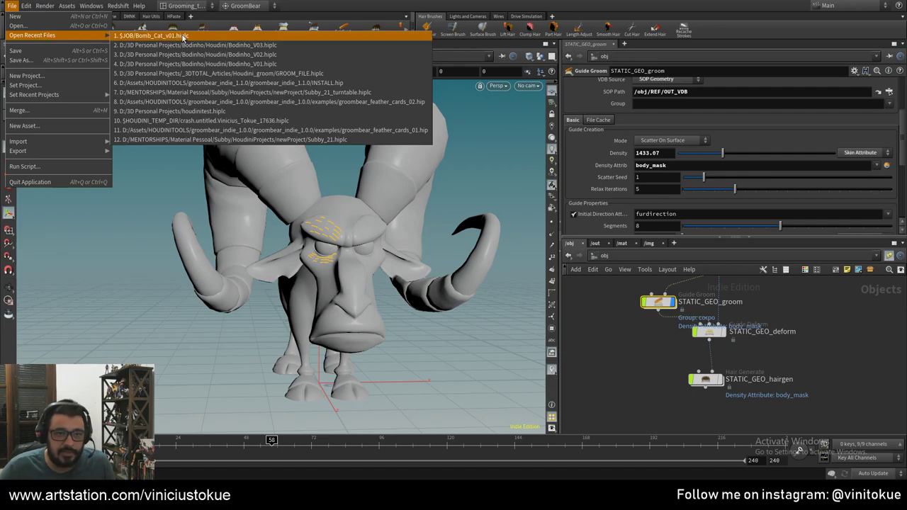
click(192, 48)
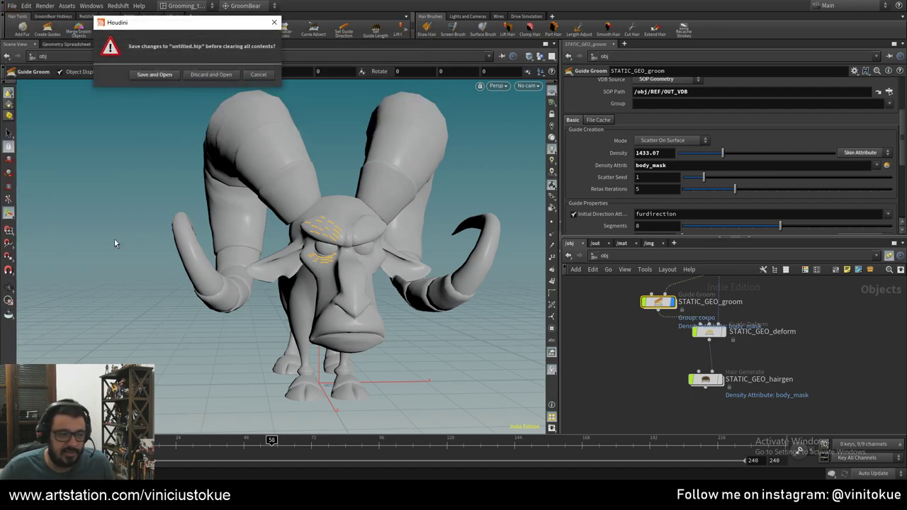
click(209, 75)
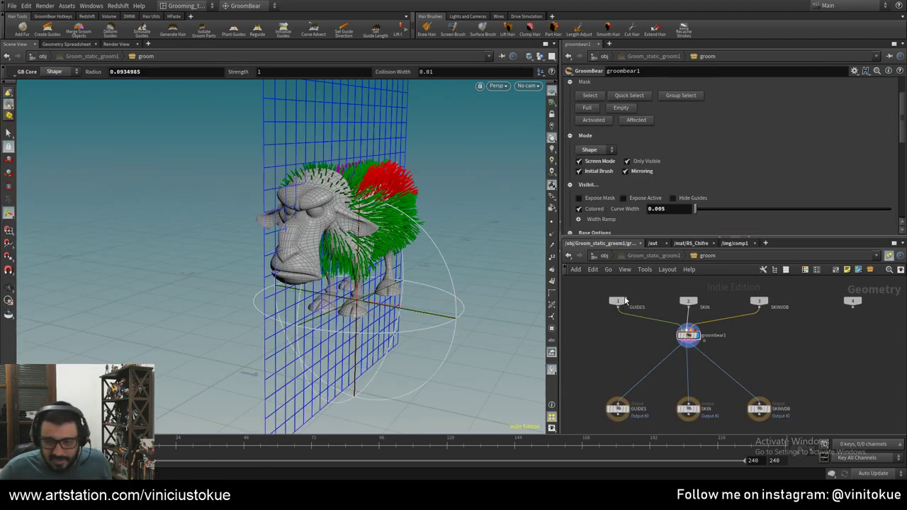
- At /obj, box-select the three Short_body groom nodes
click(605, 256)
drag(758, 341, 666, 393)
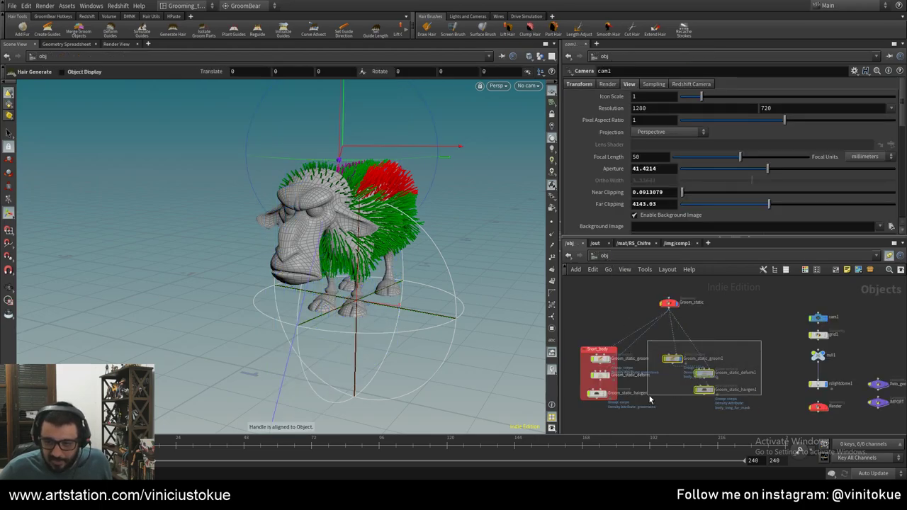
scroll(652, 307, up, 2)
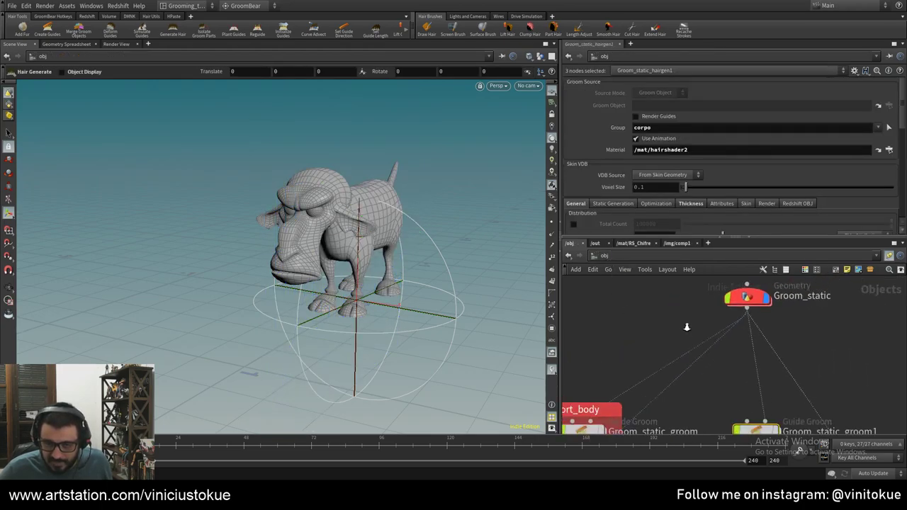
scroll(652, 307, up, 1)
scroll(652, 340, up, 2)
scroll(653, 368, down, 2)
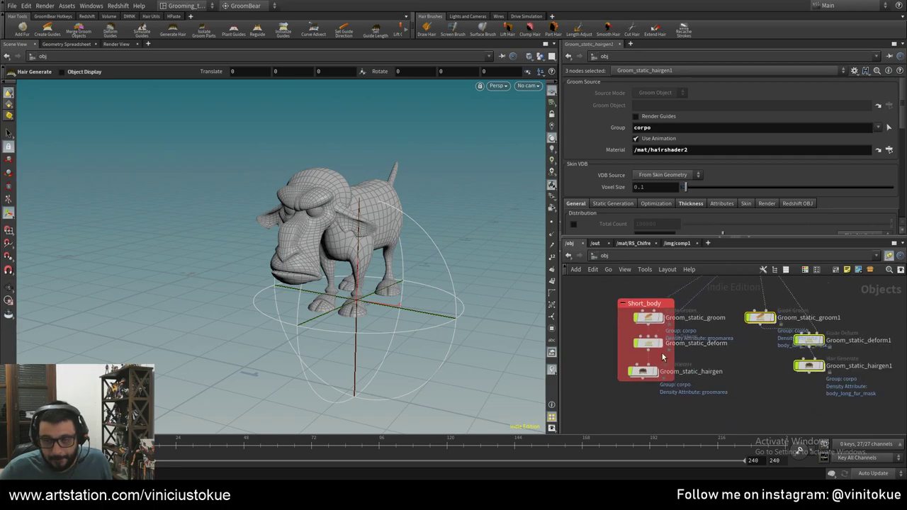
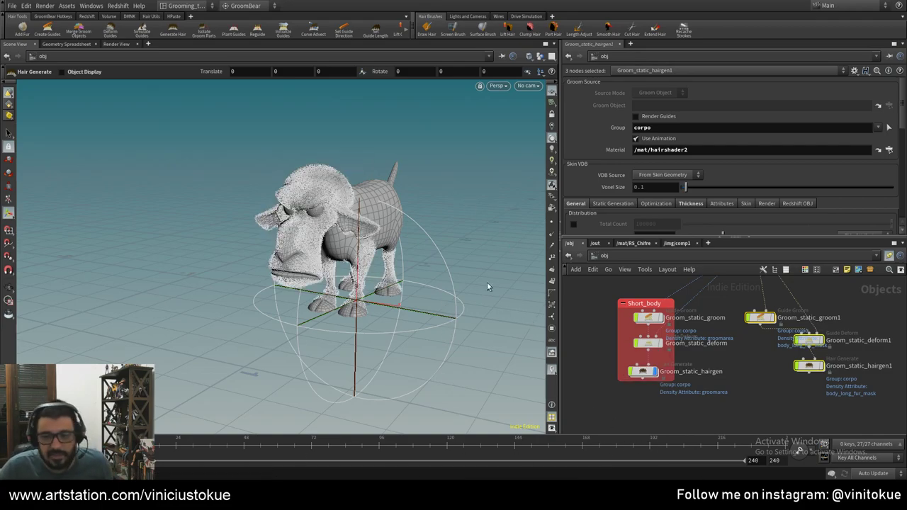
- Hide the short body fur and step inside the Groom_static geometry network
alt+drag(435, 210, 495, 213)
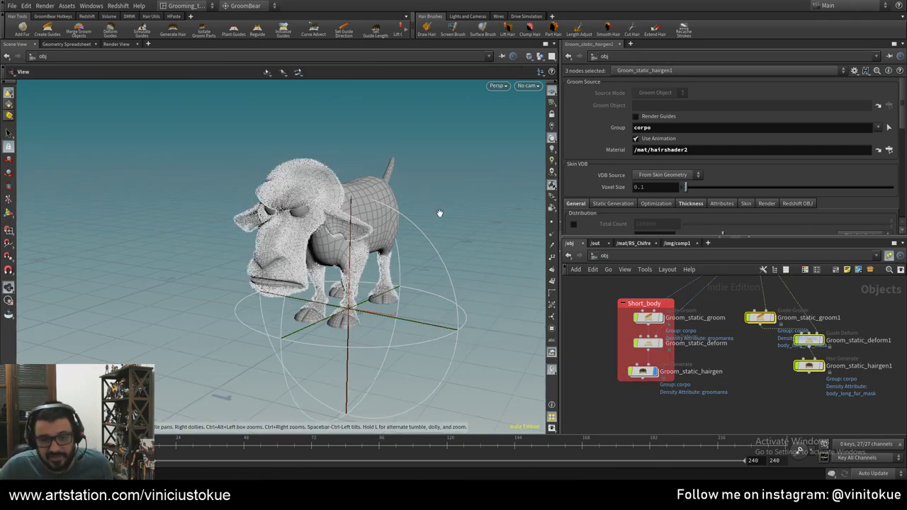
click(659, 372)
middle_drag(754, 283, 721, 384)
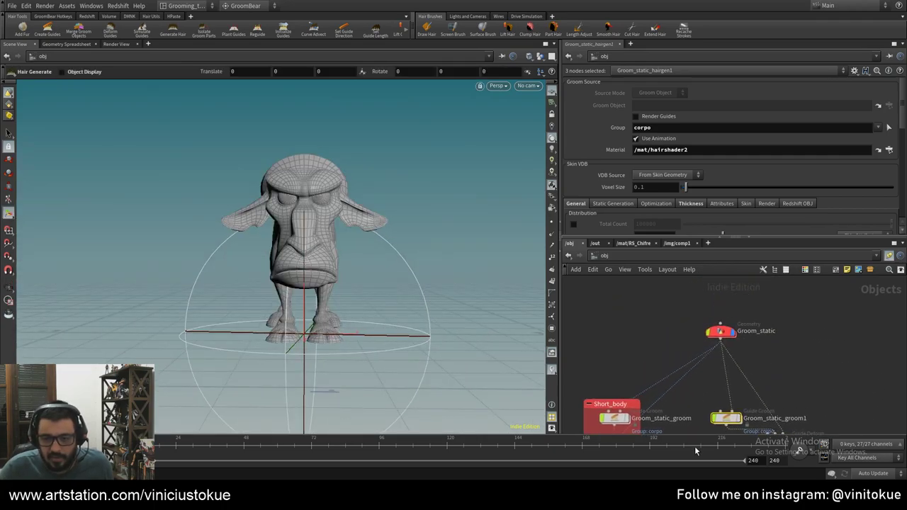
double_click(720, 332)
scroll(744, 354, up, 3)
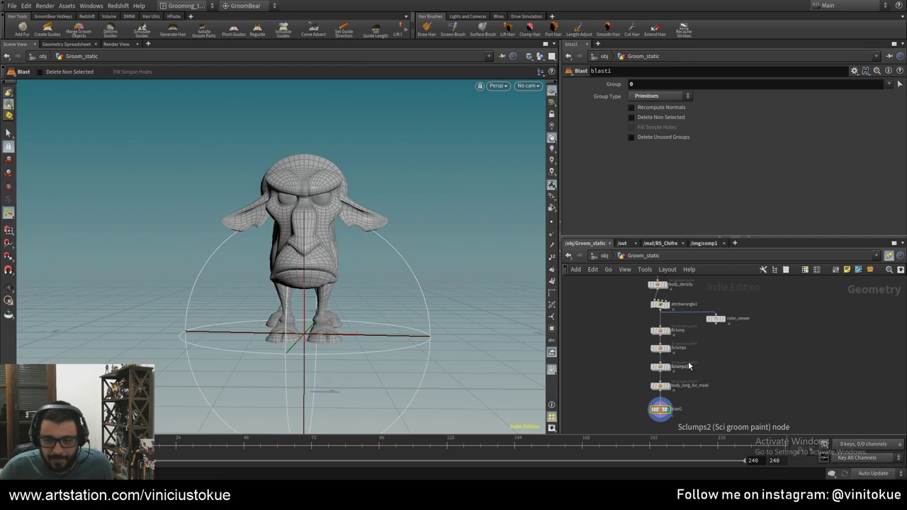
middle_drag(730, 353, 718, 370)
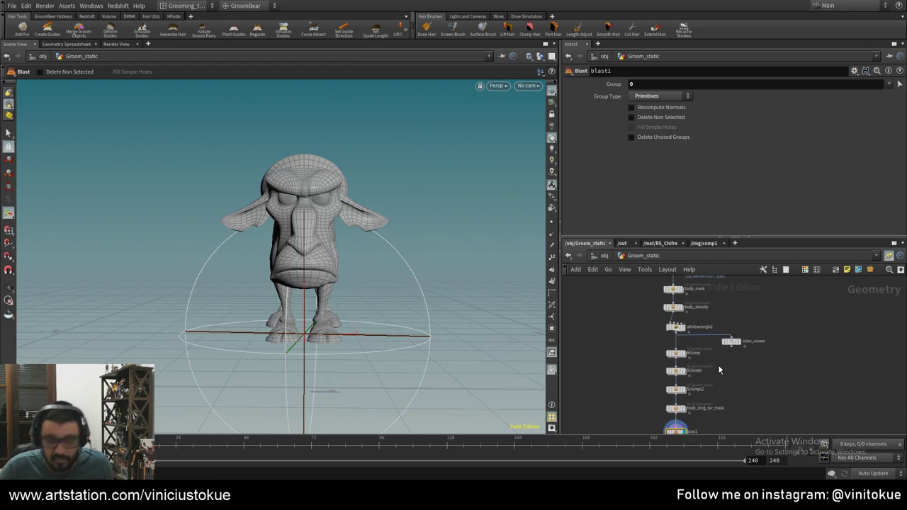
- Display the color_viewer's groomarea preview and review the attribwrangle1 VEX expression
click(677, 329)
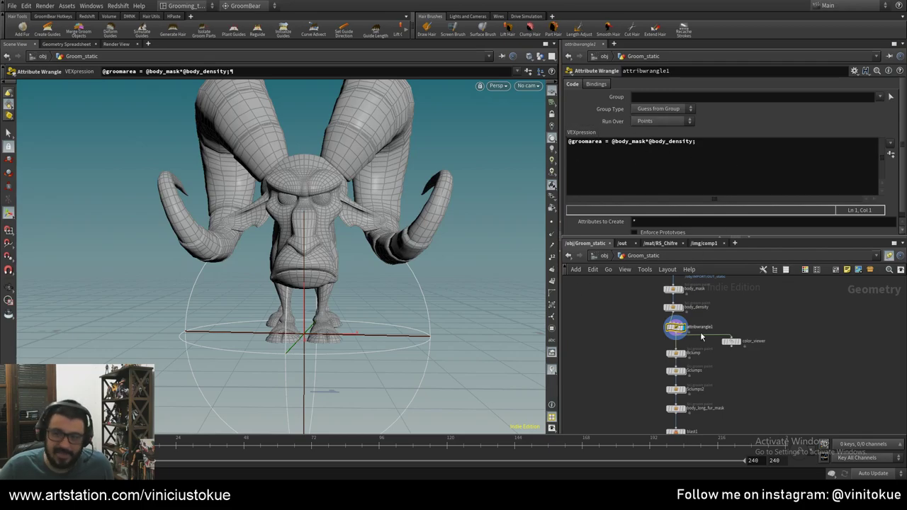
click(733, 347)
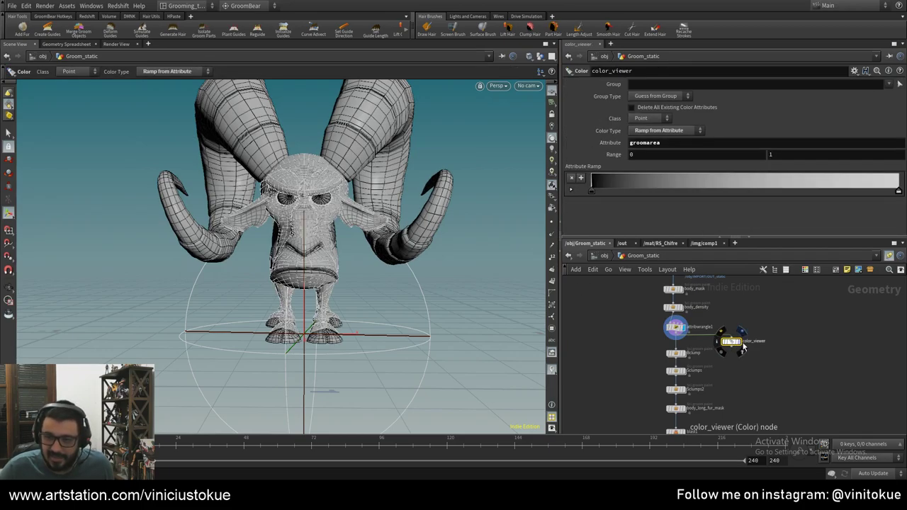
click(741, 344)
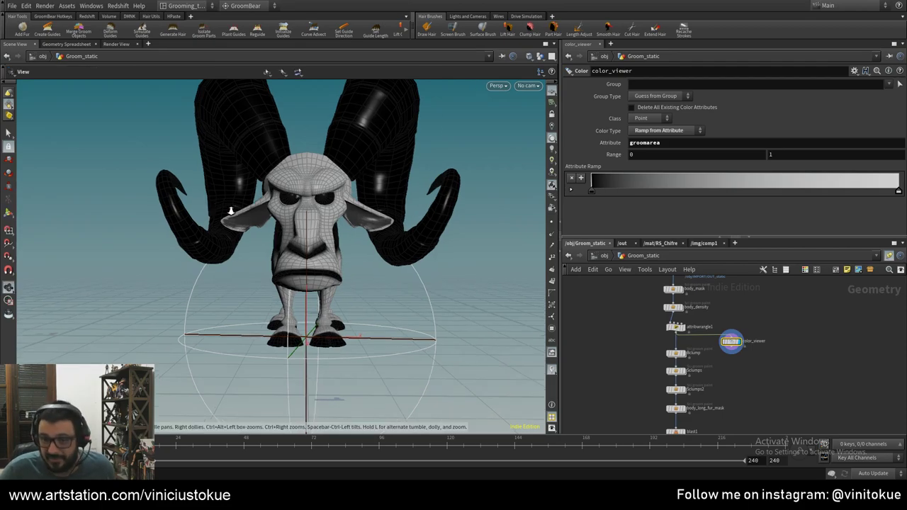
alt+drag(199, 196, 286, 237)
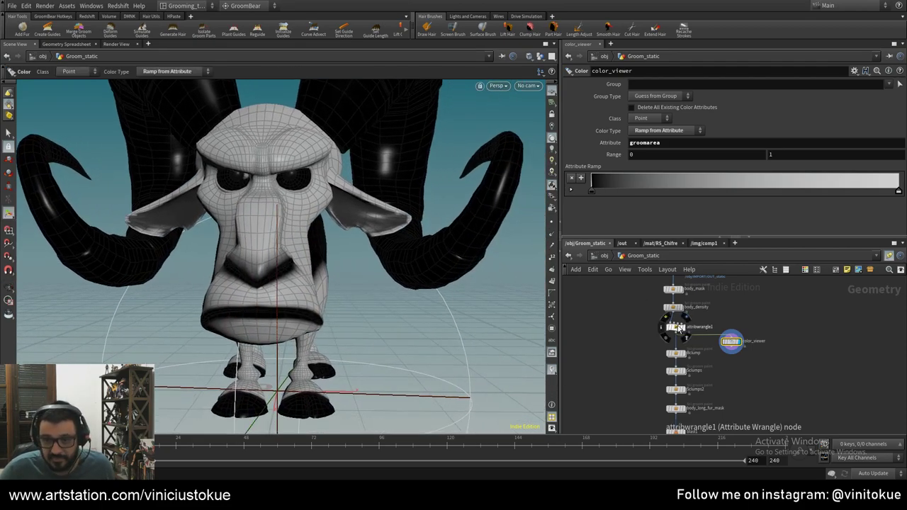
click(676, 327)
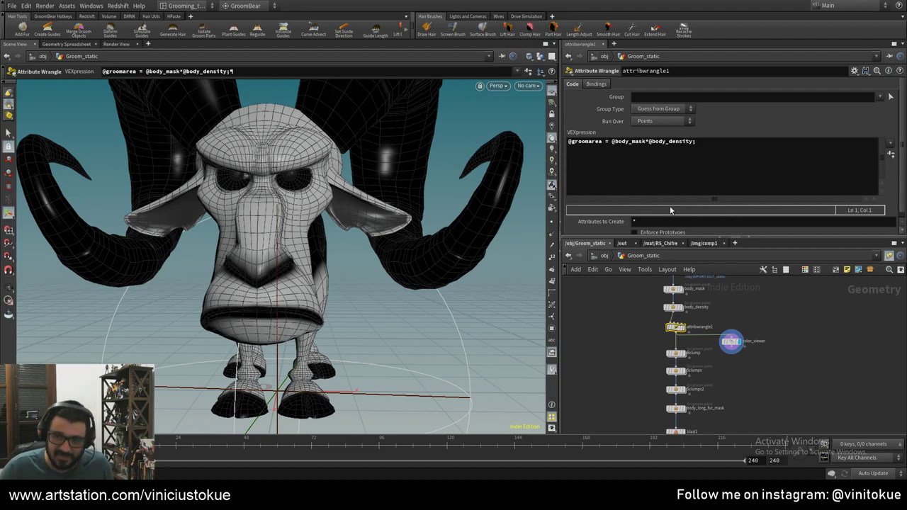
- Inspect the painted body_mask and body_density values in black and white on the ram
click(681, 289)
click(672, 289)
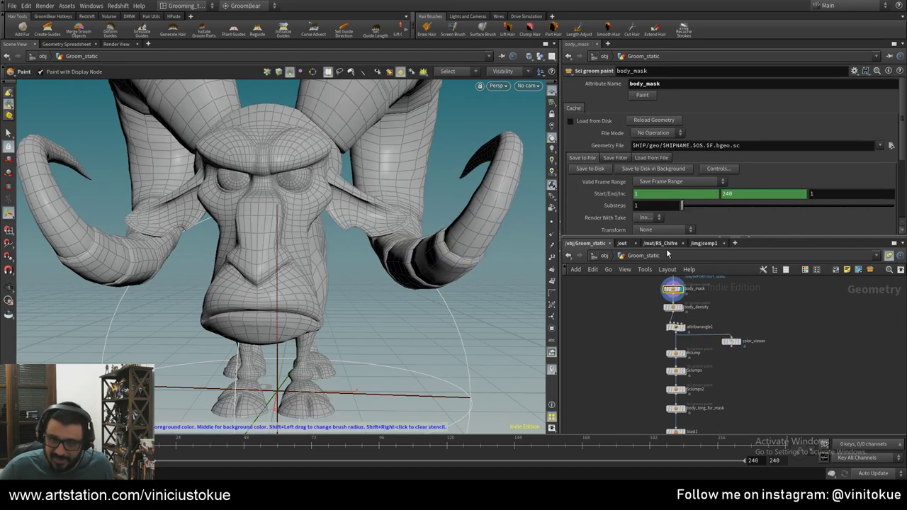
click(648, 98)
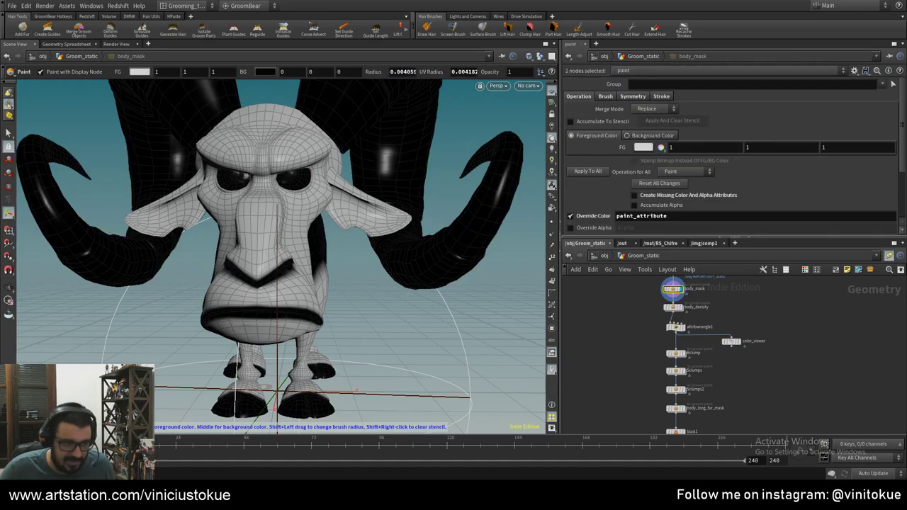
click(681, 307)
click(671, 307)
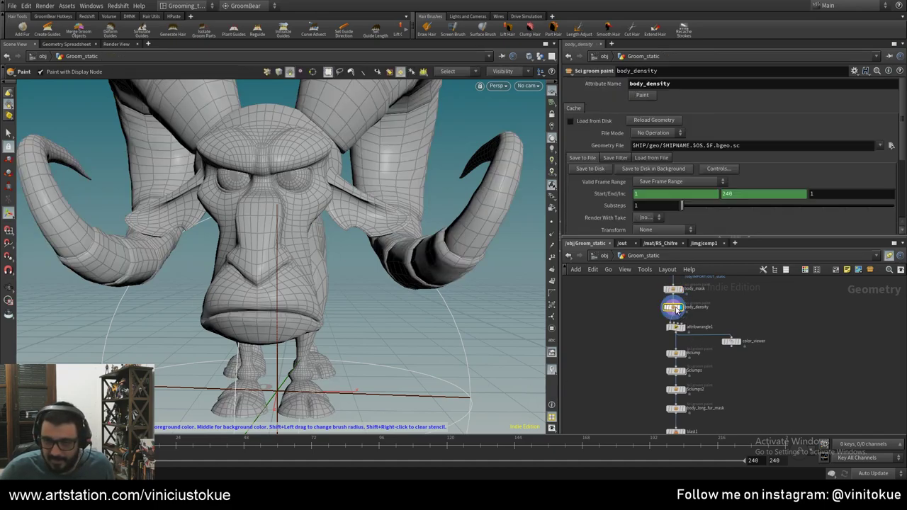
click(648, 98)
key(Escape)
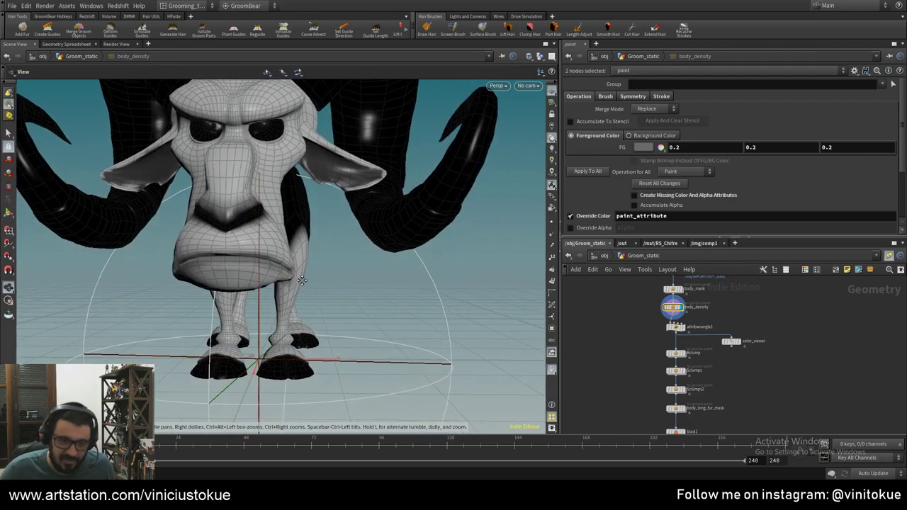
mouse_move(386, 298)
right_down()
mouse_move(417, 269)
mouse_move(385, 285)
mouse_move(367, 246)
mouse_move(257, 213)
mouse_move(382, 301)
mouse_move(212, 245)
right_up()
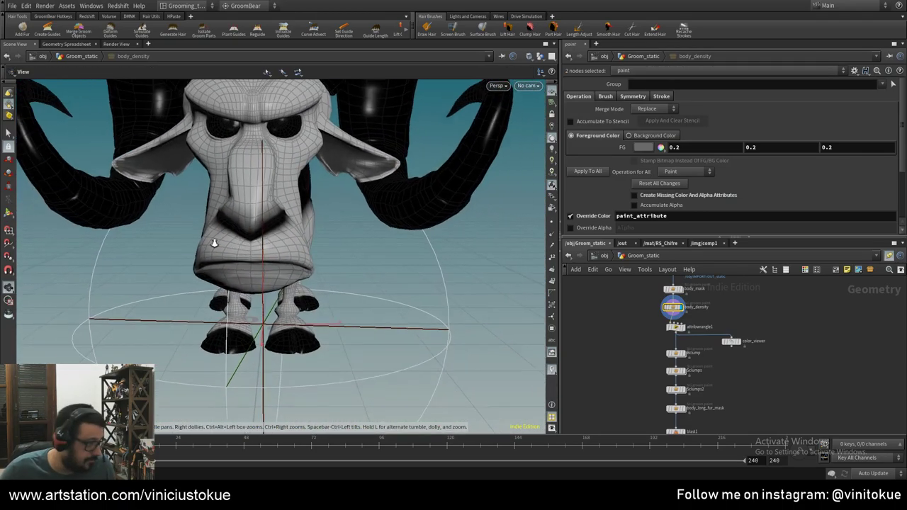
key(Return)
- Return the display flag to color_viewer to show the combined groomarea shading
click(685, 327)
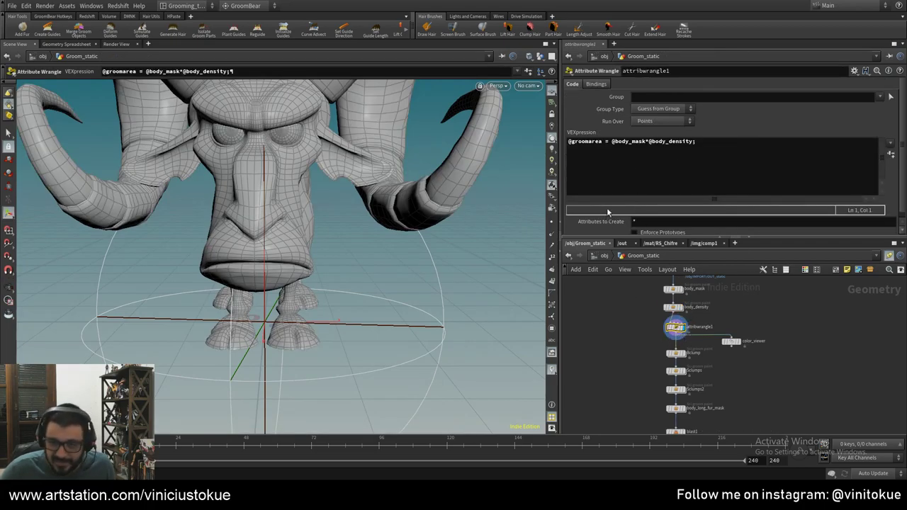
click(738, 341)
click(729, 342)
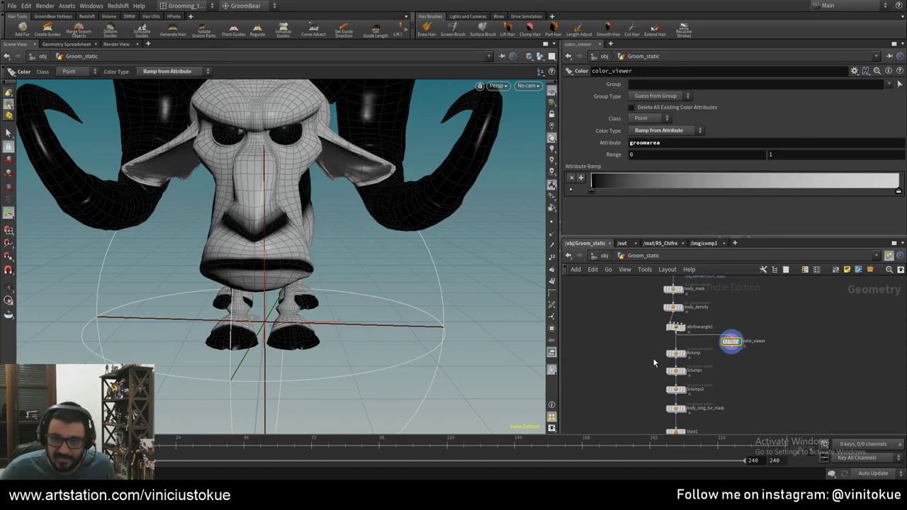
drag(191, 230, 221, 214)
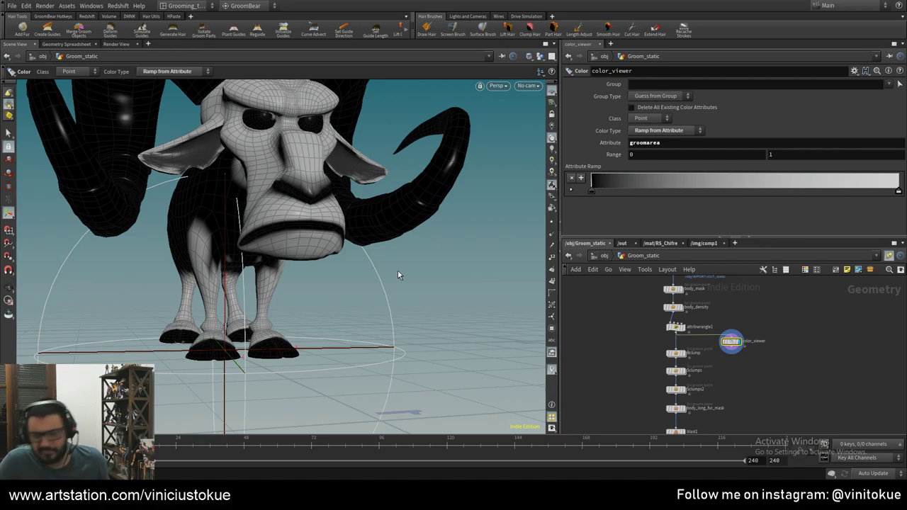
middle_drag(789, 345, 785, 317)
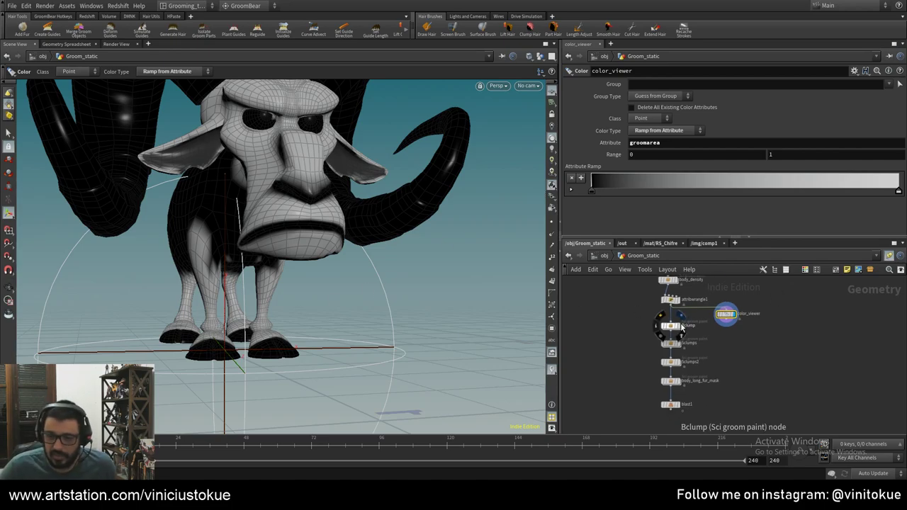
- Display the Bclump paint node and frame a frontal close-up of the face
click(685, 325)
click(670, 325)
middle_drag(852, 343, 794, 396)
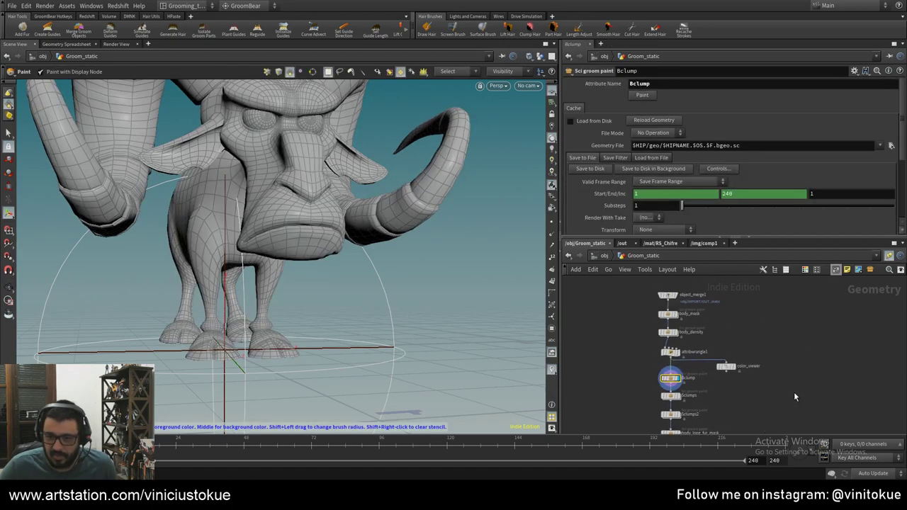
key(Escape)
drag(289, 237, 314, 299)
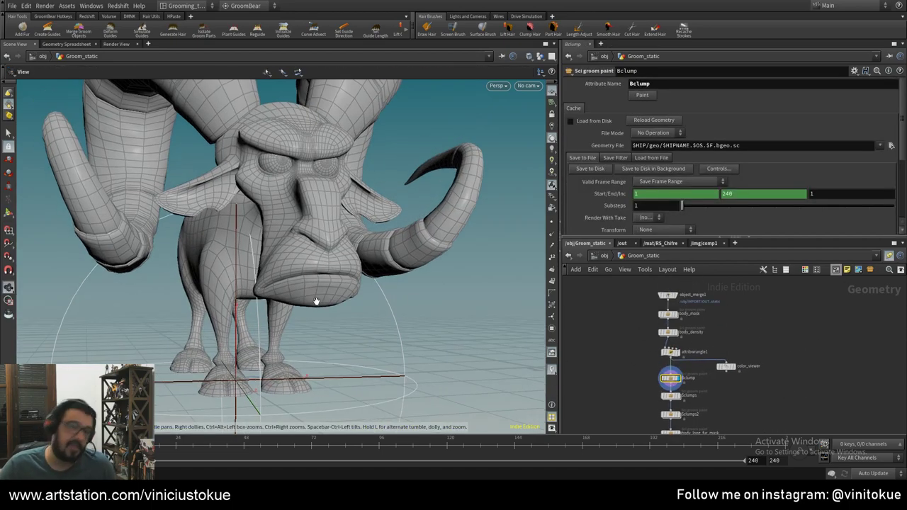
scroll(339, 243, up, 3)
mouse_move(339, 243)
mouse_down()
mouse_move(314, 209)
mouse_move(267, 189)
mouse_up()
key(Return)
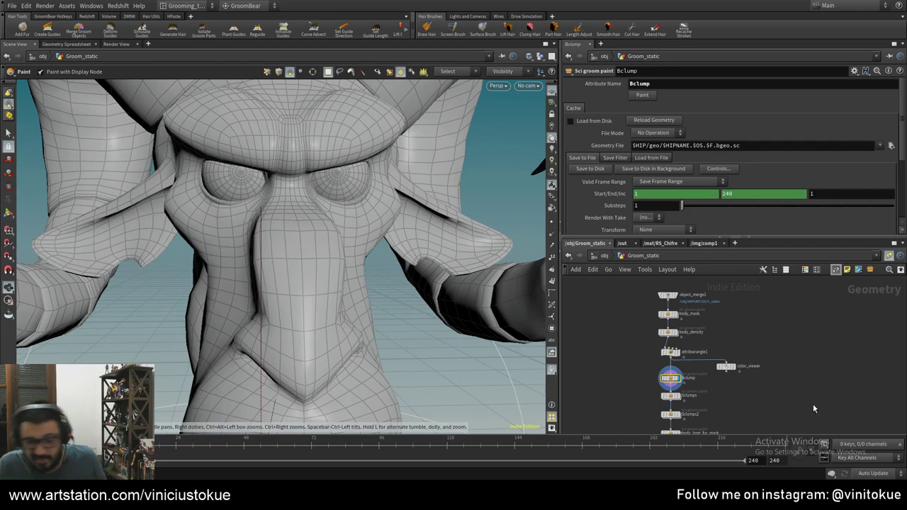
- View the Bclump mask's painted values around the ram's head
scroll(813, 403, up, 2)
scroll(708, 376, up, 1)
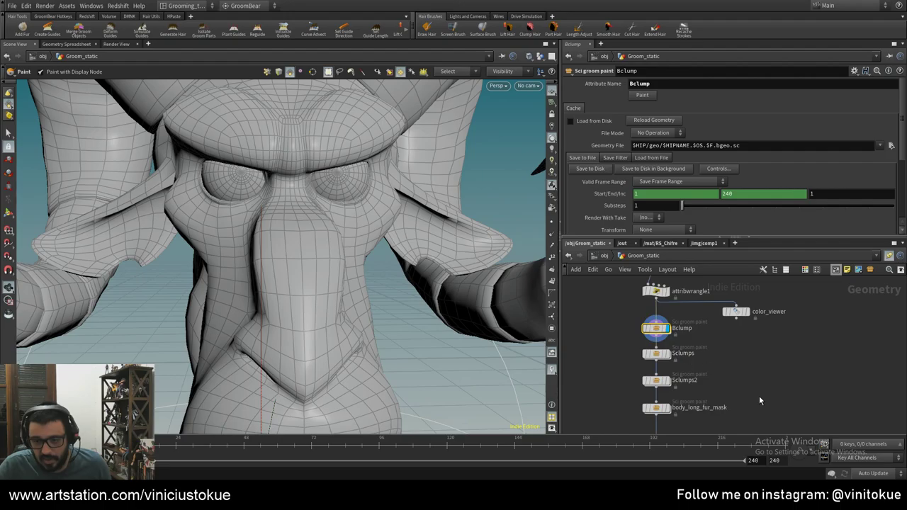
middle_drag(747, 389, 767, 391)
click(641, 96)
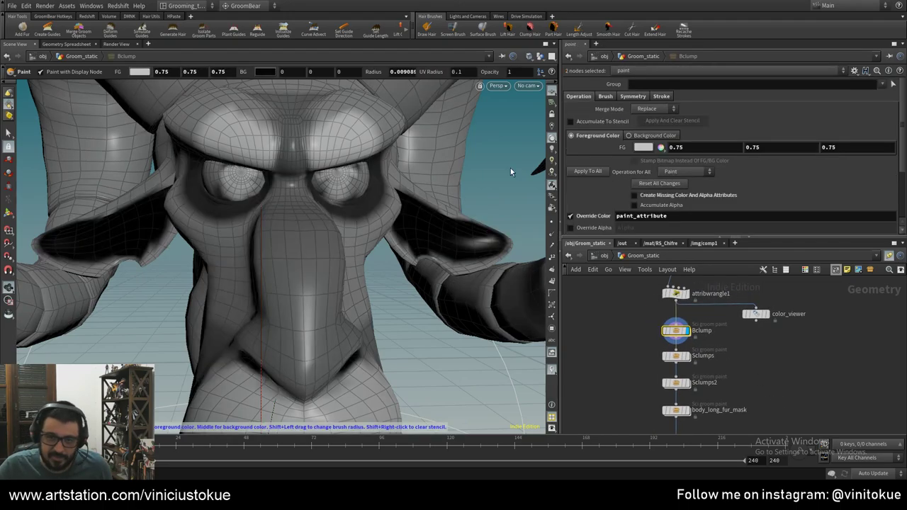
right_drag(394, 324, 330, 344)
mouse_move(330, 344)
mouse_down()
mouse_move(325, 255)
mouse_move(373, 239)
mouse_move(235, 241)
mouse_move(212, 259)
mouse_move(241, 255)
mouse_up()
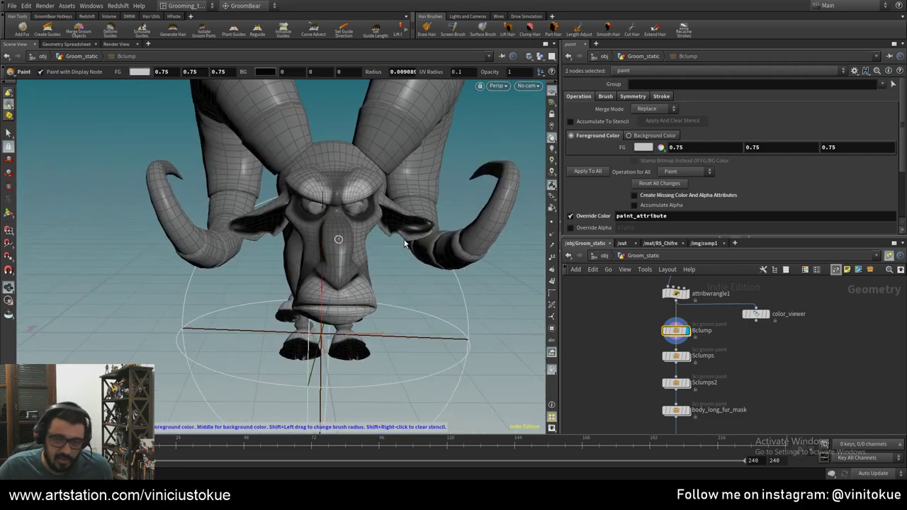
middle_drag(697, 418, 701, 333)
- Display blast1 and body_long_fur_mask, then return to the object level
middle_drag(691, 372, 704, 358)
click(689, 345)
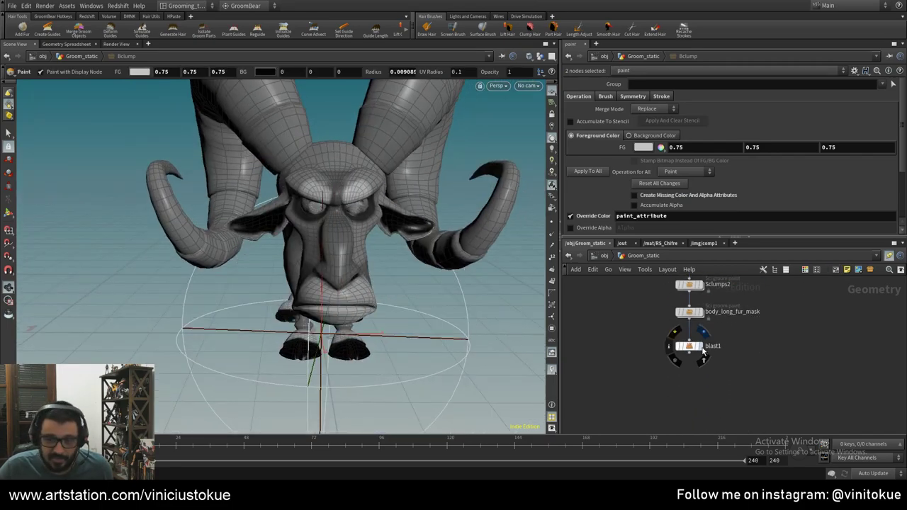
click(700, 346)
middle_drag(791, 351, 796, 399)
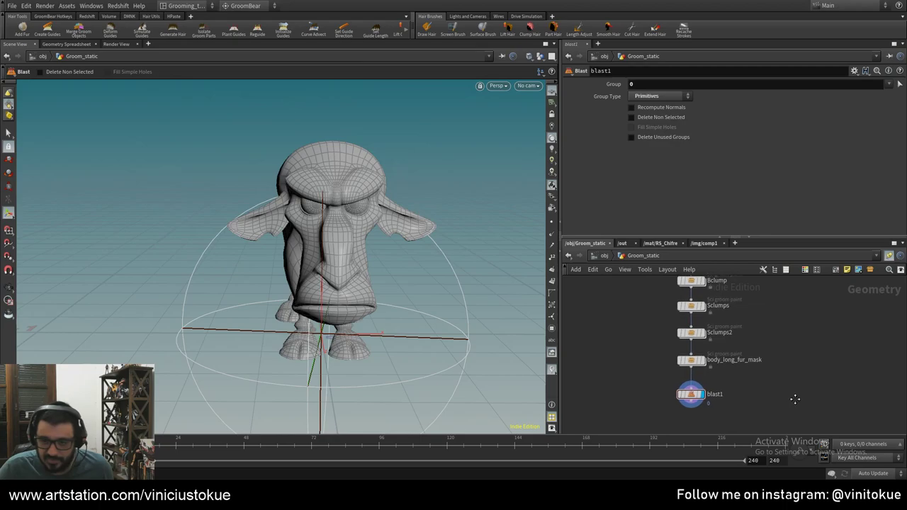
click(699, 360)
click(694, 360)
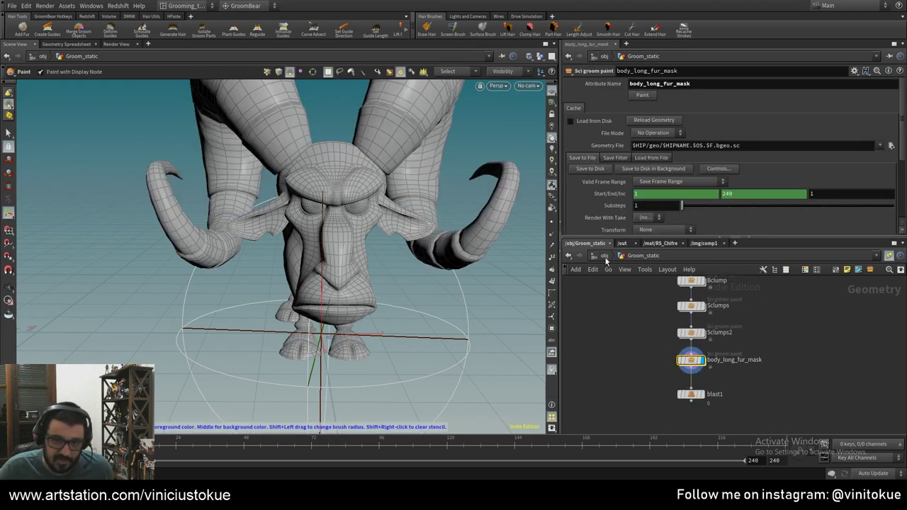
click(604, 256)
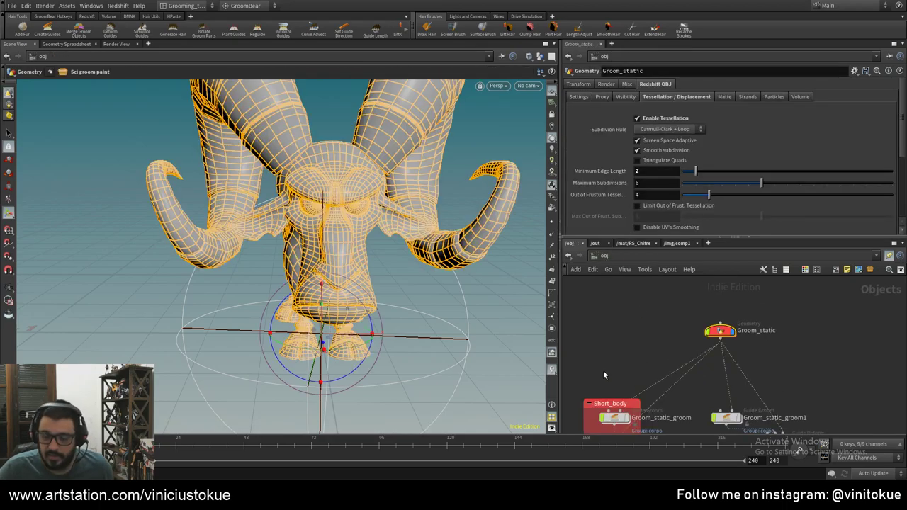
- Display Groom_static_hairgen's short fur, then enter the Groom_static_groom network
middle_drag(603, 375, 642, 277)
drag(578, 303, 662, 409)
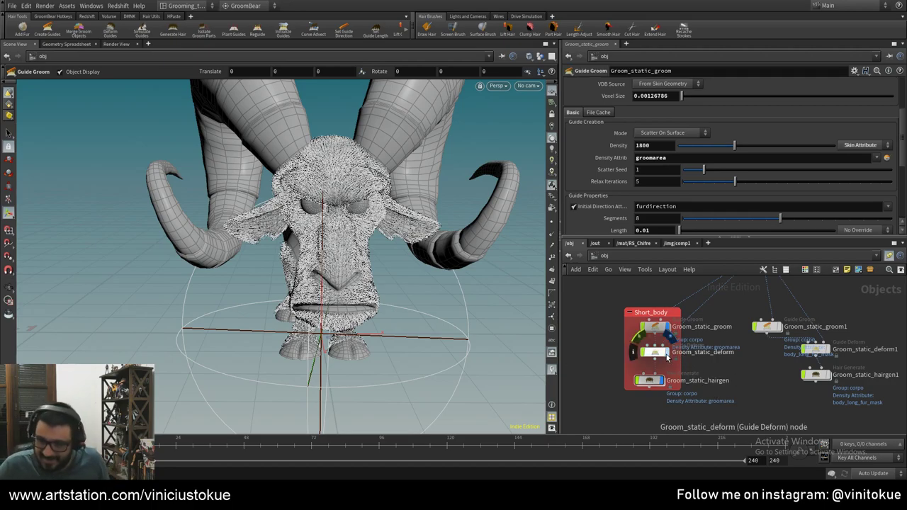
click(657, 375)
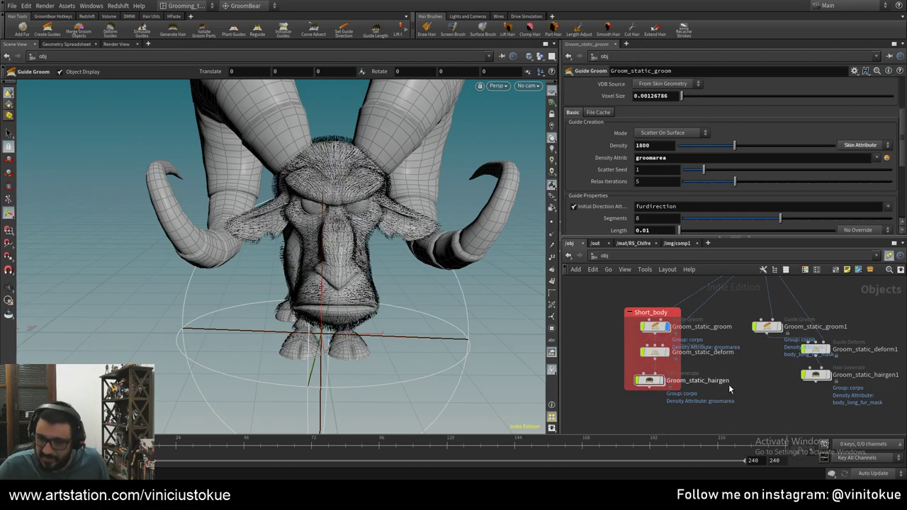
double_click(659, 328)
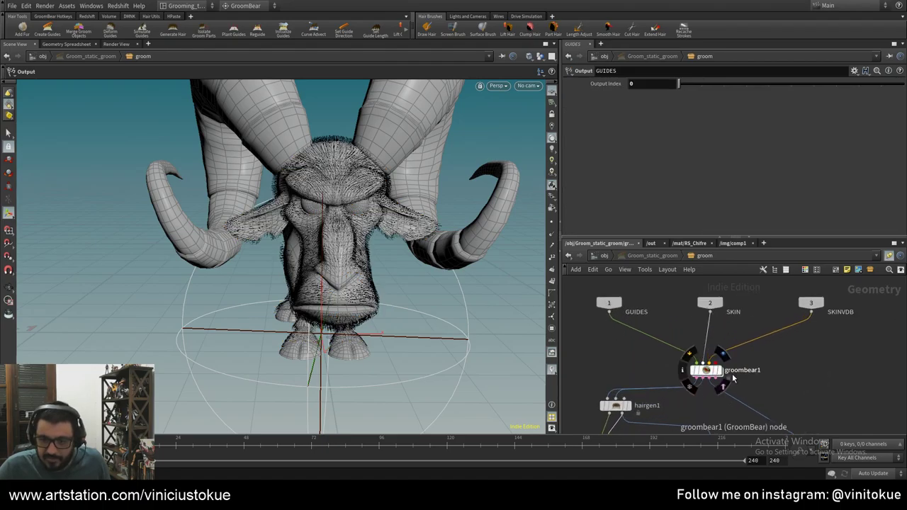
- Inspect the groombear1 brush step around the ram's head and horn
click(705, 371)
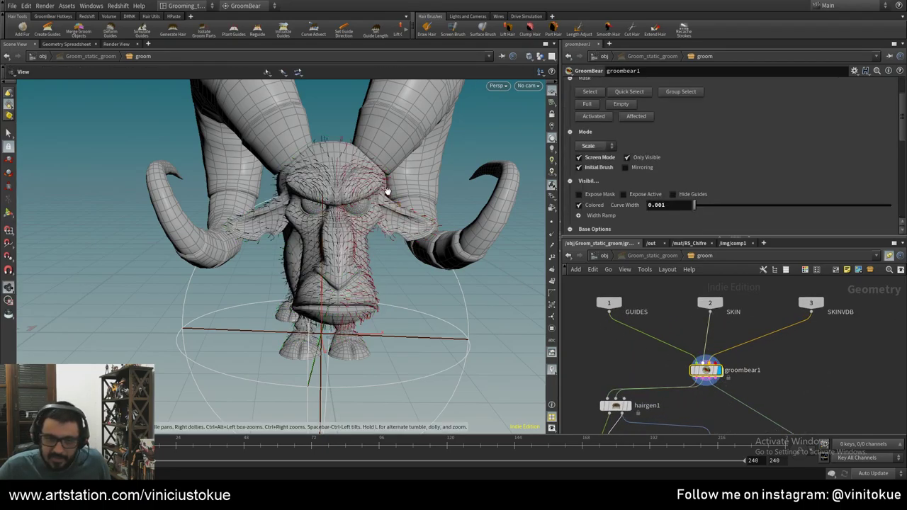
mouse_move(318, 233)
alt+mouse_down()
mouse_move(419, 237)
mouse_move(339, 271)
mouse_move(284, 263)
mouse_move(370, 318)
mouse_move(394, 293)
mouse_move(362, 354)
alt+mouse_up()
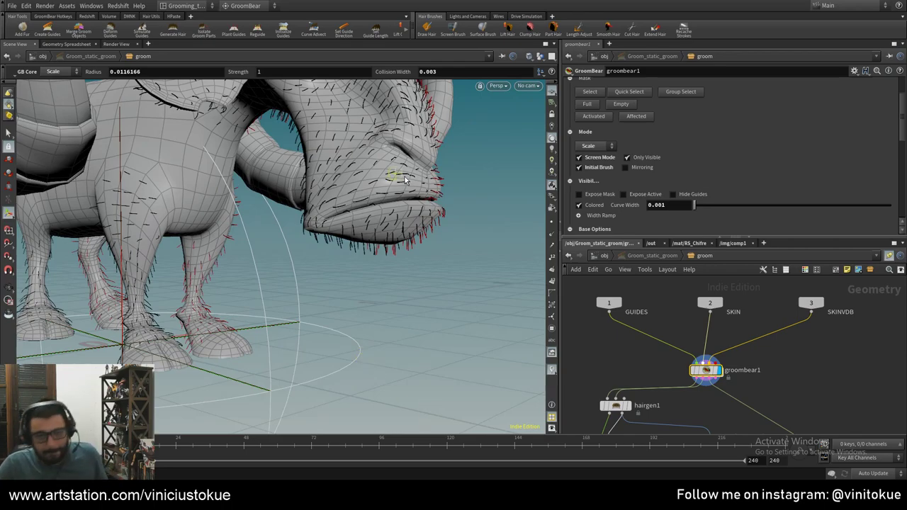
mouse_move(363, 355)
alt+mouse_down()
mouse_move(430, 211)
mouse_move(216, 255)
mouse_move(269, 257)
alt+mouse_up()
middle_drag(617, 344, 615, 282)
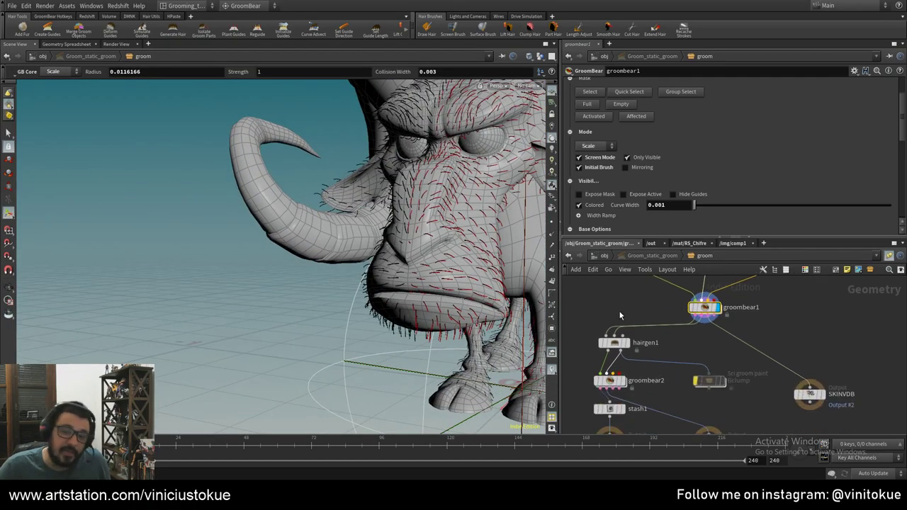
scroll(620, 315, up, 3)
- Display hairgen1's hair result and view it on the body and legs
click(629, 356)
click(609, 356)
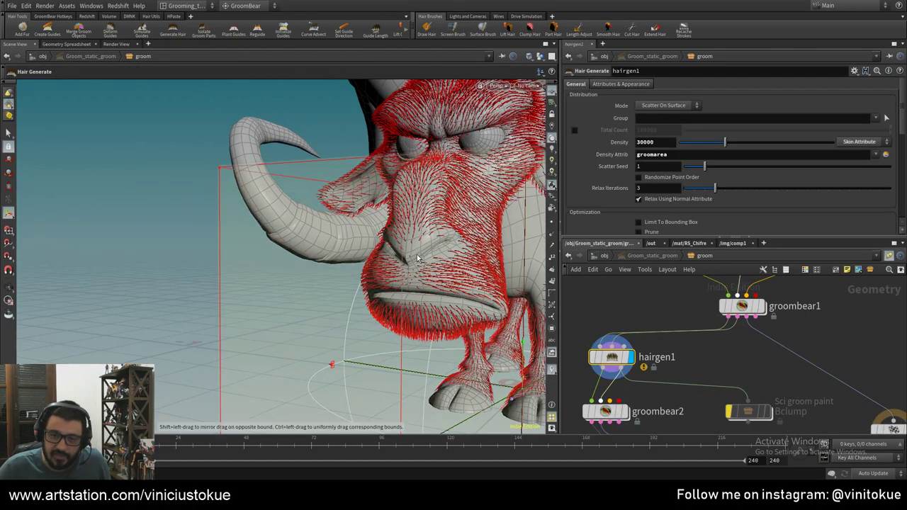
mouse_move(418, 259)
alt+mouse_down()
mouse_move(385, 202)
mouse_move(440, 213)
mouse_move(456, 230)
alt+mouse_up()
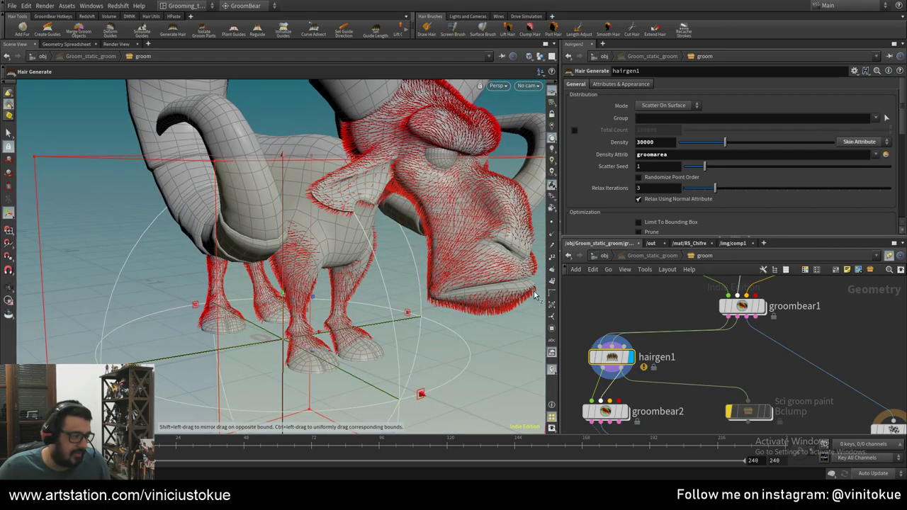
mouse_move(535, 296)
alt+mouse_down()
mouse_move(510, 269)
mouse_move(350, 265)
mouse_move(300, 237)
mouse_move(216, 245)
mouse_move(193, 288)
mouse_move(299, 247)
mouse_move(465, 323)
alt+mouse_up()
scroll(490, 243, up, 5)
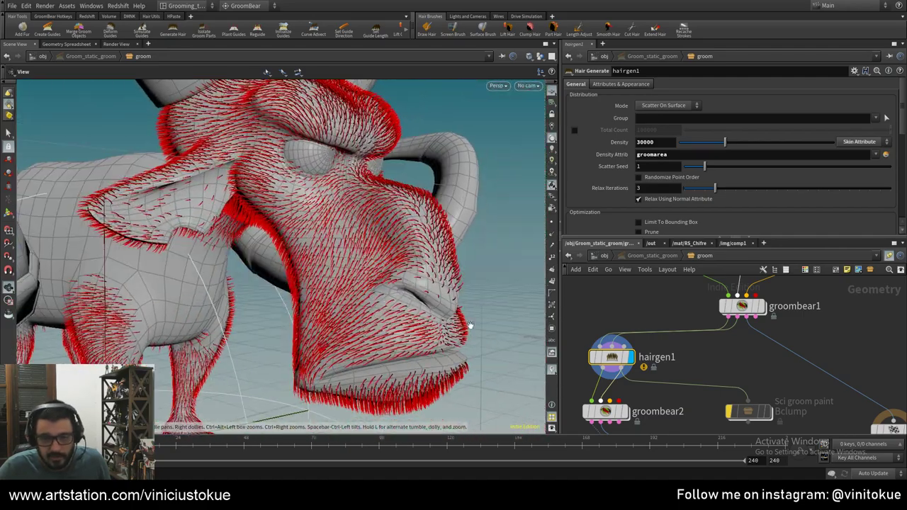
- Display groombear2's brushed guides around the snout, eye and horn
click(623, 419)
mouse_move(396, 328)
alt+mouse_down()
mouse_move(390, 259)
mouse_move(433, 272)
alt+mouse_up()
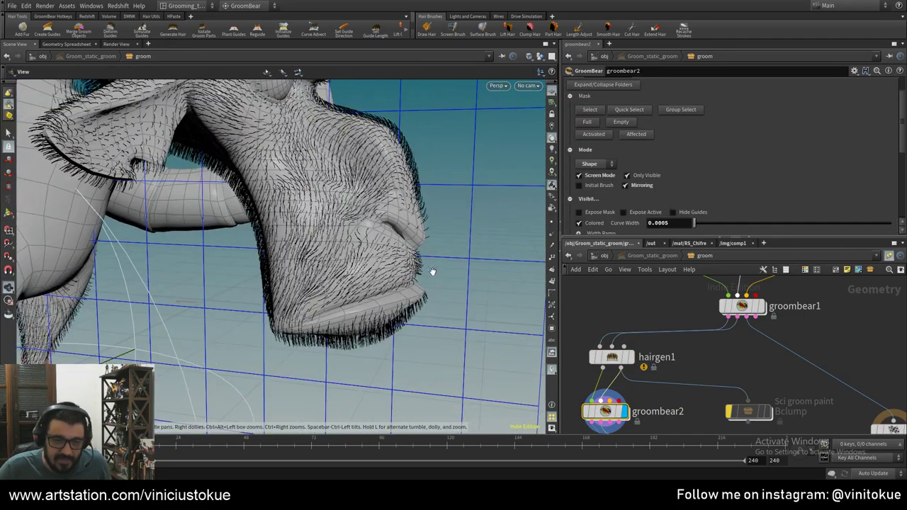
scroll(433, 272, up, 5)
key(Return)
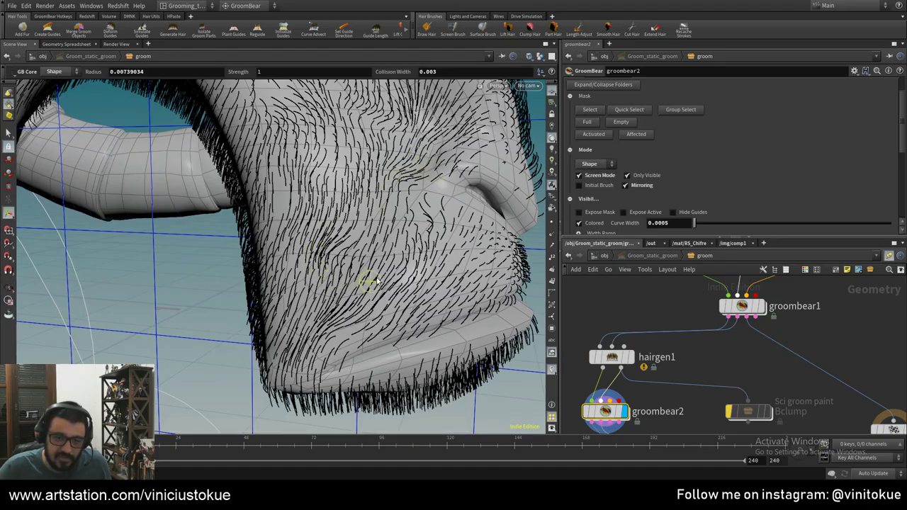
key(Escape)
mouse_move(384, 338)
mouse_down()
mouse_move(405, 270)
mouse_move(399, 237)
mouse_move(253, 219)
mouse_move(216, 301)
mouse_move(417, 262)
mouse_move(660, 331)
mouse_up()
key(Return)
key(Escape)
- Display stash1, nudge it left, and set the display flag on GUIDES
middle_drag(737, 378, 774, 307)
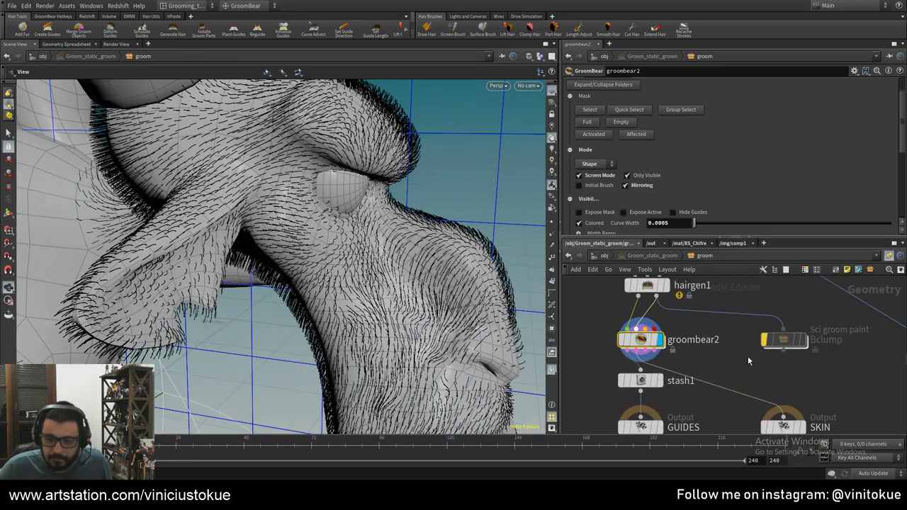
click(659, 380)
click(645, 387)
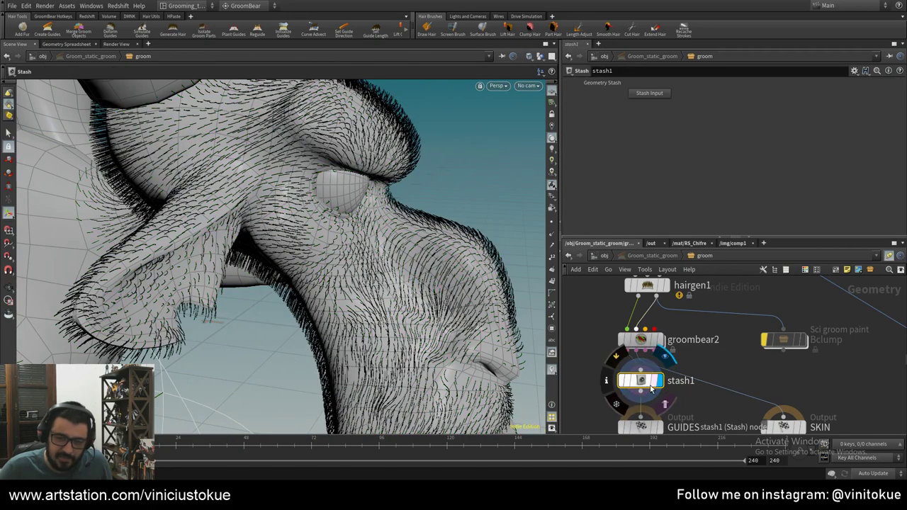
drag(643, 386, 626, 386)
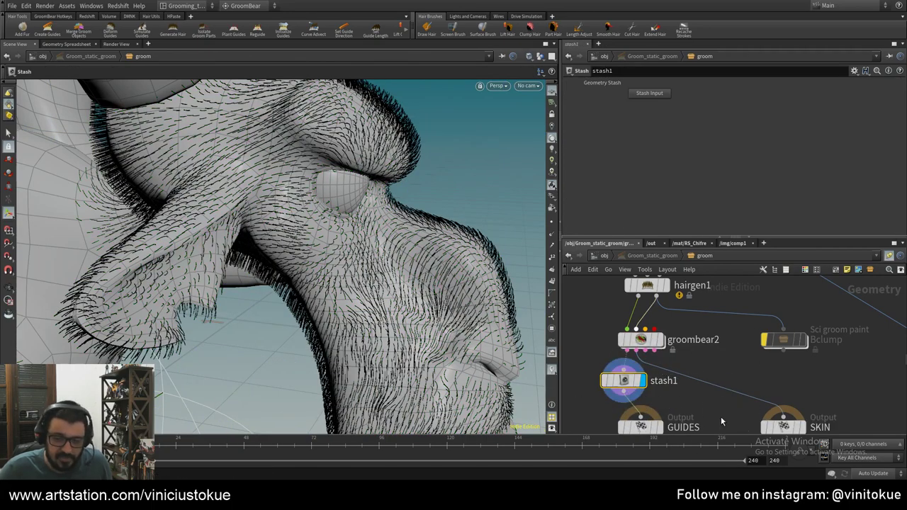
middle_drag(721, 417, 714, 398)
click(634, 408)
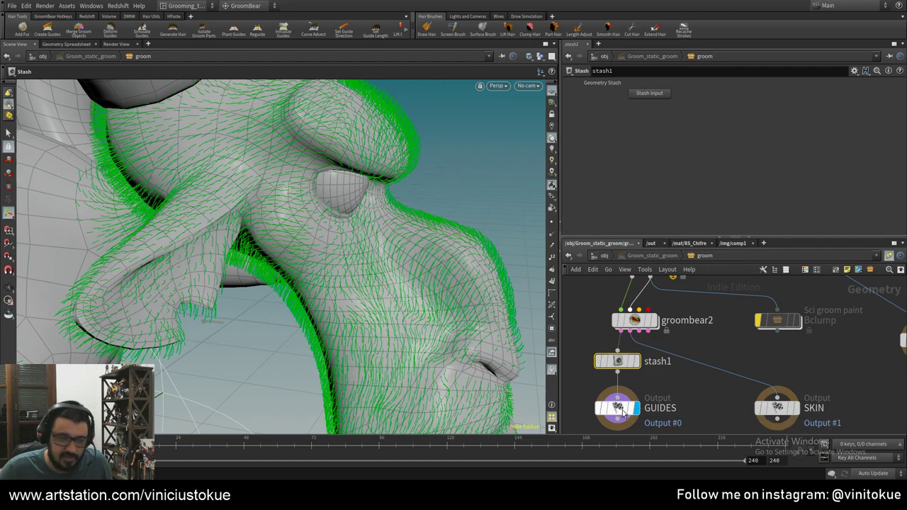
- Return to /obj and display Groom_static_hairgen's fur with its settings
click(604, 256)
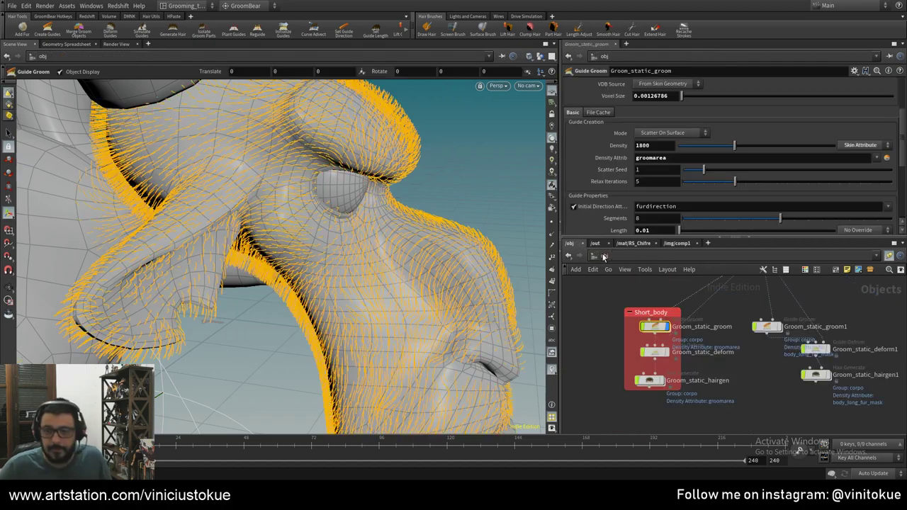
mouse_move(620, 423)
middle_down()
mouse_move(719, 389)
mouse_move(750, 358)
middle_up()
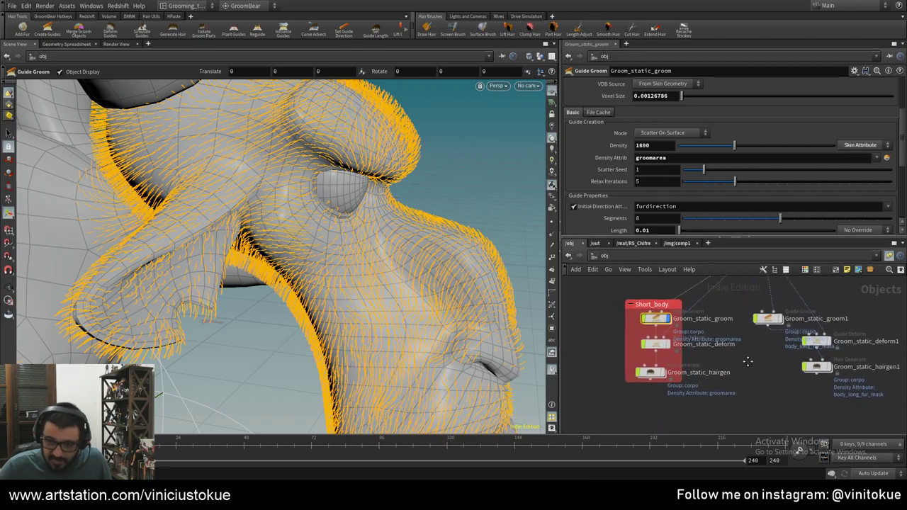
click(659, 378)
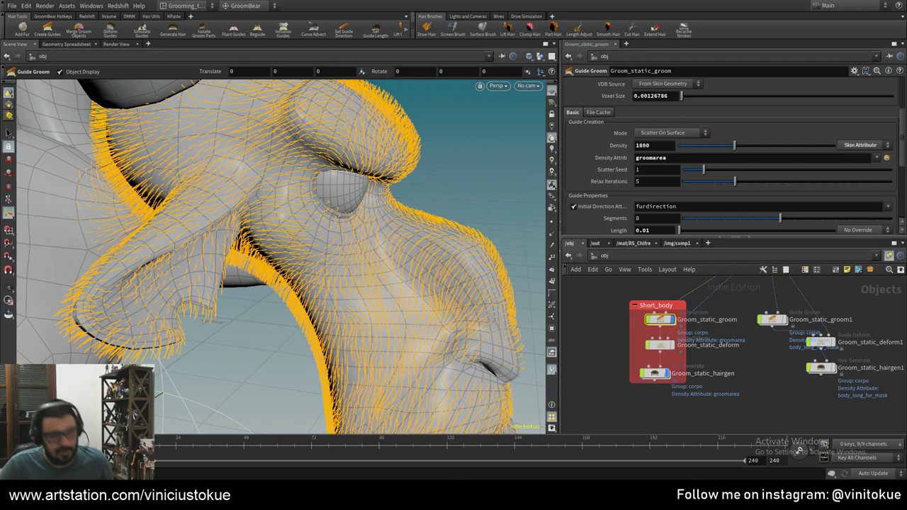
click(654, 375)
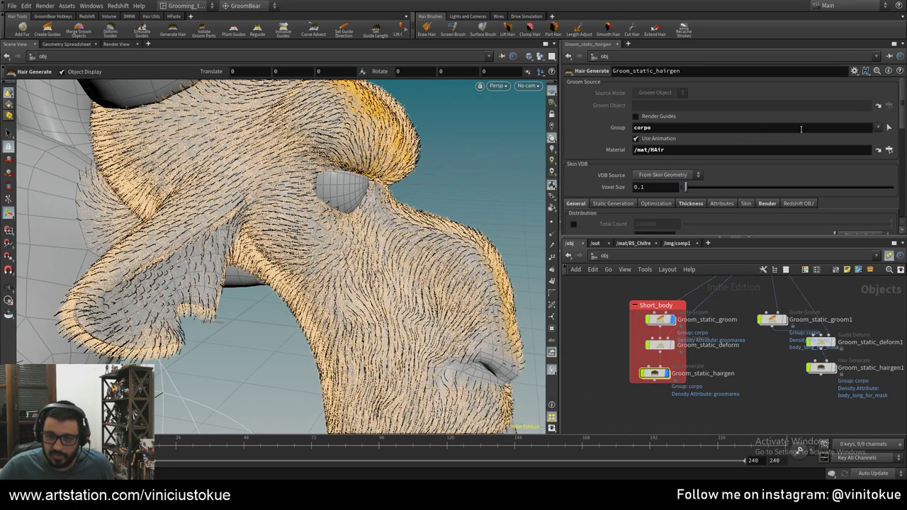
- Confirm Groom_static_hairgen's Density of 1.05e+06 and recook the hair
scroll(592, 198, down, 1)
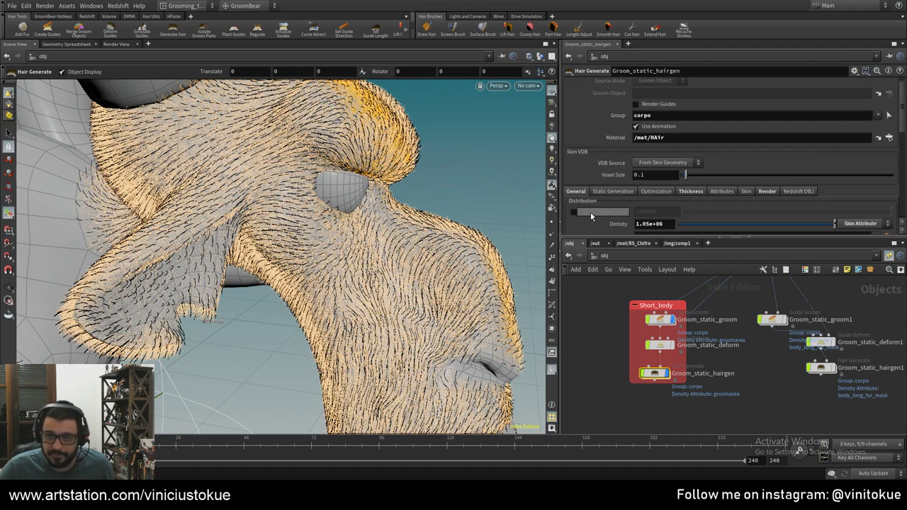
scroll(582, 215, down, 4)
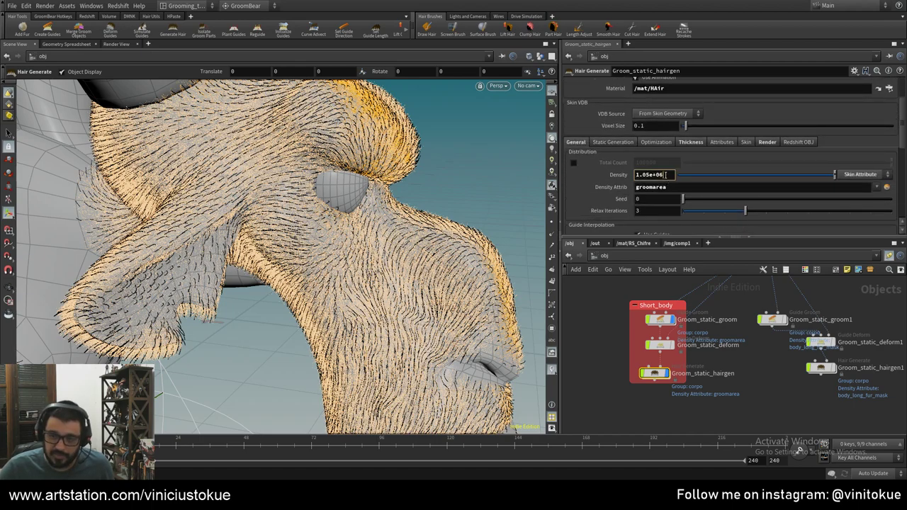
click(622, 176)
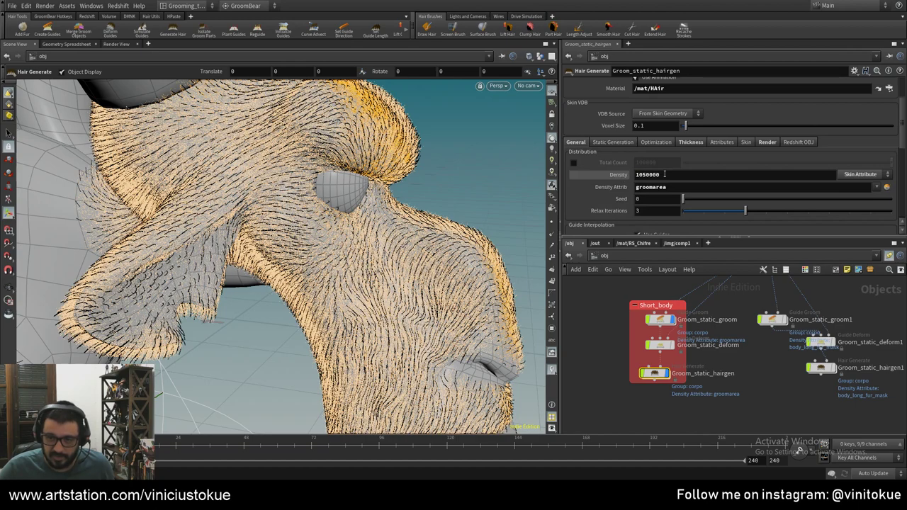
double_click(643, 175)
key(Return)
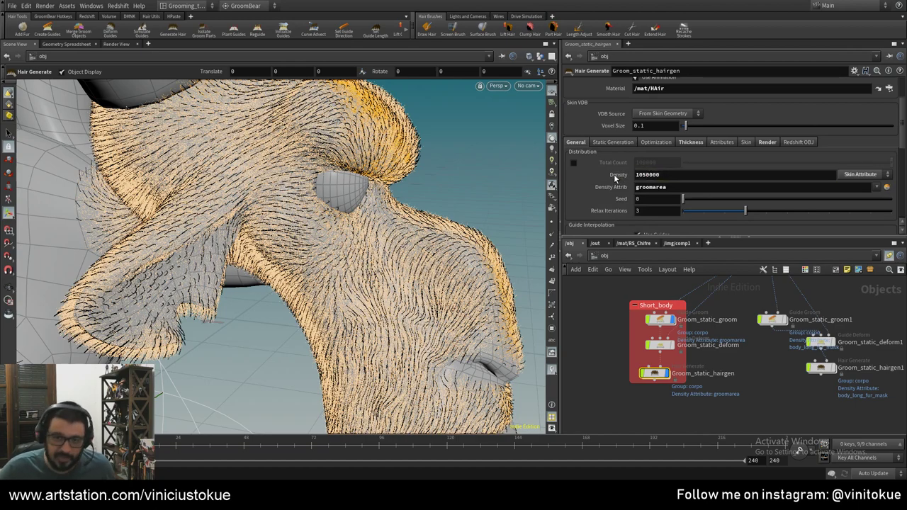
click(665, 176)
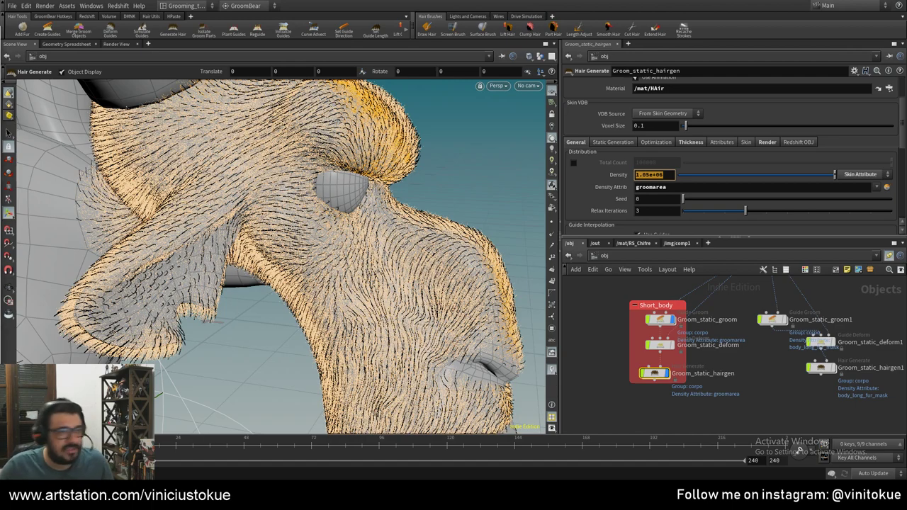
click(666, 175)
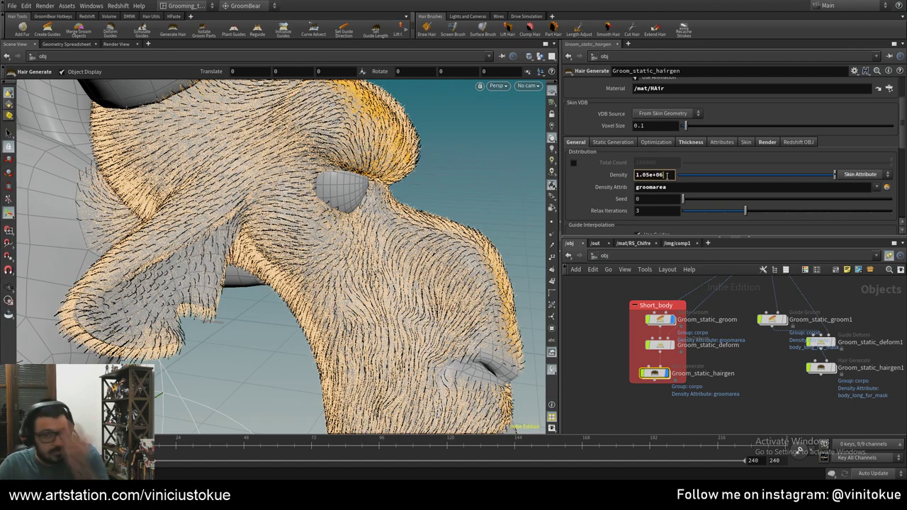
key(Return)
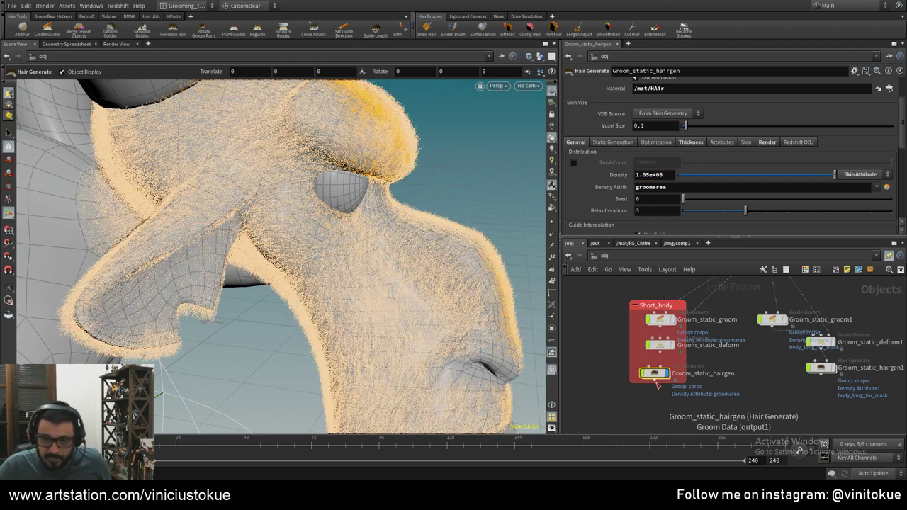
- Drag Groom_static_hairgen out of the Short_body network box
key(Escape)
drag(528, 273, 477, 240)
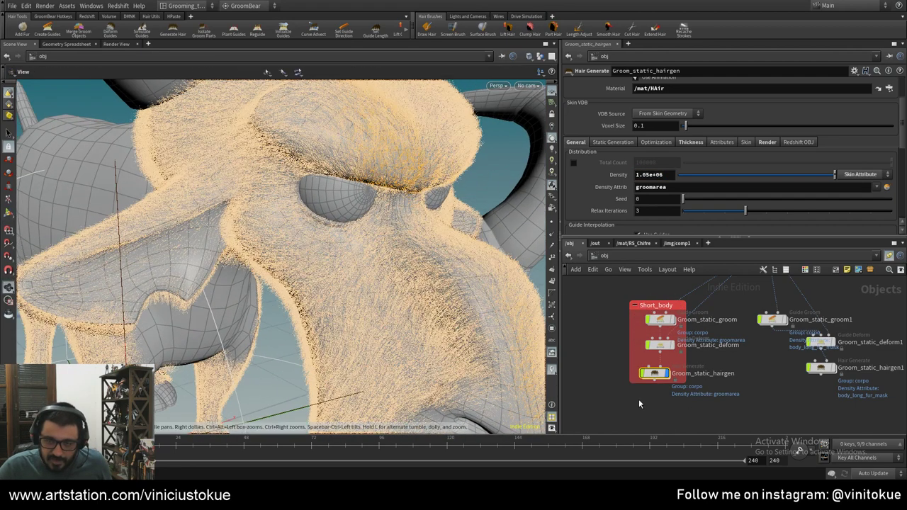
middle_drag(639, 401, 666, 374)
mouse_move(674, 352)
mouse_down()
mouse_move(566, 367)
mouse_move(608, 363)
mouse_up()
- Add a Hair Generate node, hairgen1, wired into the Short_body groom chain
key(Tab)
text(ha)
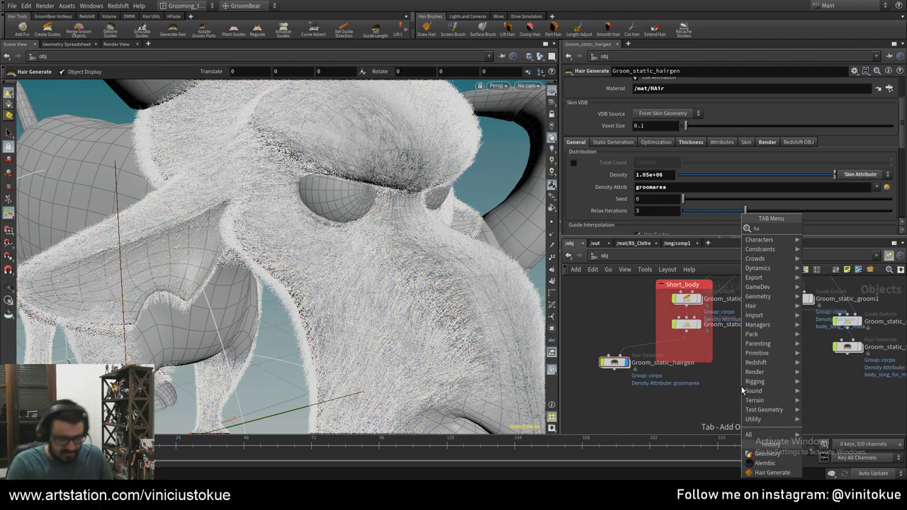
key(Return)
click(741, 386)
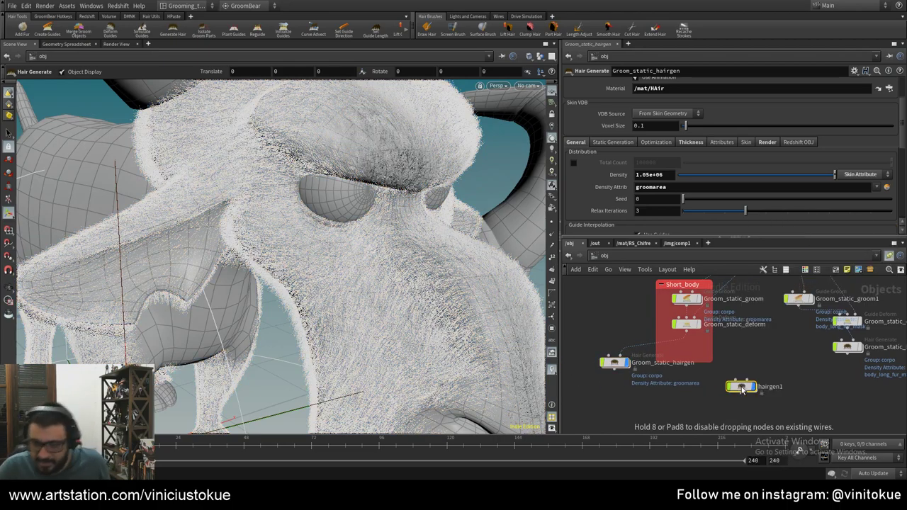
click(742, 381)
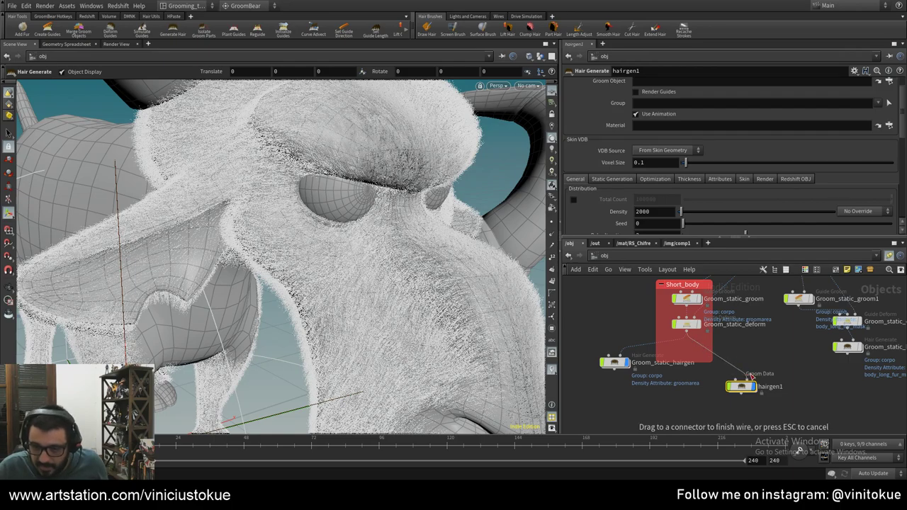
click(741, 386)
drag(741, 386, 699, 354)
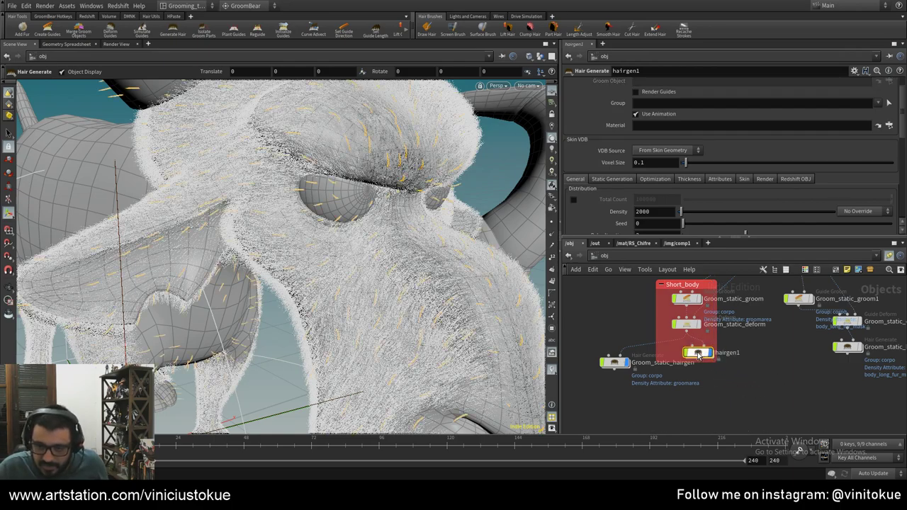
- Hide Groom_static_hairgen's fur and try hairgen1 densities of 1.05e+02, then 1.05e+06
click(607, 362)
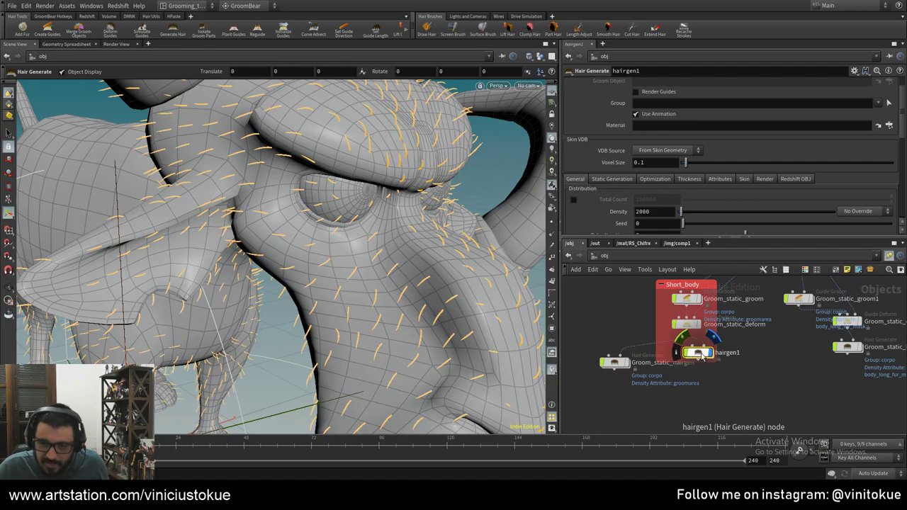
drag(701, 356, 690, 354)
key(Escape)
text(1.05e+06)
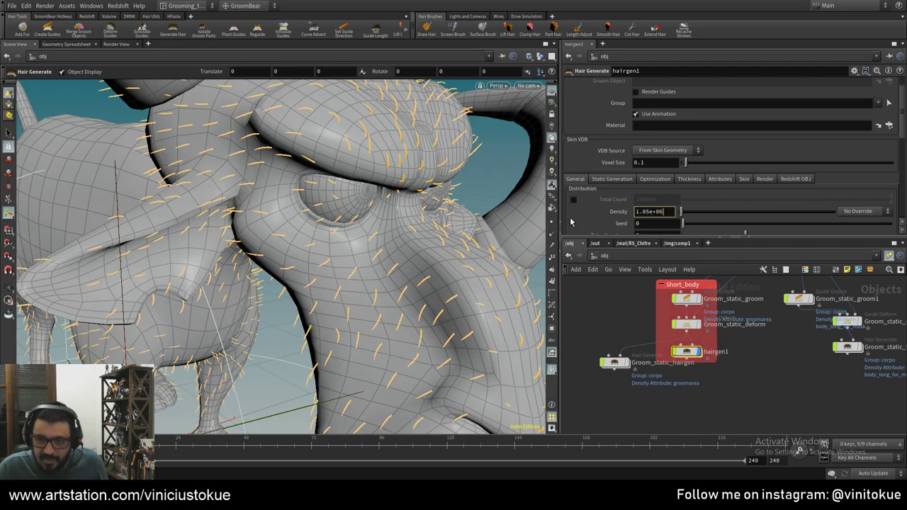
key(BackSpace)
text(1)
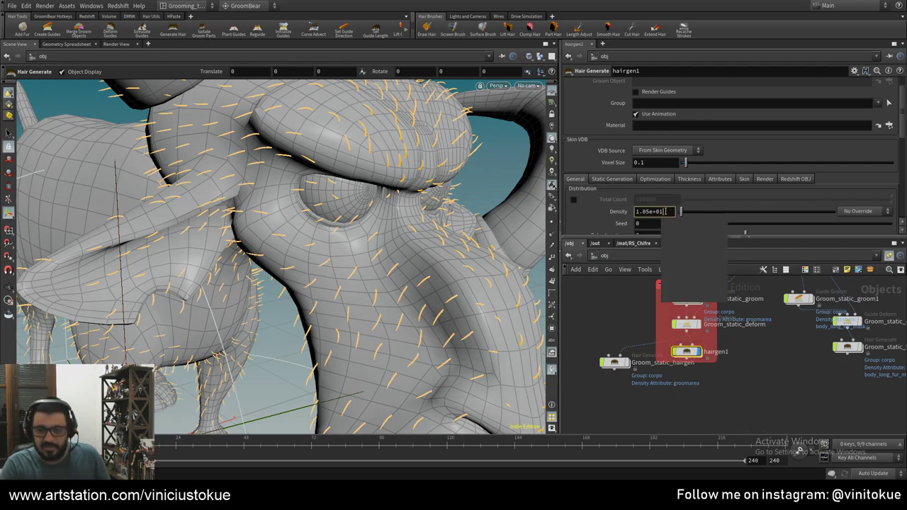
text(2)
key(Return)
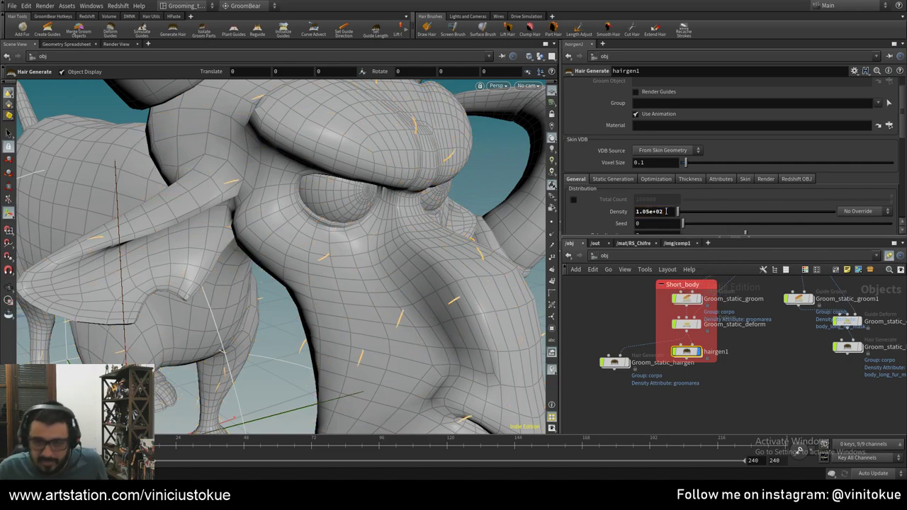
key(BackSpace)
text(6)
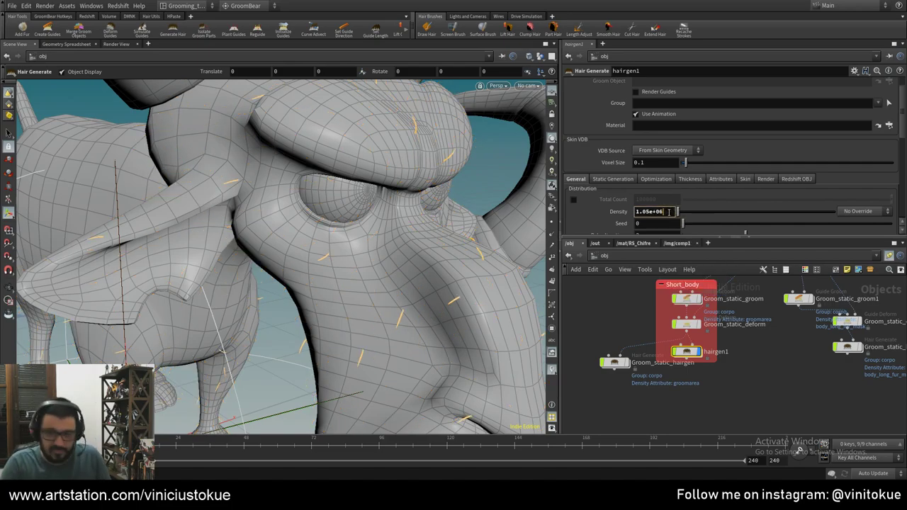
key(Return)
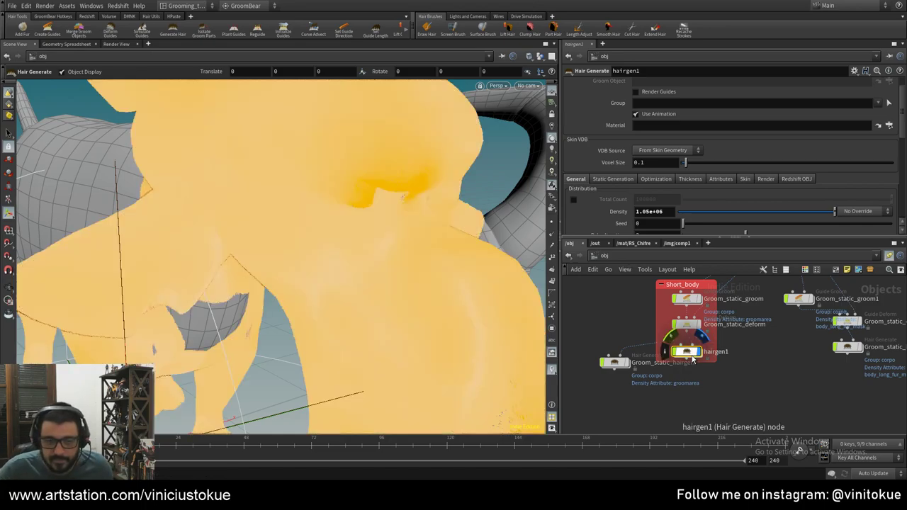
- Lower hairgen1's Density to 10500
click(620, 214)
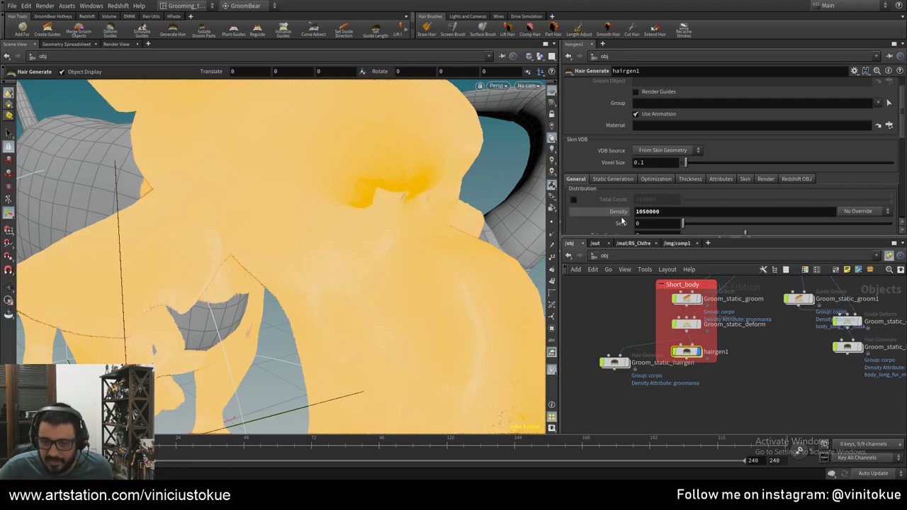
click(664, 212)
key(BackSpace)
key(Return)
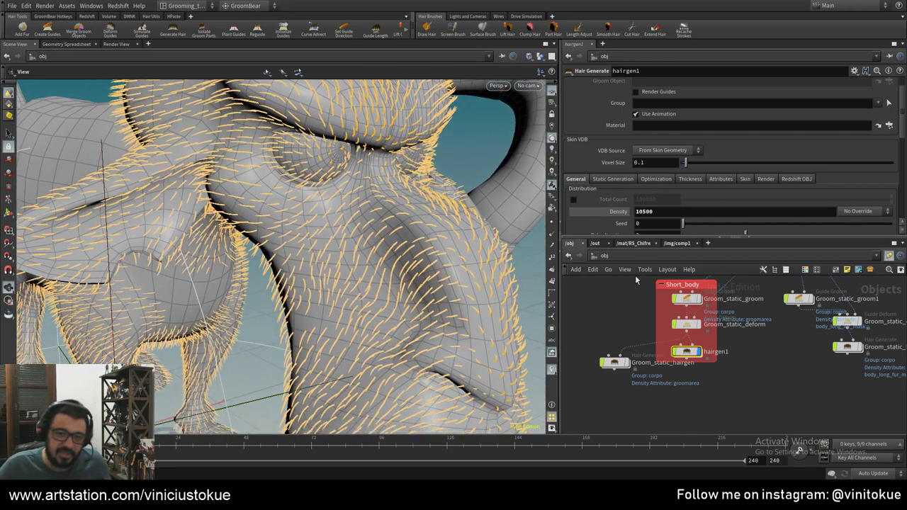
scroll(830, 187, down, 1)
- Drive hairgen1's density from the groomarea skin attribute
click(872, 201)
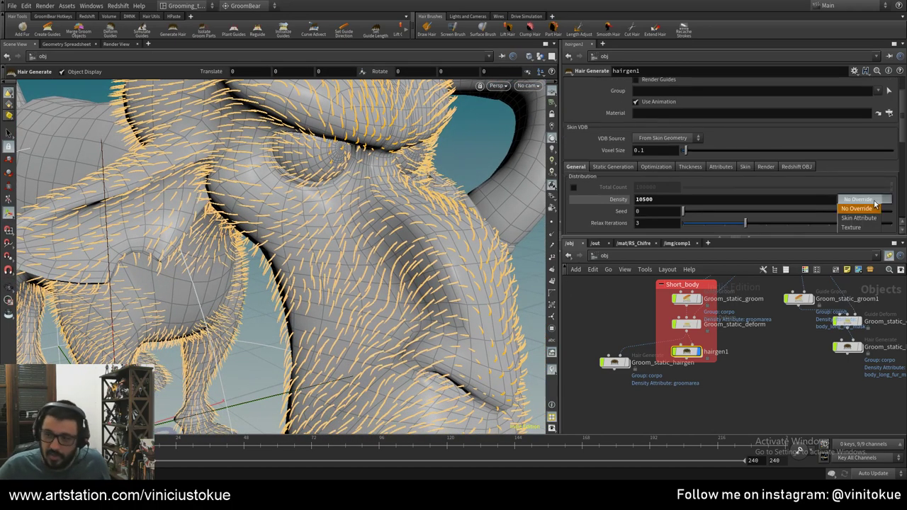
click(865, 209)
key(Return)
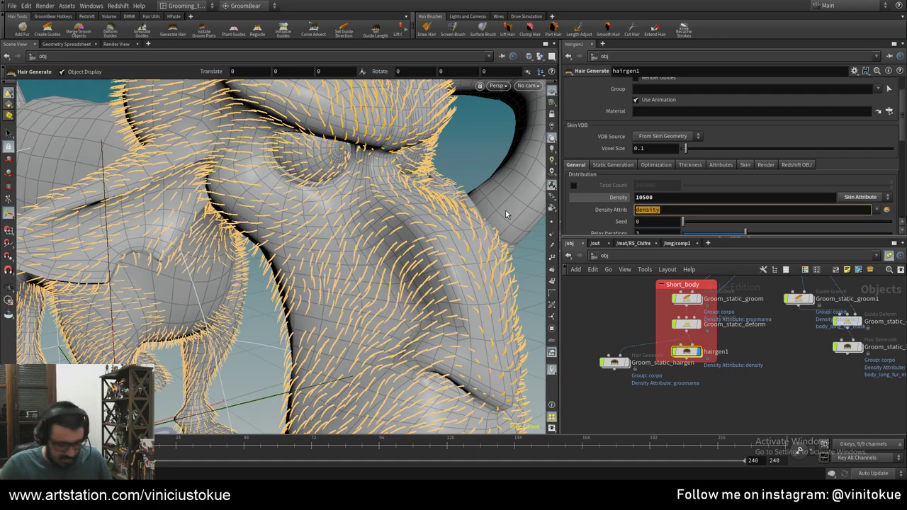
text(groomare)
key(Return)
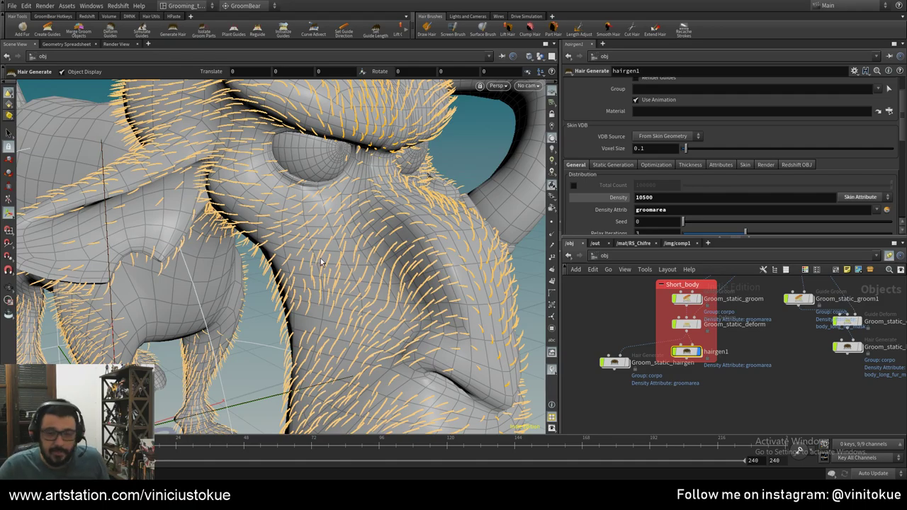
- Raise the Density to 30500, then 60500, and dive inside hairgen1
alt+drag(320, 258, 381, 233)
alt+right_drag(380, 234, 354, 212)
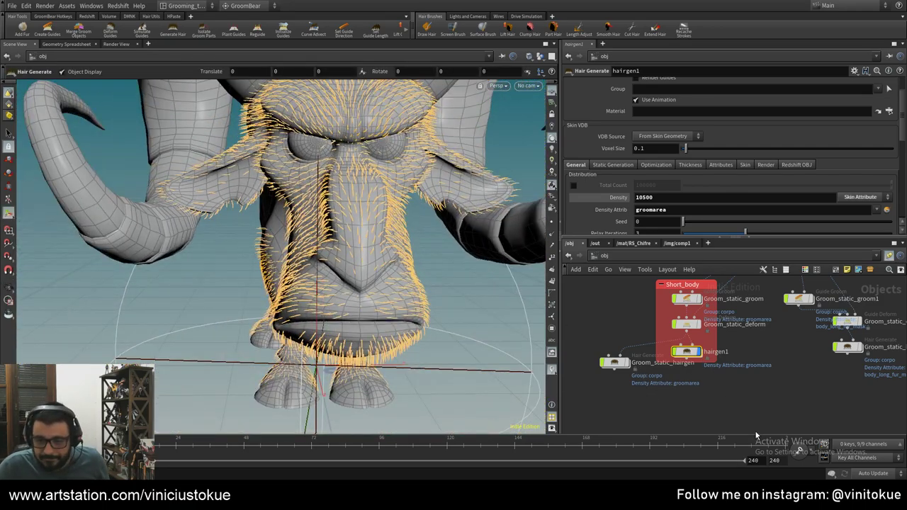
scroll(685, 343, up, 4)
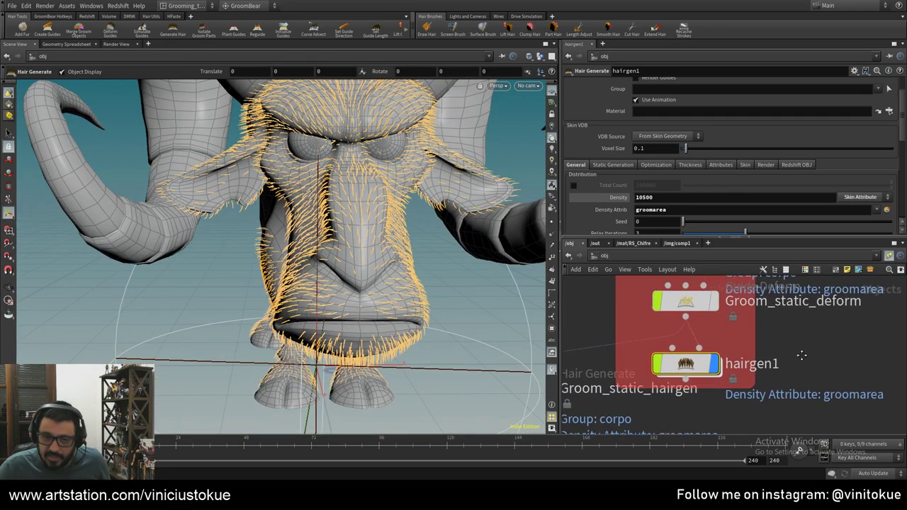
scroll(801, 355, down, 4)
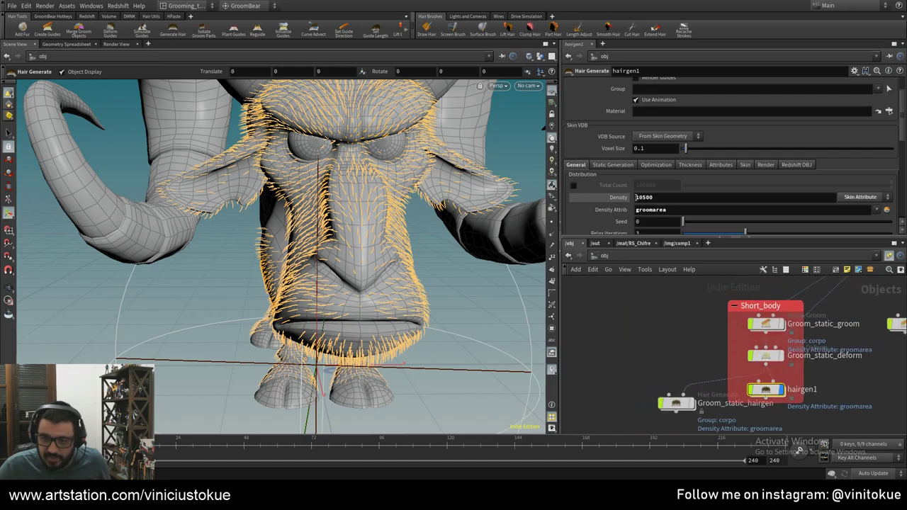
text(30500)
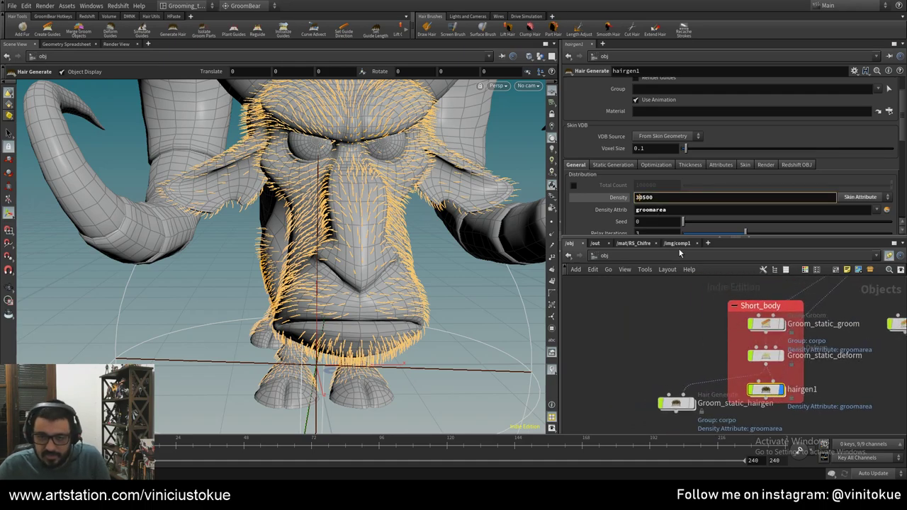
key(Return)
drag(278, 273, 376, 241)
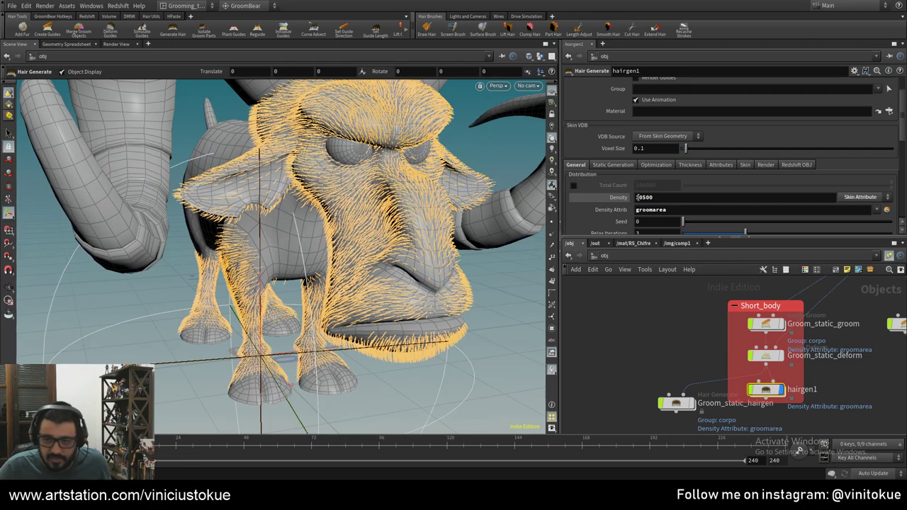
click(635, 198)
text(60500)
key(Return)
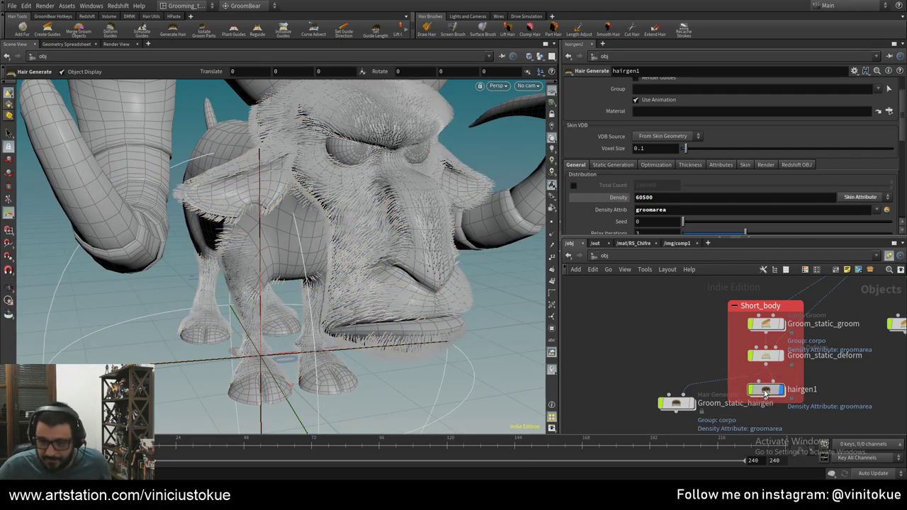
double_click(764, 389)
middle_drag(703, 345, 676, 339)
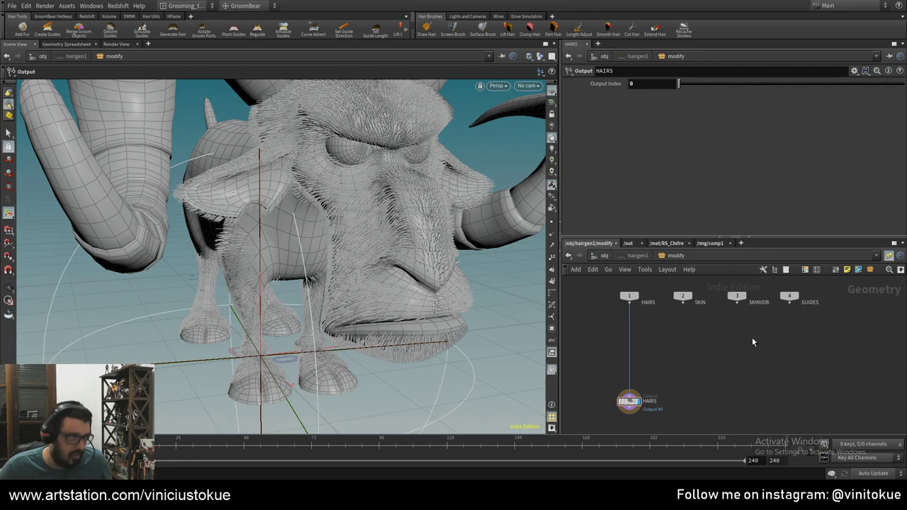
scroll(738, 373, up, 1)
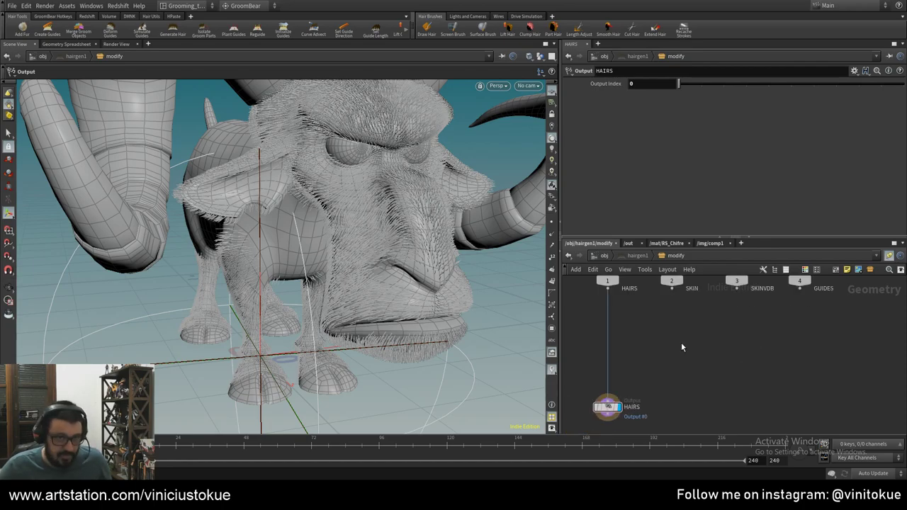
middle_drag(683, 344, 696, 357)
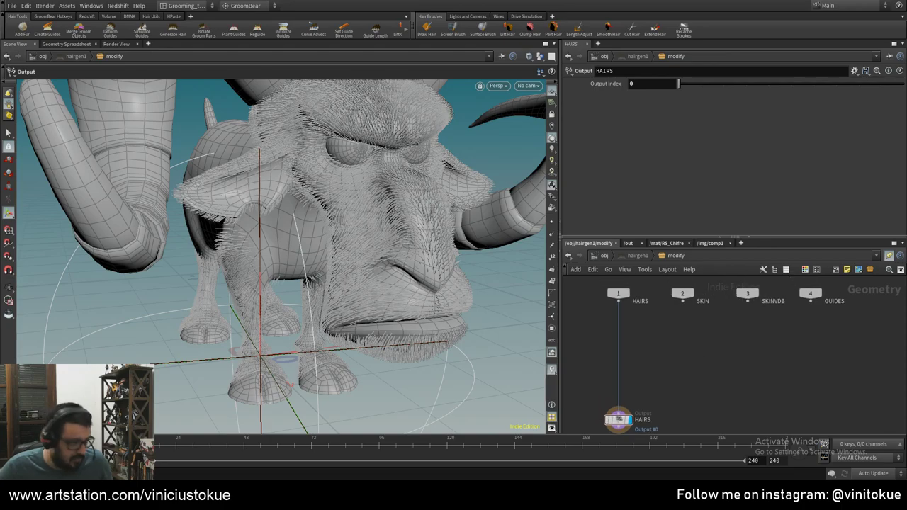
- Bring up the PureRef board and pan across the ram fur close-up photo
key(alt+Tab)
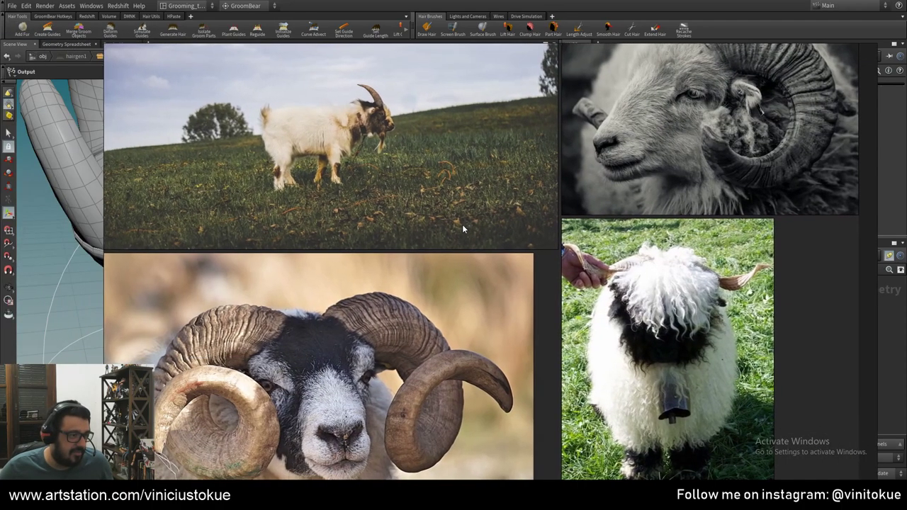
drag(462, 224, 451, 177)
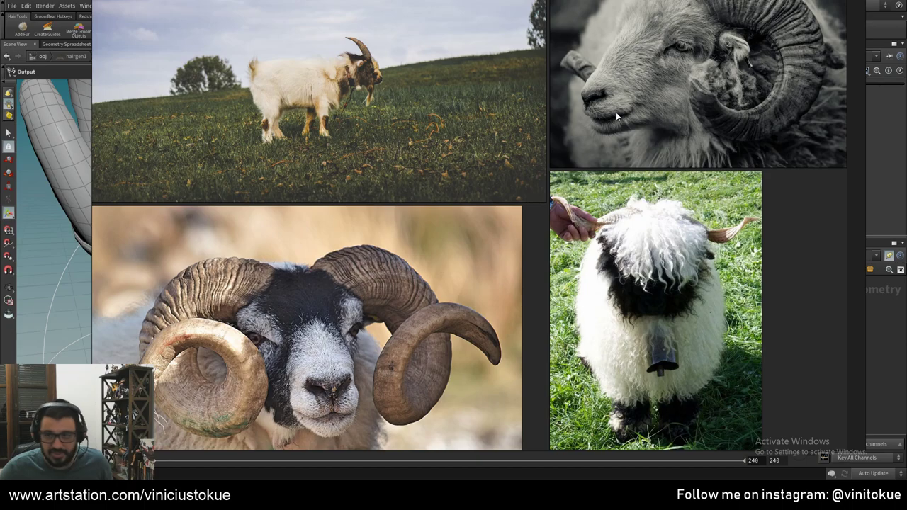
scroll(641, 66, up, 3)
scroll(636, 88, up, 1)
middle_drag(586, 135, 543, 220)
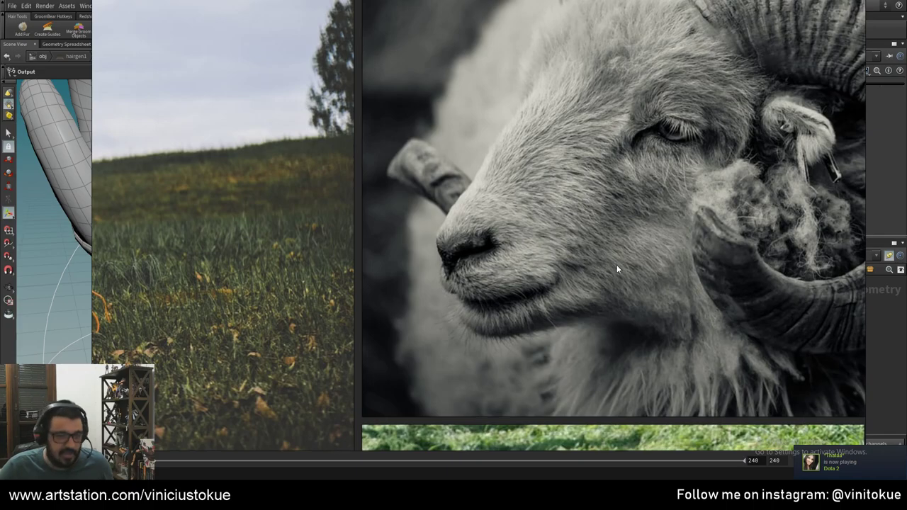
scroll(617, 269, down, 4)
scroll(616, 277, down, 1)
- Frame all four reference photos, slide to the others and zoom out over the whole board
mouse_move(616, 277)
middle_down()
mouse_move(581, 146)
mouse_move(593, 153)
middle_up()
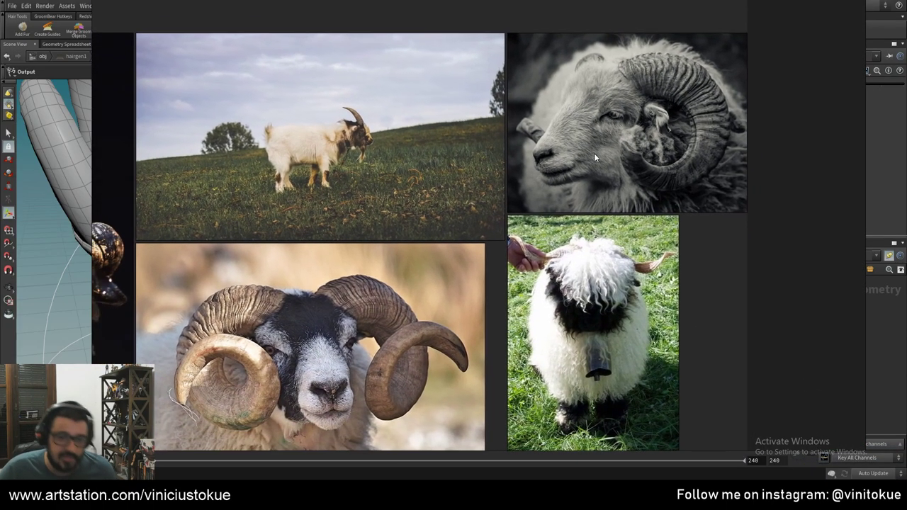
scroll(594, 153, down, 1)
scroll(346, 340, up, 1)
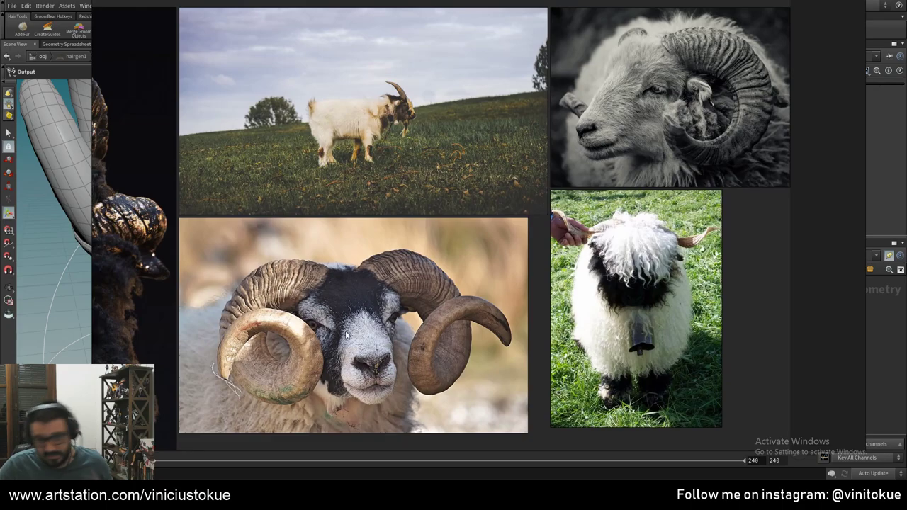
scroll(347, 335, up, 3)
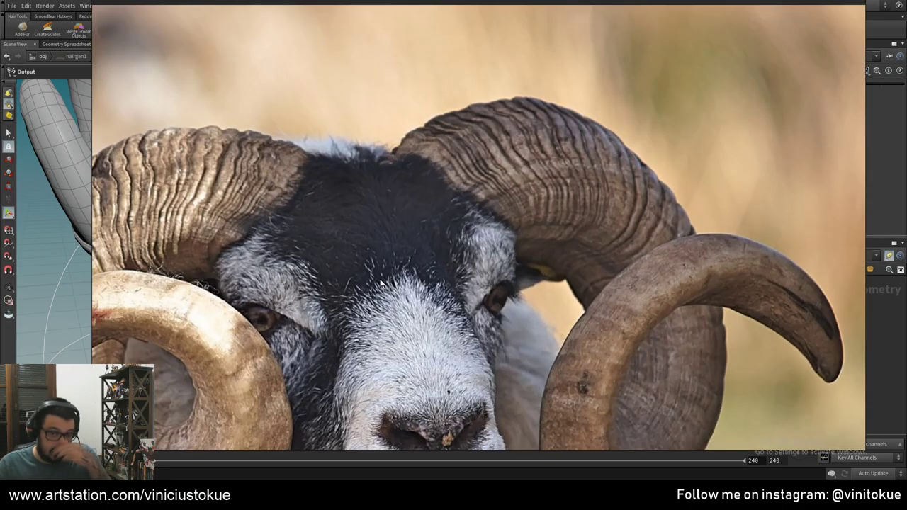
scroll(380, 284, down, 3)
mouse_move(380, 284)
middle_down()
mouse_move(585, 321)
mouse_move(694, 323)
middle_up()
scroll(385, 160, up, 2)
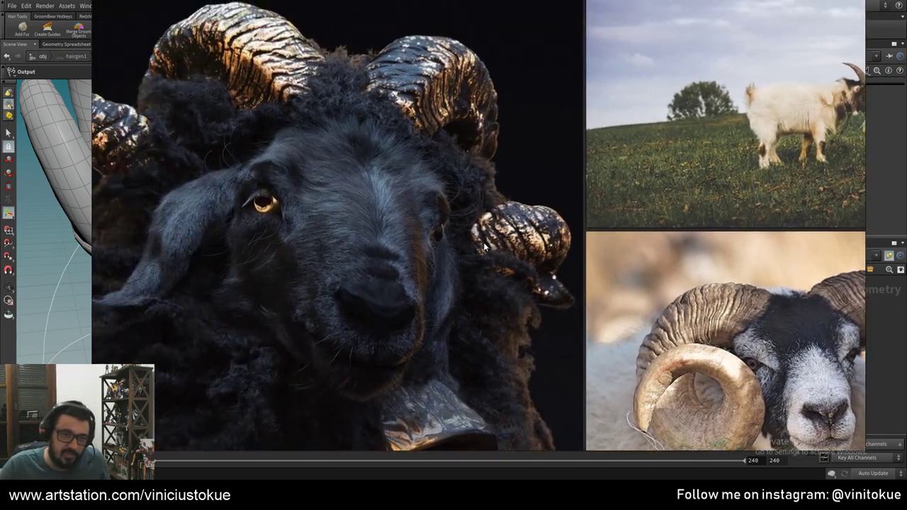
scroll(385, 160, up, 3)
scroll(380, 268, down, 2)
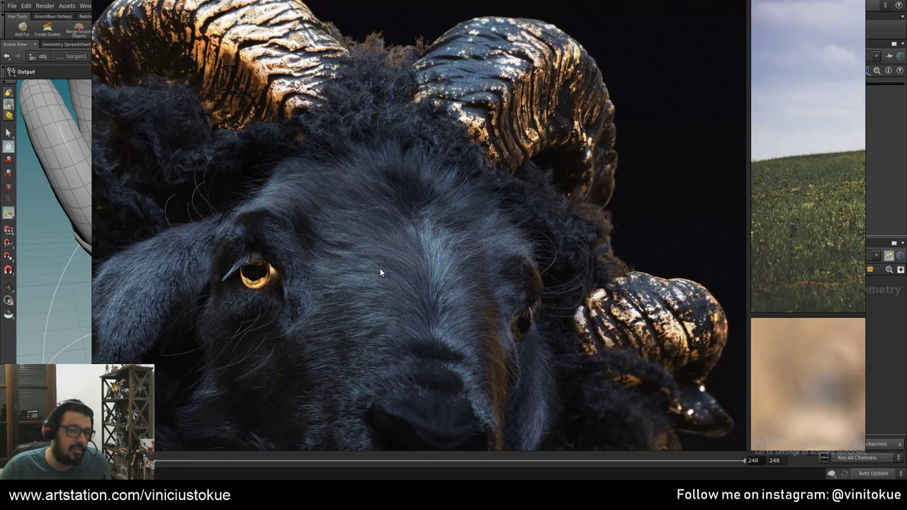
scroll(472, 289, down, 3)
scroll(604, 288, down, 1)
scroll(604, 288, down, 2)
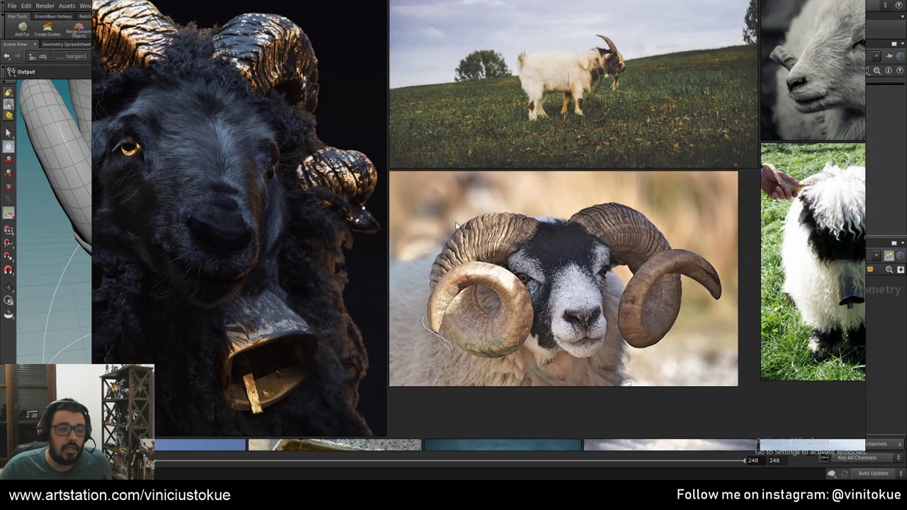
scroll(604, 289, down, 1)
scroll(604, 288, down, 1)
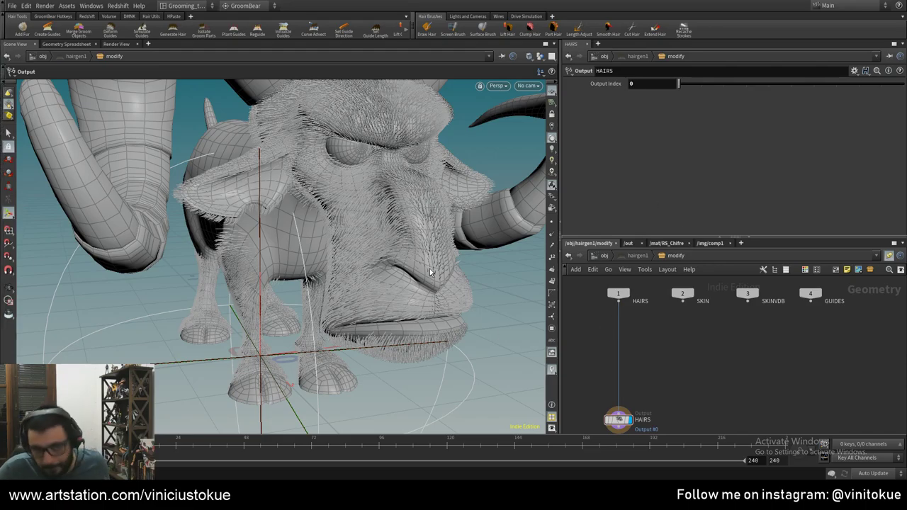
- Add a Hair Clump node to the hairgen1 network
mouse_move(429, 271)
mouse_down()
mouse_move(405, 254)
mouse_move(467, 262)
mouse_up()
key(Tab)
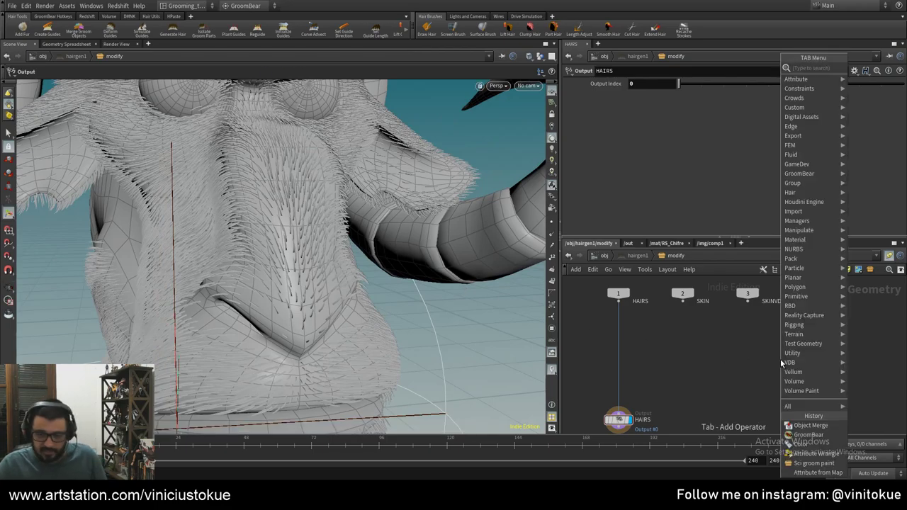
text(hair)
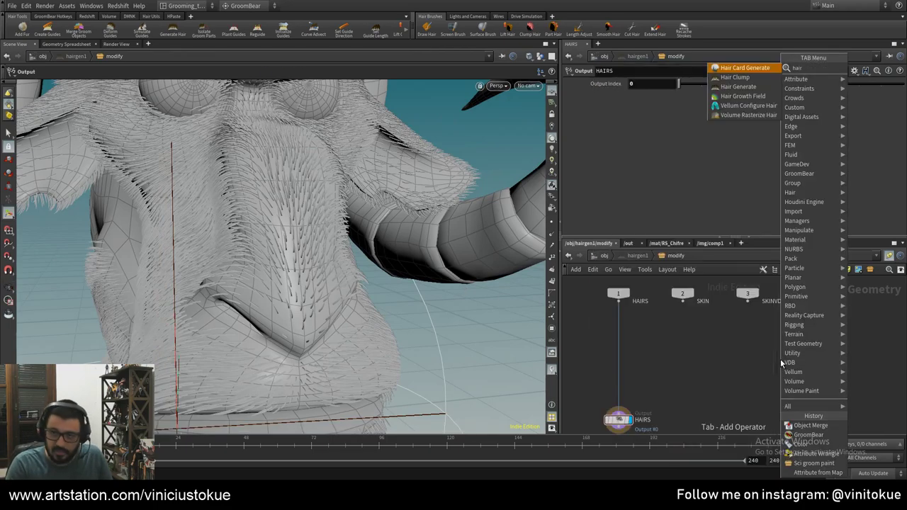
key(Return)
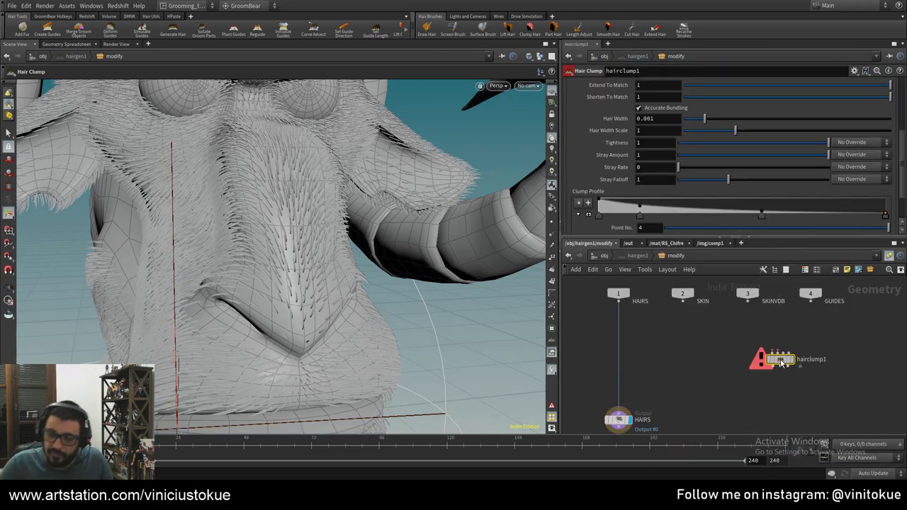
click(711, 357)
- Wire the HAIRS, SKIN and SKINVDB outputs into the Hair Clump node's inputs
scroll(686, 344, up, 2)
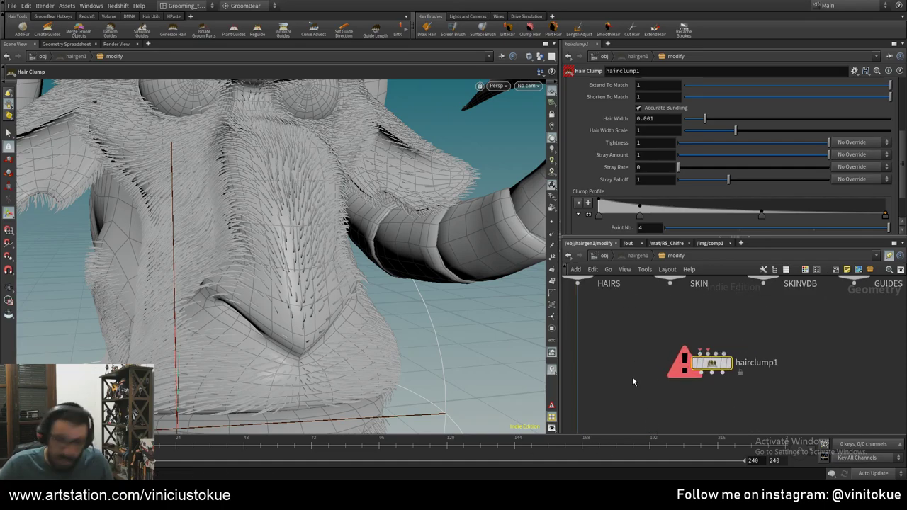
middle_drag(711, 365, 722, 379)
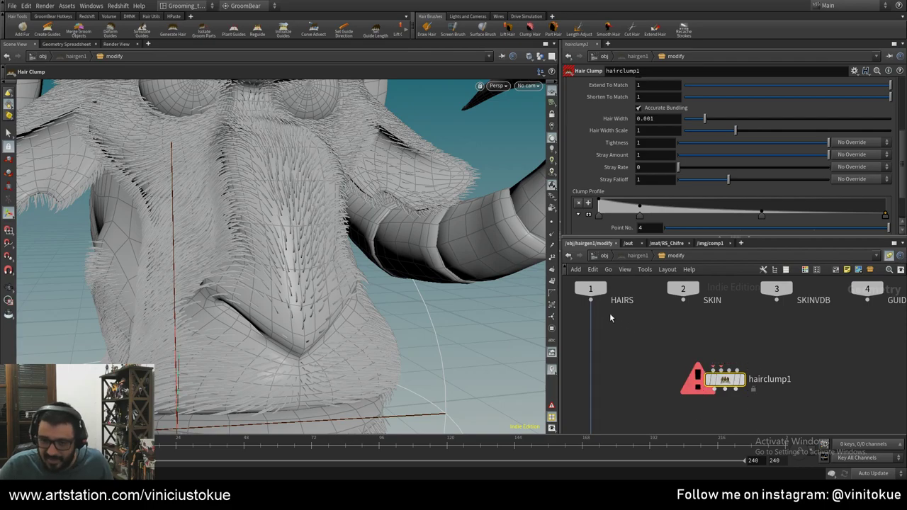
drag(590, 299, 714, 367)
drag(683, 299, 719, 367)
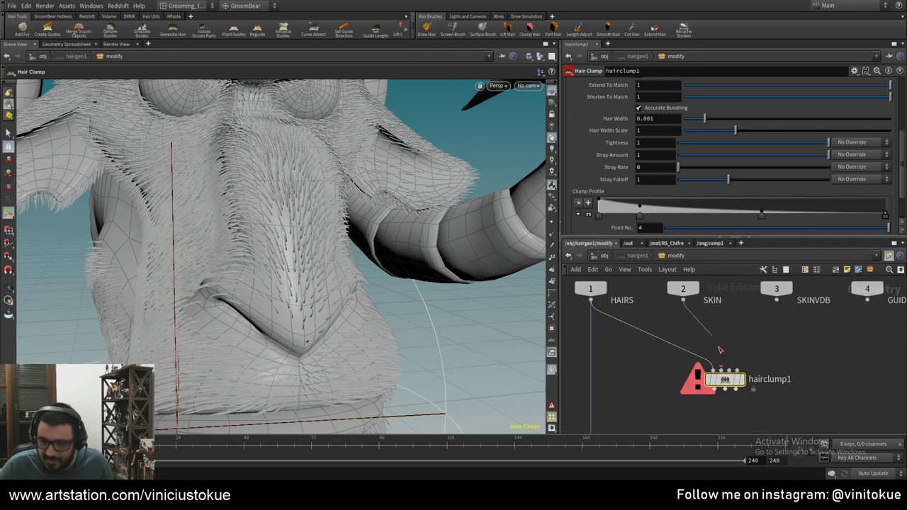
drag(777, 299, 731, 370)
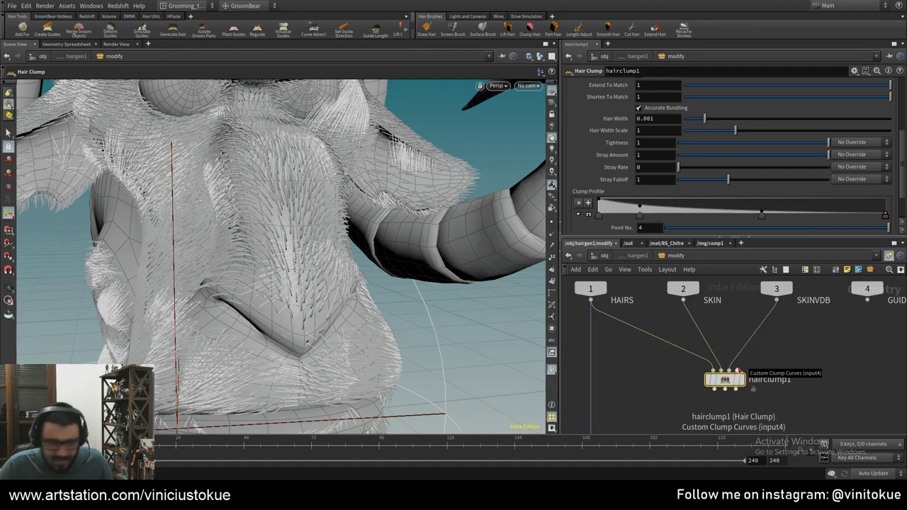
- Display the clumped fur and connect the clump node to the Output HAIRS node
click(744, 382)
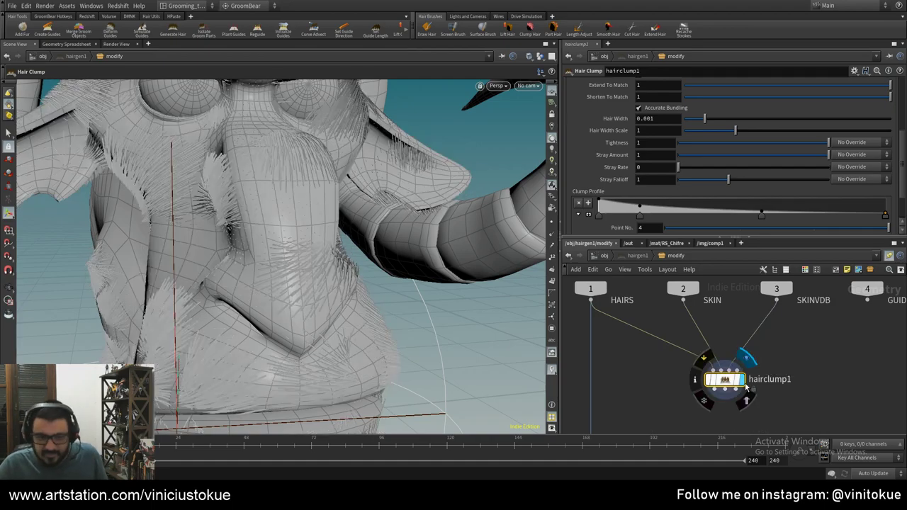
scroll(726, 141, up, 2)
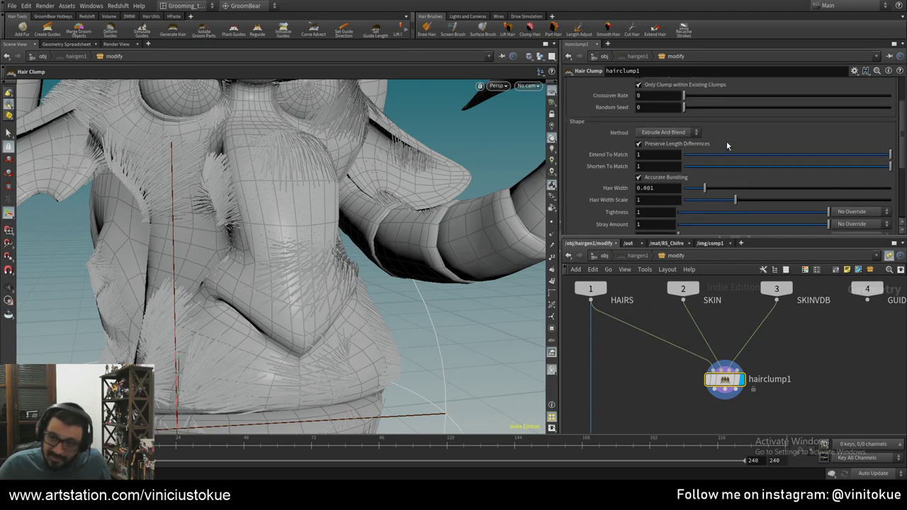
scroll(716, 145, up, 2)
middle_drag(658, 408, 789, 316)
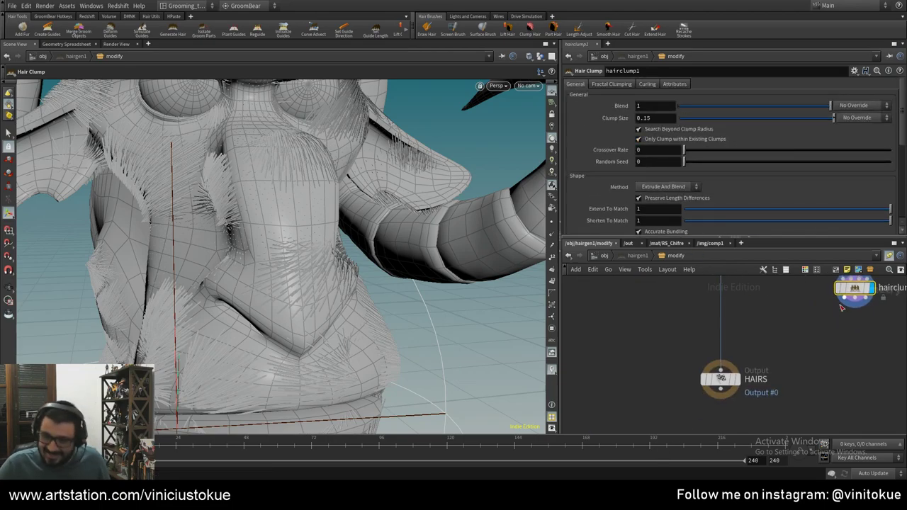
drag(843, 306, 744, 362)
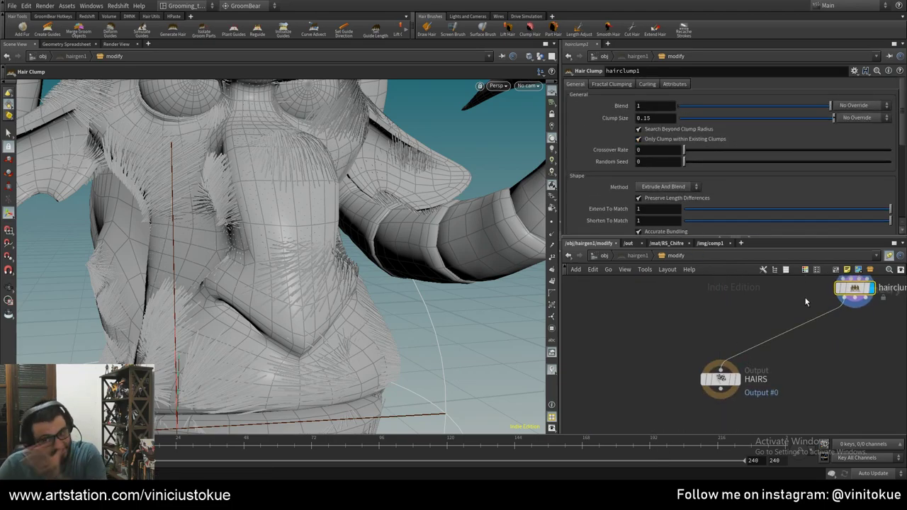
- Shrink hairclump1's Clump Size for finer fur strands
key(l)
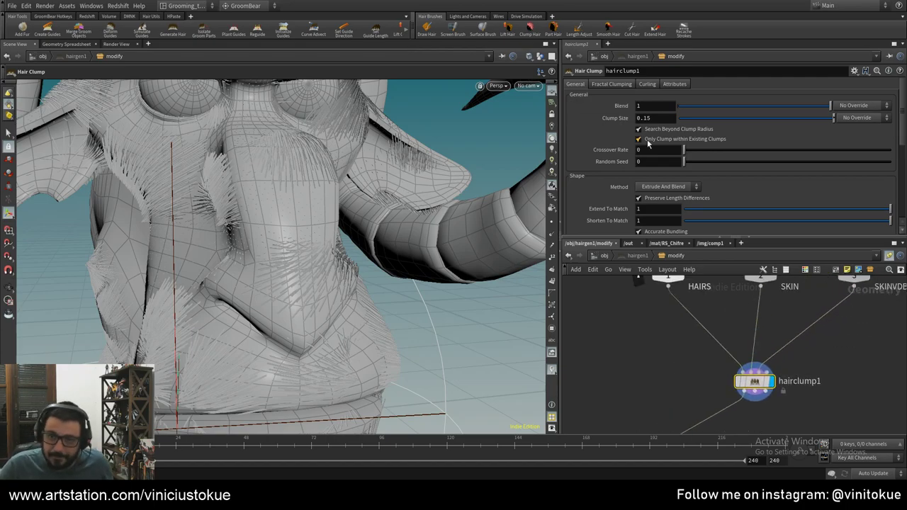
mouse_move(775, 119)
mouse_down()
mouse_move(687, 119)
mouse_move(699, 124)
mouse_up()
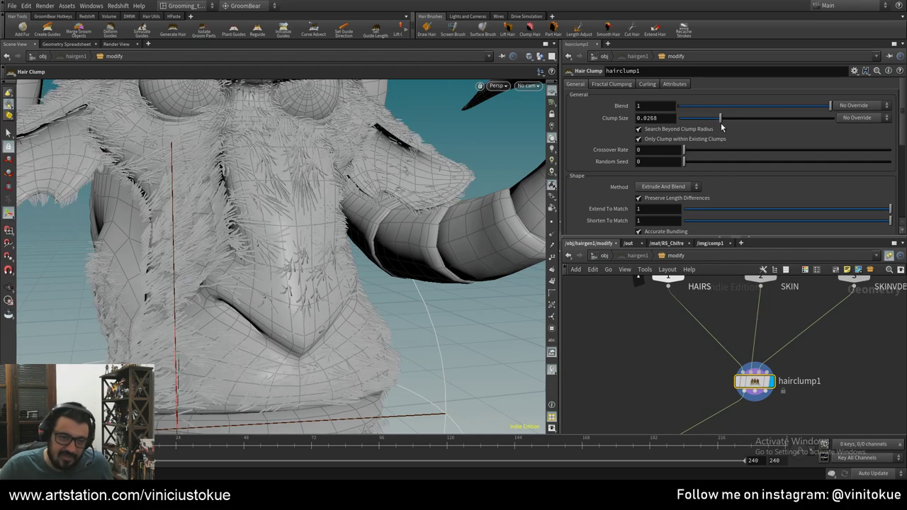
mouse_move(700, 124)
mouse_down()
mouse_move(868, 137)
mouse_move(650, 140)
mouse_up()
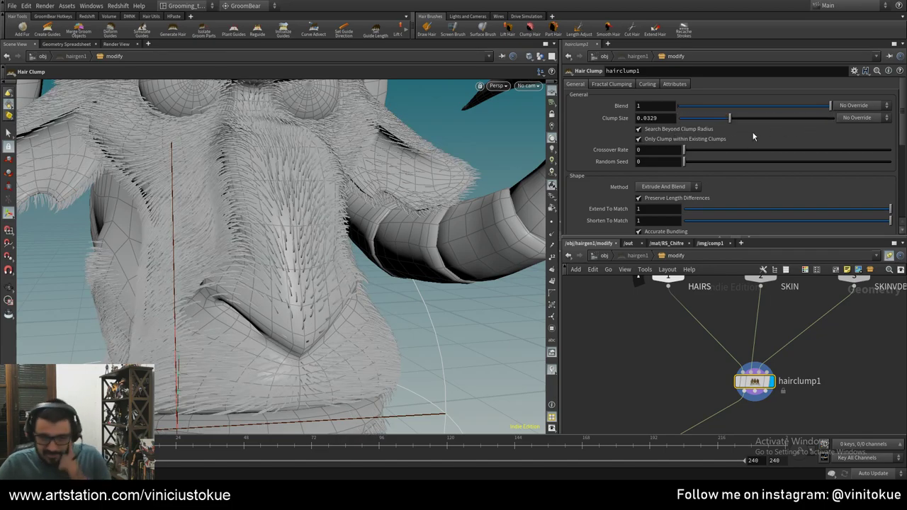
mouse_move(753, 137)
mouse_down()
mouse_move(693, 137)
mouse_move(701, 137)
mouse_up()
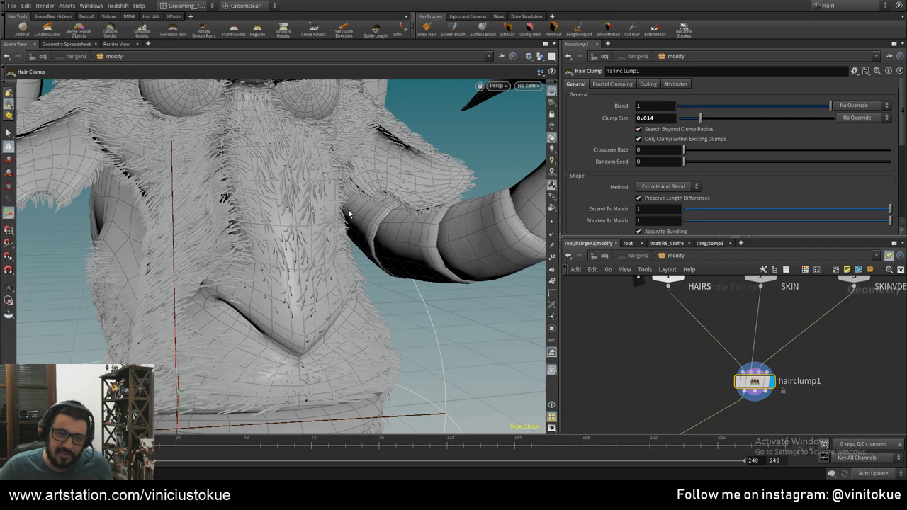
alt+drag(349, 213, 358, 247)
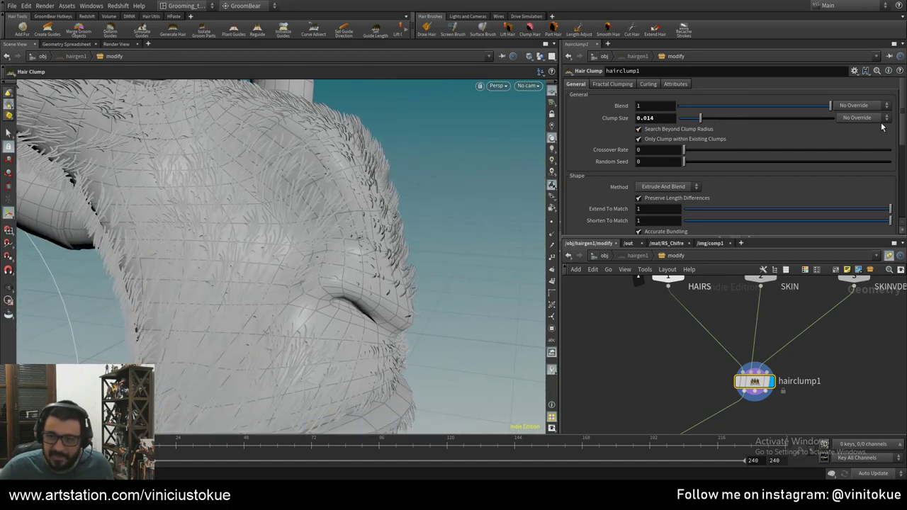
- Drive Clump Size by the Bclump skin attribute and raise it to 0.0299
click(879, 118)
click(878, 128)
click(877, 131)
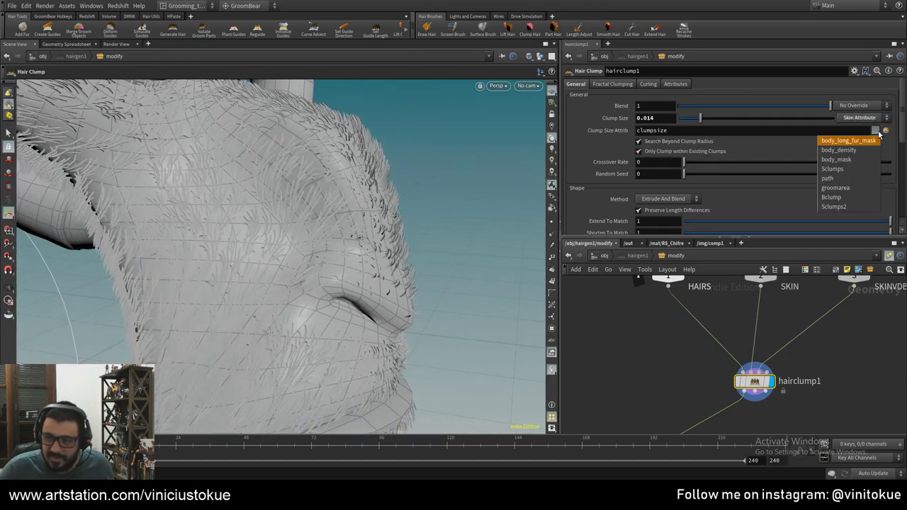
click(847, 197)
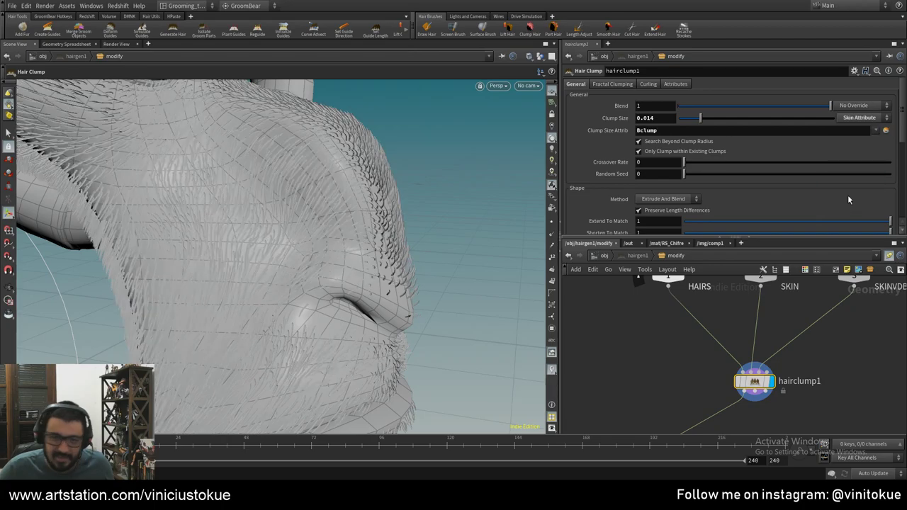
alt+drag(391, 172, 641, 124)
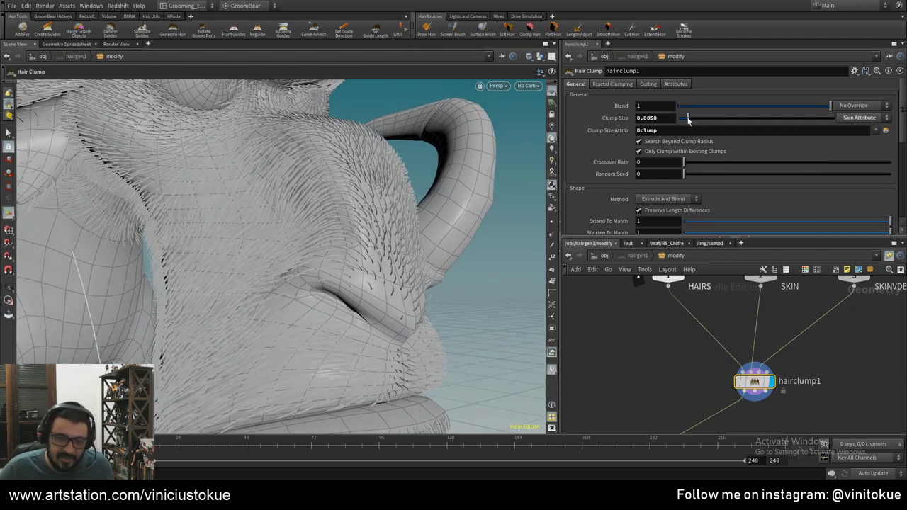
drag(698, 119, 724, 118)
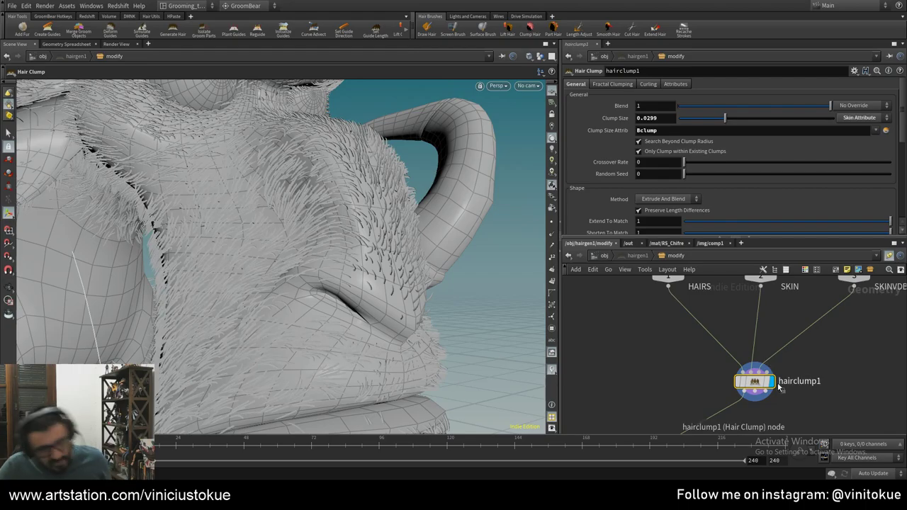
mouse_move(331, 253)
alt+mouse_down()
mouse_move(245, 238)
mouse_move(239, 228)
alt+mouse_up()
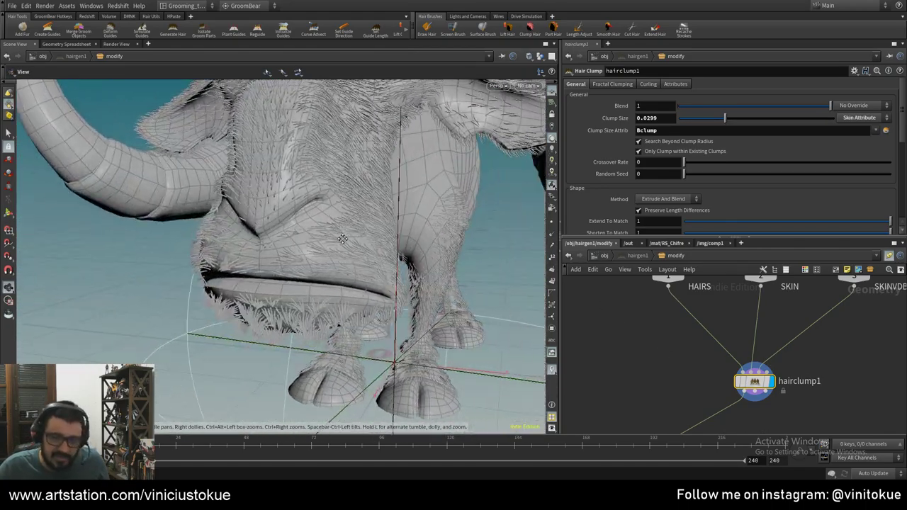
- Cut hairclump1's input wires and insert it onto the wire above Output HAIRS
alt+drag(239, 228, 407, 305)
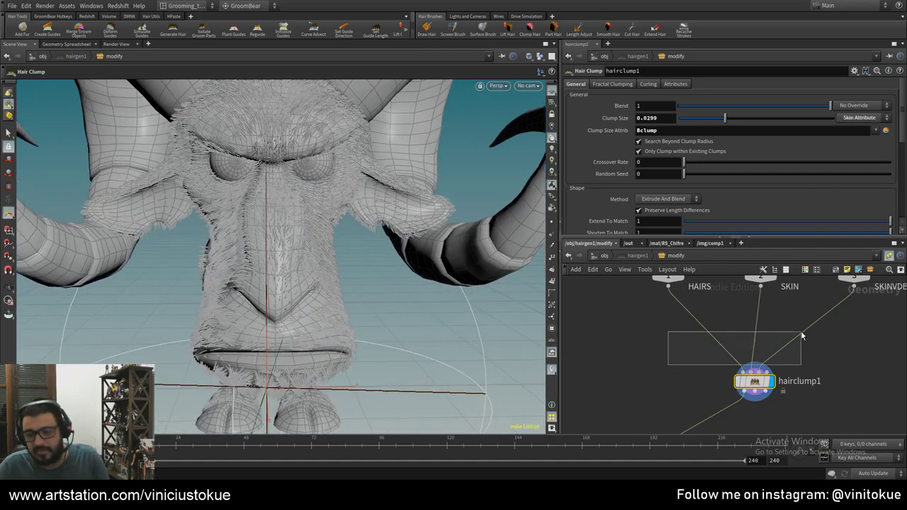
mouse_move(681, 364)
mouse_down()
mouse_move(799, 334)
mouse_move(719, 336)
mouse_up()
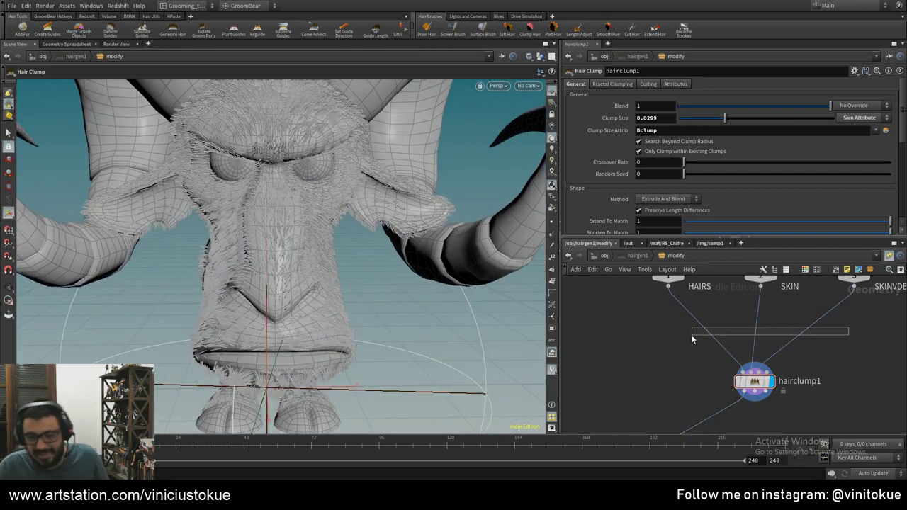
drag(754, 384, 701, 384)
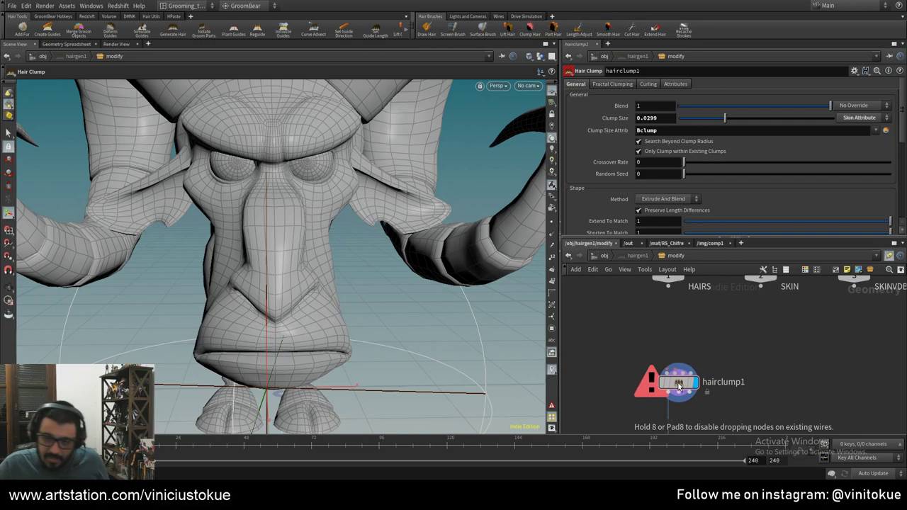
drag(667, 285, 697, 372)
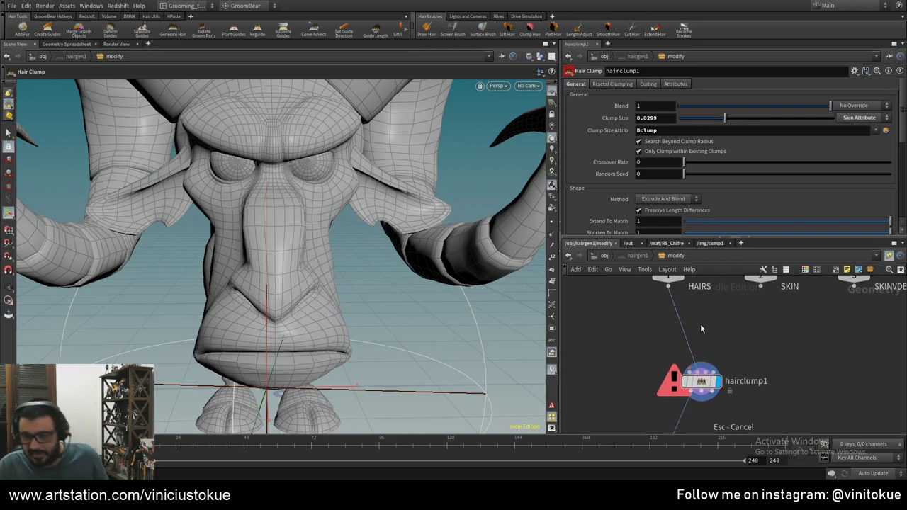
mouse_move(813, 362)
middle_down()
mouse_move(782, 377)
mouse_move(741, 325)
middle_up()
scroll(809, 366, down, 2)
key(r)
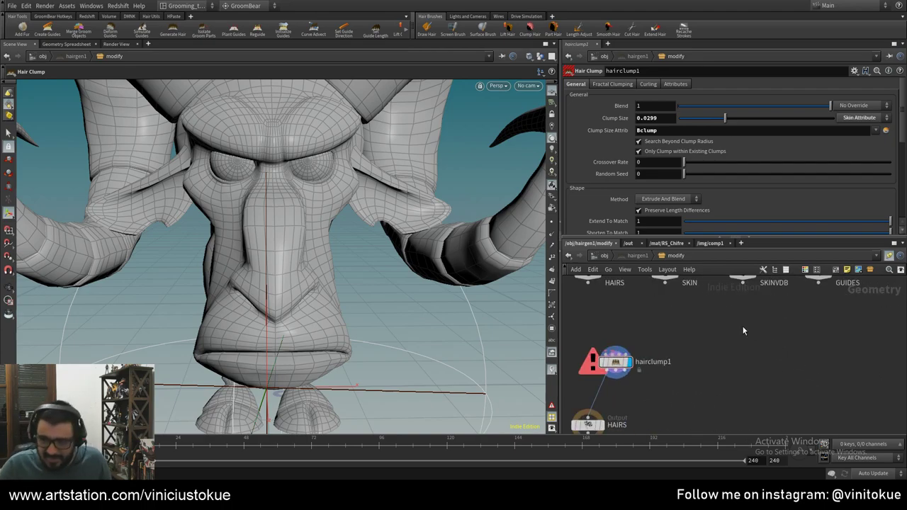
key(Tab)
- Create a Hair Generate node fed by SKIN and HAIRS and display its hair
text(hair)
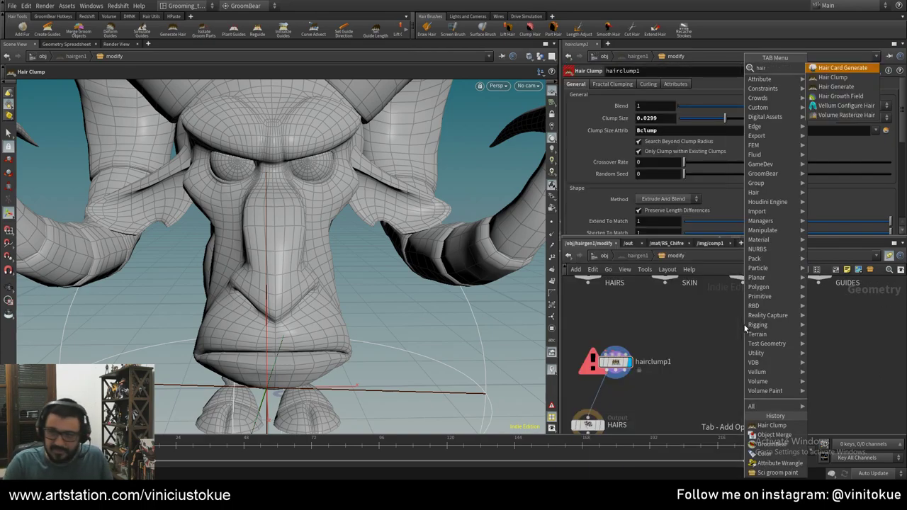
key(Down)
key(Down)
key(Return)
click(759, 338)
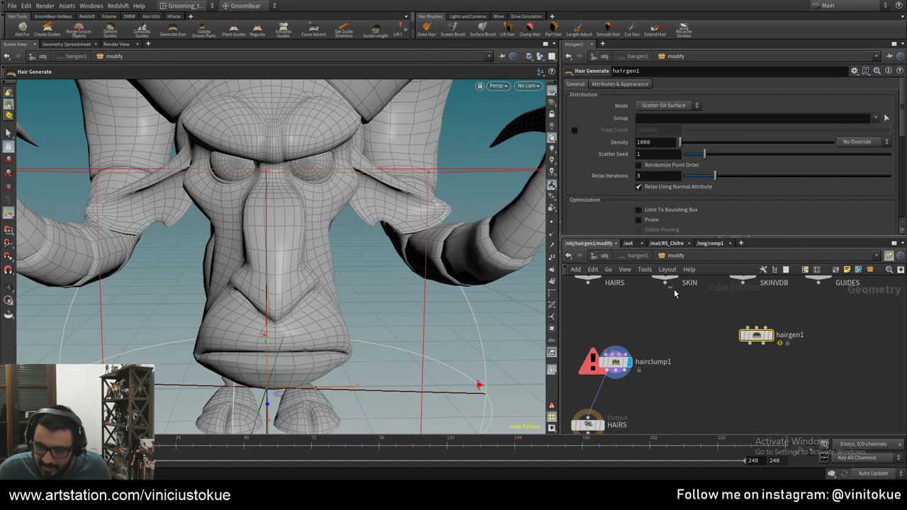
middle_drag(666, 283, 673, 336)
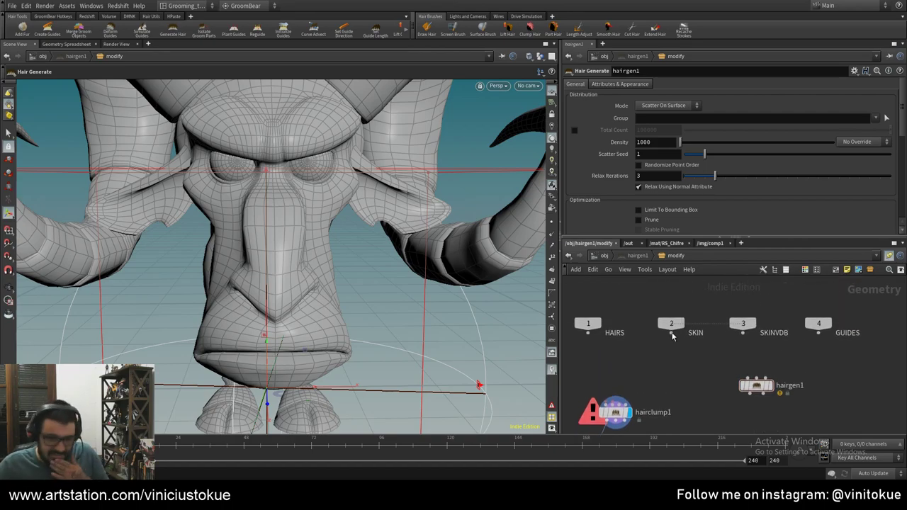
drag(672, 334, 744, 378)
drag(587, 330, 771, 386)
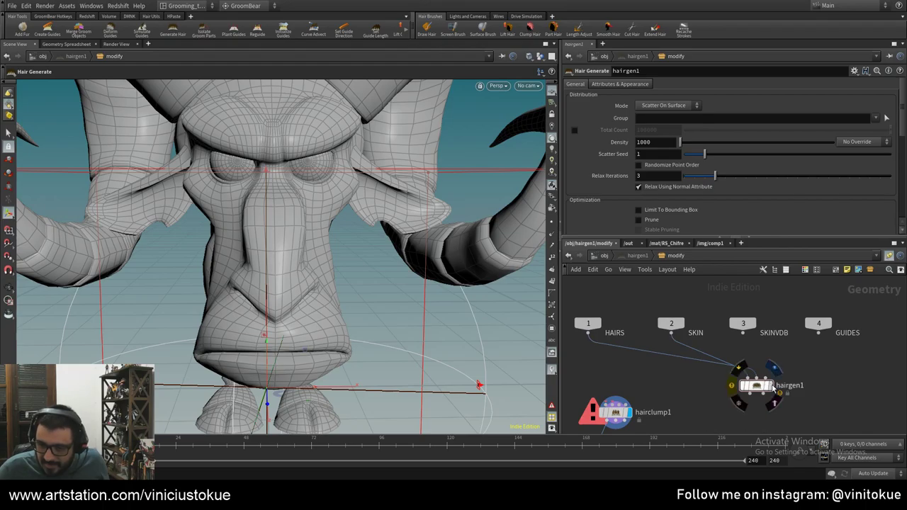
click(774, 369)
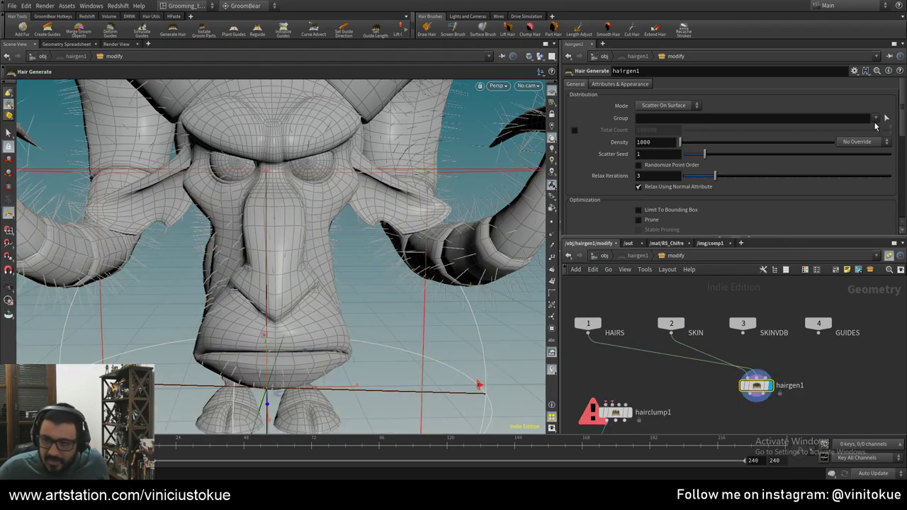
- Restrict hairgen1's hair to the corpo group and review the fur from several angles
click(876, 123)
click(847, 158)
mouse_move(528, 234)
mouse_down()
mouse_move(374, 237)
mouse_move(415, 228)
mouse_move(333, 226)
mouse_move(233, 253)
mouse_move(164, 238)
mouse_move(204, 208)
mouse_move(300, 208)
mouse_up()
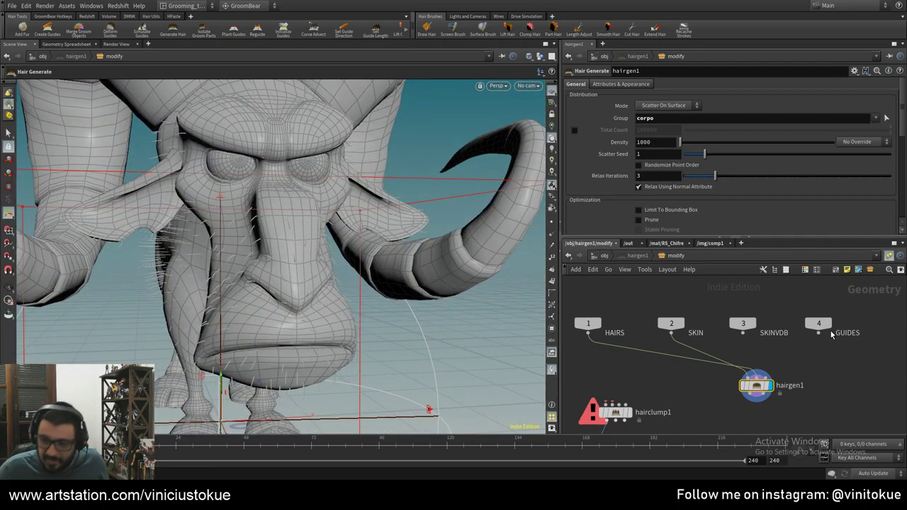
mouse_move(819, 332)
mouse_down()
mouse_move(766, 374)
mouse_move(790, 386)
mouse_up()
click(808, 362)
drag(283, 232, 348, 236)
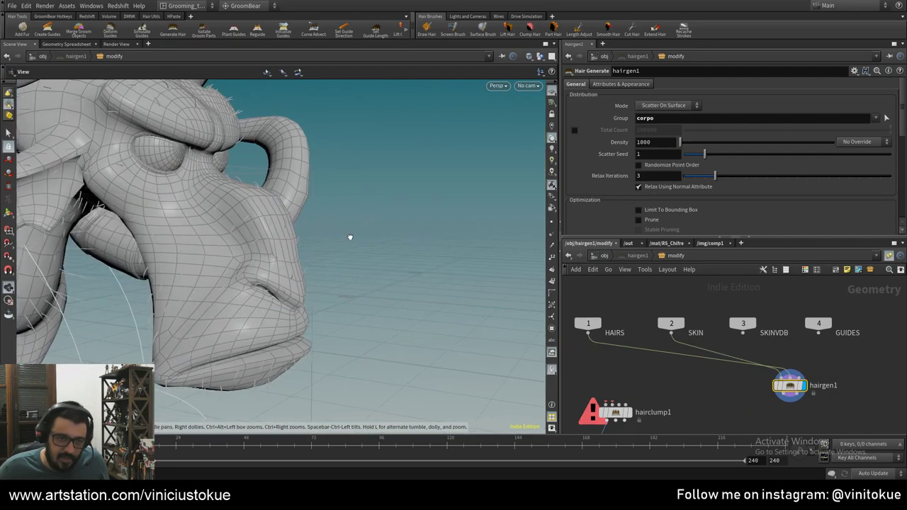
scroll(348, 237, down, 5)
mouse_move(111, 222)
mouse_down()
mouse_move(289, 206)
mouse_move(263, 213)
mouse_up()
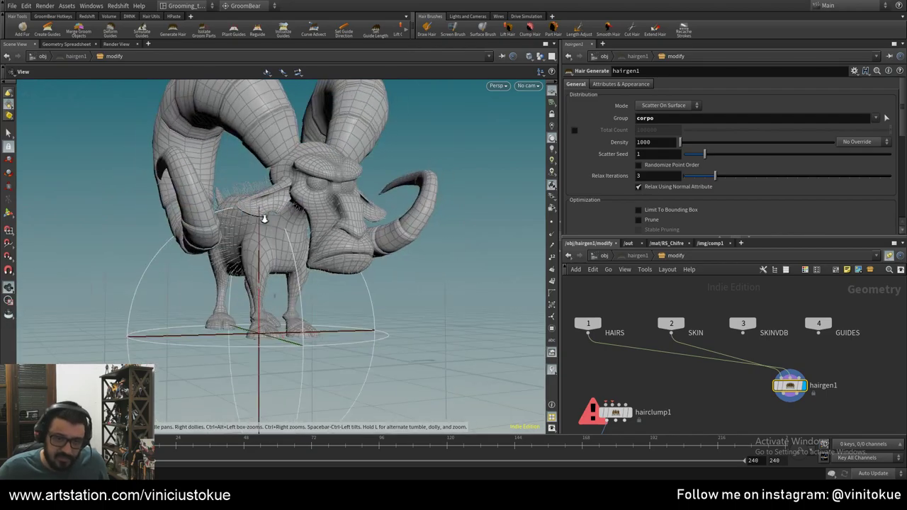
right_drag(263, 213, 486, 237)
middle_drag(465, 237, 291, 212)
key(Return)
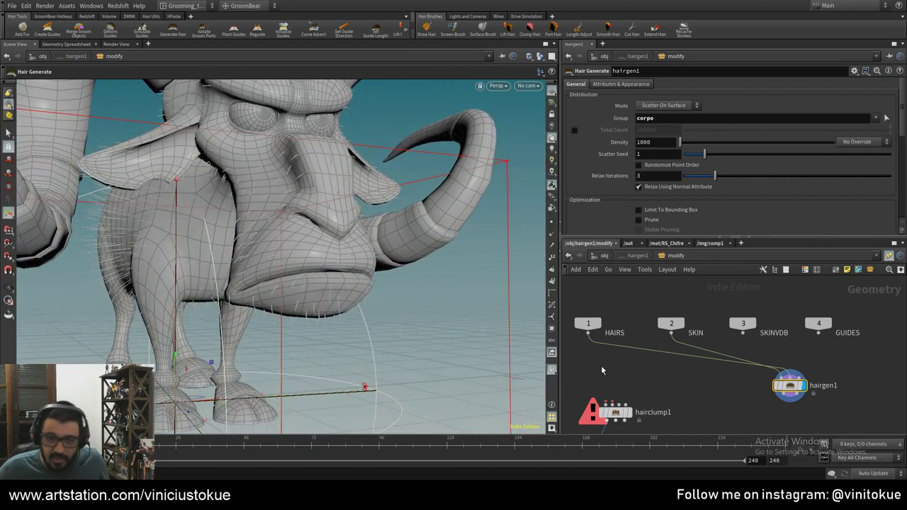
alt+drag(607, 412, 646, 418)
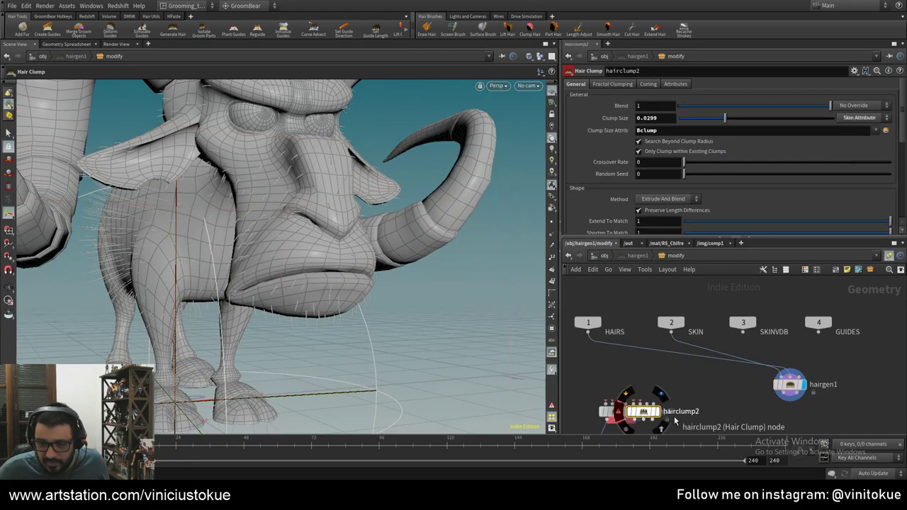
- Delete the duplicate hairclump2 and wire HAIRS, SKIN and SKINVDB into hairclump1
key(Delete)
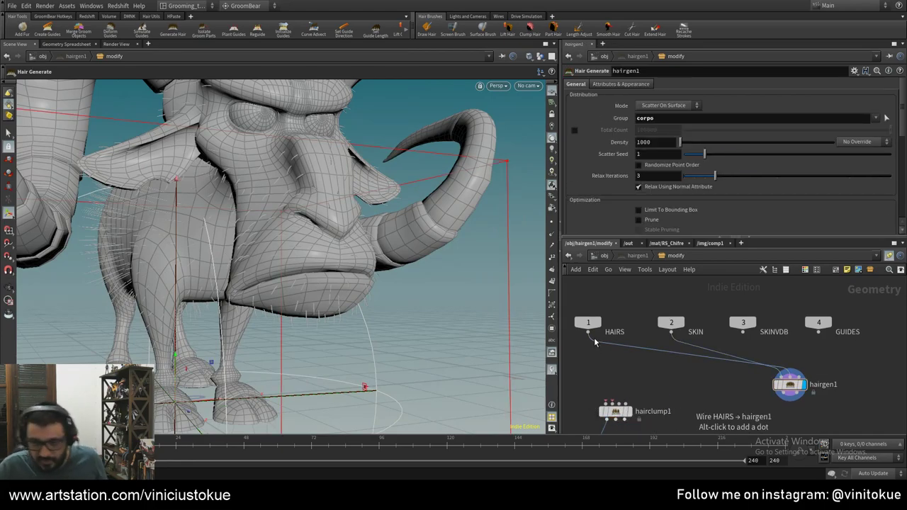
drag(588, 334, 604, 404)
drag(671, 330, 613, 419)
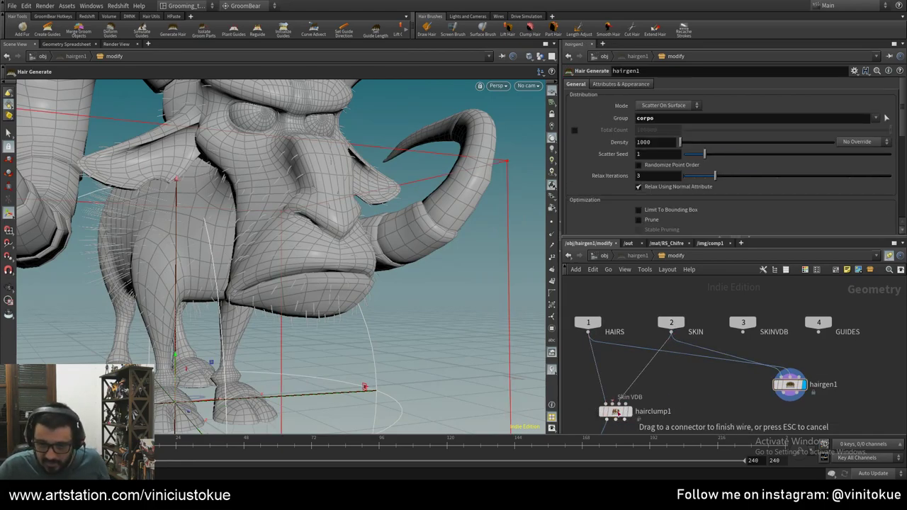
click(613, 418)
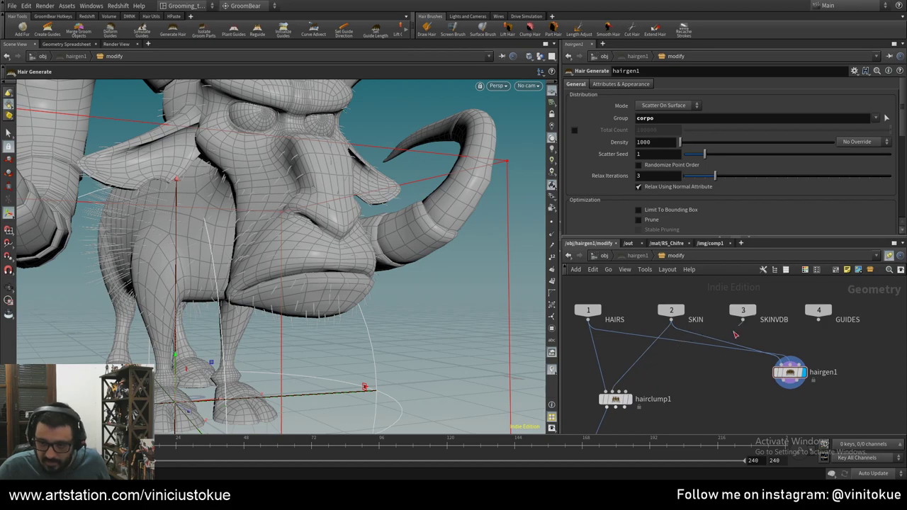
drag(737, 331, 615, 402)
click(618, 405)
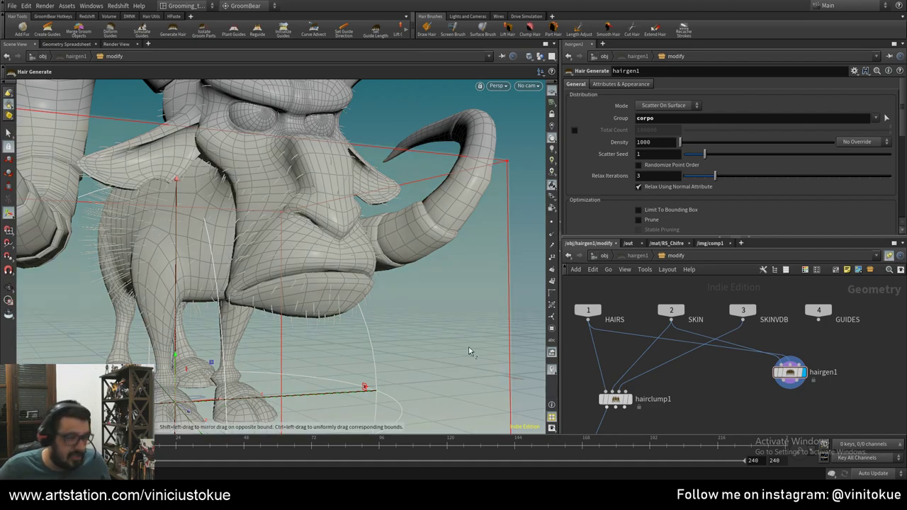
- Shift hairclump1 right in the network and display its clumped fur on the ram's face
middle_drag(726, 394, 756, 375)
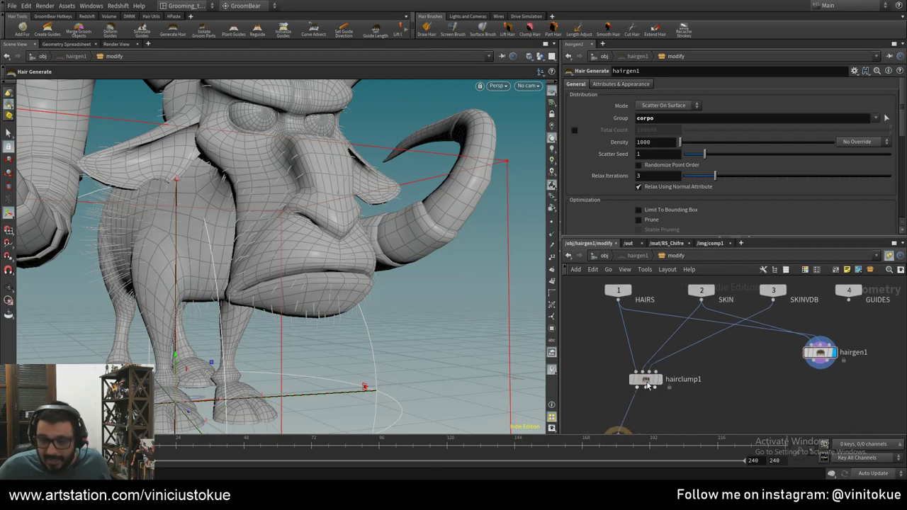
drag(643, 379, 703, 386)
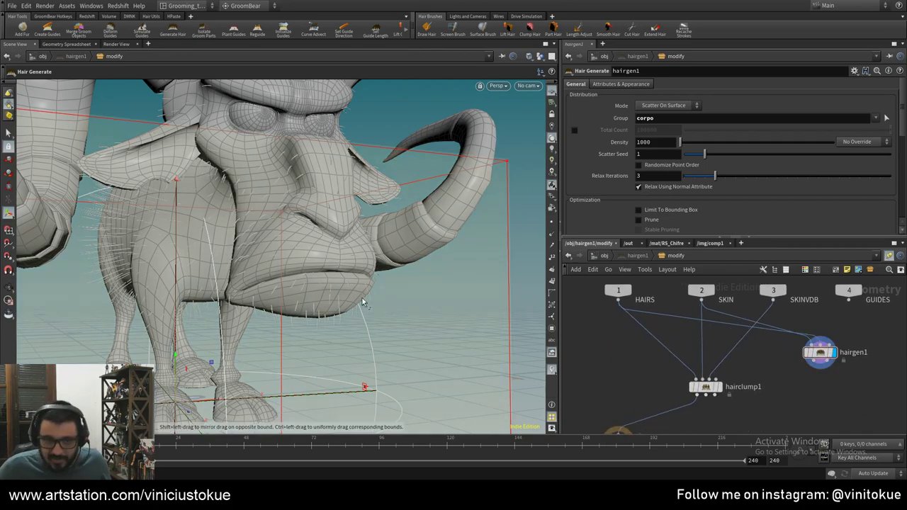
mouse_move(216, 217)
alt+mouse_down()
mouse_move(314, 227)
mouse_move(260, 214)
alt+mouse_up()
scroll(405, 241, up, 3)
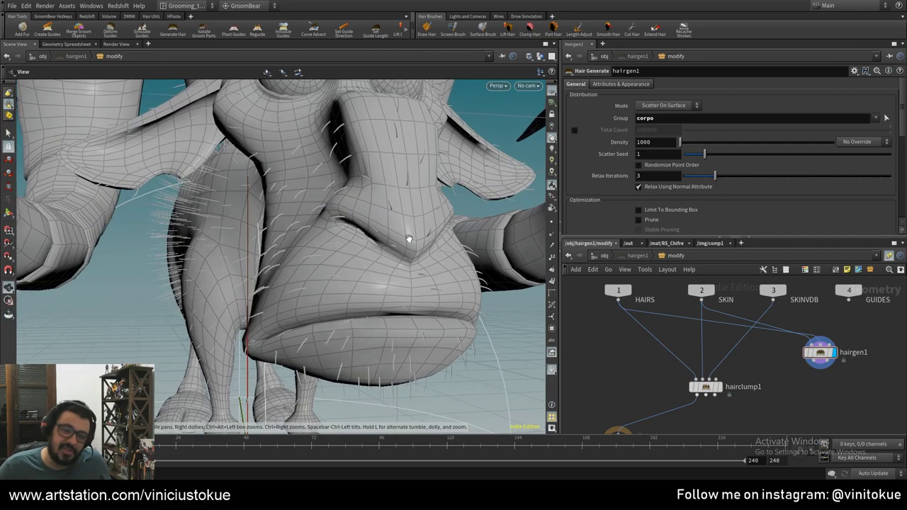
alt+drag(405, 241, 338, 323)
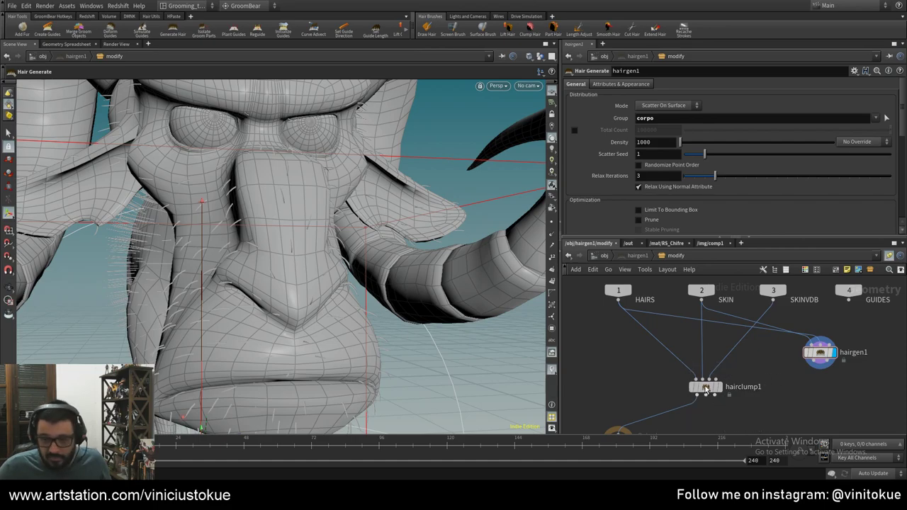
click(705, 389)
- Remove hairclump1's Clump Size override and set Clump Size to about 0.017
drag(725, 119, 692, 119)
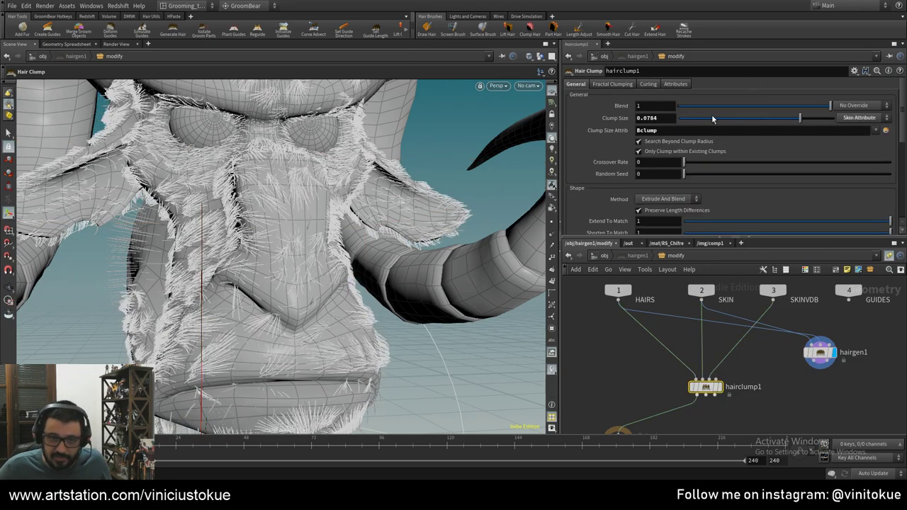
click(874, 118)
click(857, 105)
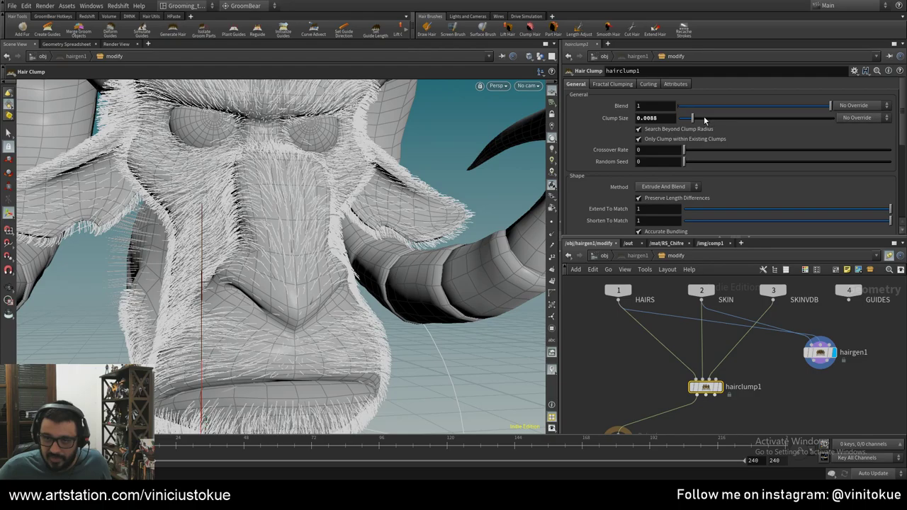
drag(703, 117, 705, 126)
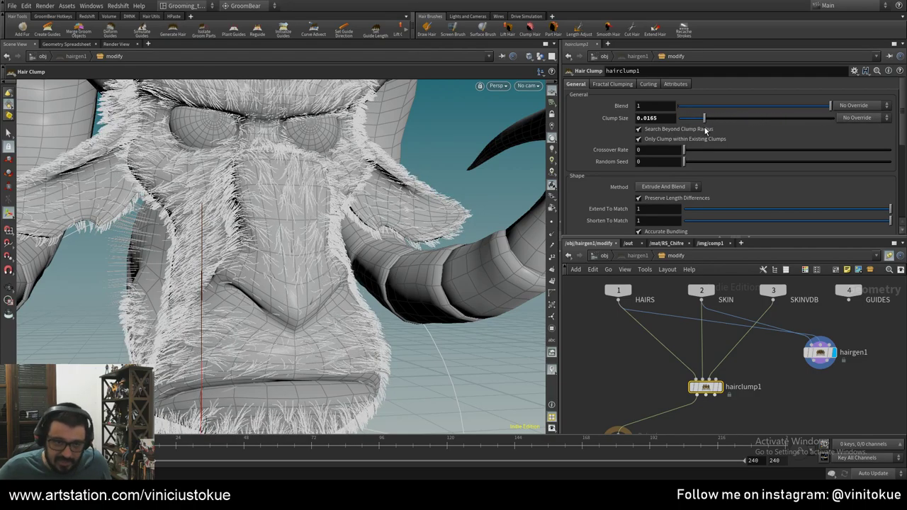
mouse_move(286, 256)
alt+mouse_down()
mouse_move(343, 269)
mouse_move(304, 262)
alt+mouse_up()
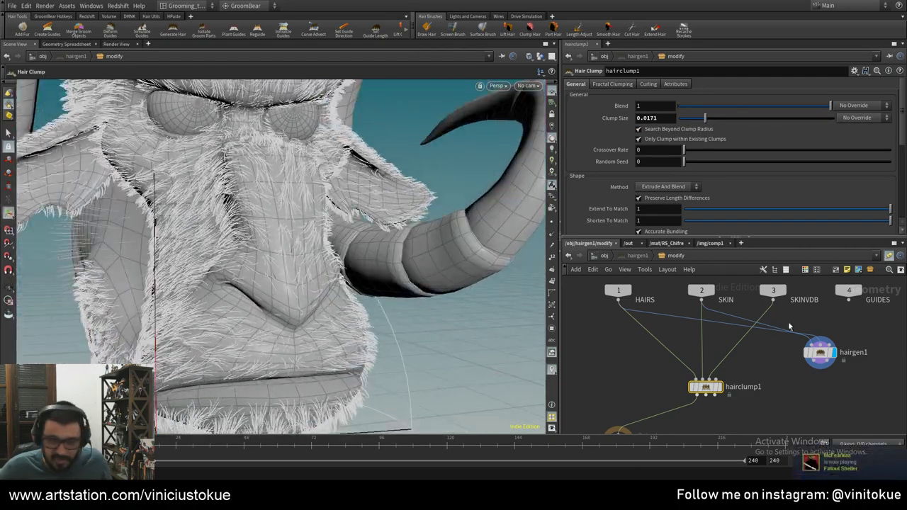
- Feed hairgen1 into hairclump1 and raise the hair thickness from 0.001 to 0.0028
drag(816, 367, 719, 388)
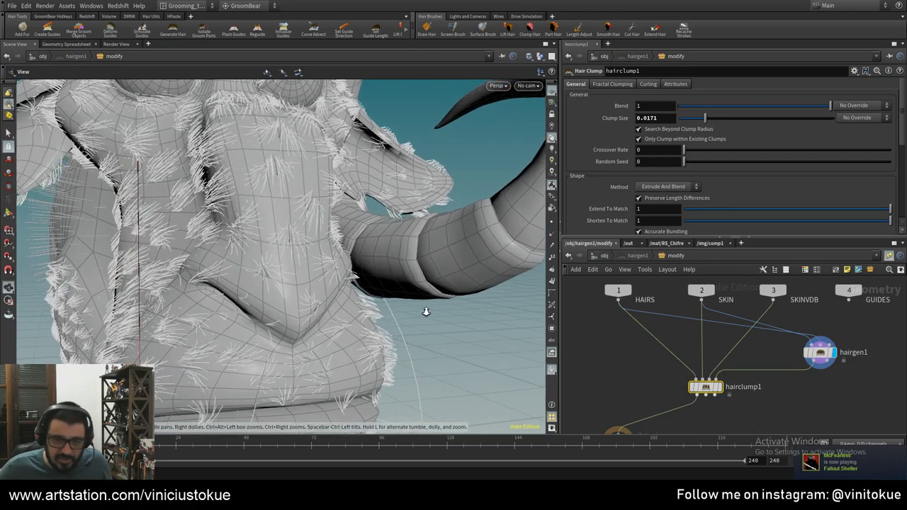
alt+drag(425, 308, 394, 269)
click(819, 352)
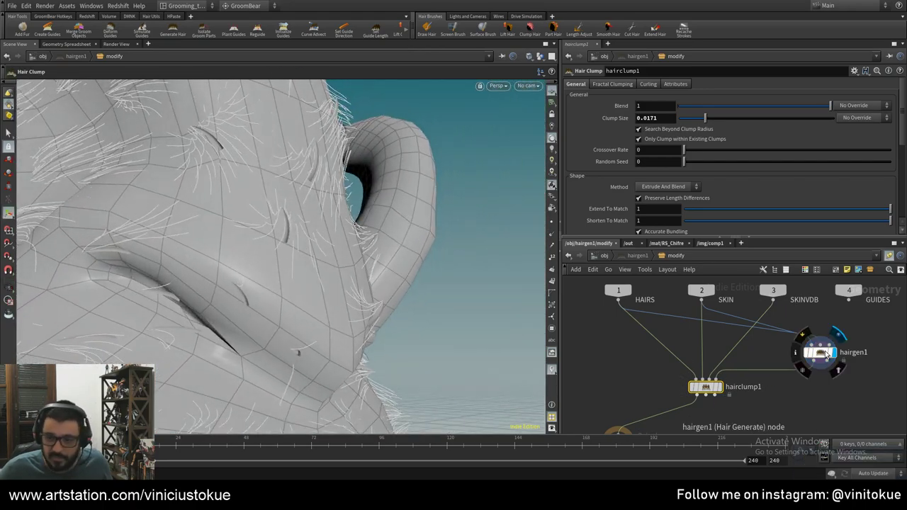
scroll(631, 91, down, 5)
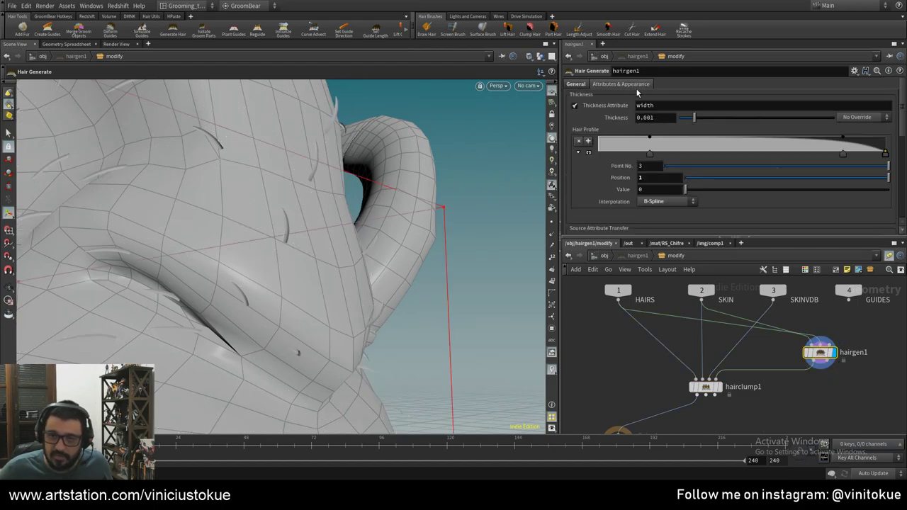
drag(698, 119, 723, 118)
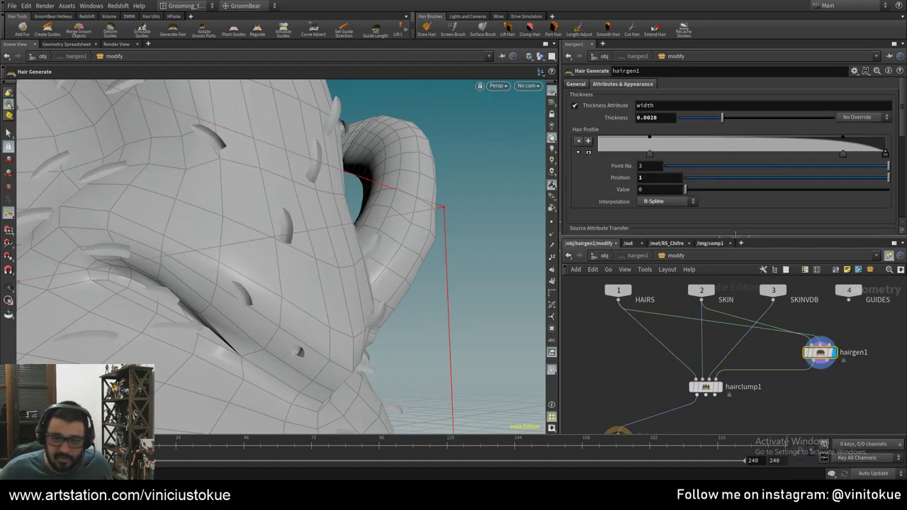
click(723, 368)
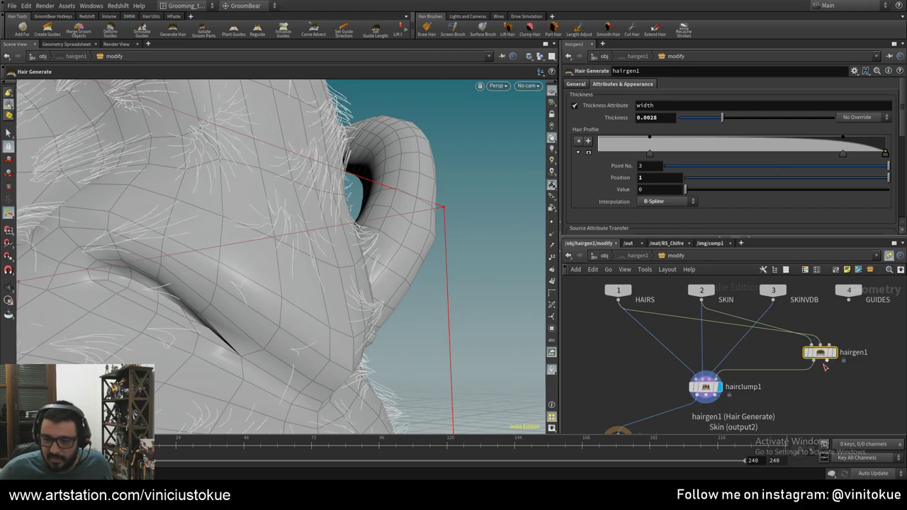
click(837, 334)
click(704, 386)
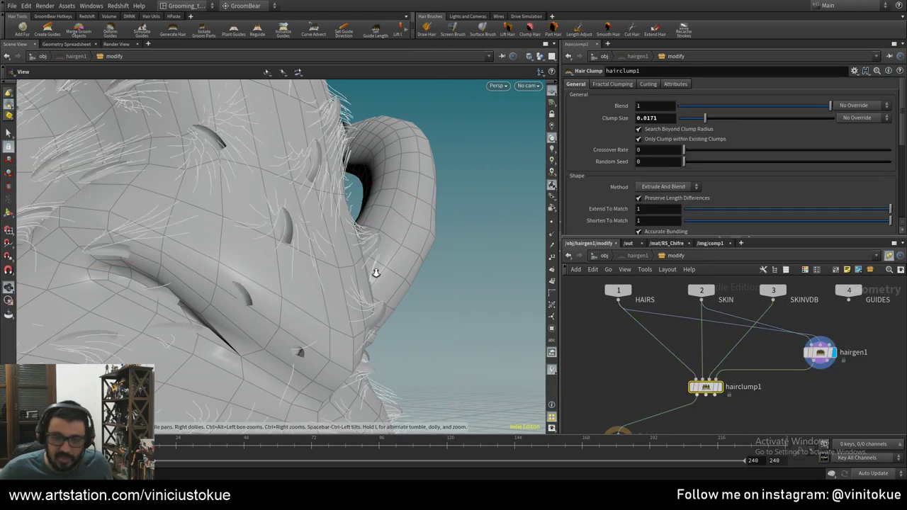
- Frame the whole head and show hairgen1's hair distribution settings
mouse_move(374, 263)
mouse_down()
mouse_move(268, 266)
mouse_move(295, 352)
mouse_move(305, 340)
mouse_up()
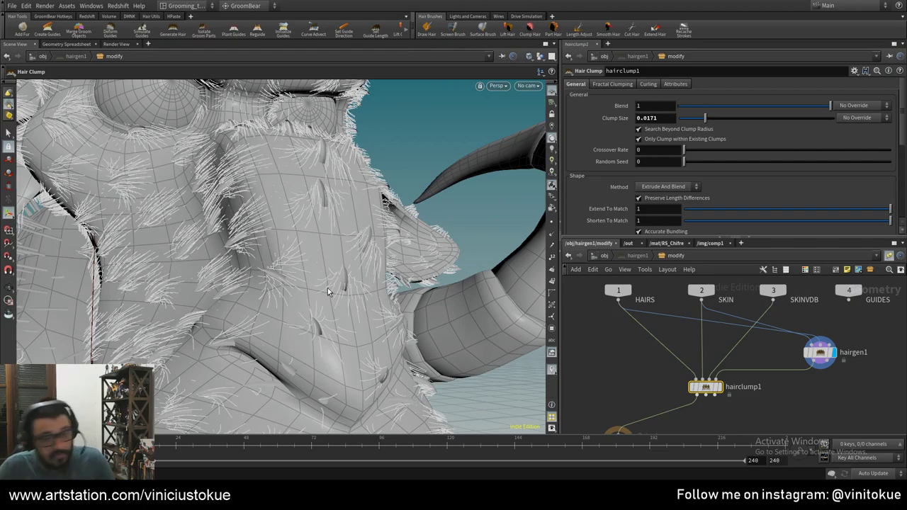
key(Escape)
drag(327, 292, 313, 259)
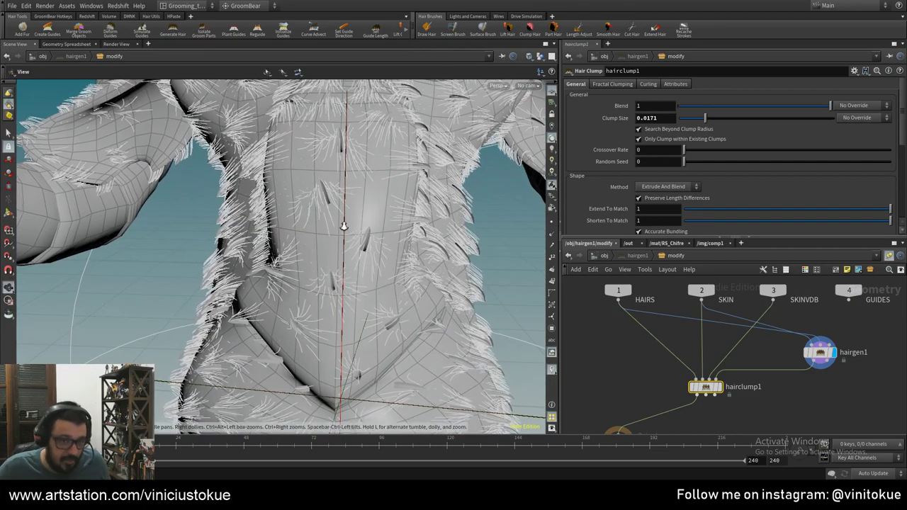
key(h)
key(Return)
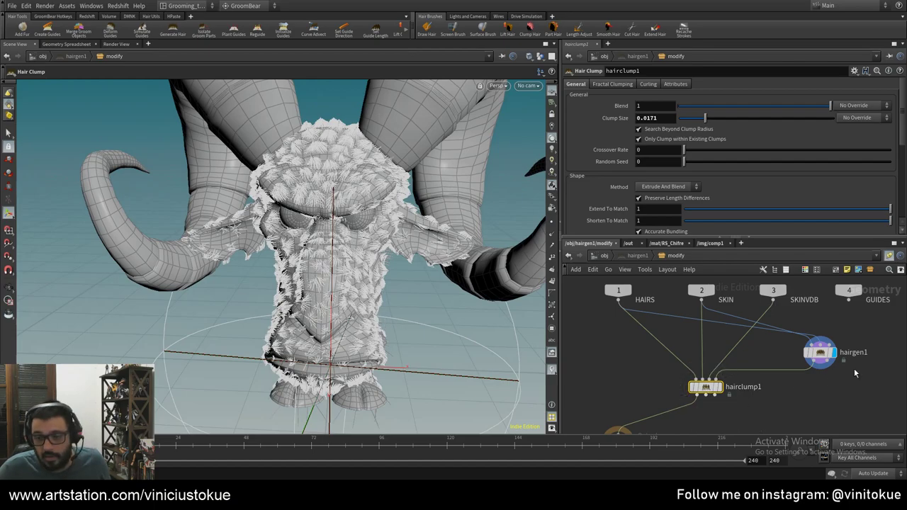
click(820, 352)
click(580, 84)
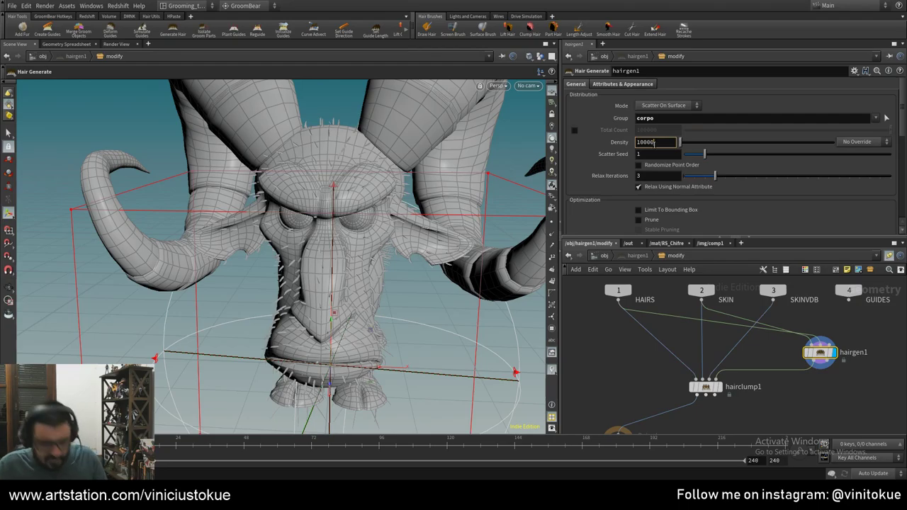
- Thin hairgen1's generated hairs toward a thickness of about 0.00088
scroll(404, 267, up, 3)
scroll(425, 297, up, 3)
scroll(471, 328, up, 3)
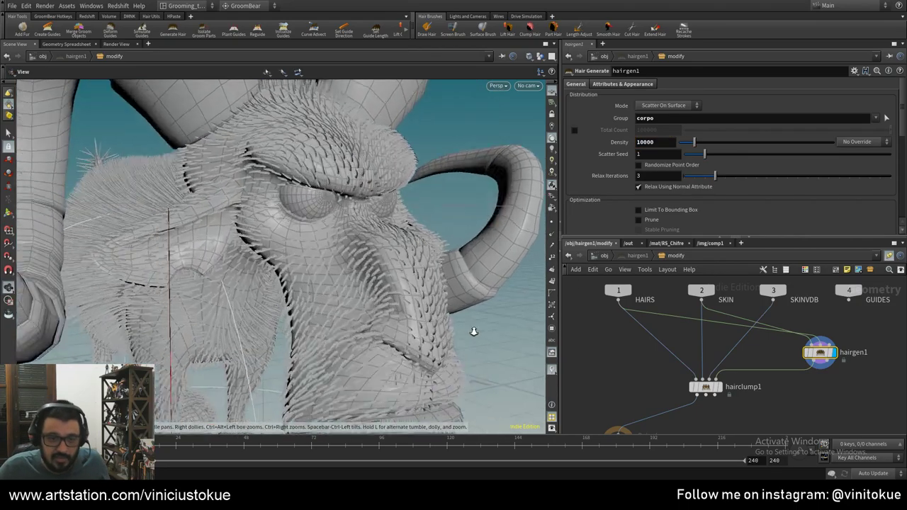
scroll(471, 328, up, 2)
click(638, 85)
drag(689, 118, 690, 119)
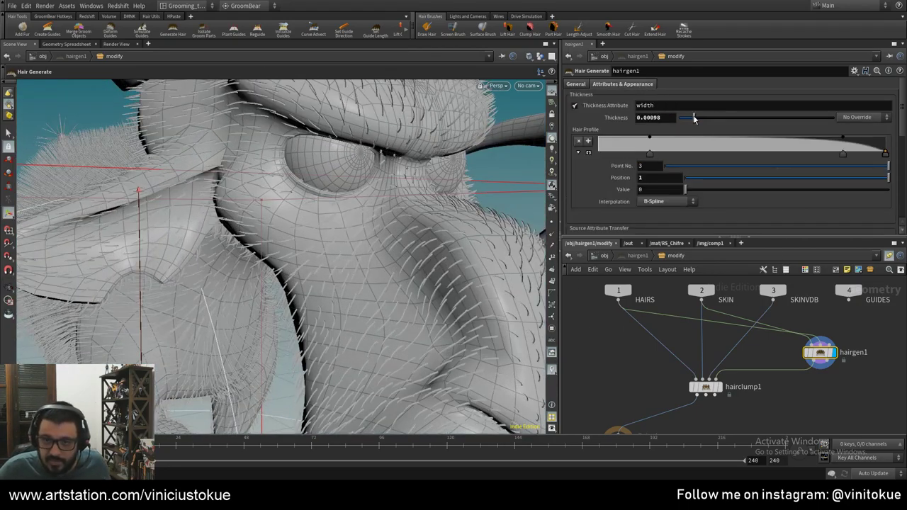
- Compare clumped and unclumped fur, then review hairgen1's Density 20000 fur up close
click(719, 387)
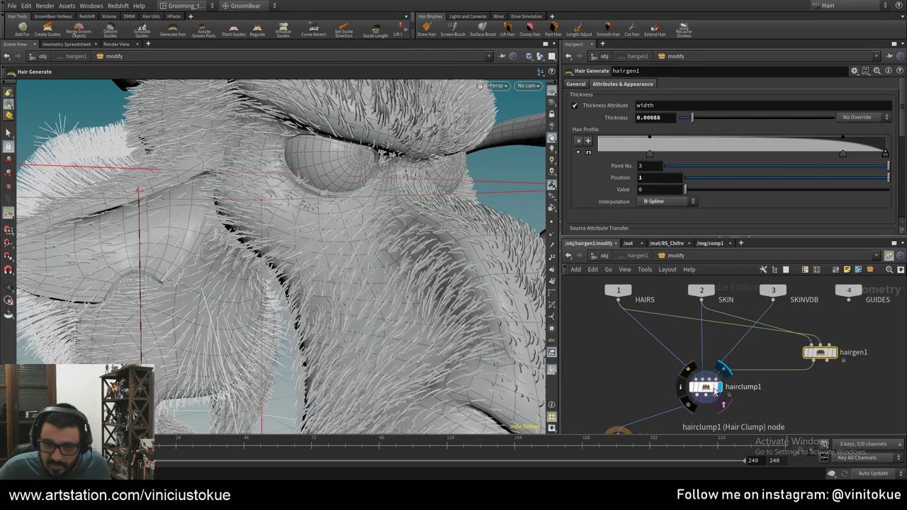
click(706, 386)
scroll(452, 306, up, 1)
scroll(452, 306, up, 2)
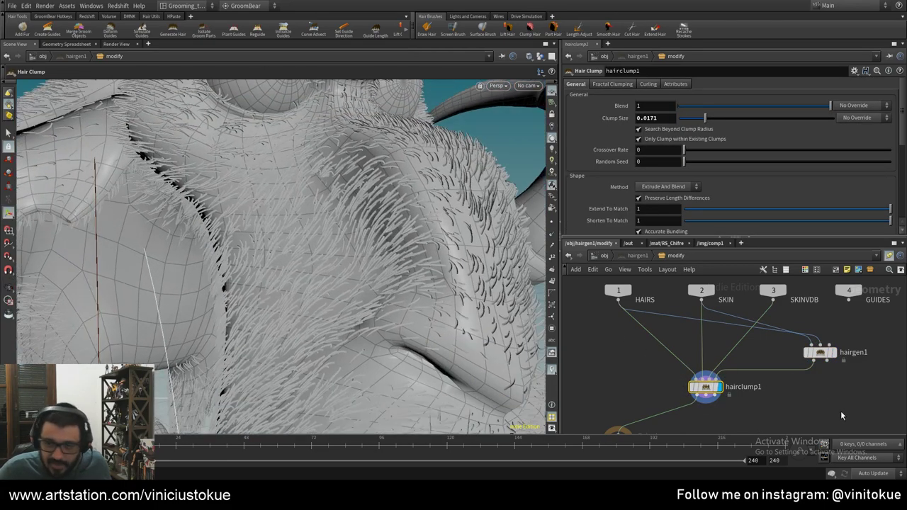
click(834, 352)
click(820, 352)
click(584, 86)
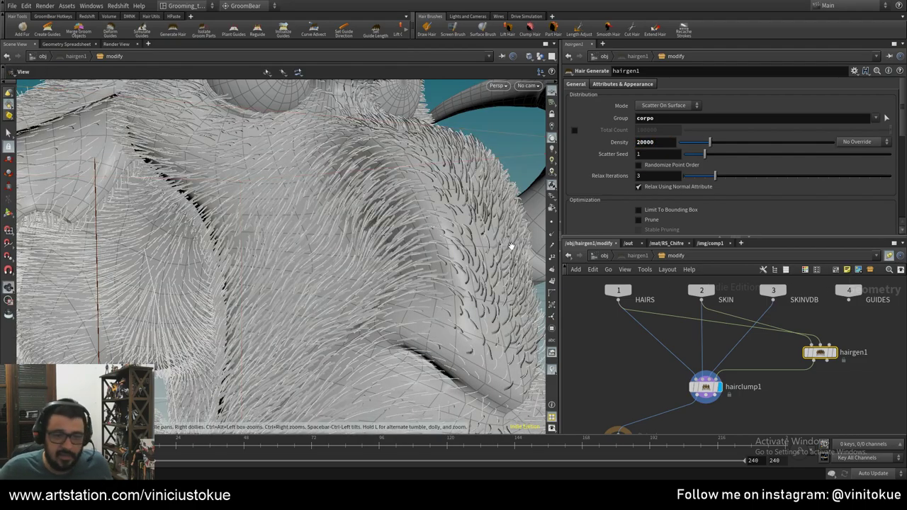
mouse_move(319, 248)
alt+mouse_down()
mouse_move(425, 213)
mouse_move(317, 228)
mouse_move(385, 318)
mouse_move(324, 266)
alt+mouse_up()
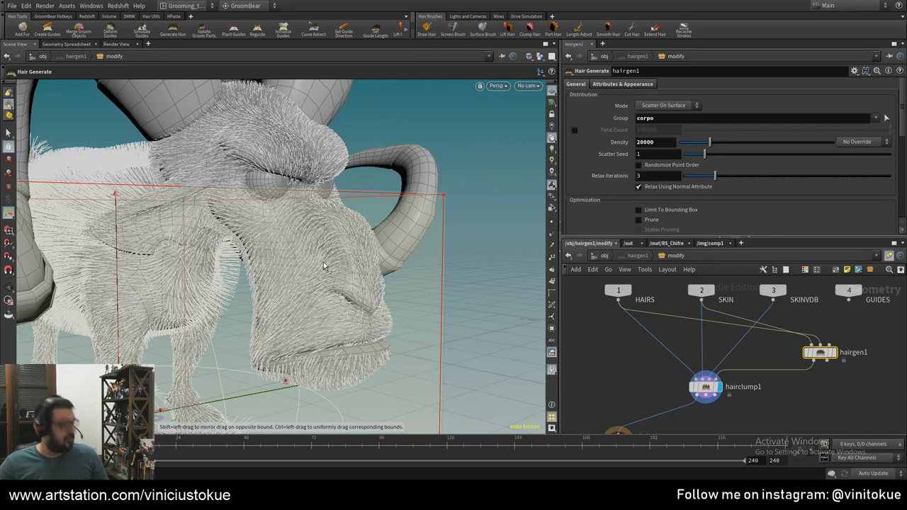
drag(271, 246, 354, 247)
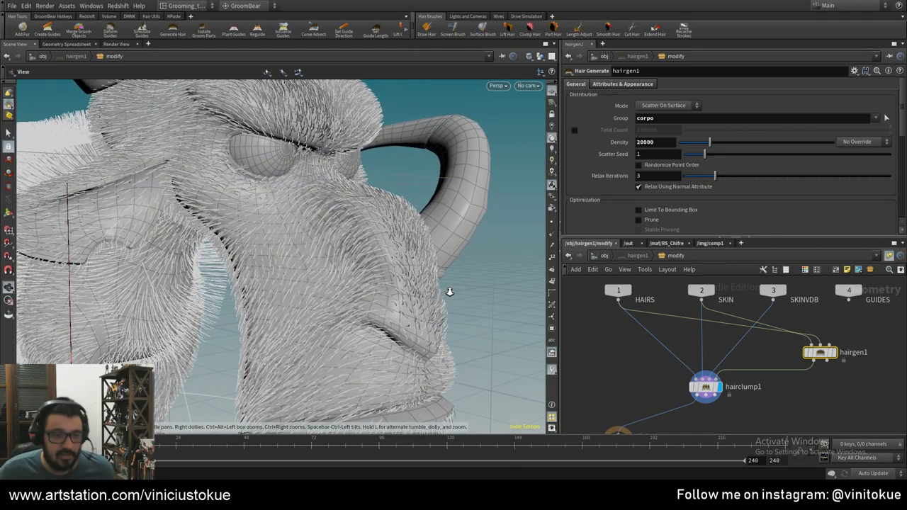
- Inspect hairclump1's blend override options and raise Clump Size to about 0.0997
click(705, 387)
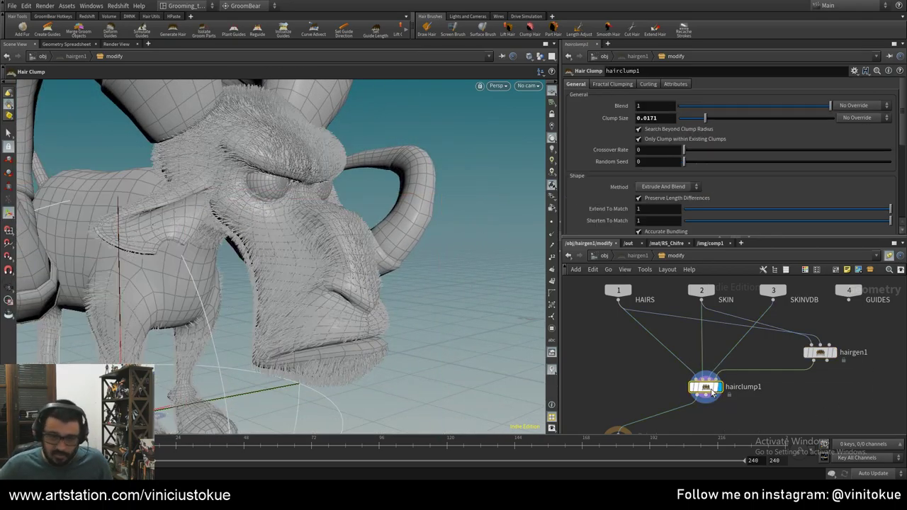
right_drag(200, 271, 417, 317)
mouse_move(417, 317)
mouse_down()
mouse_move(312, 283)
mouse_move(340, 265)
mouse_up()
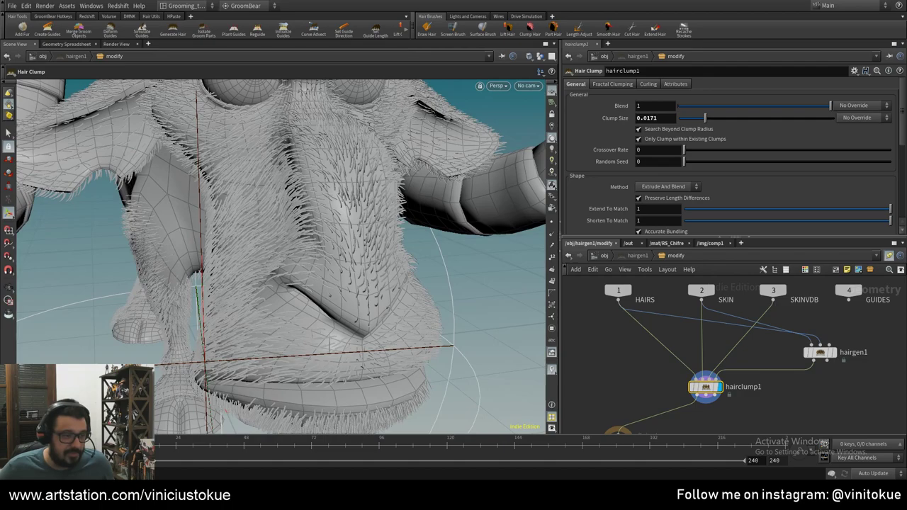
click(869, 107)
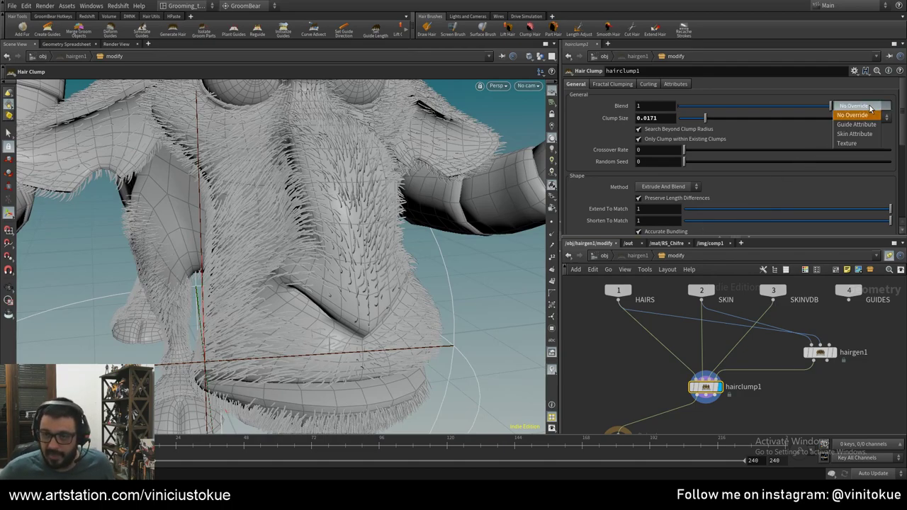
click(703, 122)
mouse_move(703, 122)
mouse_down()
mouse_move(706, 112)
mouse_move(796, 104)
mouse_up()
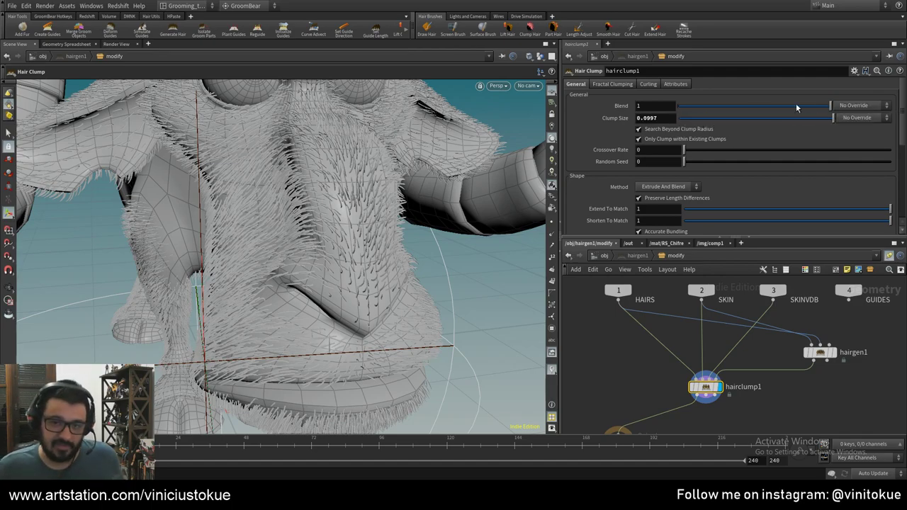
- Reset Clump Size to 0 and switch the clump shape Method to Linear Blend
ctrl+middle_click(618, 118)
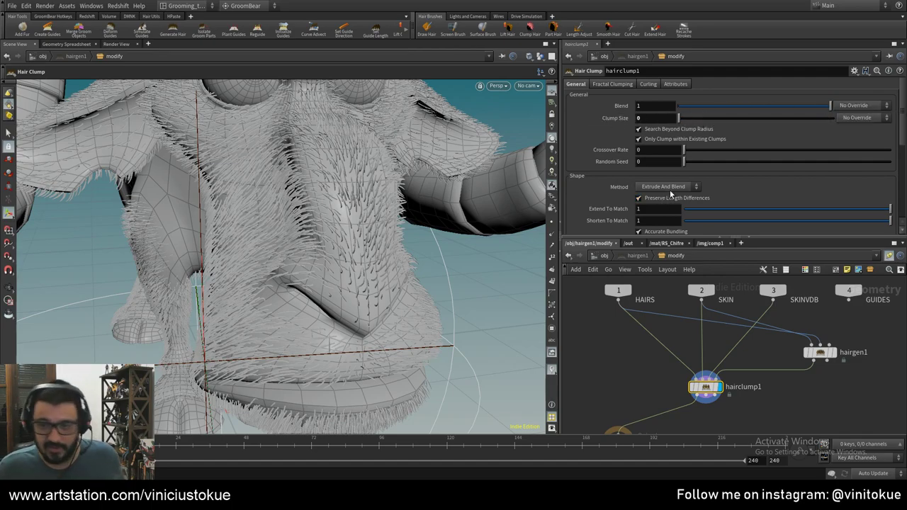
click(669, 188)
click(669, 198)
alt+drag(214, 203, 425, 170)
- Set the Hair Clump Tightness to 1
scroll(619, 188, down, 1)
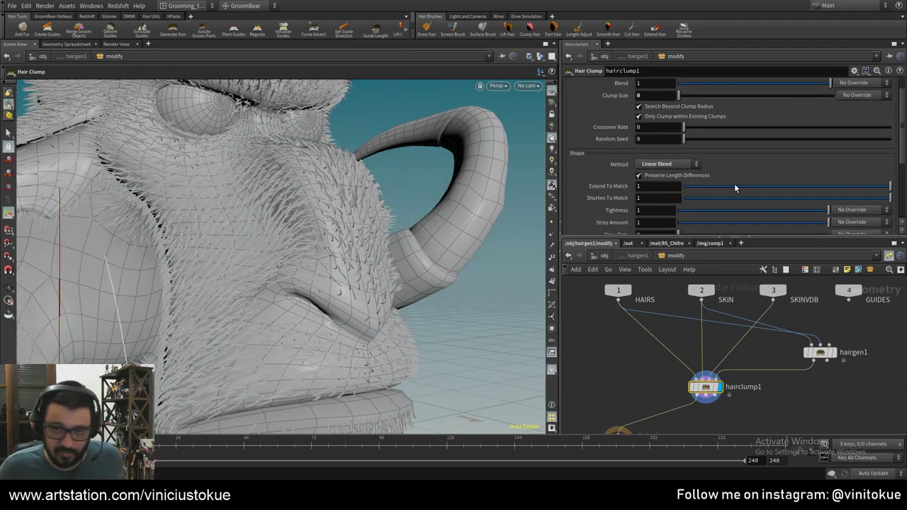
scroll(779, 189, down, 1)
scroll(770, 188, down, 2)
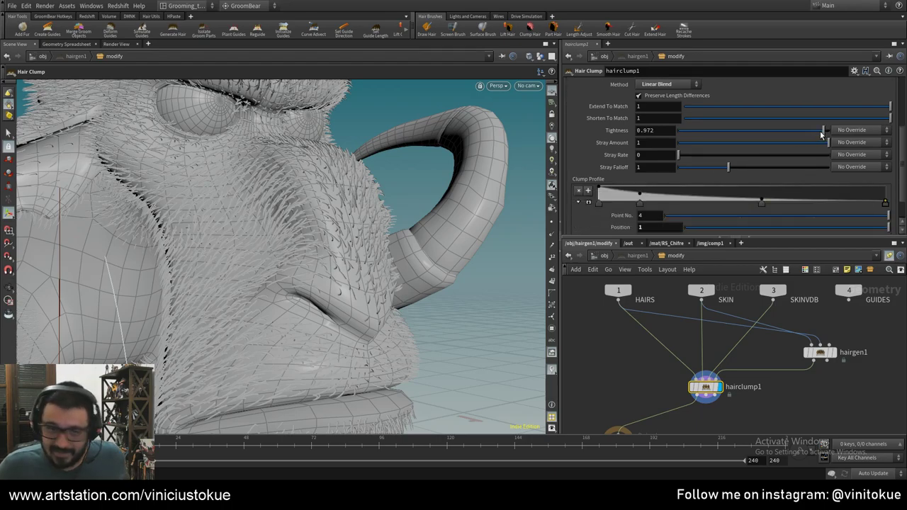
mouse_move(821, 131)
mouse_down()
mouse_move(739, 134)
mouse_move(886, 144)
mouse_up()
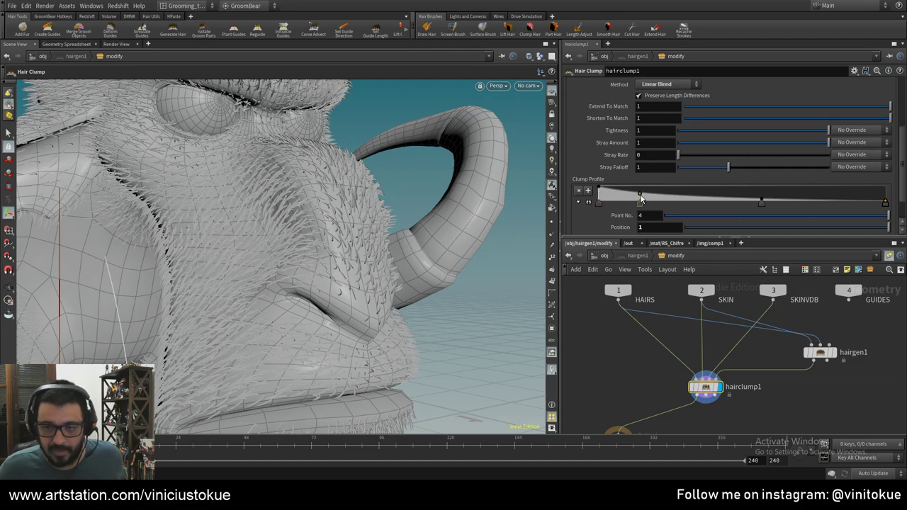
- Reshape the Clump Profile curve, lowering its first point to about 0.75 so it tapers off
mouse_move(641, 198)
mouse_down()
mouse_move(652, 204)
mouse_move(652, 191)
mouse_up()
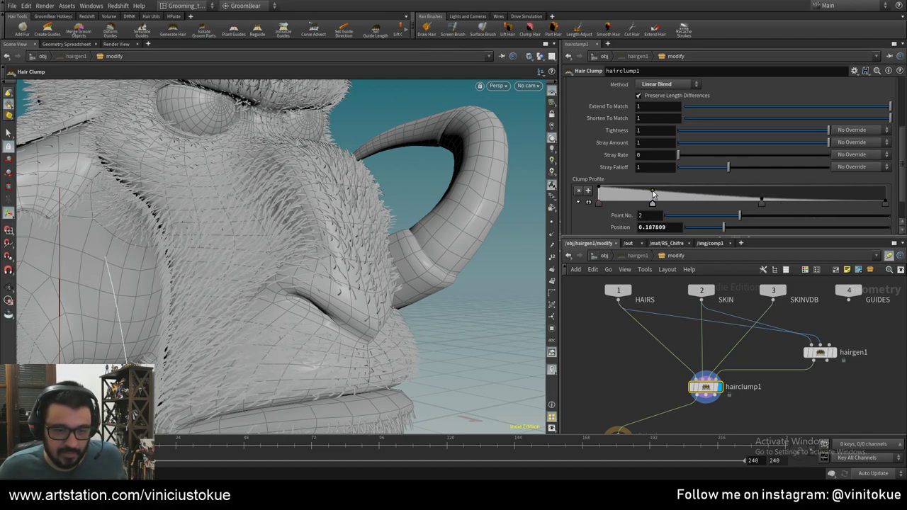
click(588, 203)
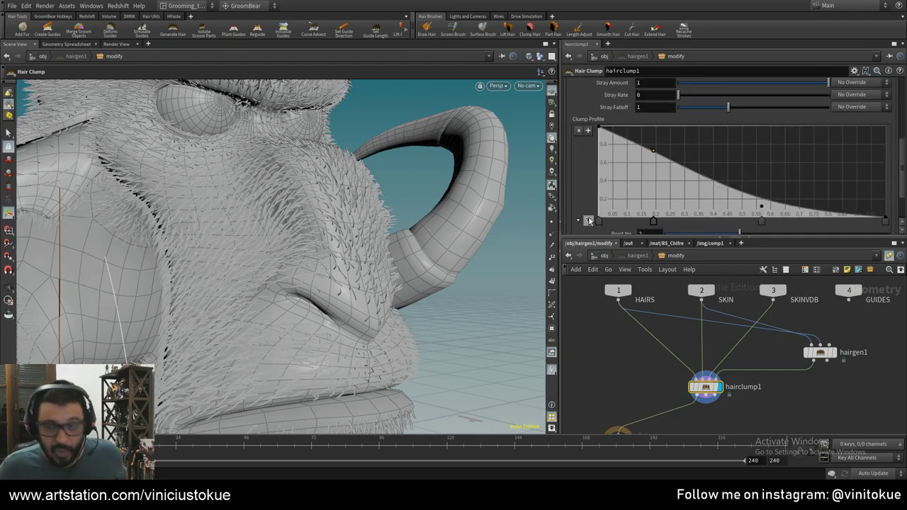
key(Escape)
mouse_move(234, 213)
mouse_down()
mouse_move(247, 202)
mouse_move(273, 224)
mouse_move(366, 239)
mouse_move(381, 274)
mouse_move(287, 245)
mouse_move(299, 251)
mouse_up()
drag(355, 264, 488, 181)
key(Return)
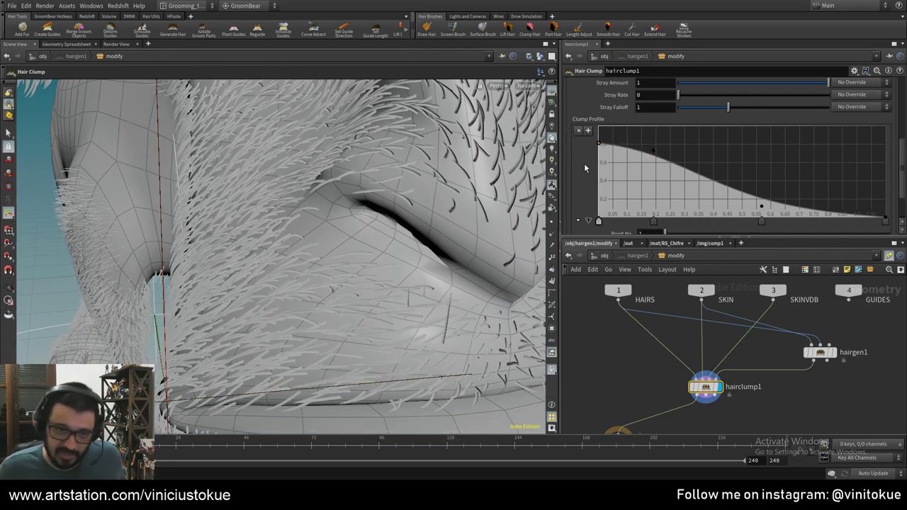
mouse_move(600, 130)
mouse_down()
mouse_move(563, 152)
mouse_move(556, 223)
mouse_move(551, 177)
mouse_move(546, 227)
mouse_move(553, 127)
mouse_up()
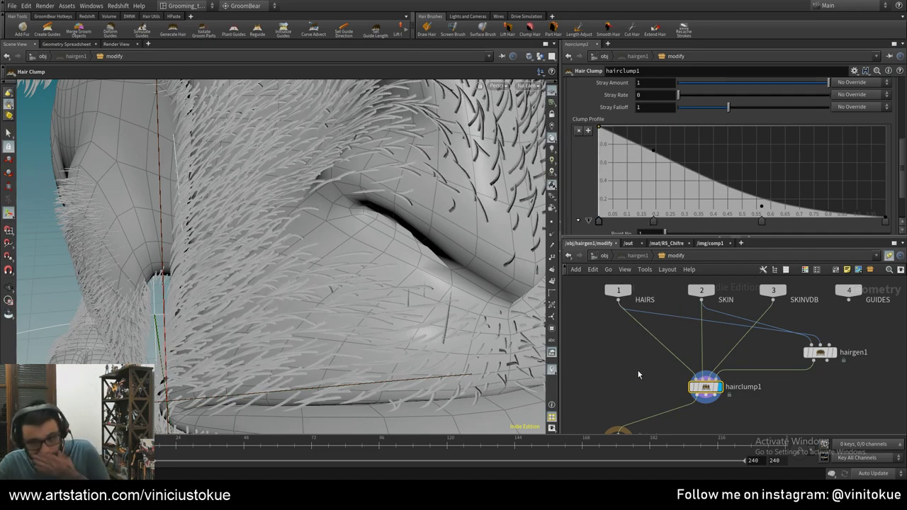
middle_drag(626, 345, 646, 364)
- Add an Attribute Wrangle node beside the hair inputs
key(Tab)
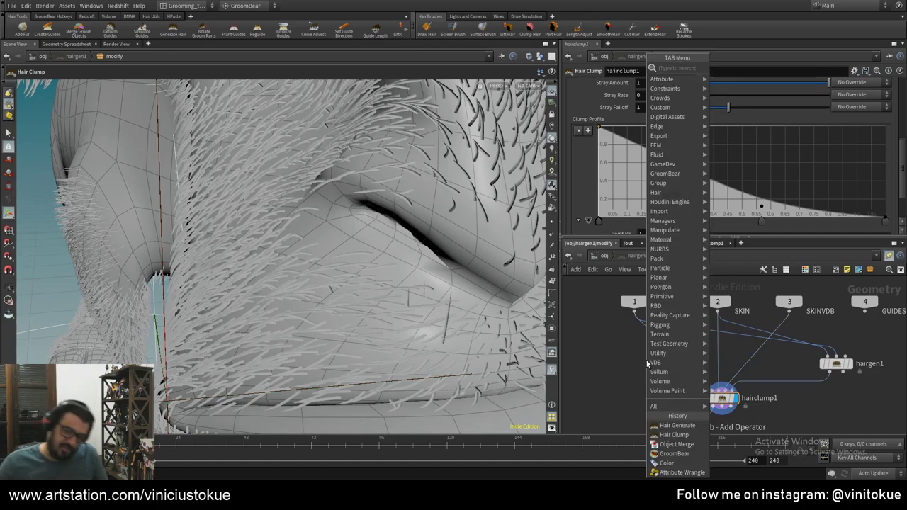
text(wrangle)
key(Return)
click(646, 360)
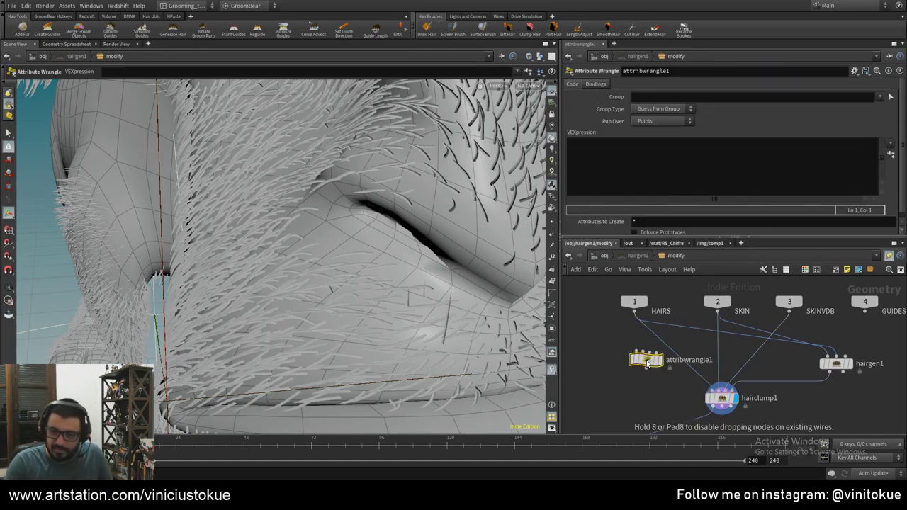
mouse_move(647, 358)
mouse_down()
mouse_move(672, 356)
mouse_move(647, 357)
mouse_up()
- Load the Clump_Profile preset code into the wrangle, edit and recook it, then reselect hairclump1
click(855, 72)
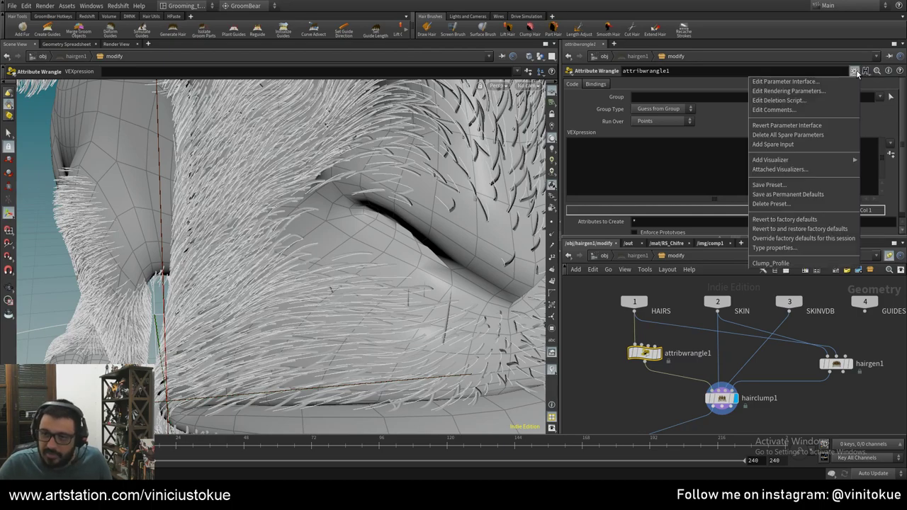
click(807, 264)
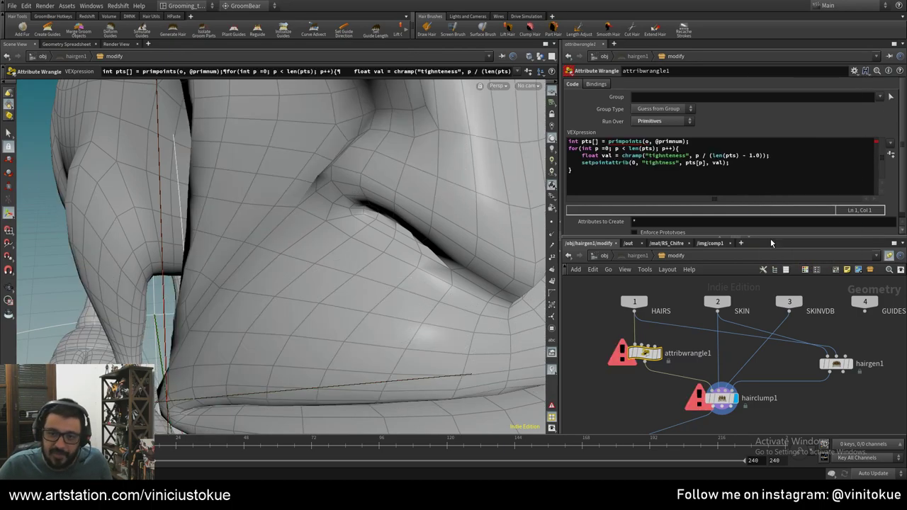
click(800, 177)
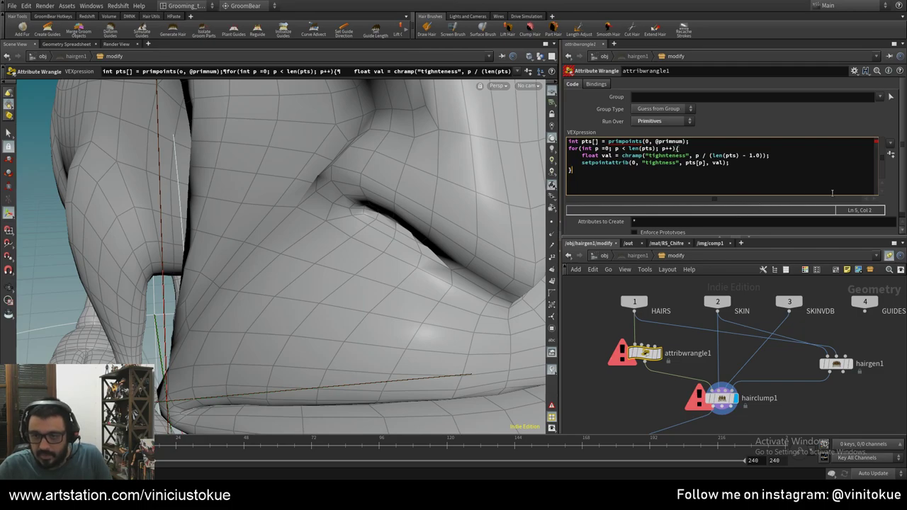
click(891, 154)
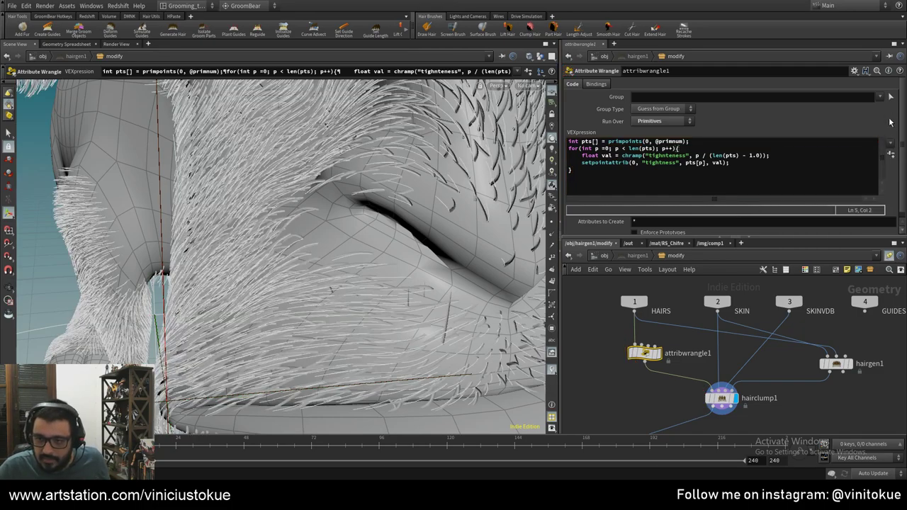
scroll(882, 191, down, 3)
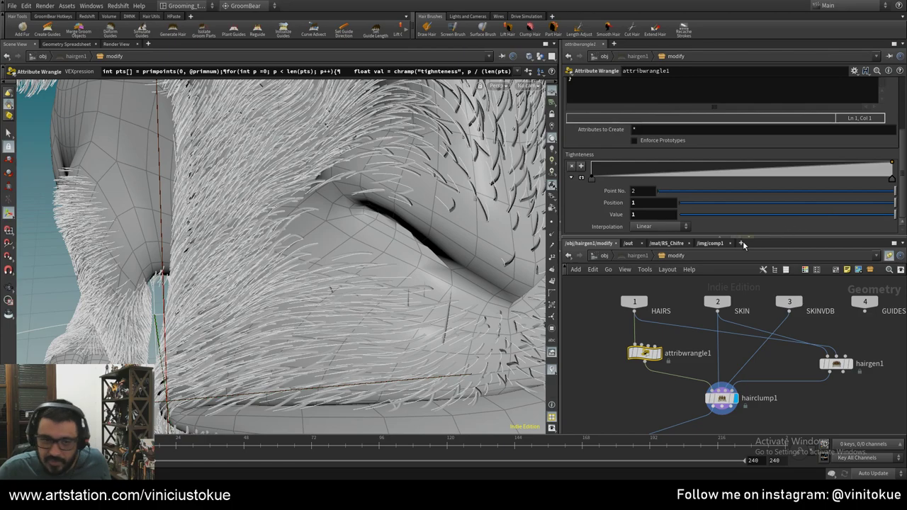
scroll(646, 178, up, 3)
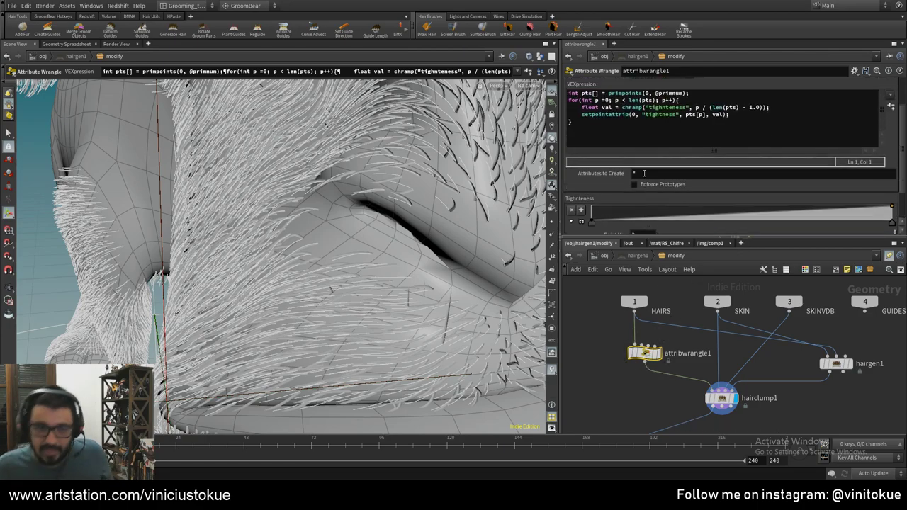
click(721, 398)
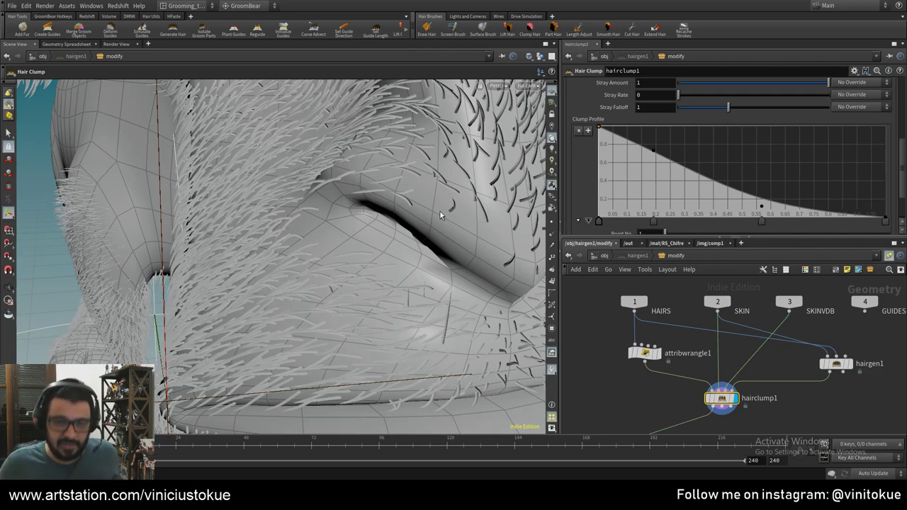
- Flatten the Clump Profile by dropping its root and second keys to zero
mouse_move(440, 211)
mouse_down()
mouse_move(379, 315)
mouse_move(283, 213)
mouse_up()
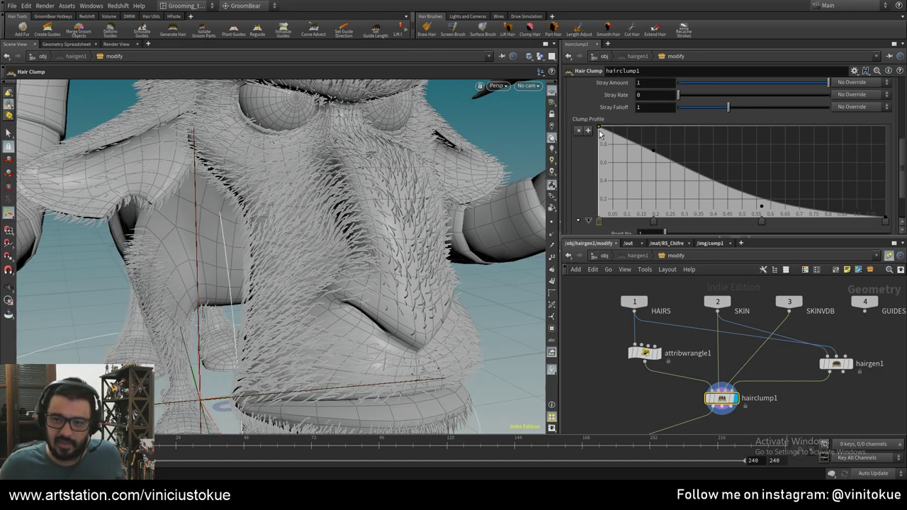
drag(599, 130, 598, 220)
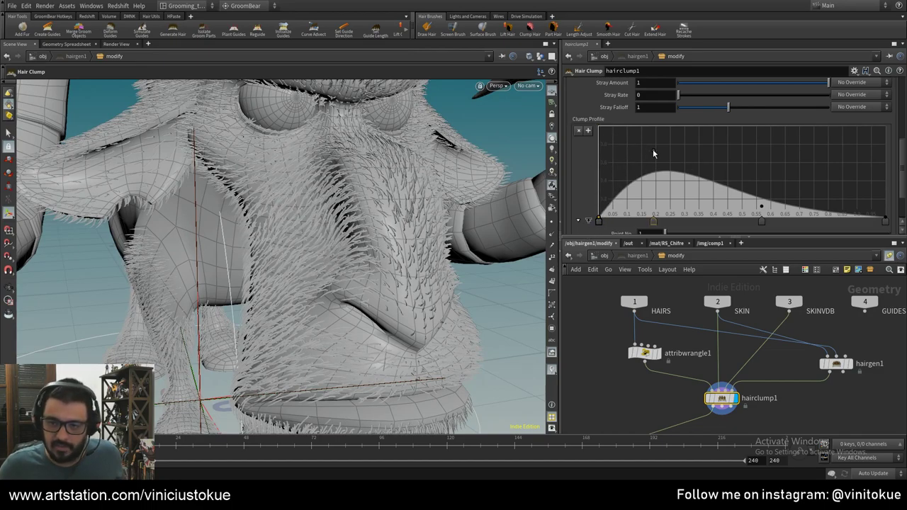
drag(652, 148, 653, 228)
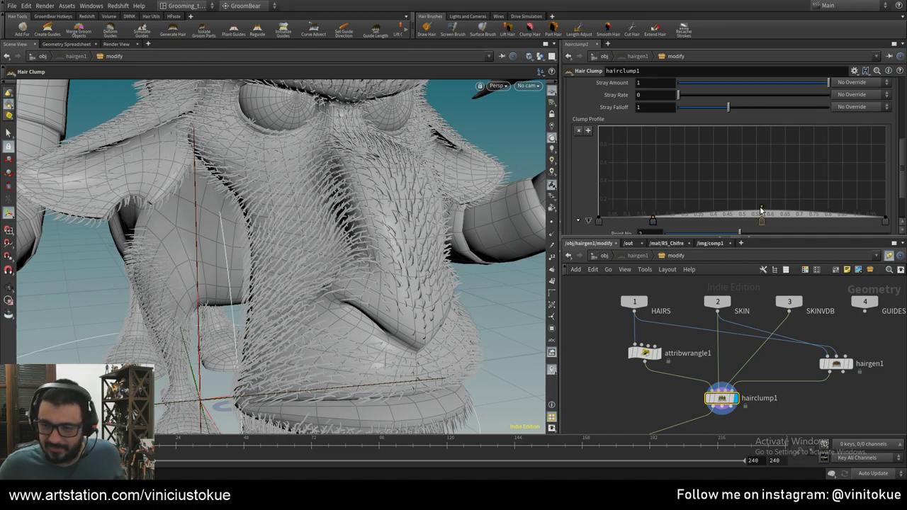
- Set hairclump1's Tightness override to Guide Attribute
scroll(830, 163, up, 1)
scroll(831, 161, up, 2)
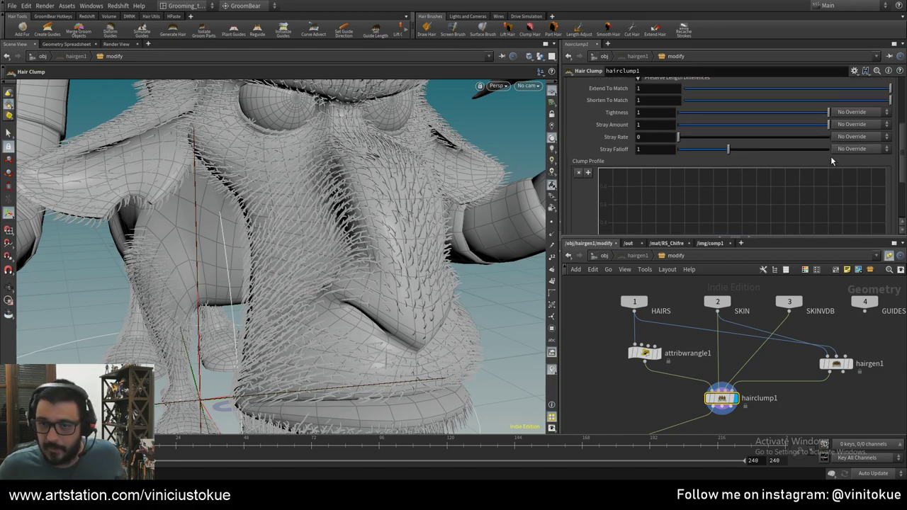
scroll(832, 161, up, 1)
click(854, 132)
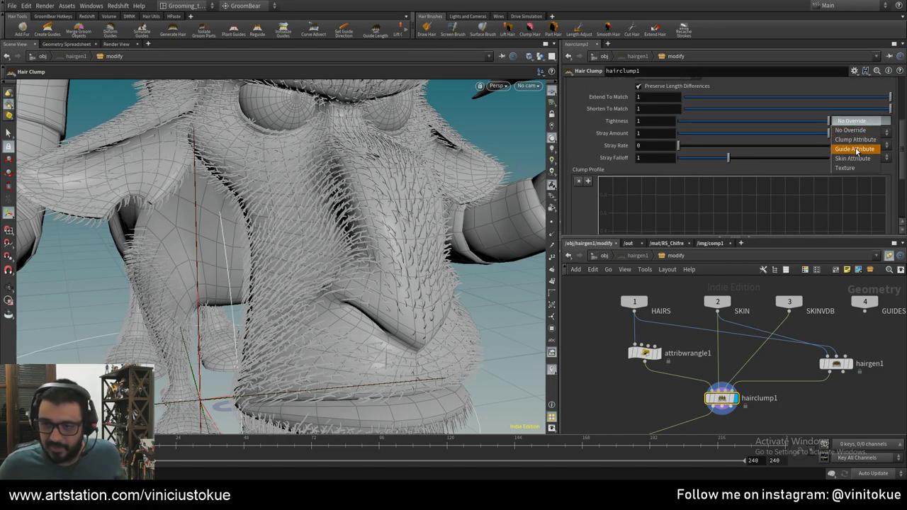
click(854, 139)
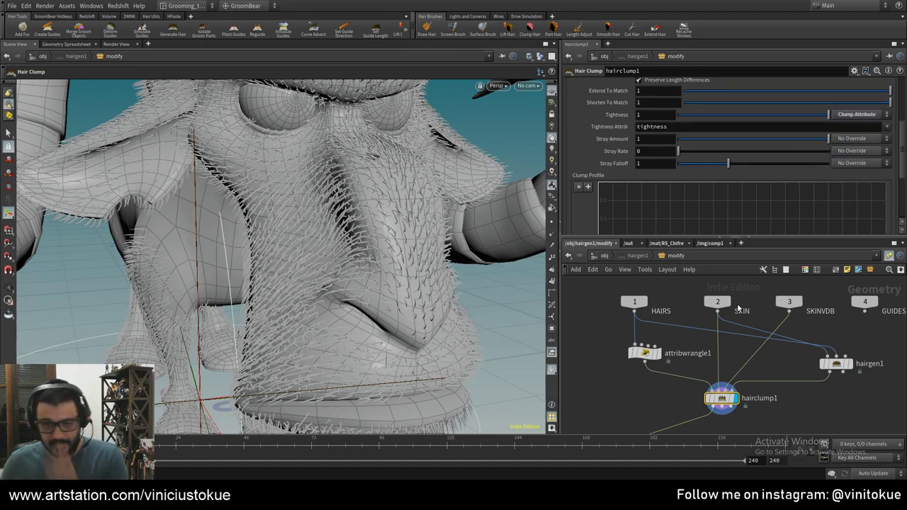
click(871, 115)
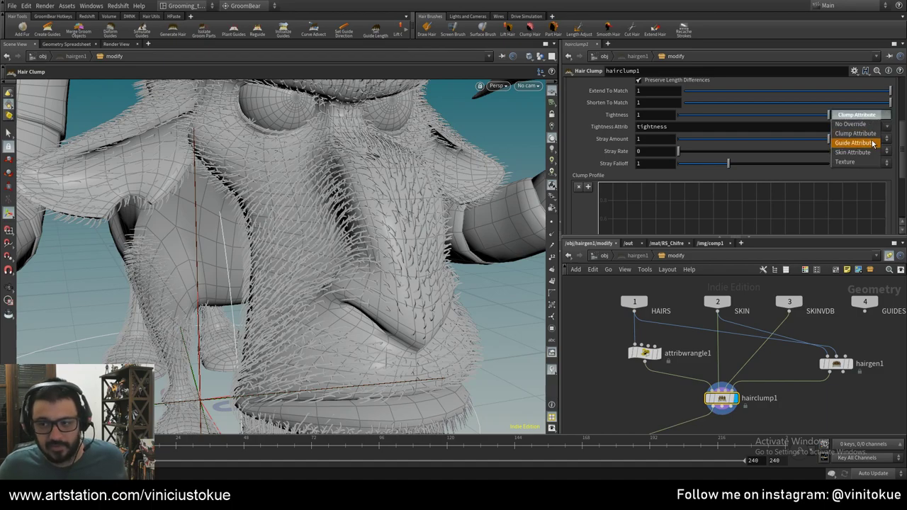
click(872, 146)
- Add a raised middle point to attribwrangle1's Tightness ramp
click(628, 352)
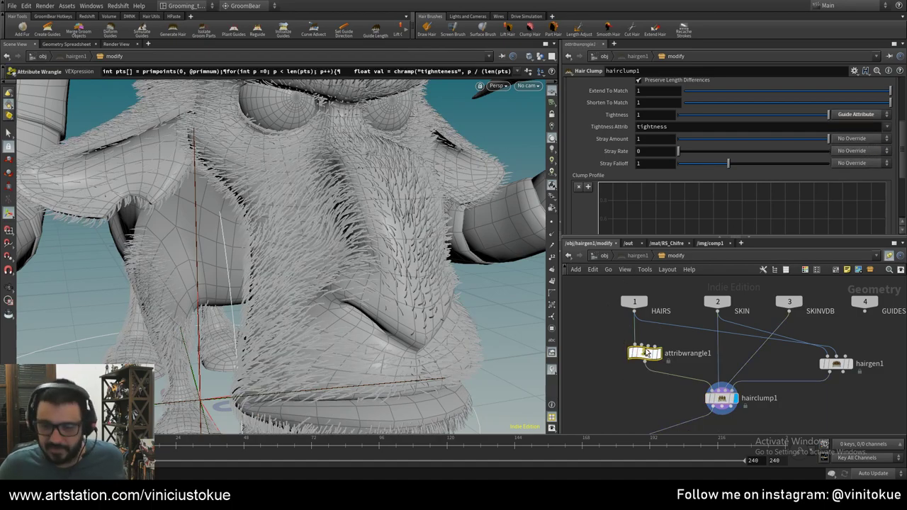
scroll(639, 215, down, 2)
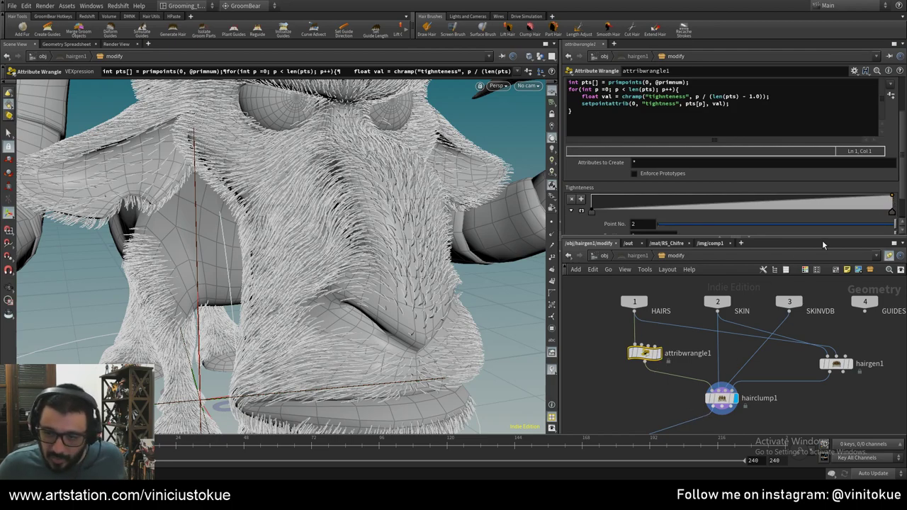
mouse_move(893, 198)
mouse_down()
mouse_move(901, 199)
mouse_move(892, 207)
mouse_up()
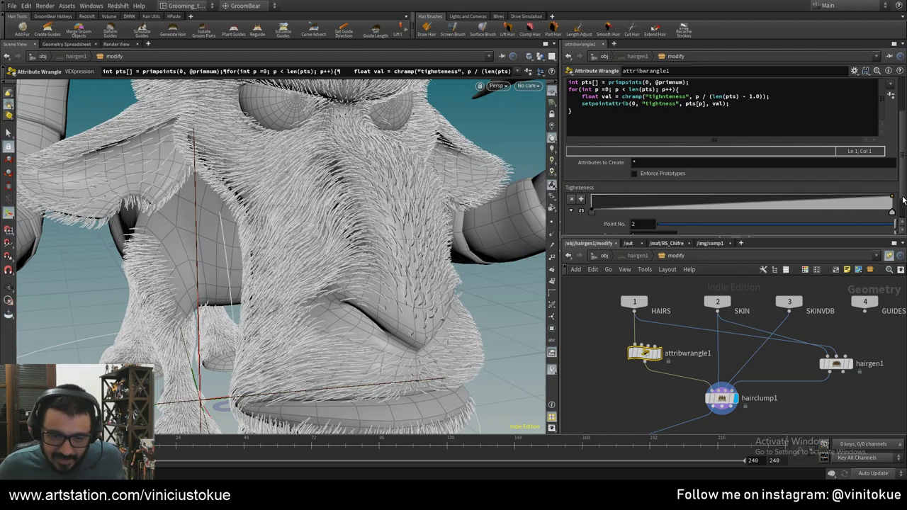
drag(713, 208, 719, 200)
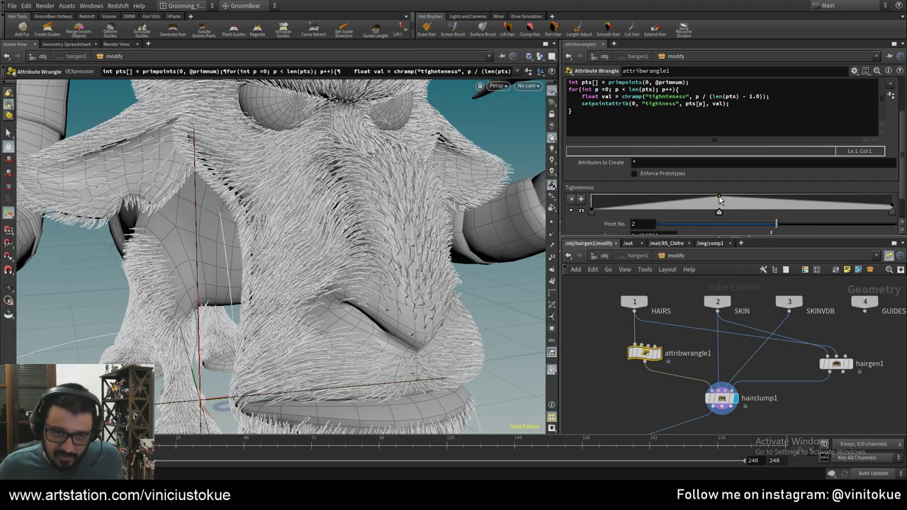
scroll(259, 297, up, 3)
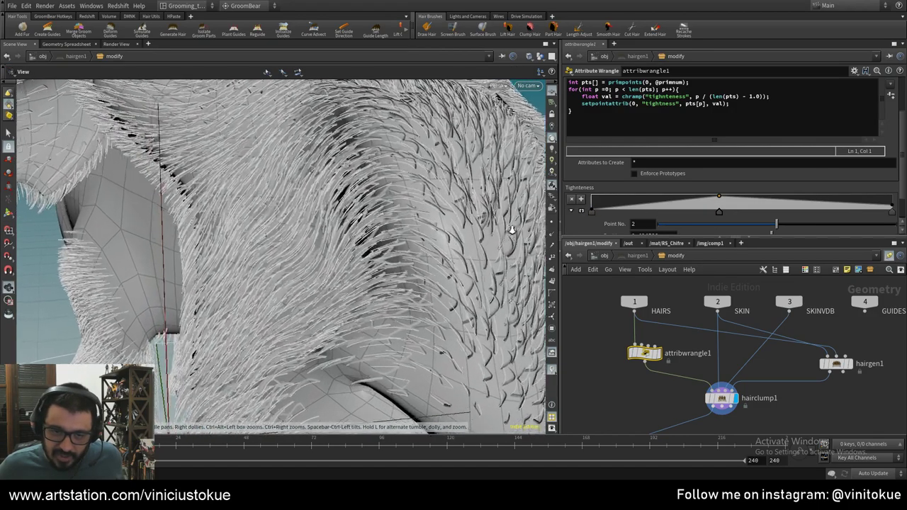
scroll(259, 297, up, 2)
click(721, 398)
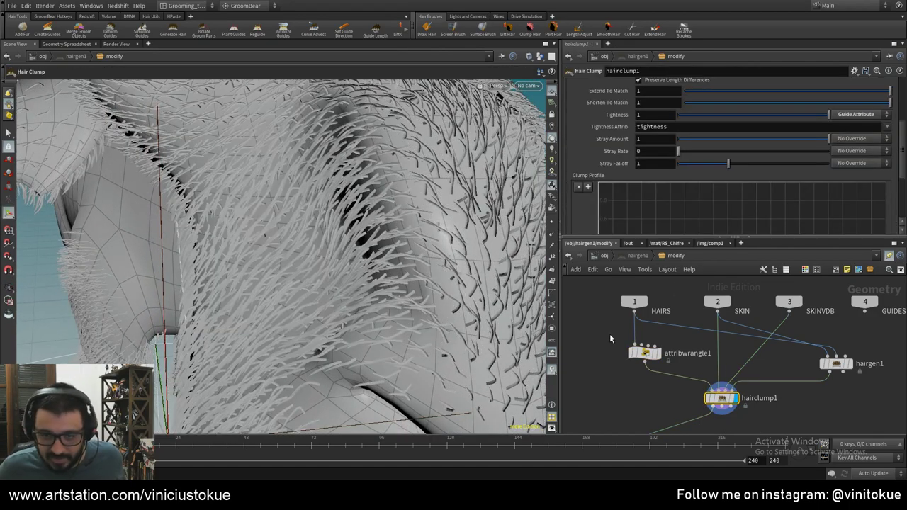
click(643, 352)
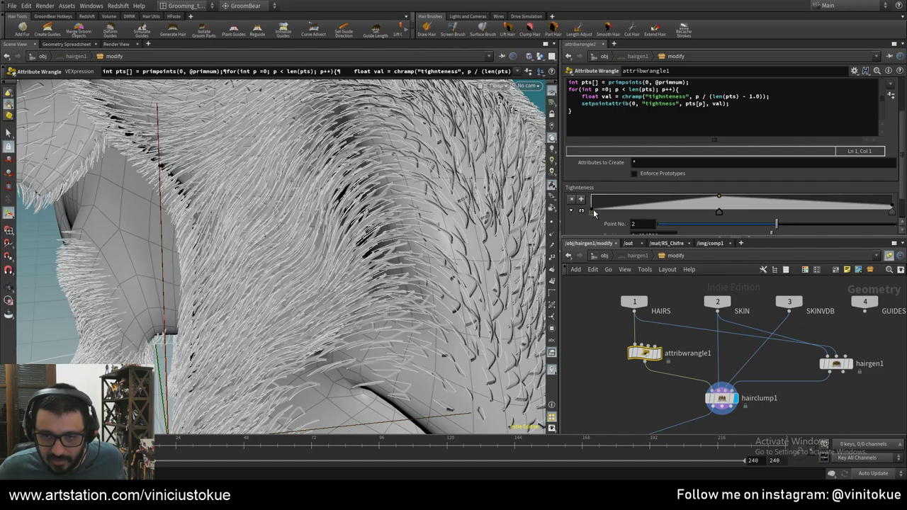
- Refine the Tightness ramp so it starts at zero and peaks mid-strand
mouse_move(592, 211)
mouse_down()
mouse_move(593, 194)
mouse_move(593, 203)
mouse_up()
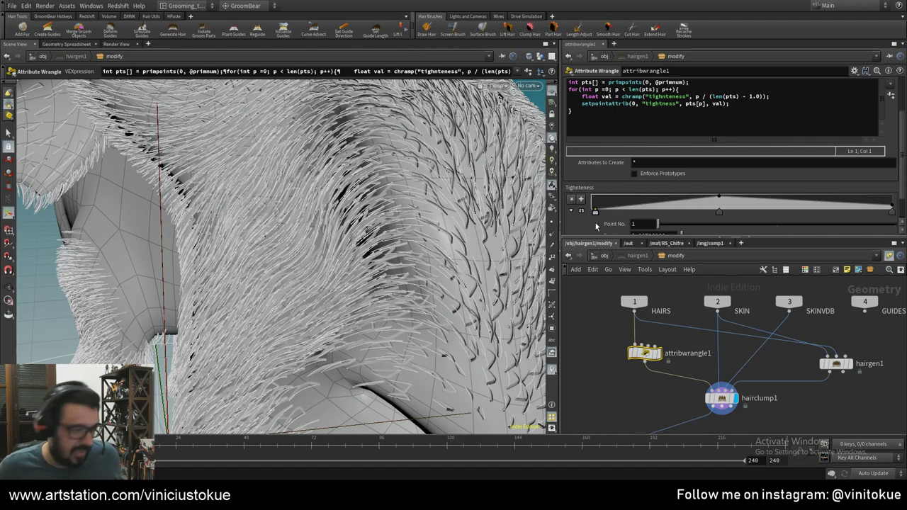
drag(592, 203, 592, 195)
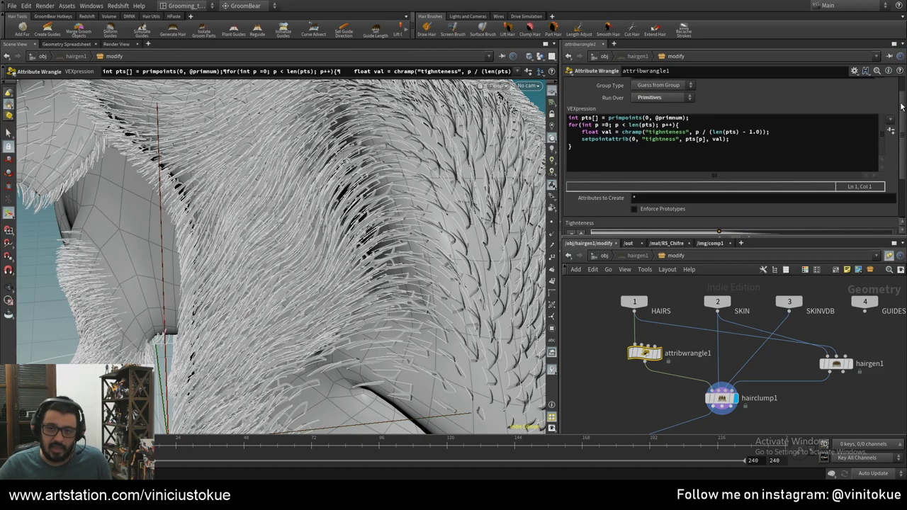
scroll(902, 126, down, 2)
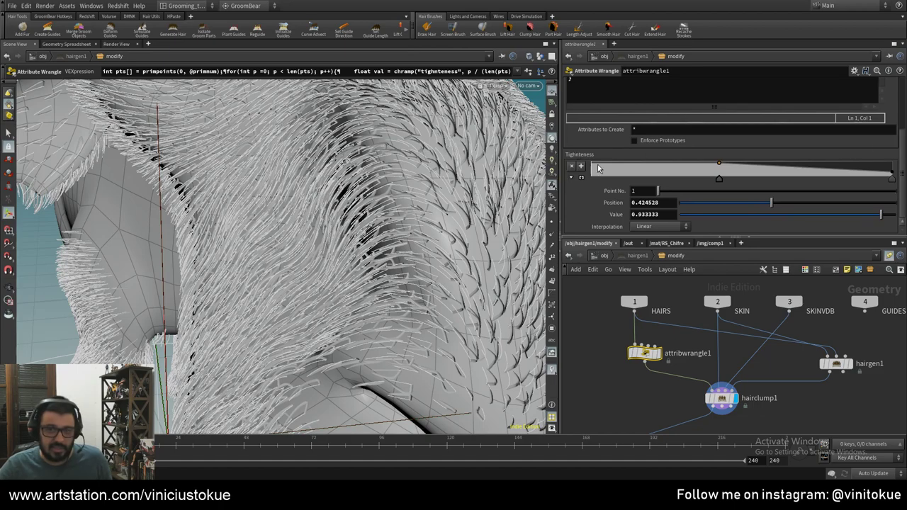
drag(601, 168, 584, 192)
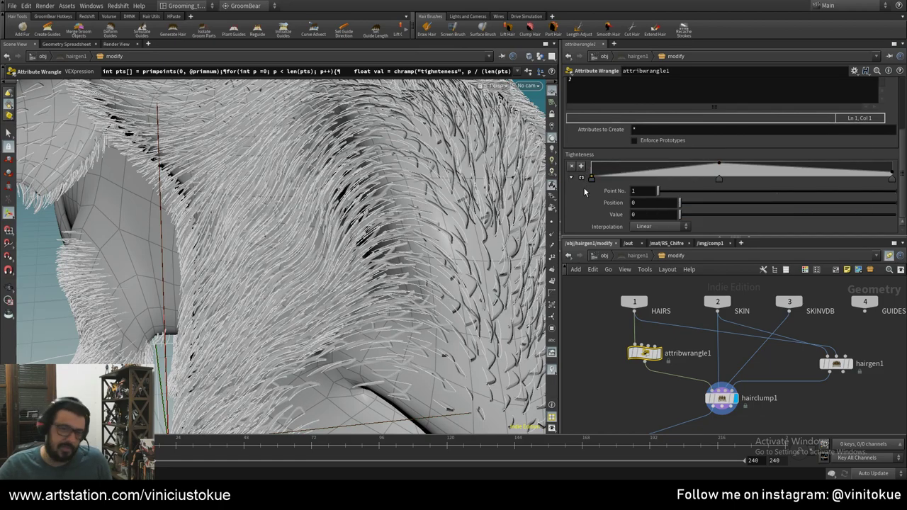
drag(719, 162, 720, 170)
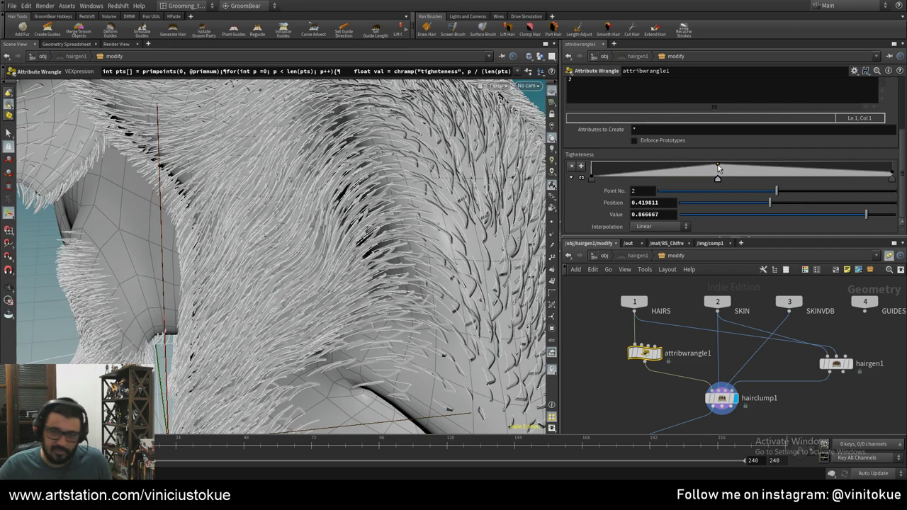
scroll(719, 170, up, 2)
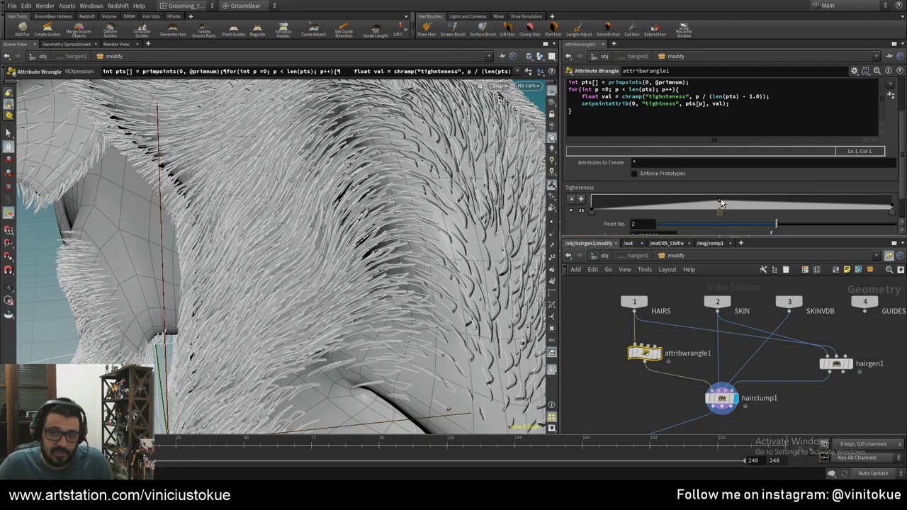
drag(720, 203, 719, 204)
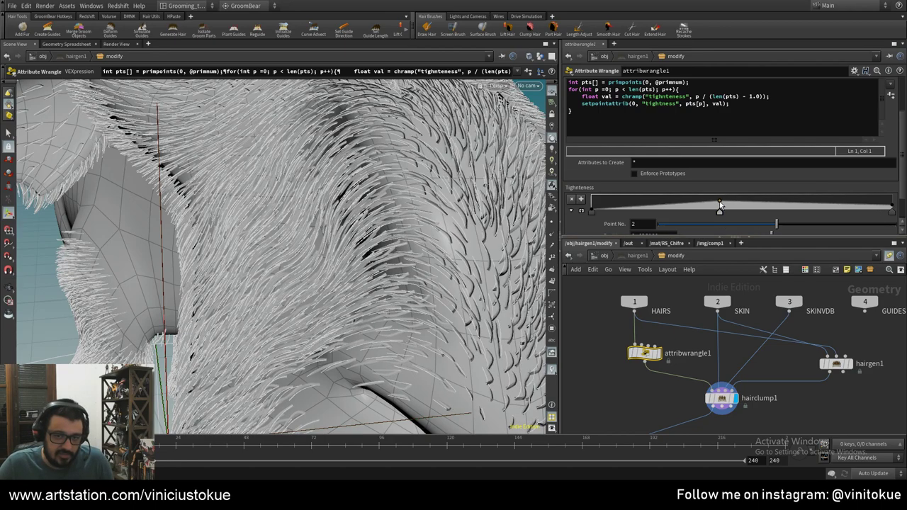
click(721, 398)
scroll(789, 115, up, 1)
- Set hairclump1's Blend override to Skin Attribute with Bclump as the Blend Attrib
scroll(789, 115, up, 1)
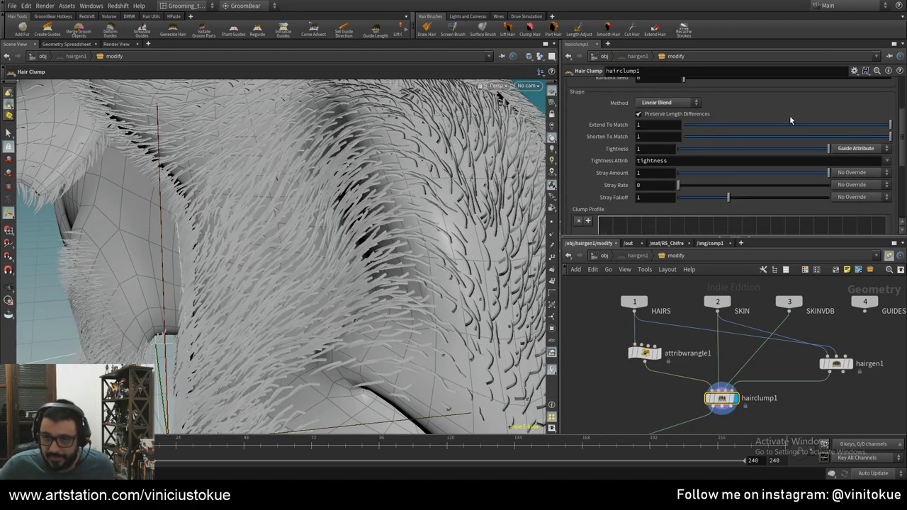
scroll(789, 115, up, 1)
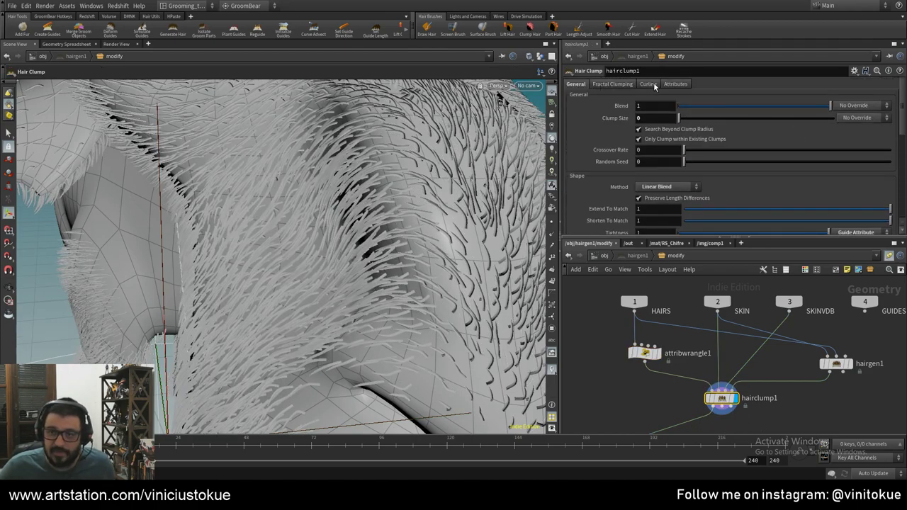
click(858, 106)
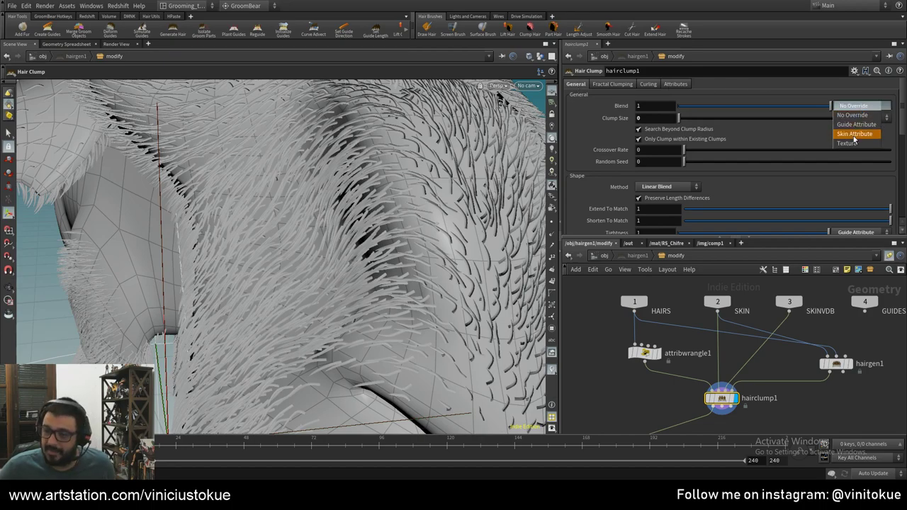
click(854, 134)
click(876, 118)
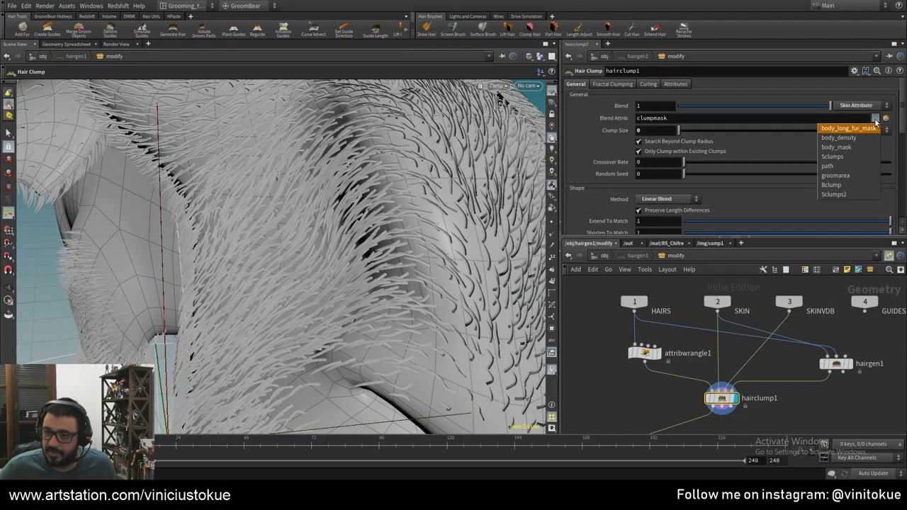
click(855, 184)
mouse_move(431, 259)
mouse_down()
mouse_move(281, 126)
mouse_move(293, 338)
mouse_move(385, 205)
mouse_move(404, 208)
mouse_move(396, 171)
mouse_move(313, 186)
mouse_move(399, 206)
mouse_move(293, 189)
mouse_move(248, 125)
mouse_move(394, 205)
mouse_move(439, 218)
mouse_move(277, 205)
mouse_move(229, 214)
mouse_move(242, 228)
mouse_up()
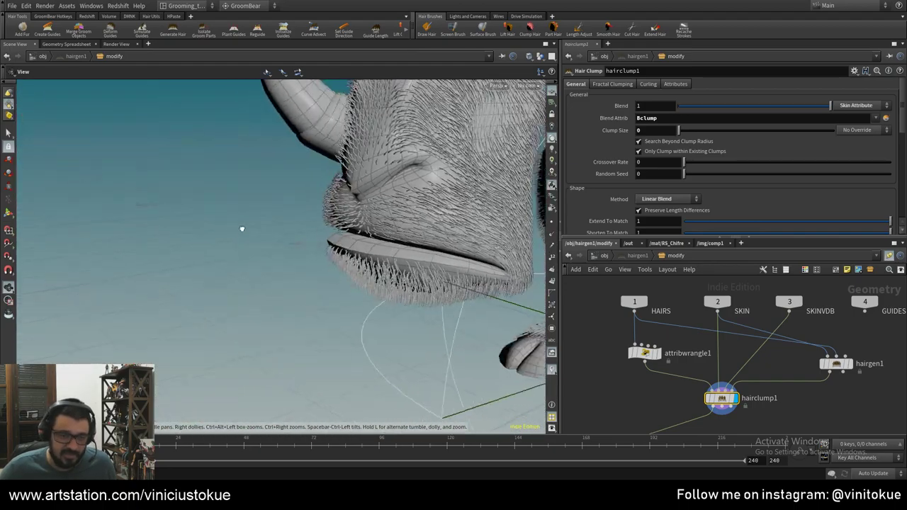
- Frame the creature and move the HAIRS output node below hairclump1
key(h)
scroll(836, 420, down, 1)
scroll(825, 400, down, 2)
scroll(819, 390, down, 2)
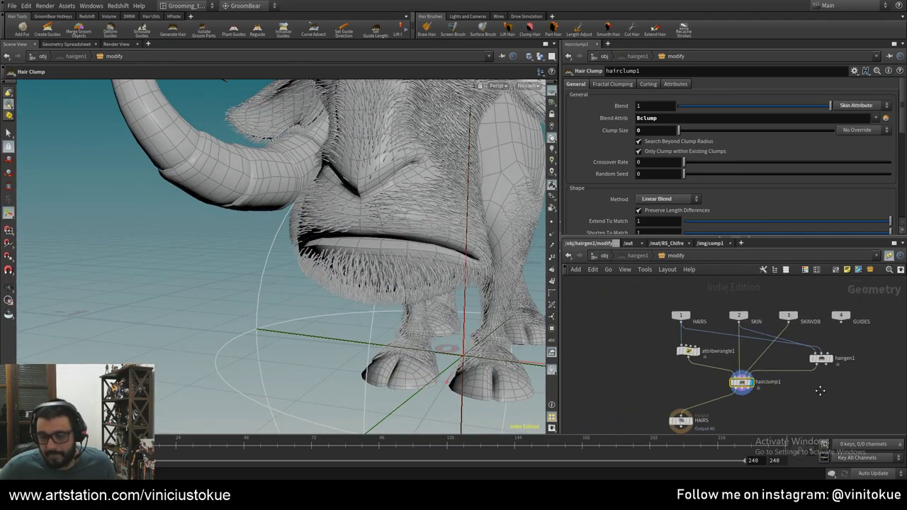
middle_drag(819, 390, 797, 336)
drag(663, 372, 722, 419)
scroll(801, 333, up, 2)
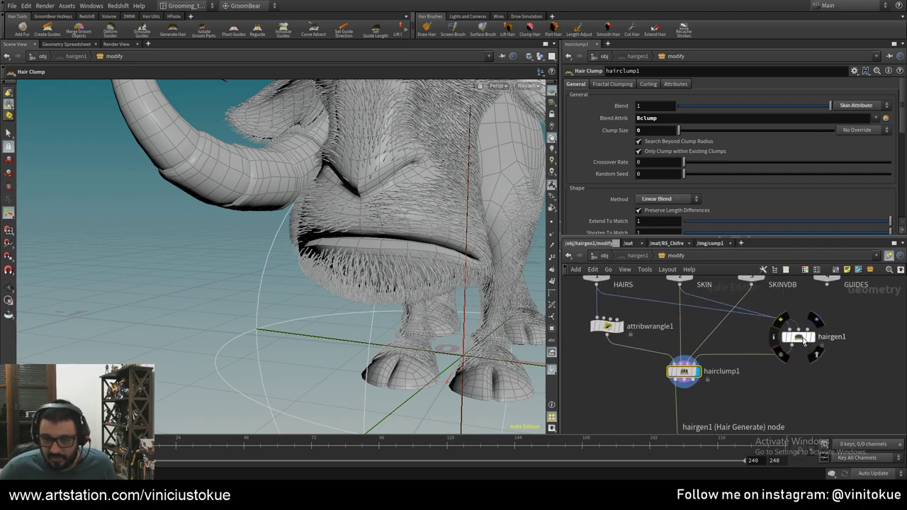
- Select hairgen1 and pick a Guide Process (Frizz) node from the TAB menu via 'frizz'
click(797, 326)
scroll(786, 340, up, 2)
key(Tab)
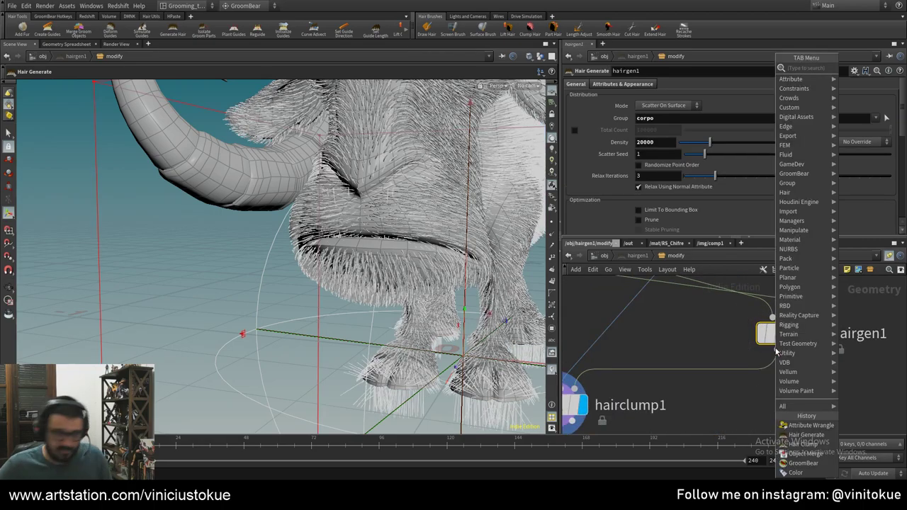
text(frizz)
key(Return)
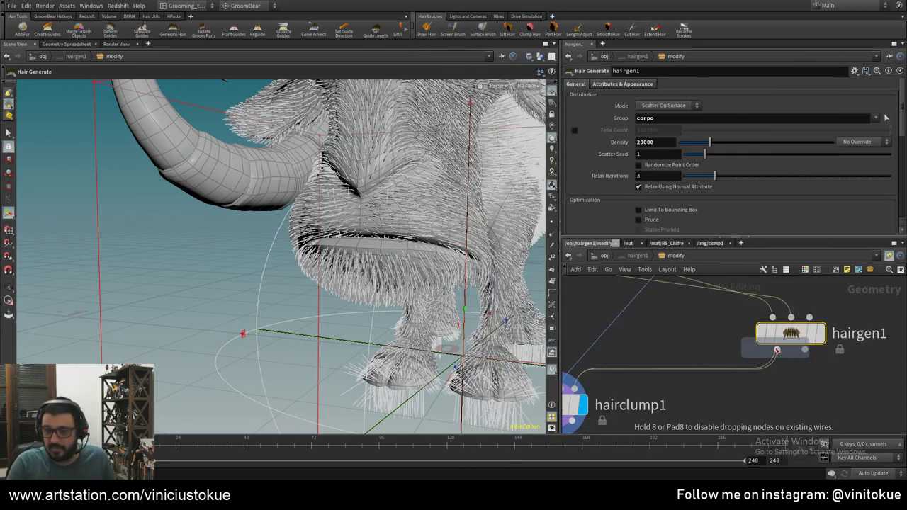
- Place guideprocess1 just under hairgen1 and wire hairgen1 into it
click(783, 386)
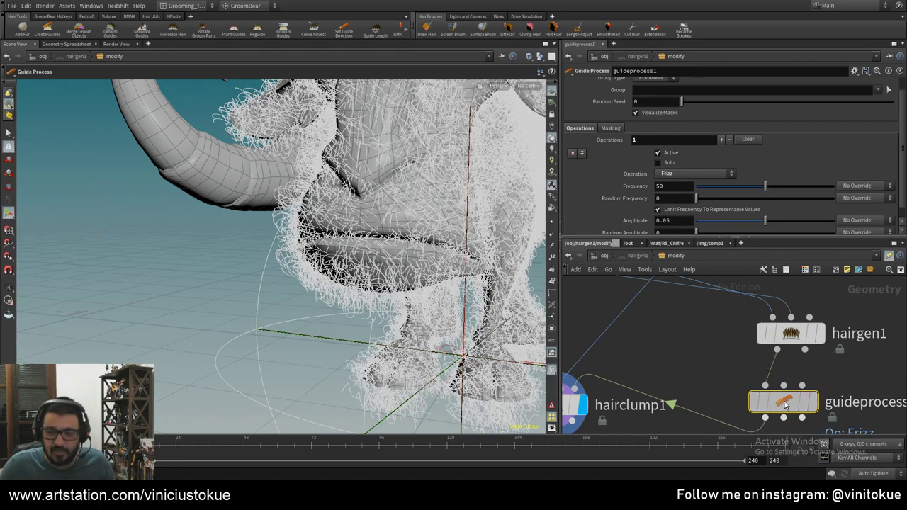
drag(811, 404, 808, 384)
click(790, 364)
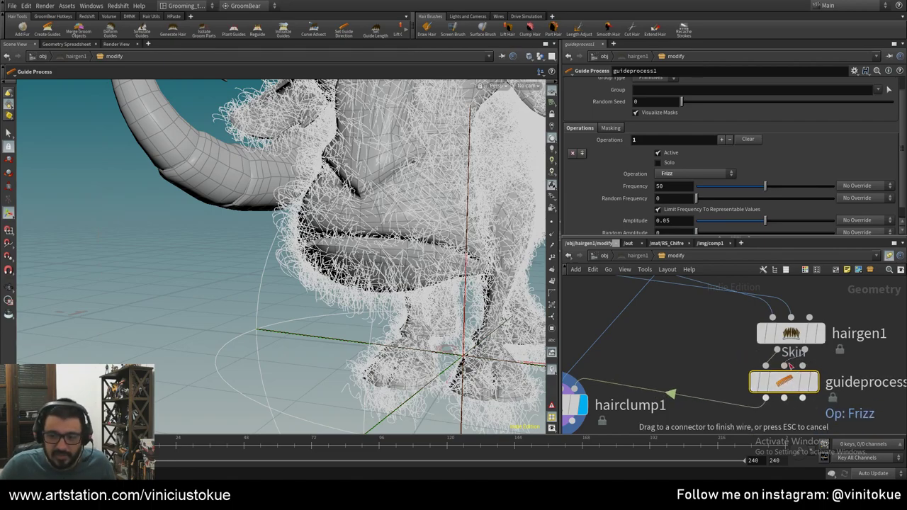
click(789, 364)
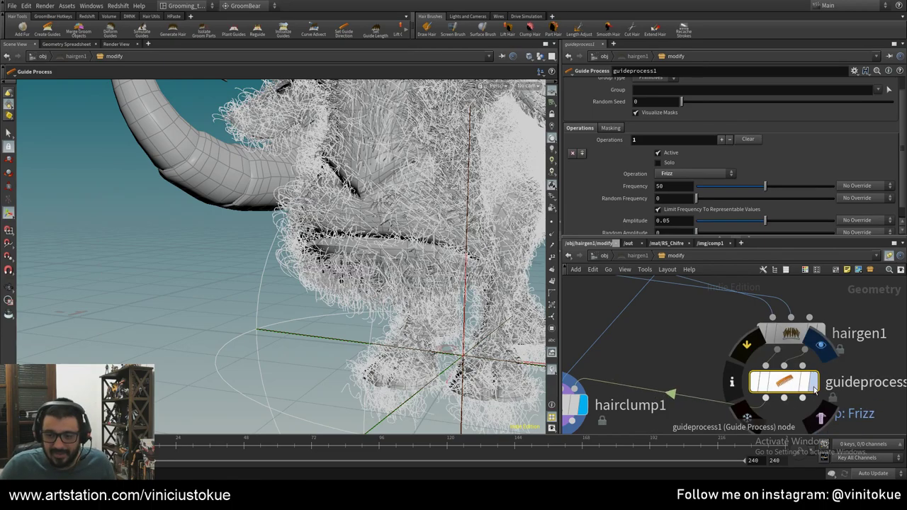
drag(786, 386, 794, 383)
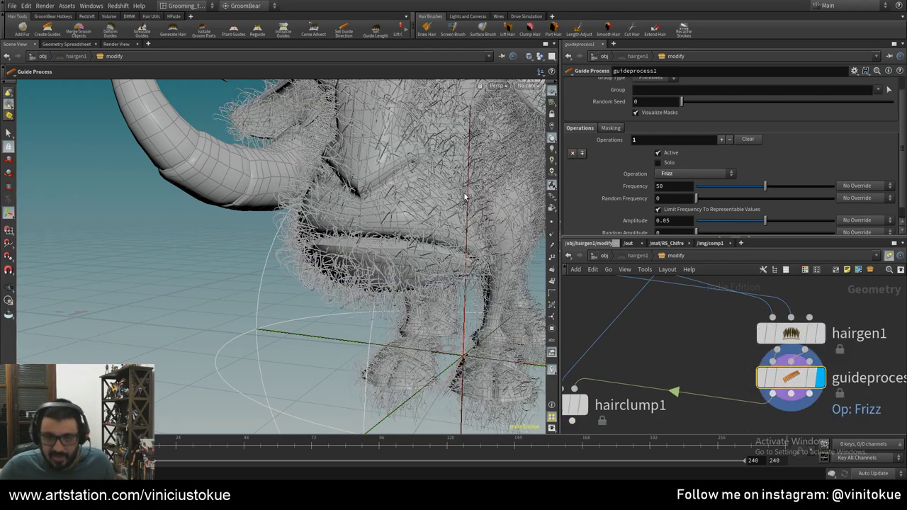
- Set the frizz Frequency 30.9, Amplitude 0.0117 and Random Frequency 20.6
drag(762, 189, 738, 187)
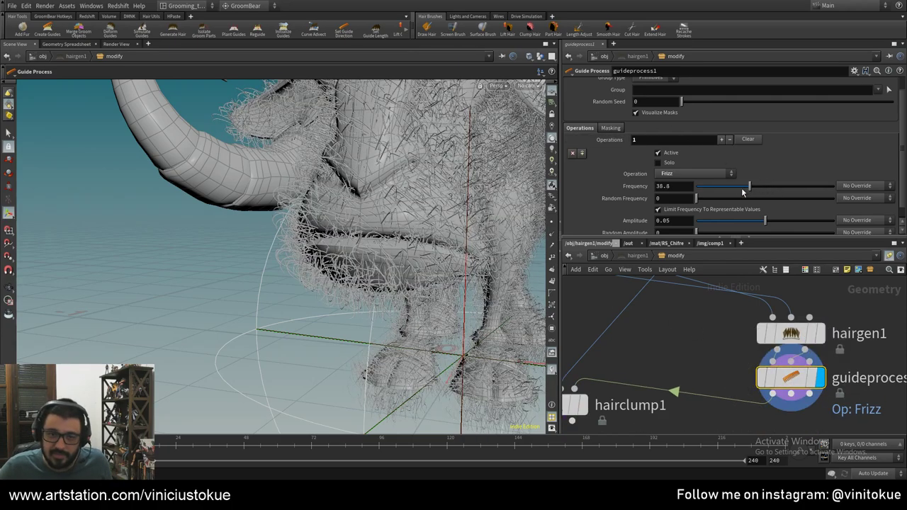
drag(730, 222, 703, 225)
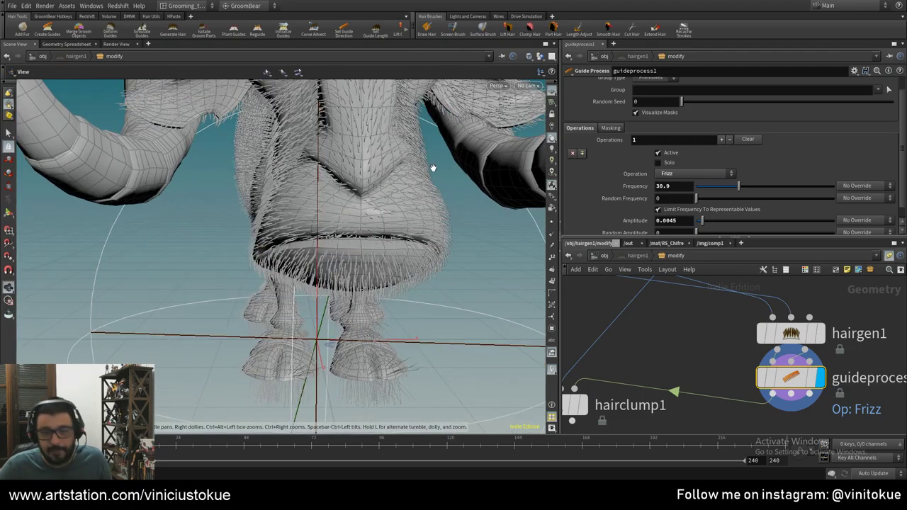
alt+drag(383, 172, 334, 239)
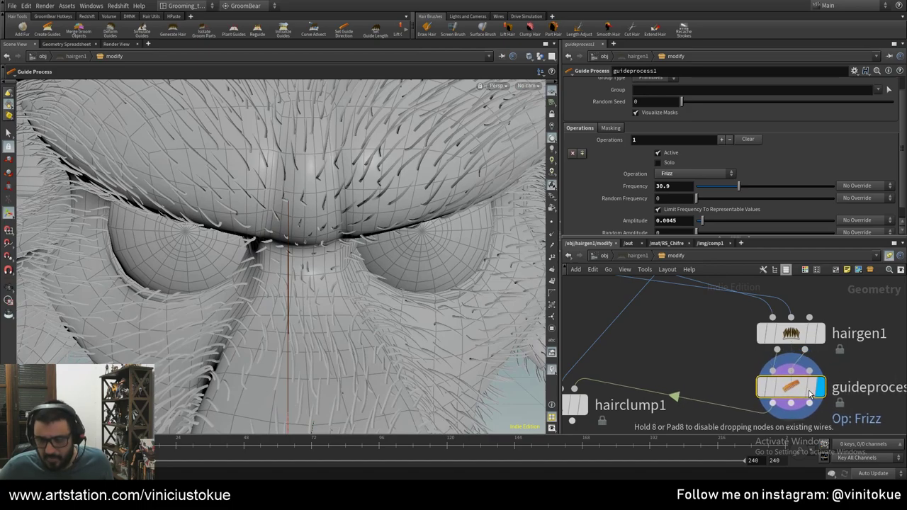
scroll(642, 401, down, 1)
scroll(641, 401, down, 3)
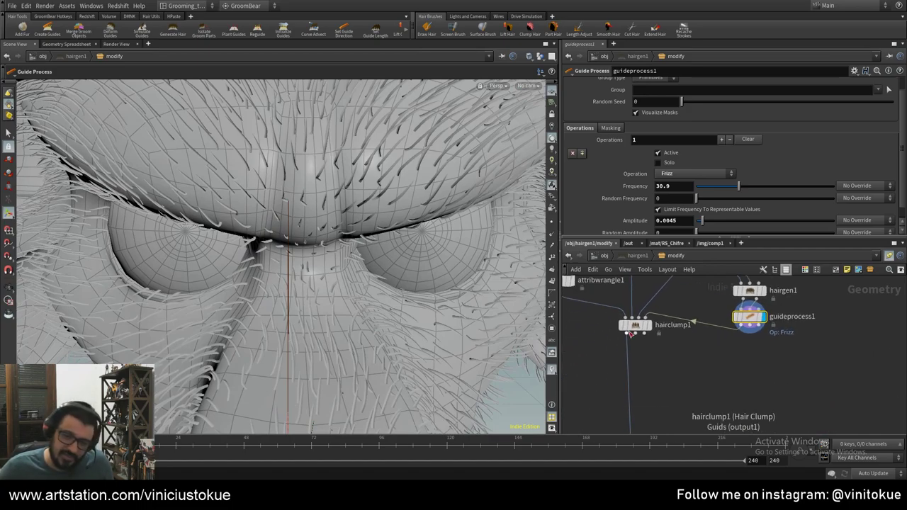
drag(633, 328, 633, 354)
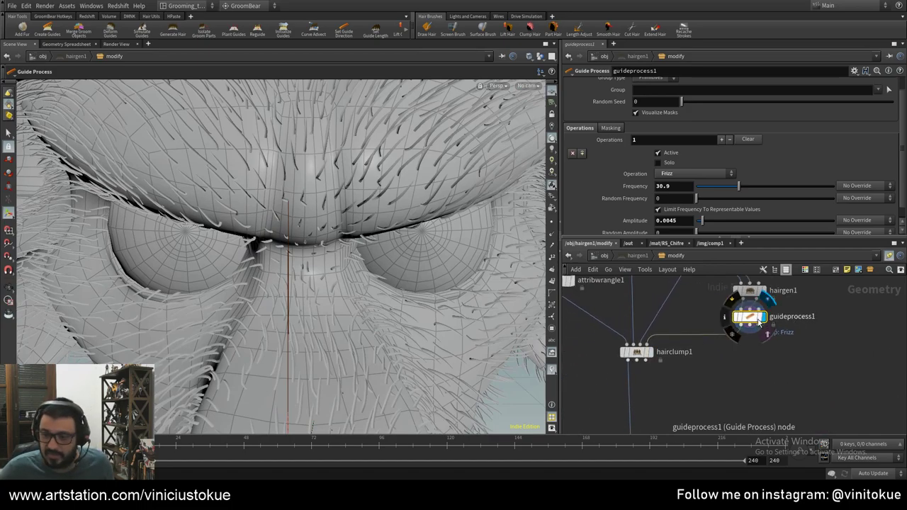
middle_drag(750, 320, 799, 371)
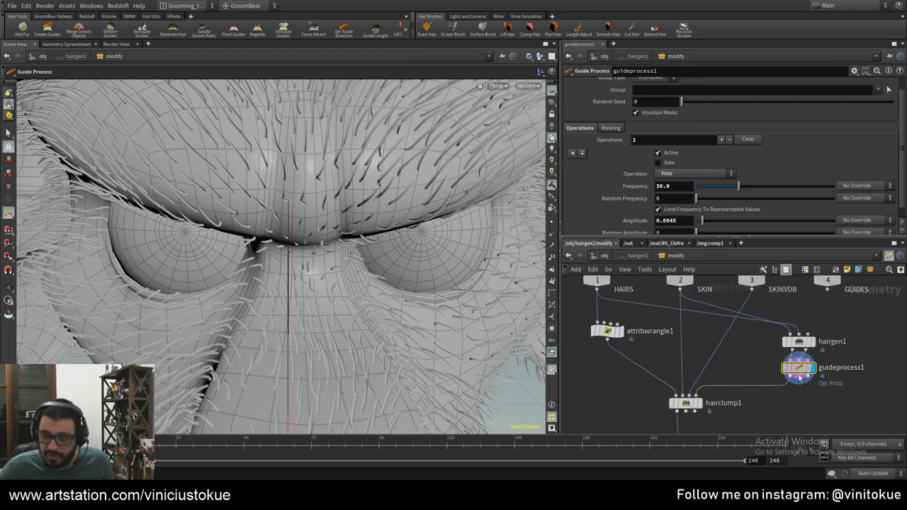
drag(811, 373, 811, 379)
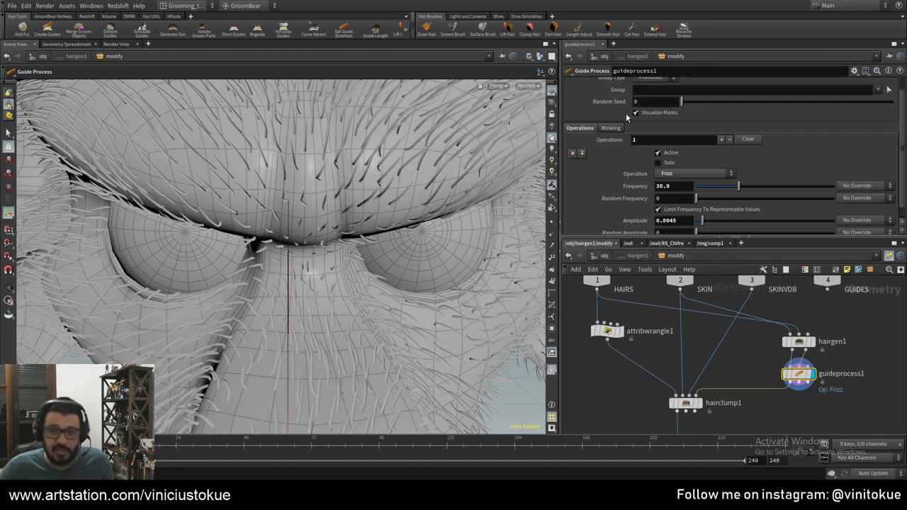
mouse_move(706, 203)
mouse_down()
mouse_move(725, 204)
mouse_move(711, 224)
mouse_up()
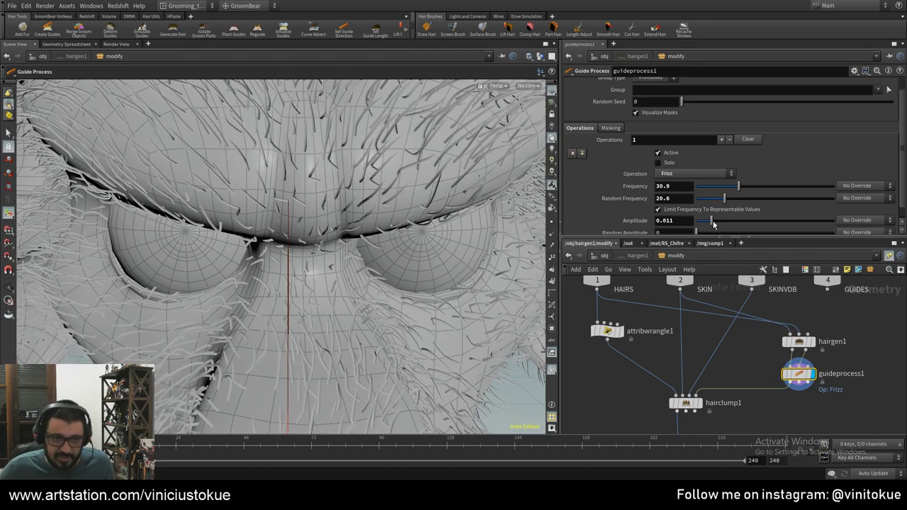
key(Escape)
mouse_move(405, 257)
mouse_down()
mouse_move(270, 206)
mouse_move(332, 238)
mouse_up()
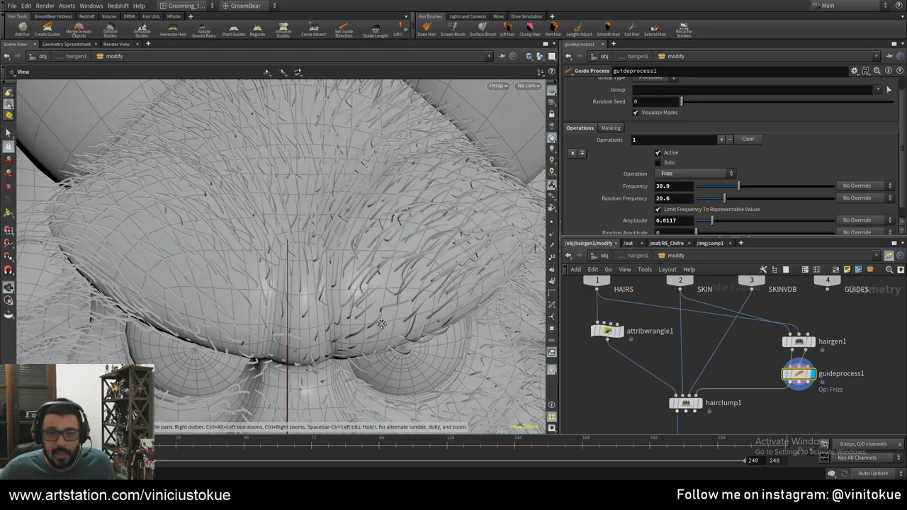
click(608, 129)
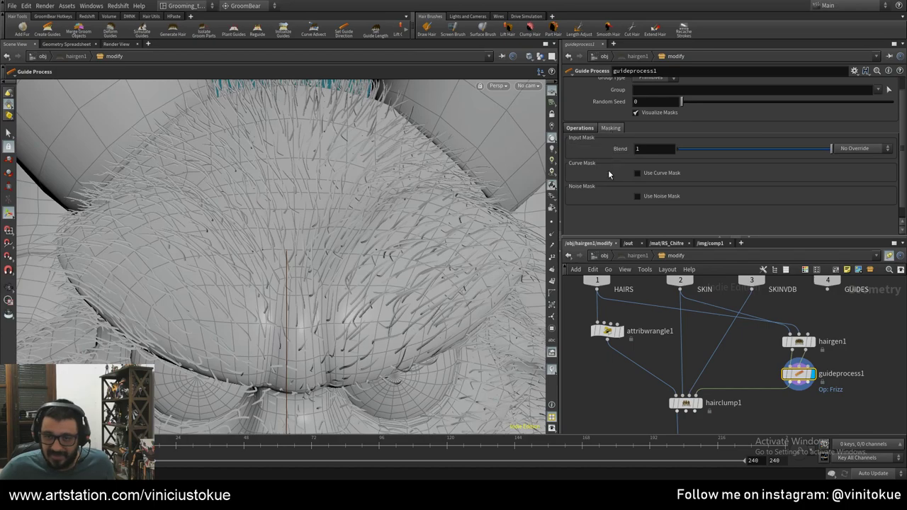
drag(826, 153, 883, 160)
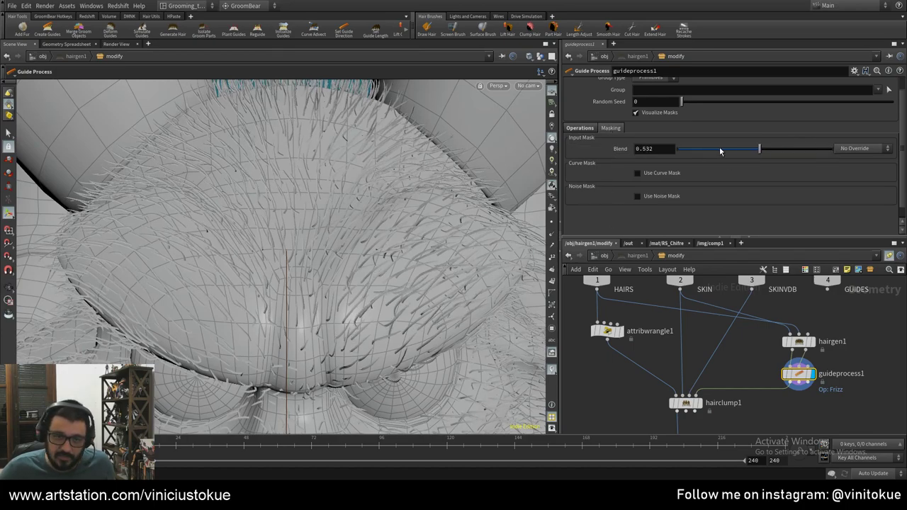
click(863, 150)
click(855, 160)
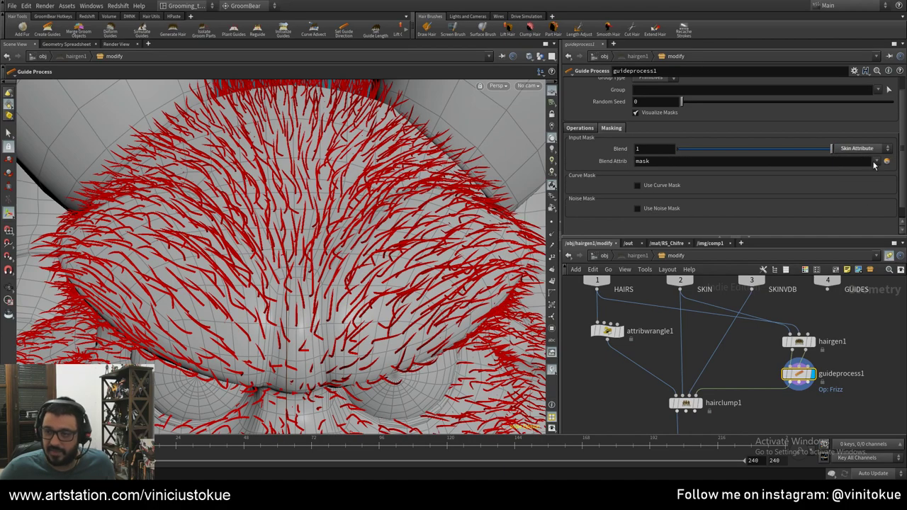
click(874, 164)
click(850, 233)
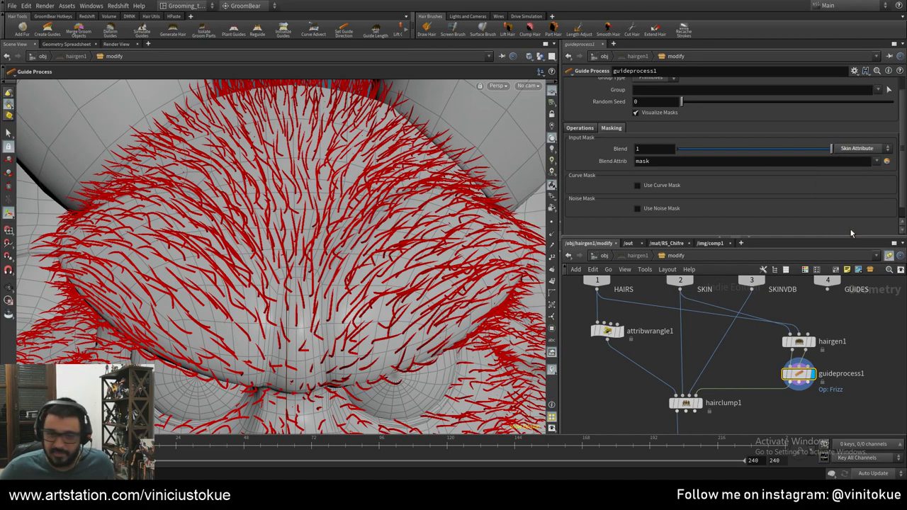
click(863, 148)
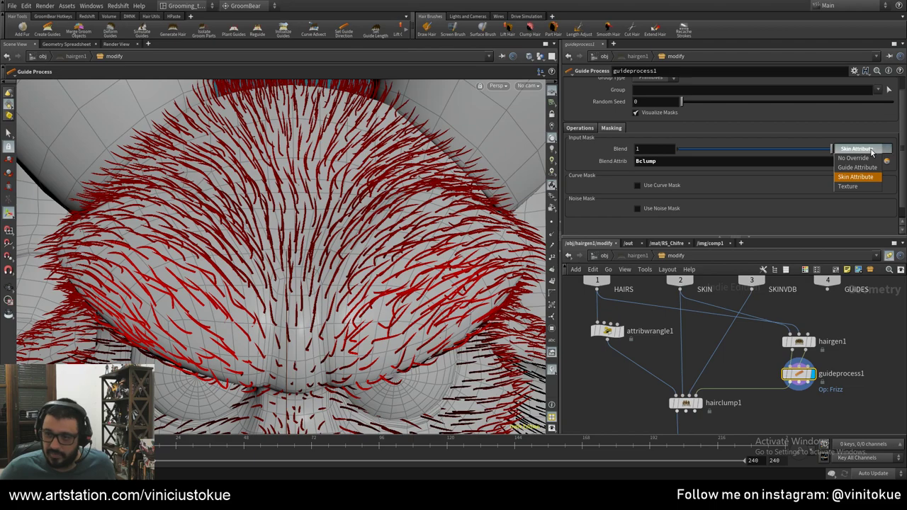
click(857, 157)
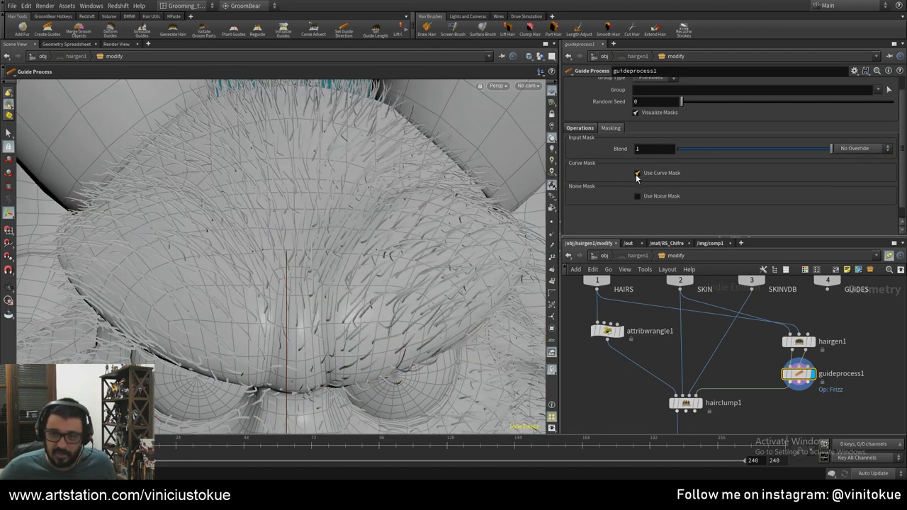
click(637, 174)
scroll(650, 182, down, 1)
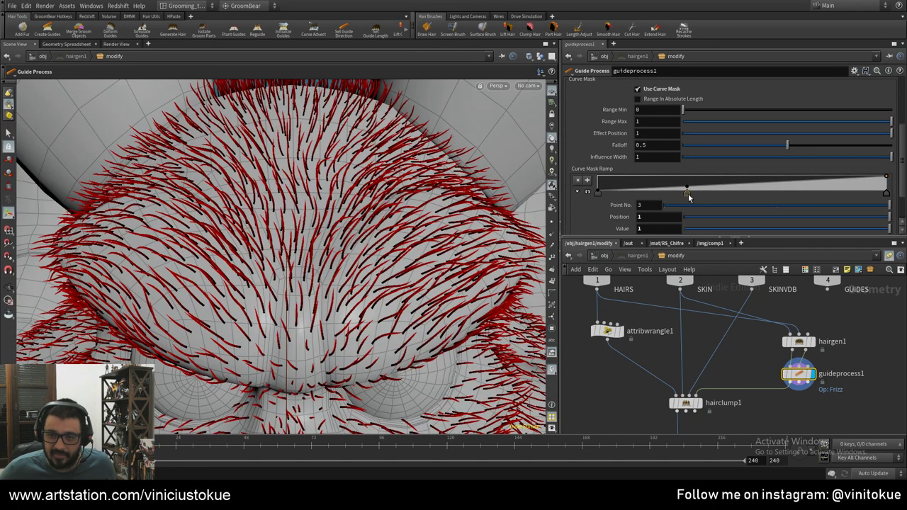
mouse_move(696, 195)
mouse_down()
mouse_move(815, 193)
mouse_move(597, 190)
mouse_move(599, 181)
mouse_move(647, 193)
mouse_move(656, 185)
mouse_up()
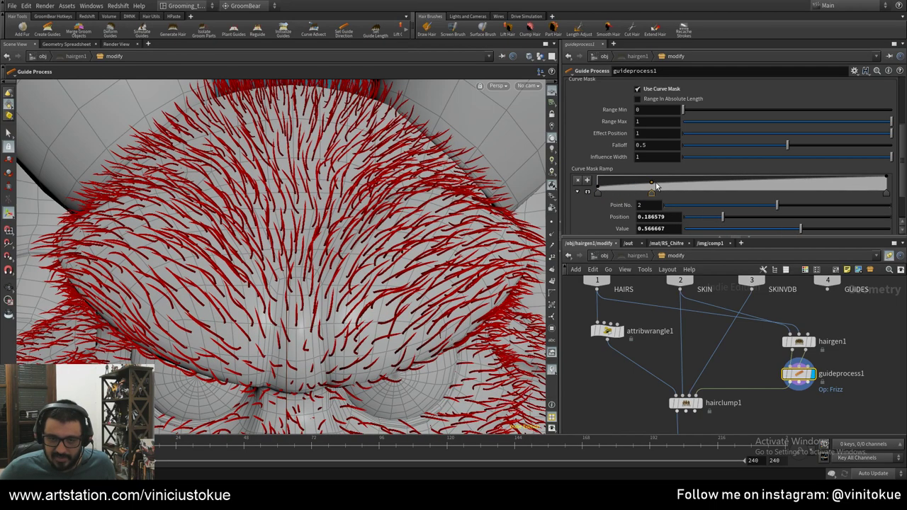
drag(718, 185, 726, 192)
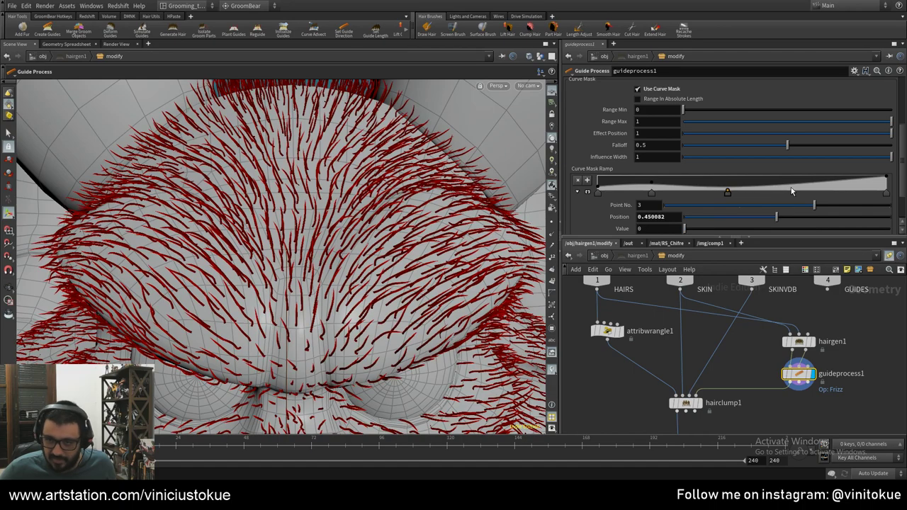
drag(793, 191, 794, 178)
middle_drag(283, 284, 284, 230)
scroll(623, 176, down, 3)
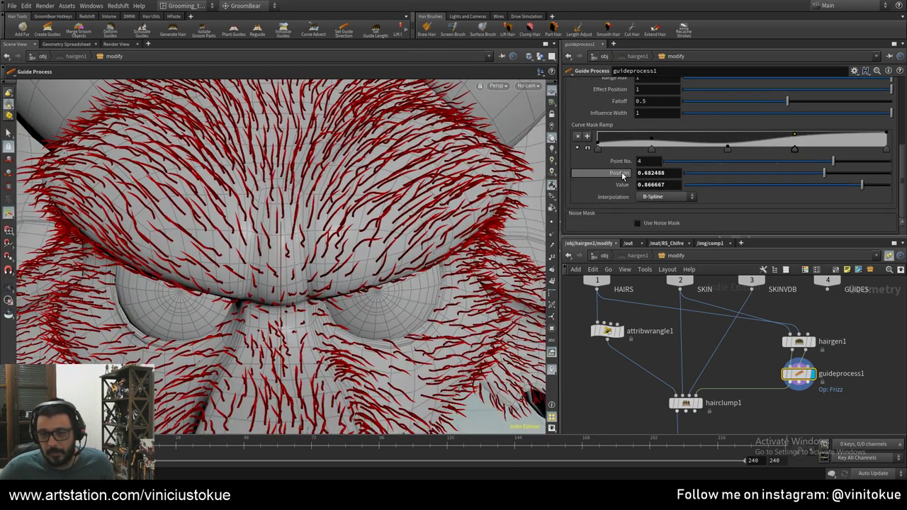
scroll(622, 176, up, 2)
click(636, 103)
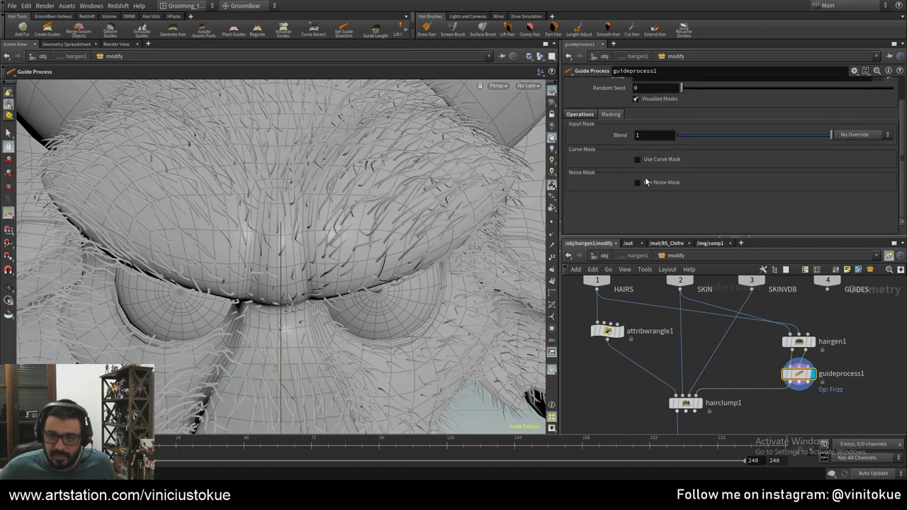
- Enable guideprocess1's Use Noise Mask (Amount 1, Frequency 20, Gain 0.5, Bias 0.5)
click(637, 183)
scroll(441, 193, down, 10)
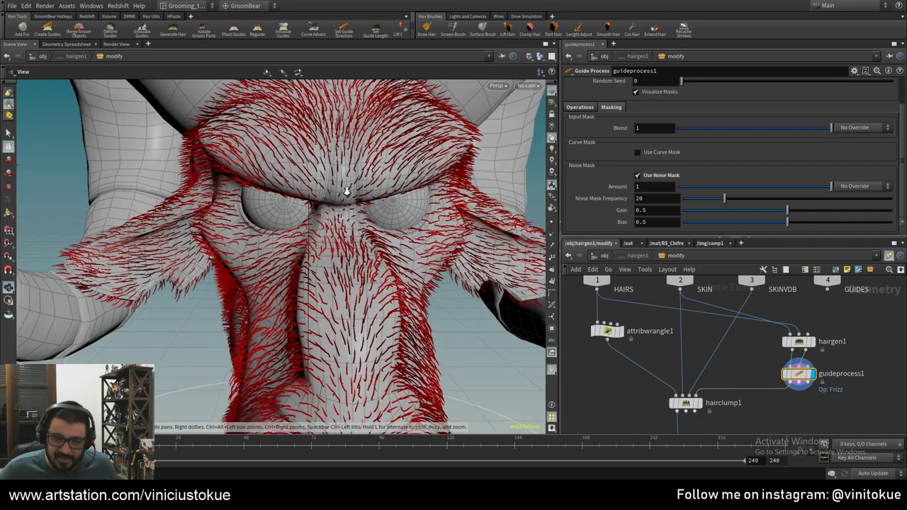
scroll(440, 193, down, 5)
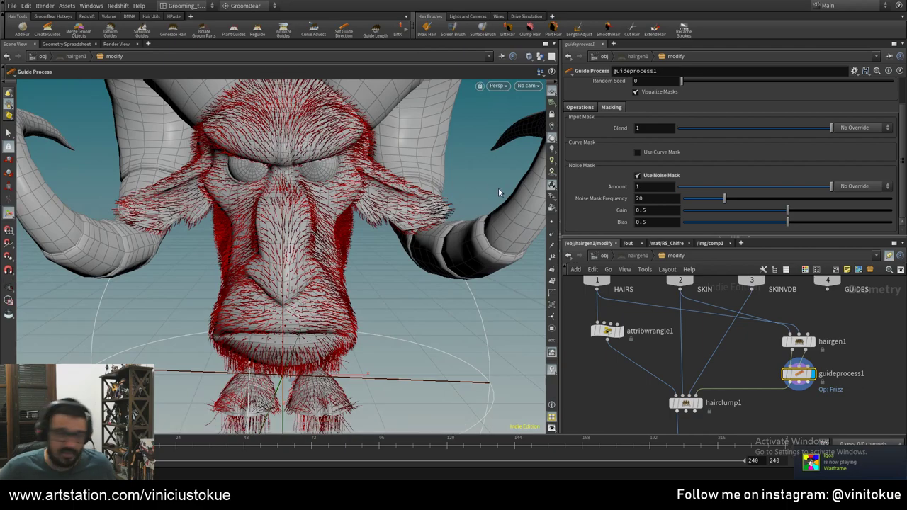
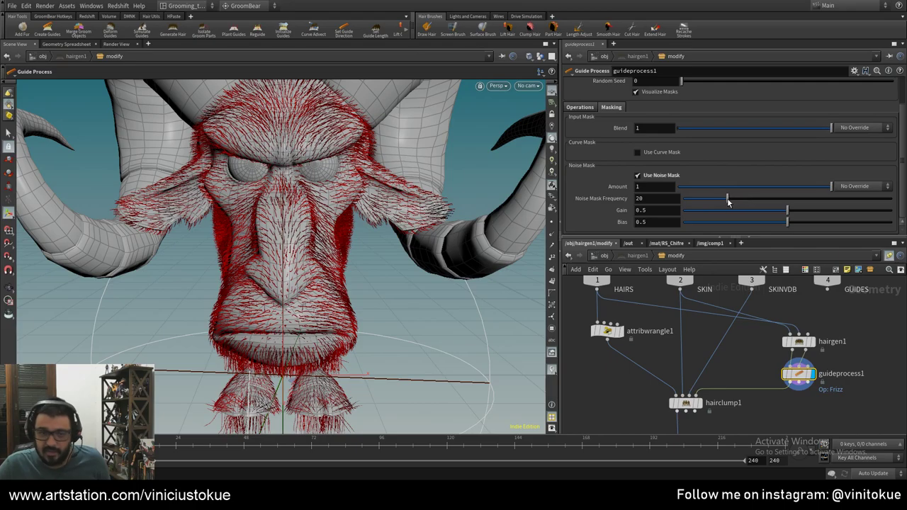
- Rough in the frizz noise mask: raise frequency, bring Gain to 1, and reset Bias to 0
drag(726, 199, 817, 199)
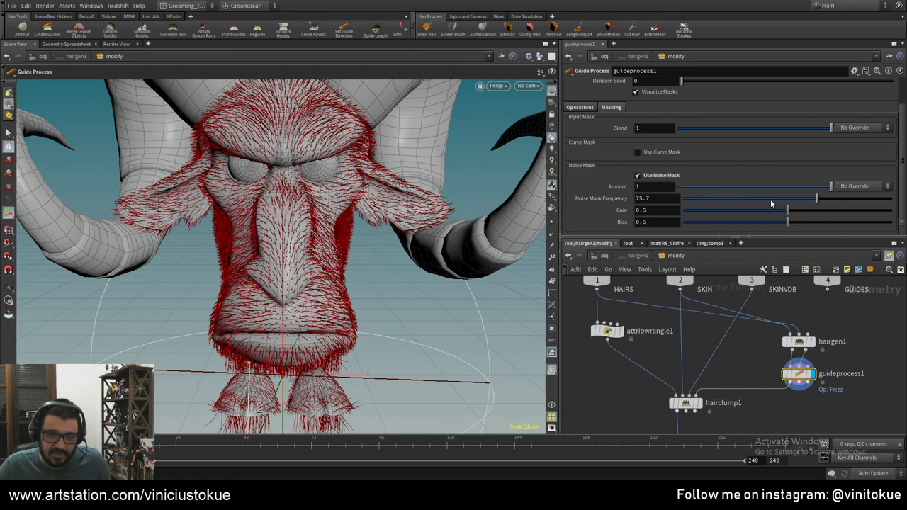
click(771, 199)
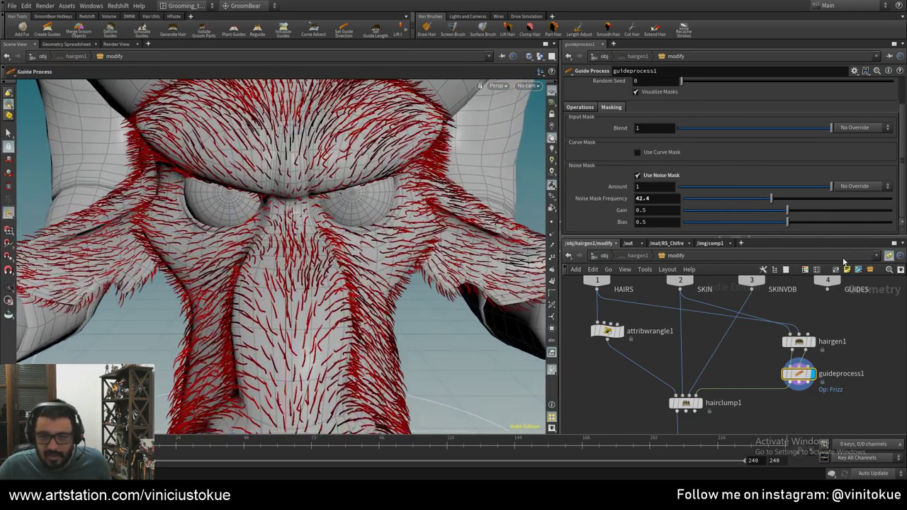
drag(787, 223, 890, 222)
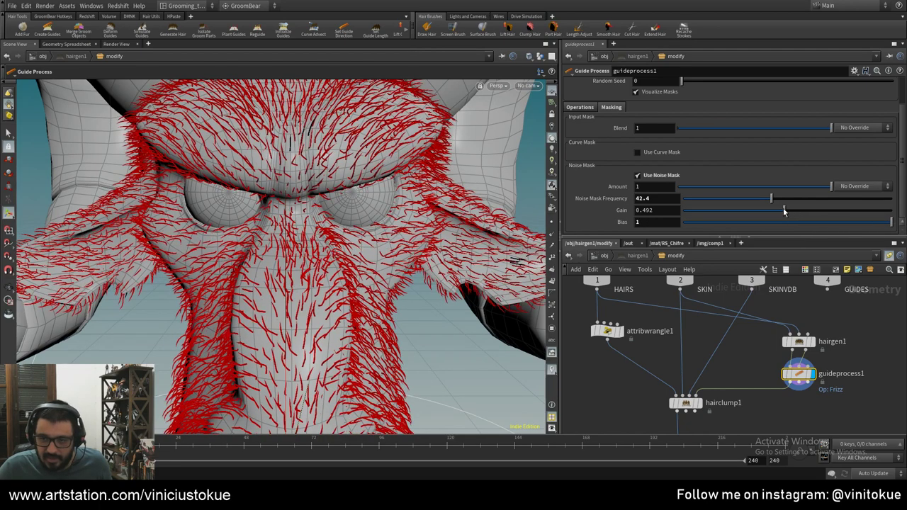
middle_drag(667, 211, 641, 212)
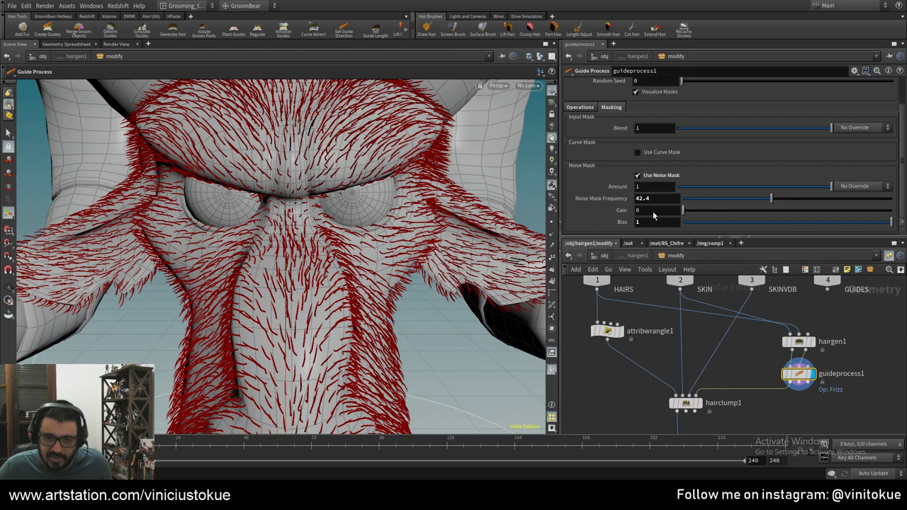
mouse_move(692, 214)
mouse_down()
mouse_move(897, 218)
mouse_move(642, 225)
mouse_up()
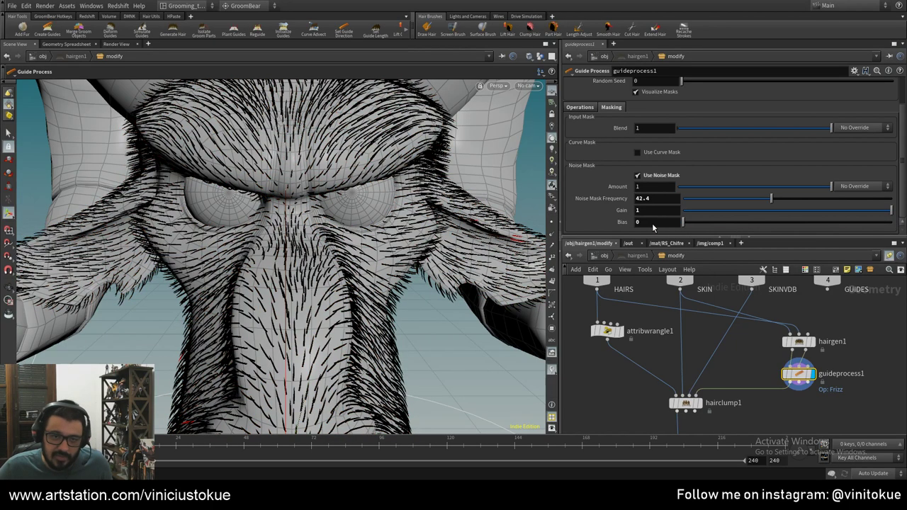
mouse_move(712, 225)
mouse_down()
mouse_move(892, 227)
mouse_move(641, 223)
mouse_up()
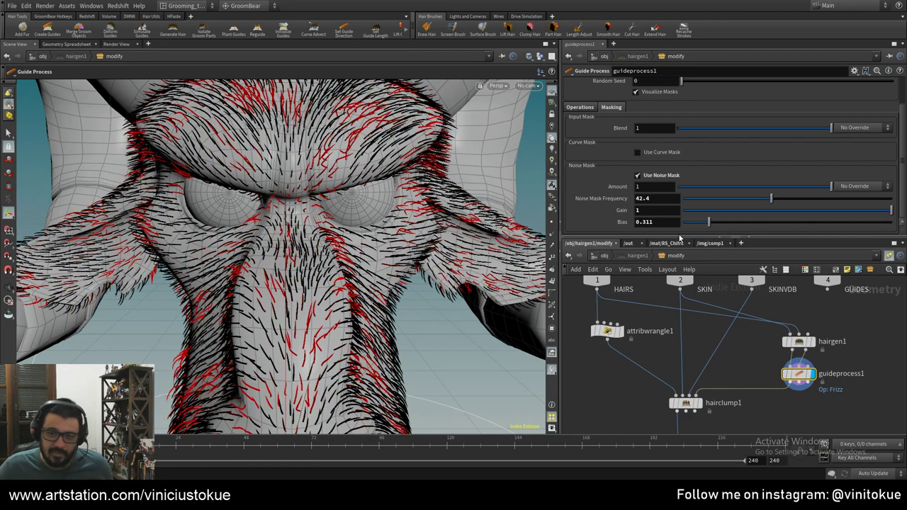
double_click(656, 222)
text(0)
key(Return)
key(Return)
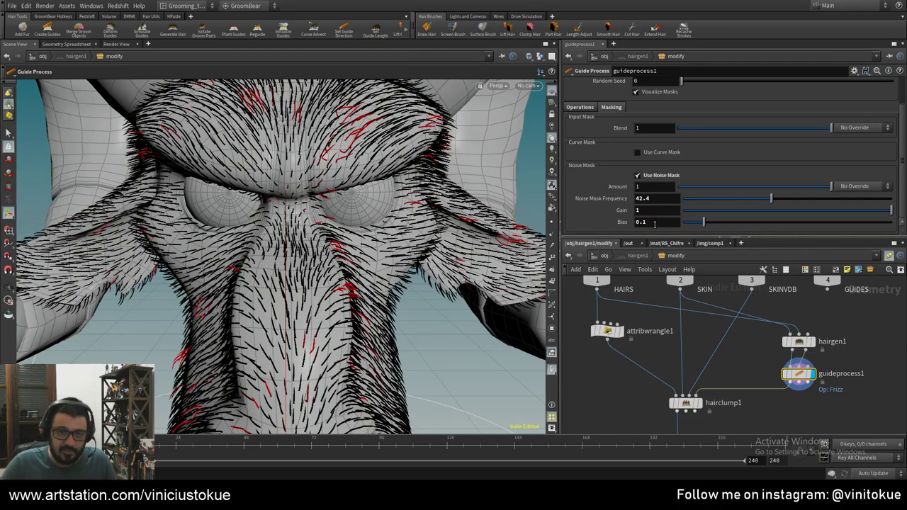
- Fine-tune the noise mask to Bias 0.324 and Frequency 44.2 while viewing the head's side
scroll(258, 249, down, 5)
mouse_move(312, 241)
mouse_down()
mouse_move(258, 249)
mouse_move(289, 292)
mouse_move(297, 333)
mouse_up()
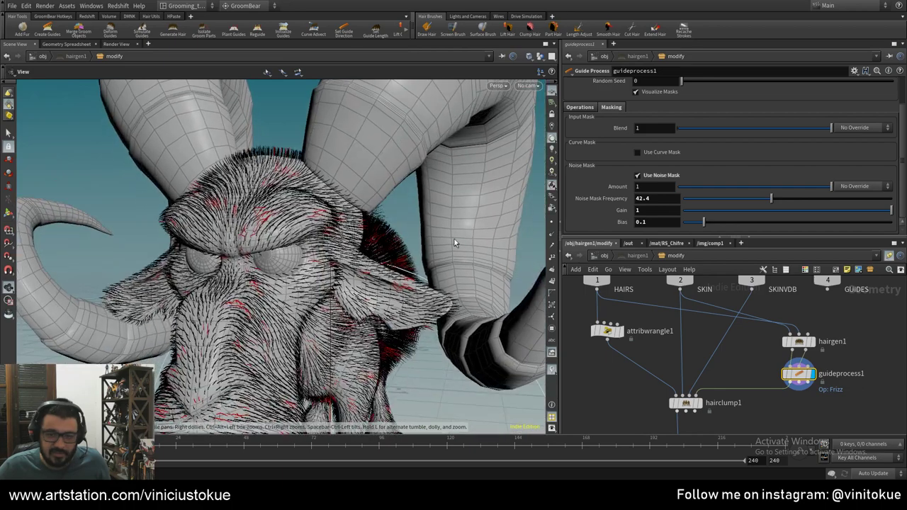
mouse_move(737, 227)
mouse_down()
mouse_move(834, 227)
mouse_move(751, 239)
mouse_up()
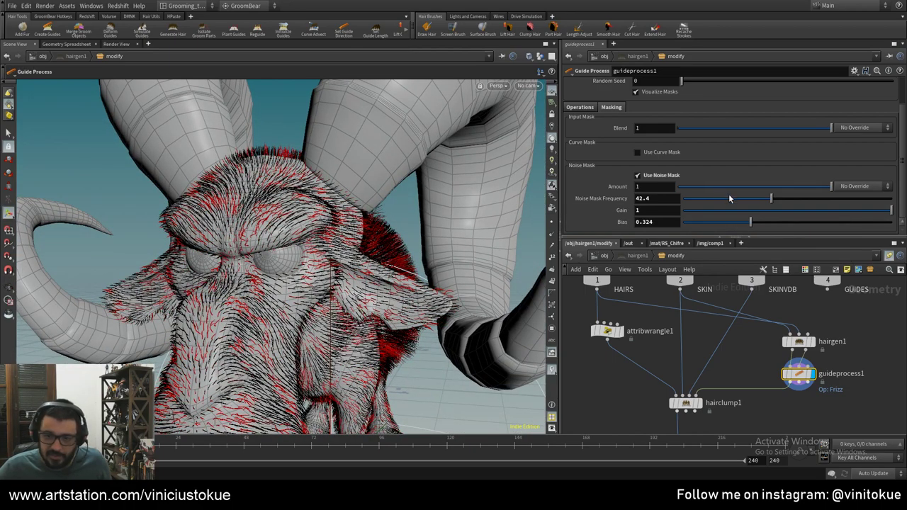
mouse_move(772, 199)
mouse_down()
mouse_move(801, 199)
mouse_move(741, 199)
mouse_move(777, 202)
mouse_up()
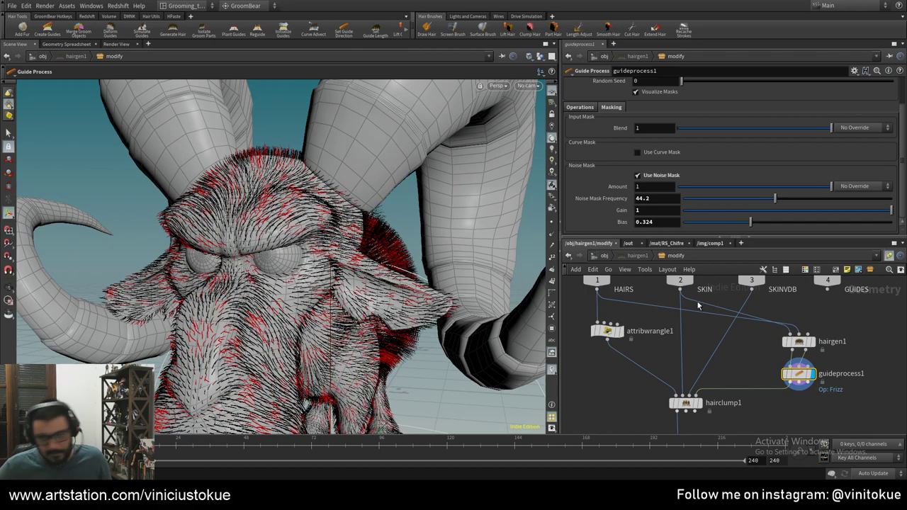
scroll(602, 126, up, 1)
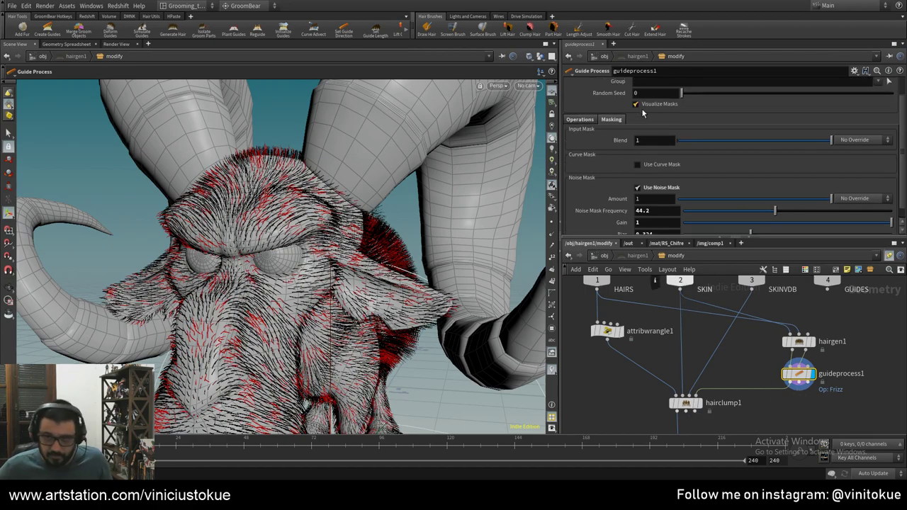
scroll(674, 183, up, 2)
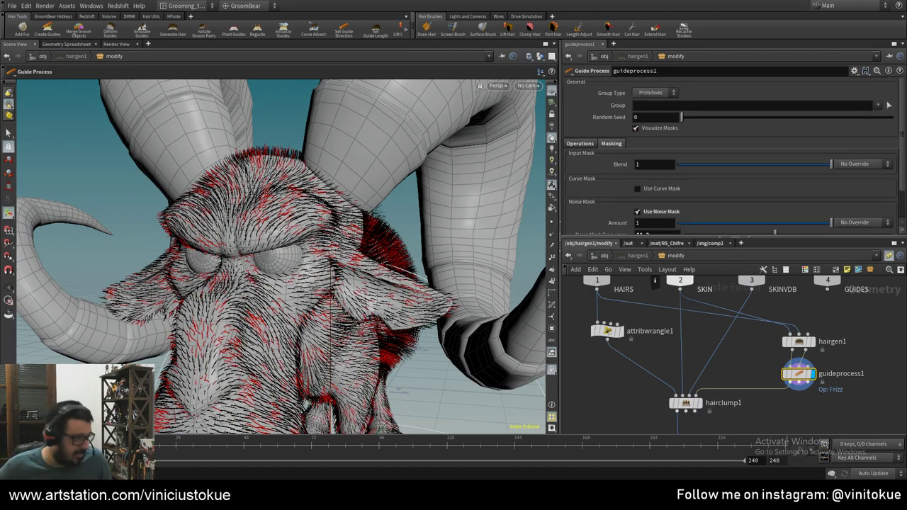
- Display hairclump1's clumped hair inside hairgen1's network and zoom in on the furry face
click(606, 258)
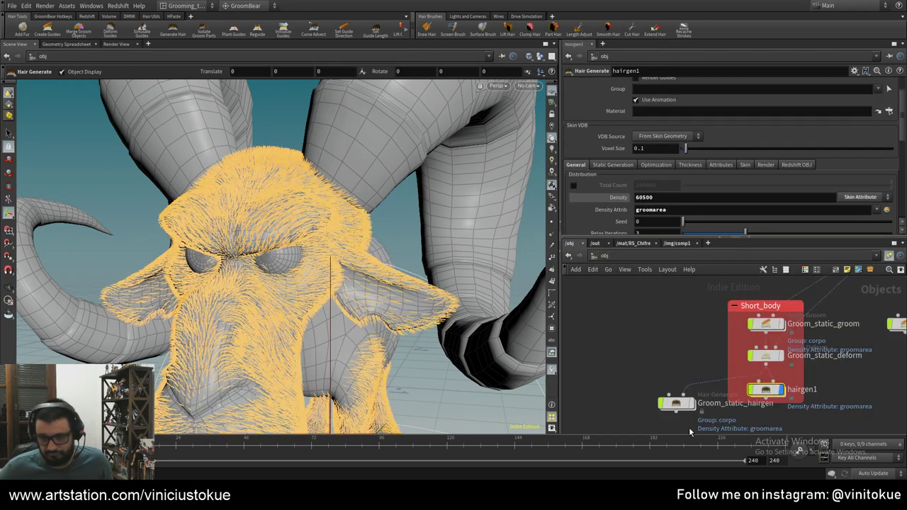
double_click(765, 392)
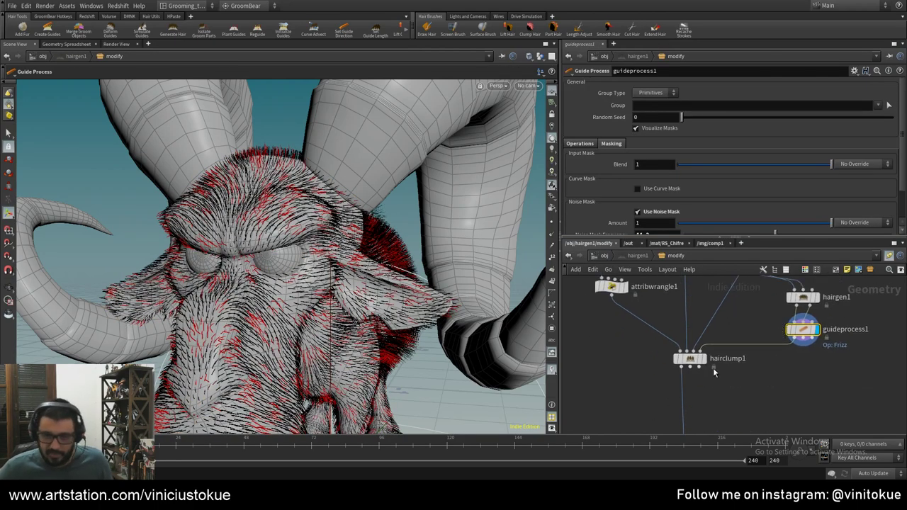
click(701, 359)
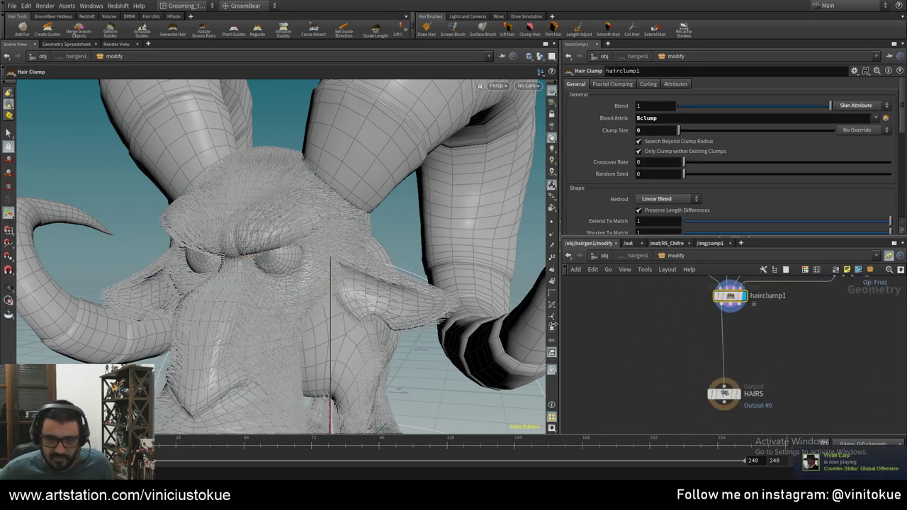
key(Escape)
drag(238, 289, 410, 248)
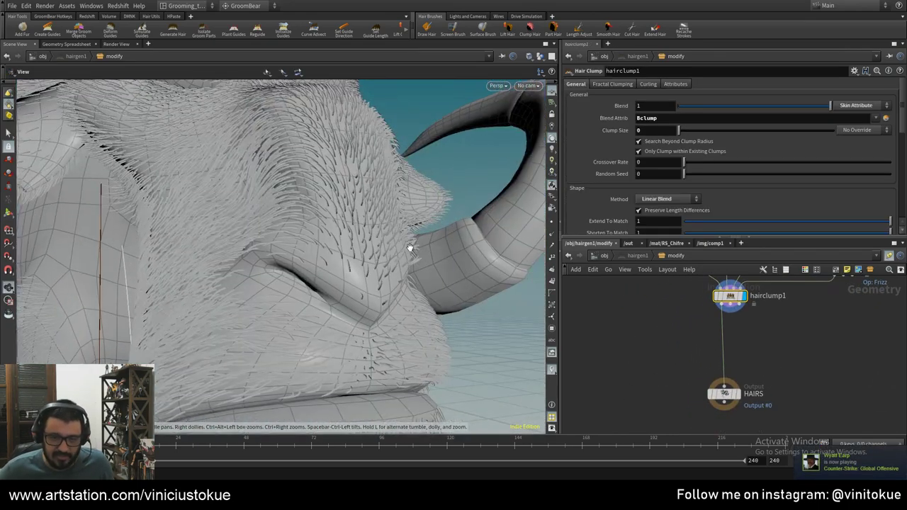
middle_drag(774, 326, 687, 381)
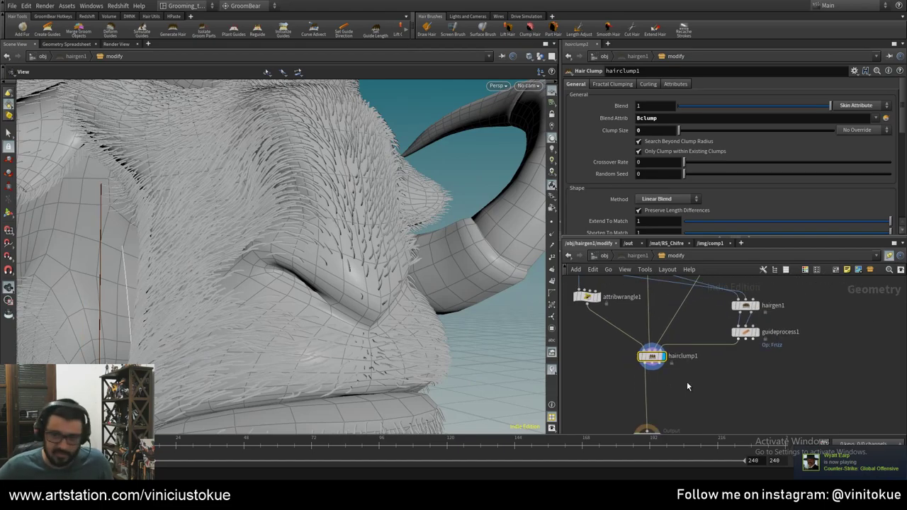
scroll(687, 384, down, 2)
- Duplicate hairgen1 as hairgen2, wire hairclump1 into its Guides input, and display it
key(ctrl+c)
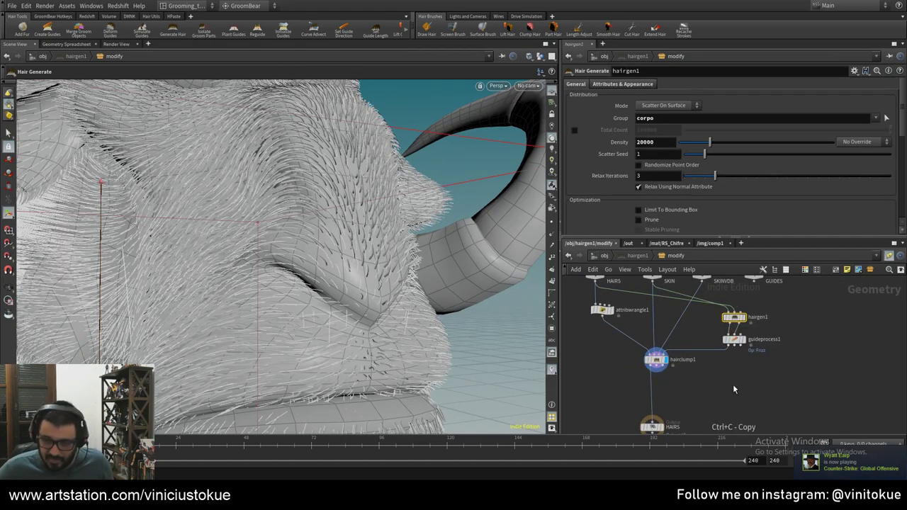
key(ctrl+v)
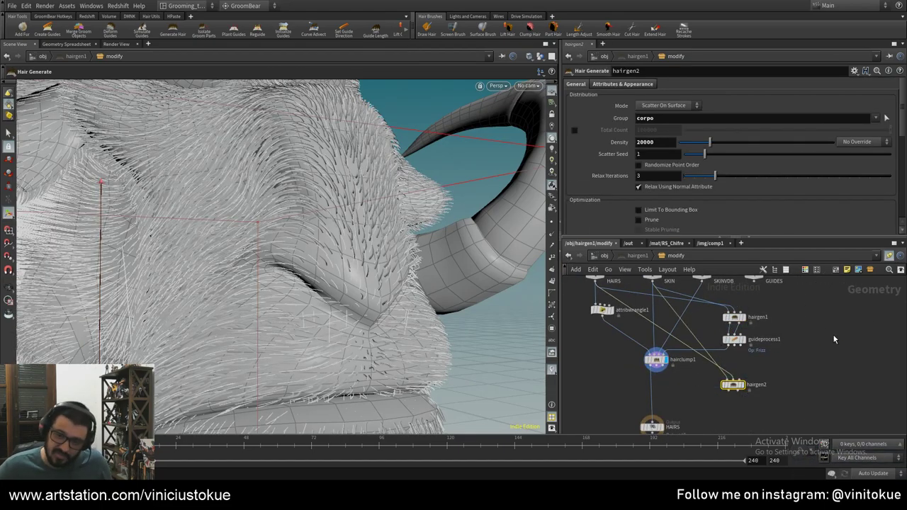
scroll(644, 384, up, 3)
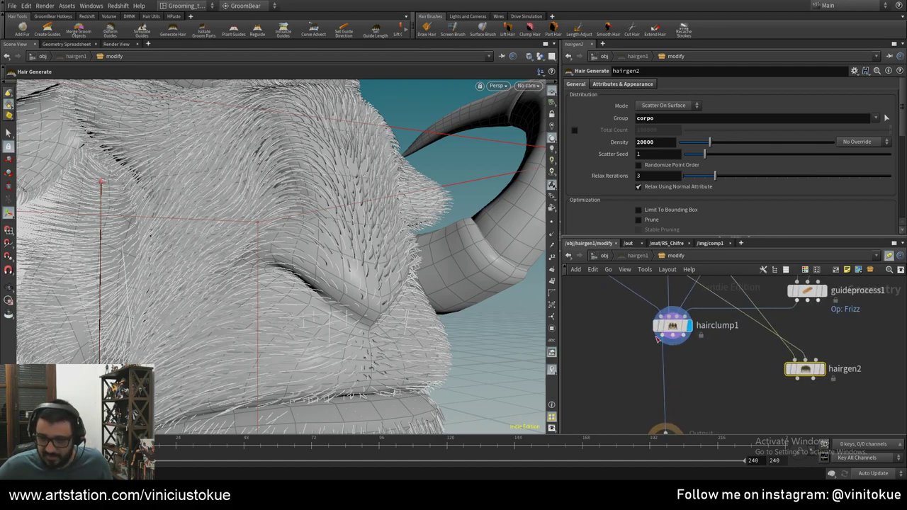
drag(664, 337, 778, 362)
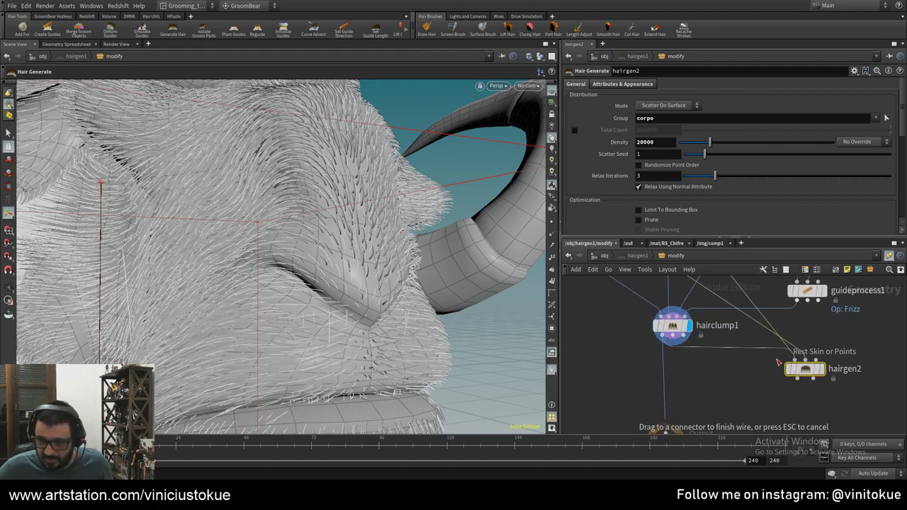
click(804, 361)
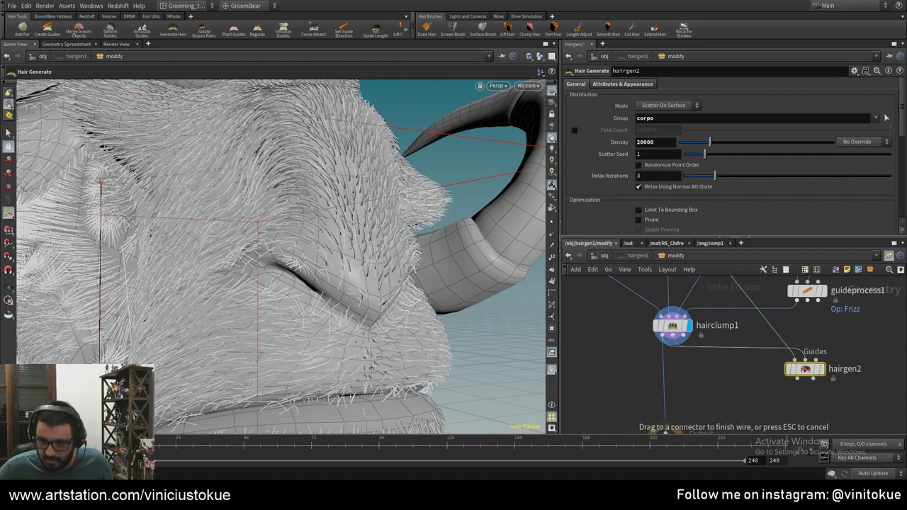
click(820, 368)
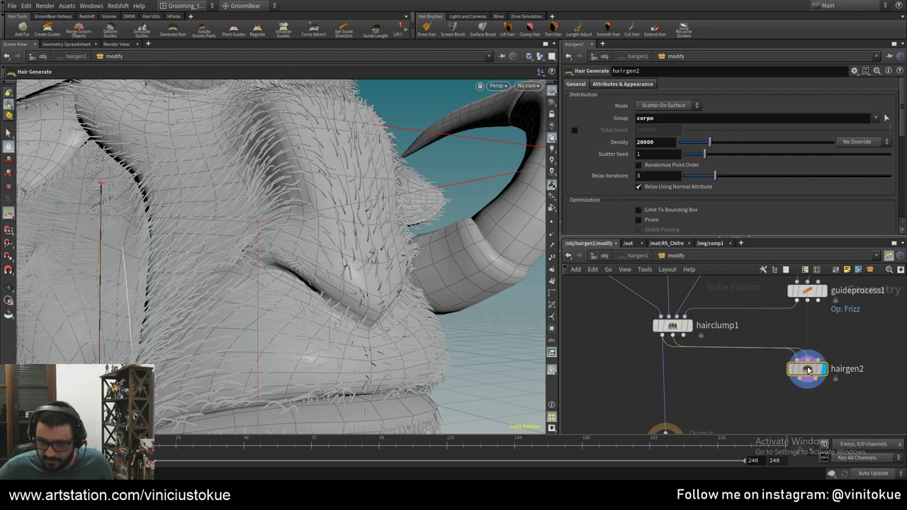
drag(807, 368, 821, 368)
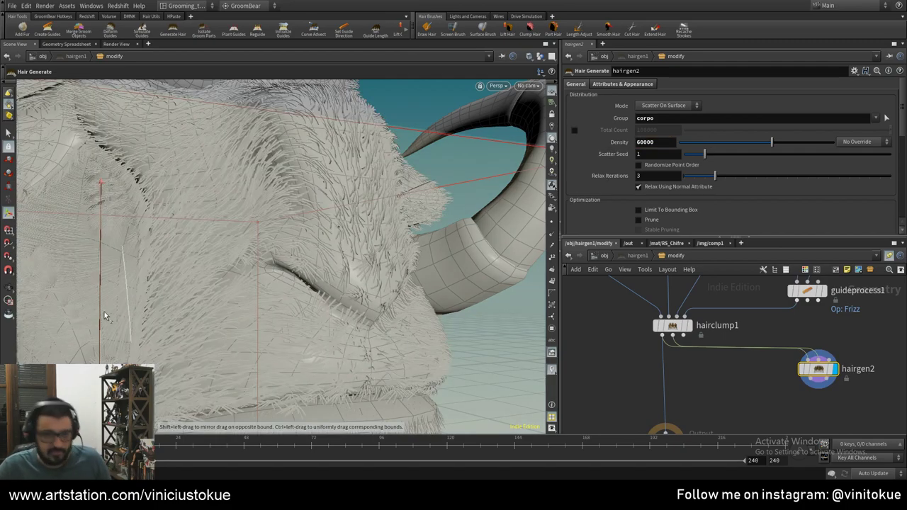
- Orbit close to the side of the head and select hairclump1
middle_drag(753, 404, 767, 395)
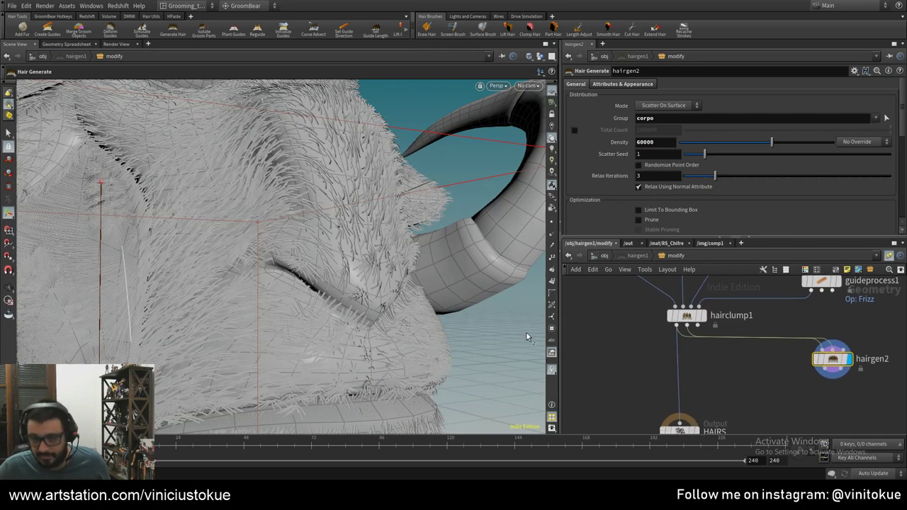
key(Escape)
drag(397, 298, 488, 297)
scroll(748, 361, down, 3)
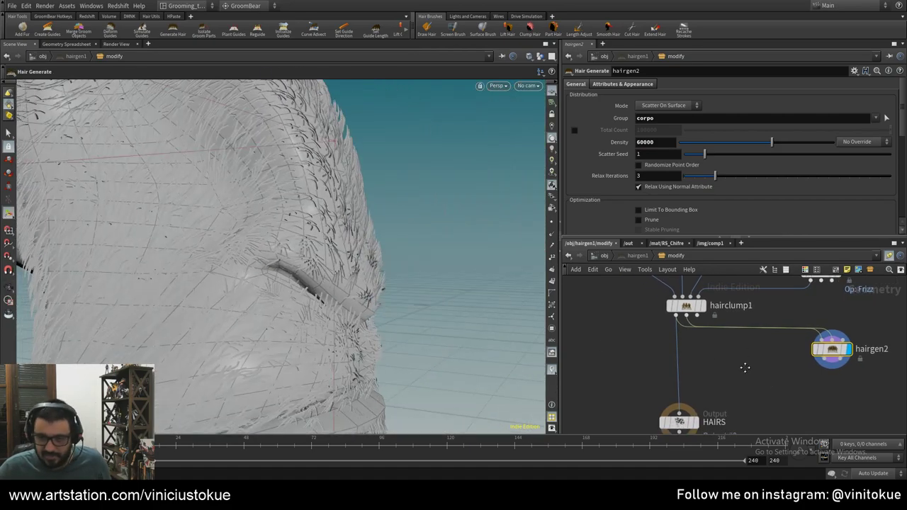
click(711, 332)
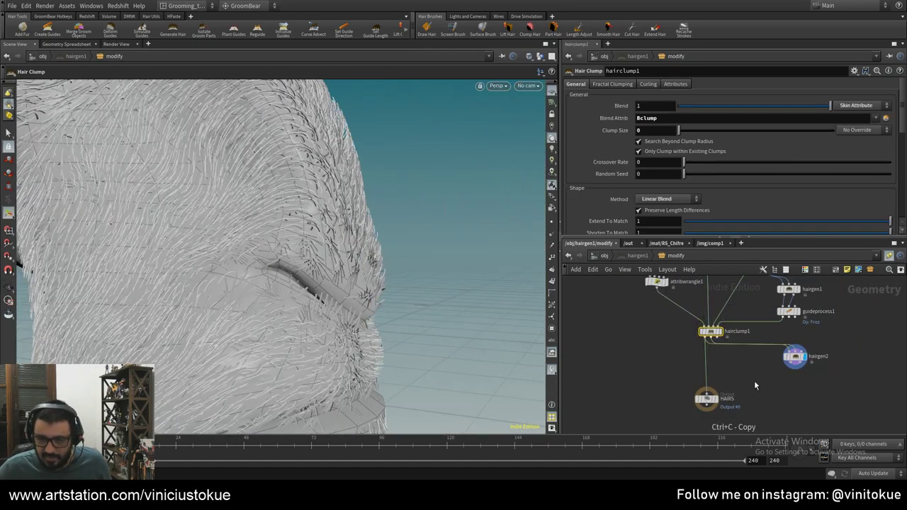
- Paste hairclump2 with its input wires cut, and duplicate attribwrangle1 as attribwrangle2
key(ctrl+v)
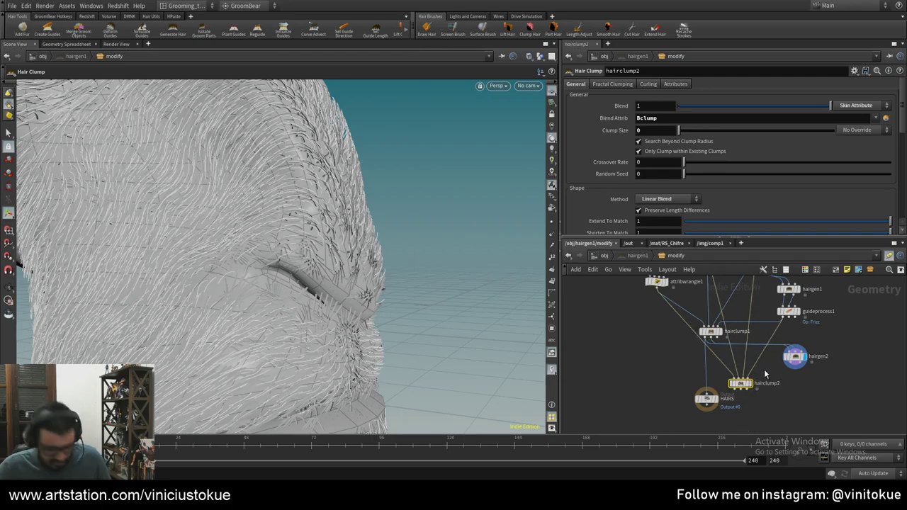
mouse_move(793, 367)
mouse_down()
mouse_move(686, 365)
mouse_move(730, 375)
mouse_up()
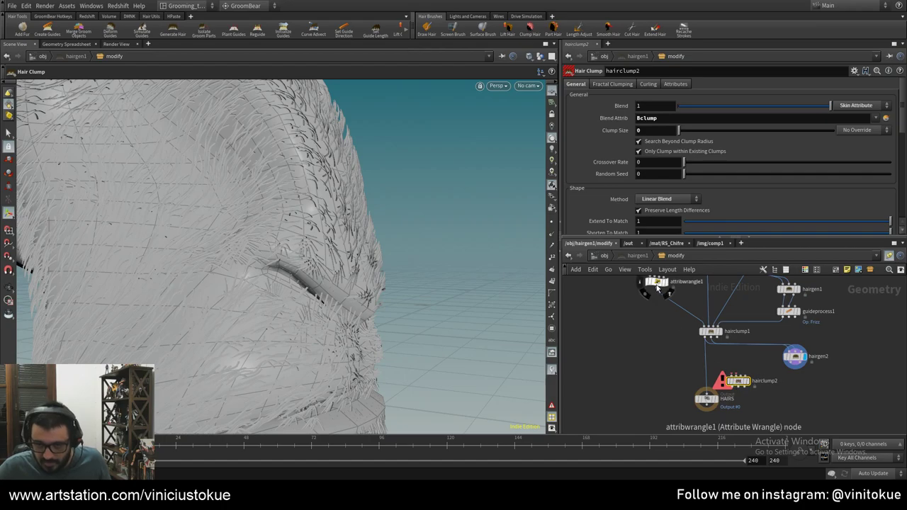
click(658, 287)
key(ctrl+c)
key(ctrl+v)
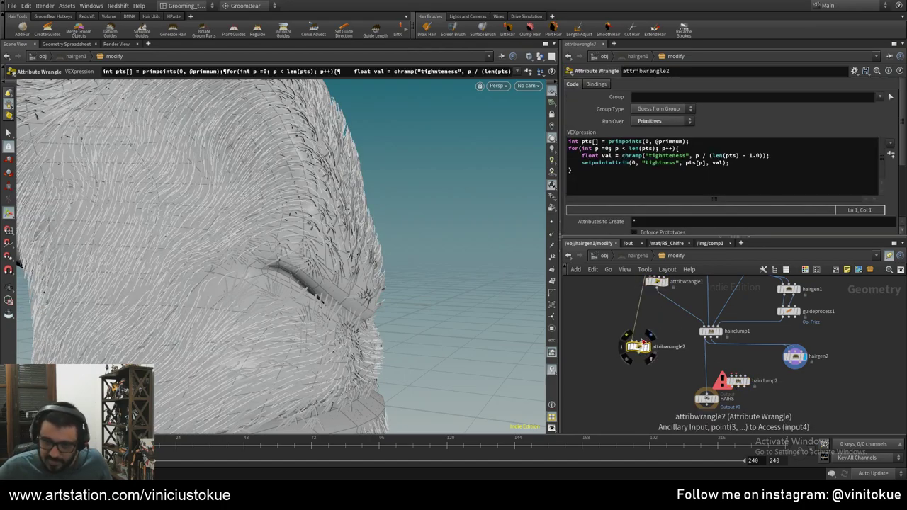
drag(637, 346, 737, 380)
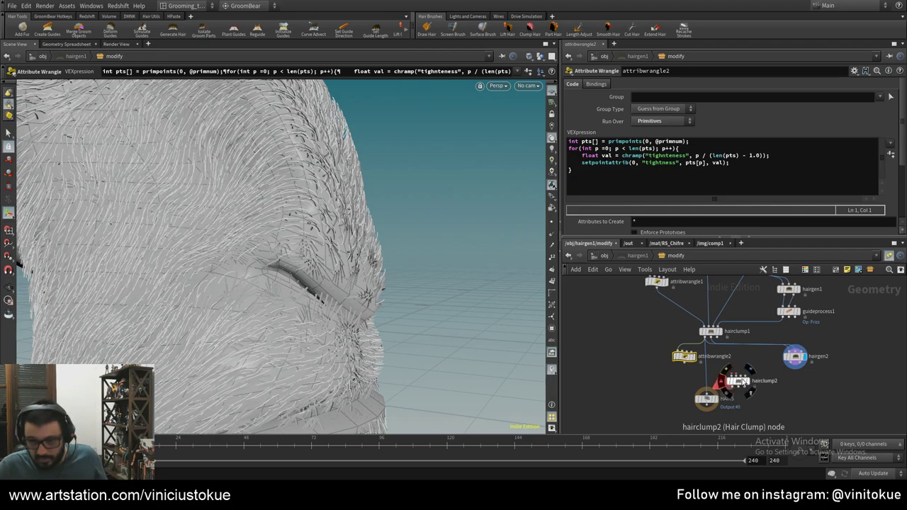
- Wire attribwrangle2 into hairclump2's Custom Clump Curves input and place it above hairclump2
scroll(737, 378, up, 5)
mouse_move(635, 350)
mouse_down()
mouse_move(719, 379)
mouse_move(732, 366)
mouse_up()
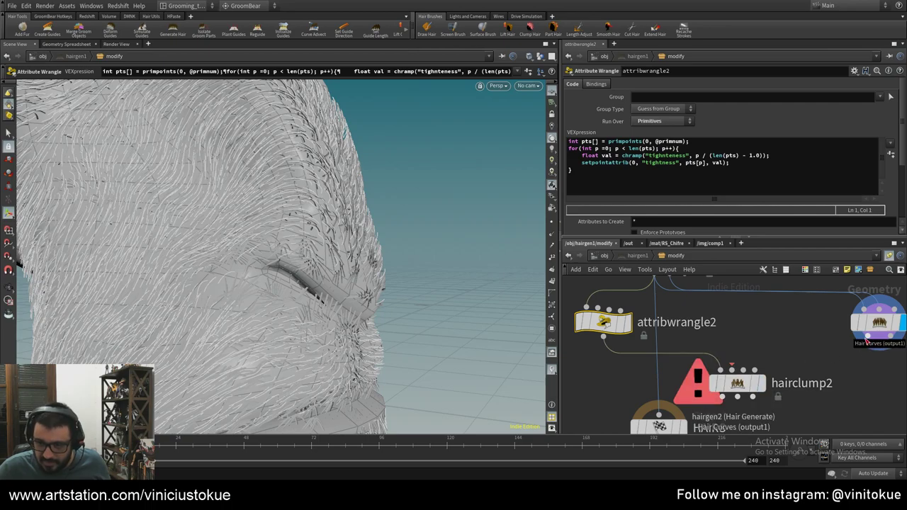
drag(603, 323, 798, 340)
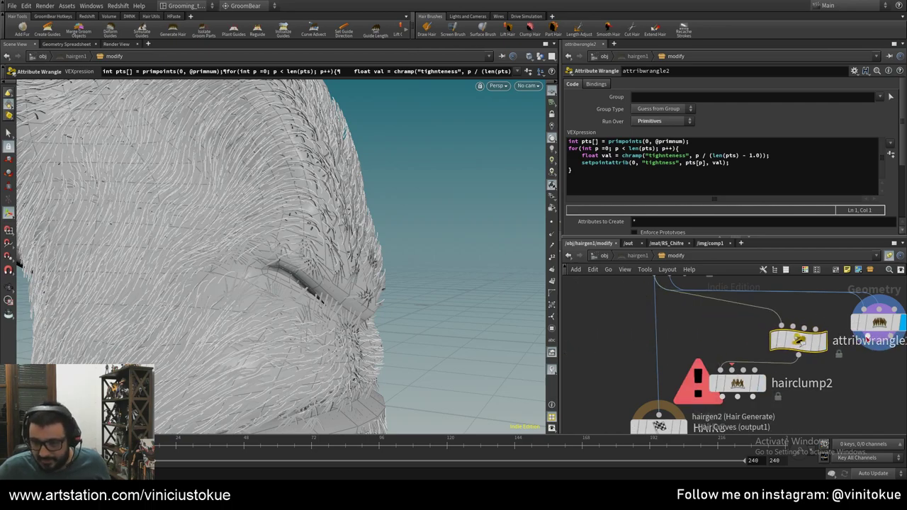
click(794, 327)
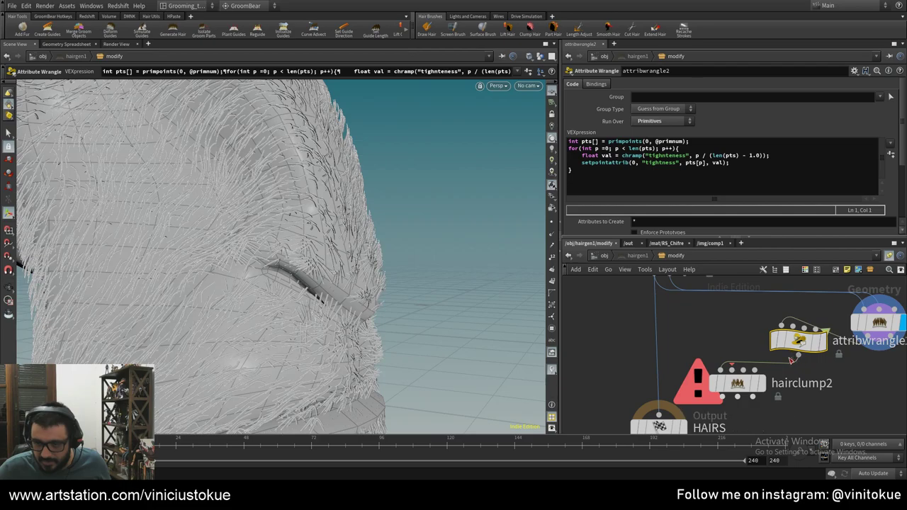
click(728, 370)
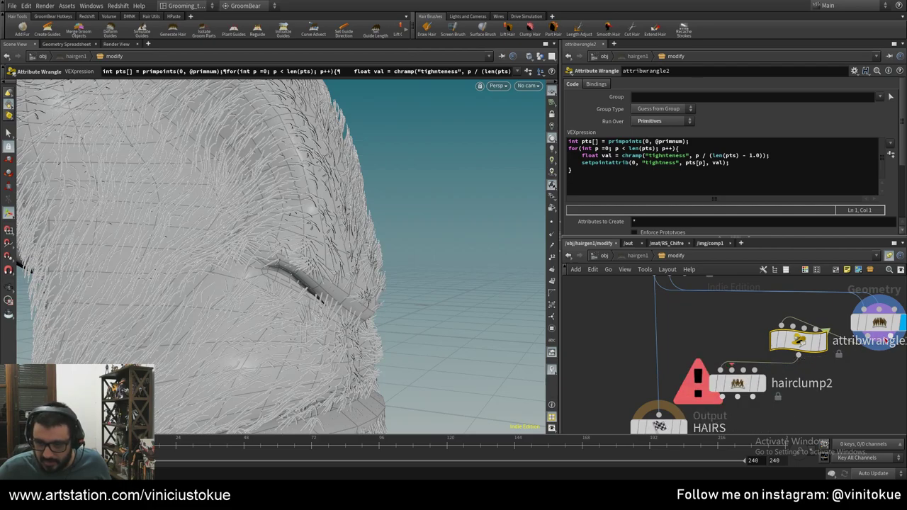
click(753, 369)
click(798, 352)
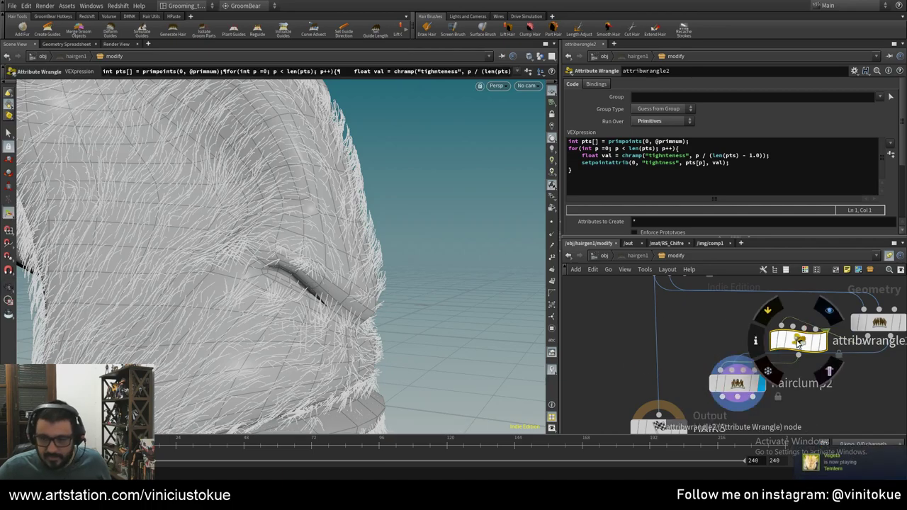
drag(804, 342, 716, 331)
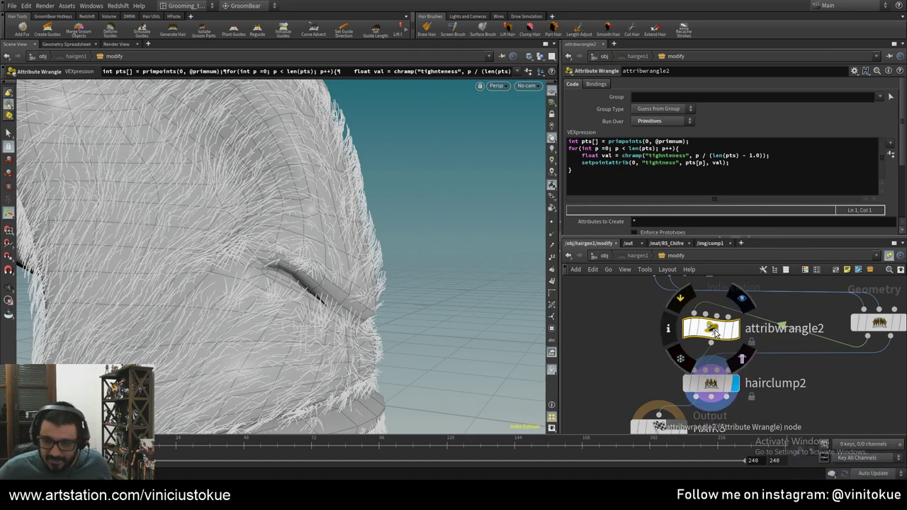
- Set hairclump2's Blend Attrib to Sclumps and start editing hairgen2's Density to 120000
click(711, 382)
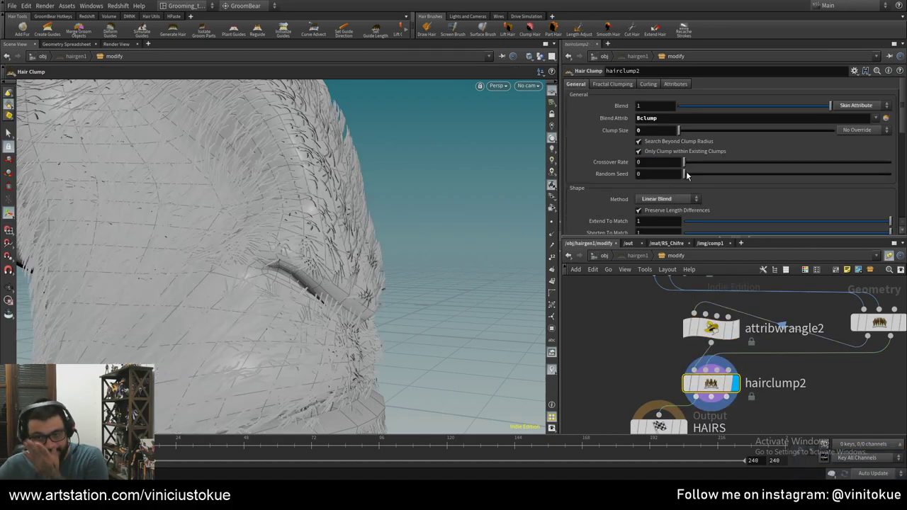
click(874, 118)
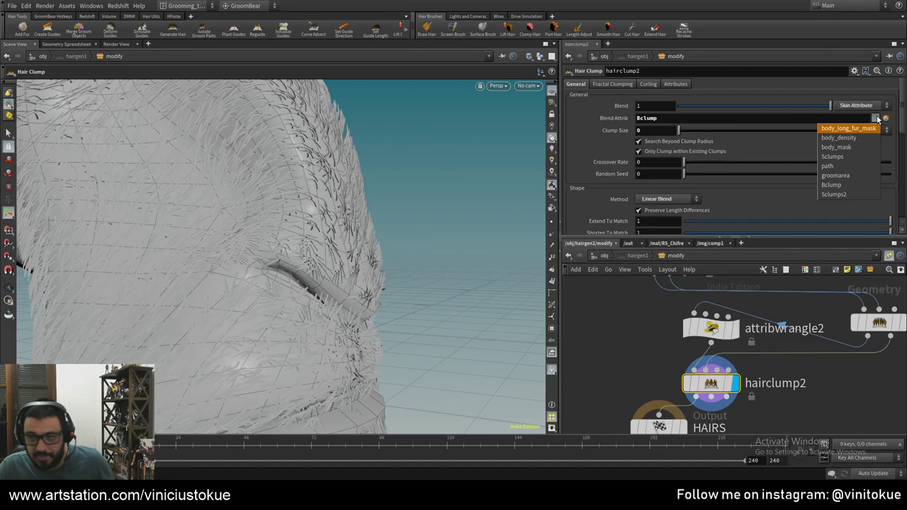
click(848, 157)
mouse_move(345, 236)
mouse_down()
mouse_move(296, 247)
mouse_move(376, 283)
mouse_up()
scroll(376, 284, up, 5)
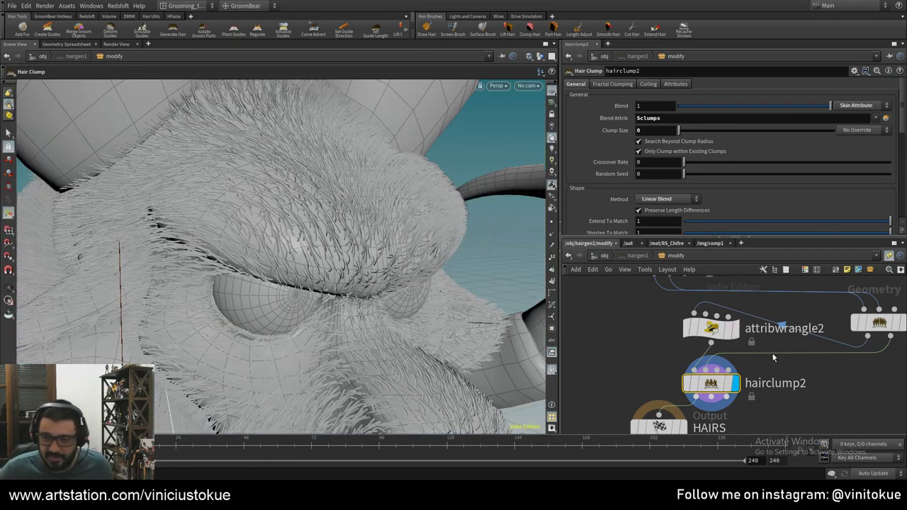
scroll(886, 340, down, 3)
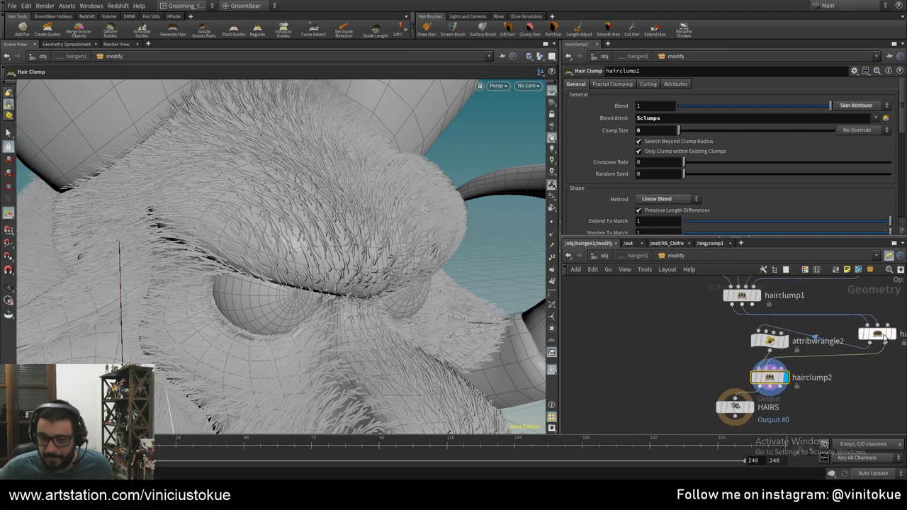
click(885, 336)
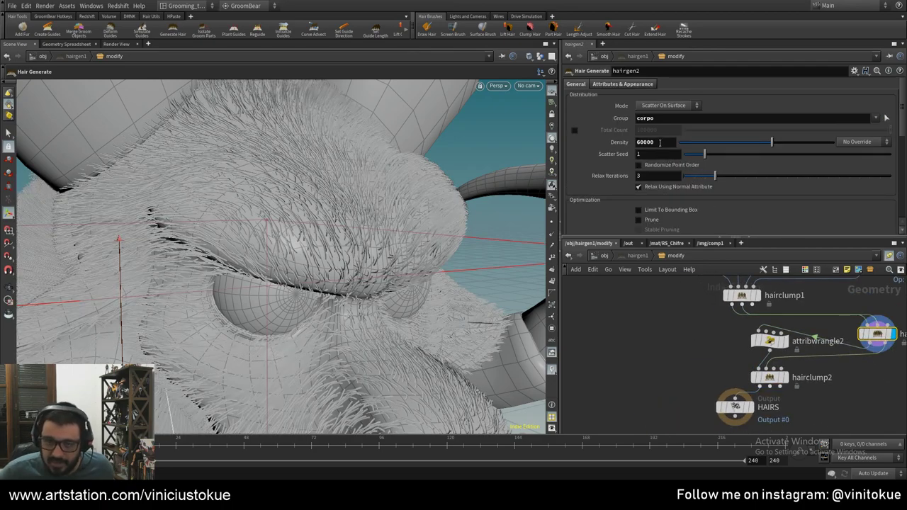
click(660, 142)
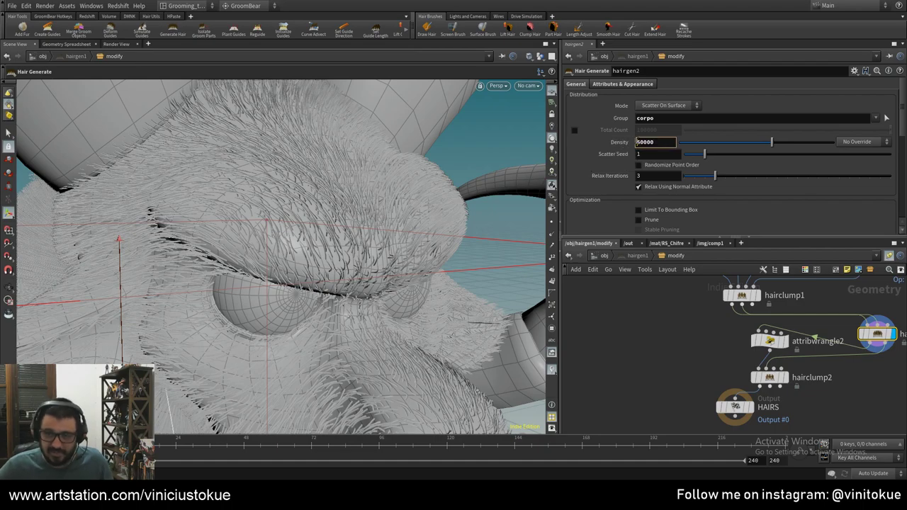
text(120000)
- Commit hairgen2's Density of 120000 and select hairclump2 to check its result
key(Return)
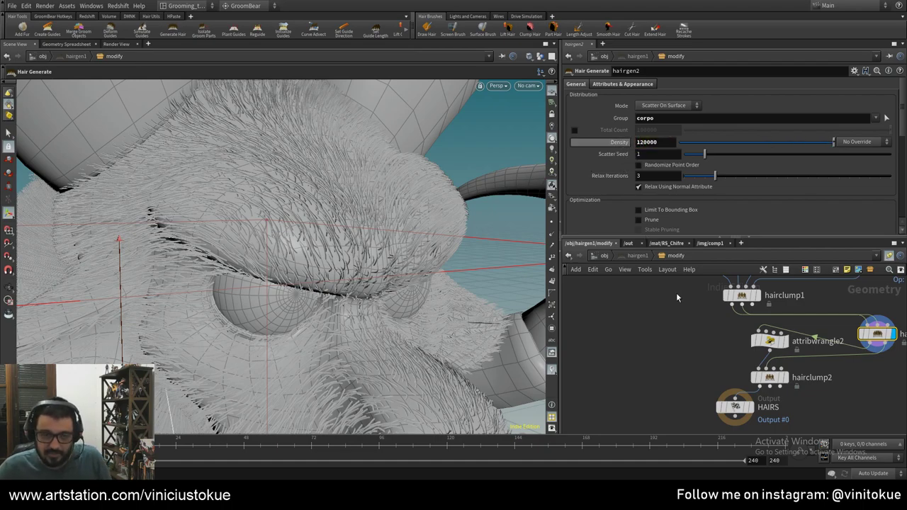
middle_drag(676, 358, 666, 321)
scroll(666, 320, up, 2)
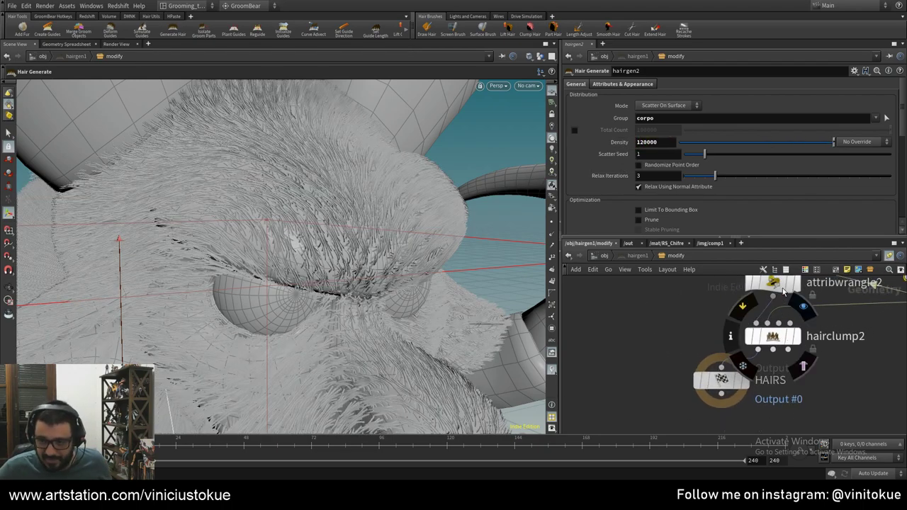
click(793, 290)
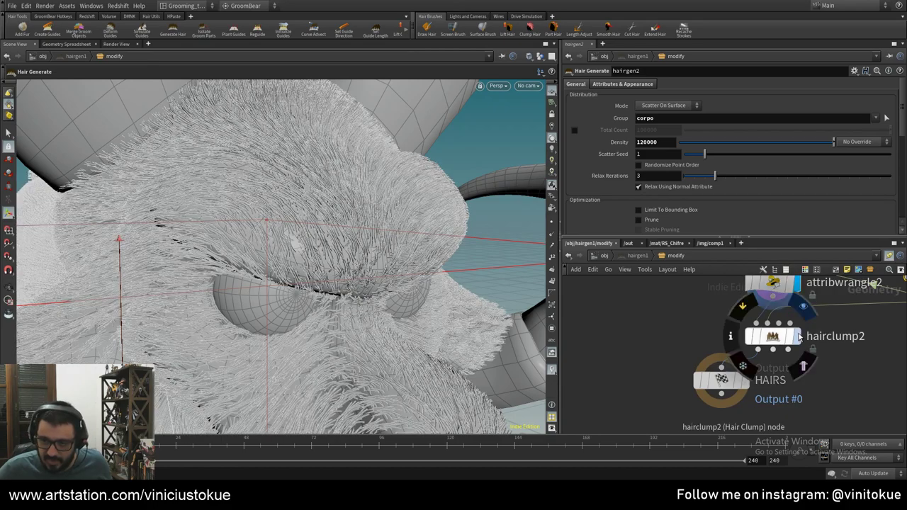
click(772, 335)
- Reshape attribwrangle2's Tightness ramp, lowering the middle point and raising the end to 1
click(772, 285)
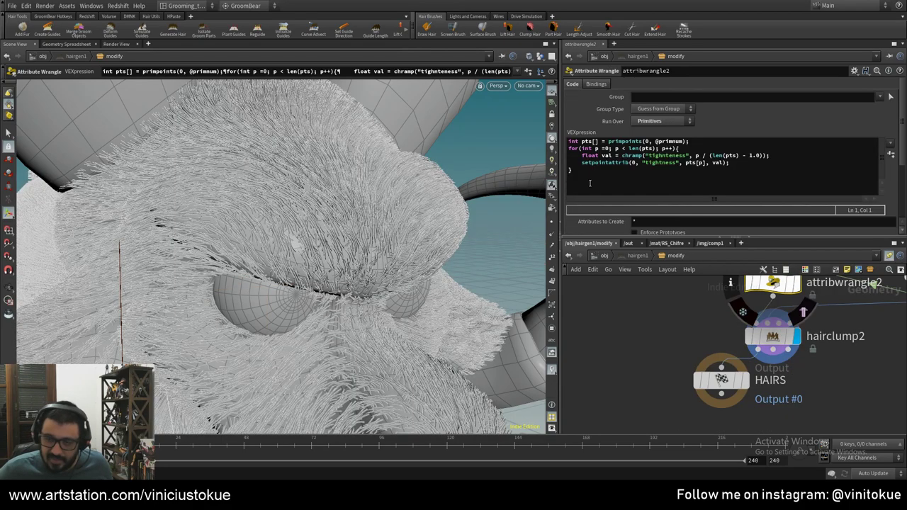
scroll(760, 179, down, 3)
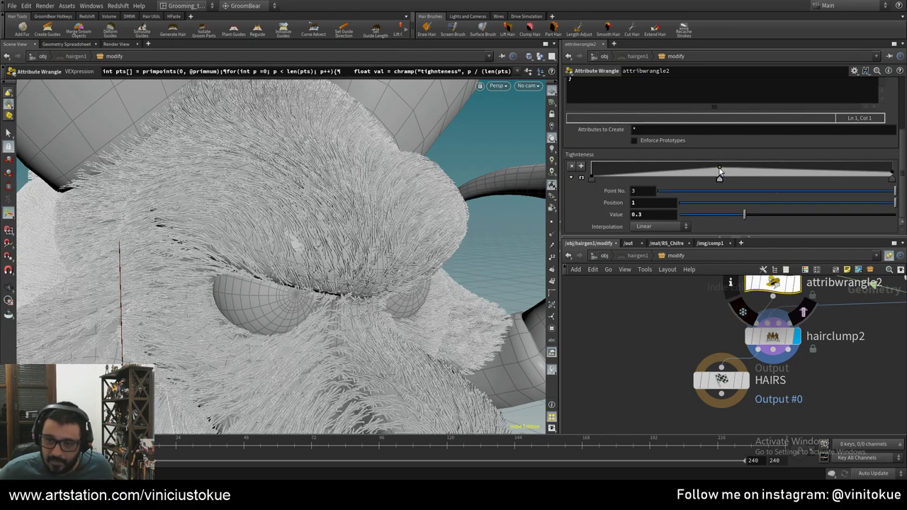
drag(719, 170, 718, 185)
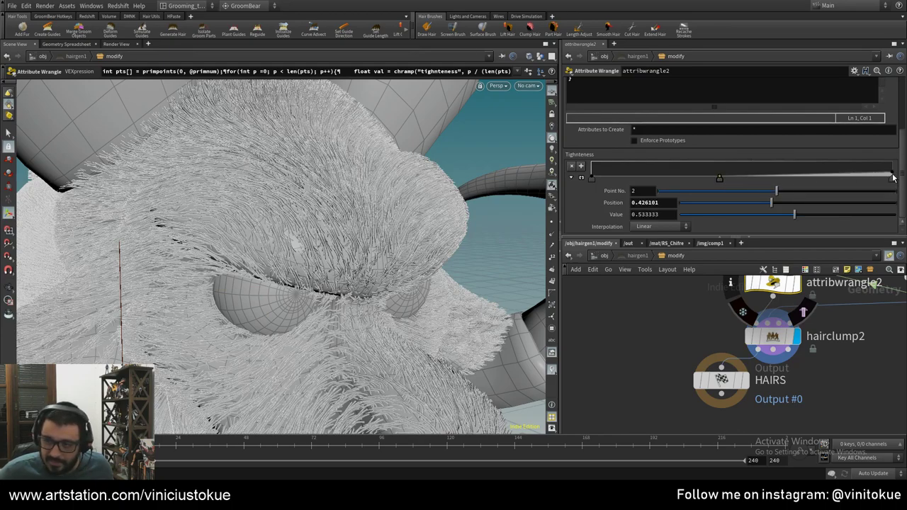
drag(891, 177, 895, 156)
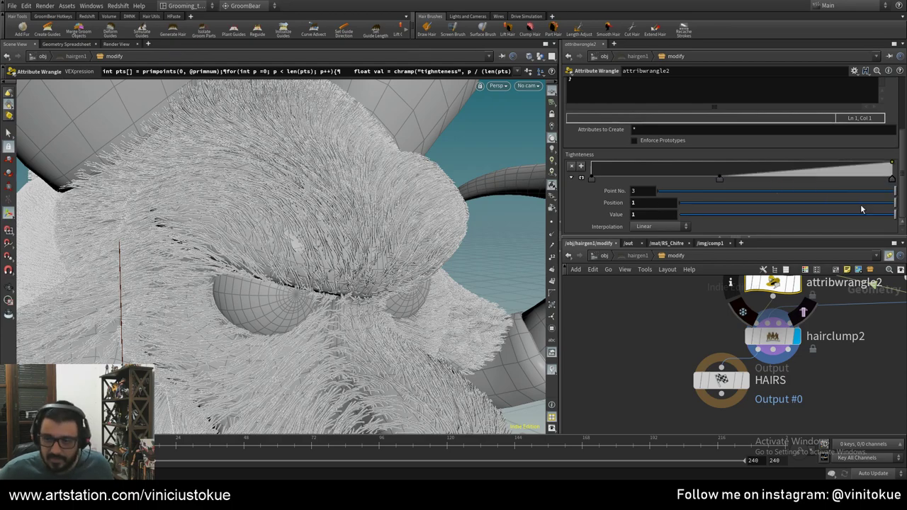
click(772, 336)
- Move hairgen2, connect hairclump1's output to hairclump2, and set the Tightness ramp end to 0.9
middle_drag(793, 286, 813, 351)
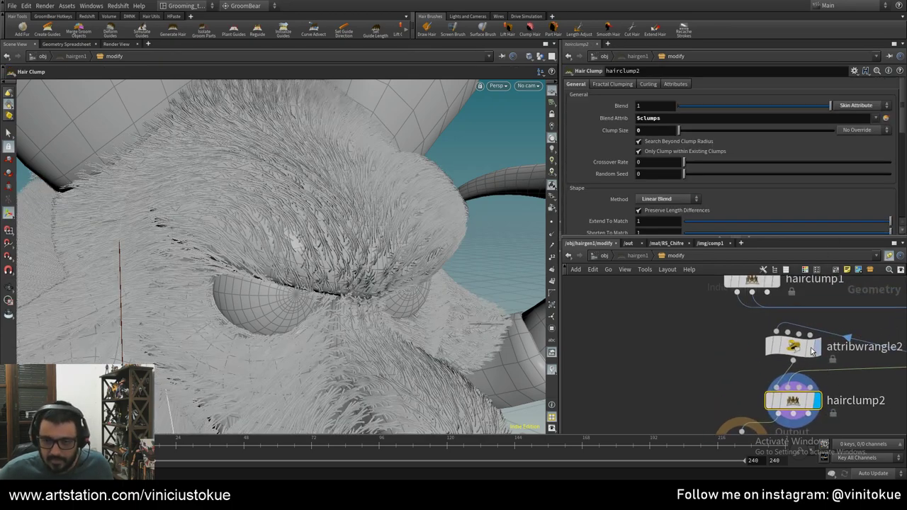
scroll(813, 351, down, 2)
scroll(800, 377, down, 3)
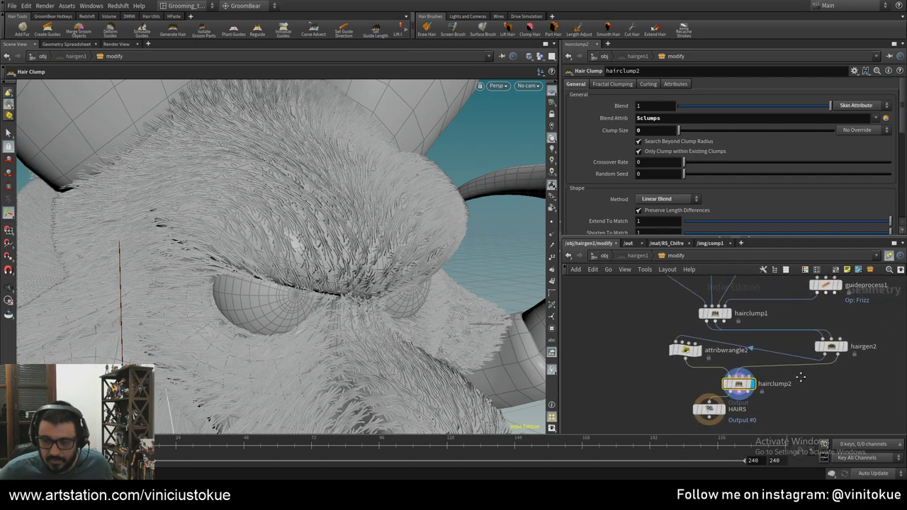
middle_drag(801, 377, 786, 376)
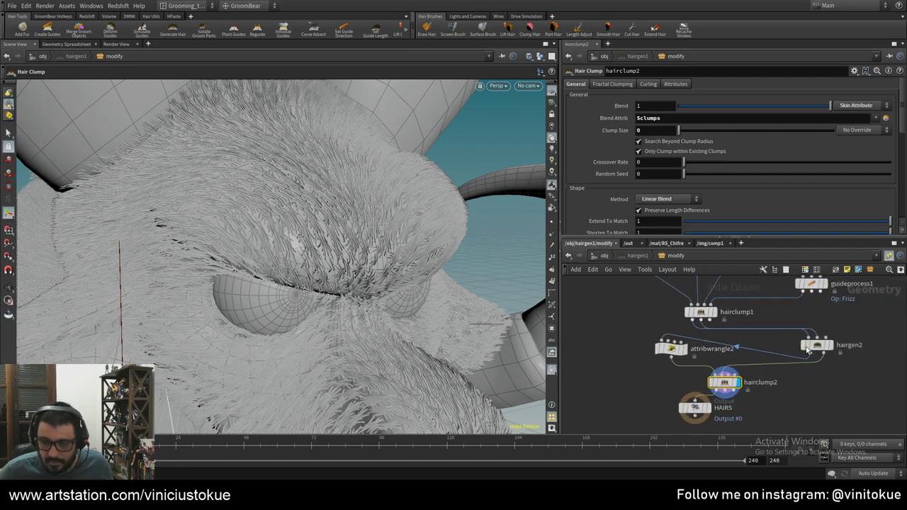
drag(806, 350, 831, 341)
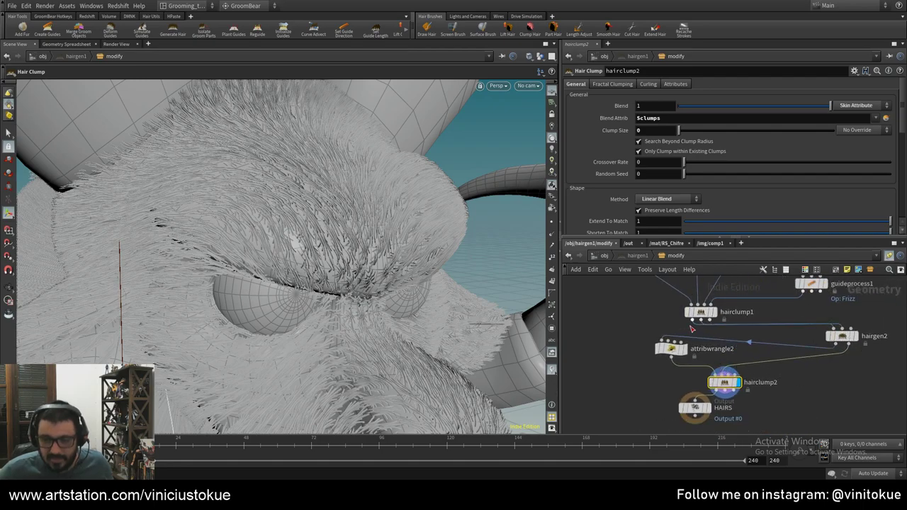
drag(694, 324, 672, 340)
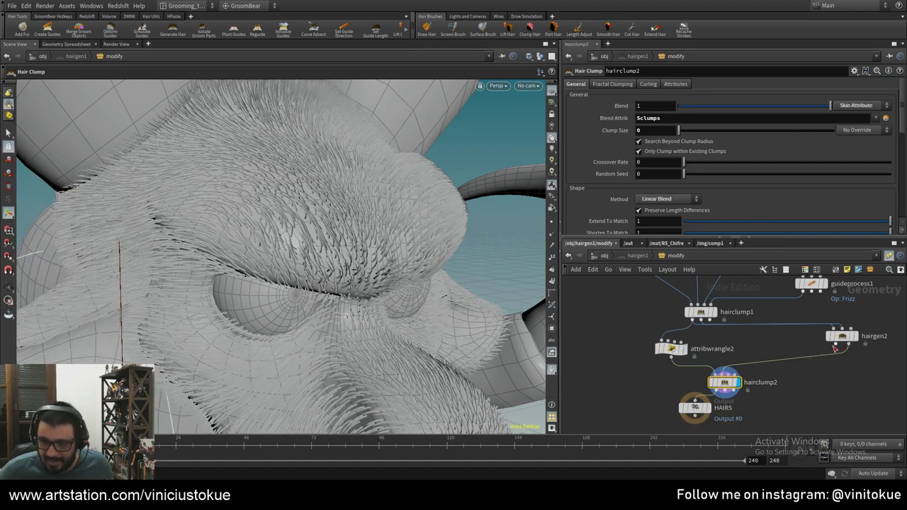
mouse_move(696, 324)
mouse_down()
mouse_move(721, 367)
mouse_move(744, 374)
mouse_up()
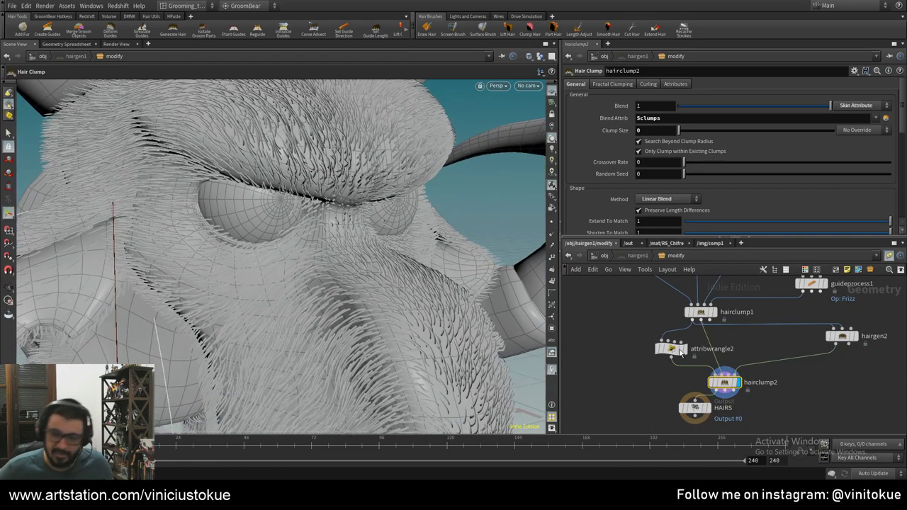
click(679, 350)
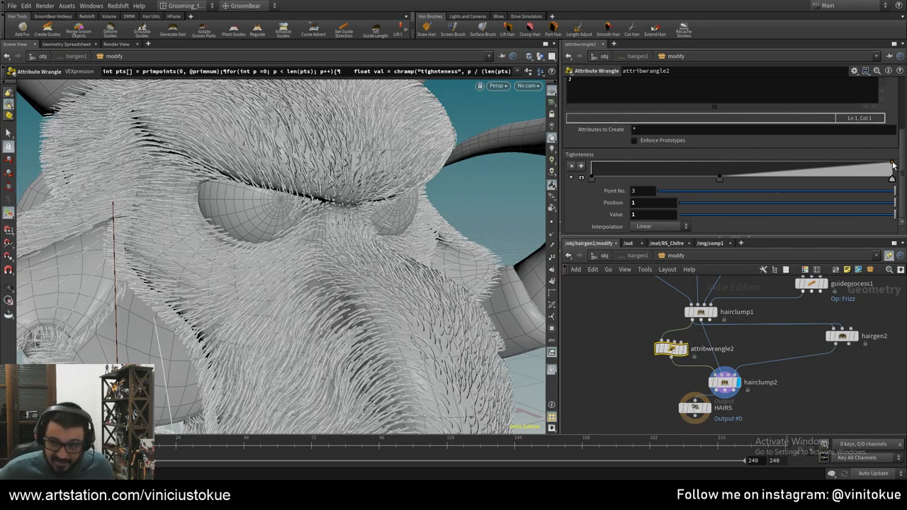
drag(892, 162, 896, 160)
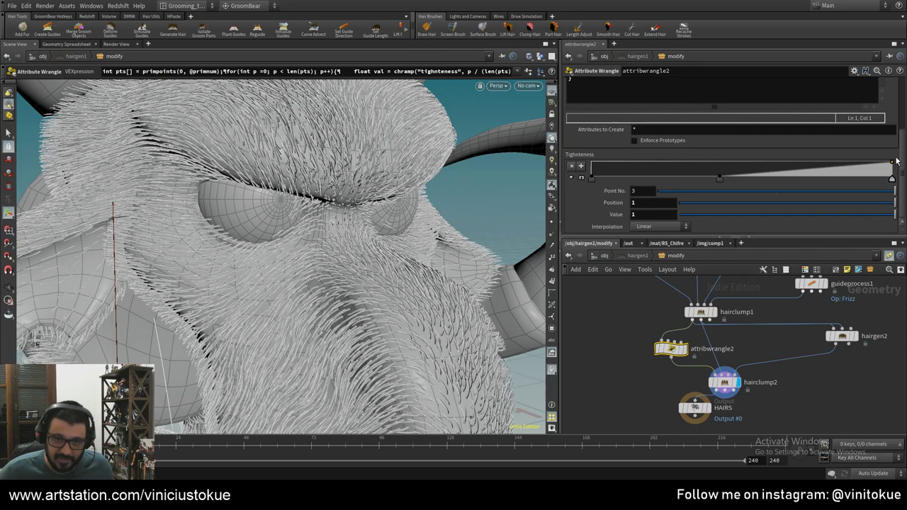
- Set hairclump2's Blend override to No Override
click(726, 379)
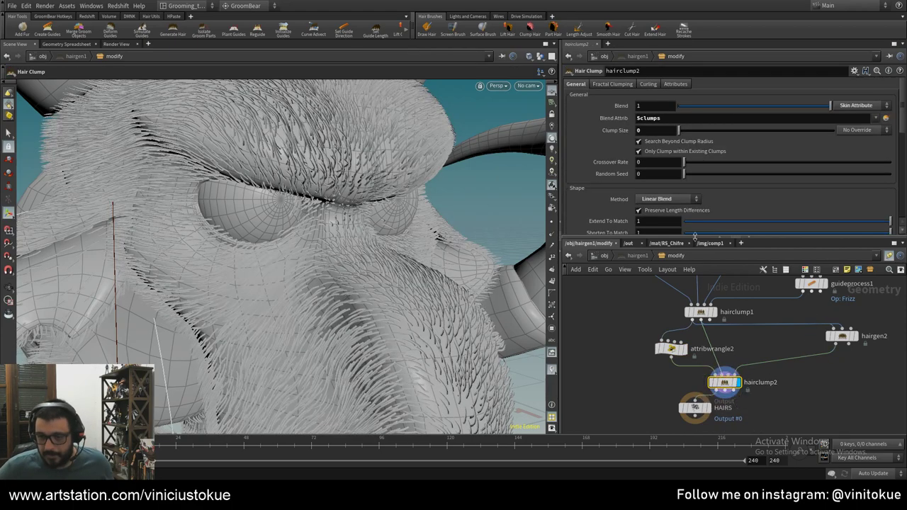
mouse_move(453, 244)
alt+mouse_down()
mouse_move(366, 265)
mouse_move(435, 257)
mouse_move(448, 240)
mouse_move(366, 245)
mouse_move(370, 257)
mouse_move(396, 252)
alt+mouse_up()
click(856, 105)
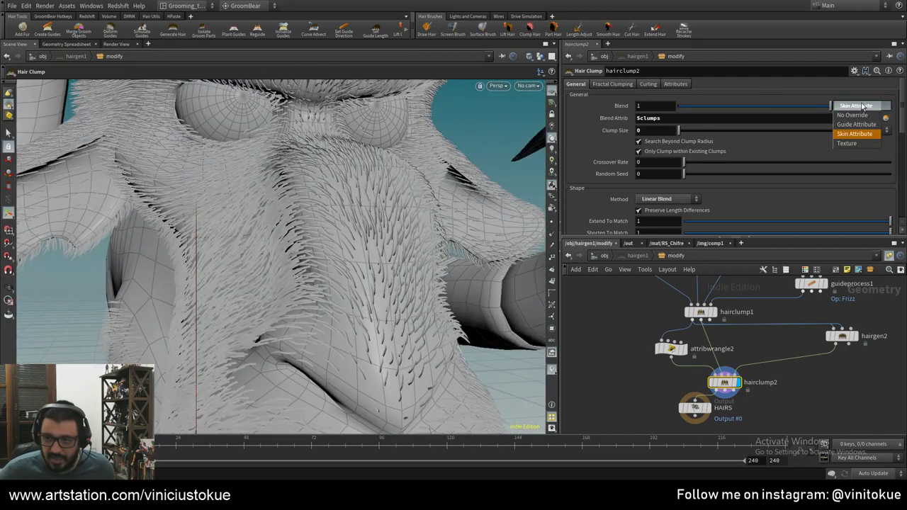
click(861, 109)
mouse_move(454, 184)
alt+mouse_down()
mouse_move(405, 149)
mouse_move(441, 237)
mouse_move(370, 194)
mouse_move(412, 291)
mouse_move(318, 234)
mouse_move(247, 208)
mouse_move(222, 211)
alt+mouse_up()
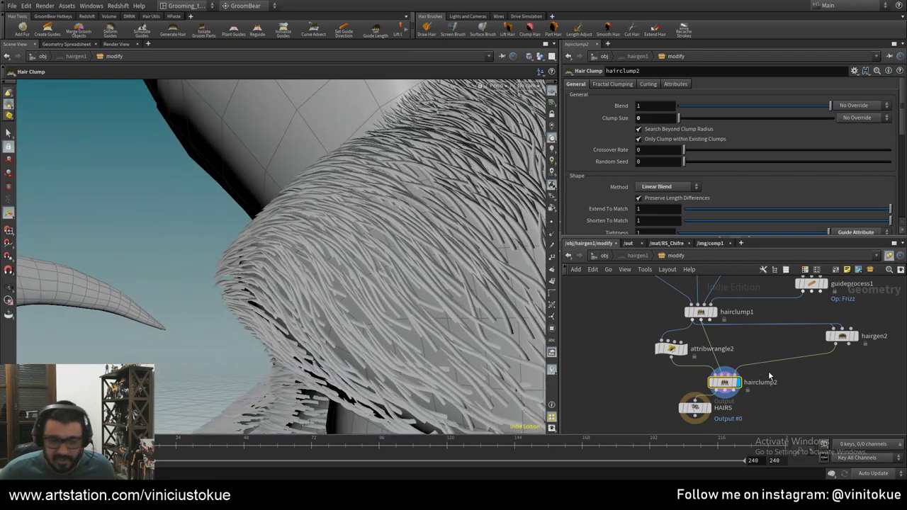
- Add Tightness ramp points near 0.4 and 0.64 in attribwrangle2, then return to /obj
click(671, 348)
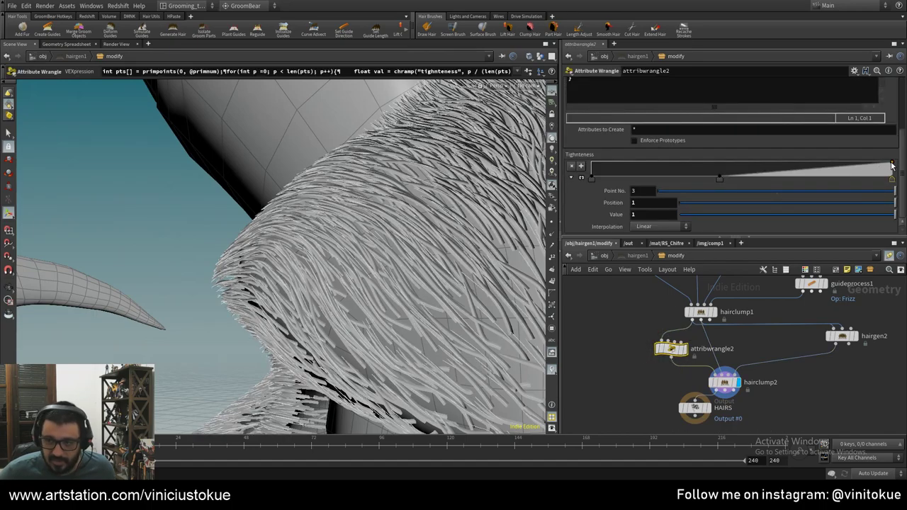
mouse_move(892, 164)
mouse_down()
mouse_move(894, 175)
mouse_move(893, 162)
mouse_up()
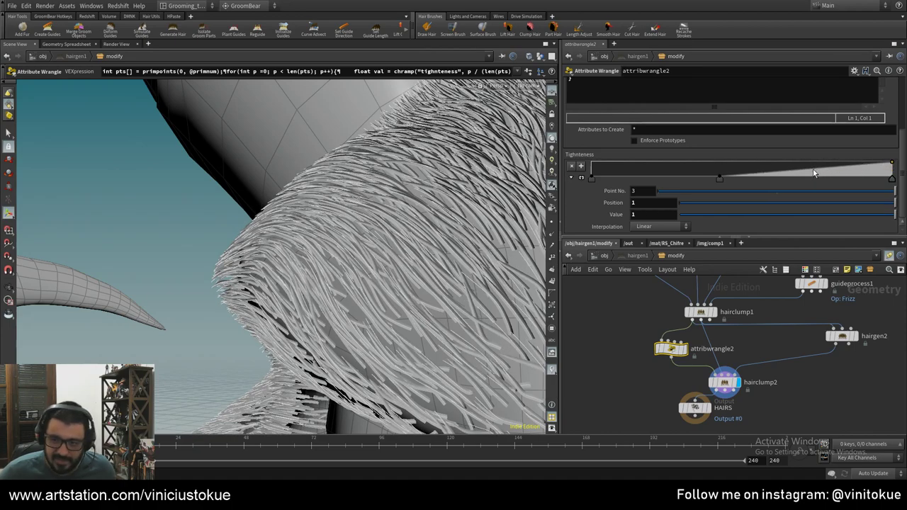
drag(813, 172, 779, 160)
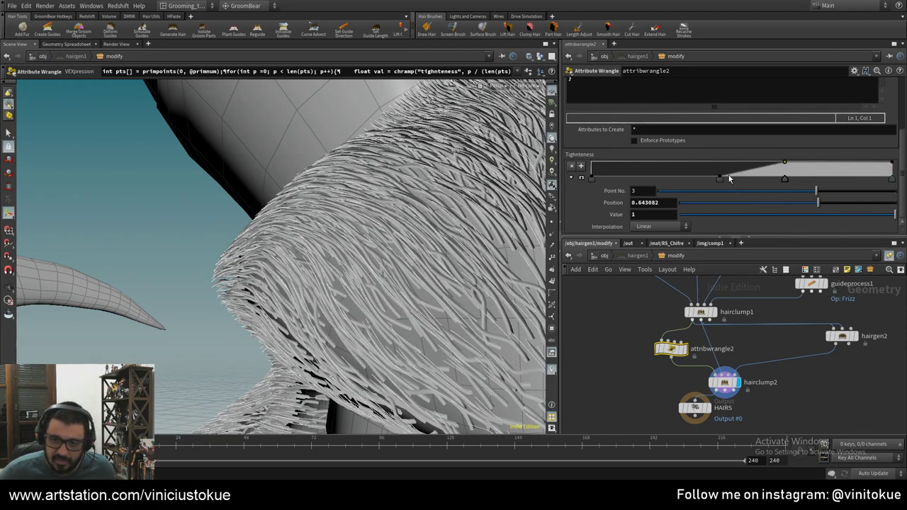
drag(719, 175, 710, 164)
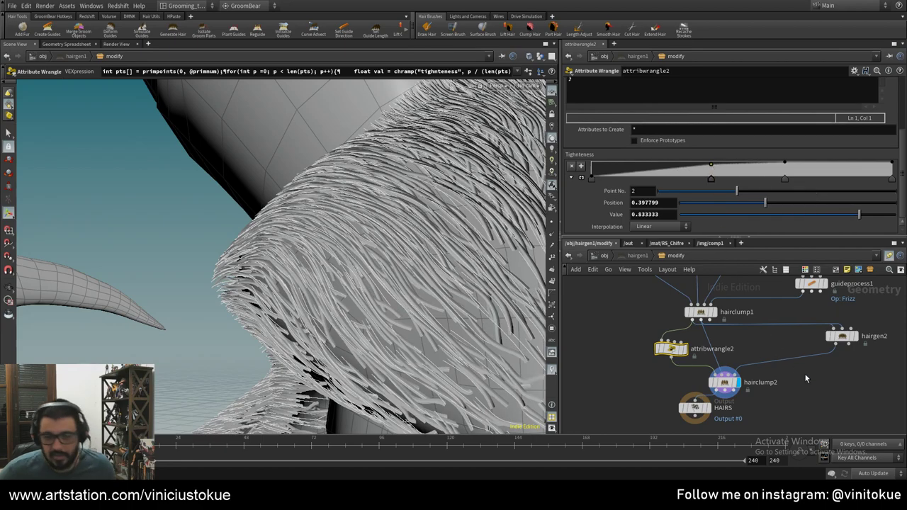
drag(698, 397, 721, 421)
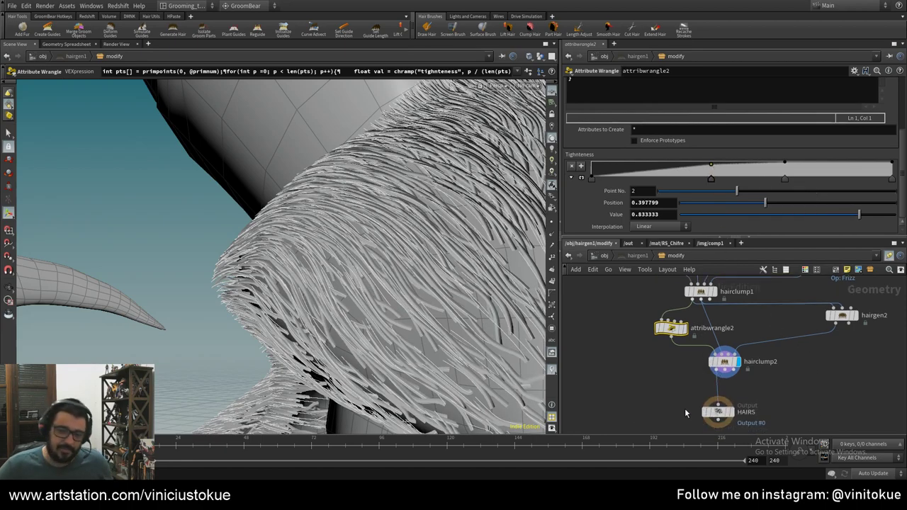
middle_drag(684, 408, 667, 338)
click(601, 255)
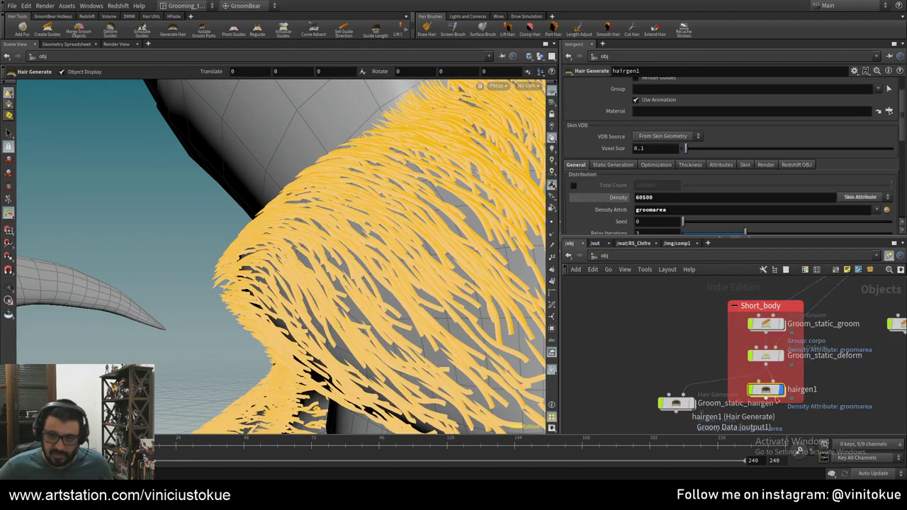
- Delete hairgen1, move Groom_static_hairgen into the Short_body box, and display its hair
key(Delete)
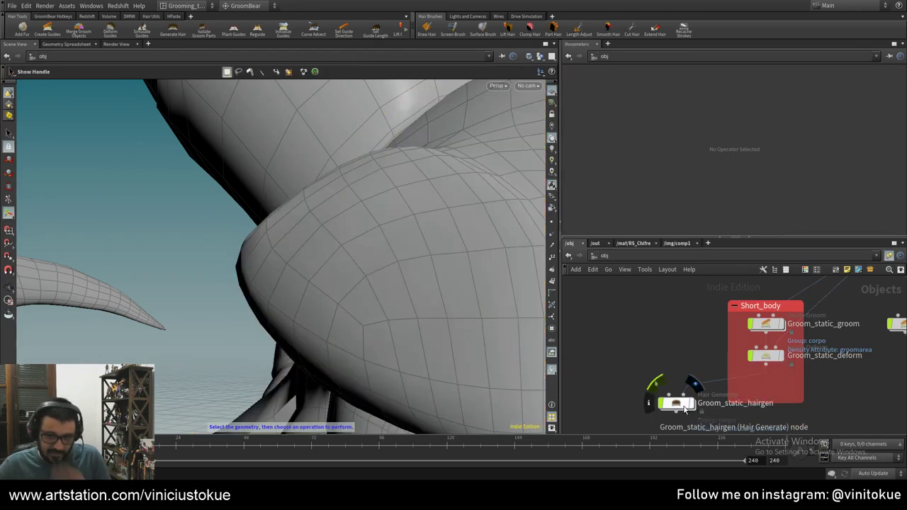
drag(685, 408, 755, 399)
click(779, 393)
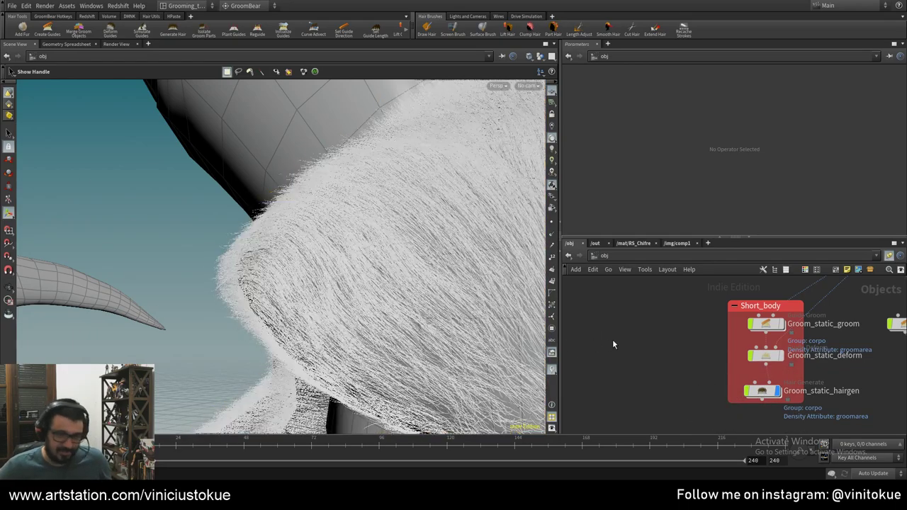
scroll(649, 374, down, 3)
key(Escape)
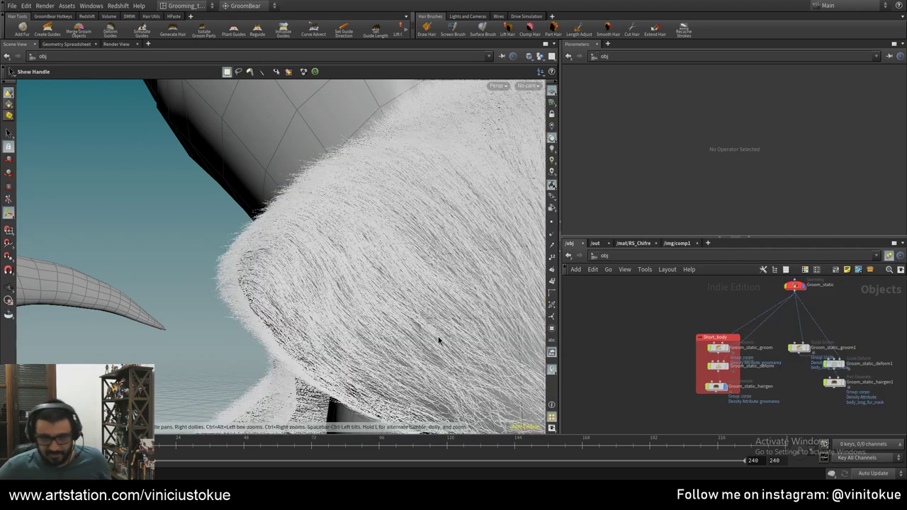
- Dive into Groom_static_hairgen and scroll down to its Frizz and Set Length nodes
double_click(716, 386)
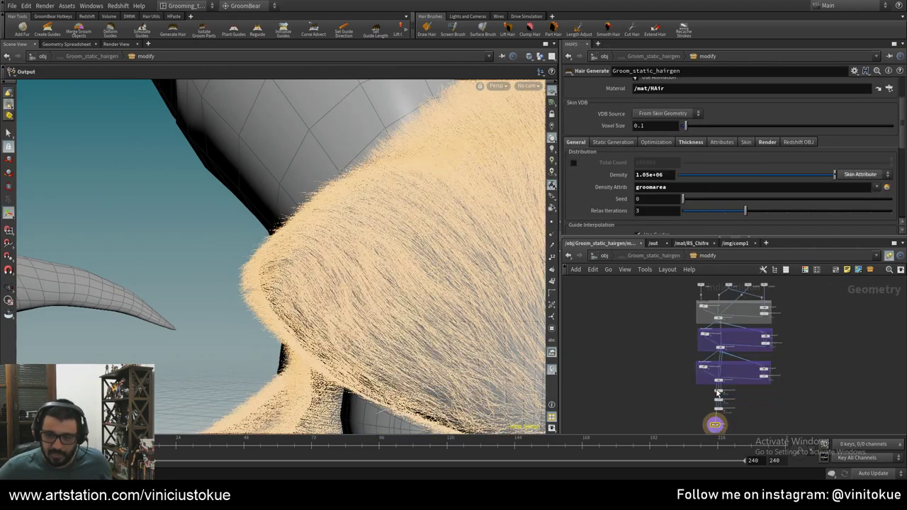
scroll(843, 332, up, 5)
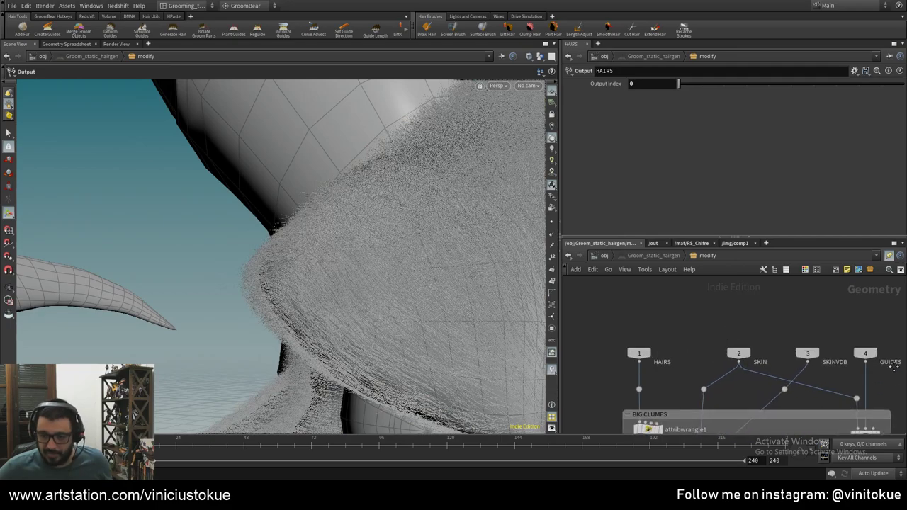
scroll(856, 416, down, 3)
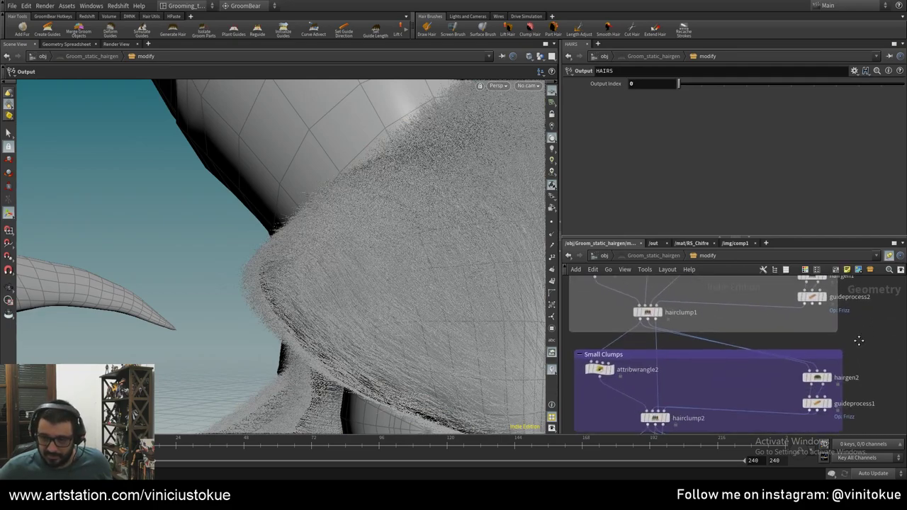
scroll(827, 398, down, 3)
scroll(834, 335, down, 2)
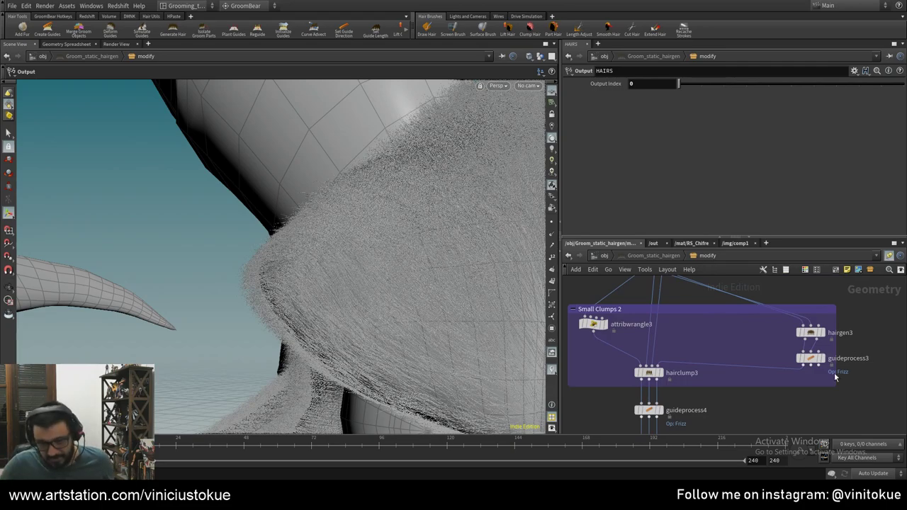
scroll(787, 368, down, 3)
- Display guideprocess4 and review its Frizz operation settings from a frontal view
click(669, 336)
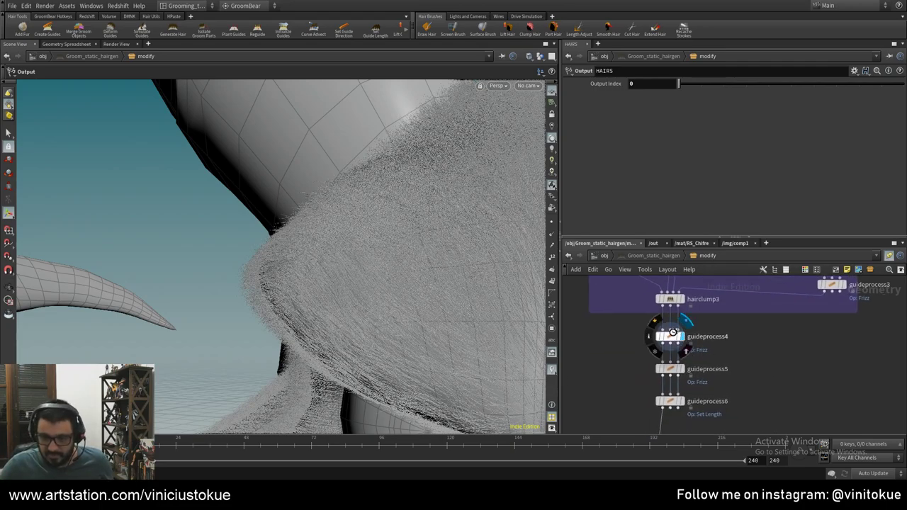
click(669, 336)
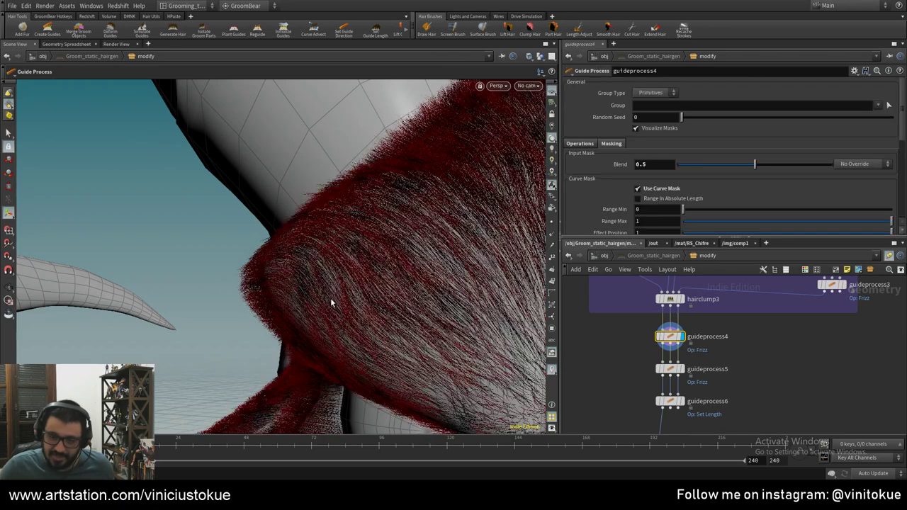
alt+drag(360, 300, 467, 245)
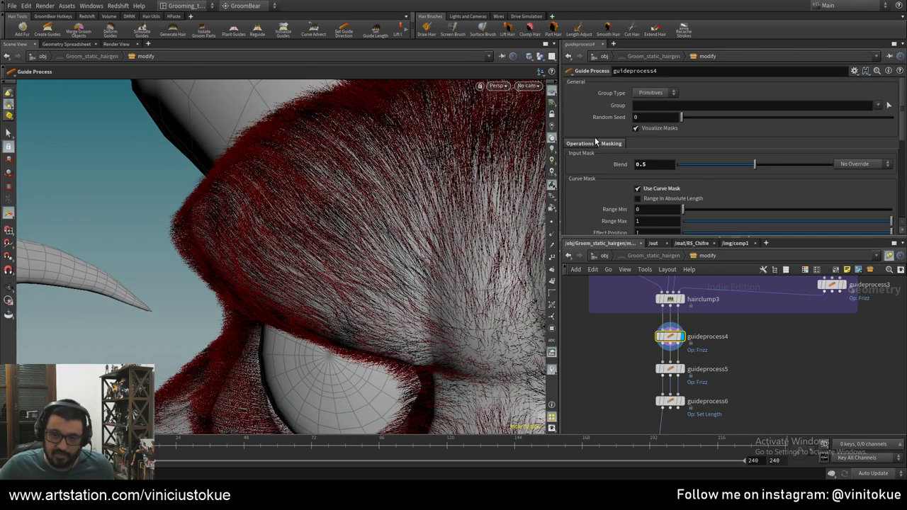
scroll(580, 198, down, 2)
scroll(579, 199, down, 3)
scroll(727, 165, up, 4)
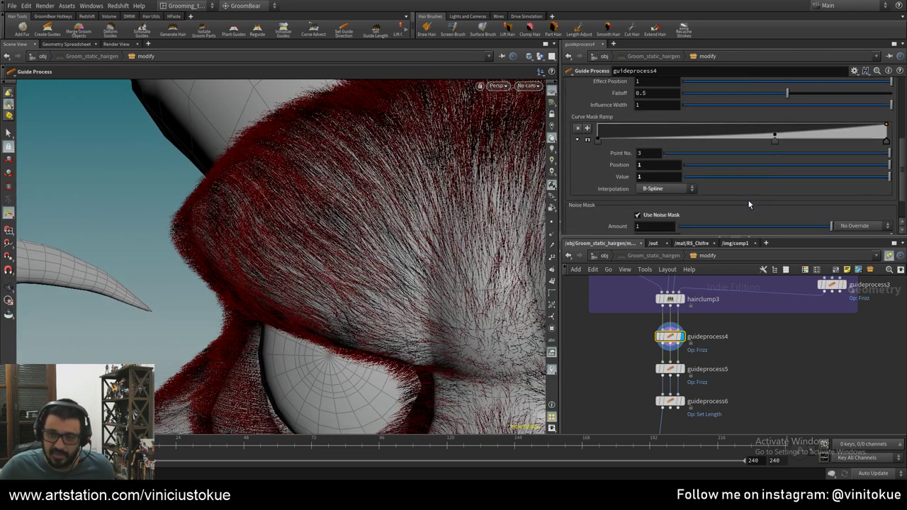
scroll(727, 165, down, 1)
scroll(630, 184, down, 2)
scroll(602, 153, up, 2)
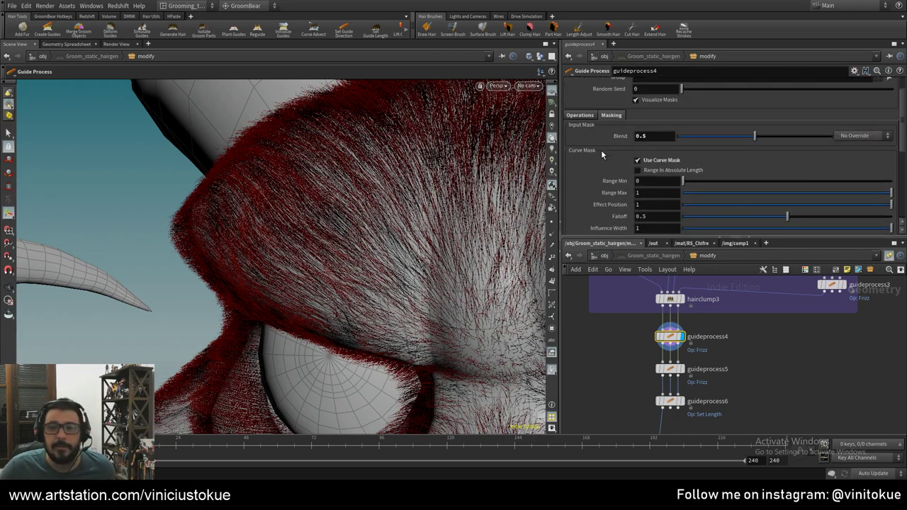
click(579, 115)
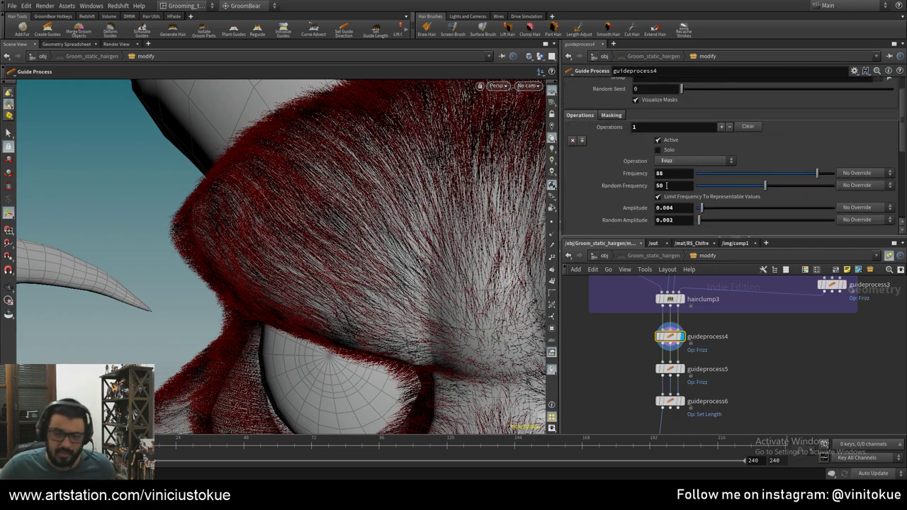
scroll(609, 218, down, 2)
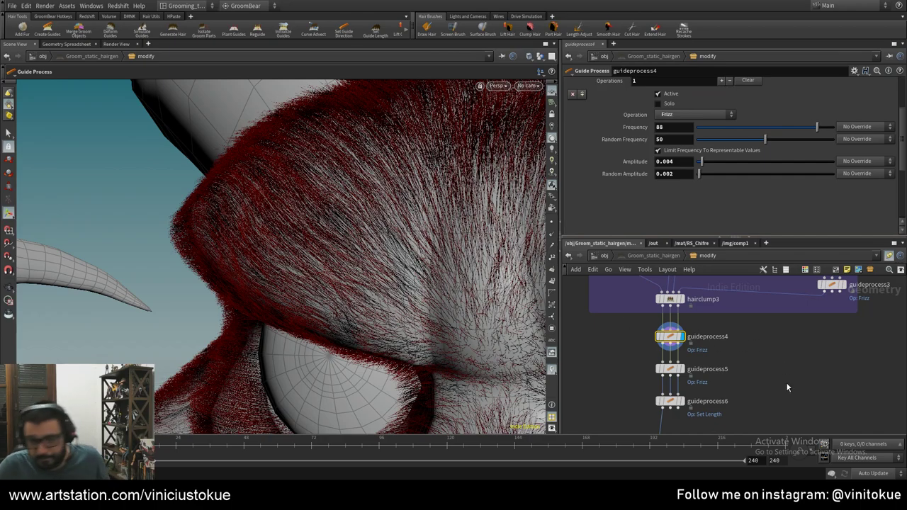
middle_drag(786, 388, 781, 373)
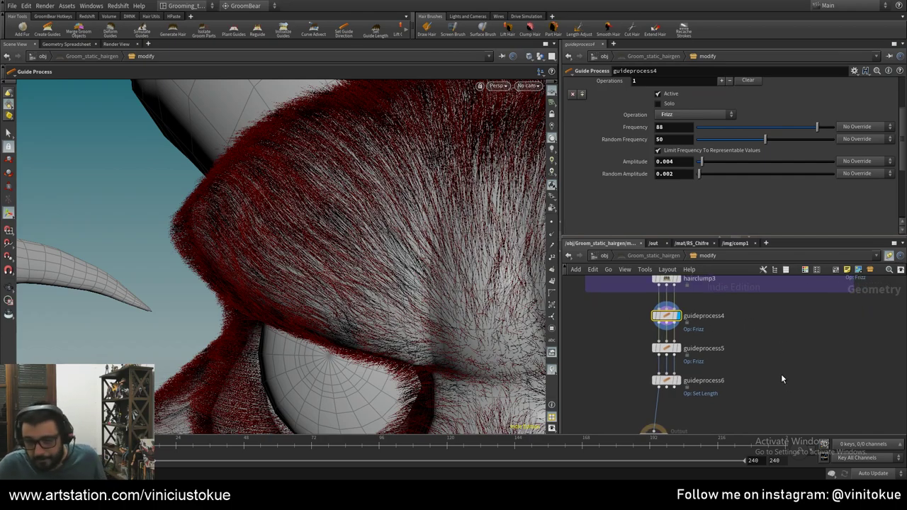
- Display guideprocess5 (Frequency 95, Amplitude 0.005) and view its curve mask in red
click(671, 352)
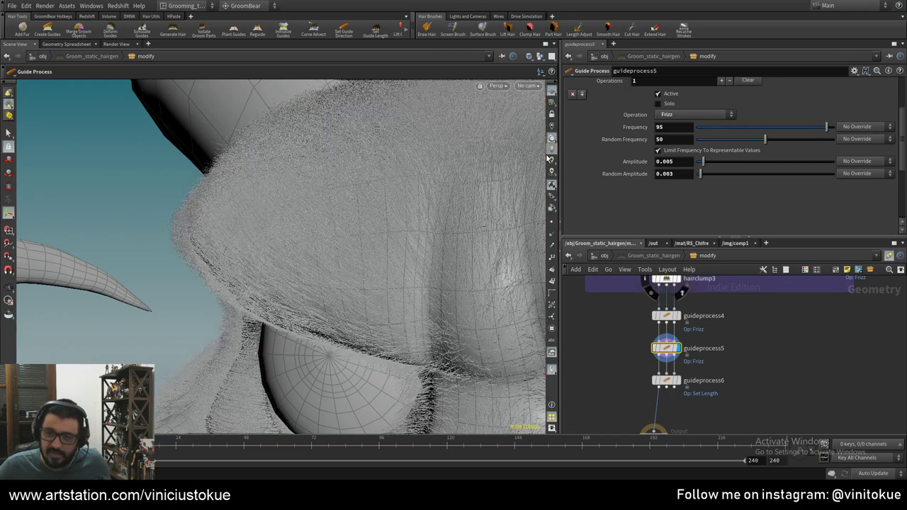
drag(324, 264, 373, 251)
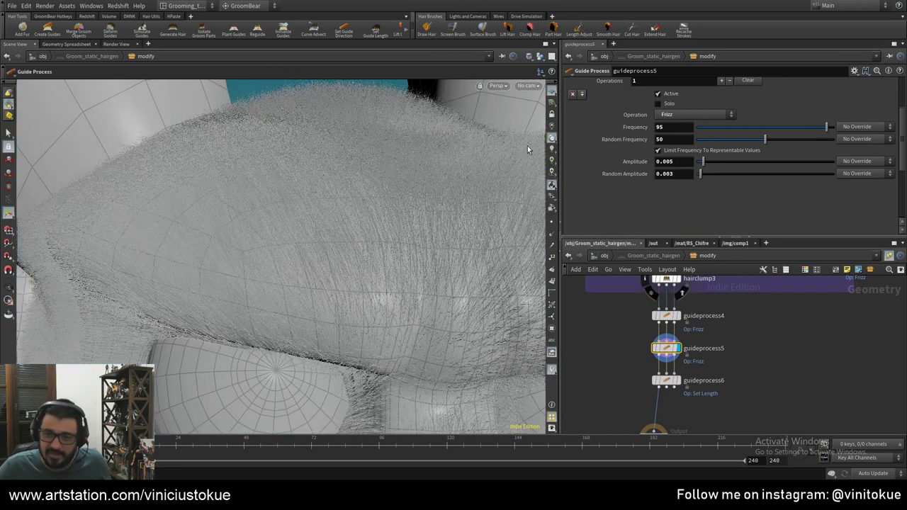
scroll(604, 136, up, 2)
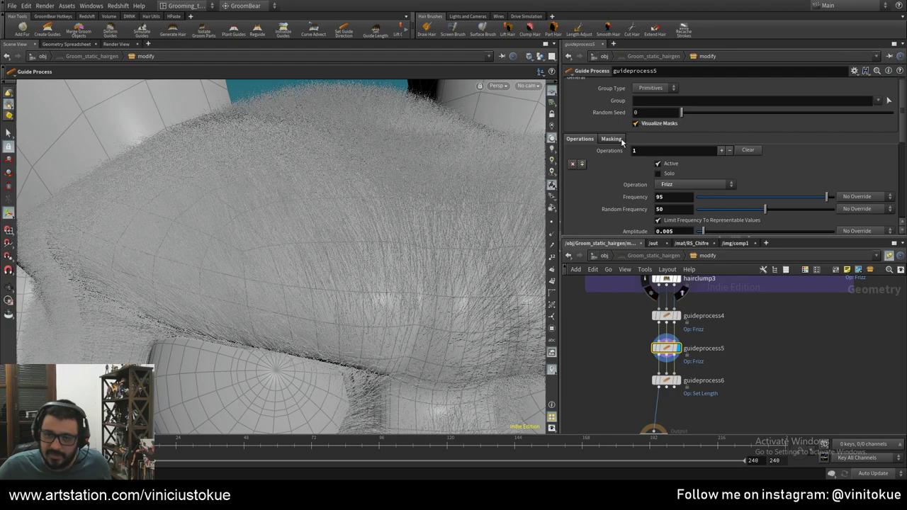
click(611, 139)
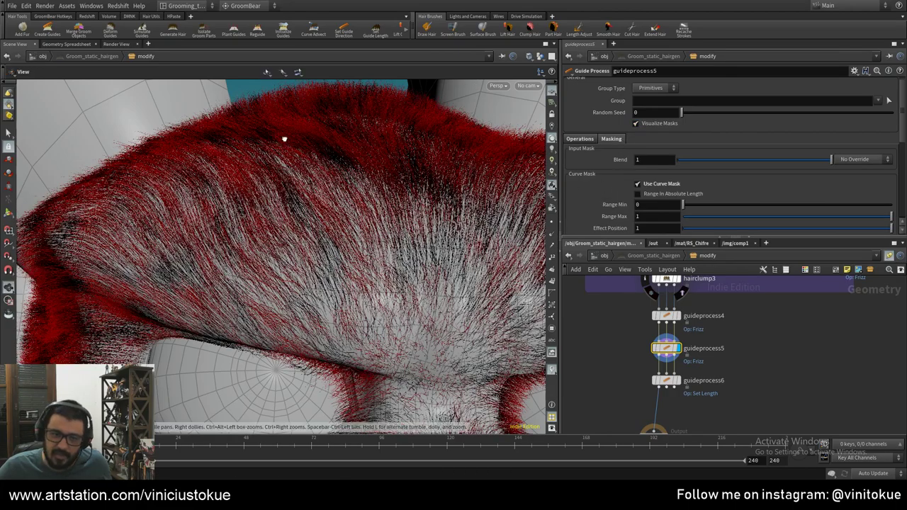
drag(385, 175, 273, 146)
middle_drag(757, 359, 757, 350)
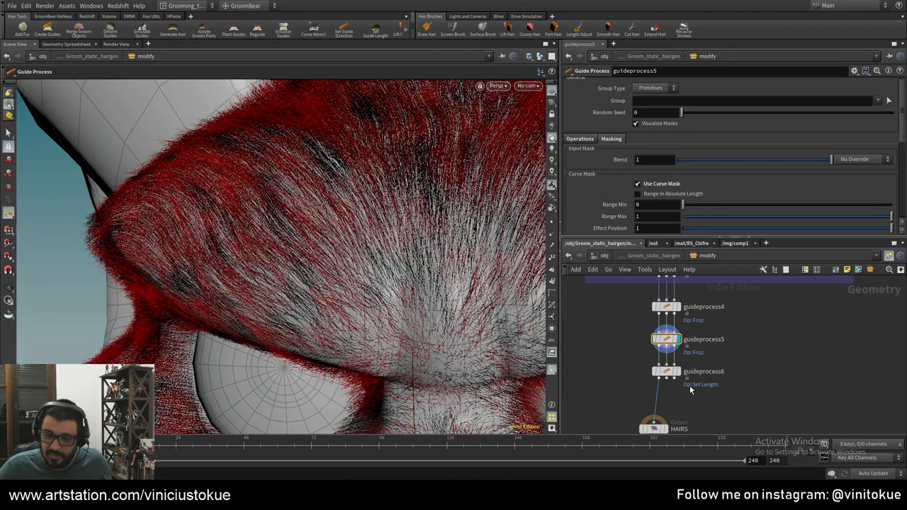
- Review guideprocess6's Set Length noise mask: Frequency 250, Gain 0.991, Bias 0.3
click(666, 372)
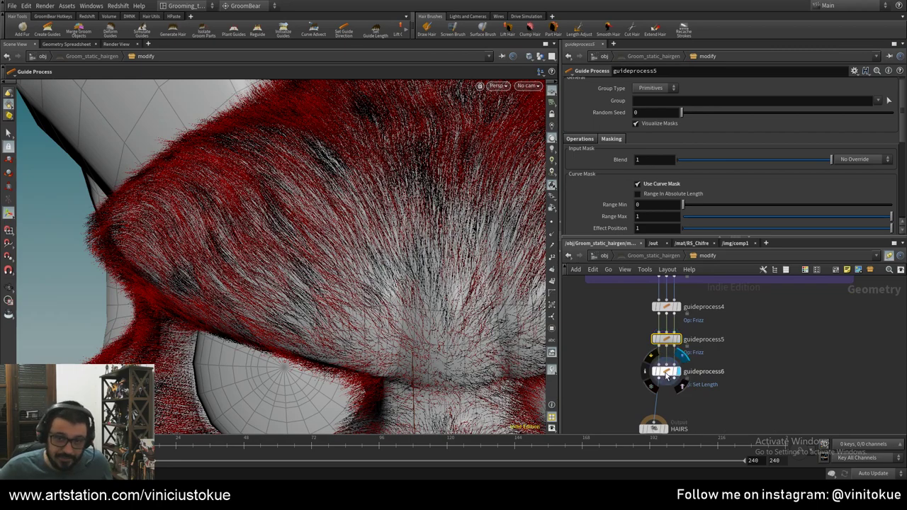
scroll(619, 222, down, 1)
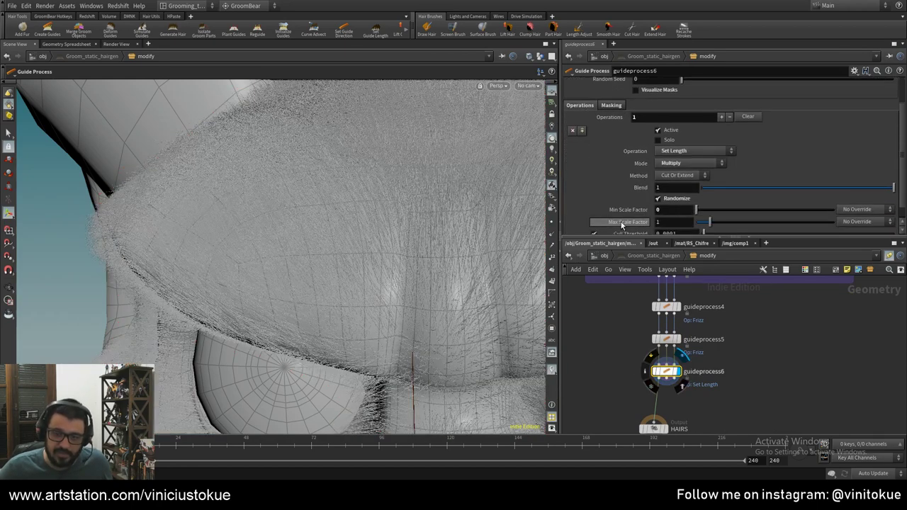
scroll(659, 219, down, 1)
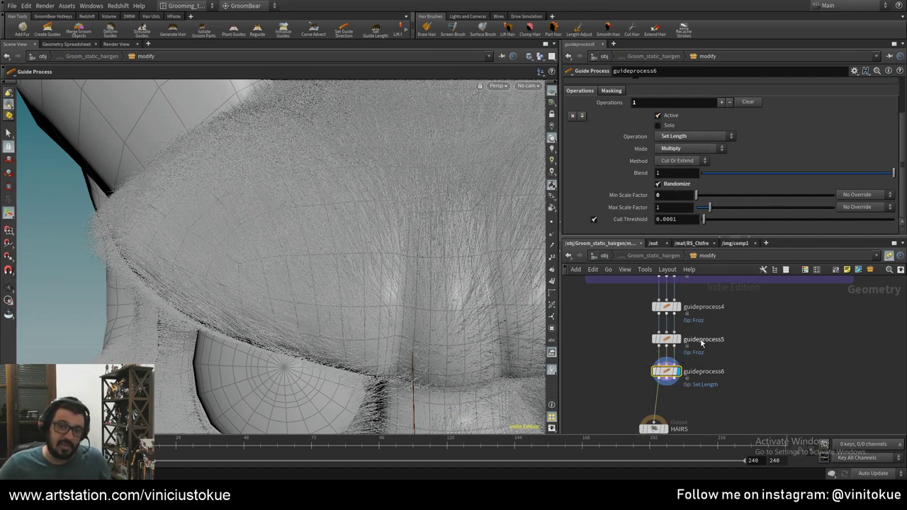
middle_drag(764, 401, 773, 409)
scroll(821, 161, up, 2)
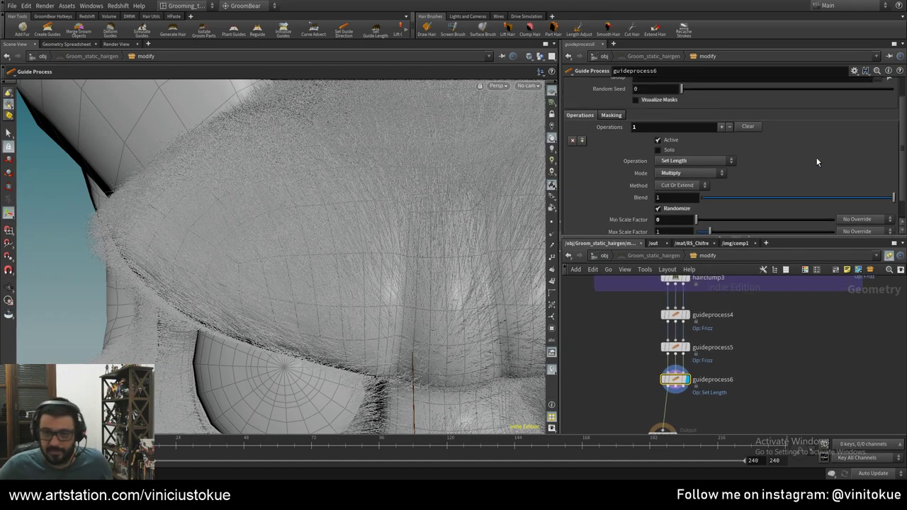
scroll(822, 161, up, 2)
scroll(823, 167, down, 4)
click(613, 91)
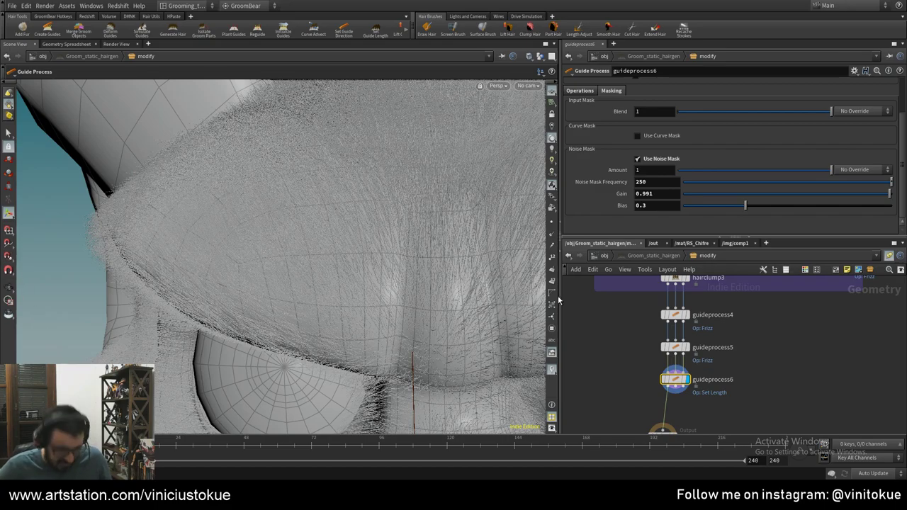
- Display the HAIRS output node to show the final length-randomized fur
scroll(833, 386, down, 2)
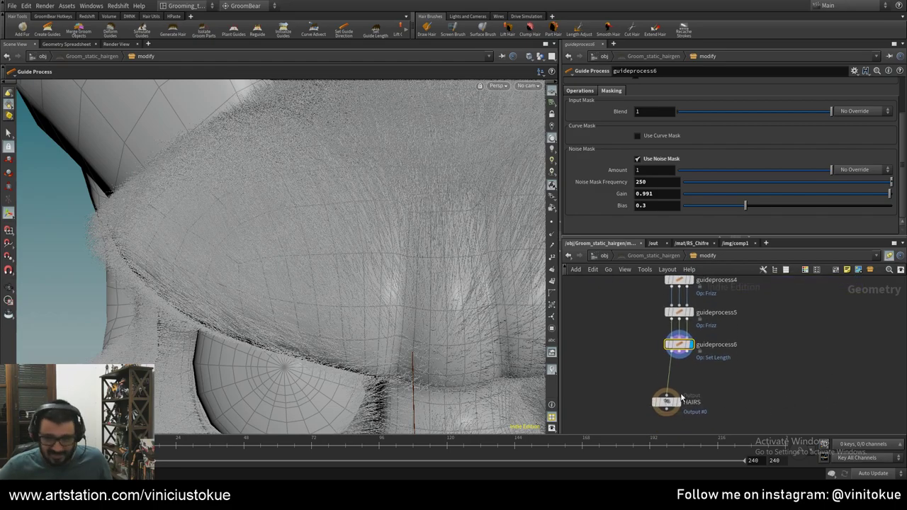
click(677, 403)
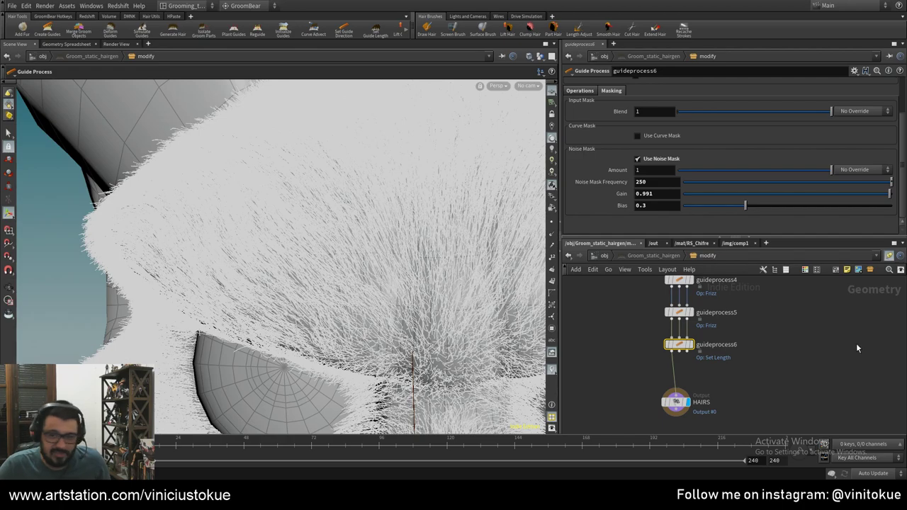
drag(681, 403, 680, 403)
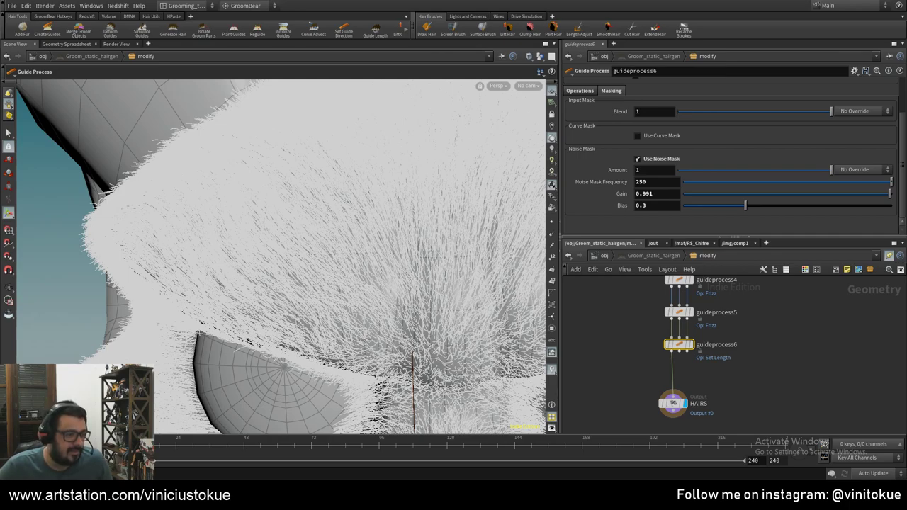
- Check the Render object's materials, RS_Cornea on cornea and RS_Corpo on corpo, then return
click(603, 256)
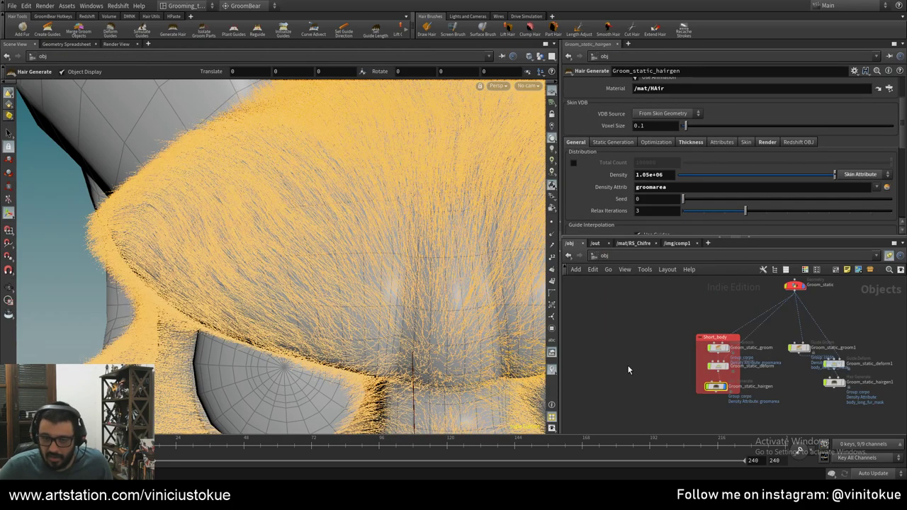
scroll(332, 330, down, 5)
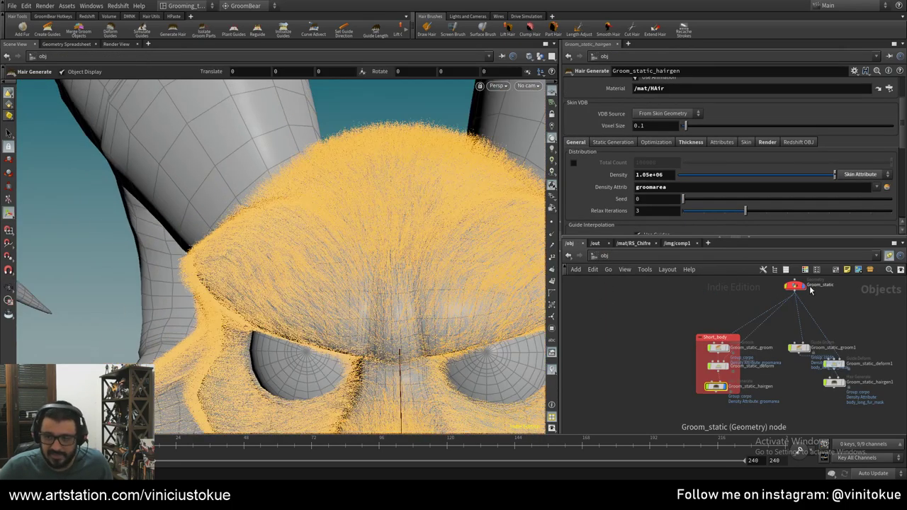
middle_drag(706, 306, 550, 321)
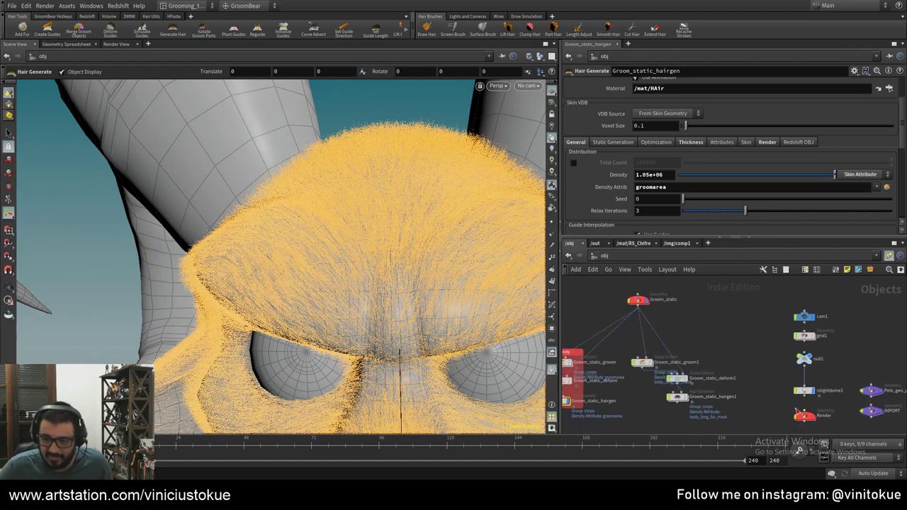
double_click(797, 400)
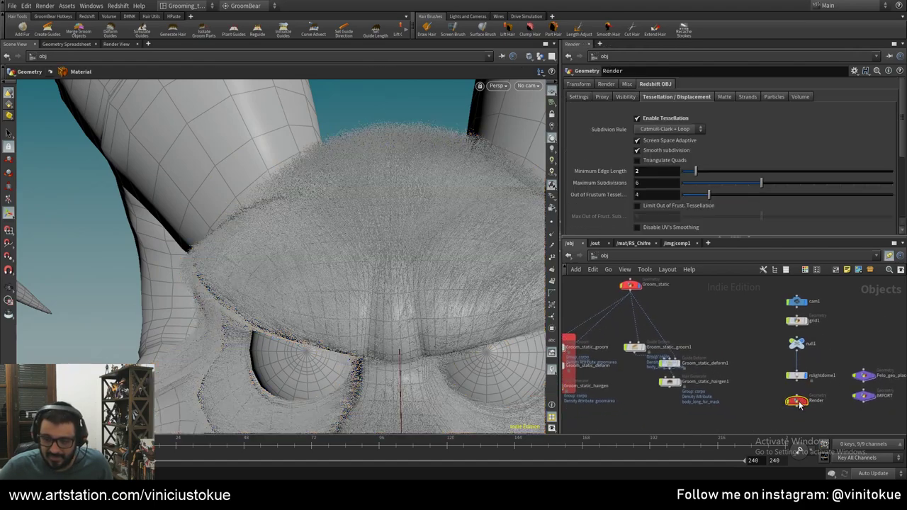
drag(730, 379, 730, 386)
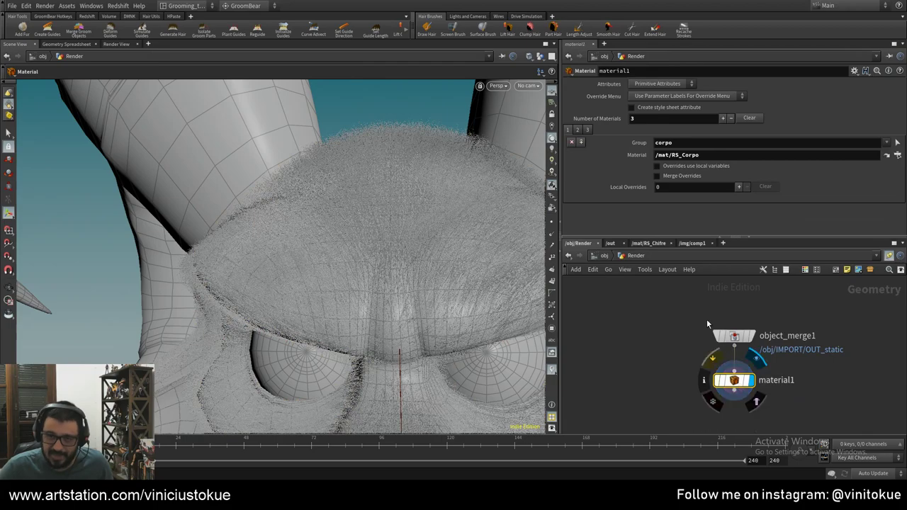
click(587, 130)
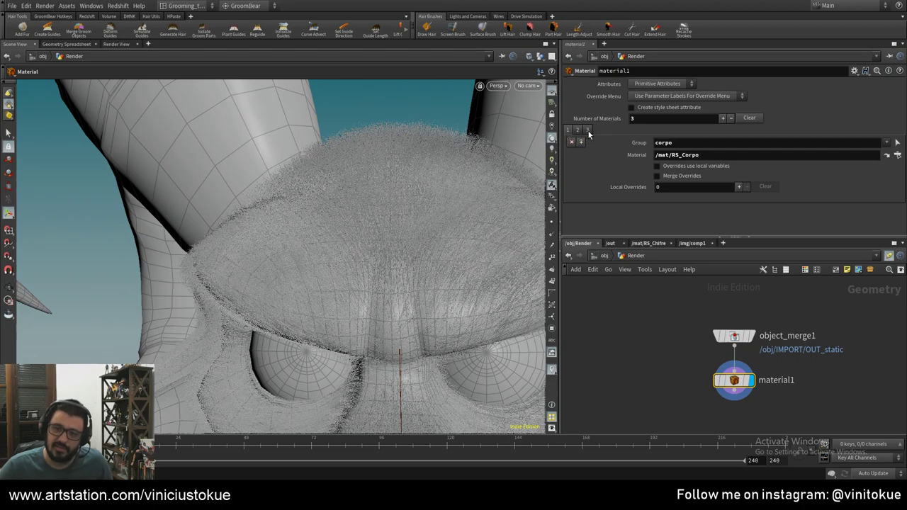
key(u)
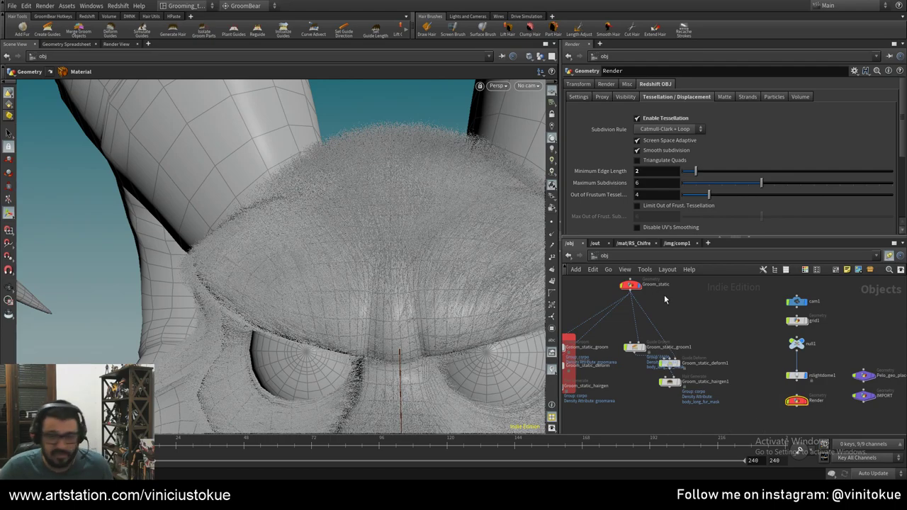
- Box-select all the object-level nodes
scroll(664, 294, down, 5)
scroll(613, 308, up, 2)
scroll(625, 321, up, 2)
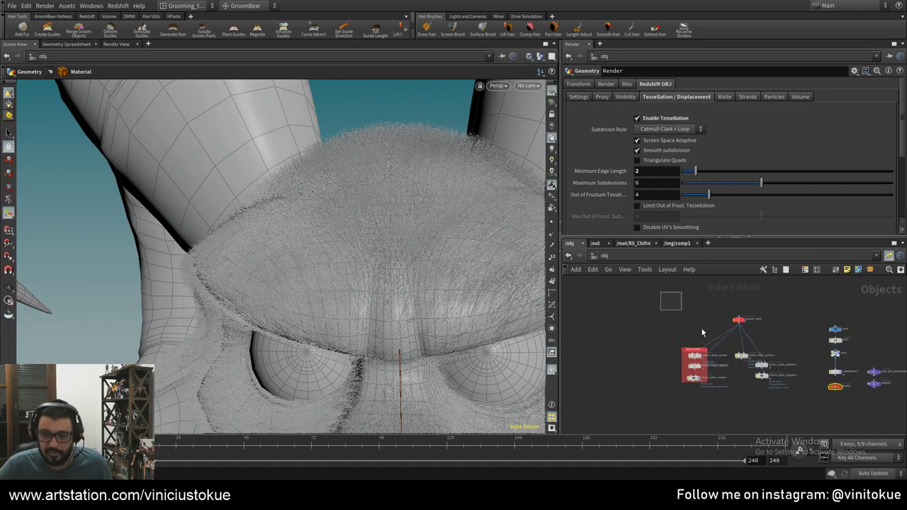
drag(655, 301, 867, 403)
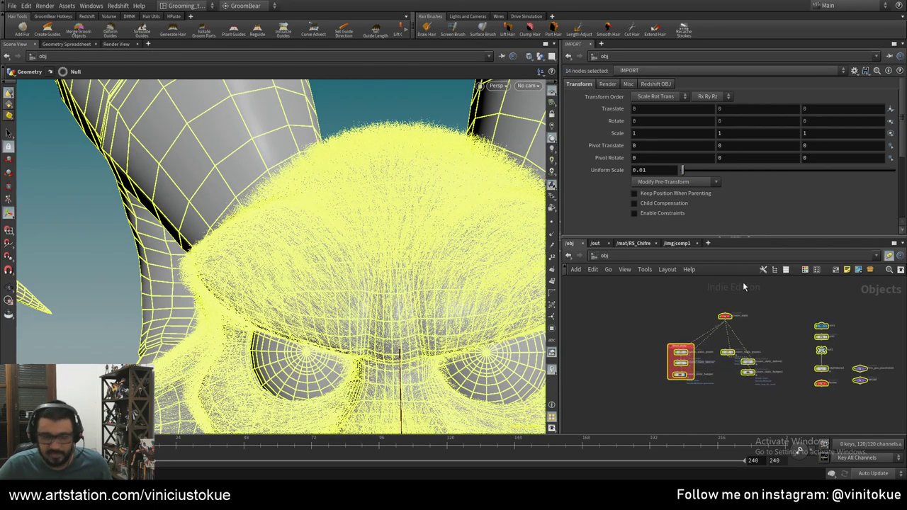
- Deselect all object nodes, switch the shelf to HPaste, and frame the whole horned ram from the front
click(657, 306)
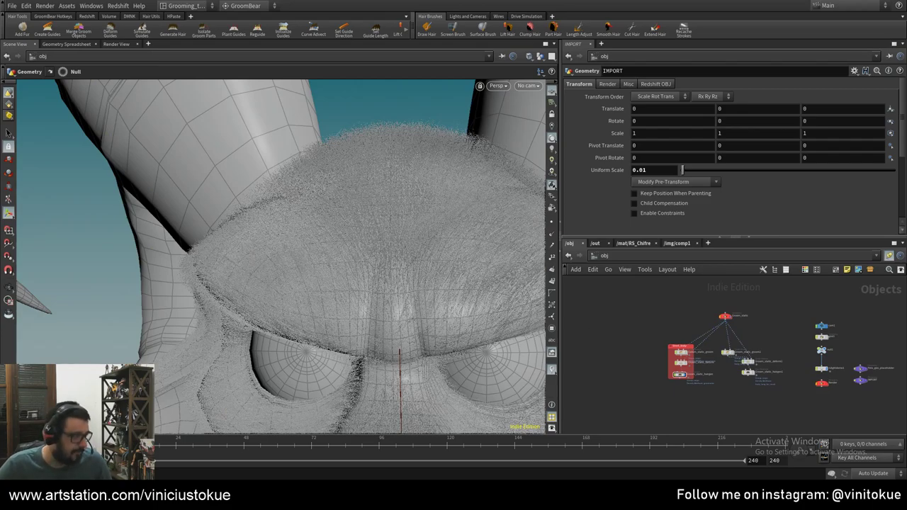
click(174, 16)
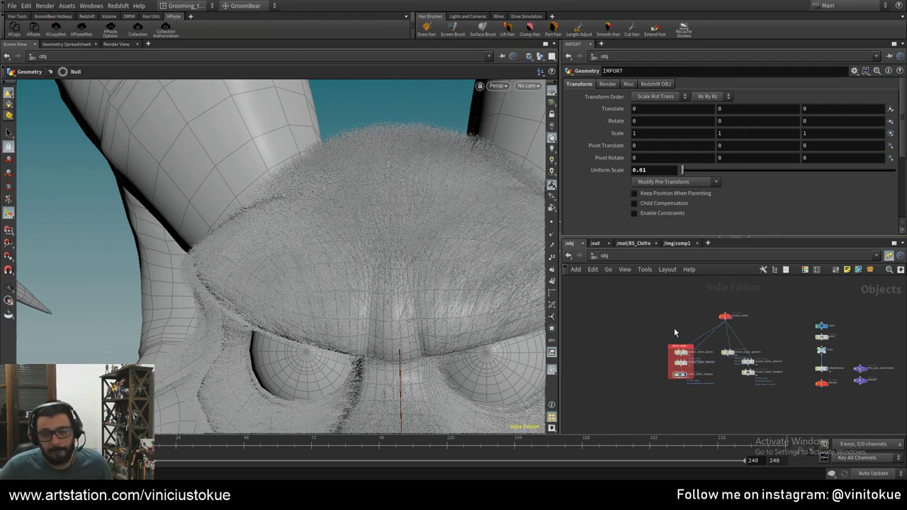
scroll(673, 333, up, 2)
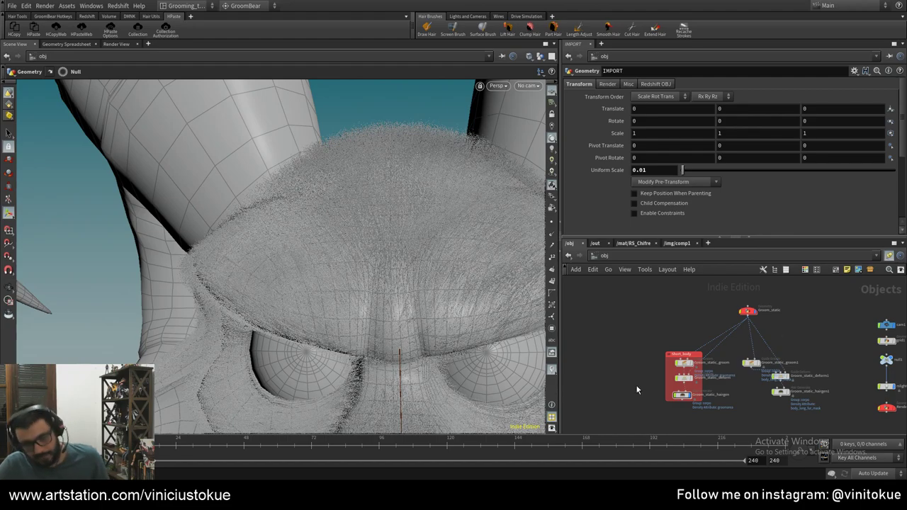
key(Escape)
mouse_move(398, 229)
mouse_down()
mouse_move(378, 217)
mouse_move(406, 257)
mouse_up()
scroll(411, 257, down, 2)
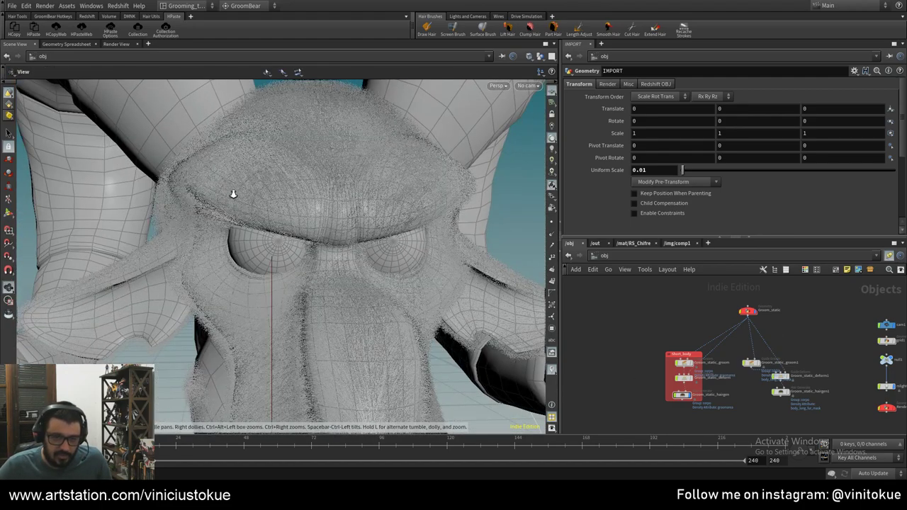
mouse_move(233, 194)
mouse_down()
mouse_move(421, 158)
mouse_move(282, 182)
mouse_move(340, 158)
mouse_move(265, 135)
mouse_up()
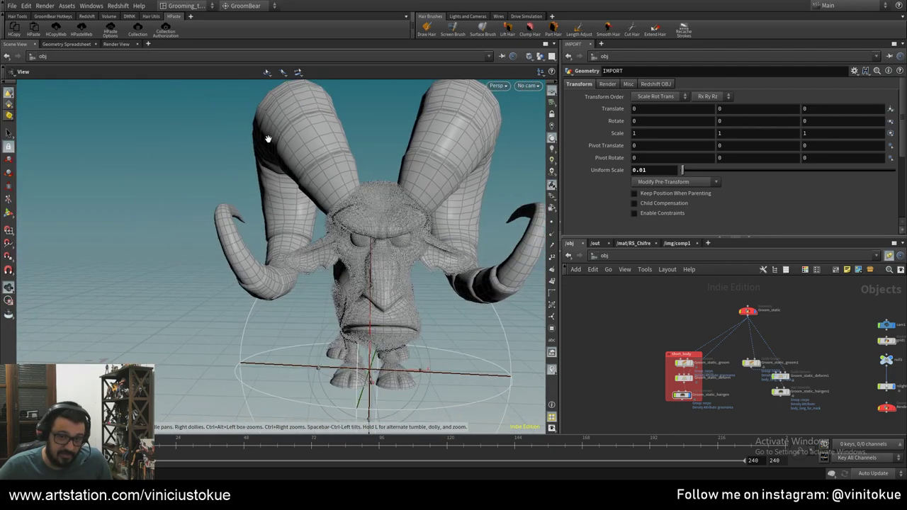
key(Return)
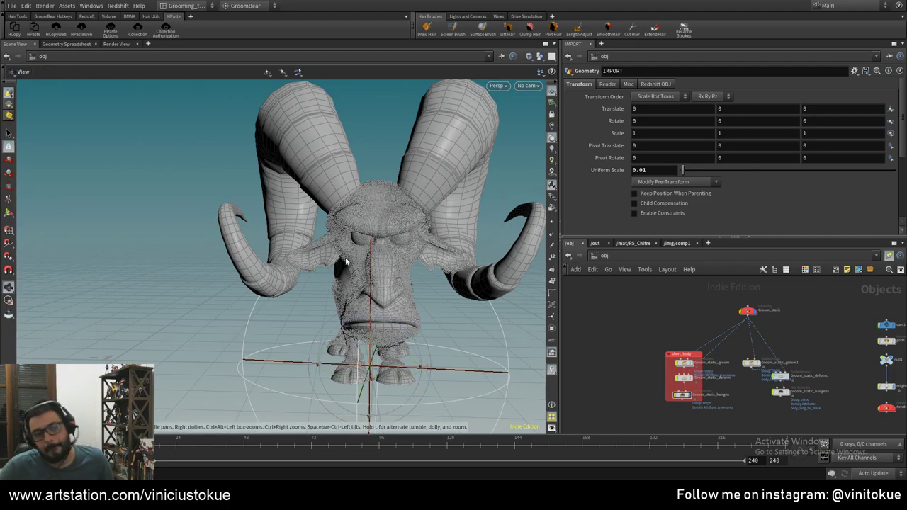
- Orbit in close to the ram's face, ending on a three-quarter view of its right horn
key(Escape)
drag(393, 274, 346, 245)
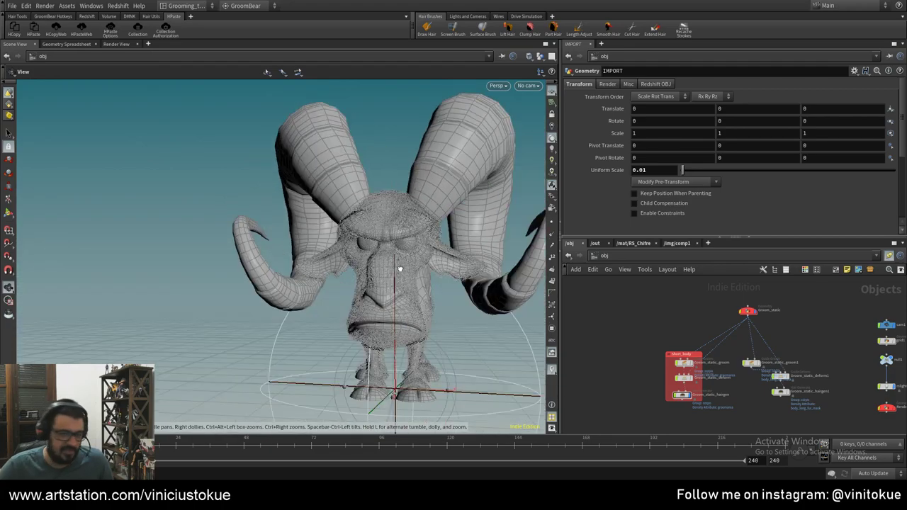
right_drag(347, 245, 560, 266)
right_drag(425, 269, 496, 269)
drag(319, 247, 305, 241)
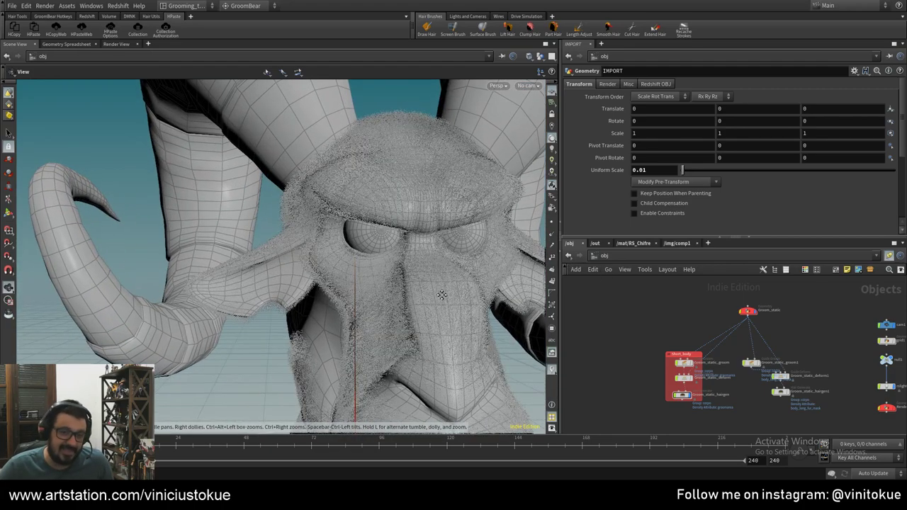
right_drag(270, 234, 296, 240)
drag(296, 240, 294, 273)
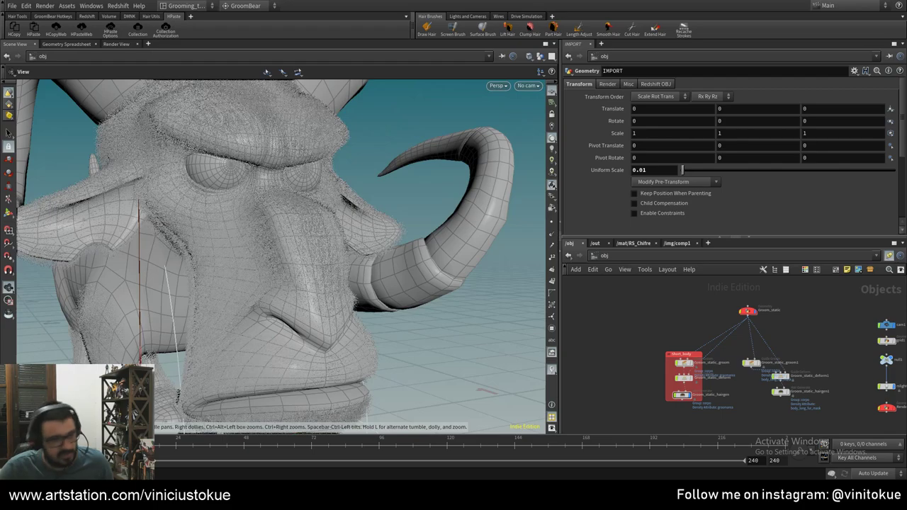
key(t)
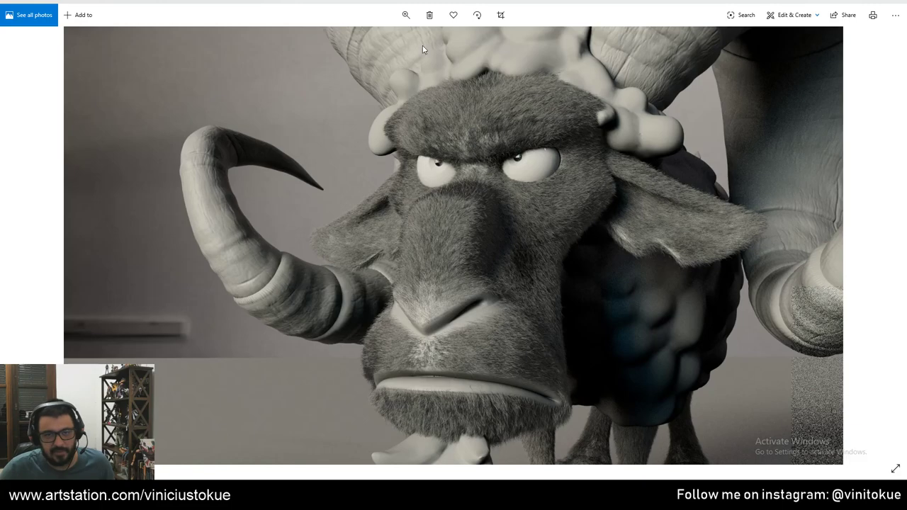
- Zoom the rendered ram photo to 30, then zoom further into its furry face
click(405, 15)
drag(362, 40, 389, 48)
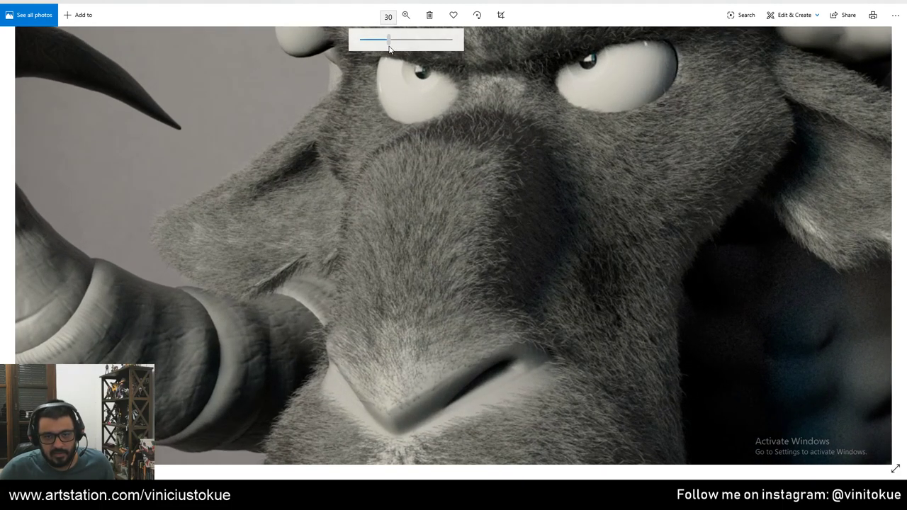
ctrl+scroll(457, 235, up, 3)
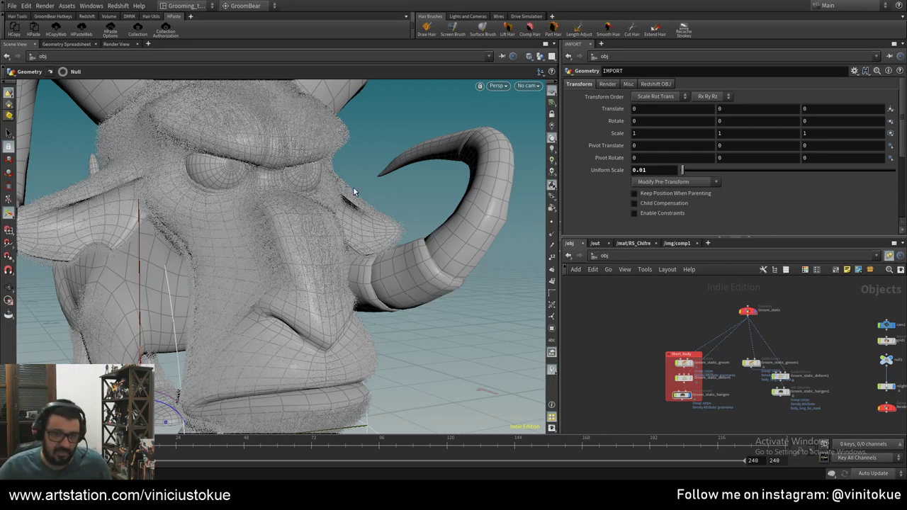
- Tumble around the creature's head, then look at it through cam1
mouse_move(355, 191)
mouse_down()
mouse_move(355, 292)
mouse_move(386, 272)
mouse_move(296, 268)
mouse_move(333, 270)
mouse_move(244, 183)
mouse_up()
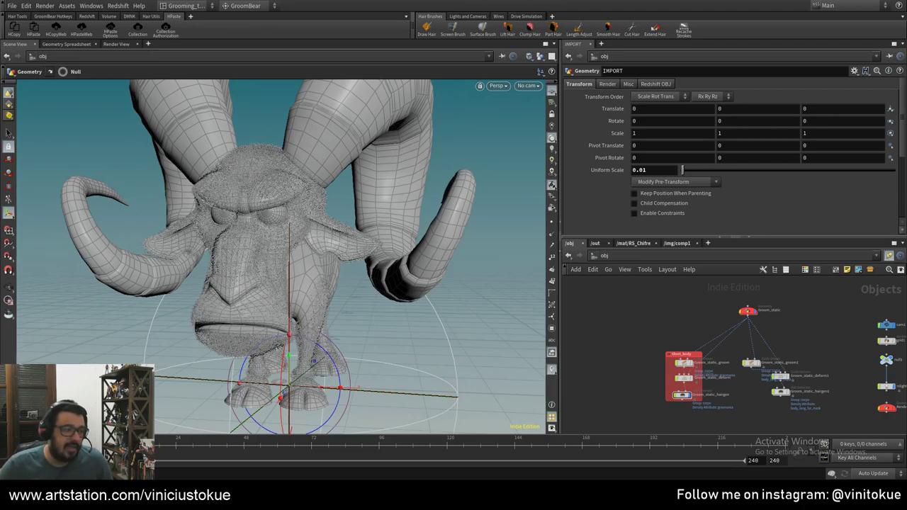
click(538, 85)
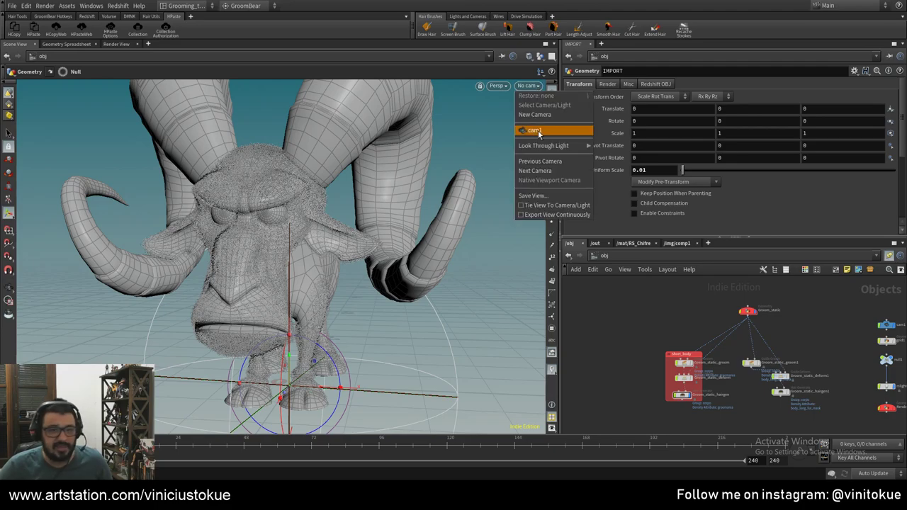
click(537, 131)
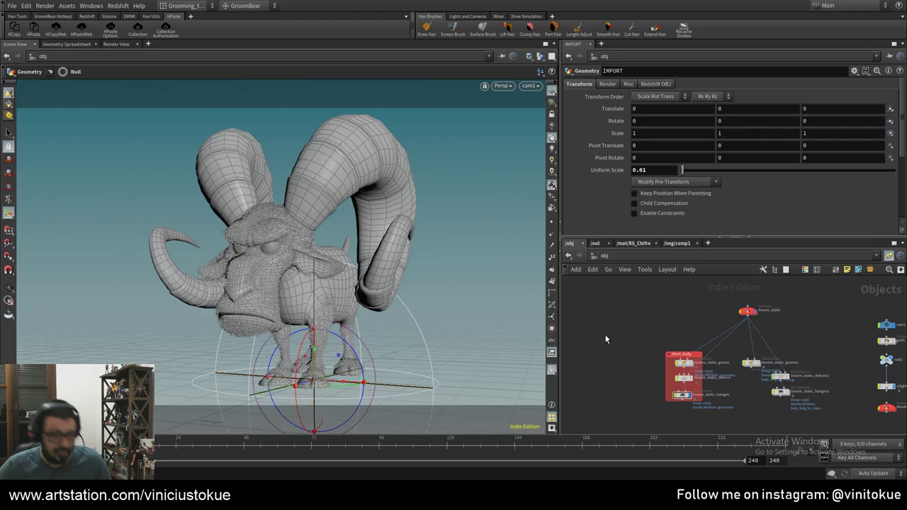
- Pan the object network and switch to /mat, showing hairshader3's Hair Shader settings
middle_drag(862, 423, 791, 388)
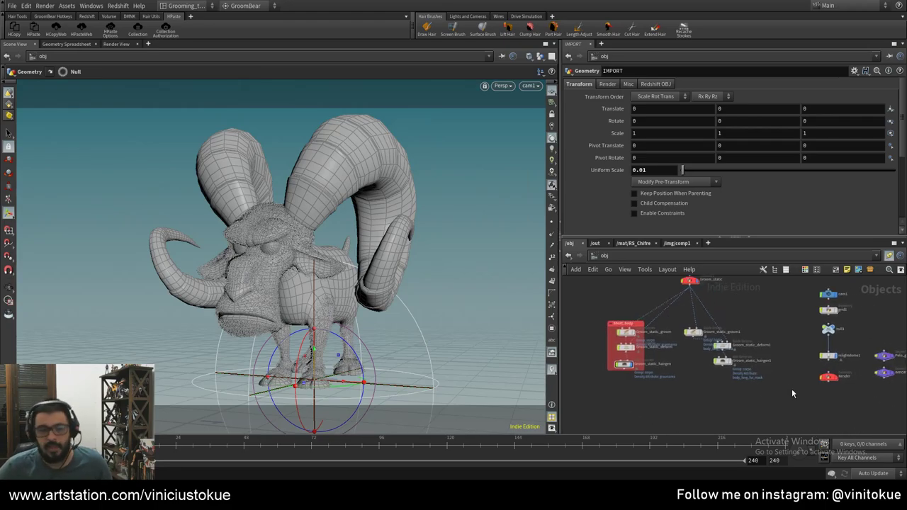
middle_drag(618, 389, 637, 391)
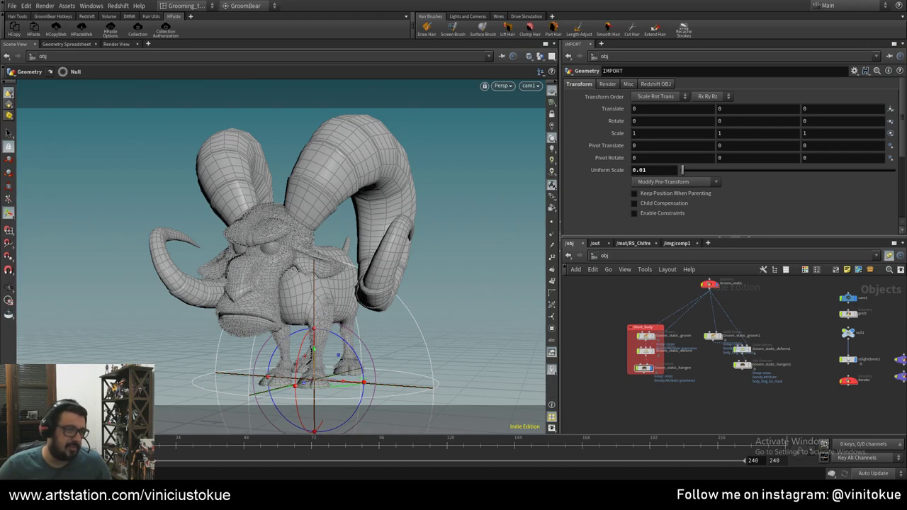
click(630, 243)
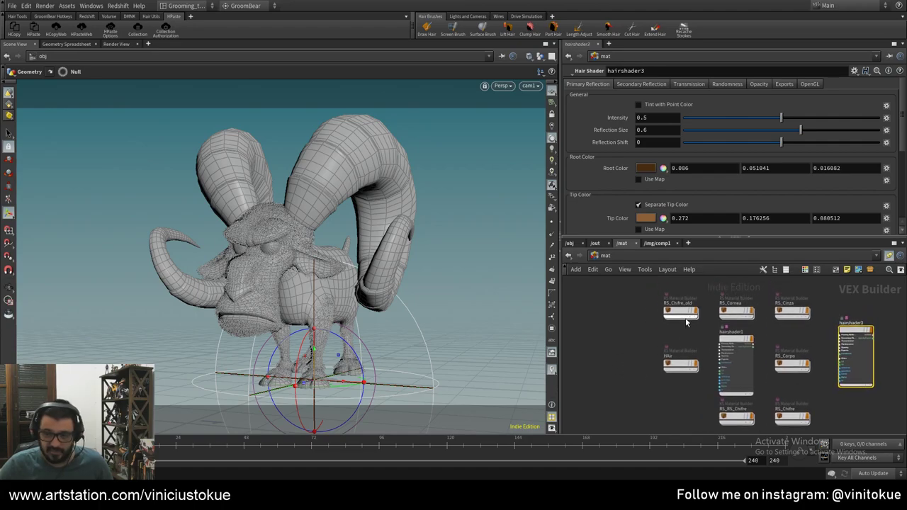
- Dive into RS_Chifre_old, nudge and inspect Material1 and redshift_material1, then return to /obj
click(684, 315)
double_click(685, 315)
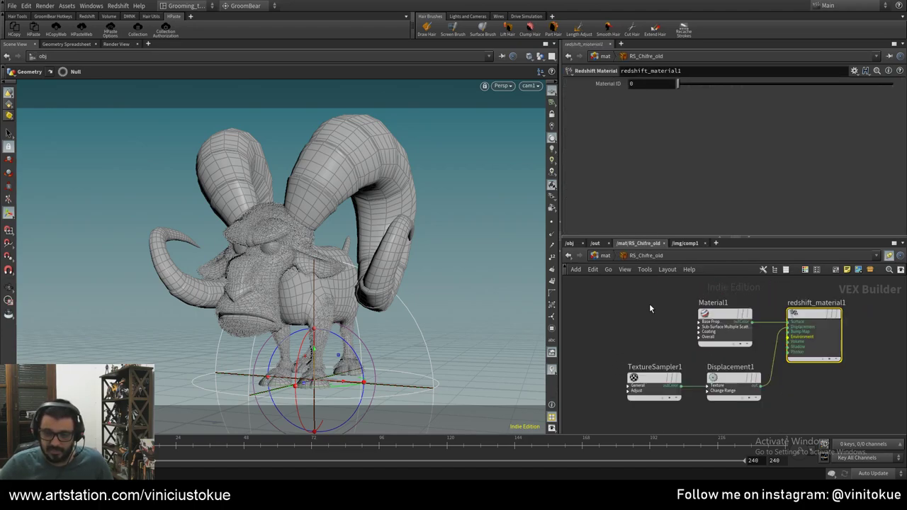
drag(727, 317, 737, 321)
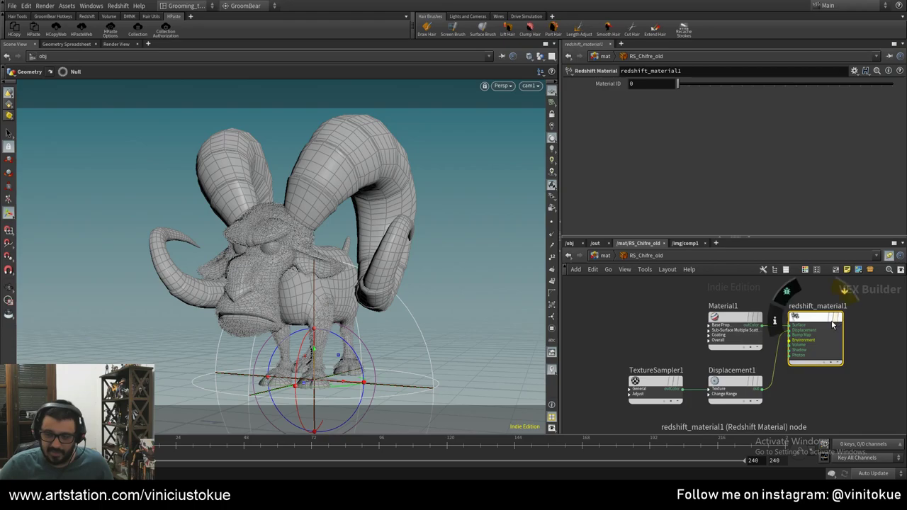
drag(833, 324, 850, 324)
click(738, 324)
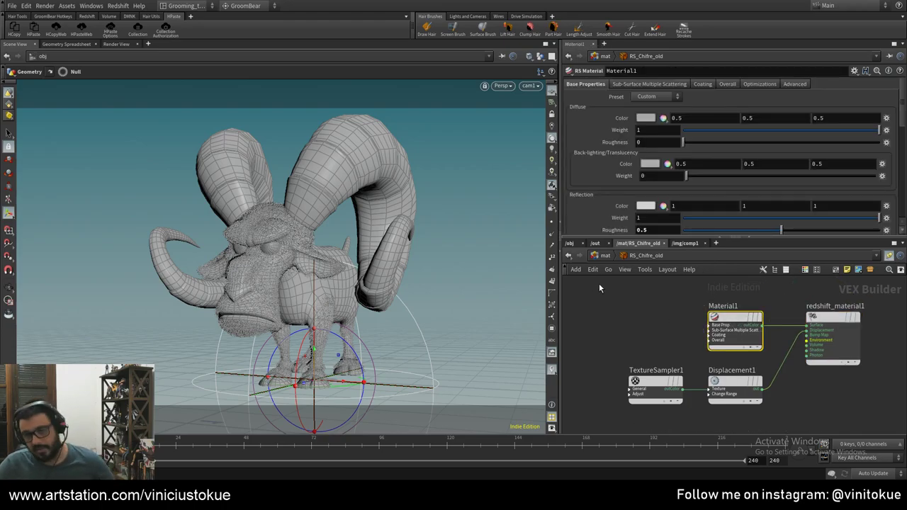
click(601, 255)
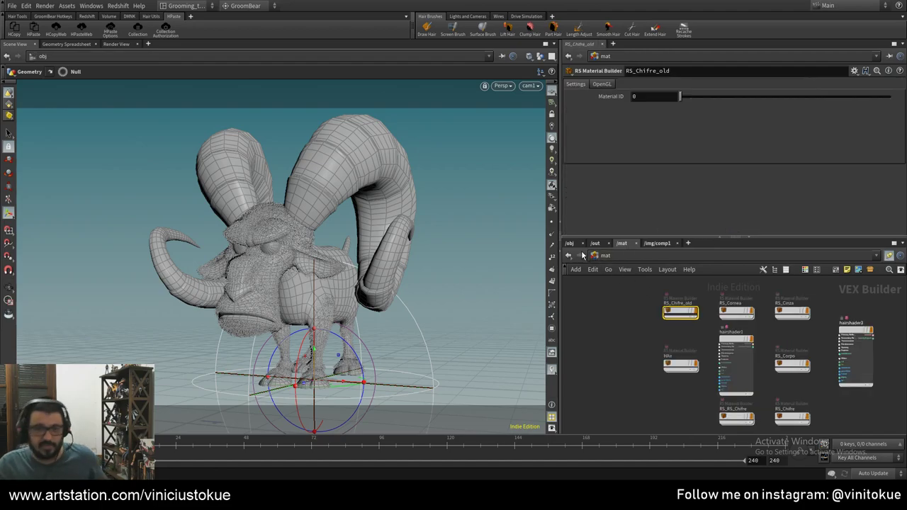
click(569, 243)
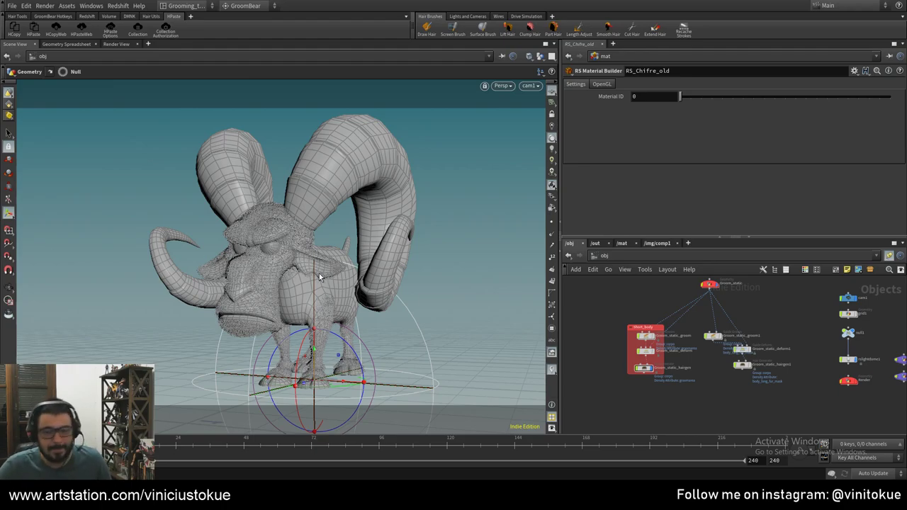
- Frame the ram's face head-on with nose and mouth visible, then orbit to a three-quarter head view
key(Escape)
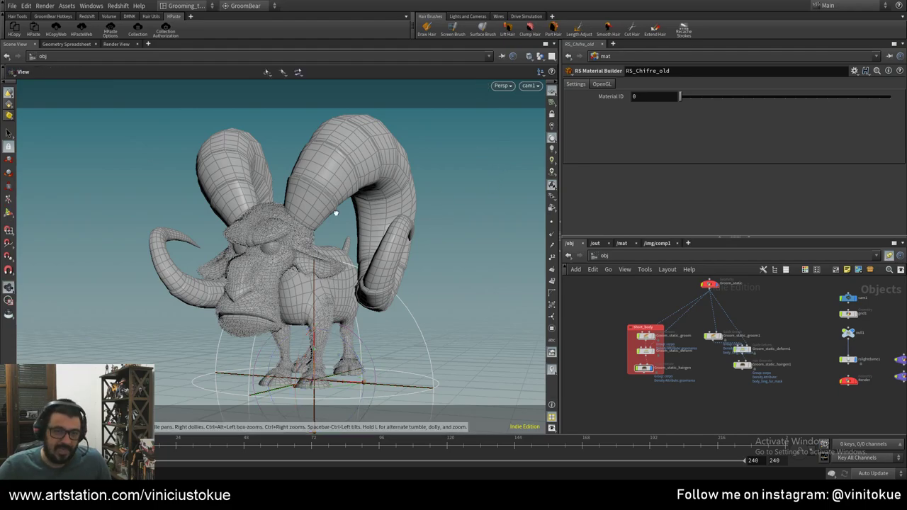
drag(493, 179, 547, 312)
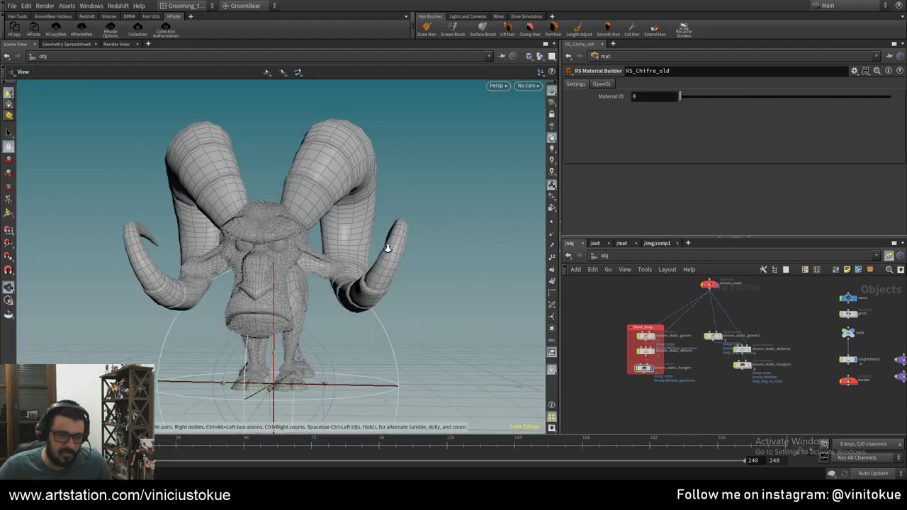
scroll(507, 247, up, 5)
drag(343, 216, 330, 234)
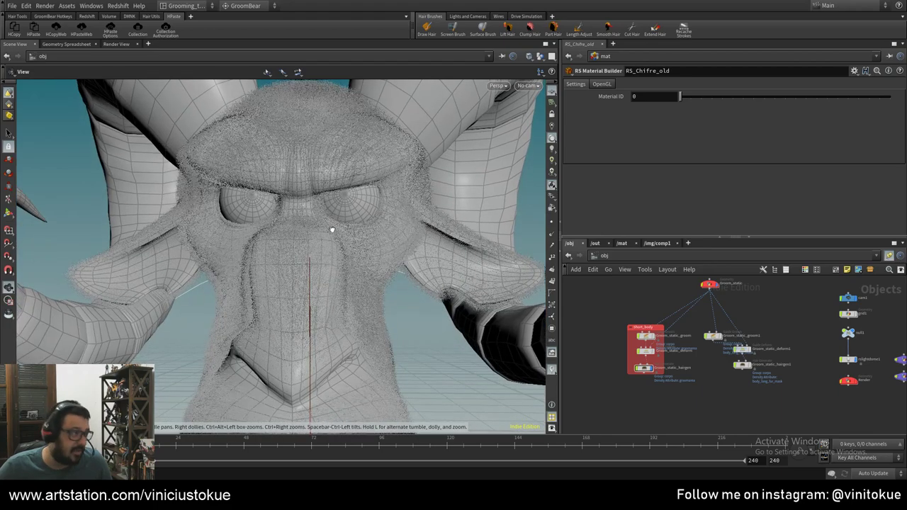
scroll(239, 208, down, 3)
scroll(213, 206, down, 2)
key(Return)
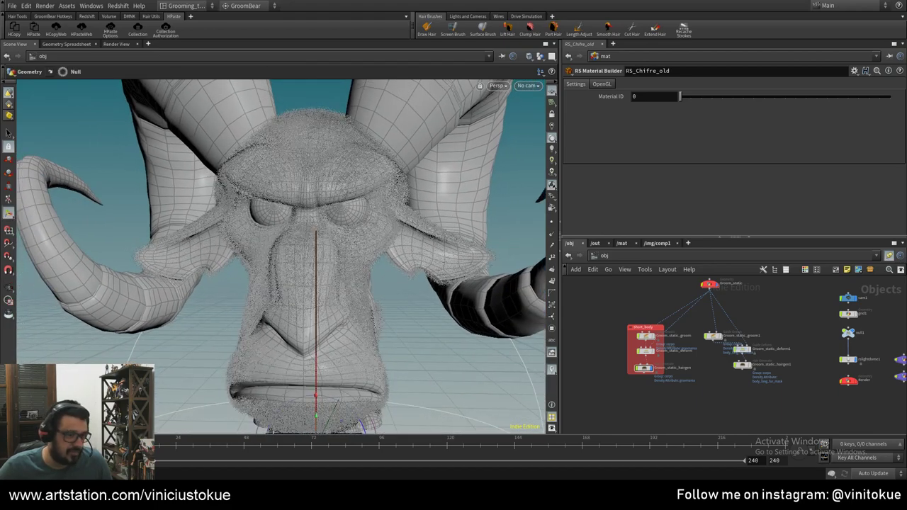
key(Escape)
drag(364, 263, 370, 281)
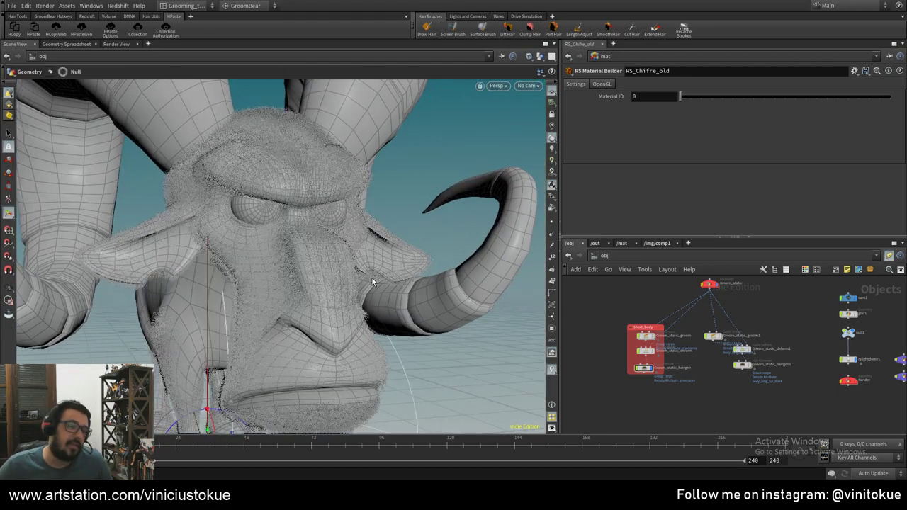
drag(308, 264, 253, 267)
key(Return)
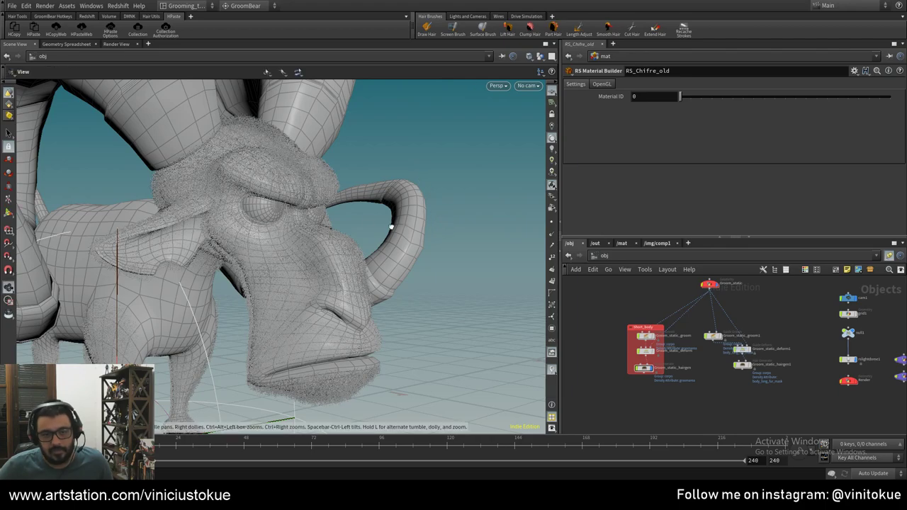
mouse_move(417, 183)
mouse_down()
mouse_move(338, 332)
mouse_move(286, 272)
mouse_up()
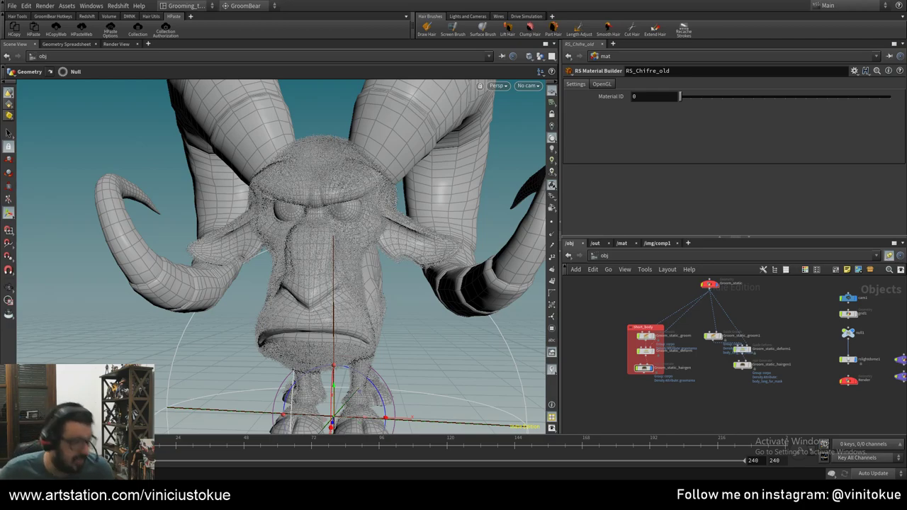
mouse_move(286, 327)
mouse_down()
mouse_move(322, 351)
mouse_move(336, 381)
mouse_up()
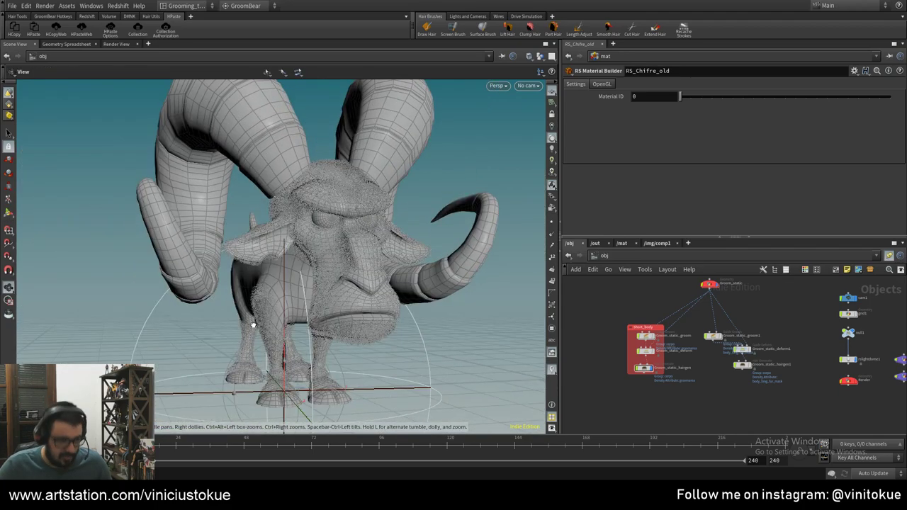
mouse_move(336, 380)
mouse_down()
mouse_move(335, 349)
mouse_move(338, 360)
mouse_up()
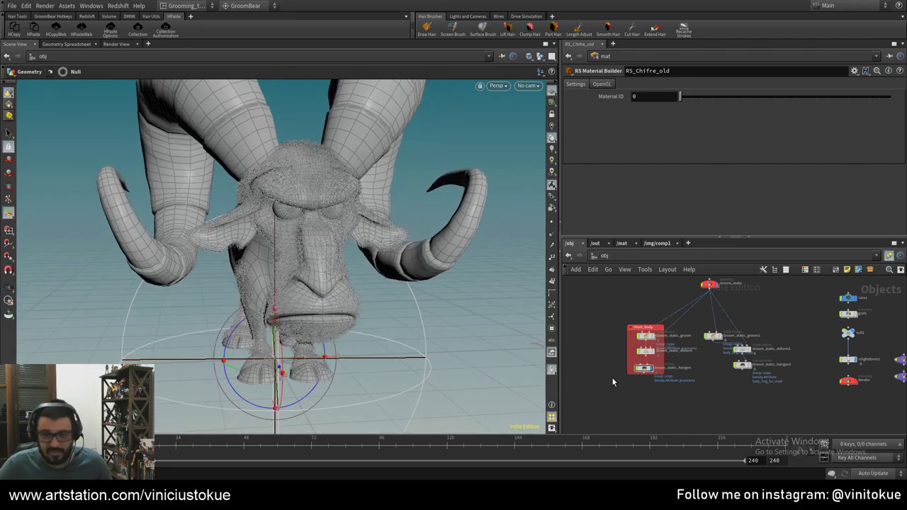
- Frame the Short_body box, enlarge it downward, and move Groom_static_hairgen lower inside it
scroll(613, 382, up, 3)
middle_drag(638, 366, 623, 413)
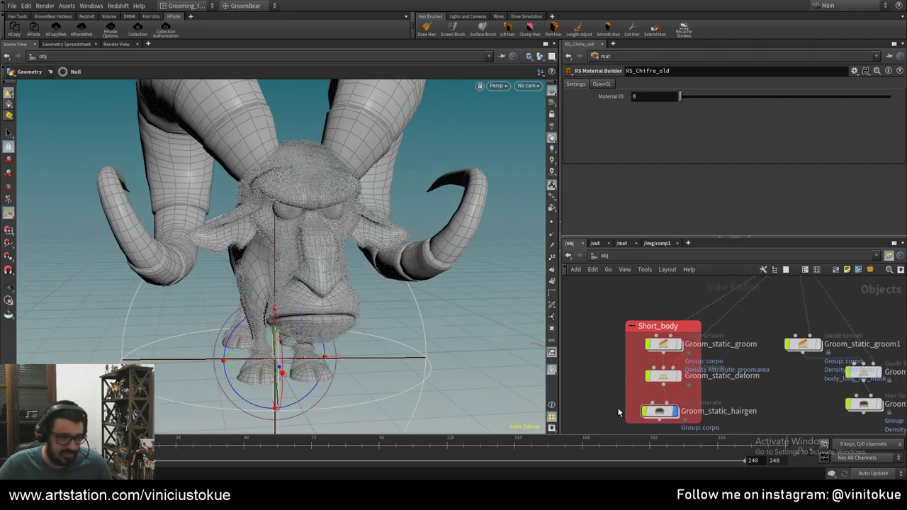
middle_drag(727, 425, 717, 338)
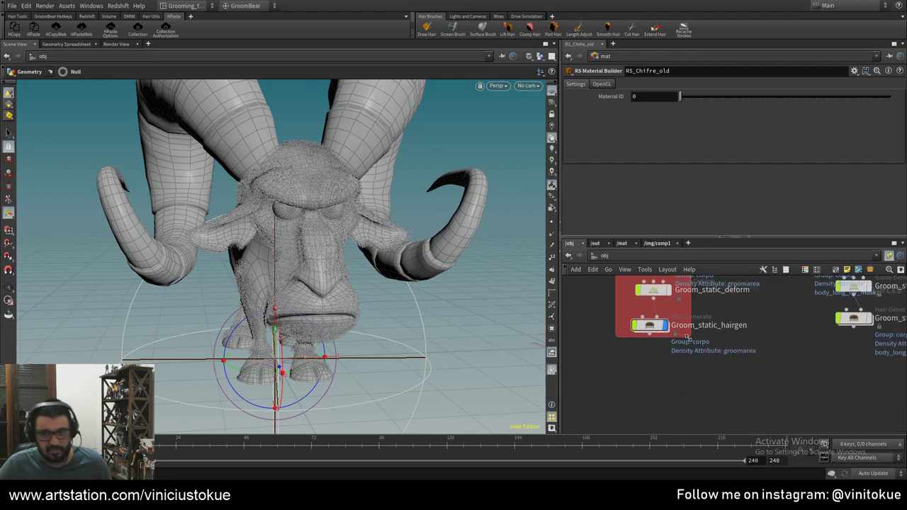
drag(691, 336, 690, 373)
drag(660, 325, 664, 352)
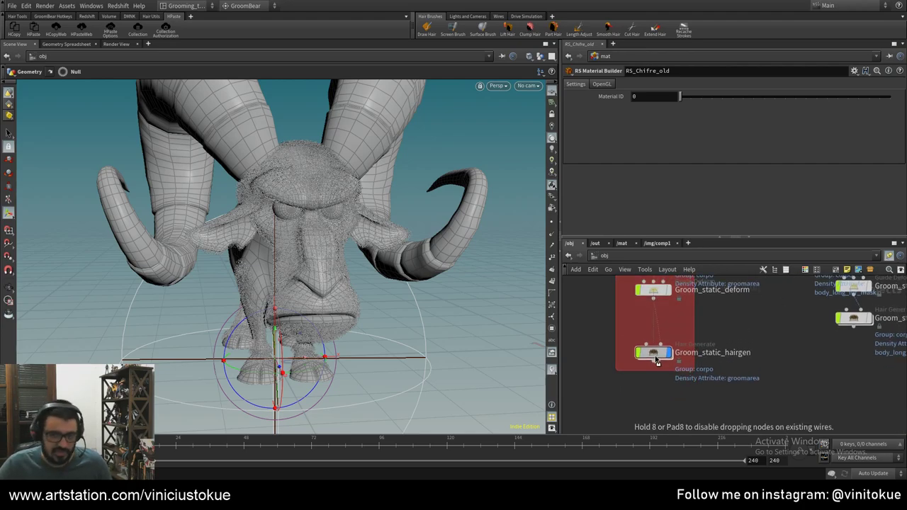
middle_drag(664, 352, 674, 400)
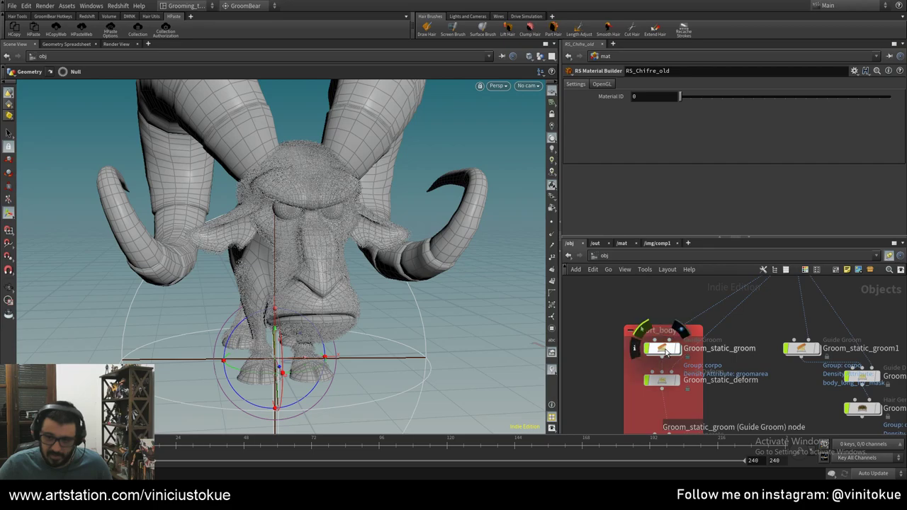
- Stack Groom_static_groom, Groom_static_deform and Groom_static_hairgen in a column and shorten the box to fit
drag(676, 324, 657, 349)
drag(662, 387, 653, 389)
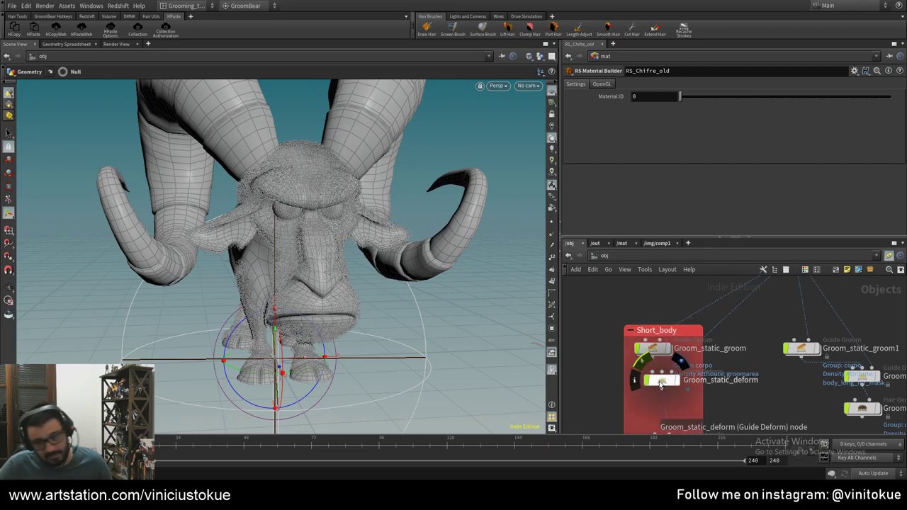
middle_drag(653, 390, 716, 394)
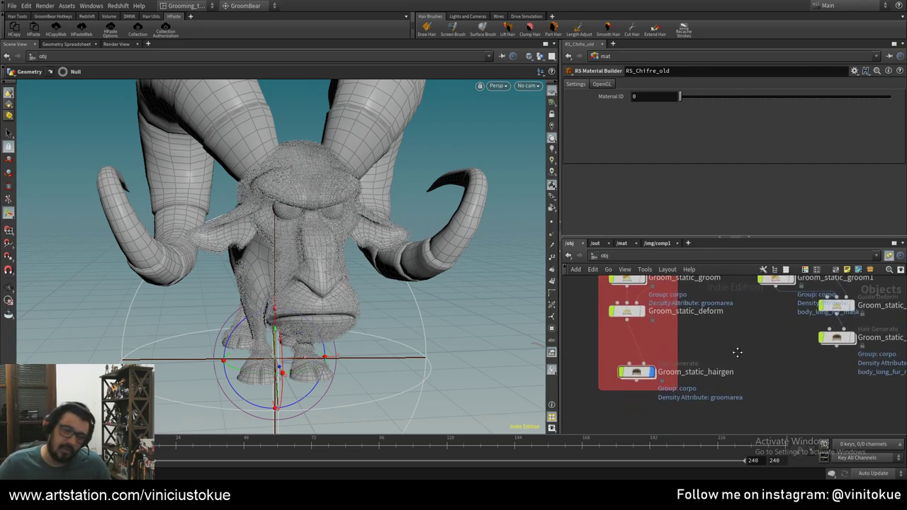
drag(644, 398, 636, 400)
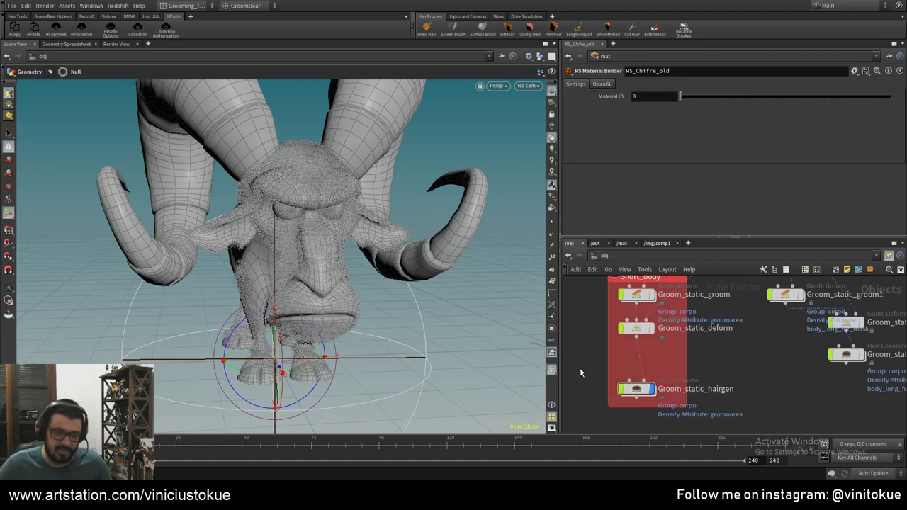
drag(644, 392, 644, 372)
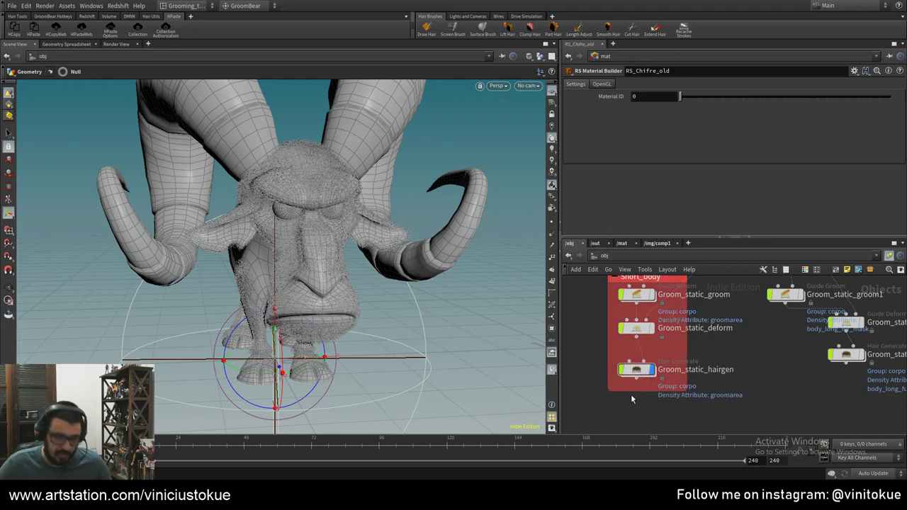
scroll(800, 408, down, 2)
scroll(744, 401, down, 2)
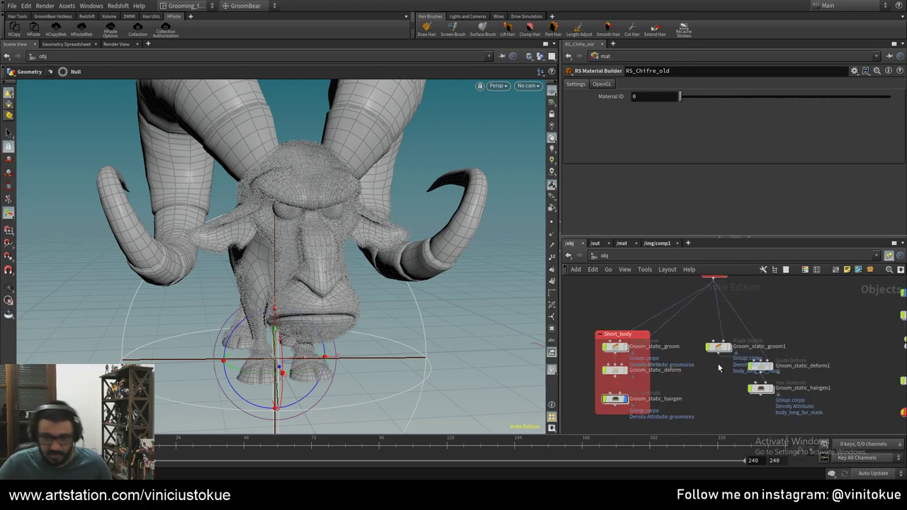
drag(724, 347, 722, 342)
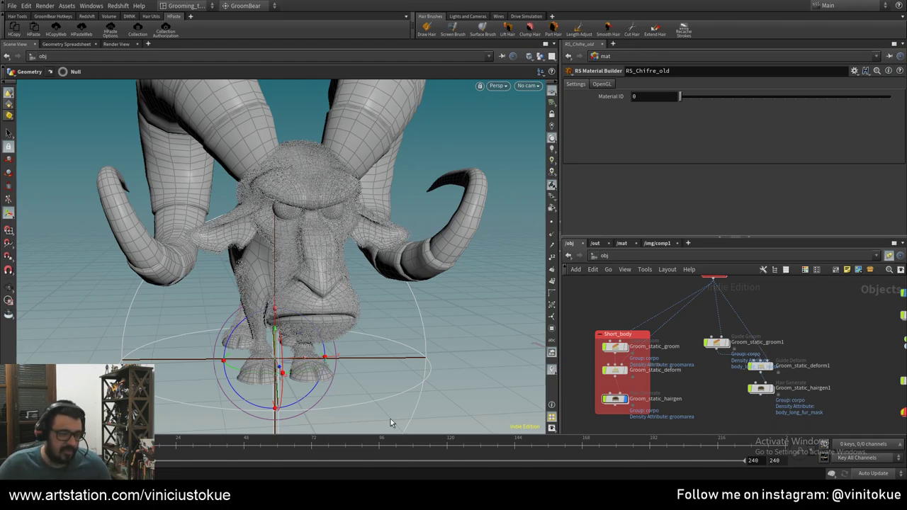
drag(614, 398, 613, 395)
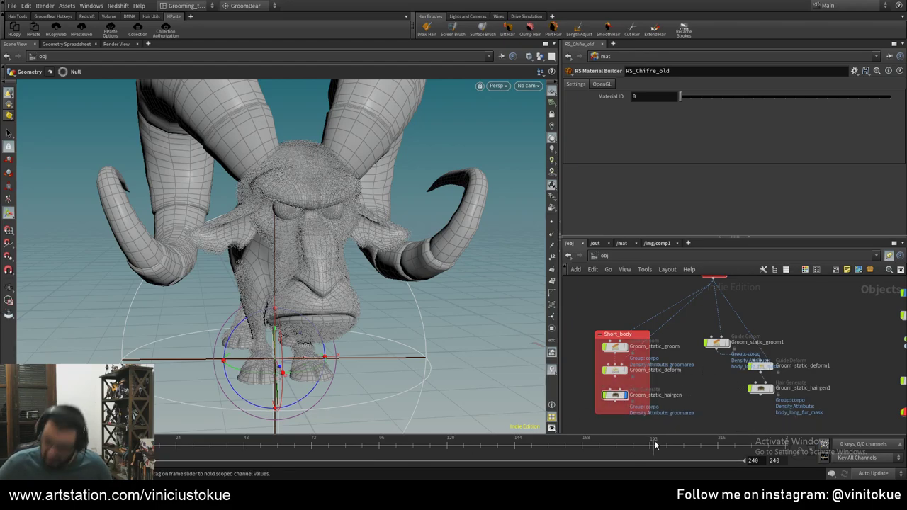
drag(646, 415, 646, 409)
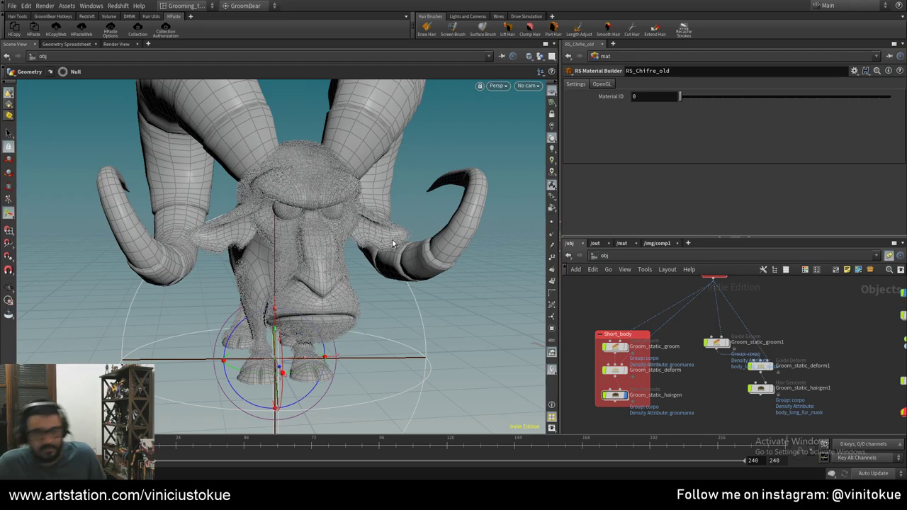
key(Escape)
- Orbit to a new angle on the creature, then switch the viewport to cam1
mouse_move(362, 220)
mouse_down()
mouse_move(348, 213)
mouse_move(435, 101)
mouse_up()
key(Return)
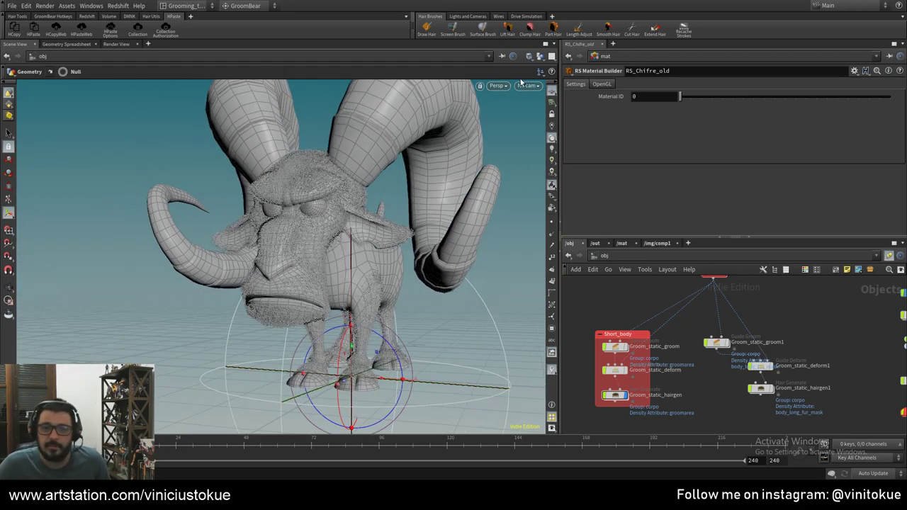
click(528, 86)
click(533, 130)
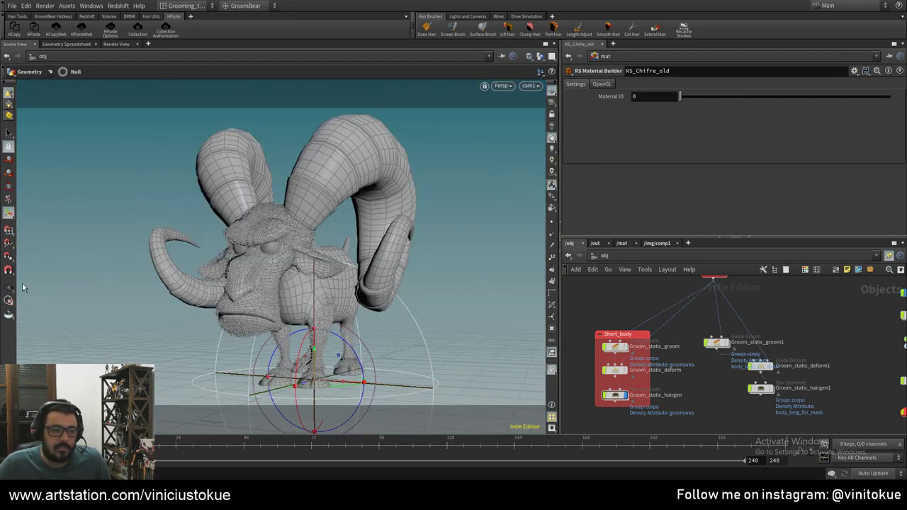
key(Escape)
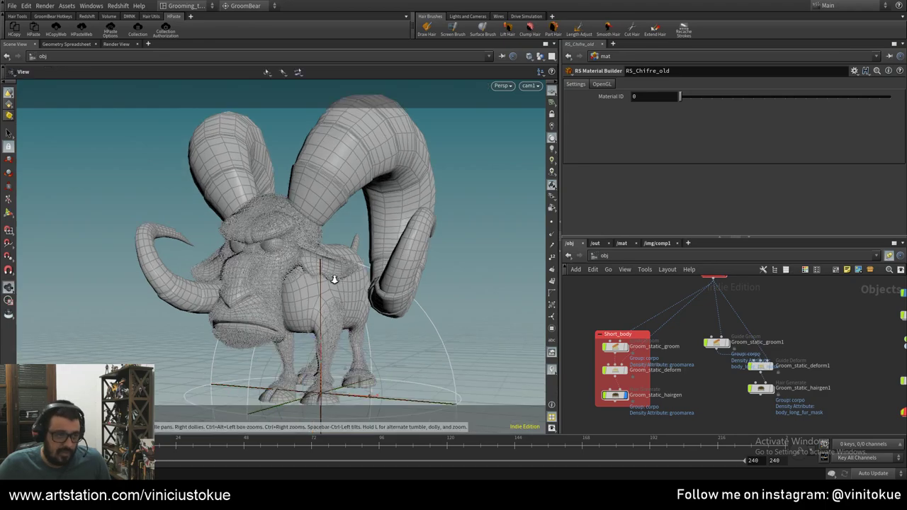
scroll(364, 283, up, 5)
- Inspect Groom_static_groom and its stash and output nodes, then show Groom_static_hairgen's Hair Generate settings
click(607, 347)
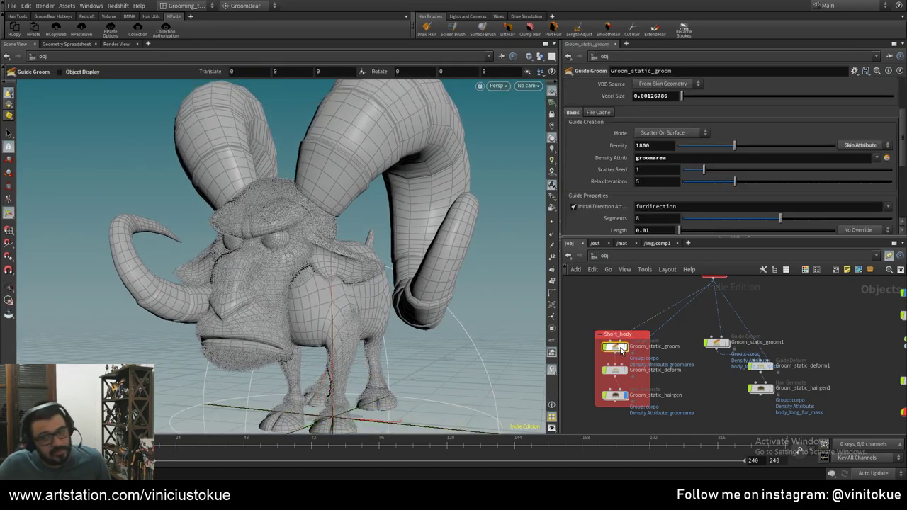
double_click(621, 350)
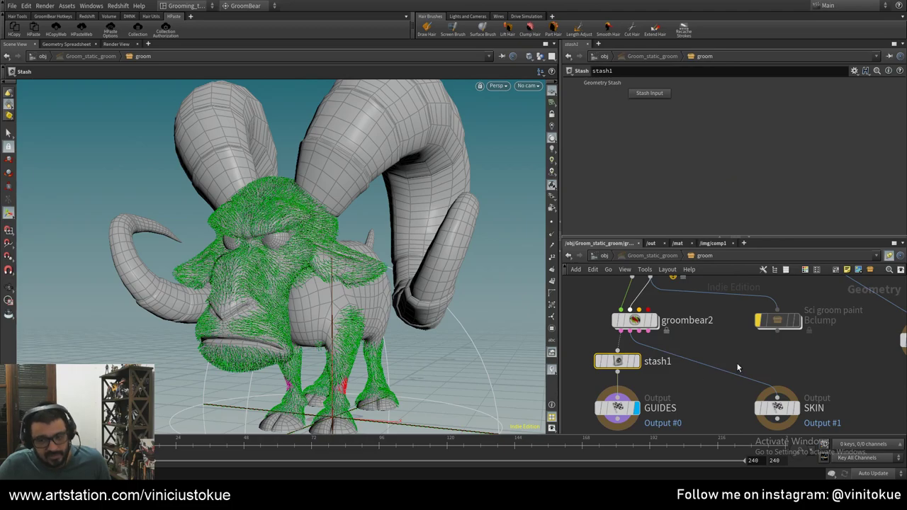
scroll(726, 403, up, 3)
middle_drag(726, 403, 664, 347)
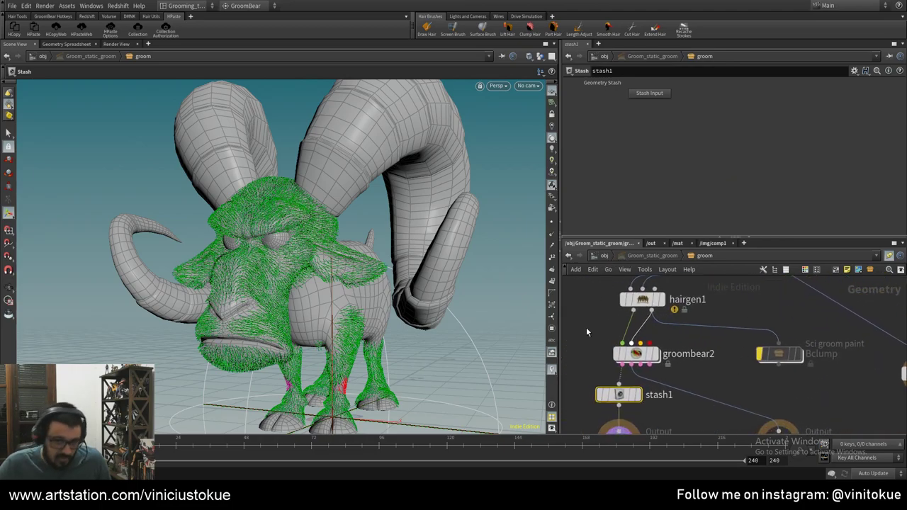
click(602, 255)
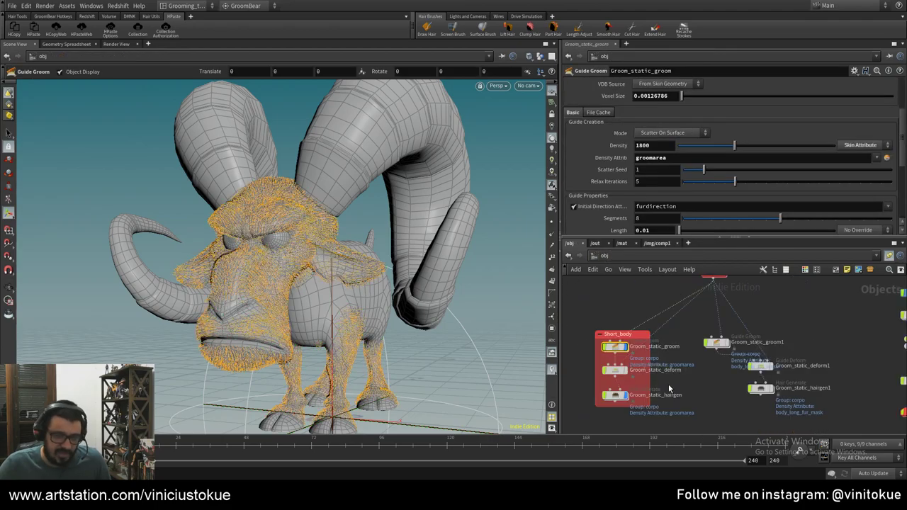
middle_drag(615, 395, 641, 373)
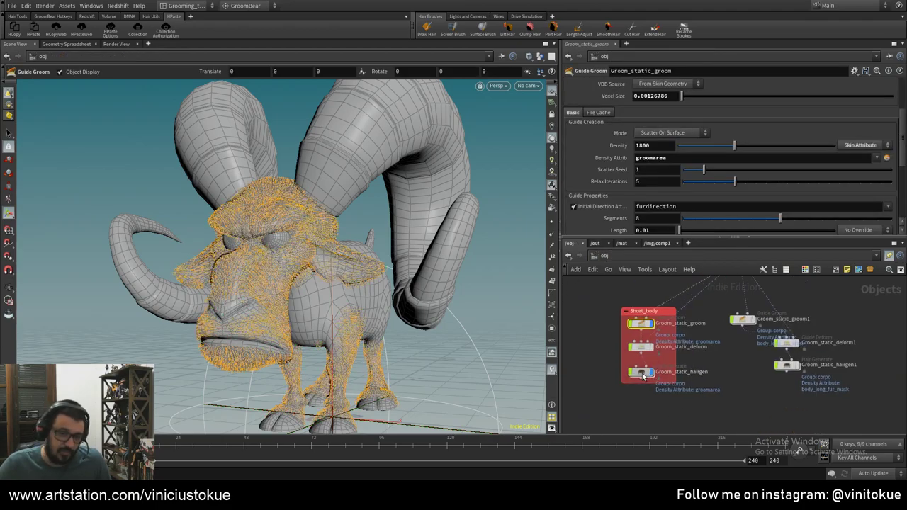
click(642, 373)
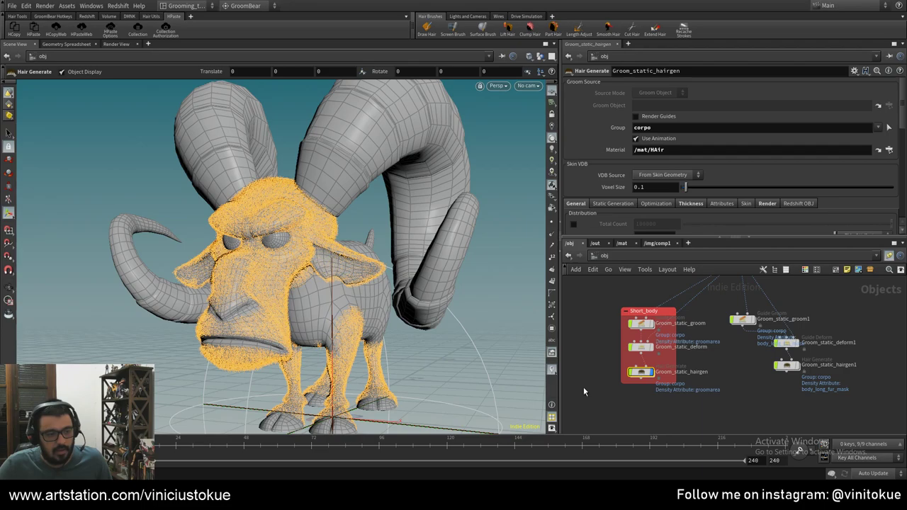
scroll(639, 382, up, 3)
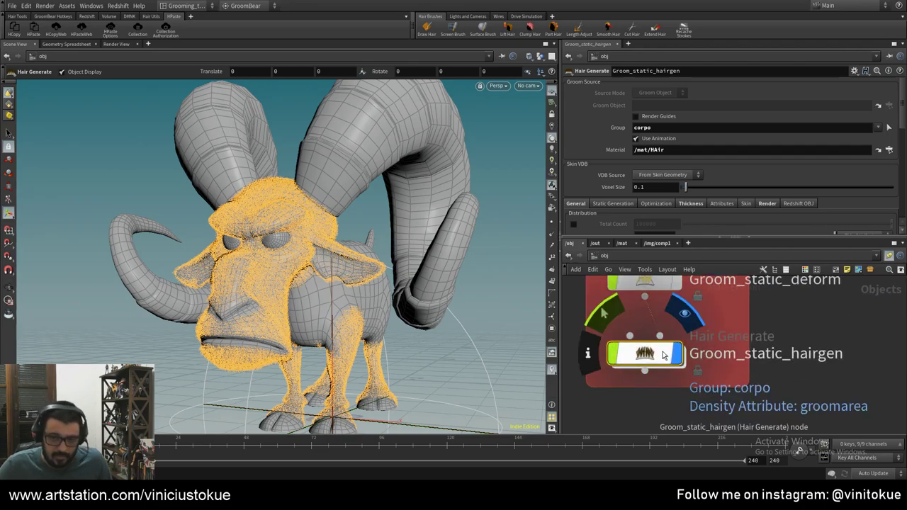
scroll(690, 192, down, 3)
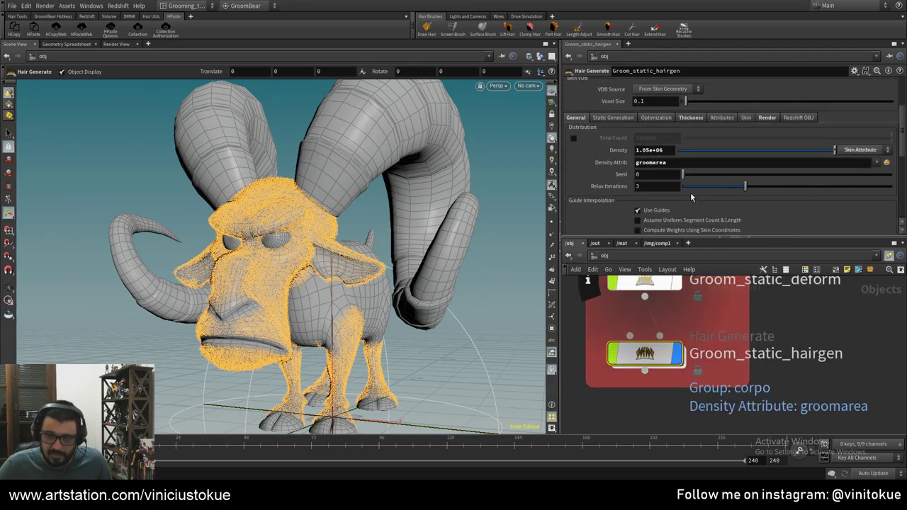
double_click(651, 361)
mouse_move(649, 357)
middle_down()
mouse_move(640, 402)
mouse_move(646, 357)
middle_up()
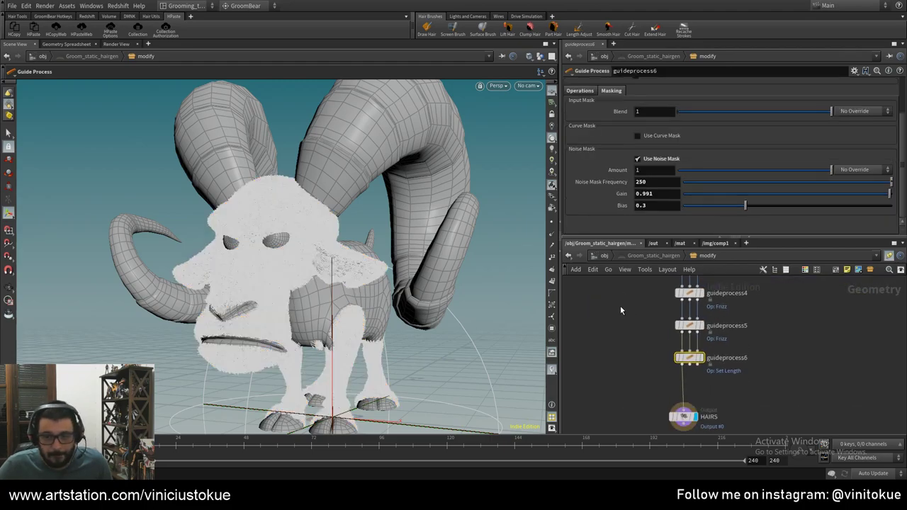
middle_drag(620, 310, 600, 355)
middle_drag(601, 281, 602, 321)
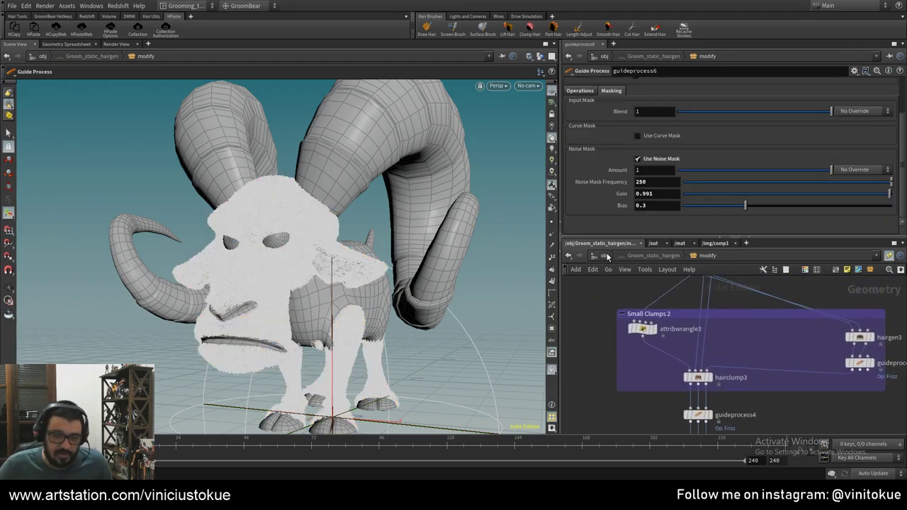
mouse_move(608, 305)
middle_down()
mouse_move(610, 333)
mouse_move(643, 356)
mouse_move(601, 370)
middle_up()
middle_drag(596, 305, 570, 349)
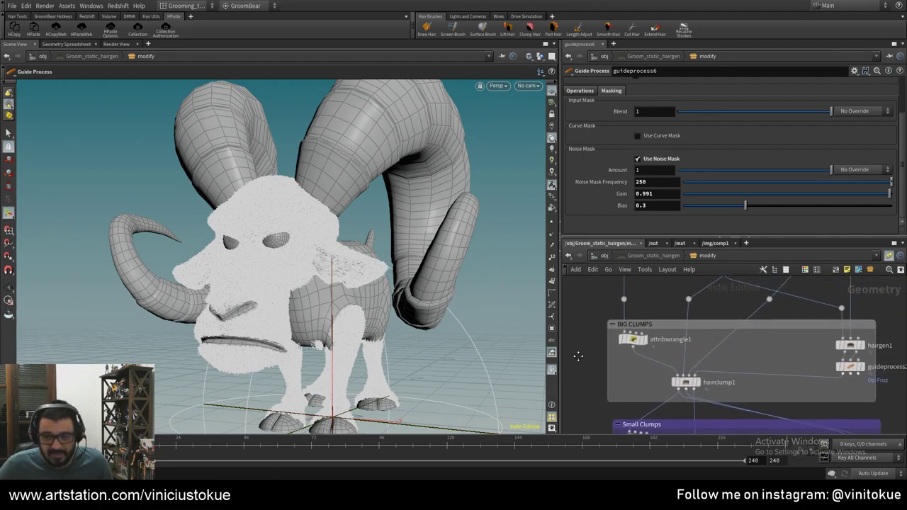
click(733, 375)
drag(626, 395, 626, 394)
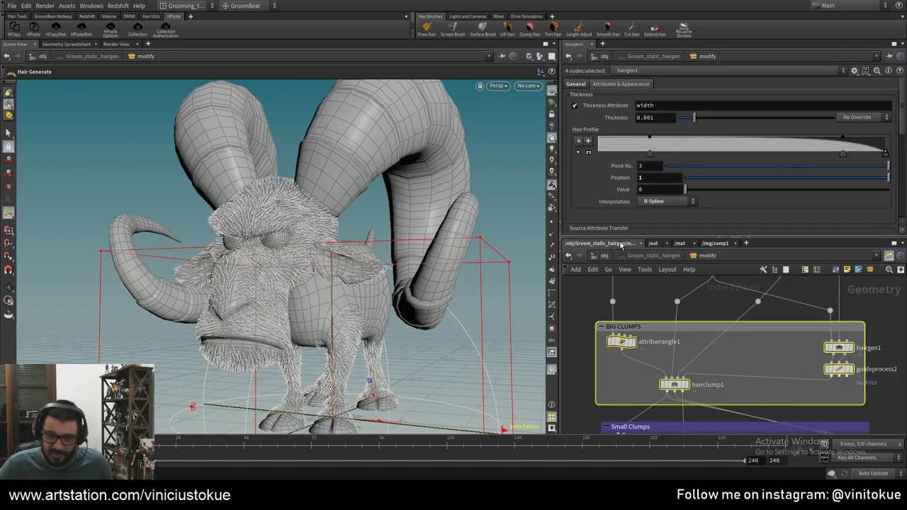
click(599, 258)
click(601, 328)
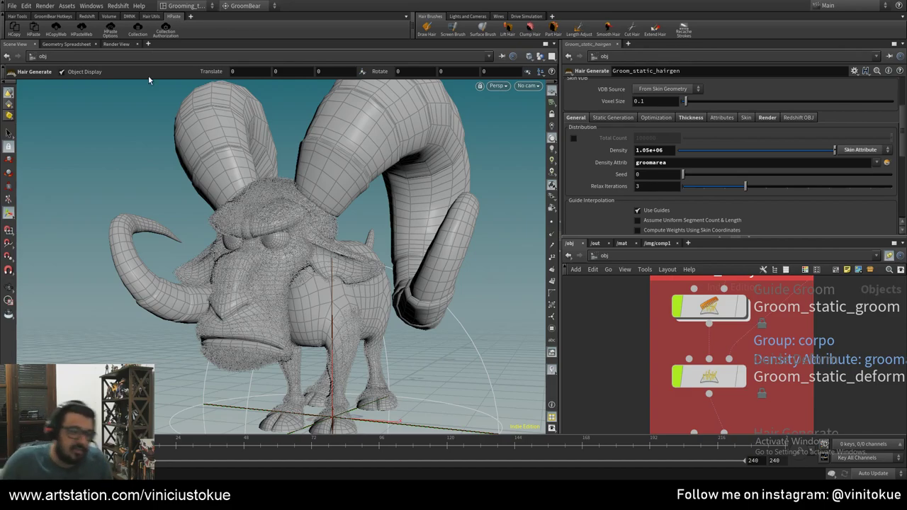
- Look through cam1, orbit to the ram's other side, recenter Short_body, and tumble closer
click(533, 86)
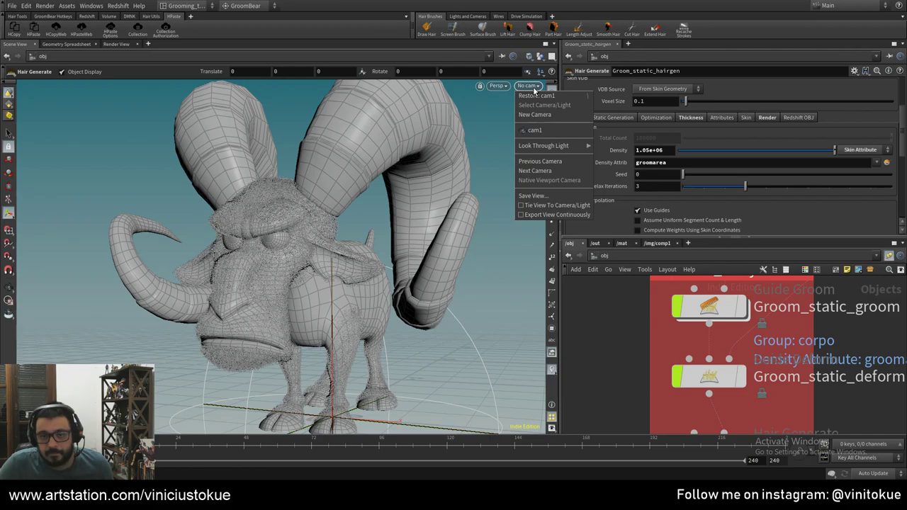
click(542, 128)
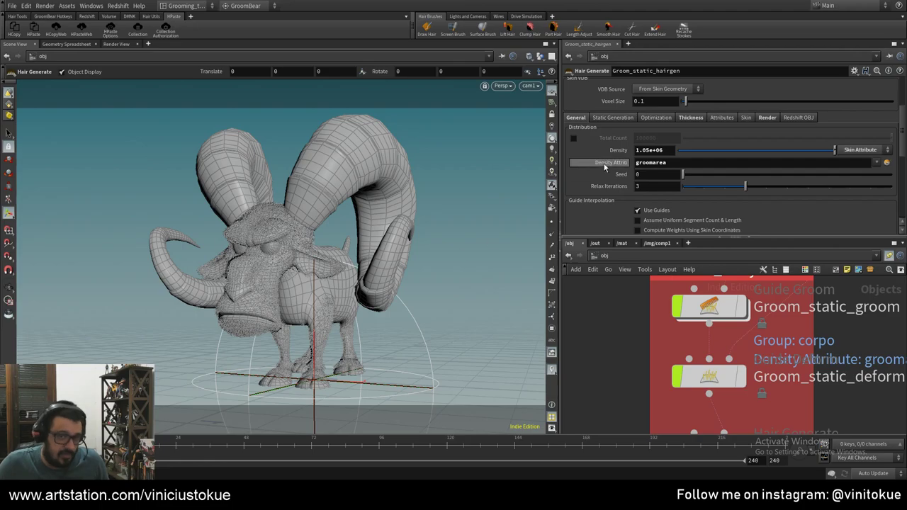
mouse_move(248, 213)
alt+mouse_down()
mouse_move(358, 215)
mouse_move(297, 188)
mouse_move(578, 278)
alt+mouse_up()
key(Escape)
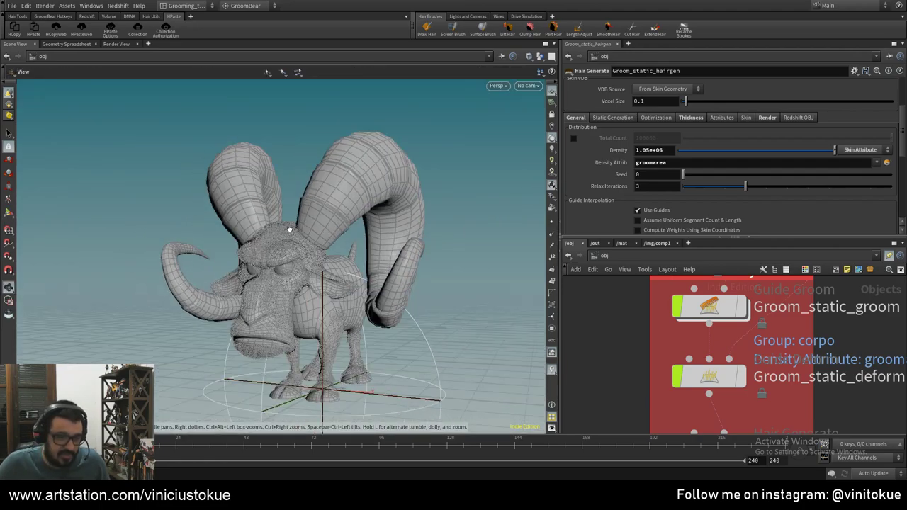
scroll(631, 364, down, 3)
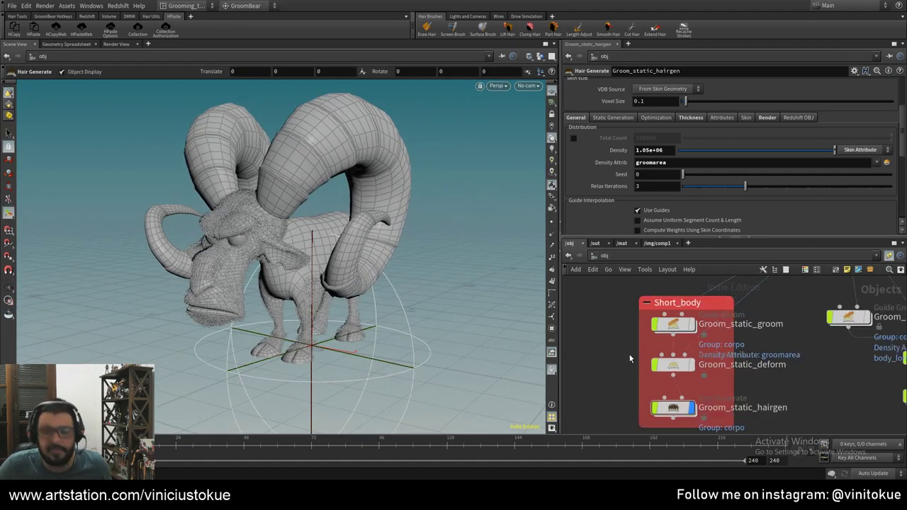
scroll(624, 351, down, 3)
middle_drag(617, 331, 626, 316)
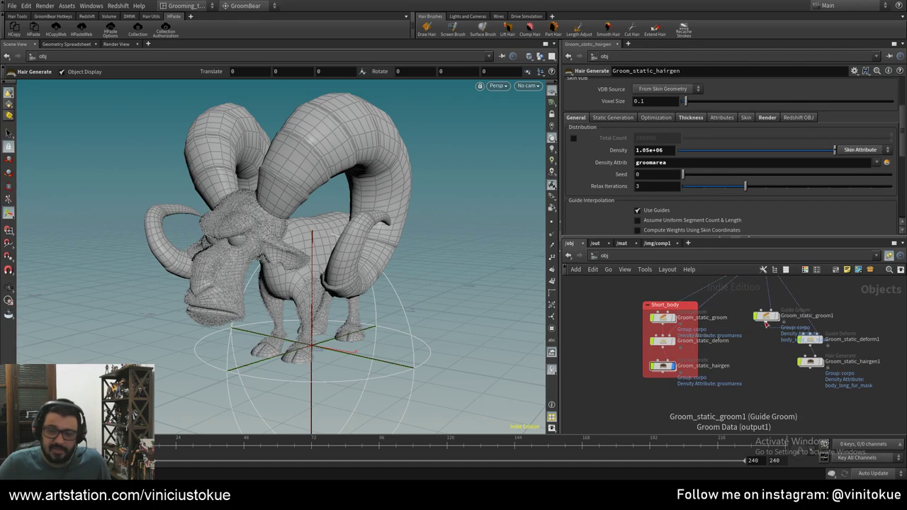
mouse_move(227, 280)
mouse_down()
mouse_move(238, 288)
mouse_move(267, 216)
mouse_move(311, 234)
mouse_move(326, 213)
mouse_move(263, 204)
mouse_up()
key(Return)
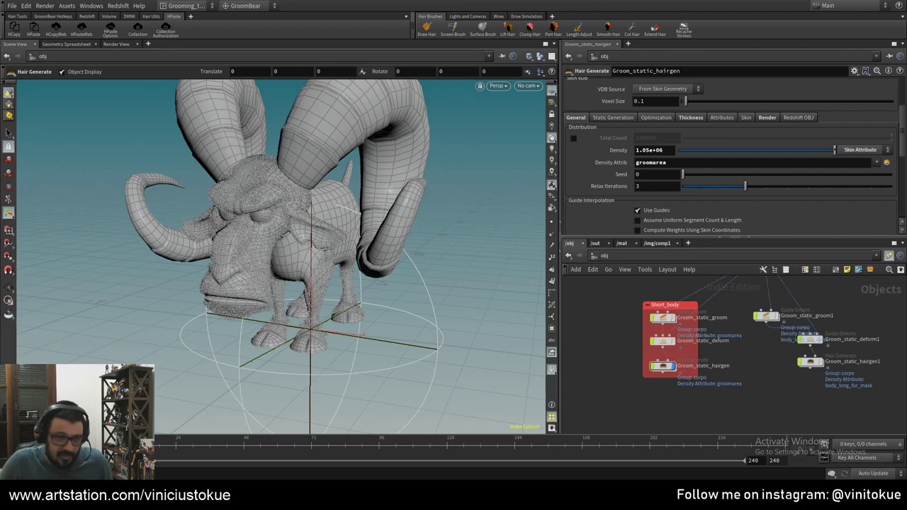
- Orbit around the ram from higher up, then return to cam1 for the final view
drag(319, 227, 281, 226)
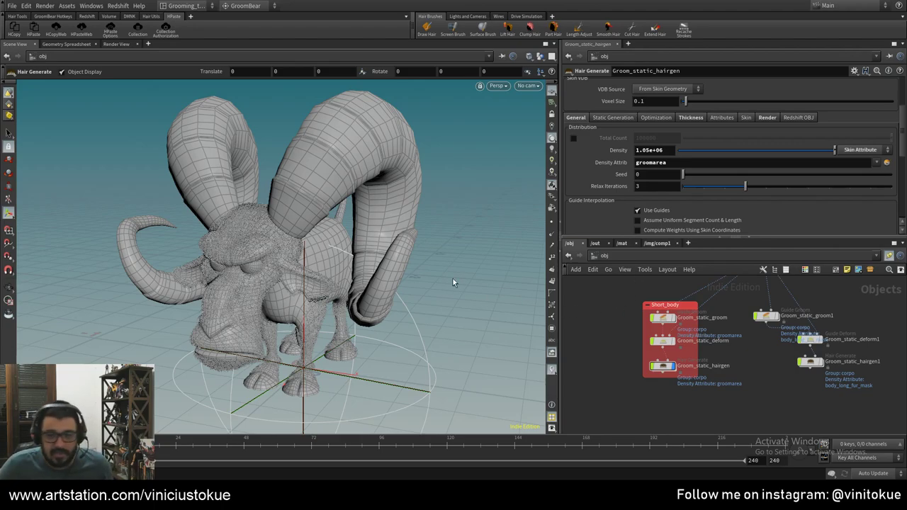
drag(453, 282, 412, 245)
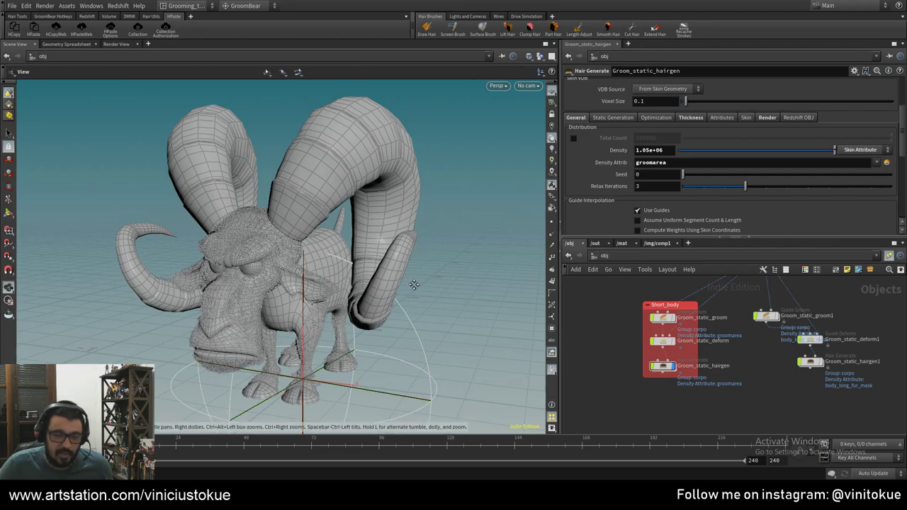
drag(413, 284, 527, 119)
click(528, 86)
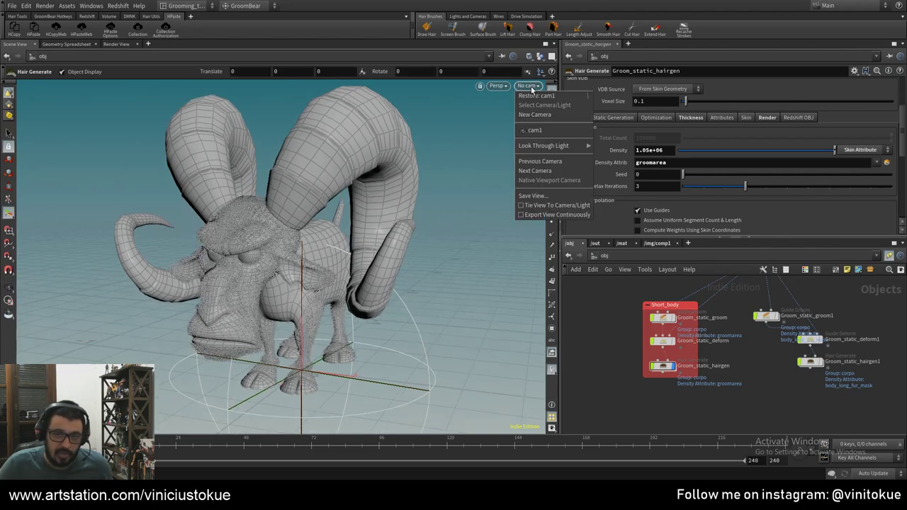
click(538, 130)
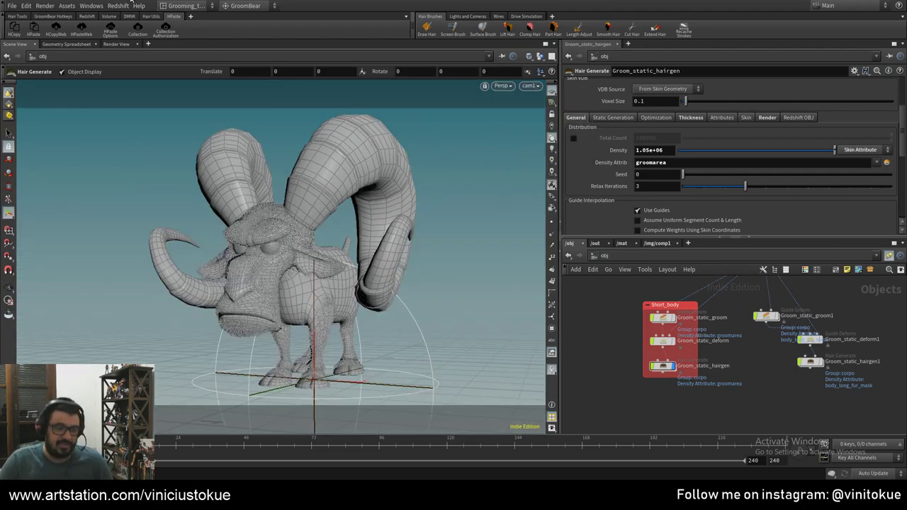